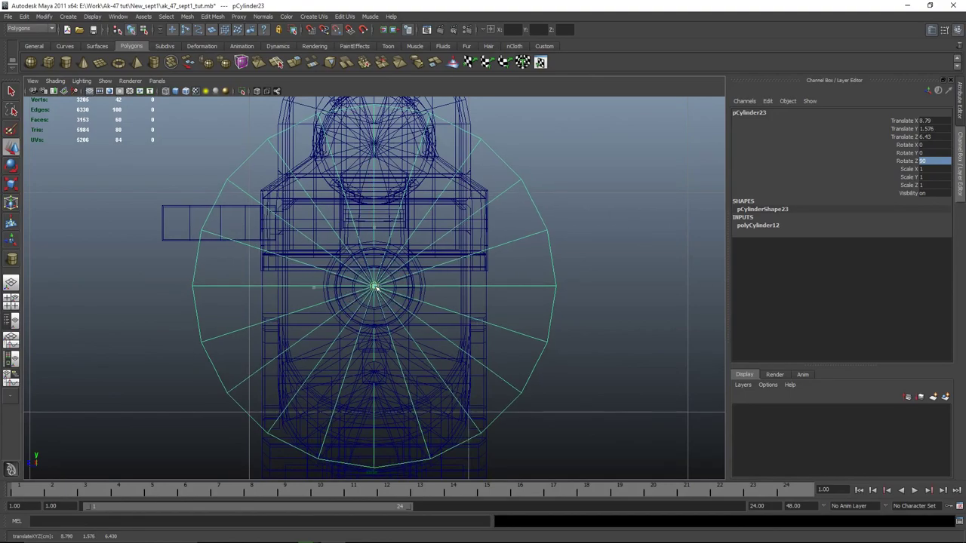
# Step: Move the cylinder along the barrel to the front sight position in the front-view reference image
pyautogui.press('space')
pyautogui.press('space')
pyautogui.keyDown('alt'); pyautogui.moveTo(684, 171); pyautogui.dragTo(627, 210, button='middle'); pyautogui.keyUp('alt')
pyautogui.scroll(4, 667, 226)
pyautogui.scroll(10, 604, 219)
pyautogui.keyDown('alt'); pyautogui.moveTo(573, 188); pyautogui.dragTo(411, 230, button='middle'); pyautogui.keyUp('alt')
pyautogui.moveTo(345, 274); pyautogui.dragTo(701, 268)
pyautogui.keyDown('alt'); pyautogui.moveTo(701, 268); pyautogui.dragTo(451, 244, button='middle'); pyautogui.keyUp('alt')
pyautogui.moveTo(454, 250); pyautogui.dragTo(566, 250)
# Step: Scale the cylinder uniformly to 0.262 and centre it on the barrel at the front sight base
pyautogui.press('r')
pyautogui.moveTo(498, 250); pyautogui.dragTo(295, 246)
pyautogui.press('4')
pyautogui.scroll(3, 547, 262)
pyautogui.moveTo(537, 238); pyautogui.dragTo(538, 235)
# Step: Move the vertices at both ends of the cylinder outward to match the length of the front sight base
pyautogui.press('w')
pyautogui.moveTo(612, 154); pyautogui.dragTo(587, 151, button='right')
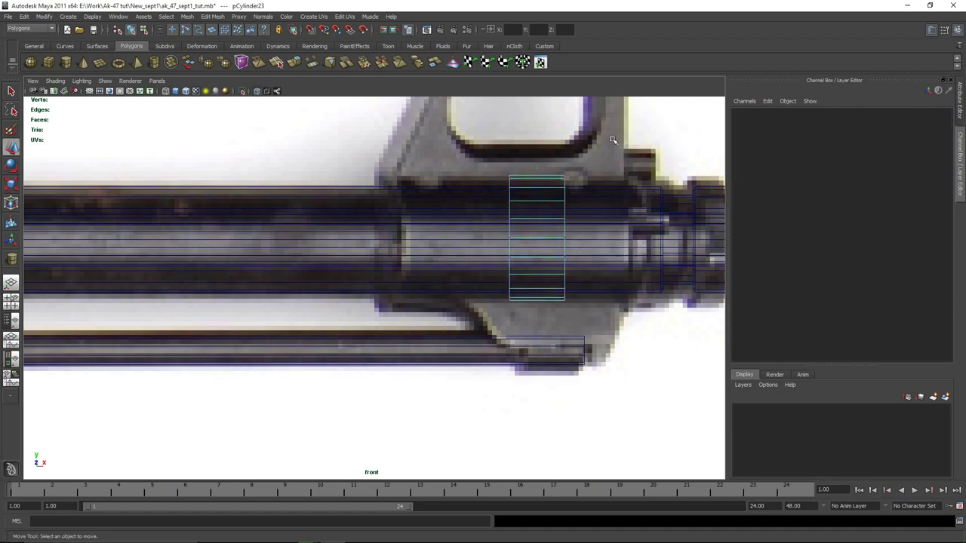
pyautogui.moveTo(608, 144); pyautogui.dragTo(561, 325)
pyautogui.moveTo(628, 237); pyautogui.dragTo(694, 236)
pyautogui.moveTo(474, 154); pyautogui.dragTo(549, 379)
pyautogui.moveTo(574, 237); pyautogui.dragTo(459, 238)
pyautogui.click(707, 378)
pyautogui.moveTo(608, 253); pyautogui.dragTo(638, 237, button='right')
# Step: Inspect the lengthened cylinder around the barrel in perspective and against the front-view reference
pyautogui.press('space')
pyautogui.press('space')
pyautogui.keyDown('alt'); pyautogui.moveTo(279, 201); pyautogui.dragTo(485, 243); pyautogui.keyUp('alt')
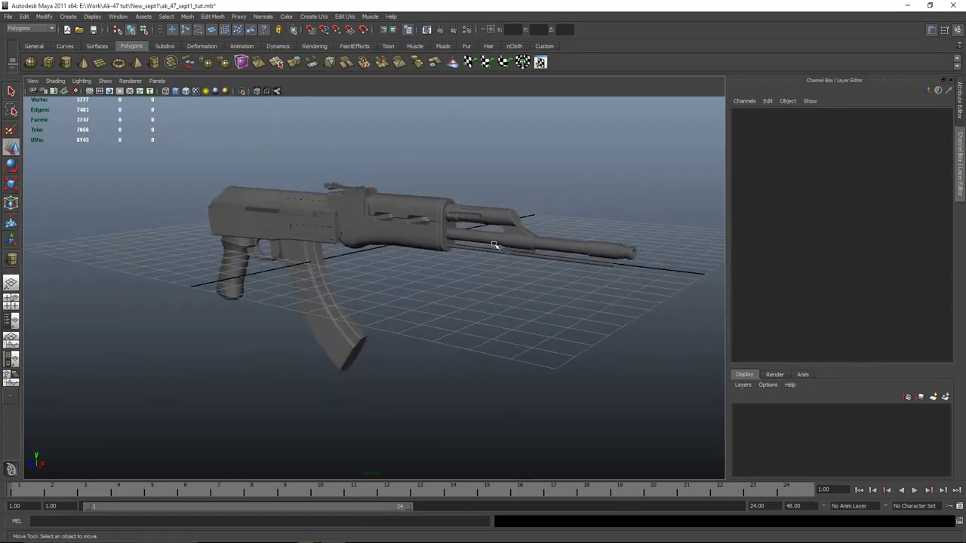
pyautogui.keyDown('alt'); pyautogui.moveTo(485, 244); pyautogui.dragTo(702, 227, button='right'); pyautogui.keyUp('alt')
pyautogui.keyDown('alt'); pyautogui.moveTo(701, 227); pyautogui.dragTo(295, 334, button='middle'); pyautogui.keyUp('alt')
pyautogui.keyDown('alt'); pyautogui.moveTo(295, 334); pyautogui.dragTo(513, 336, button='right'); pyautogui.keyUp('alt')
pyautogui.keyDown('alt'); pyautogui.moveTo(513, 336); pyautogui.dragTo(546, 300); pyautogui.keyUp('alt')
pyautogui.keyDown('alt'); pyautogui.moveTo(545, 299); pyautogui.dragTo(417, 302, button='middle'); pyautogui.keyUp('alt')
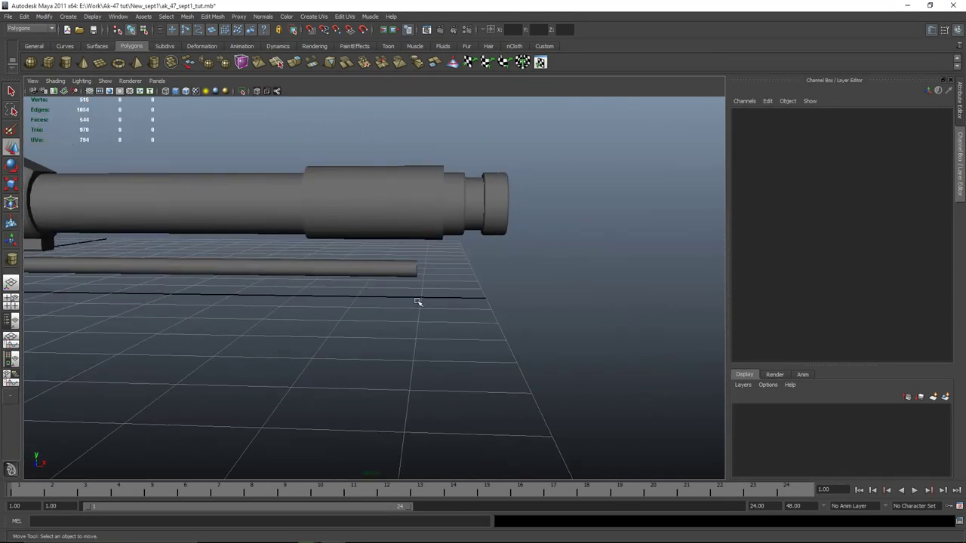
pyautogui.keyDown('alt'); pyautogui.moveTo(460, 266); pyautogui.dragTo(374, 284); pyautogui.keyUp('alt')
pyautogui.click(408, 218)
pyautogui.press('space')
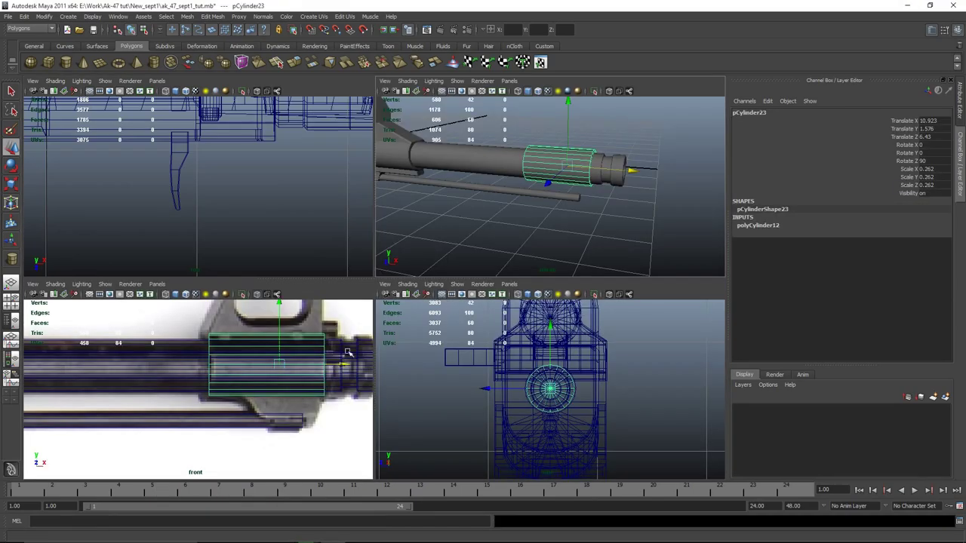
pyautogui.press('space')
pyautogui.keyDown('alt'); pyautogui.moveTo(563, 174); pyautogui.dragTo(529, 255, button='middle'); pyautogui.keyUp('alt')
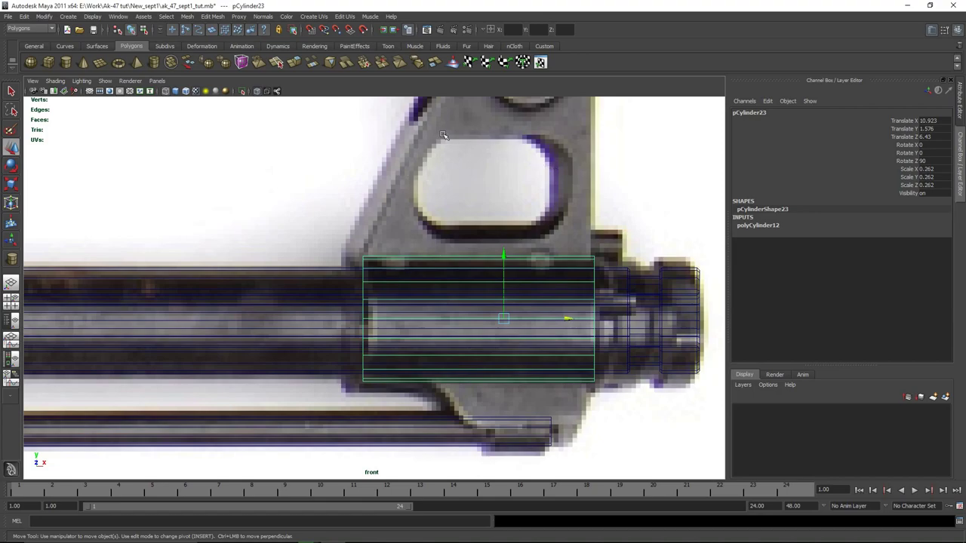
# Step: Select the four adjacent lengthwise faces on the upper side of the cylinder and check the selection
pyautogui.press('space')
pyautogui.press('space')
pyautogui.keyDown('alt'); pyautogui.moveTo(642, 198); pyautogui.dragTo(395, 269); pyautogui.keyUp('alt')
pyautogui.moveTo(393, 268); pyautogui.dragTo(387, 293, button='right')
pyautogui.click(371, 275)
pyautogui.press('q')
pyautogui.keyDown('shift'); pyautogui.click(393, 295); pyautogui.keyUp('shift')
pyautogui.keyDown('shift'); pyautogui.click(317, 296); pyautogui.keyUp('shift')
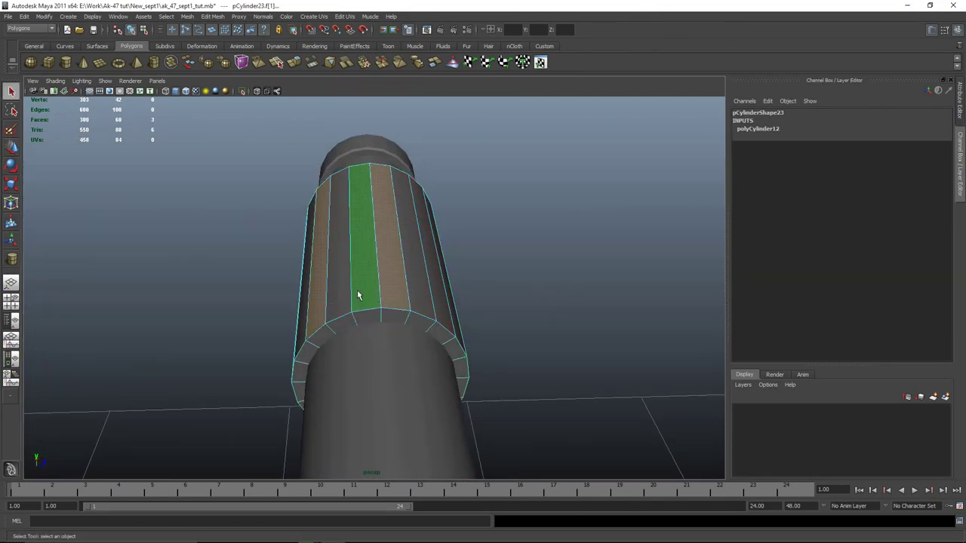
pyautogui.keyDown('shift'); pyautogui.click(338, 293); pyautogui.keyUp('shift')
pyautogui.keyDown('shift'); pyautogui.click(428, 289); pyautogui.keyUp('shift')
pyautogui.keyDown('alt'); pyautogui.moveTo(513, 289); pyautogui.dragTo(330, 255); pyautogui.keyUp('alt')
pyautogui.press('4')
pyautogui.keyDown('alt'); pyautogui.moveTo(443, 299); pyautogui.dragTo(411, 270); pyautogui.keyUp('alt')
pyautogui.moveTo(330, 303)
pyautogui.keyDown('alt'); pyautogui.mouseDown()
pyautogui.moveTo(513, 397)
pyautogui.moveTo(470, 431)
pyautogui.moveTo(561, 444)
pyautogui.moveTo(618, 440)
pyautogui.moveTo(546, 446)
pyautogui.moveTo(582, 446)
pyautogui.moveTo(548, 319)
pyautogui.moveTo(511, 327)
pyautogui.moveTo(513, 414)
pyautogui.moveTo(651, 410)
pyautogui.moveTo(606, 429)
pyautogui.moveTo(613, 410)
pyautogui.mouseUp(); pyautogui.keyUp('alt')
pyautogui.press('5')
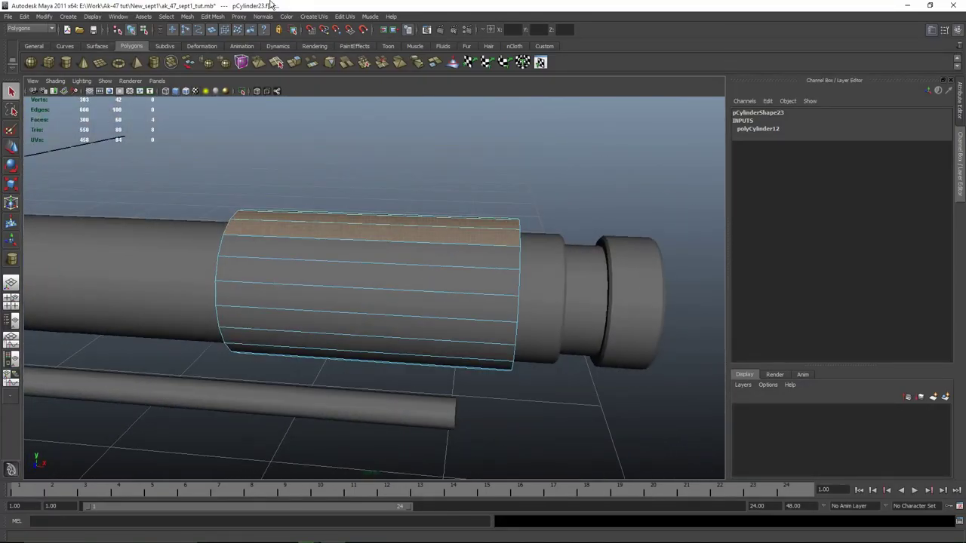
# Step: Keep the Edit Mesh commands in a floating window and extrude the four top faces upward by about 0.15
pyautogui.click(217, 17)
pyautogui.click(226, 25)
pyautogui.moveTo(229, 14); pyautogui.dragTo(814, 81)
pyautogui.click(821, 106)
pyautogui.scroll(-5, 471, 237)
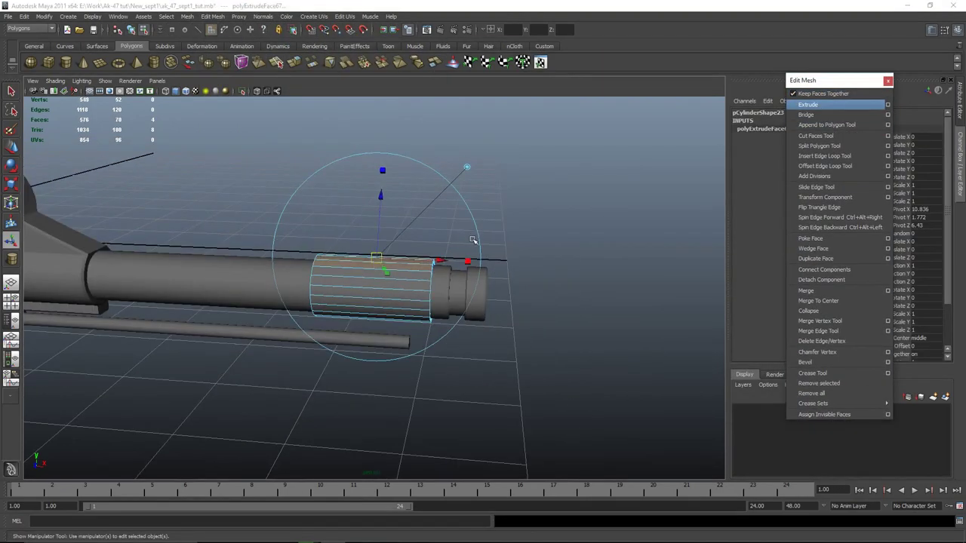
pyautogui.click(425, 226)
pyautogui.press('z')
pyautogui.click(489, 206)
pyautogui.moveTo(398, 240); pyautogui.dragTo(398, 219)
# Step: Flatten the extruded faces to one level and lower them to just below the sight opening in the reference
pyautogui.press('space')
pyautogui.press('space')
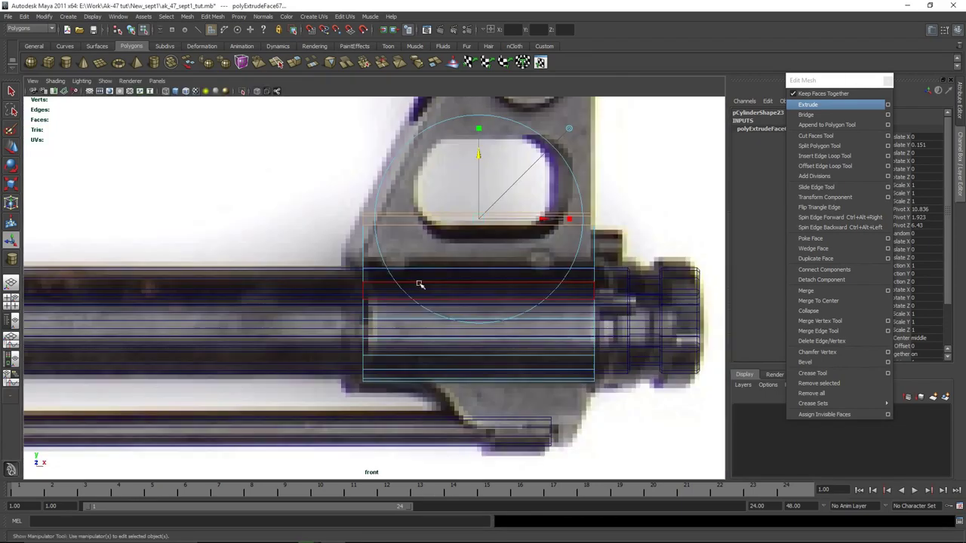
pyautogui.press('r')
pyautogui.moveTo(479, 130); pyautogui.dragTo(473, 217)
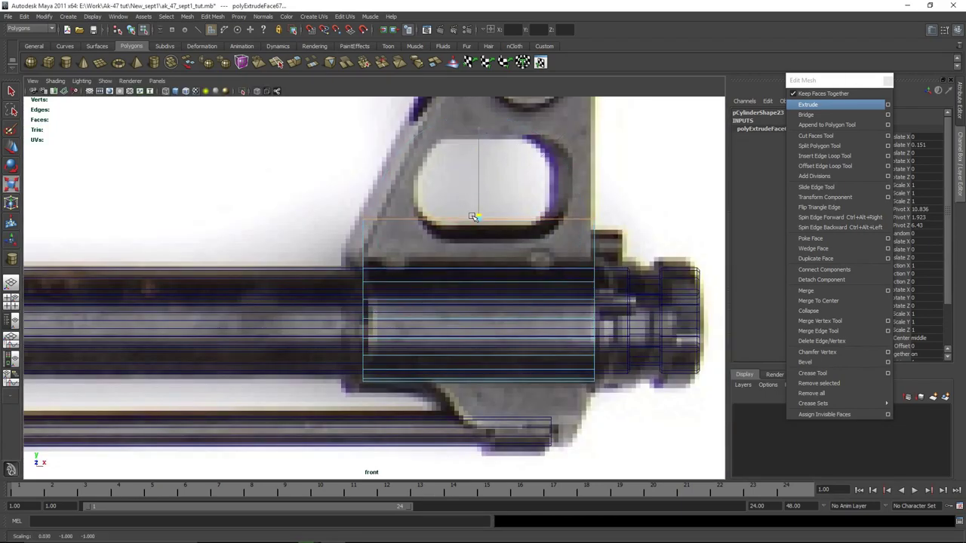
pyautogui.press('w')
pyautogui.moveTo(478, 154); pyautogui.dragTo(479, 176)
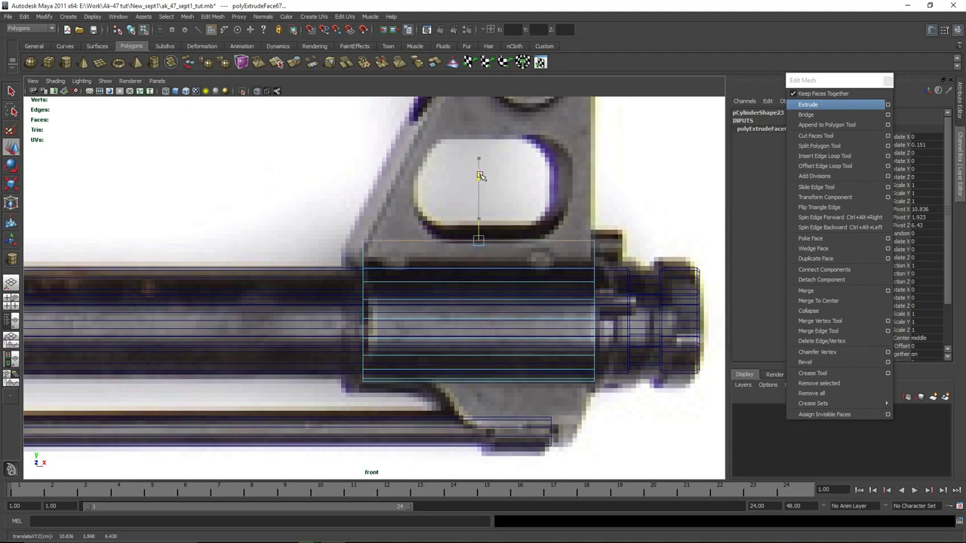
pyautogui.keyDown('alt'); pyautogui.moveTo(631, 177); pyautogui.dragTo(690, 194, button='right'); pyautogui.keyUp('alt')
pyautogui.keyDown('alt'); pyautogui.moveTo(690, 194); pyautogui.dragTo(508, 196, button='middle'); pyautogui.keyUp('alt')
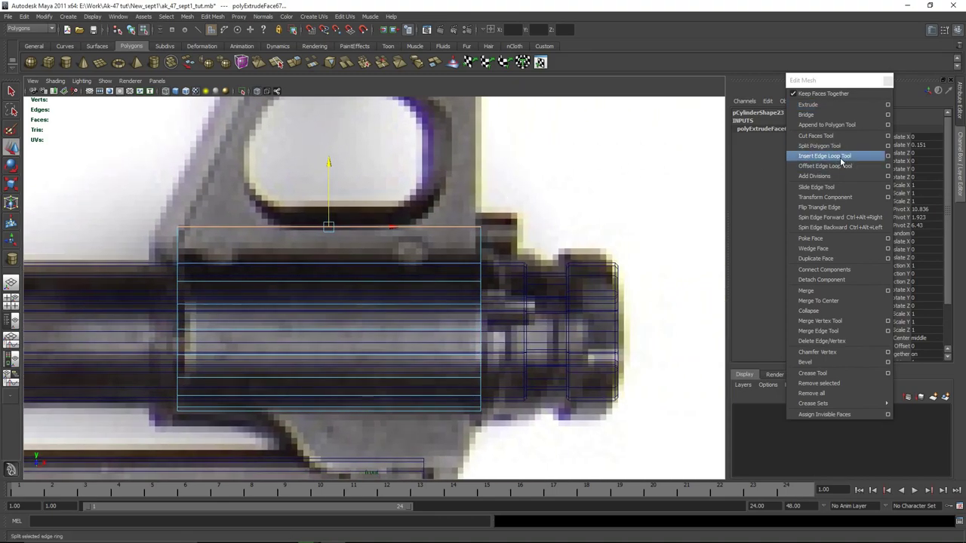
pyautogui.click(842, 157)
pyautogui.moveTo(460, 227); pyautogui.dragTo(428, 231)
pyautogui.hotkey('ctrl', 'z')
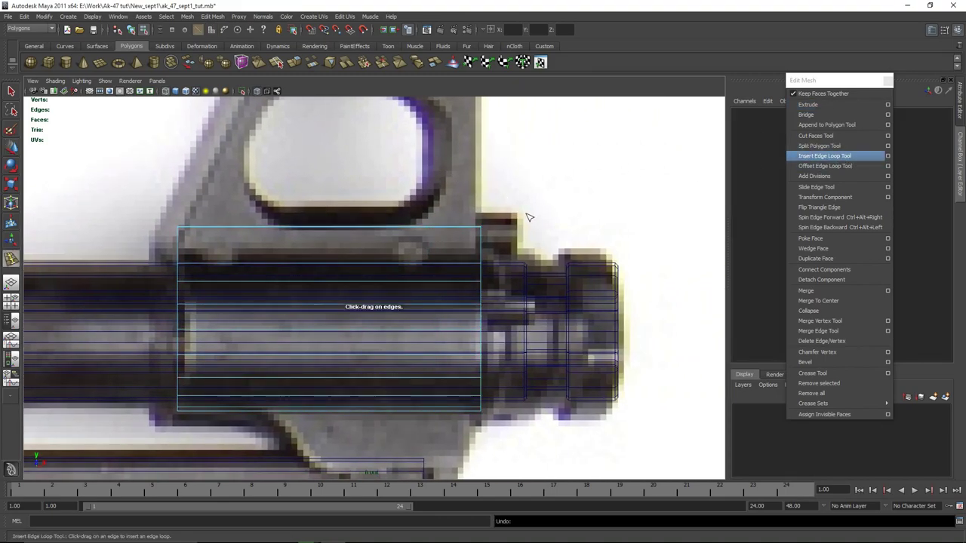
# Step: Select the top row of vertices of the raised block and scale them flat vertically
pyautogui.moveTo(345, 232); pyautogui.dragTo(269, 233, button='right')
pyautogui.press('w')
pyautogui.moveTo(91, 203); pyautogui.dragTo(532, 237)
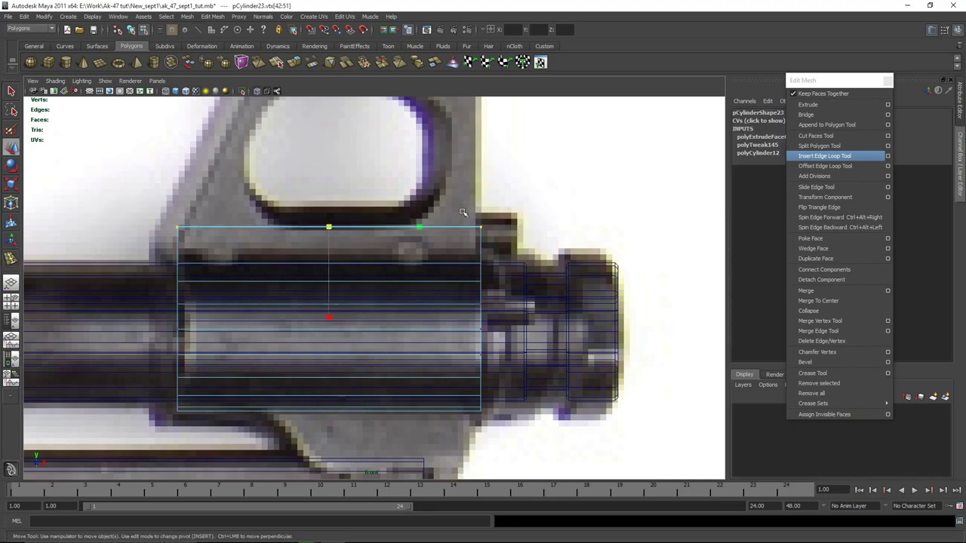
pyautogui.press('r')
pyautogui.moveTo(329, 317); pyautogui.dragTo(329, 316)
pyautogui.click(462, 223)
pyautogui.scroll(5, 463, 223)
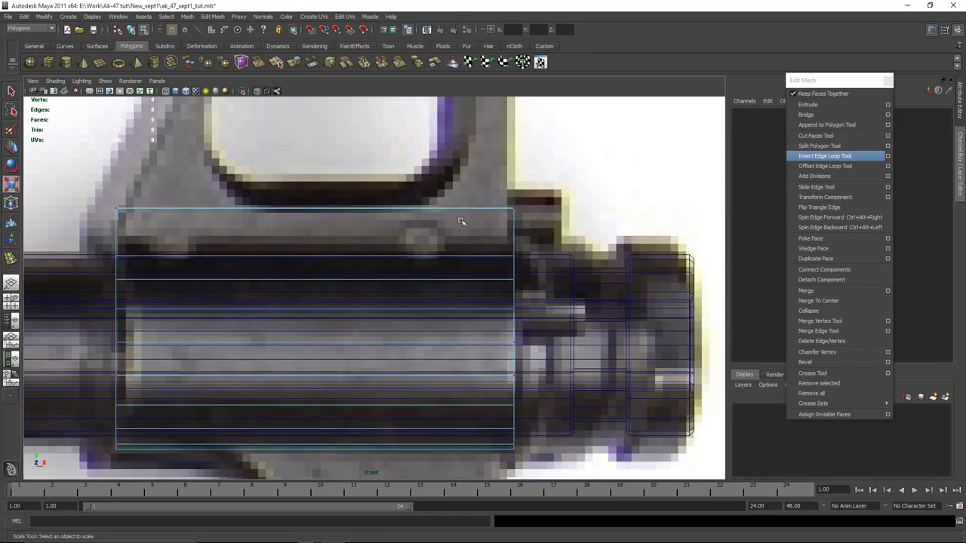
pyautogui.keyDown('alt'); pyautogui.moveTo(461, 197); pyautogui.dragTo(596, 223, button='middle'); pyautogui.keyUp('alt')
pyautogui.moveTo(111, 170); pyautogui.dragTo(863, 228)
pyautogui.moveTo(426, 289); pyautogui.dragTo(419, 222)
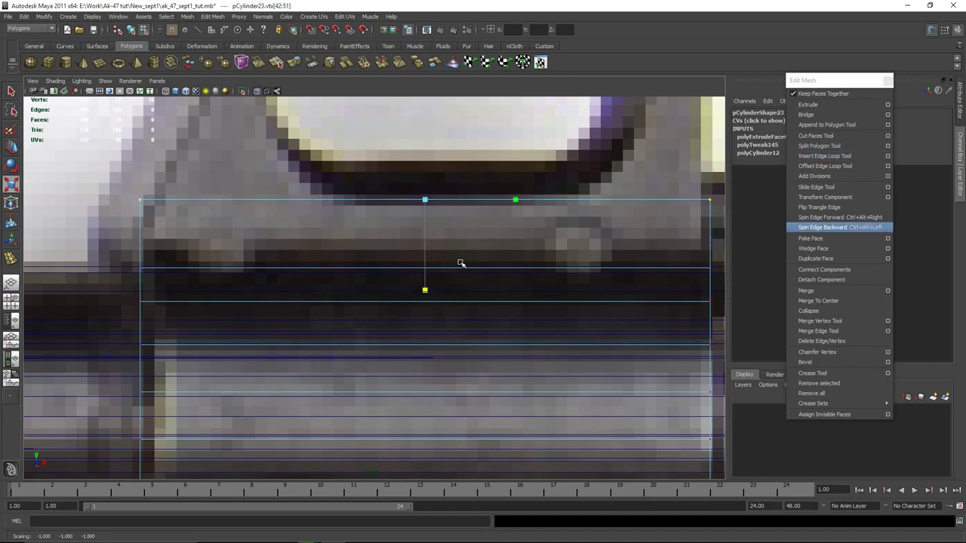
pyautogui.click(517, 138)
# Step: Examine how the flattened block fits the front sight in the reference image and in perspective
pyautogui.scroll(2, 508, 182)
pyautogui.scroll(1, 510, 195)
pyautogui.scroll(-10, 512, 199)
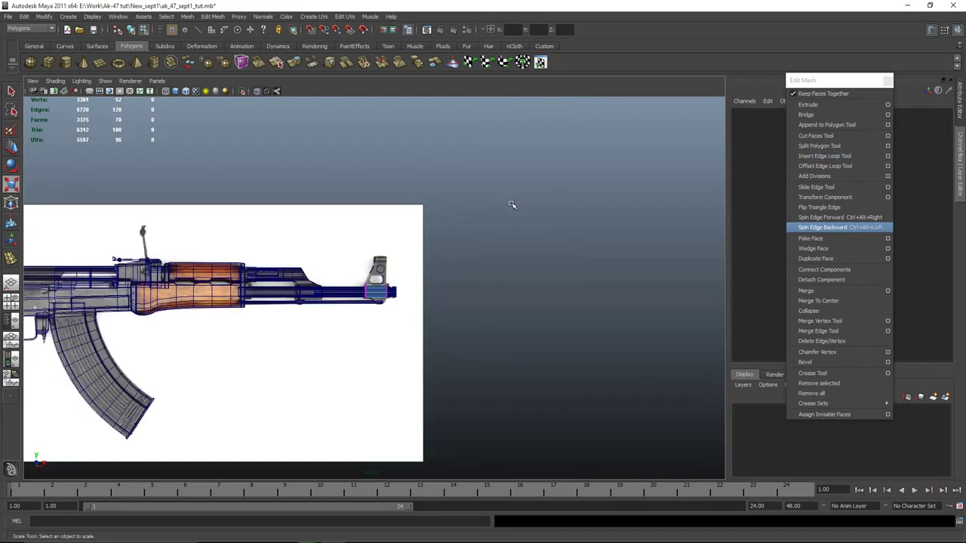
pyautogui.scroll(5, 410, 295)
pyautogui.scroll(2, 423, 307)
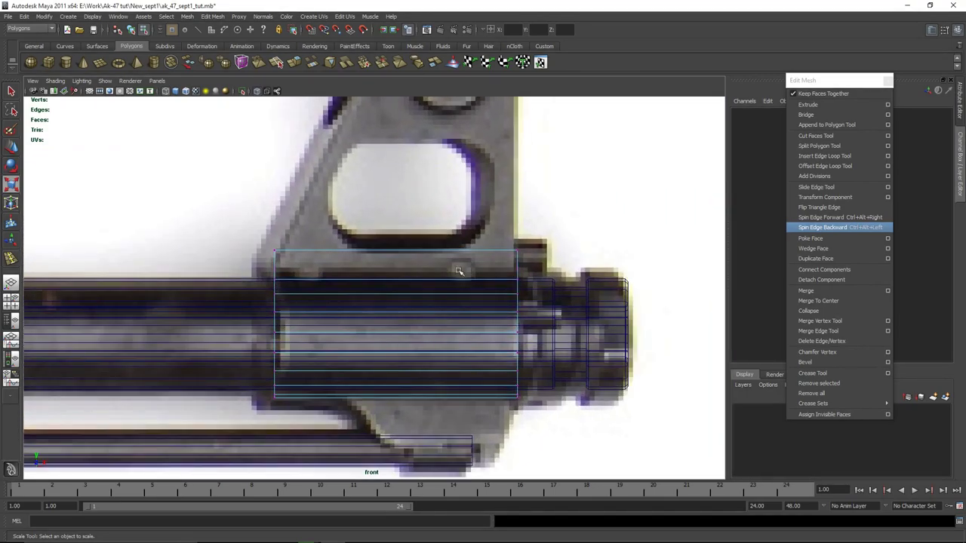
pyautogui.scroll(2, 408, 334)
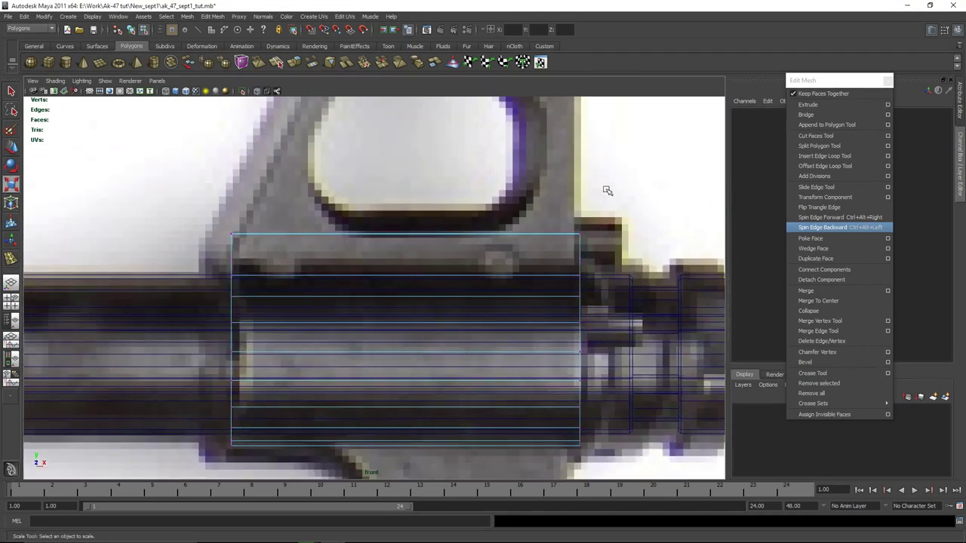
pyautogui.scroll(2, 564, 270)
pyautogui.press('space')
pyautogui.press('space')
pyautogui.keyDown('alt'); pyautogui.moveTo(553, 209); pyautogui.dragTo(544, 233); pyautogui.keyUp('alt')
# Step: Insert two edge loops around the sight base, one near each end of the sight opening
pyautogui.press('space')
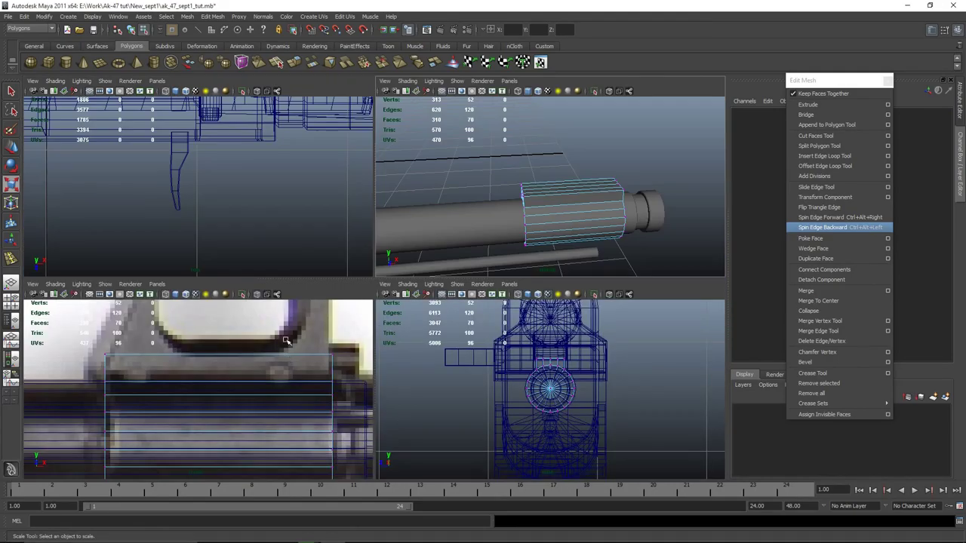
pyautogui.press('space')
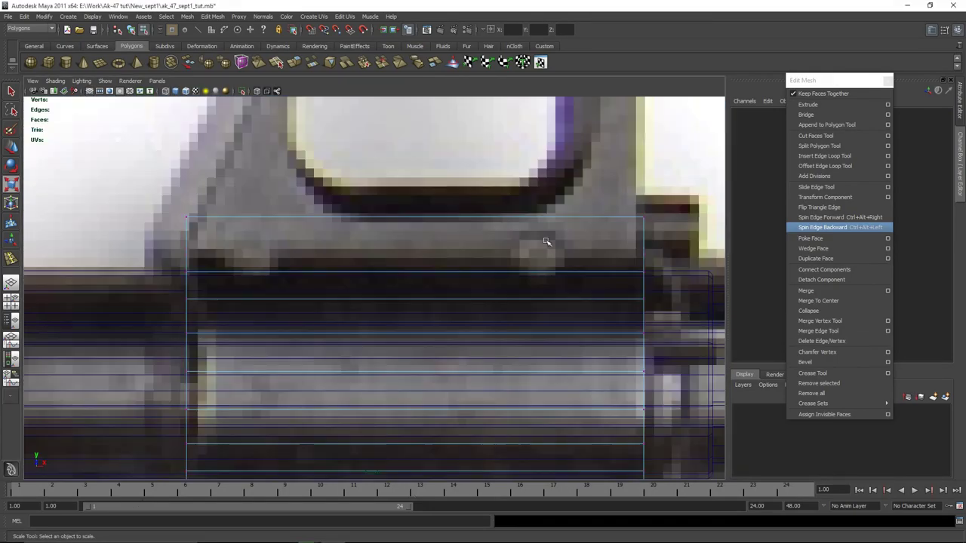
pyautogui.click(825, 156)
pyautogui.moveTo(548, 218); pyautogui.dragTo(554, 219)
pyautogui.moveTo(332, 223); pyautogui.dragTo(334, 223)
# Step: Select the flat top faces of the sight base in the two end sections outside the new edge loops
pyautogui.scroll(-7, 469, 244)
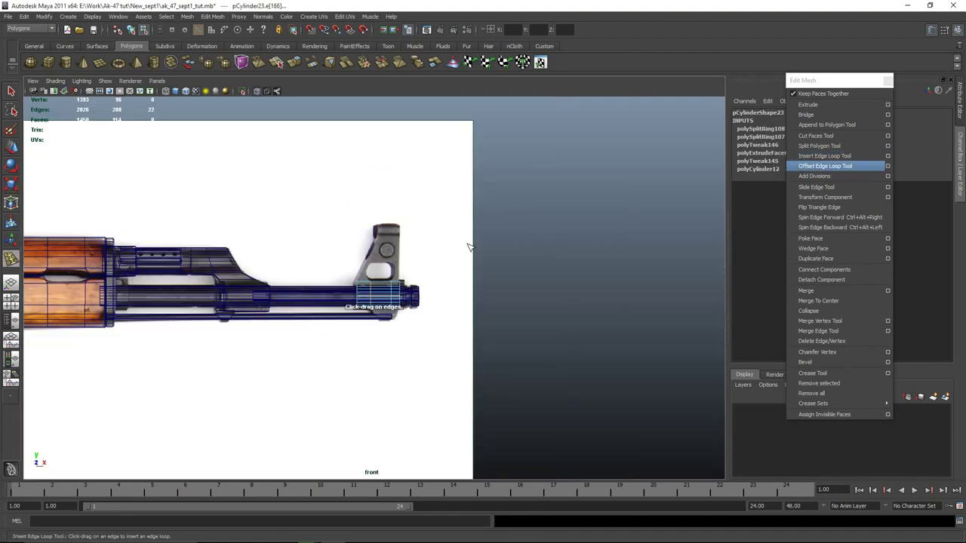
pyautogui.scroll(3, 451, 283)
pyautogui.press('w')
pyautogui.press('space')
pyautogui.press('space')
pyautogui.keyDown('alt'); pyautogui.moveTo(489, 257); pyautogui.dragTo(327, 304); pyautogui.keyUp('alt')
pyautogui.press('q')
pyautogui.moveTo(332, 301); pyautogui.dragTo(332, 320, button='right')
pyautogui.click(352, 297)
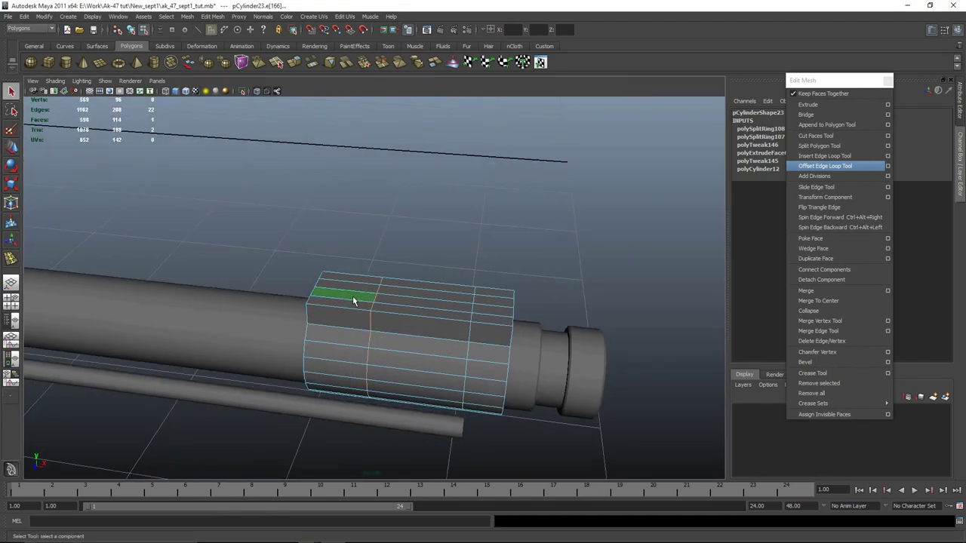
pyautogui.click(503, 234)
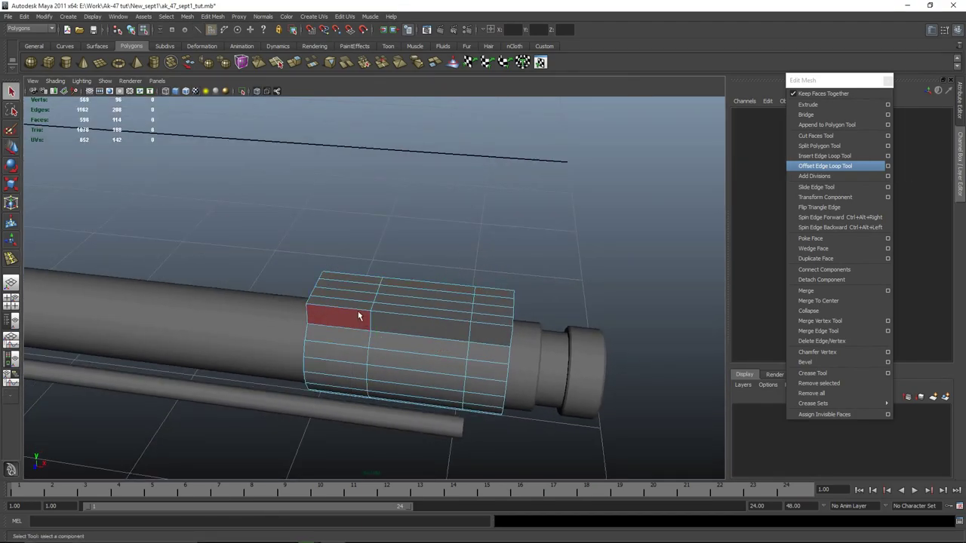
pyautogui.click(350, 305)
pyautogui.press('space')
pyautogui.press('space')
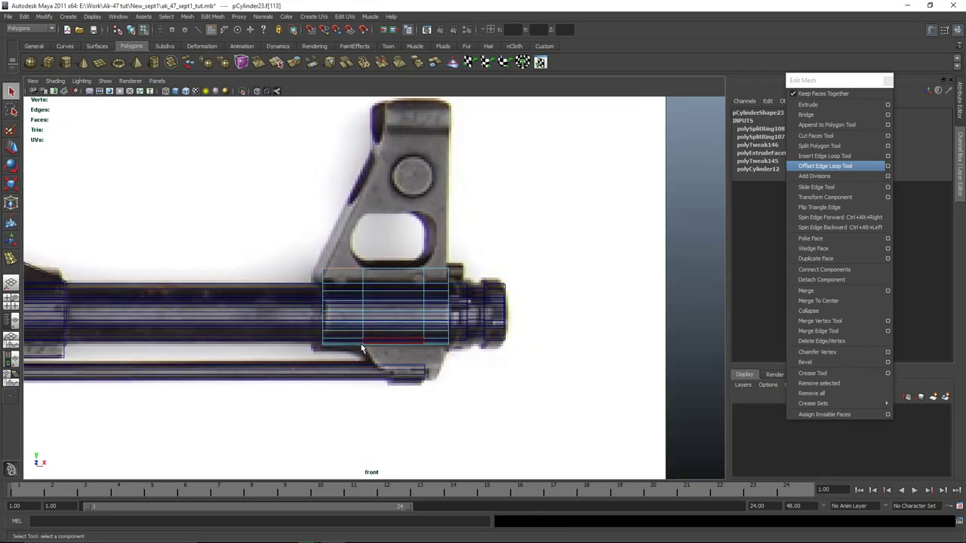
pyautogui.keyDown('shift'); pyautogui.click(438, 274); pyautogui.keyUp('shift')
pyautogui.scroll(2, 430, 295)
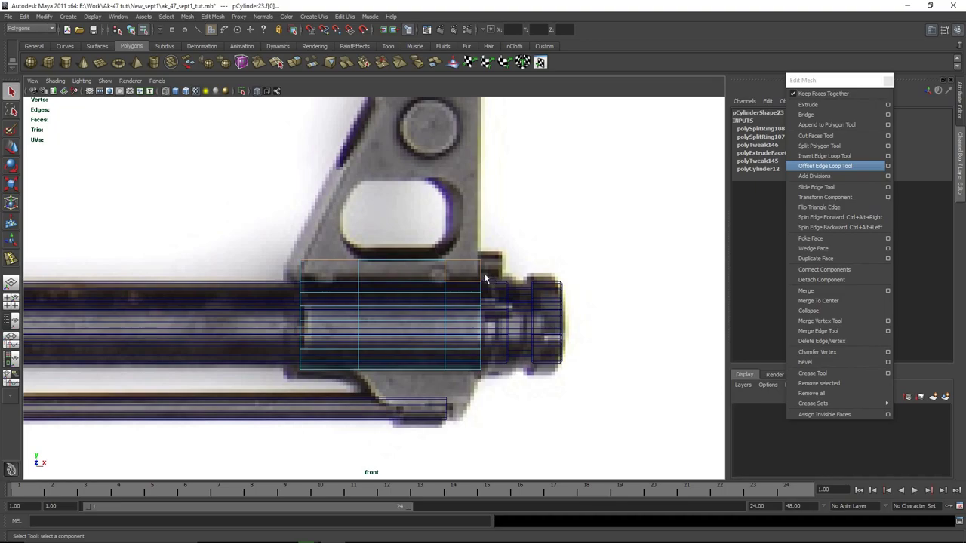
# Step: Check the selected end faces and extrude them upward by about 0.38 to the top of the sight opening
pyautogui.press('space')
pyautogui.press('space')
pyautogui.keyDown('alt'); pyautogui.moveTo(635, 224); pyautogui.dragTo(246, 381); pyautogui.keyUp('alt')
pyautogui.press('space')
pyautogui.press('space')
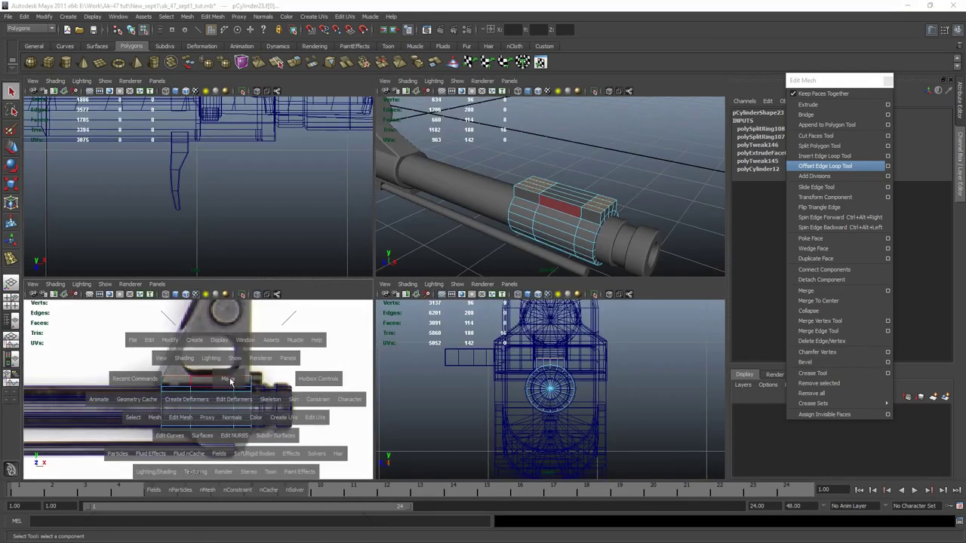
pyautogui.click(815, 105)
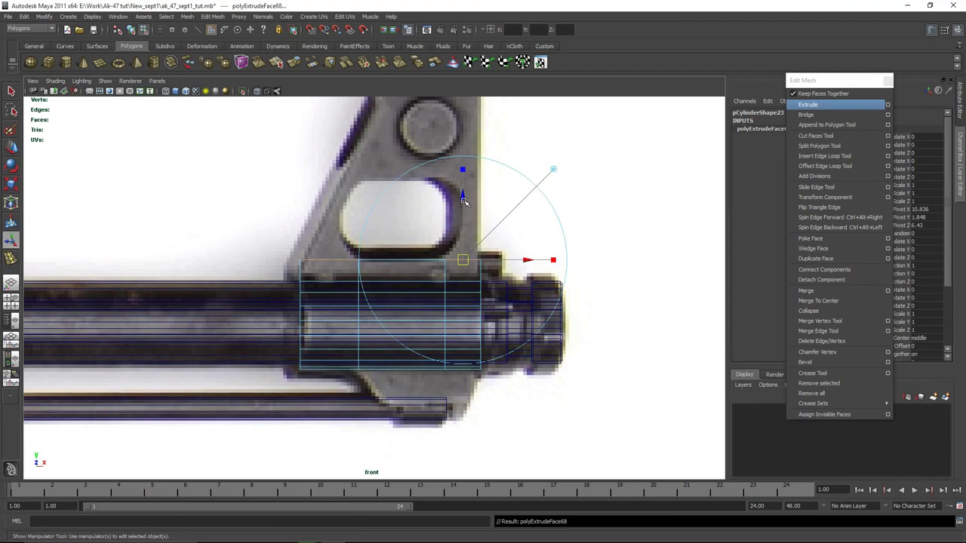
pyautogui.moveTo(479, 187); pyautogui.dragTo(470, 115)
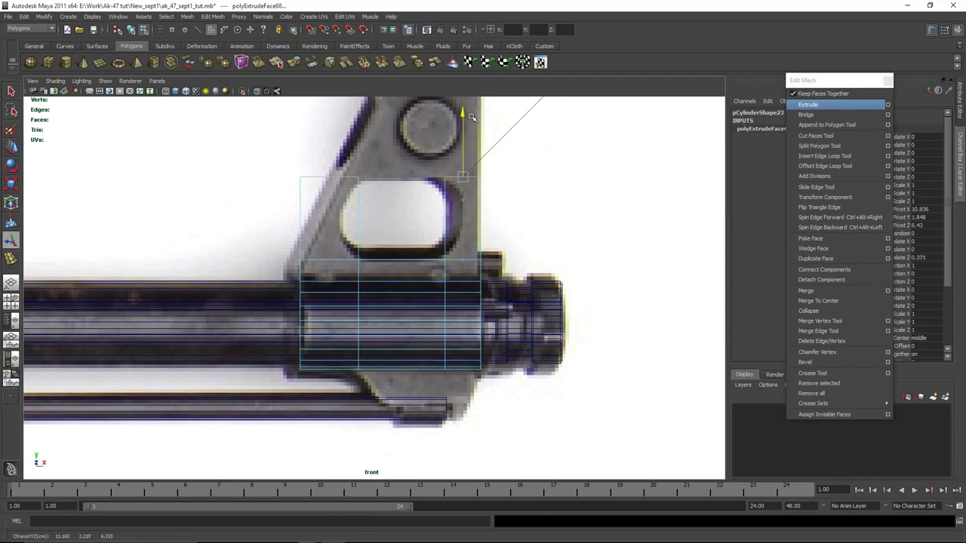
pyautogui.scroll(2, 556, 198)
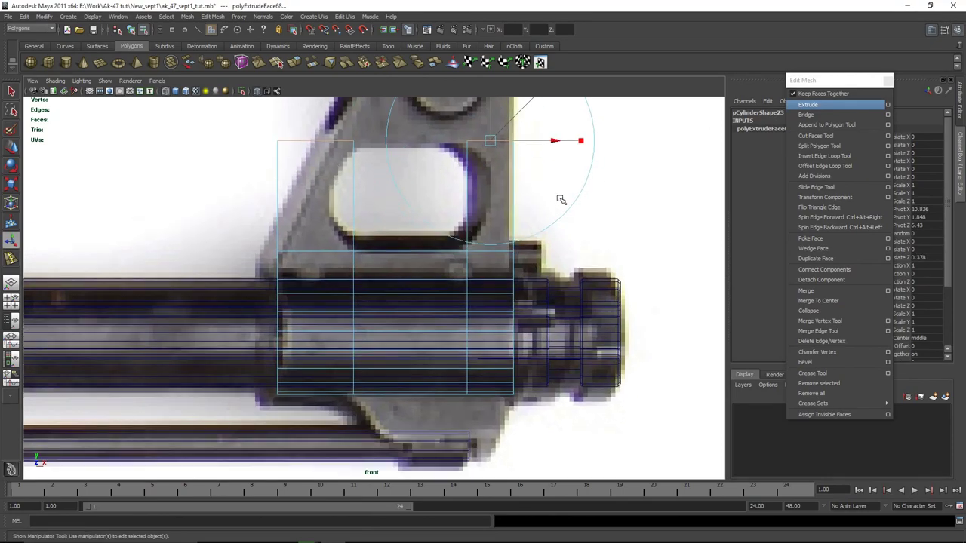
# Step: Move the rear post's outer top vertices towards the muzzle to follow the sight's slanted edge
pyautogui.keyDown('alt'); pyautogui.moveTo(586, 203); pyautogui.dragTo(617, 249, button='middle'); pyautogui.keyUp('alt')
pyautogui.press('w')
pyautogui.click(649, 230)
pyautogui.moveTo(349, 229); pyautogui.dragTo(247, 221, button='right')
pyautogui.moveTo(250, 166); pyautogui.dragTo(409, 189)
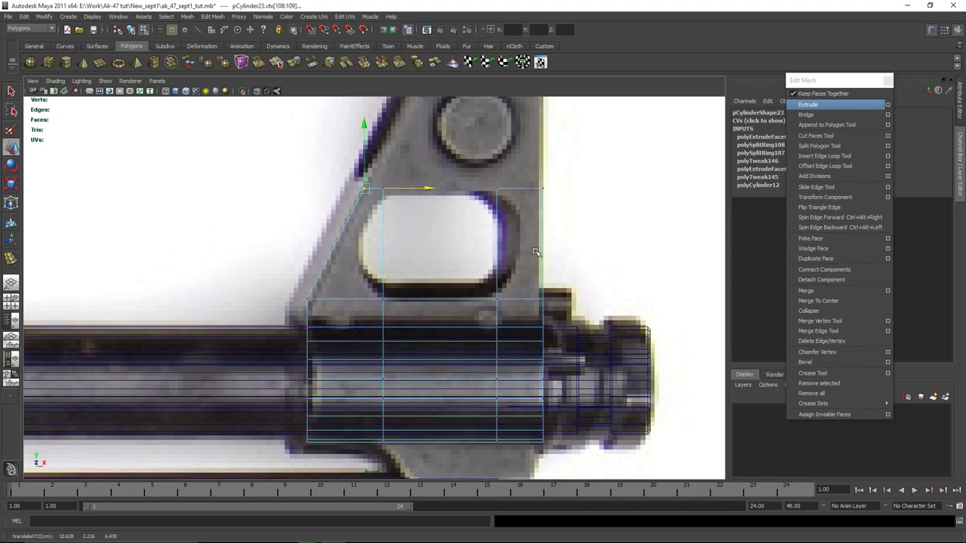
pyautogui.keyDown('alt'); pyautogui.moveTo(538, 267); pyautogui.dragTo(504, 268, button='middle'); pyautogui.keyUp('alt')
pyautogui.moveTo(368, 191); pyautogui.dragTo(391, 189)
pyautogui.keyDown('alt'); pyautogui.moveTo(418, 208); pyautogui.dragTo(398, 253, button='middle'); pyautogui.keyUp('alt')
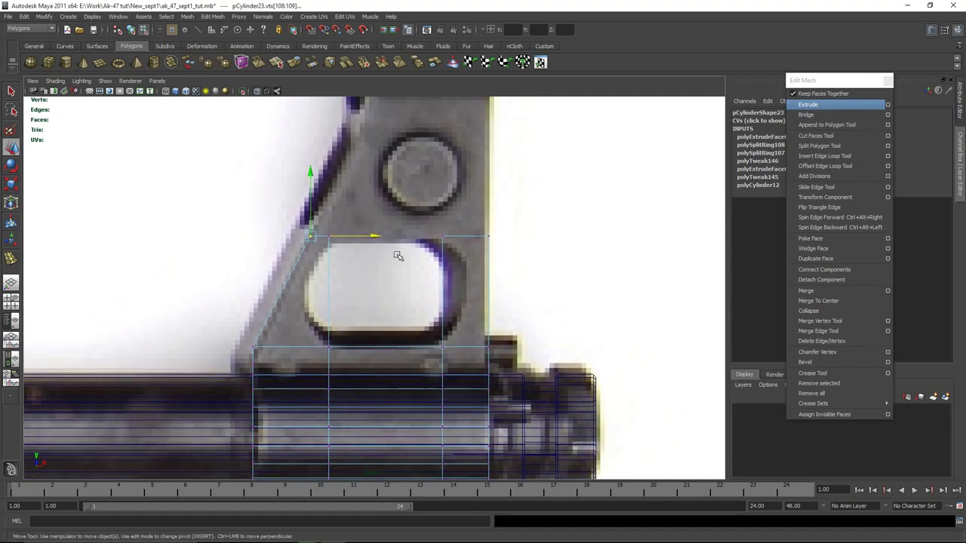
pyautogui.keyDown('alt'); pyautogui.moveTo(397, 253); pyautogui.dragTo(437, 265, button='right'); pyautogui.keyUp('alt')
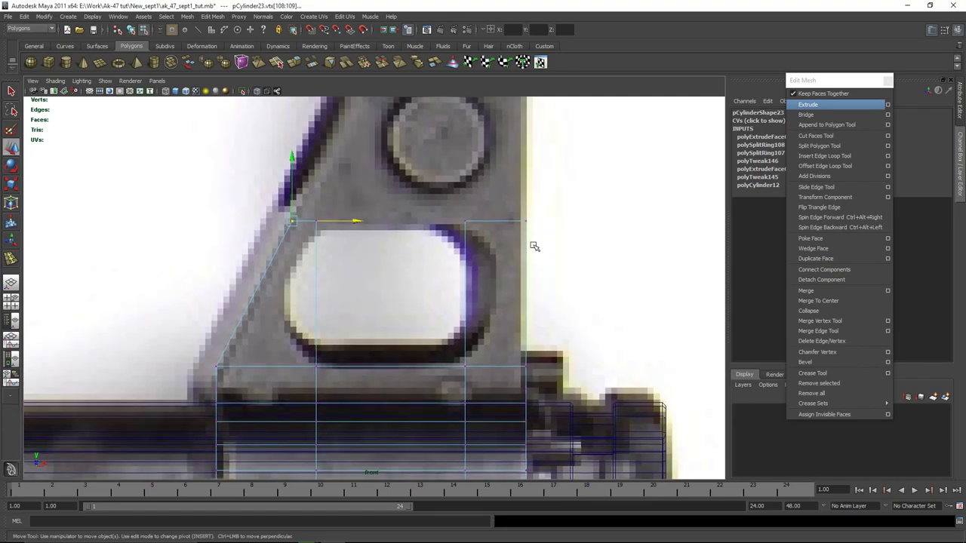
pyautogui.click(822, 156)
pyautogui.click(526, 292)
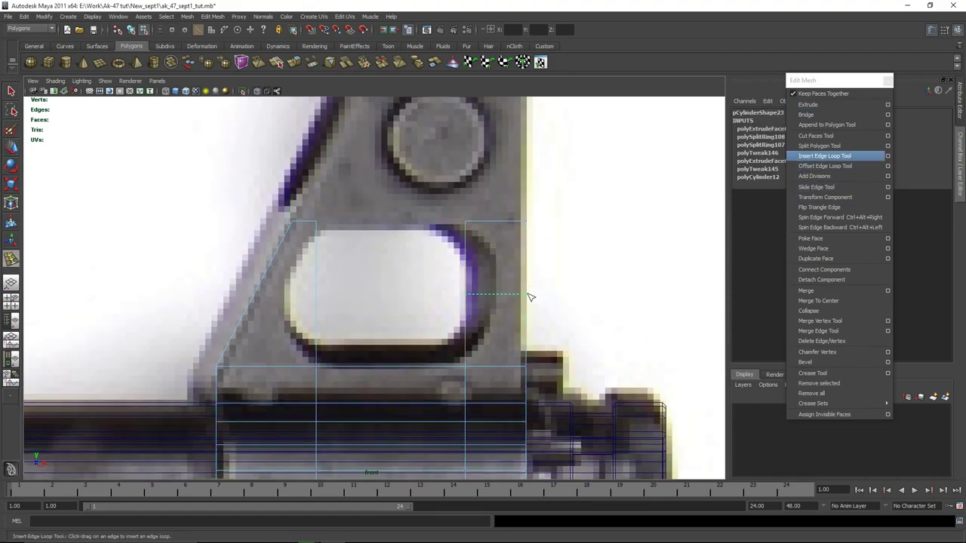
pyautogui.press('w')
pyautogui.click(497, 228)
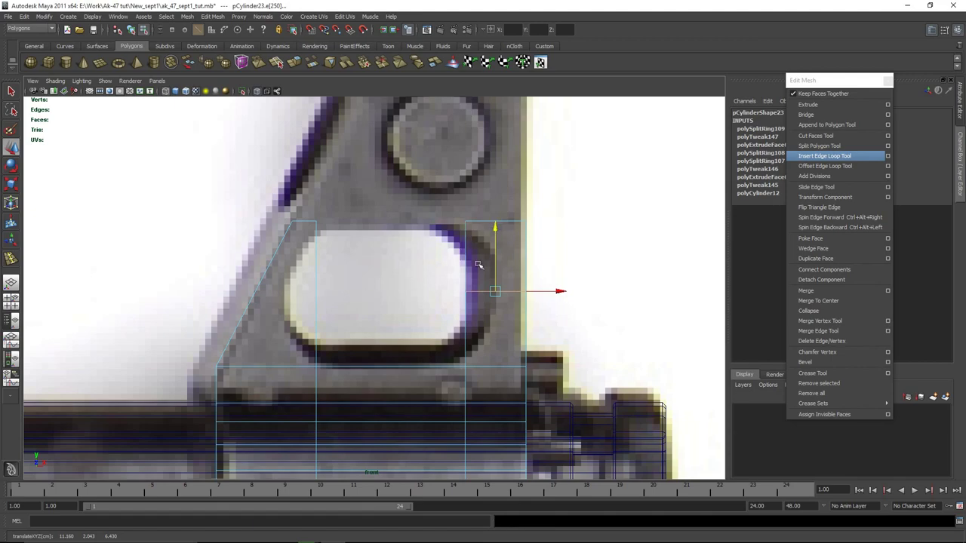
pyautogui.hotkey('ctrl', 'z')
pyautogui.hotkey('ctrl', 'z')
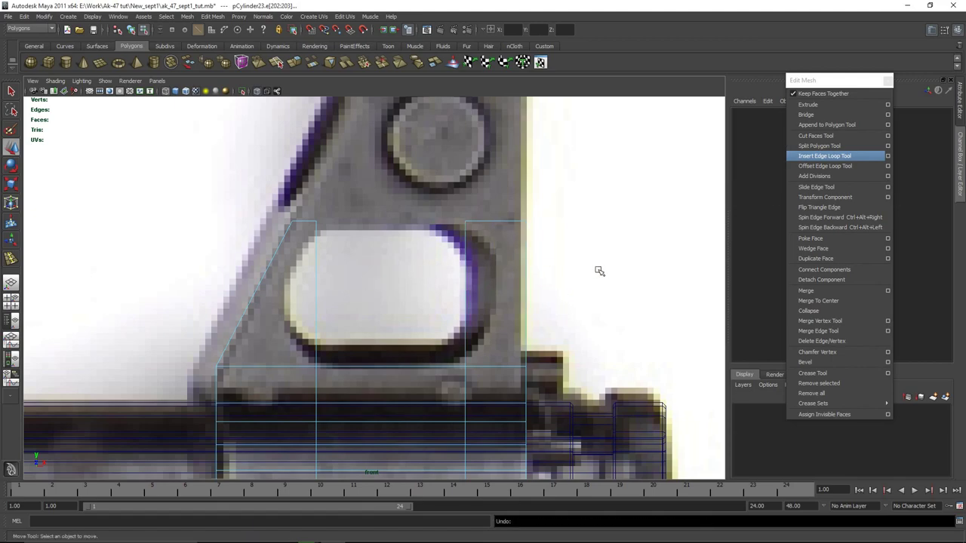
# Step: Split the edge rings of the front and rear posts at mid-height beside the sight opening
pyautogui.click(461, 294)
pyautogui.keyDown('ctrl'); pyautogui.rightClick(427, 300); pyautogui.keyUp('ctrl')
pyautogui.keyDown('ctrl'); pyautogui.moveTo(427, 299); pyautogui.dragTo(471, 327, button='right'); pyautogui.keyUp('ctrl')
pyautogui.click(318, 296)
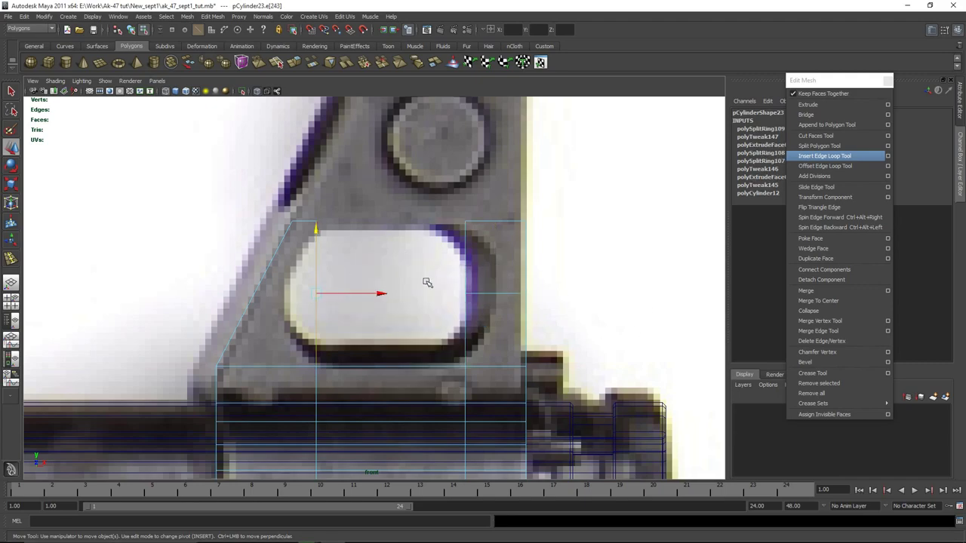
pyautogui.press('g')
pyautogui.click(316, 278)
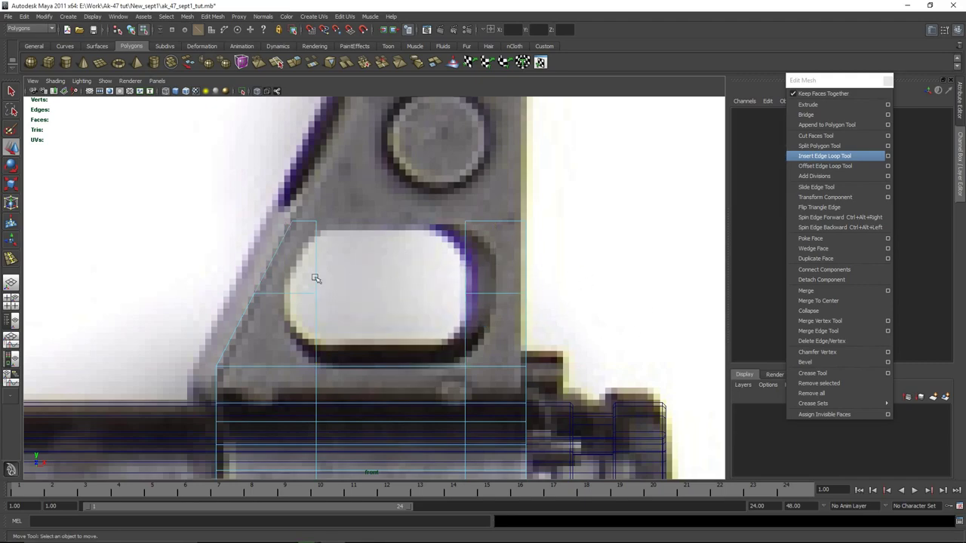
# Step: Scale the inner mid-height vertices of both posts apart horizontally to match the widest part of the sight opening
pyautogui.click(495, 285)
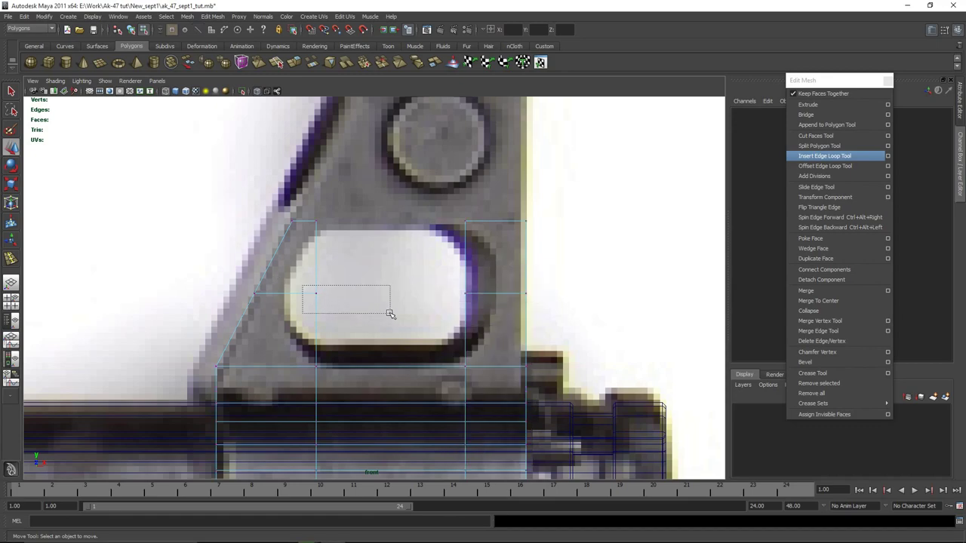
pyautogui.moveTo(390, 313); pyautogui.dragTo(391, 313)
pyautogui.press('r')
pyautogui.moveTo(481, 294); pyautogui.dragTo(511, 298)
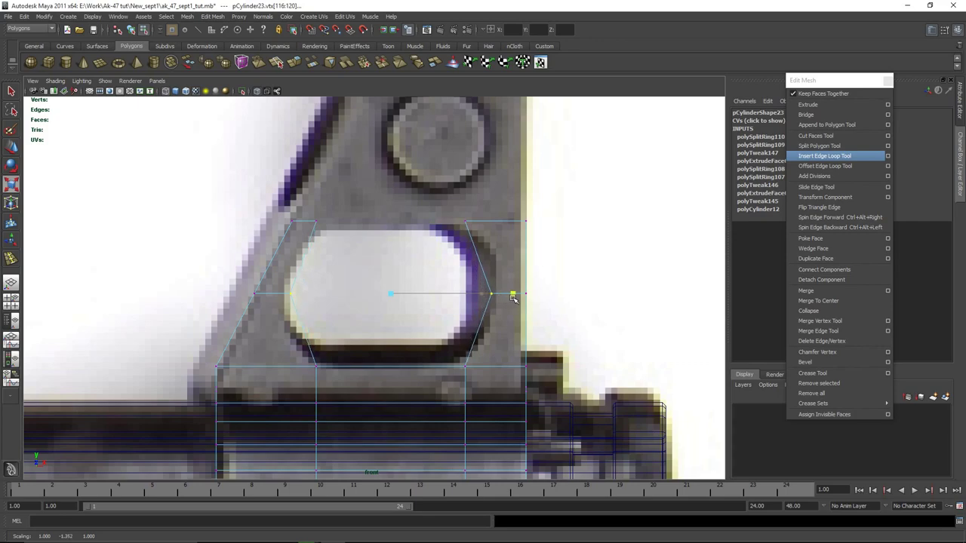
pyautogui.click(458, 256)
pyautogui.press('w')
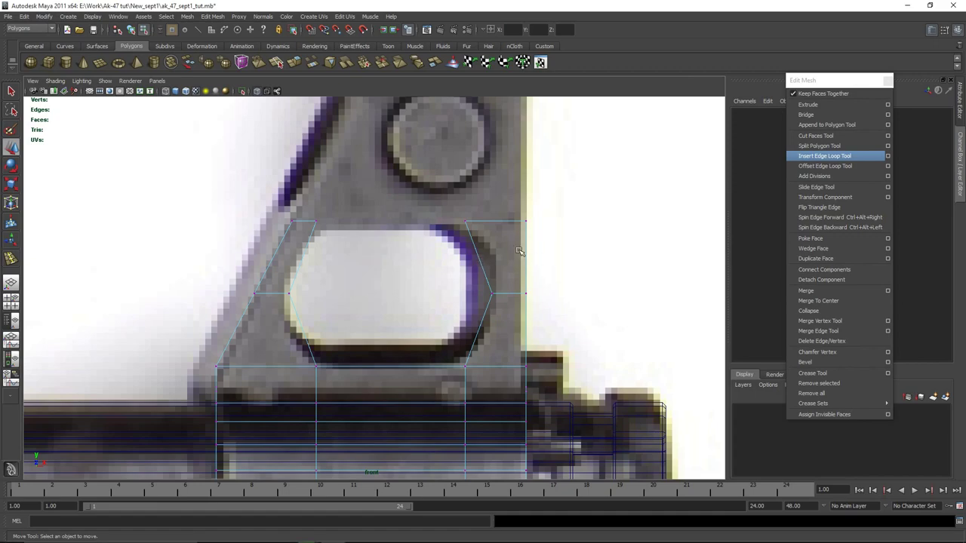
# Step: Split the upper and lower edge rings of both posts halfway, adding an edge loop above and below mid-height
pyautogui.moveTo(486, 264); pyautogui.dragTo(485, 243, button='right')
pyautogui.click(480, 255)
pyautogui.keyDown('ctrl'); pyautogui.moveTo(462, 293); pyautogui.dragTo(454, 312, button='right'); pyautogui.keyUp('ctrl')
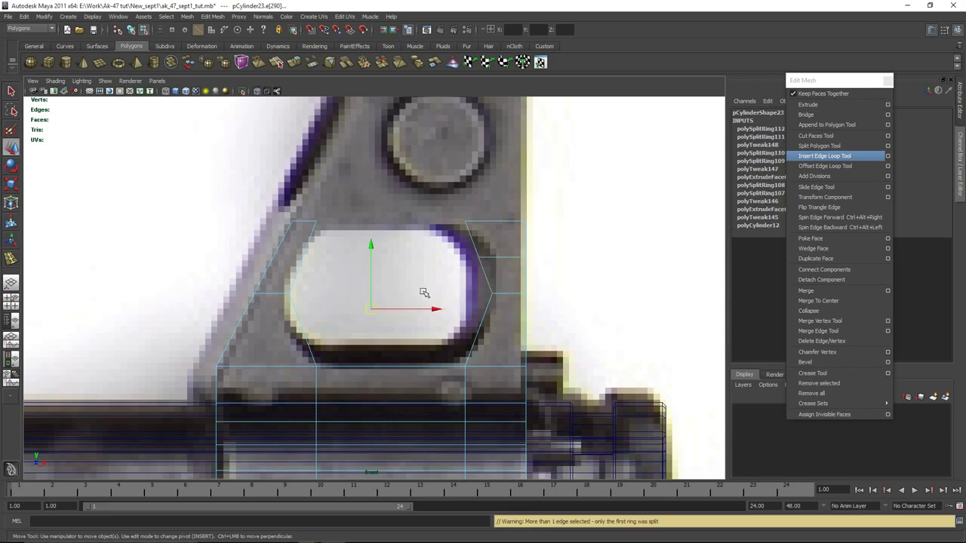
pyautogui.click(302, 257)
pyautogui.press('g')
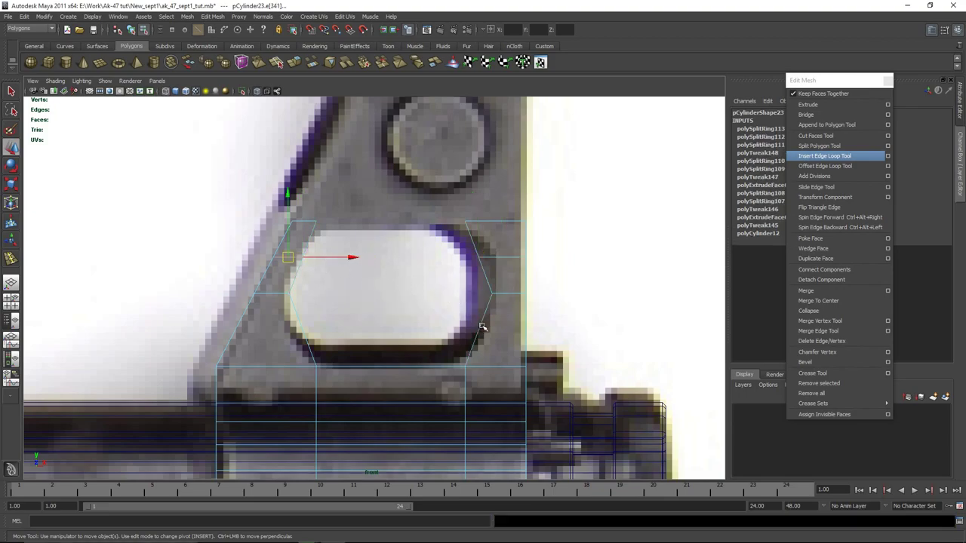
pyautogui.click(482, 328)
pyautogui.press('g')
pyautogui.press('g')
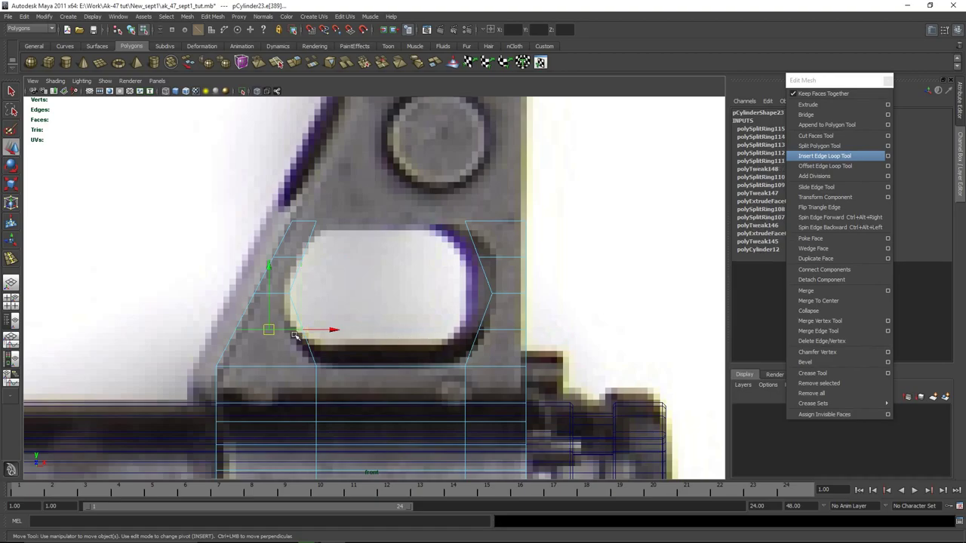
# Step: Scale the inner vertices of the upper and lower loops apart horizontally to round the ends of the sight opening
pyautogui.press('space')
pyautogui.press('space')
pyautogui.moveTo(612, 226)
pyautogui.keyDown('alt'); pyautogui.mouseDown()
pyautogui.moveTo(391, 221)
pyautogui.moveTo(655, 212)
pyautogui.mouseUp(); pyautogui.keyUp('alt')
pyautogui.press('space')
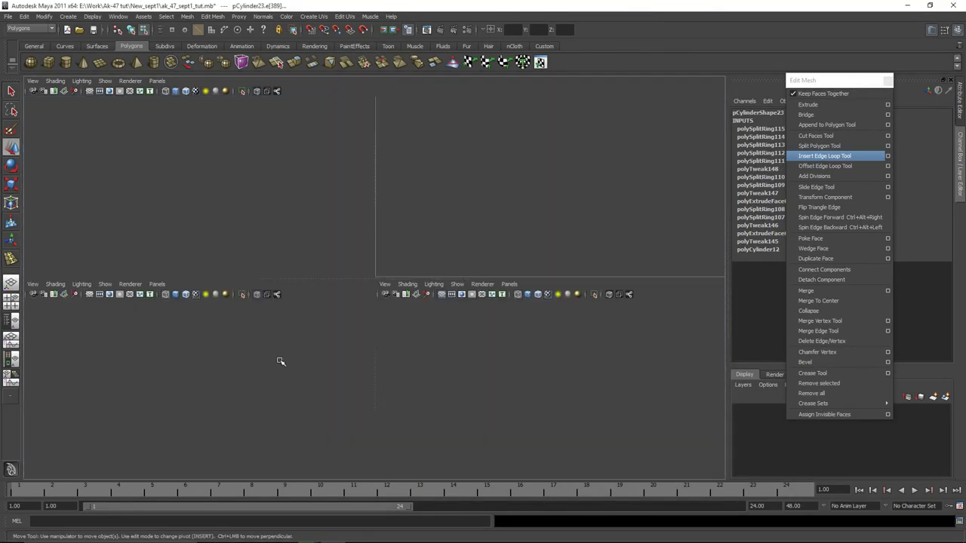
pyautogui.press('space')
pyautogui.moveTo(319, 252); pyautogui.dragTo(288, 247, button='right')
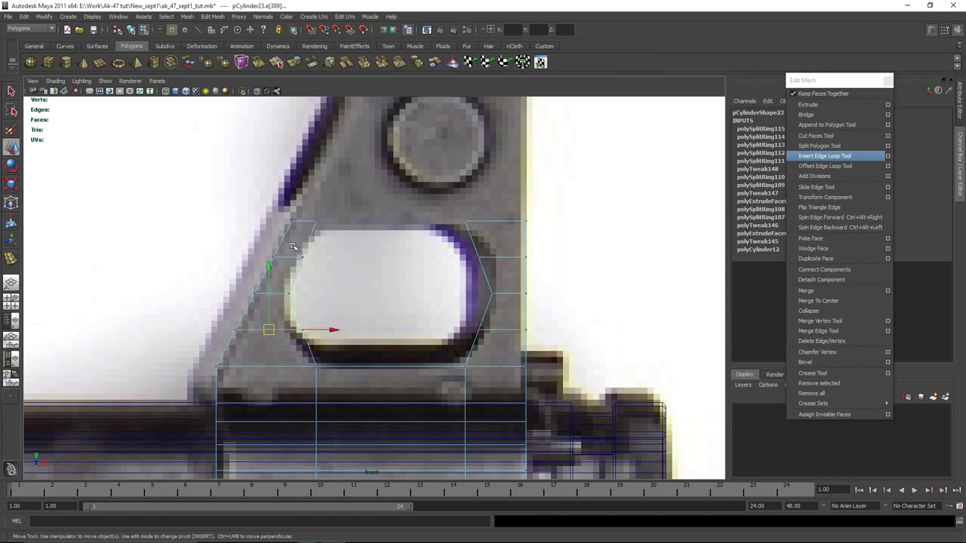
pyautogui.moveTo(288, 245); pyautogui.dragTo(325, 279)
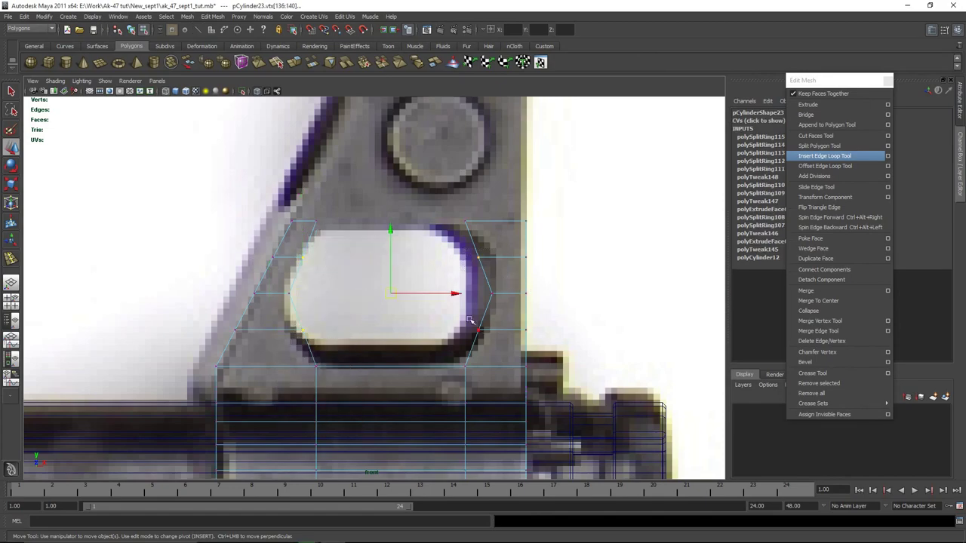
pyautogui.press('r')
pyautogui.moveTo(484, 291); pyautogui.dragTo(491, 294)
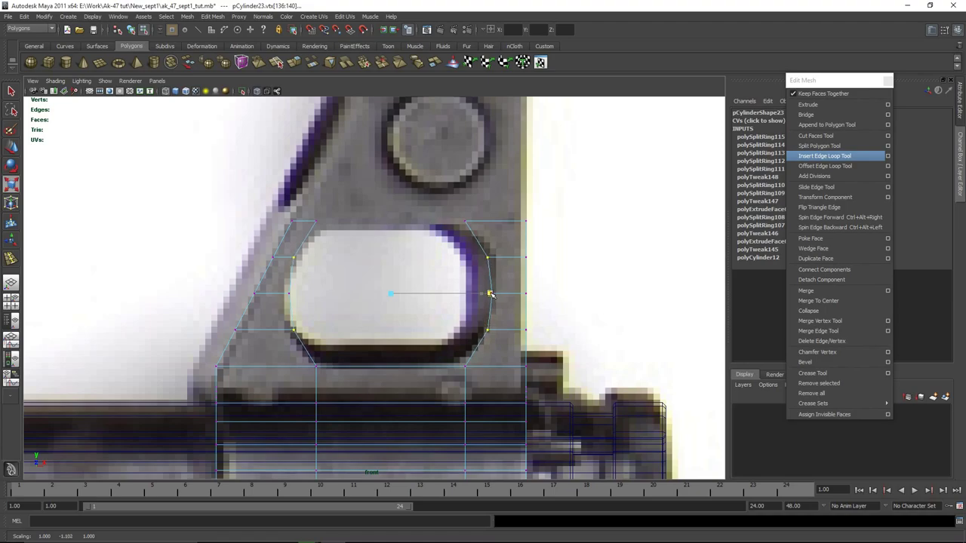
pyautogui.click(601, 277)
# Step: Examine the rounded inner shape of both sight posts in the shaded perspective view
pyautogui.press('space')
pyautogui.press('space')
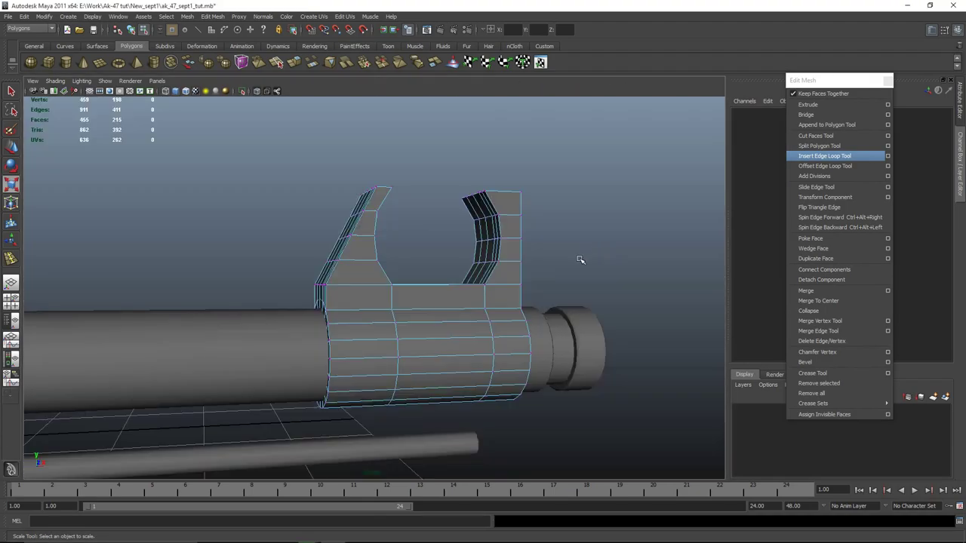
pyautogui.keyDown('alt'); pyautogui.moveTo(581, 259); pyautogui.dragTo(564, 268); pyautogui.keyUp('alt')
pyautogui.press('F8')
pyautogui.click(535, 208)
pyautogui.keyDown('alt'); pyautogui.moveTo(536, 208); pyautogui.dragTo(549, 253); pyautogui.keyUp('alt')
pyautogui.keyDown('alt'); pyautogui.moveTo(550, 253); pyautogui.dragTo(604, 280, button='right'); pyautogui.keyUp('alt')
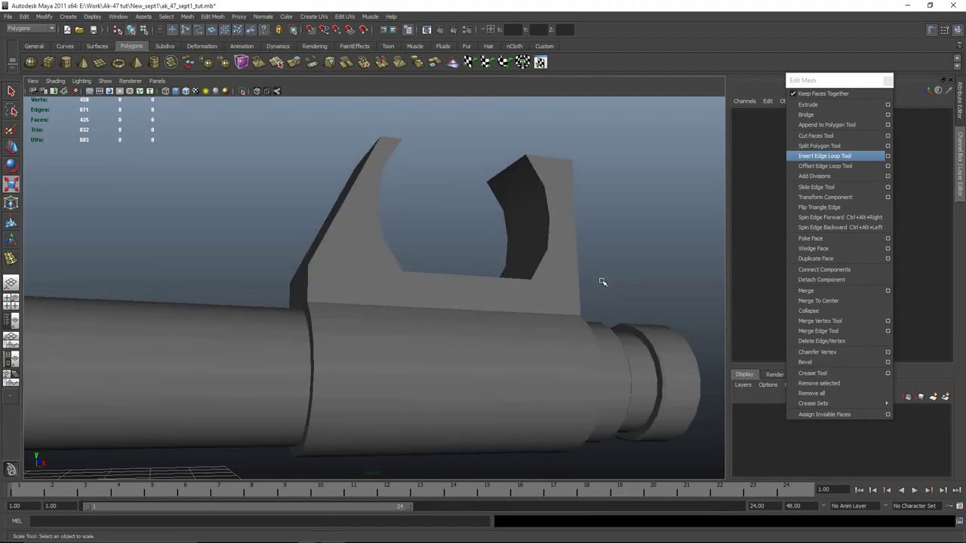
pyautogui.keyDown('alt'); pyautogui.moveTo(548, 220); pyautogui.dragTo(563, 260); pyautogui.keyUp('alt')
pyautogui.press('space')
pyautogui.press('space')
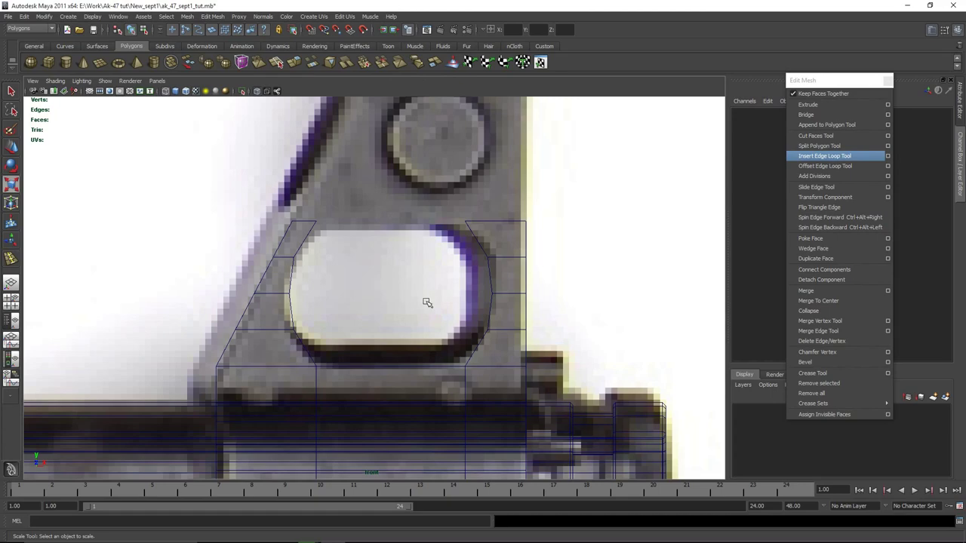
# Step: Lower the top vertices of both posts to the top edge of the sight opening and check them in perspective
pyautogui.click(498, 270)
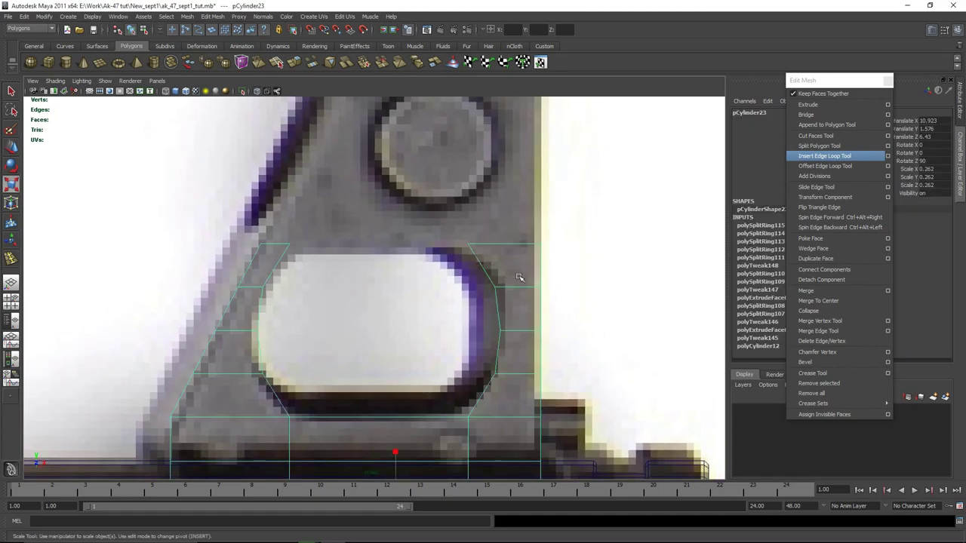
pyautogui.moveTo(278, 245); pyautogui.dragTo(198, 242, button='right')
pyautogui.moveTo(212, 195); pyautogui.dragTo(570, 256)
pyautogui.press('w')
pyautogui.moveTo(402, 184); pyautogui.dragTo(402, 185)
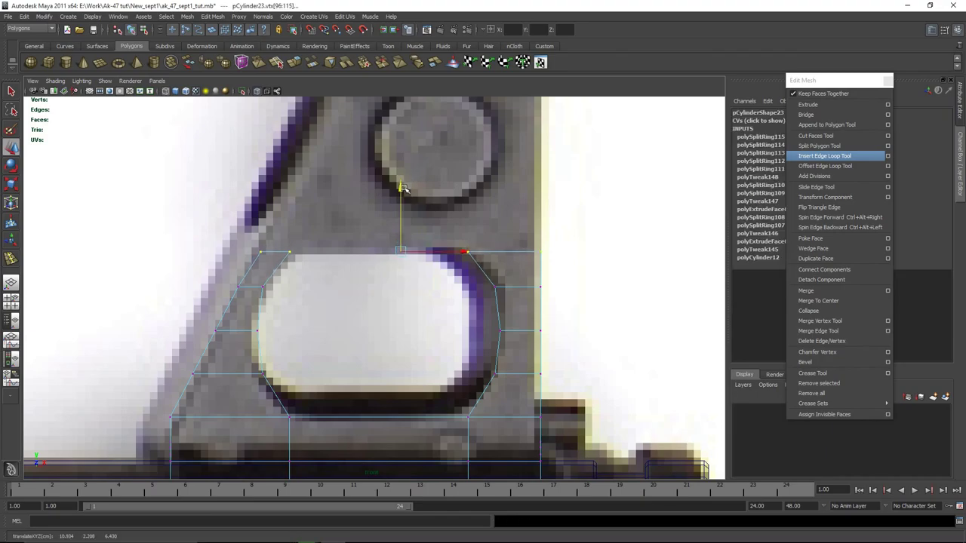
pyautogui.press('space')
pyautogui.press('space')
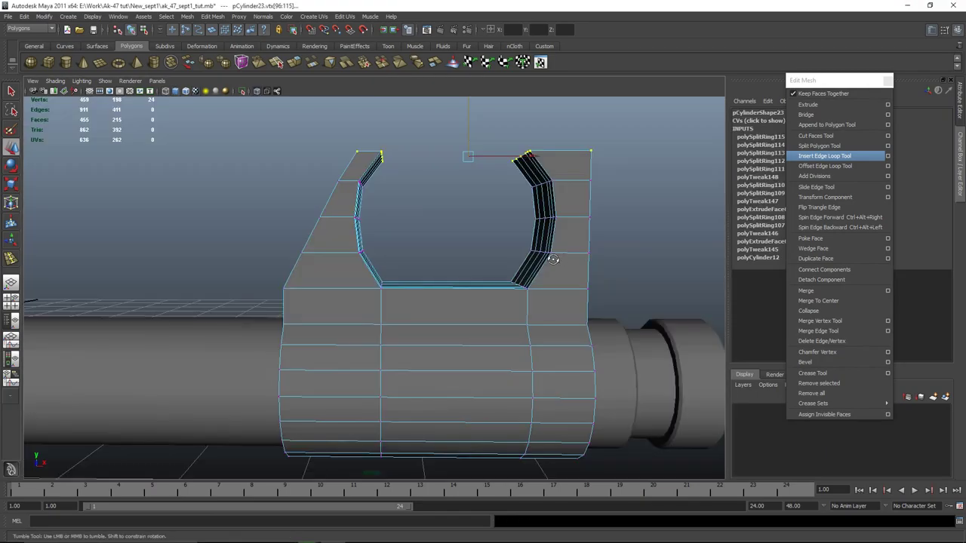
pyautogui.keyDown('alt'); pyautogui.moveTo(553, 261); pyautogui.dragTo(524, 263); pyautogui.keyUp('alt')
pyautogui.click(637, 225)
pyautogui.keyDown('alt'); pyautogui.moveTo(637, 225); pyautogui.dragTo(595, 234); pyautogui.keyUp('alt')
# Step: Select the top faces of both posts and extrude them upward by about 0.06 above the sight opening
pyautogui.press('space')
pyautogui.press('space')
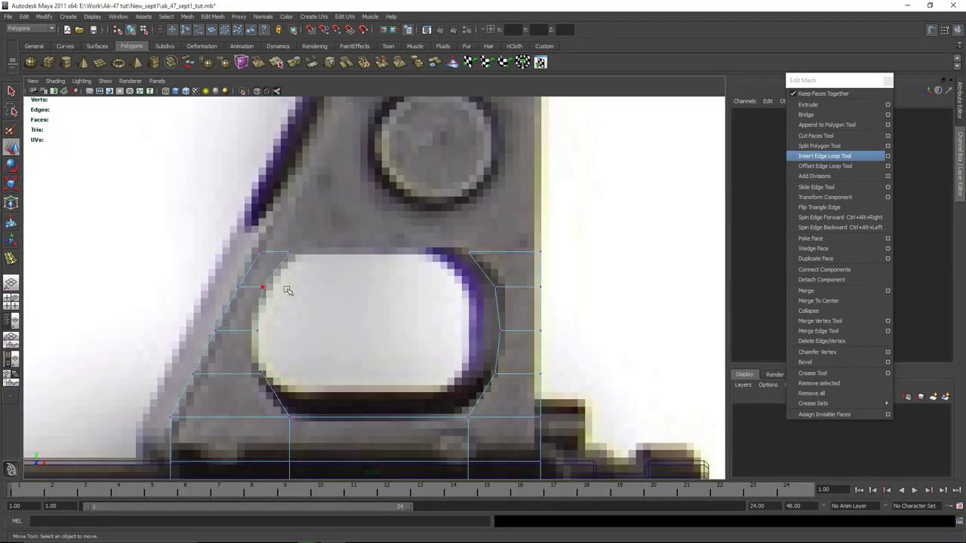
pyautogui.keyDown('alt'); pyautogui.moveTo(243, 235); pyautogui.dragTo(328, 243, button='middle'); pyautogui.keyUp('alt')
pyautogui.scroll(2, 327, 243)
pyautogui.moveTo(329, 249); pyautogui.dragTo(325, 268, button='right')
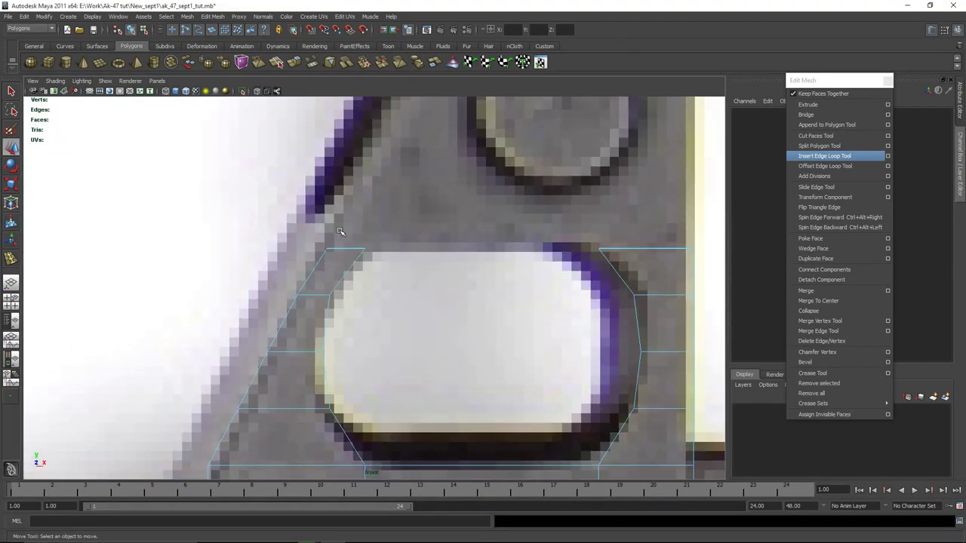
pyautogui.moveTo(340, 260); pyautogui.dragTo(334, 267)
pyautogui.keyDown('shift'); pyautogui.click(323, 265); pyautogui.keyUp('shift')
pyautogui.keyDown('shift'); pyautogui.moveTo(643, 241); pyautogui.dragTo(653, 276); pyautogui.keyUp('shift')
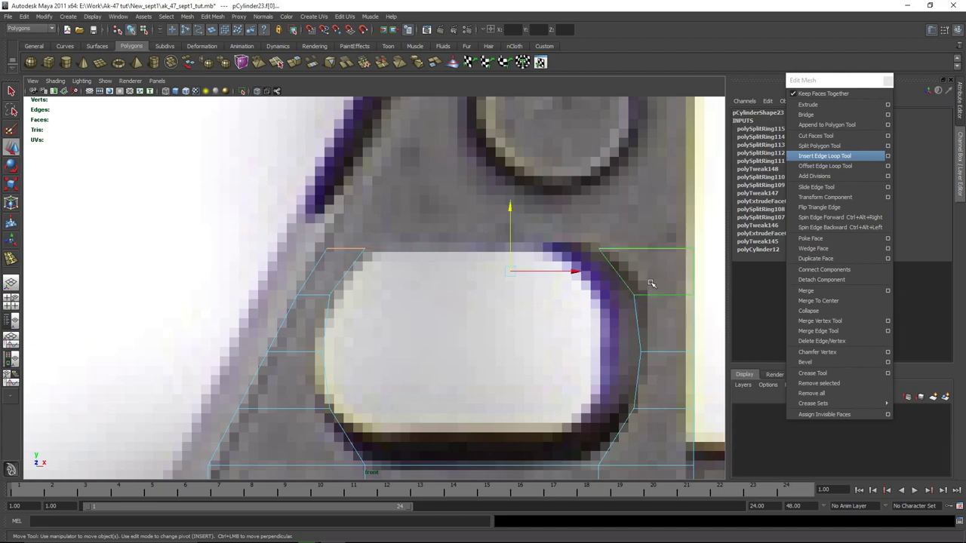
pyautogui.moveTo(647, 193); pyautogui.dragTo(642, 157)
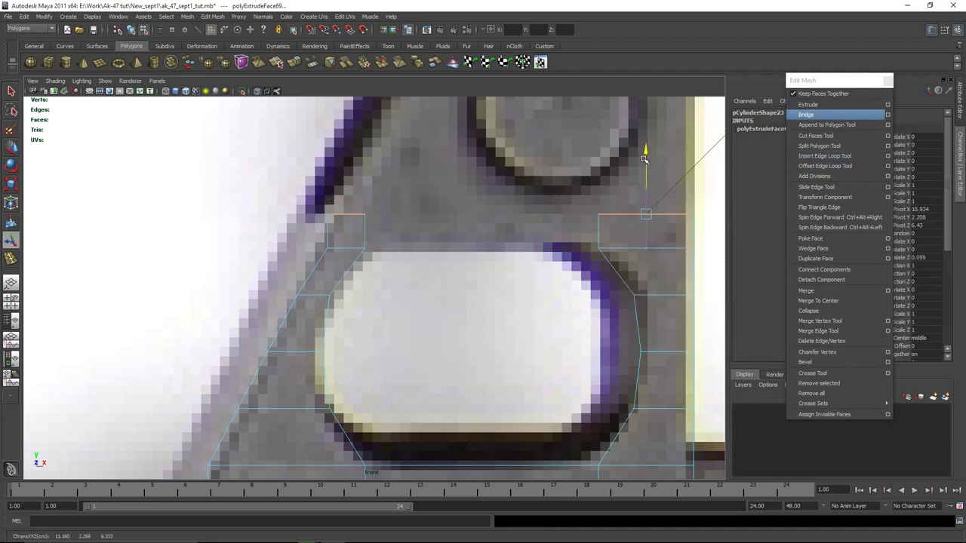
# Step: Move the outer top vertices of the rear post's new extrusion towards the muzzle to follow the sight's slanted edge
pyautogui.keyDown('alt'); pyautogui.moveTo(650, 203); pyautogui.dragTo(518, 199, button='middle'); pyautogui.keyUp('alt')
pyautogui.press('w')
pyautogui.moveTo(216, 227); pyautogui.dragTo(176, 227, button='right')
pyautogui.moveTo(132, 187); pyautogui.dragTo(196, 226)
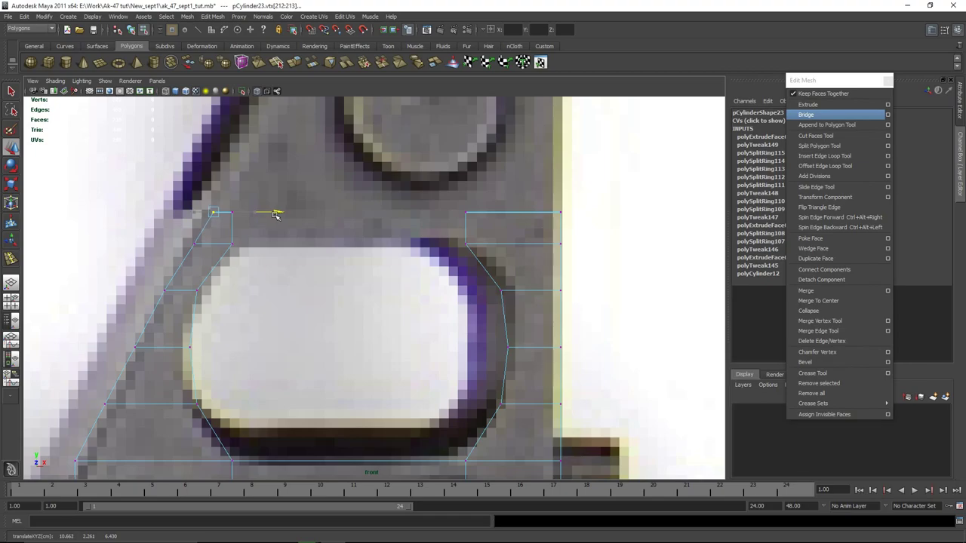
pyautogui.press('space')
pyautogui.press('space')
pyautogui.press('space')
pyautogui.press('space')
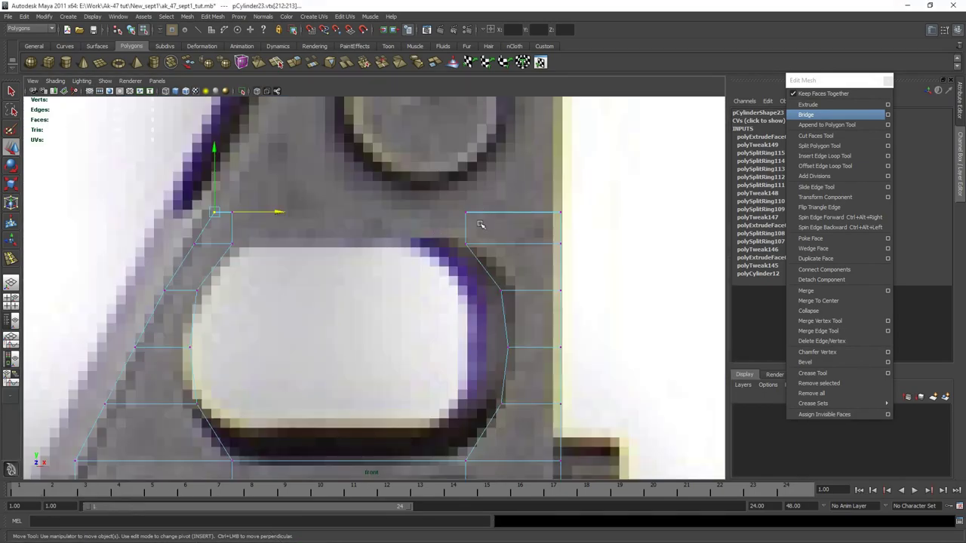
# Step: Select the facing inner faces of the two extruded post tops and bridge them with 1 division along a linear path
pyautogui.moveTo(476, 241); pyautogui.dragTo(467, 243, button='right')
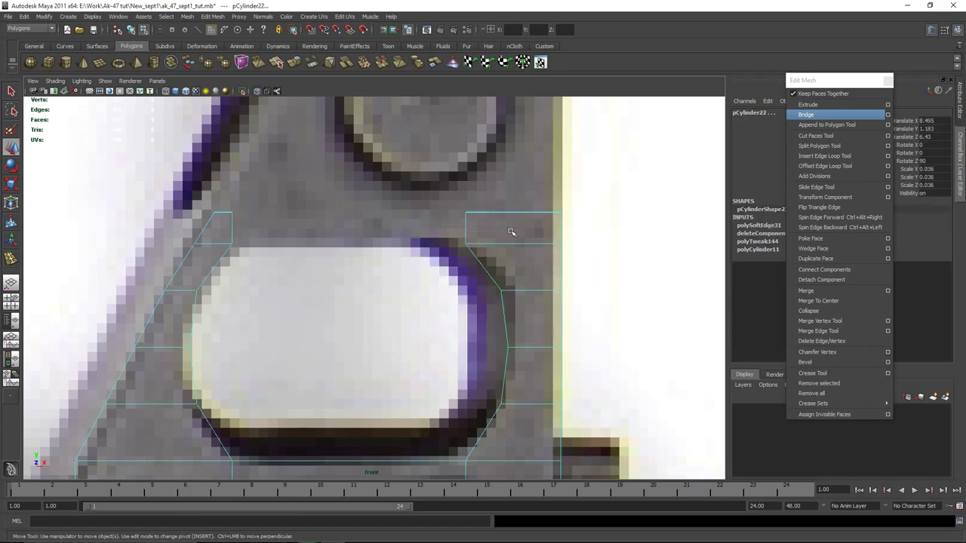
pyautogui.moveTo(510, 230); pyautogui.dragTo(511, 229)
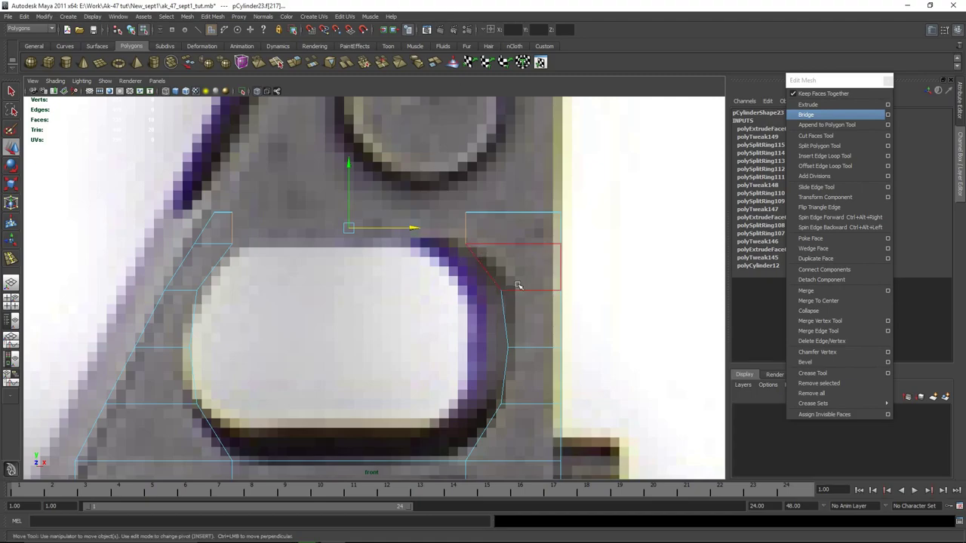
pyautogui.keyDown('alt'); pyautogui.moveTo(484, 256); pyautogui.dragTo(546, 284, button='middle'); pyautogui.keyUp('alt')
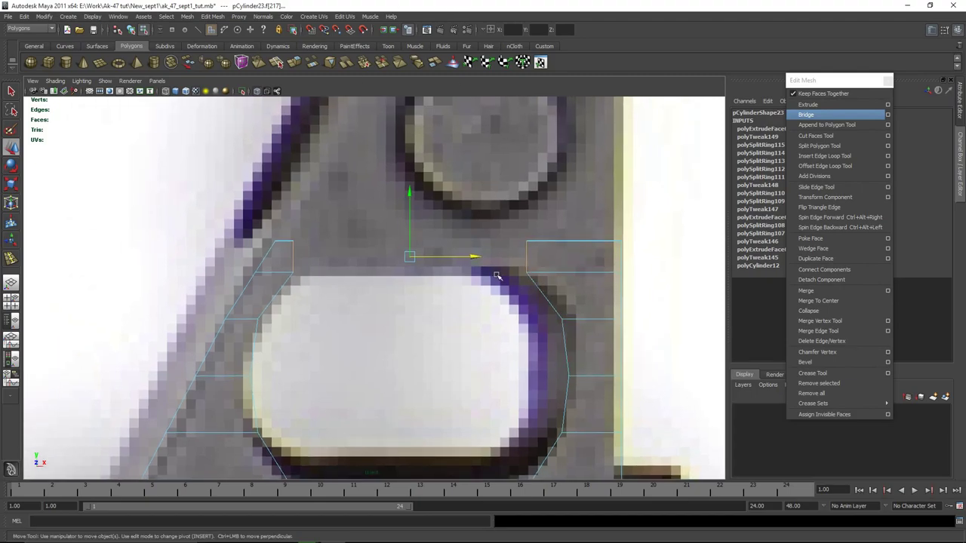
pyautogui.press('space')
pyautogui.press('space')
pyautogui.keyDown('alt'); pyautogui.moveTo(442, 248); pyautogui.dragTo(586, 287); pyautogui.keyUp('alt')
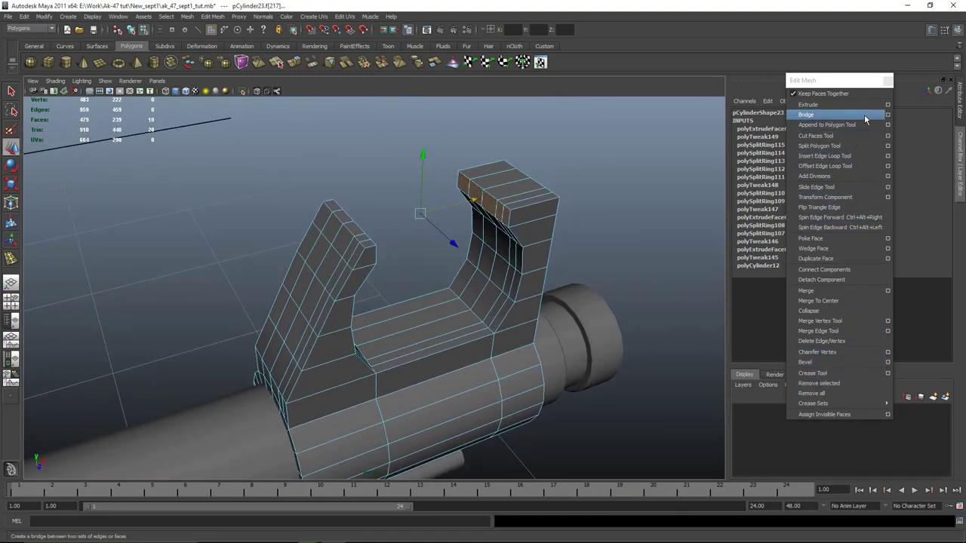
pyautogui.click(888, 115)
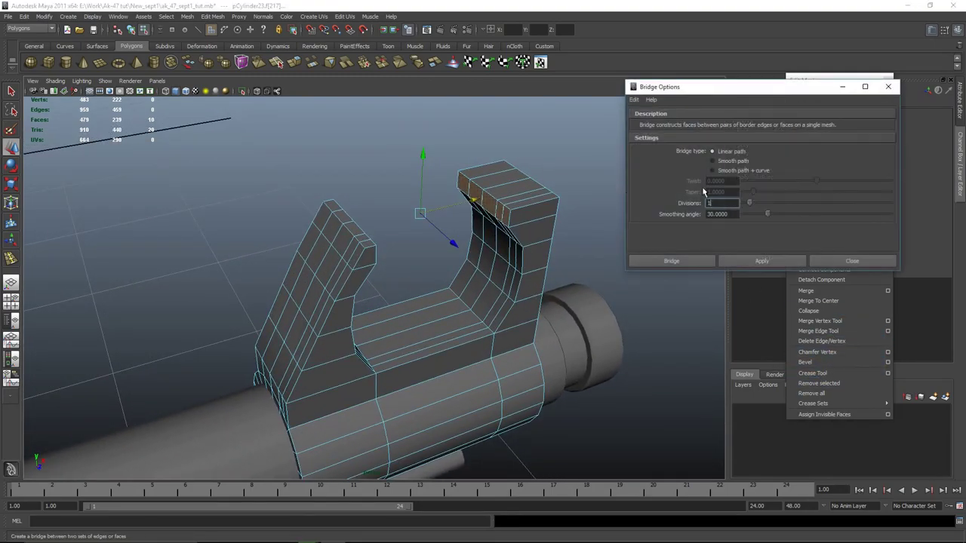
pyautogui.click(711, 264)
pyautogui.keyDown('alt'); pyautogui.moveTo(593, 276); pyautogui.dragTo(537, 297); pyautogui.keyUp('alt')
# Step: Delete the middle edge loop of the new bridge and check the closed sight opening in perspective
pyautogui.moveTo(396, 222); pyautogui.dragTo(407, 182, button='right')
pyautogui.doubleClick(398, 223)
pyautogui.keyDown('ctrl'); pyautogui.moveTo(517, 193); pyautogui.dragTo(456, 224, button='right'); pyautogui.keyUp('ctrl')
pyautogui.keyDown('alt'); pyautogui.moveTo(491, 237); pyautogui.dragTo(485, 197); pyautogui.keyUp('alt')
pyautogui.moveTo(485, 197); pyautogui.dragTo(522, 175, button='right')
pyautogui.click(554, 168)
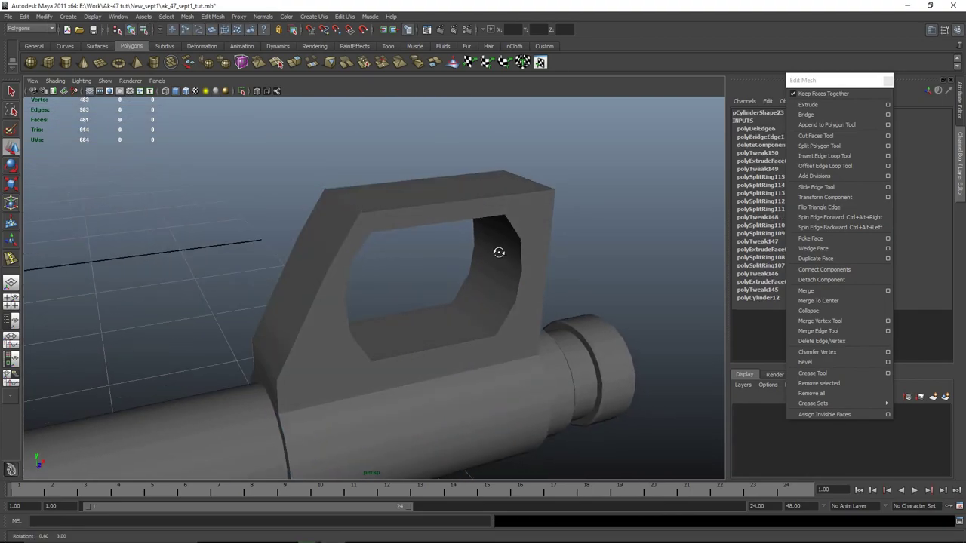
pyautogui.keyDown('alt'); pyautogui.moveTo(498, 252); pyautogui.dragTo(501, 249); pyautogui.keyUp('alt')
pyautogui.click(500, 249)
# Step: Nudge the rear top corner vertices above the sight opening slightly towards the muzzle to follow the reference's slanted edge
pyautogui.press('space')
pyautogui.press('space')
pyautogui.keyDown('alt'); pyautogui.moveTo(392, 304); pyautogui.dragTo(343, 290, button='middle'); pyautogui.keyUp('alt')
pyautogui.moveTo(243, 235); pyautogui.dragTo(203, 235, button='right')
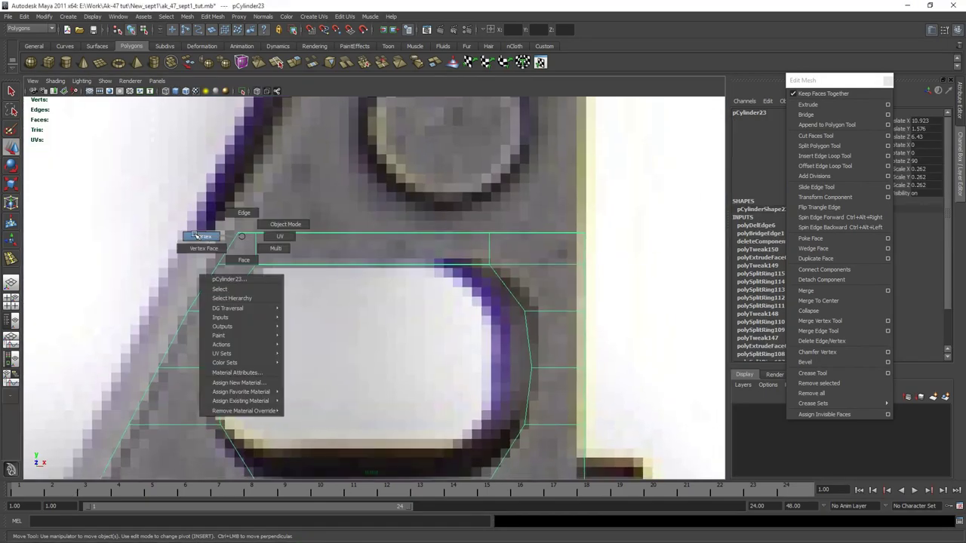
pyautogui.moveTo(231, 225); pyautogui.dragTo(248, 242)
pyautogui.moveTo(304, 233); pyautogui.dragTo(308, 233)
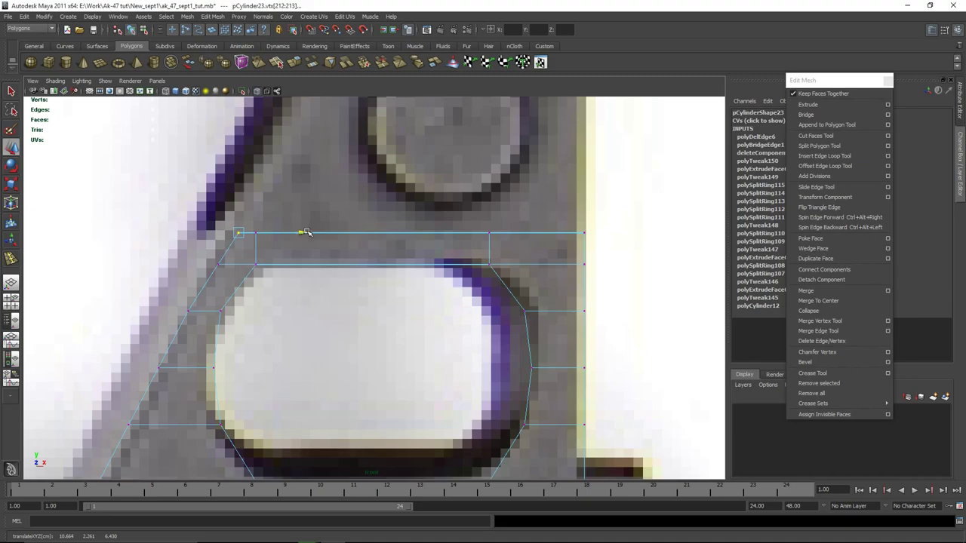
pyautogui.click(550, 195)
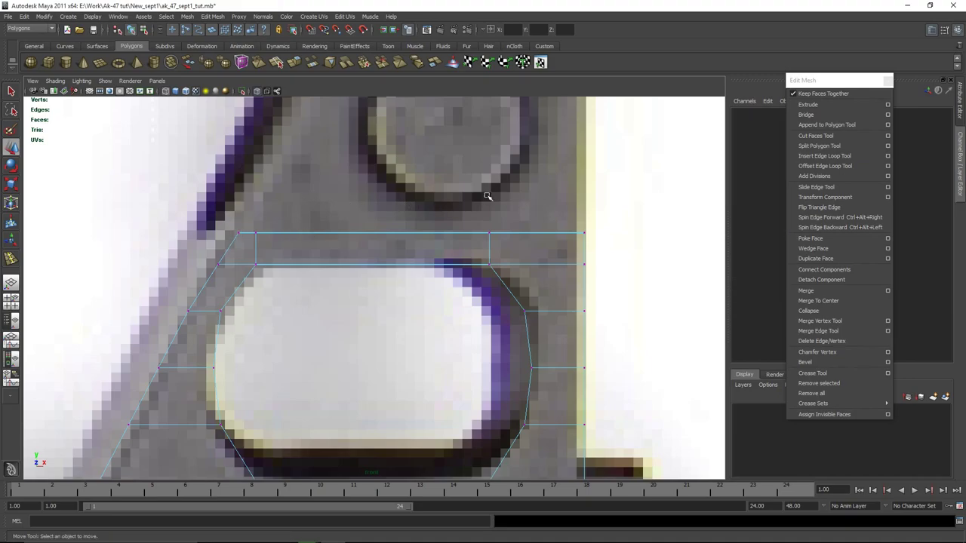
pyautogui.press('space')
pyautogui.press('space')
pyautogui.press('space')
pyautogui.press('space')
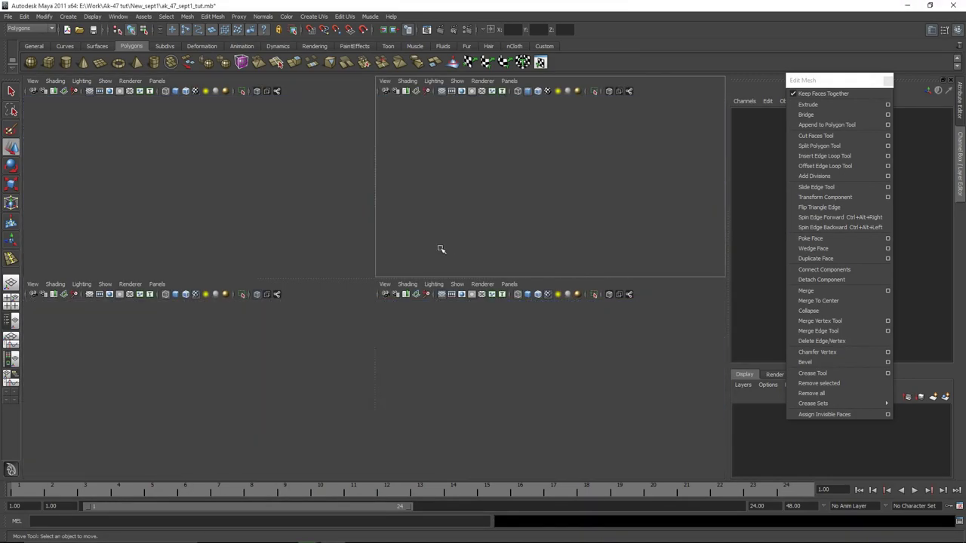
pyautogui.moveTo(405, 248); pyautogui.dragTo(381, 250, button='right')
pyautogui.click(373, 249)
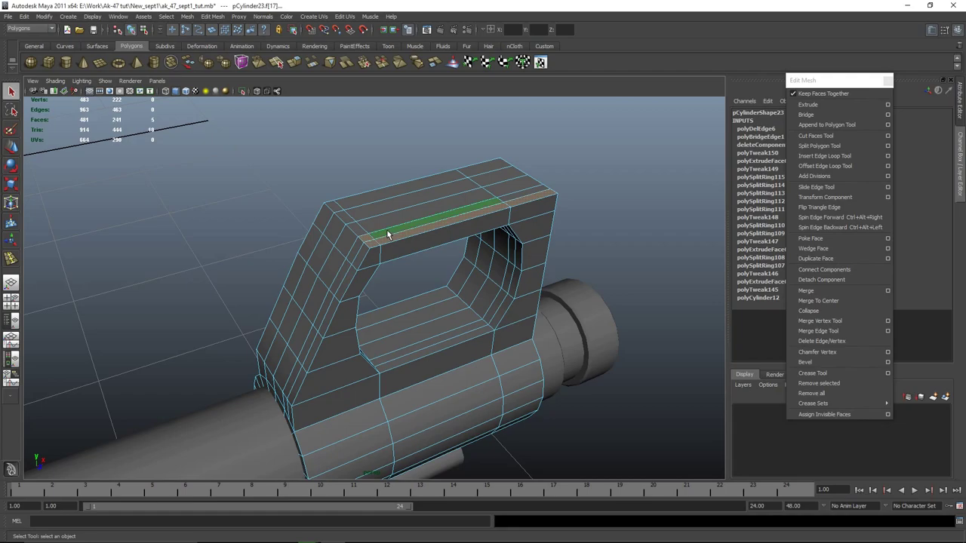
pyautogui.keyDown('shift'); pyautogui.doubleClick(513, 198); pyautogui.keyUp('shift')
pyautogui.hotkey('ctrl', 'z')
# Step: Delete the redundant closely spaced edge loops running lengthwise near both sides of the sight
pyautogui.keyDown('alt'); pyautogui.moveTo(662, 207); pyautogui.dragTo(457, 351); pyautogui.keyUp('alt')
pyautogui.press('w')
pyautogui.moveTo(366, 295); pyautogui.dragTo(407, 263, button='right')
pyautogui.click(403, 282)
pyautogui.keyDown('ctrl'); pyautogui.rightClick(416, 243); pyautogui.keyUp('ctrl')
pyautogui.keyDown('alt'); pyautogui.moveTo(408, 264); pyautogui.dragTo(477, 100, button='middle'); pyautogui.keyUp('alt')
pyautogui.keyDown('alt'); pyautogui.moveTo(484, 211); pyautogui.dragTo(491, 162); pyautogui.keyUp('alt')
pyautogui.keyDown('alt'); pyautogui.moveTo(491, 161); pyautogui.dragTo(504, 261, button='middle'); pyautogui.keyUp('alt')
pyautogui.keyDown('ctrl'); pyautogui.rightClick(461, 222); pyautogui.keyUp('ctrl')
pyautogui.keyDown('shift'); pyautogui.moveTo(461, 222); pyautogui.dragTo(426, 234, button='right'); pyautogui.keyUp('shift')
pyautogui.keyDown('alt'); pyautogui.moveTo(454, 249); pyautogui.dragTo(583, 214); pyautogui.keyUp('alt')
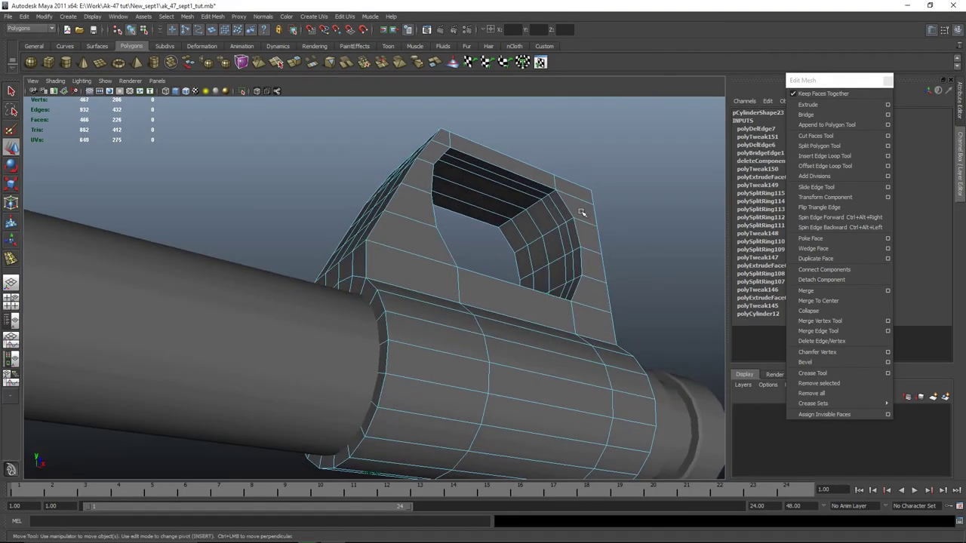
pyautogui.keyDown('shift'); pyautogui.moveTo(603, 228); pyautogui.dragTo(571, 239, button='right'); pyautogui.keyUp('shift')
pyautogui.keyDown('alt'); pyautogui.moveTo(641, 261); pyautogui.dragTo(632, 299); pyautogui.keyUp('alt')
# Step: Select the outer strip of top faces on each side of the sight, leaving the middle strips unselected
pyautogui.moveTo(562, 267); pyautogui.dragTo(608, 247, button='right')
pyautogui.keyDown('alt'); pyautogui.moveTo(608, 249); pyautogui.dragTo(438, 279); pyautogui.keyUp('alt')
pyautogui.click(539, 276)
pyautogui.keyDown('alt'); pyautogui.moveTo(566, 251); pyautogui.dragTo(534, 323); pyautogui.keyUp('alt')
pyautogui.keyDown('alt'); pyautogui.moveTo(494, 272); pyautogui.dragTo(551, 387); pyautogui.keyUp('alt')
pyautogui.keyDown('alt'); pyautogui.moveTo(551, 388); pyautogui.dragTo(466, 362, button='right'); pyautogui.keyUp('alt')
pyautogui.click(475, 337)
pyautogui.keyDown('shift'); pyautogui.doubleClick(581, 196); pyautogui.keyUp('shift')
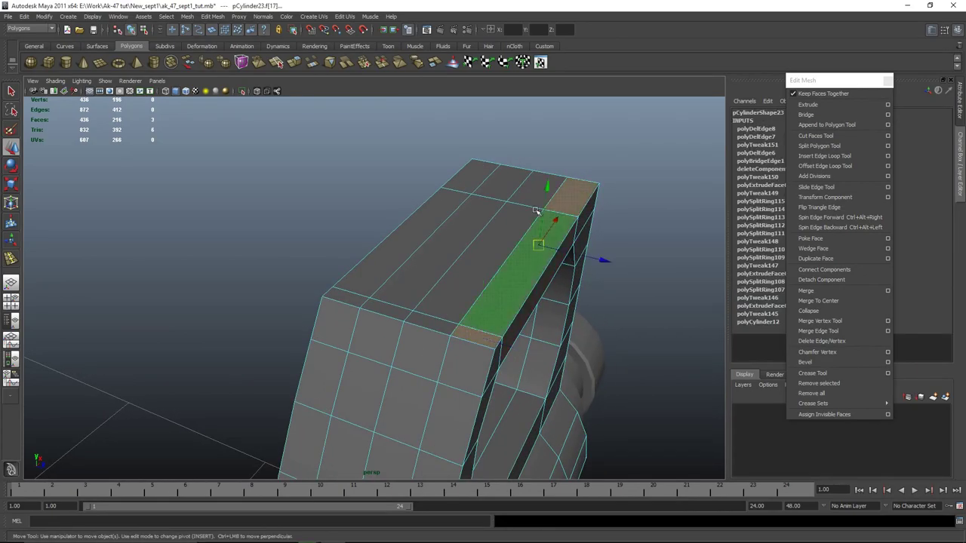
pyautogui.keyDown('shift'); pyautogui.click(477, 181); pyautogui.keyUp('shift')
pyautogui.keyDown('shift'); pyautogui.doubleClick(353, 295); pyautogui.keyUp('shift')
pyautogui.hotkey('ctrl', 'z')
pyautogui.keyDown('shift'); pyautogui.click(383, 267); pyautogui.keyUp('shift')
# Step: Extrude the two selected face strips upward by about 0.456 to form the sight's side plates
pyautogui.keyDown('alt'); pyautogui.moveTo(383, 342); pyautogui.dragTo(650, 333); pyautogui.keyUp('alt')
pyautogui.click(851, 105)
pyautogui.press('space')
pyautogui.press('space')
pyautogui.keyDown('alt'); pyautogui.moveTo(539, 182); pyautogui.dragTo(529, 336, button='middle'); pyautogui.keyUp('alt')
pyautogui.moveTo(531, 187); pyautogui.dragTo(533, 186)
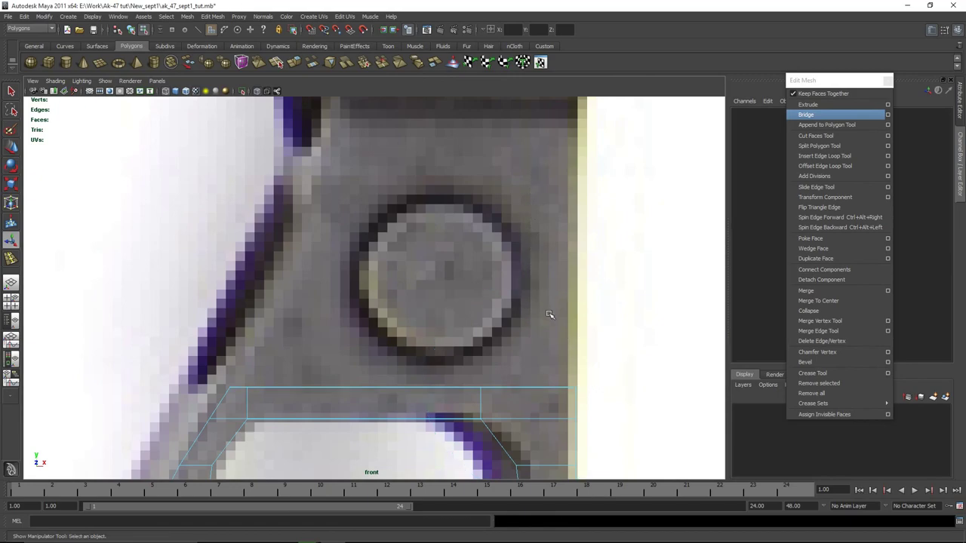
pyautogui.hotkey('ctrl', 'z')
pyautogui.moveTo(529, 332); pyautogui.dragTo(522, 57)
pyautogui.keyDown('alt'); pyautogui.moveTo(578, 202); pyautogui.dragTo(629, 275, button='middle'); pyautogui.keyUp('alt')
# Step: Move the rear top vertices of the side plates towards the muzzle to follow the slanted edge in the reference
pyautogui.moveTo(345, 227); pyautogui.dragTo(315, 227, button='right')
pyautogui.press('space')
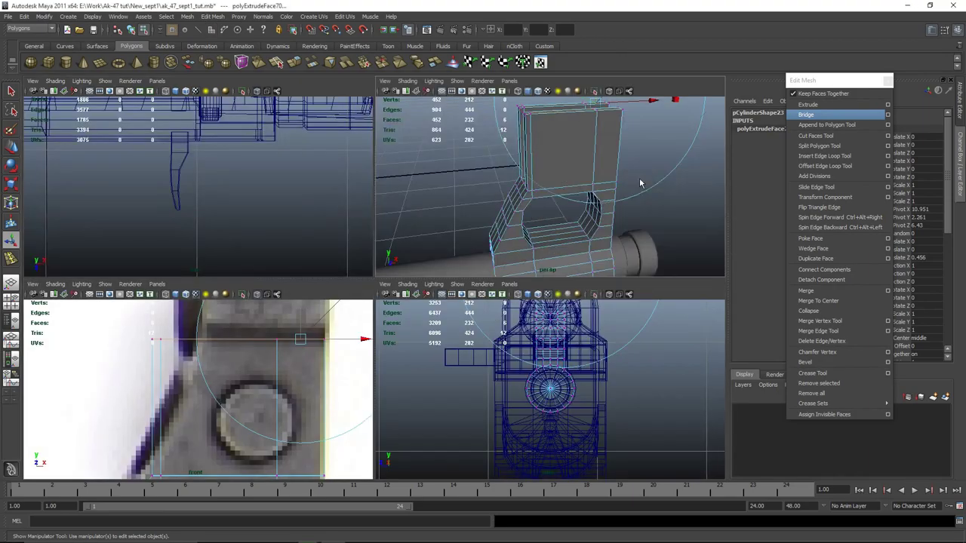
pyautogui.press('space')
pyautogui.press('space')
pyautogui.press('space')
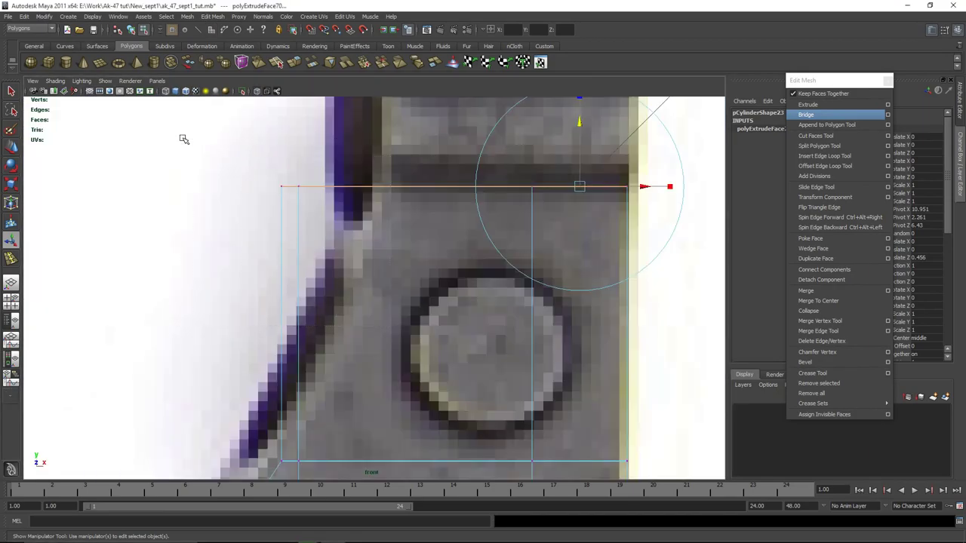
pyautogui.moveTo(178, 136); pyautogui.dragTo(177, 137)
pyautogui.press('w')
pyautogui.moveTo(359, 187); pyautogui.dragTo(502, 187)
# Step: Nudge the rear vertices at the base of the side plates slightly rearward and check them in perspective
pyautogui.keyDown('alt'); pyautogui.moveTo(510, 330); pyautogui.dragTo(596, 167, button='middle'); pyautogui.keyUp('alt')
pyautogui.moveTo(445, 285); pyautogui.dragTo(443, 284)
pyautogui.press('space')
pyautogui.press('space')
pyautogui.keyDown('alt'); pyautogui.moveTo(482, 253); pyautogui.dragTo(536, 255); pyautogui.keyUp('alt')
pyautogui.keyDown('alt'); pyautogui.moveTo(536, 255); pyautogui.dragTo(548, 263, button='right'); pyautogui.keyUp('alt')
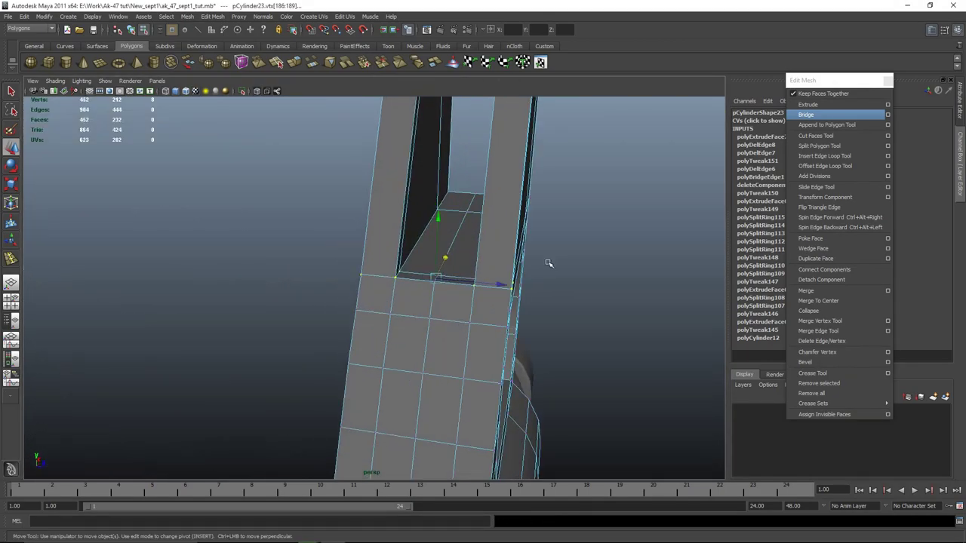
pyautogui.keyDown('alt'); pyautogui.moveTo(533, 273); pyautogui.dragTo(513, 272); pyautogui.keyUp('alt')
# Step: Select the whole rear vertex row at the base of the side plates and nudge it slightly rearward
pyautogui.press('space')
pyautogui.press('space')
pyautogui.moveTo(294, 220); pyautogui.dragTo(320, 222)
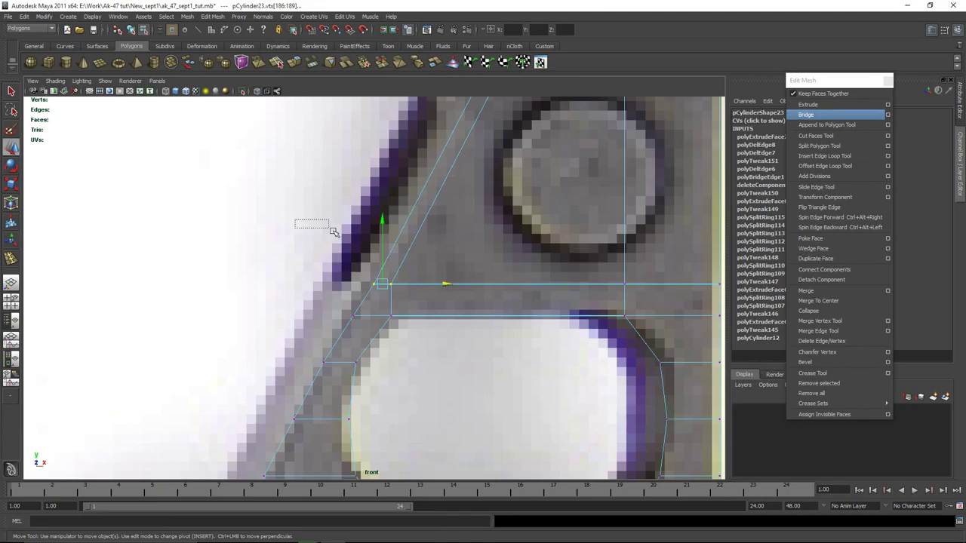
pyautogui.press('space')
pyautogui.press('space')
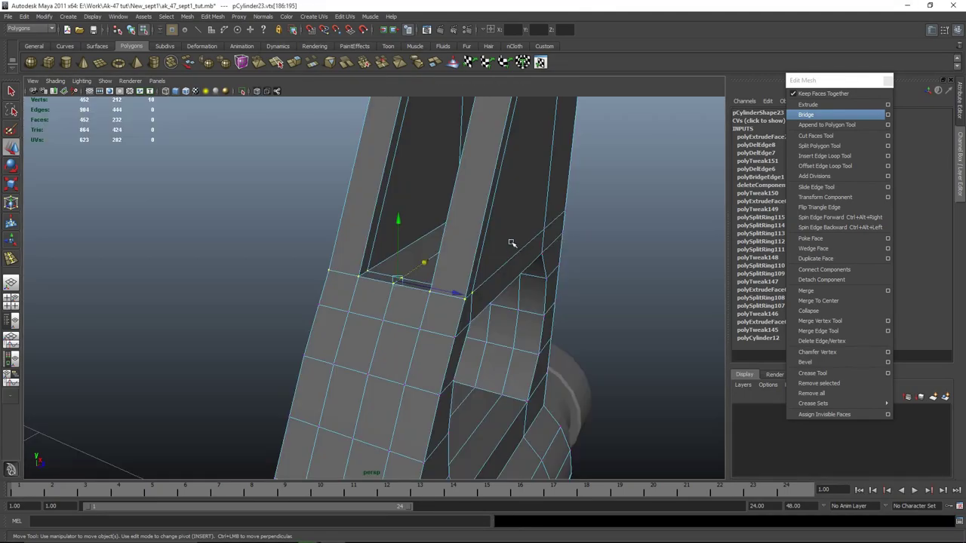
pyautogui.press('space')
pyautogui.press('space')
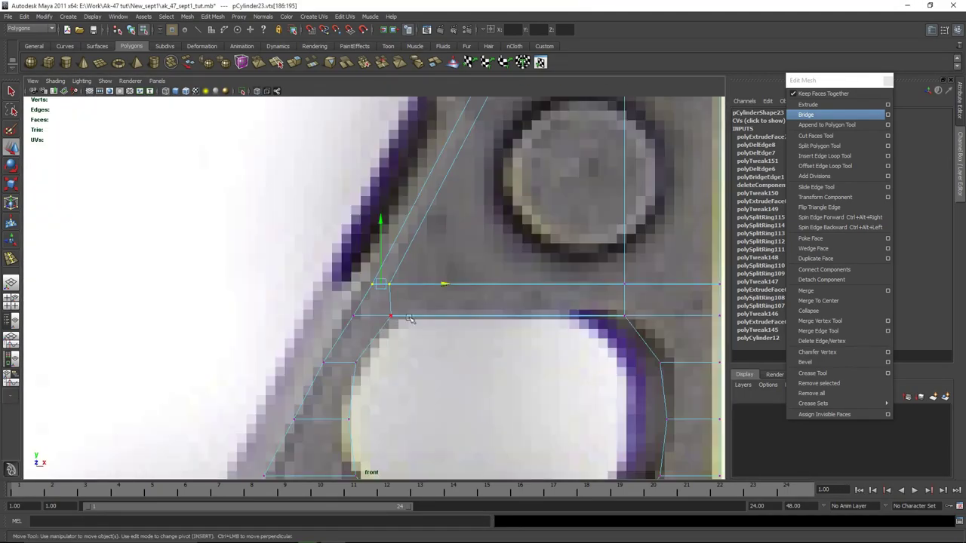
pyautogui.moveTo(442, 285); pyautogui.dragTo(439, 284)
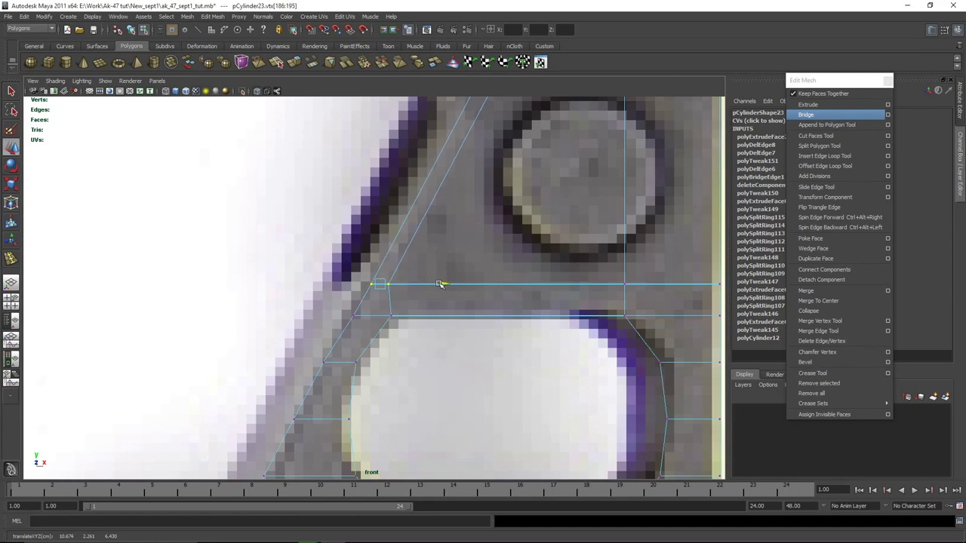
# Step: Move the rear top vertices of the side plates slightly rearward and check the sight's side profile
pyautogui.keyDown('alt'); pyautogui.moveTo(534, 248); pyautogui.dragTo(527, 386, button='middle'); pyautogui.keyUp('alt')
pyautogui.moveTo(594, 147); pyautogui.dragTo(576, 147, button='middle')
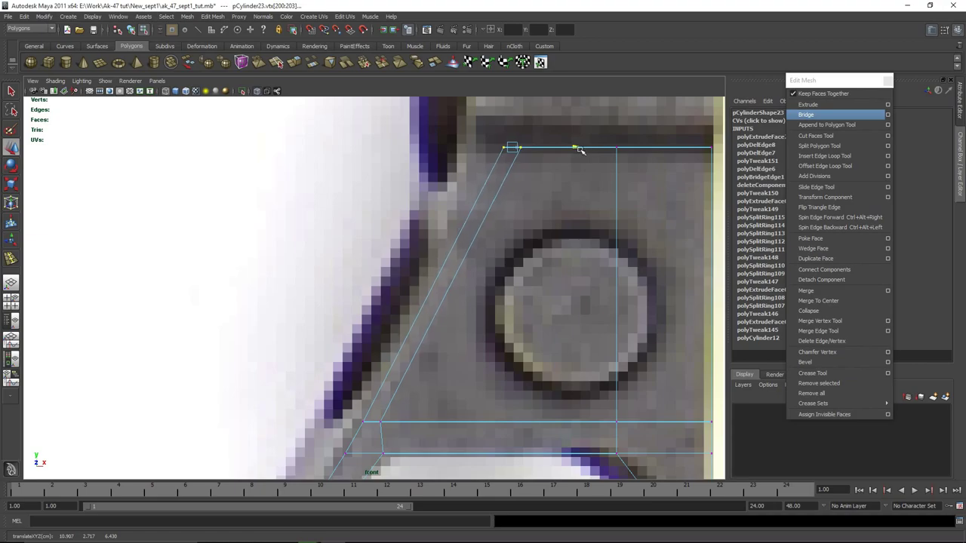
pyautogui.scroll(-10, 580, 159)
pyautogui.scroll(4, 495, 256)
pyautogui.press('space')
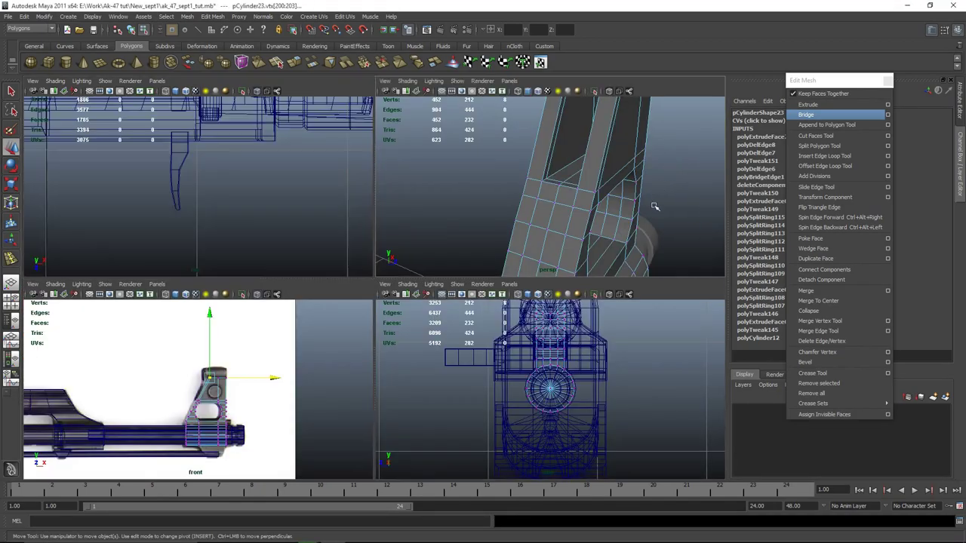
pyautogui.click(654, 199)
pyautogui.press('space')
pyautogui.keyDown('alt'); pyautogui.moveTo(498, 178); pyautogui.dragTo(509, 261); pyautogui.keyUp('alt')
pyautogui.click(307, 289)
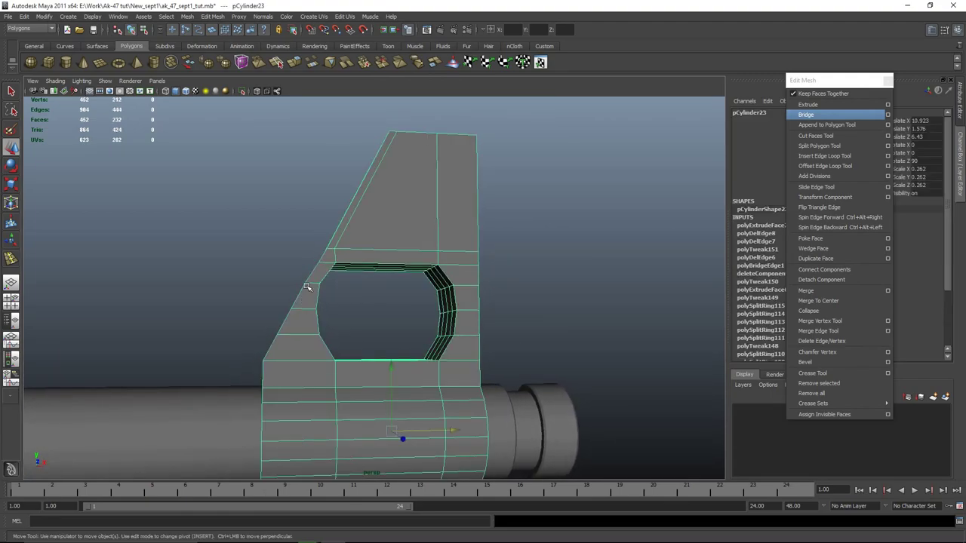
# Step: Align the outer rear vertices beside the upper curve of the opening with the slanted edge, and return to object mode
pyautogui.press('space')
pyautogui.press('space')
pyautogui.scroll(8, 377, 362)
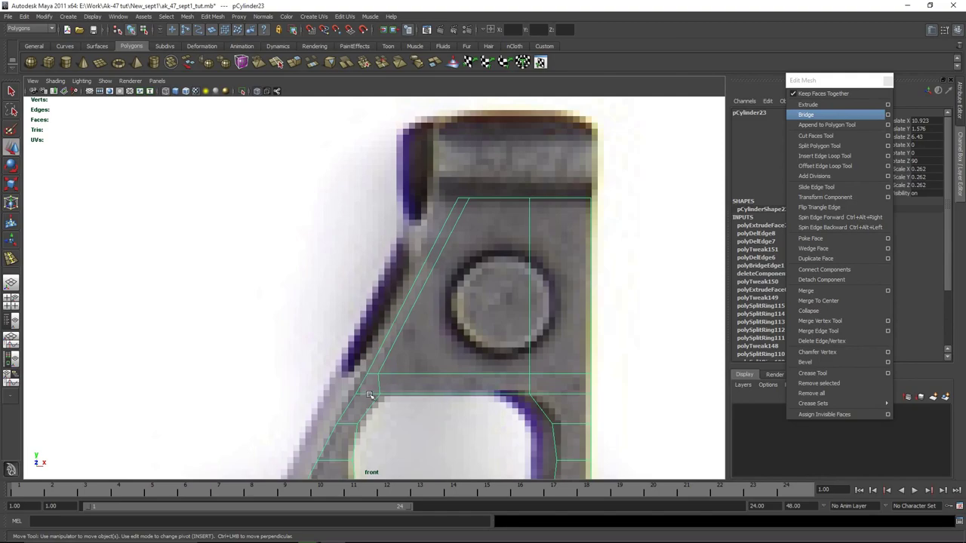
pyautogui.keyDown('alt'); pyautogui.moveTo(377, 362); pyautogui.dragTo(402, 284, button='middle'); pyautogui.keyUp('alt')
pyautogui.scroll(-6, 402, 283)
pyautogui.scroll(5, 402, 284)
pyautogui.moveTo(345, 288); pyautogui.dragTo(329, 278, button='right')
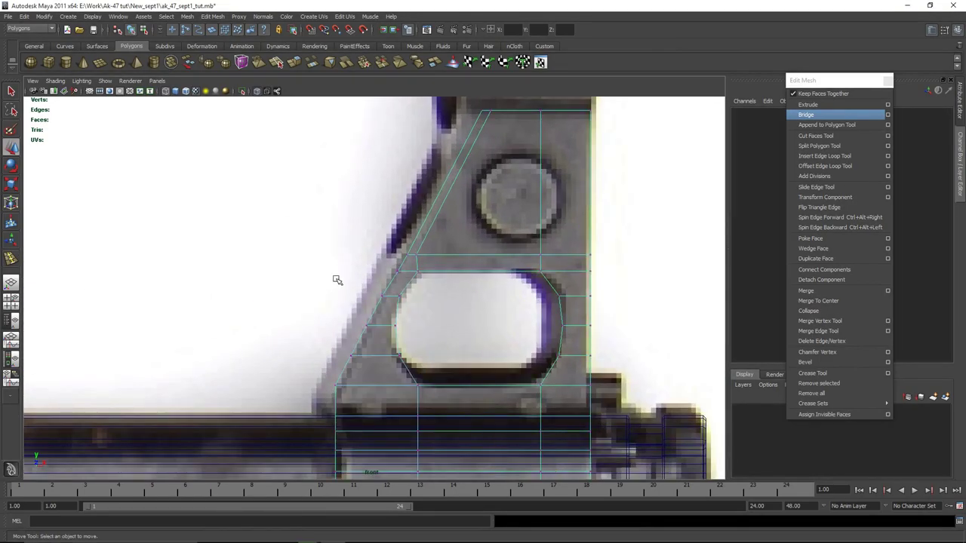
pyautogui.moveTo(335, 278); pyautogui.dragTo(385, 310)
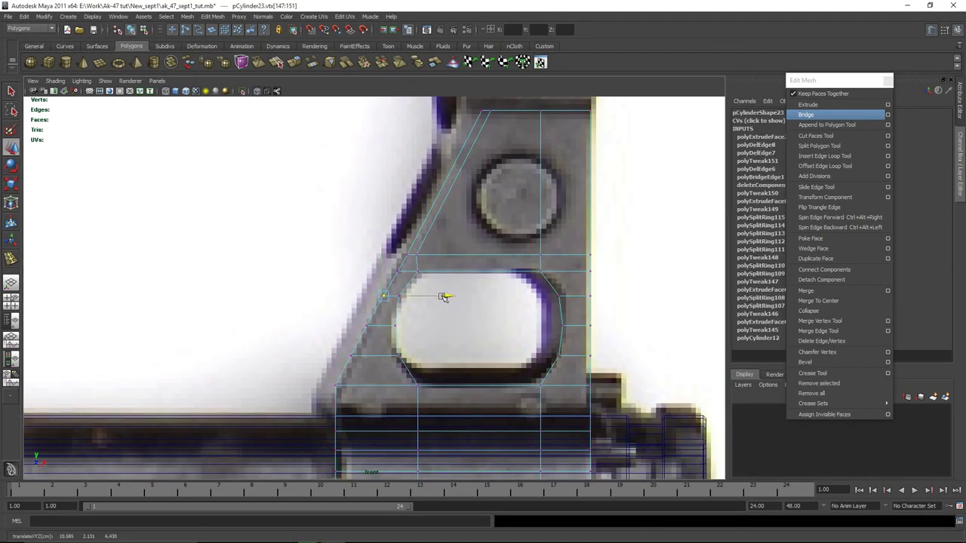
pyautogui.click(429, 278)
pyautogui.moveTo(425, 274); pyautogui.dragTo(472, 243, button='right')
# Step: Examine the side plates and the gap between them from several angles in perspective
pyautogui.press('space')
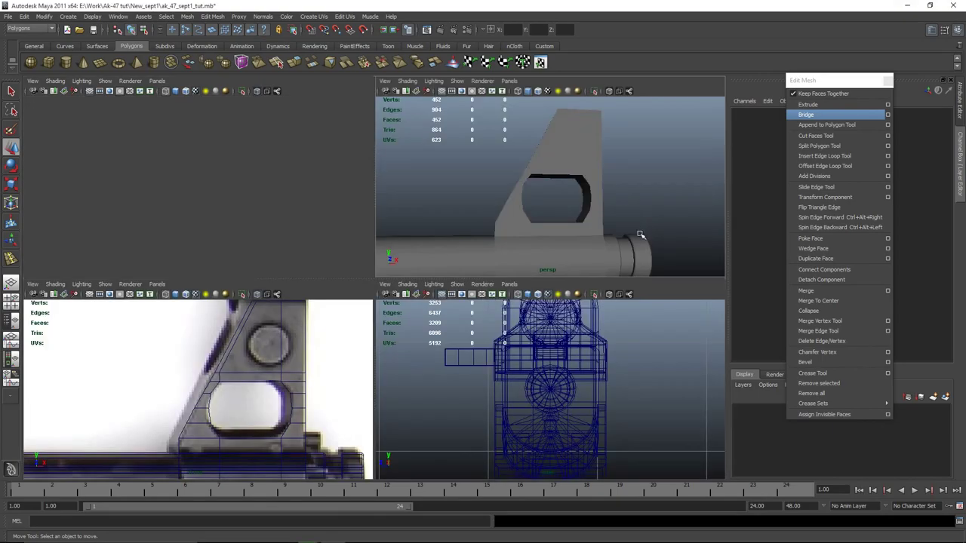
pyautogui.press('space')
pyautogui.scroll(-5, 575, 265)
pyautogui.keyDown('alt'); pyautogui.moveTo(574, 266); pyautogui.dragTo(538, 280); pyautogui.keyUp('alt')
pyautogui.scroll(3, 403, 280)
pyautogui.keyDown('alt'); pyautogui.moveTo(403, 280); pyautogui.dragTo(449, 258); pyautogui.keyUp('alt')
pyautogui.click(427, 289)
pyautogui.scroll(3, 424, 310)
pyautogui.keyDown('alt'); pyautogui.moveTo(616, 237); pyautogui.dragTo(488, 247); pyautogui.keyUp('alt')
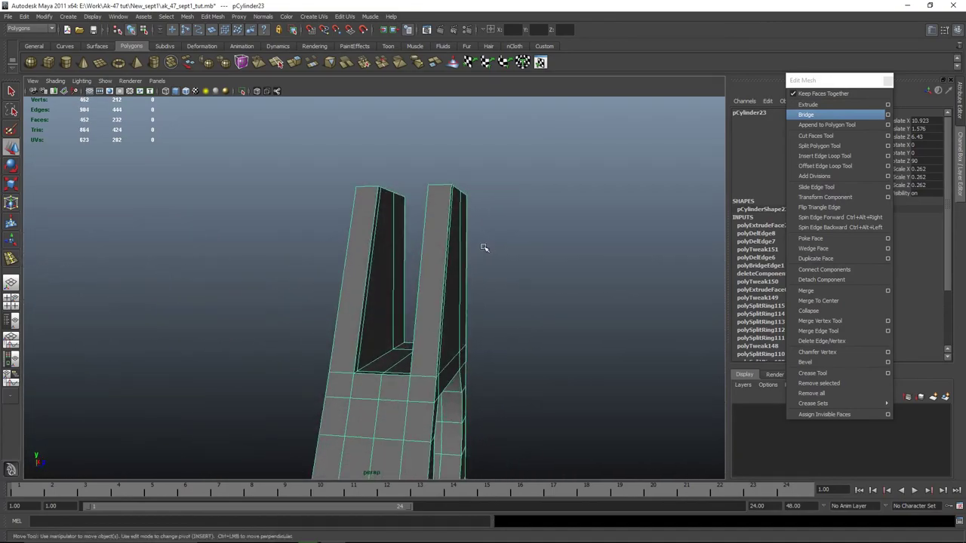
# Step: Lower the side plates' top vertex row to a height of about 2.611 and move its rear vertices back onto the slant
pyautogui.press('space')
pyautogui.press('space')
pyautogui.keyDown('alt'); pyautogui.moveTo(549, 239); pyautogui.dragTo(427, 326, button='middle'); pyautogui.keyUp('alt')
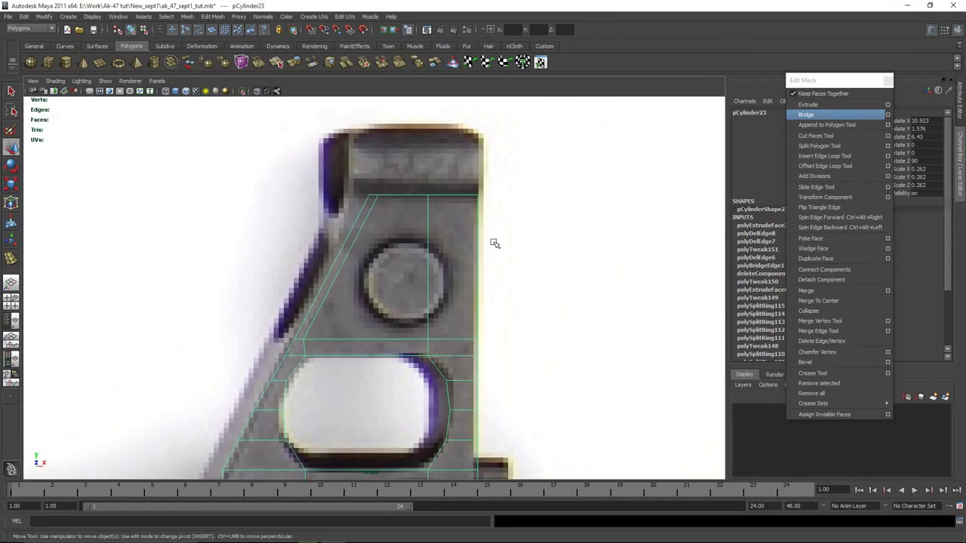
pyautogui.moveTo(405, 226); pyautogui.dragTo(362, 226, button='right')
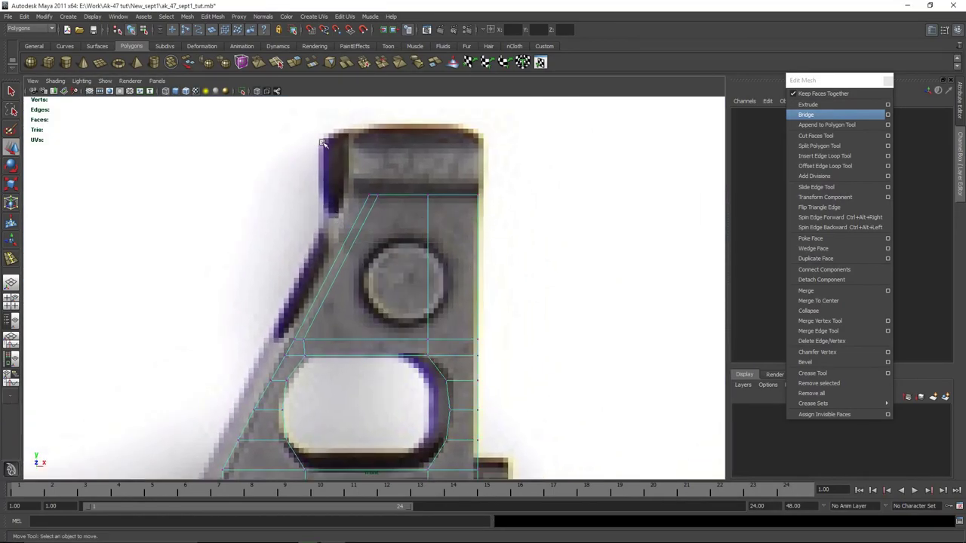
pyautogui.moveTo(343, 214); pyautogui.dragTo(507, 161)
pyautogui.moveTo(425, 129); pyautogui.dragTo(425, 163)
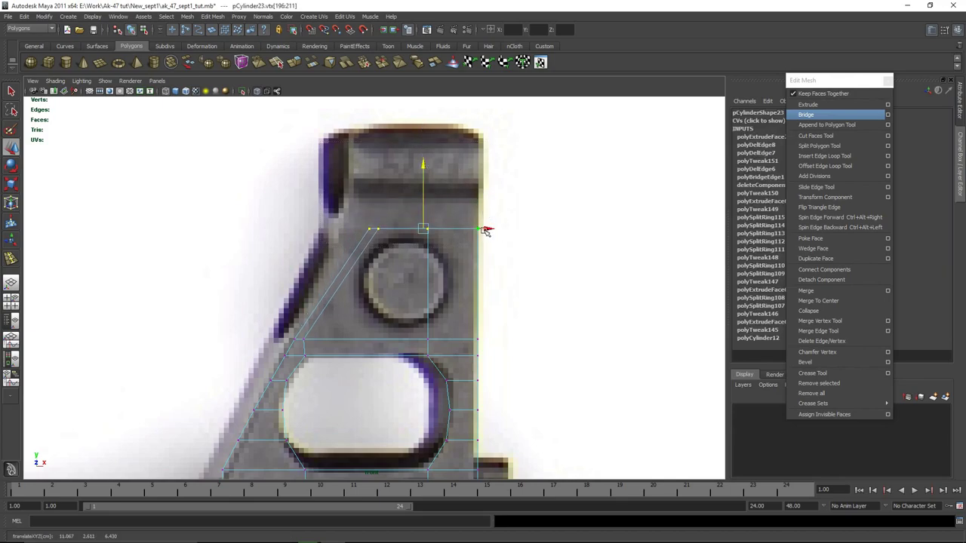
pyautogui.moveTo(439, 228); pyautogui.dragTo(420, 236)
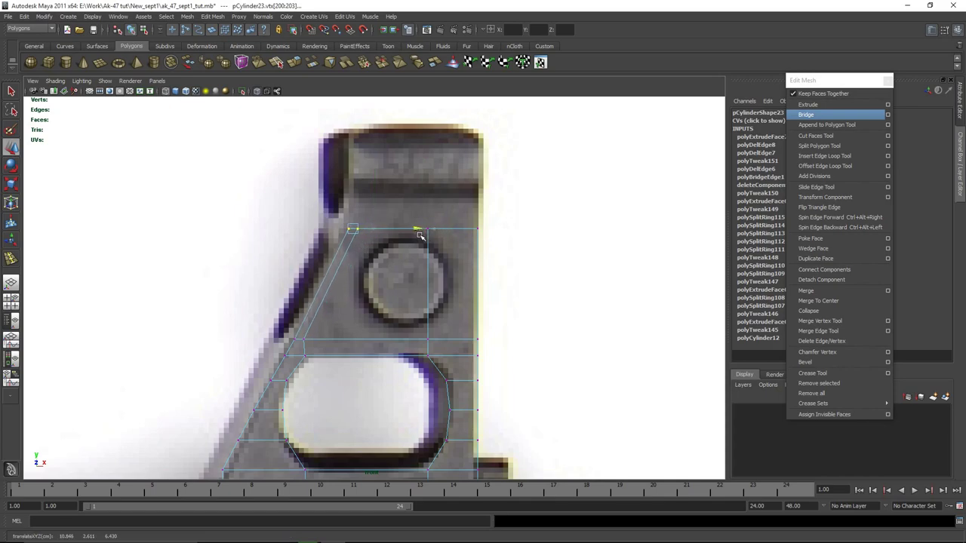
# Step: Lower the top vertex row further to about 2.558, level with the reference circle's upper edge, and realign its rear vertices
pyautogui.moveTo(270, 204); pyautogui.dragTo(567, 245)
pyautogui.moveTo(412, 164); pyautogui.dragTo(412, 181)
pyautogui.moveTo(239, 214); pyautogui.dragTo(382, 266)
pyautogui.moveTo(434, 251); pyautogui.dragTo(414, 247)
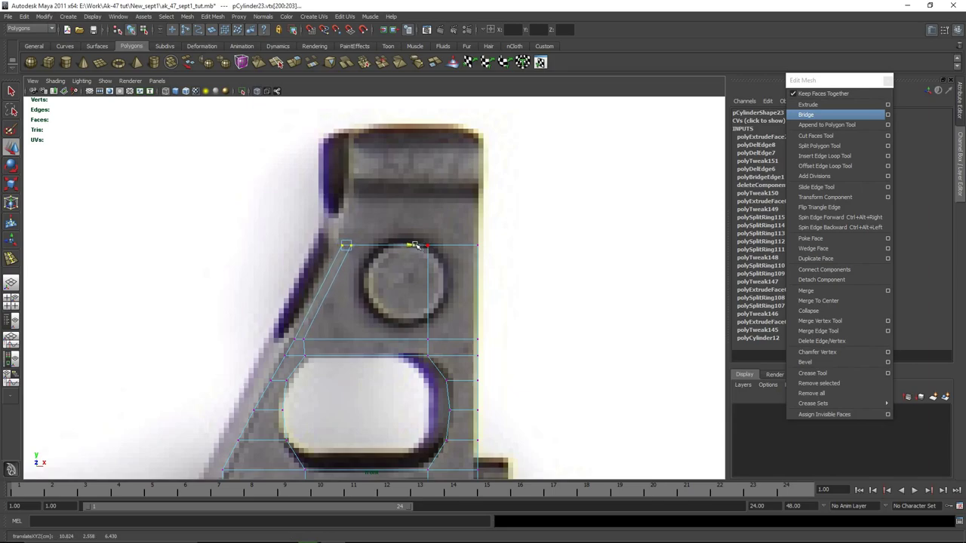
# Step: Select the top faces of both side plates and extrude them upward to the dark band, at a height of about 2.74
pyautogui.press('space')
pyautogui.press('space')
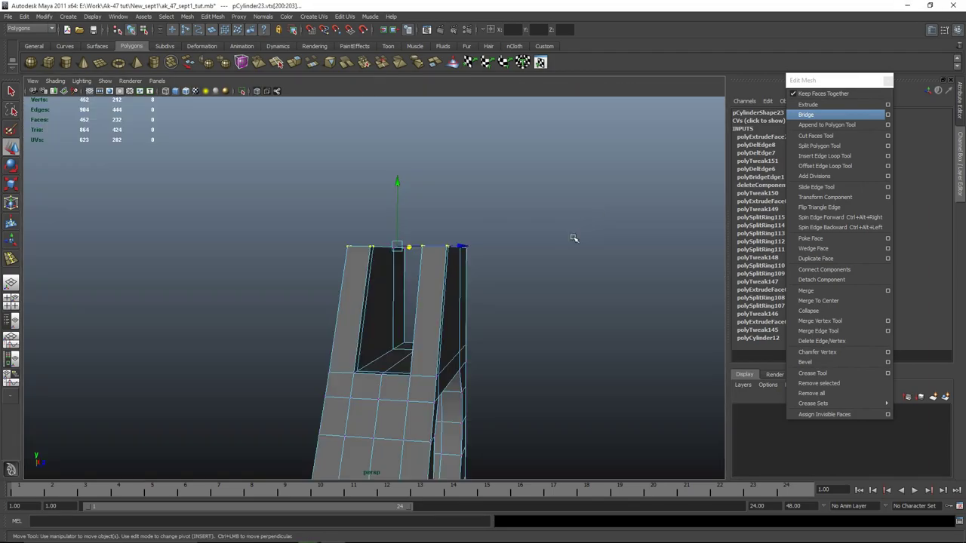
pyautogui.keyDown('alt'); pyautogui.moveTo(576, 233); pyautogui.dragTo(556, 261); pyautogui.keyUp('alt')
pyautogui.click(556, 261)
pyautogui.moveTo(434, 257); pyautogui.dragTo(431, 270, button='right')
pyautogui.press('q')
pyautogui.click(425, 262)
pyautogui.keyDown('shift'); pyautogui.click(450, 256); pyautogui.keyUp('shift')
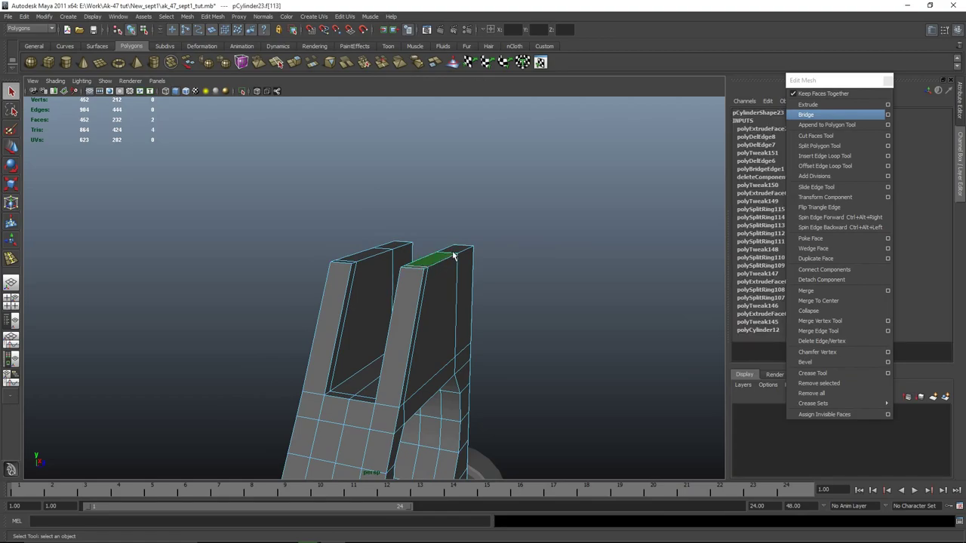
pyautogui.keyDown('shift'); pyautogui.click(396, 246); pyautogui.keyUp('shift')
pyautogui.keyDown('alt'); pyautogui.moveTo(396, 246); pyautogui.dragTo(480, 254); pyautogui.keyUp('alt')
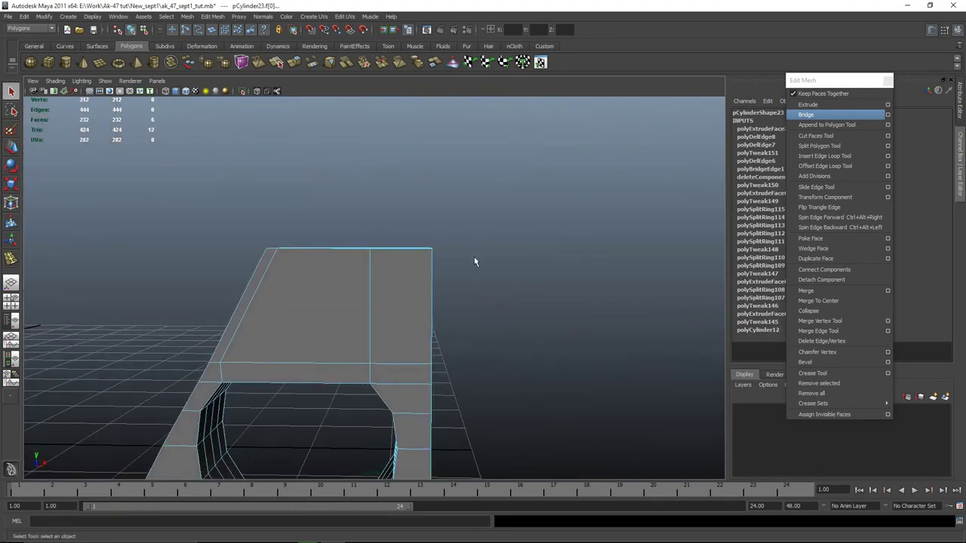
pyautogui.press('space')
pyautogui.press('space')
pyautogui.click(809, 104)
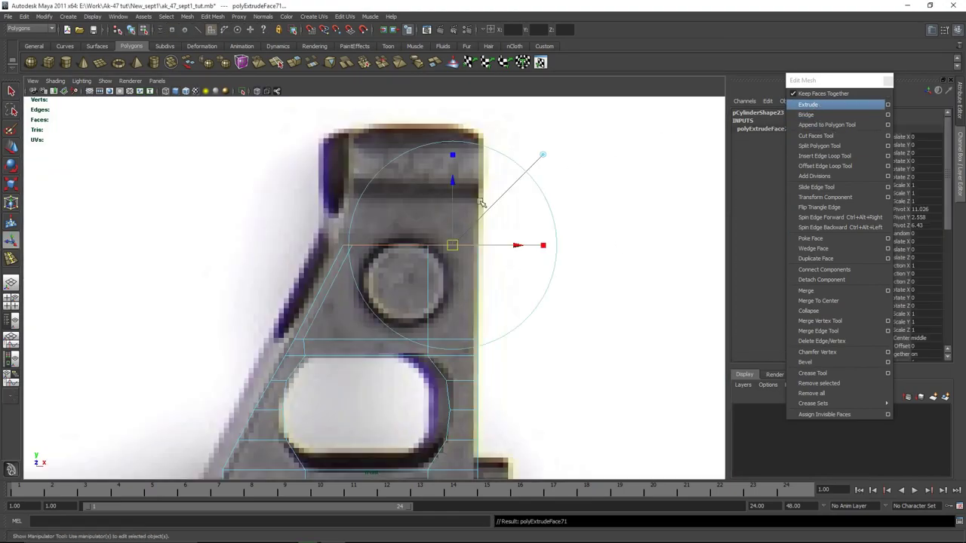
pyautogui.moveTo(453, 182); pyautogui.dragTo(456, 127)
# Step: Move the rear top vertices of the new extrusion towards the muzzle to continue the plates' slanted edge
pyautogui.press('w')
pyautogui.moveTo(375, 190); pyautogui.dragTo(346, 188, button='right')
pyautogui.moveTo(287, 176); pyautogui.dragTo(382, 218)
pyautogui.moveTo(407, 188); pyautogui.dragTo(426, 187)
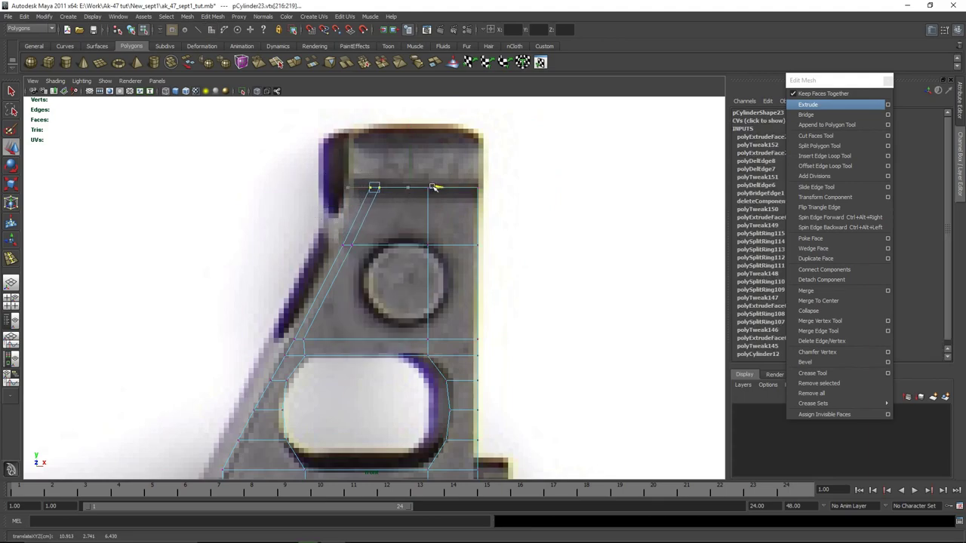
pyautogui.click(648, 209)
# Step: Select the facing inner faces of both side plates' upper extrusions and bridge them across the gap
pyautogui.press('space')
pyautogui.press('space')
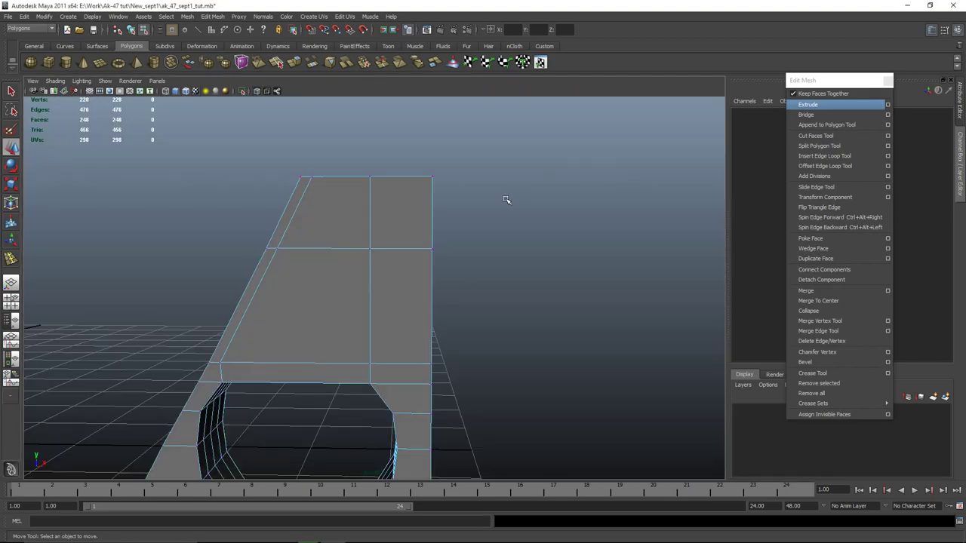
pyautogui.keyDown('alt'); pyautogui.moveTo(377, 204); pyautogui.dragTo(491, 234); pyautogui.keyUp('alt')
pyautogui.moveTo(368, 241); pyautogui.dragTo(366, 258, button='right')
pyautogui.press('q')
pyautogui.click(385, 249)
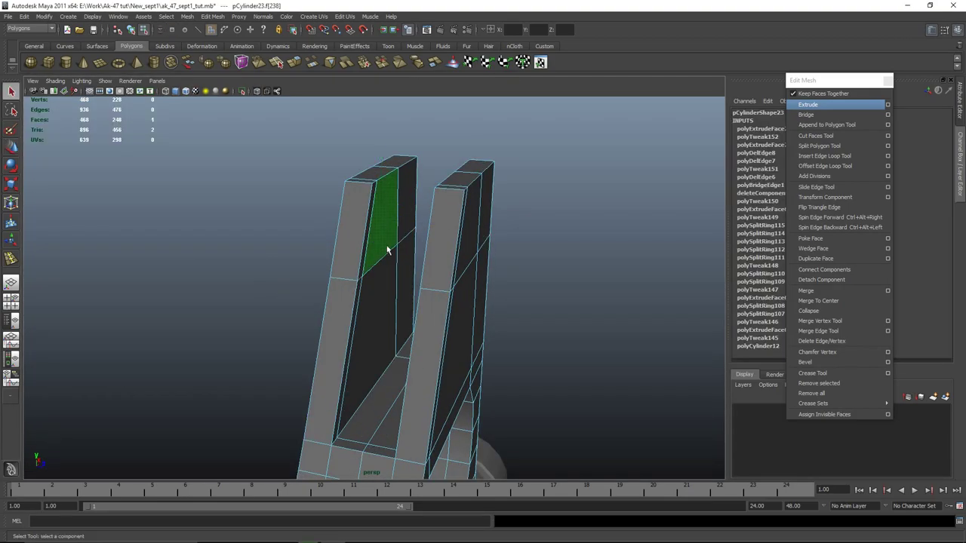
pyautogui.keyDown('shift'); pyautogui.click(410, 211); pyautogui.keyUp('shift')
pyautogui.keyDown('alt'); pyautogui.moveTo(394, 241); pyautogui.dragTo(444, 250); pyautogui.keyUp('alt')
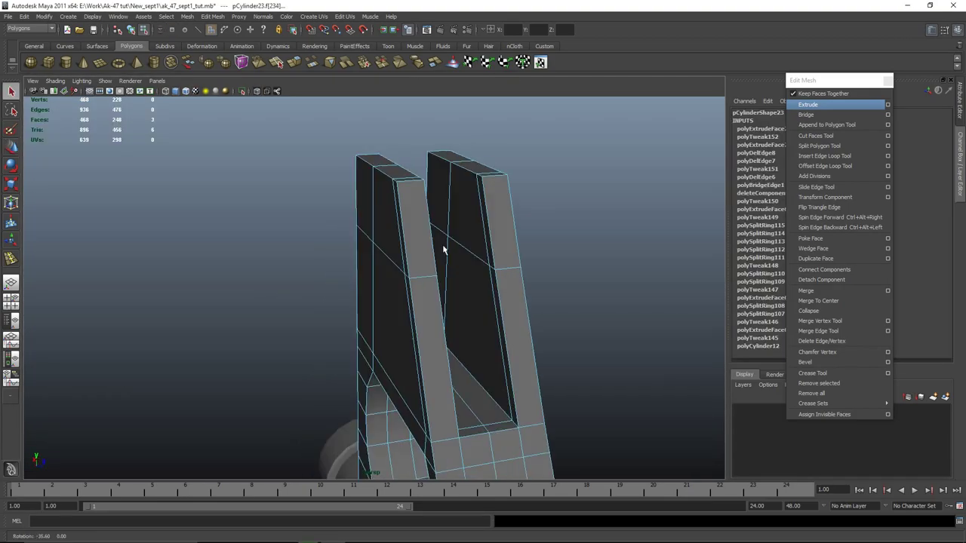
pyautogui.keyDown('shift'); pyautogui.click(446, 186); pyautogui.keyUp('shift')
pyautogui.keyDown('shift'); pyautogui.click(478, 222); pyautogui.keyUp('shift')
pyautogui.press('4')
pyautogui.scroll(-3, 651, 298)
pyautogui.moveTo(661, 314)
pyautogui.keyDown('alt'); pyautogui.mouseDown()
pyautogui.moveTo(522, 302)
pyautogui.moveTo(405, 309)
pyautogui.moveTo(415, 337)
pyautogui.moveTo(316, 291)
pyautogui.moveTo(496, 309)
pyautogui.moveTo(589, 282)
pyautogui.mouseUp(); pyautogui.keyUp('alt')
pyautogui.press('5')
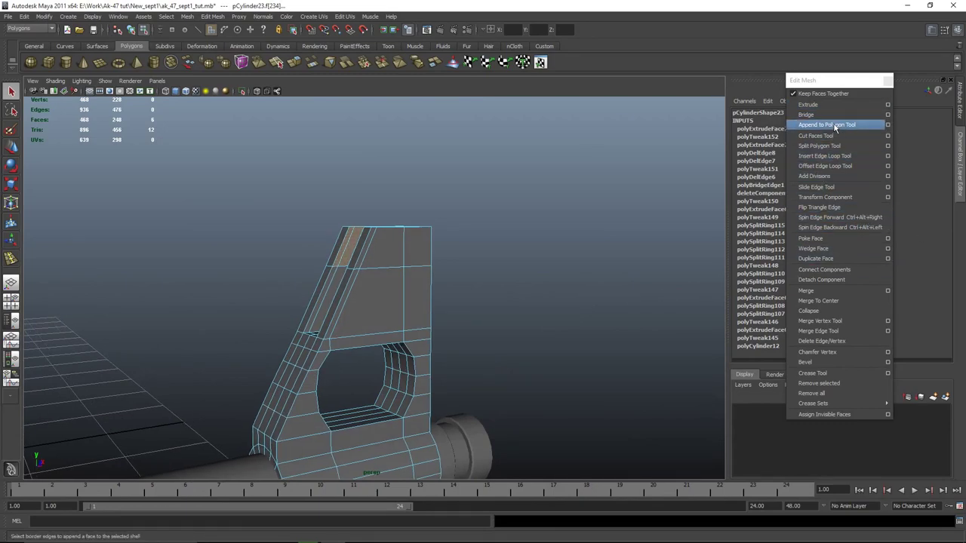
pyautogui.click(829, 116)
pyautogui.scroll(3, 445, 246)
pyautogui.keyDown('alt'); pyautogui.moveTo(444, 246); pyautogui.dragTo(539, 260); pyautogui.keyUp('alt')
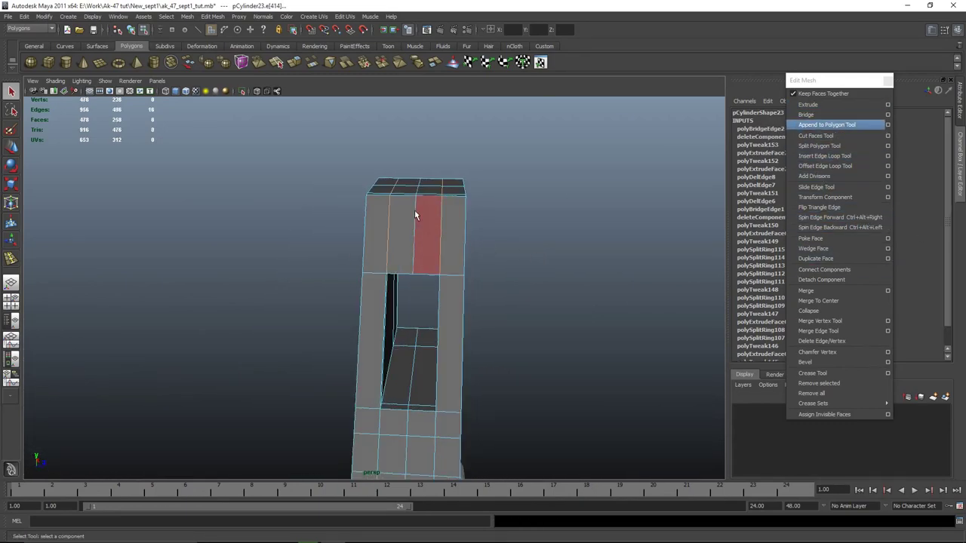
# Step: Try to scale the middle vertices above and below the sight base's upper opening vertically apart by a factor of about 1.06
pyautogui.press('w')
pyautogui.moveTo(556, 245)
pyautogui.keyDown('alt'); pyautogui.mouseDown()
pyautogui.moveTo(574, 234)
pyautogui.moveTo(541, 237)
pyautogui.mouseUp(); pyautogui.keyUp('alt')
pyautogui.moveTo(472, 297)
pyautogui.keyDown('alt'); pyautogui.mouseDown()
pyautogui.moveTo(535, 265)
pyautogui.moveTo(442, 282)
pyautogui.moveTo(285, 263)
pyautogui.mouseUp(); pyautogui.keyUp('alt')
pyautogui.keyDown('alt'); pyautogui.moveTo(432, 258); pyautogui.dragTo(295, 237); pyautogui.keyUp('alt')
pyautogui.moveTo(564, 227)
pyautogui.keyDown('alt'); pyautogui.mouseDown()
pyautogui.moveTo(491, 250)
pyautogui.moveTo(539, 244)
pyautogui.moveTo(502, 274)
pyautogui.moveTo(386, 259)
pyautogui.moveTo(381, 337)
pyautogui.mouseUp(); pyautogui.keyUp('alt')
pyautogui.keyDown('alt'); pyautogui.moveTo(351, 413); pyautogui.dragTo(516, 373); pyautogui.keyUp('alt')
pyautogui.keyDown('alt'); pyautogui.moveTo(331, 385); pyautogui.dragTo(371, 391); pyautogui.keyUp('alt')
pyautogui.press('space')
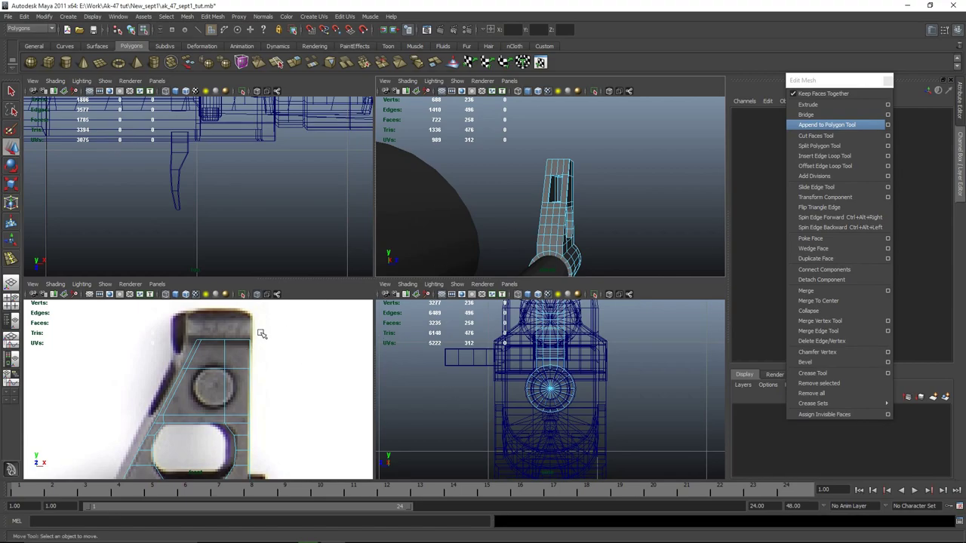
pyautogui.press('space')
pyautogui.keyDown('alt'); pyautogui.moveTo(463, 218); pyautogui.dragTo(489, 385, button='middle'); pyautogui.keyUp('alt')
pyautogui.keyDown('alt'); pyautogui.moveTo(490, 385); pyautogui.dragTo(558, 429, button='right'); pyautogui.keyUp('alt')
pyautogui.moveTo(429, 185); pyautogui.dragTo(381, 175, button='right')
pyautogui.moveTo(440, 341); pyautogui.dragTo(441, 340)
pyautogui.press('r')
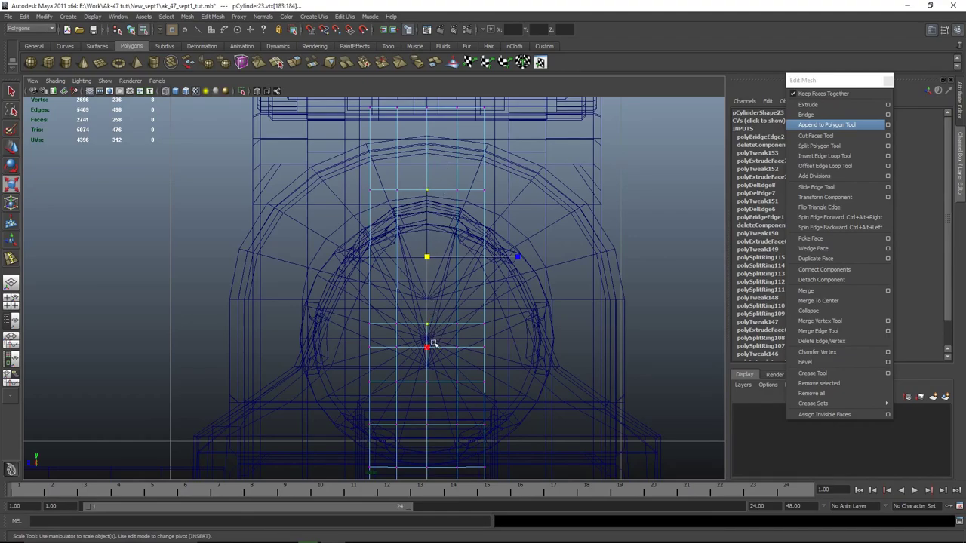
pyautogui.moveTo(427, 348); pyautogui.dragTo(428, 351)
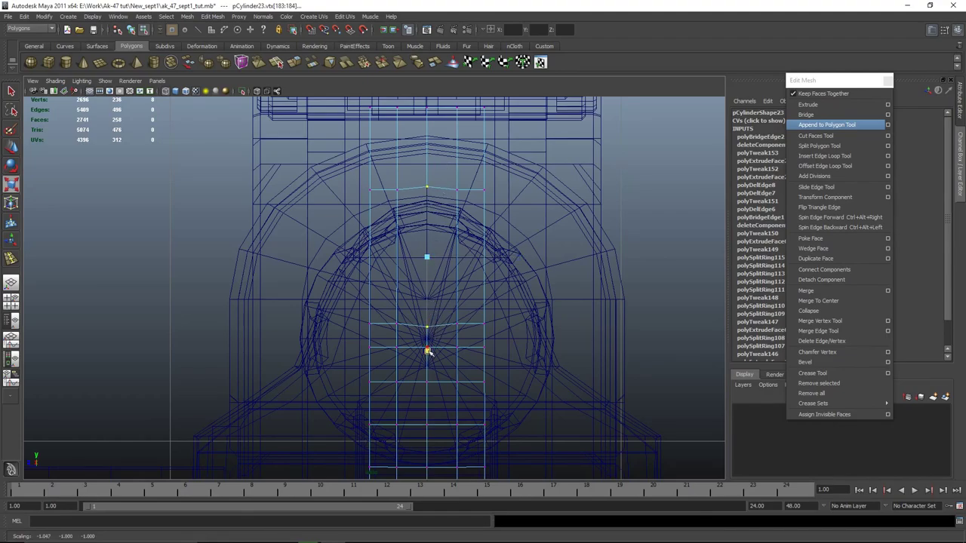
# Step: Examine the reshaped upper and lower edges of the opening in object mode and against the front-view reference image
pyautogui.moveTo(470, 321); pyautogui.dragTo(485, 318, button='right')
pyautogui.press('space')
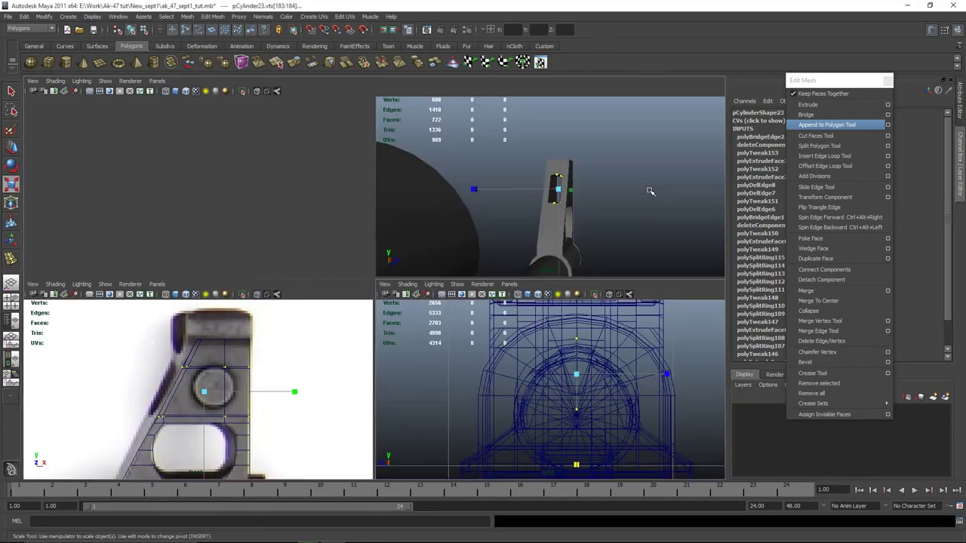
pyautogui.press('space')
pyautogui.click(564, 263)
pyautogui.keyDown('alt'); pyautogui.moveTo(383, 289); pyautogui.dragTo(399, 298); pyautogui.keyUp('alt')
pyautogui.keyDown('alt'); pyautogui.moveTo(404, 341); pyautogui.dragTo(332, 339); pyautogui.keyUp('alt')
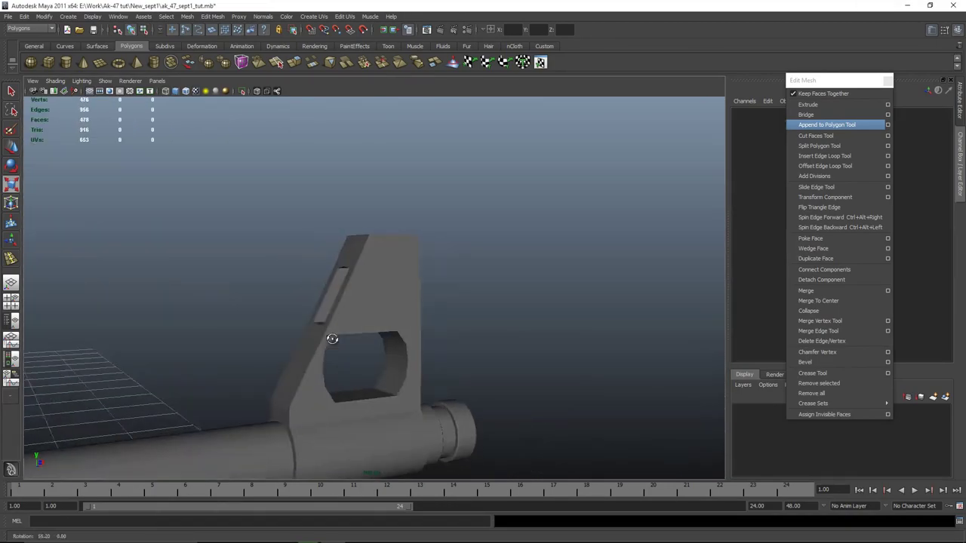
pyautogui.click(363, 276)
pyautogui.press('space')
pyautogui.press('space')
pyautogui.moveTo(419, 226); pyautogui.dragTo(337, 219, button='right')
pyautogui.scroll(2, 347, 181)
pyautogui.keyDown('alt'); pyautogui.moveTo(360, 190); pyautogui.dragTo(384, 256, button='middle'); pyautogui.keyUp('alt')
pyautogui.scroll(2, 390, 269)
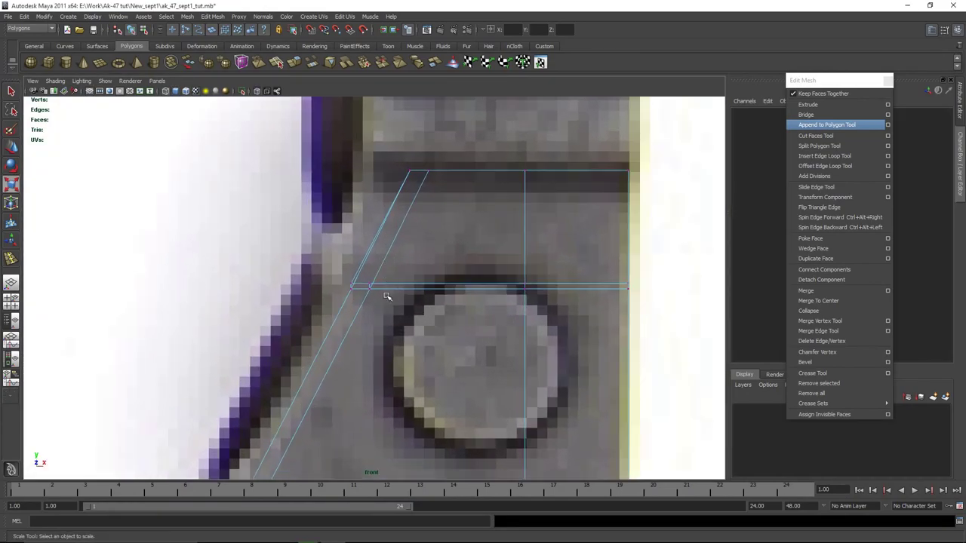
# Step: Undo the vertical scaling of the opening's middle vertices
pyautogui.hotkey('ctrl', 'z')
pyautogui.hotkey('ctrl', 'z')
pyautogui.hotkey('ctrl', 'z')
pyautogui.hotkey('ctrl', 'z')
pyautogui.hotkey('ctrl', 'z')
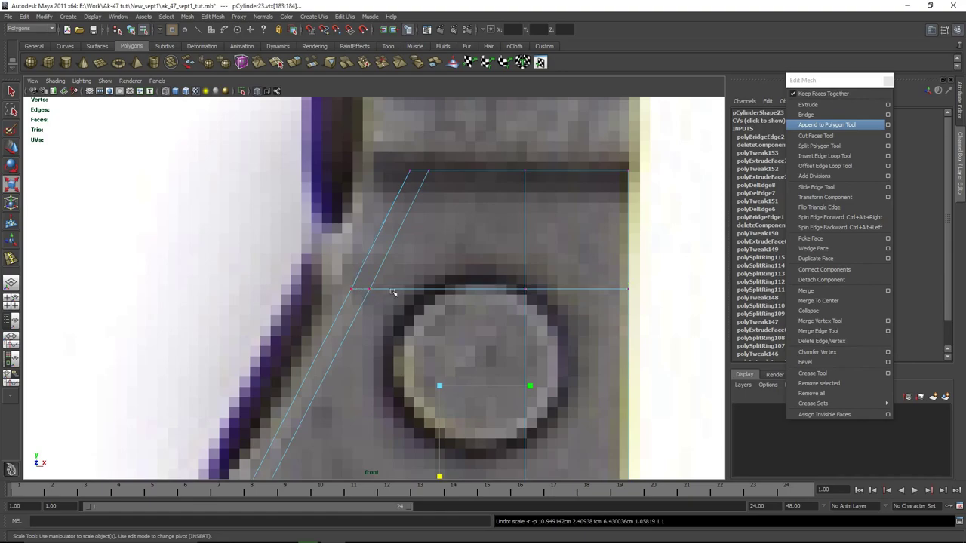
# Step: Select the sight base's top vertices, turn on soft selection and scale them narrower across the width to taper the upper part
pyautogui.press('space')
pyautogui.press('space')
pyautogui.click(504, 308)
pyautogui.keyDown('alt'); pyautogui.moveTo(462, 326); pyautogui.dragTo(437, 332); pyautogui.keyUp('alt')
pyautogui.scroll(3, 438, 332)
pyautogui.press('space')
pyautogui.press('space')
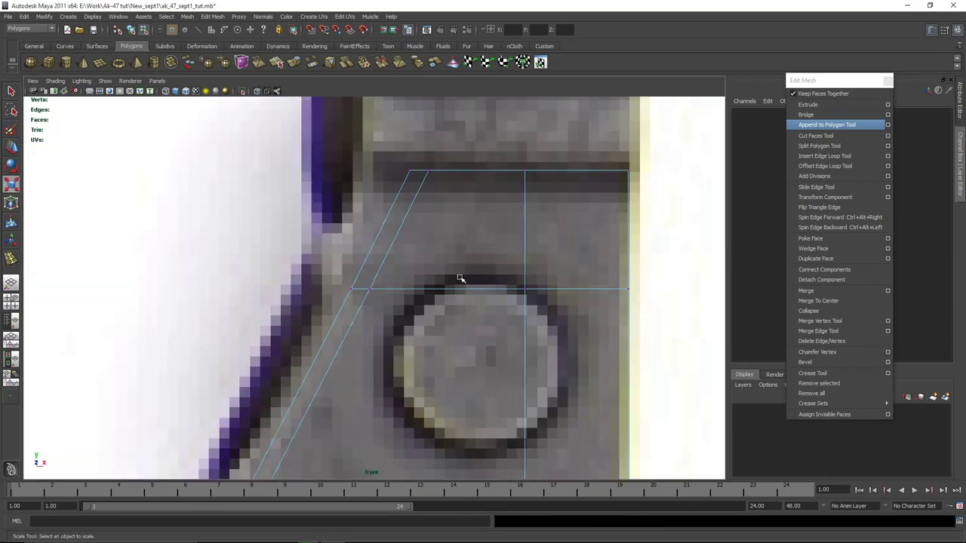
pyautogui.moveTo(636, 227); pyautogui.dragTo(666, 234)
pyautogui.press('space')
pyautogui.press('space')
pyautogui.keyDown('alt'); pyautogui.moveTo(614, 197); pyautogui.dragTo(462, 241); pyautogui.keyUp('alt')
pyautogui.press('b')
pyautogui.scroll(-3, 563, 254)
pyautogui.moveTo(492, 274)
pyautogui.keyDown('alt'); pyautogui.mouseDown()
pyautogui.moveTo(504, 256)
pyautogui.moveTo(494, 279)
pyautogui.mouseUp(); pyautogui.keyUp('alt')
pyautogui.scroll(-4, 514, 269)
pyautogui.moveTo(441, 228); pyautogui.dragTo(407, 230)
pyautogui.keyDown('alt'); pyautogui.moveTo(406, 235); pyautogui.dragTo(436, 229); pyautogui.keyUp('alt')
pyautogui.keyDown('alt'); pyautogui.moveTo(513, 285); pyautogui.dragTo(447, 250); pyautogui.keyUp('alt')
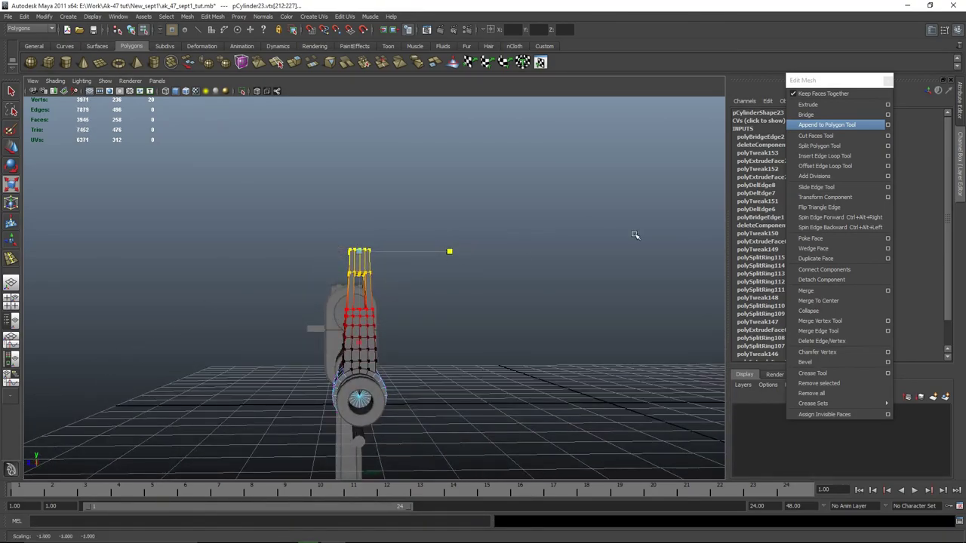
# Step: Check the Scale tool's soft selection settings, then return the sight base to object mode and deselect it
pyautogui.click(944, 30)
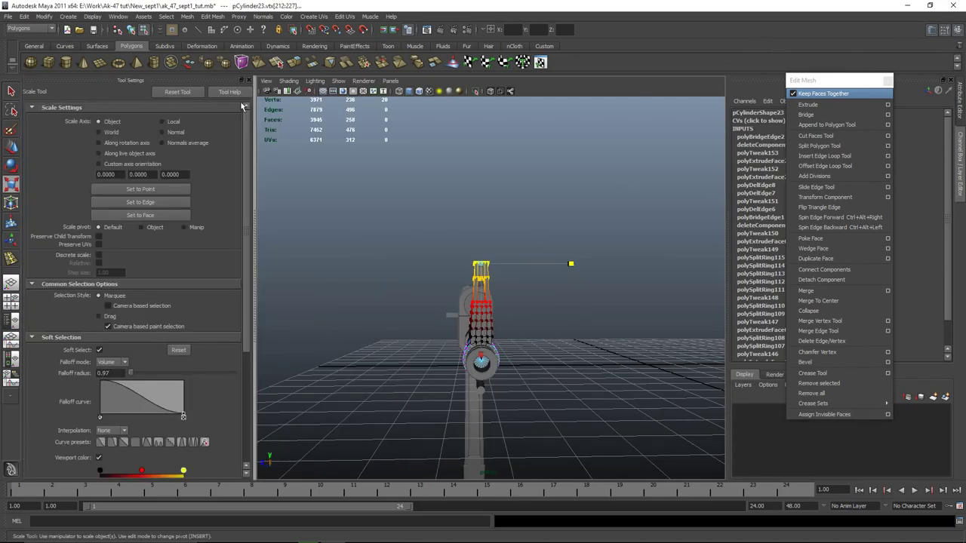
pyautogui.click(250, 80)
pyautogui.keyDown('alt'); pyautogui.moveTo(438, 309); pyautogui.dragTo(486, 314); pyautogui.keyUp('alt')
pyautogui.moveTo(360, 322); pyautogui.dragTo(424, 298, button='right')
pyautogui.keyDown('alt'); pyautogui.moveTo(430, 326); pyautogui.dragTo(537, 332); pyautogui.keyUp('alt')
pyautogui.click(539, 331)
pyautogui.keyDown('alt'); pyautogui.moveTo(455, 320); pyautogui.dragTo(429, 317); pyautogui.keyUp('alt')
pyautogui.scroll(3, 429, 316)
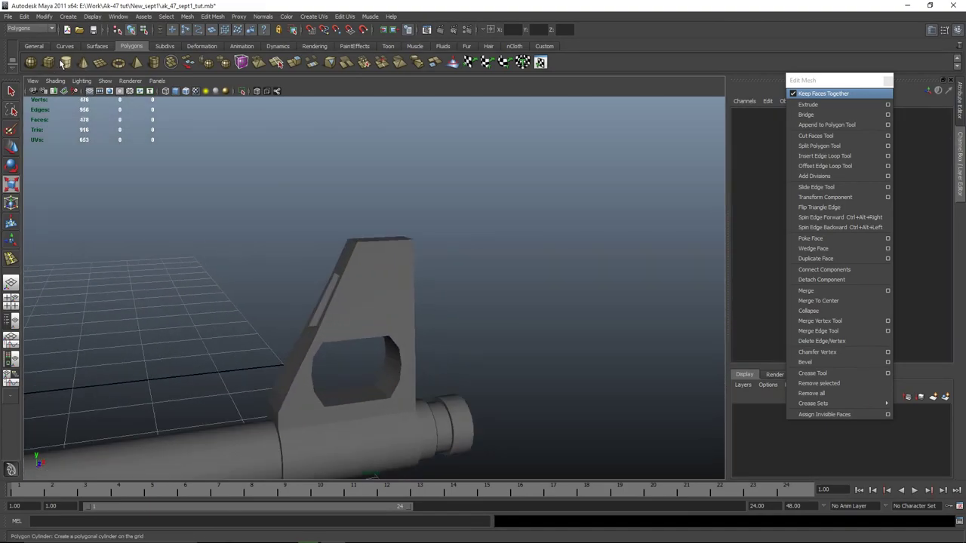
# Step: Draw a polygon pipe on the grid beside the rifle, about 0.774 in radius and 0.606 high
pyautogui.click(64, 63)
pyautogui.scroll(-3, 345, 282)
pyautogui.keyDown('alt'); pyautogui.moveTo(345, 282); pyautogui.dragTo(264, 186); pyautogui.keyUp('alt')
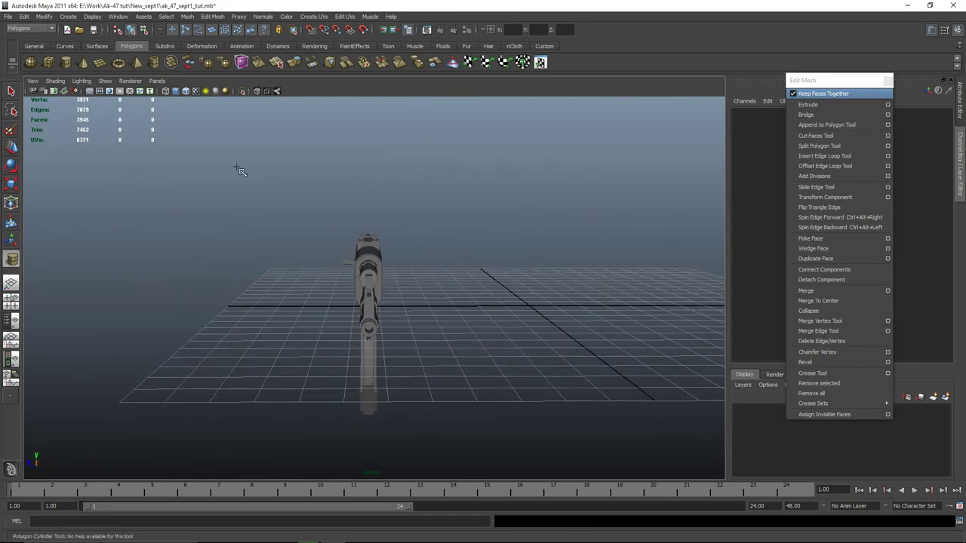
pyautogui.click(71, 64)
pyautogui.click(154, 63)
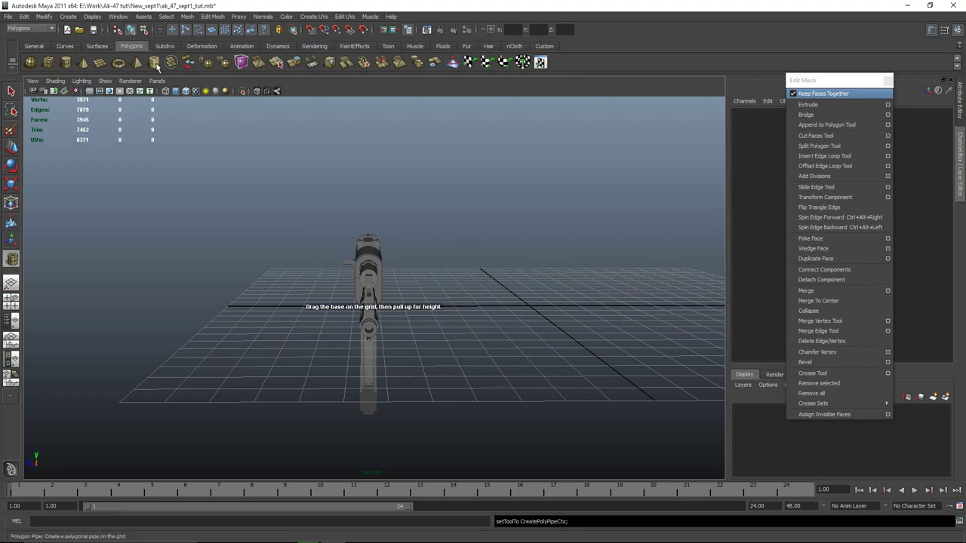
pyautogui.keyDown('alt'); pyautogui.moveTo(491, 321); pyautogui.dragTo(548, 403); pyautogui.keyUp('alt')
pyautogui.moveTo(546, 368); pyautogui.dragTo(553, 335)
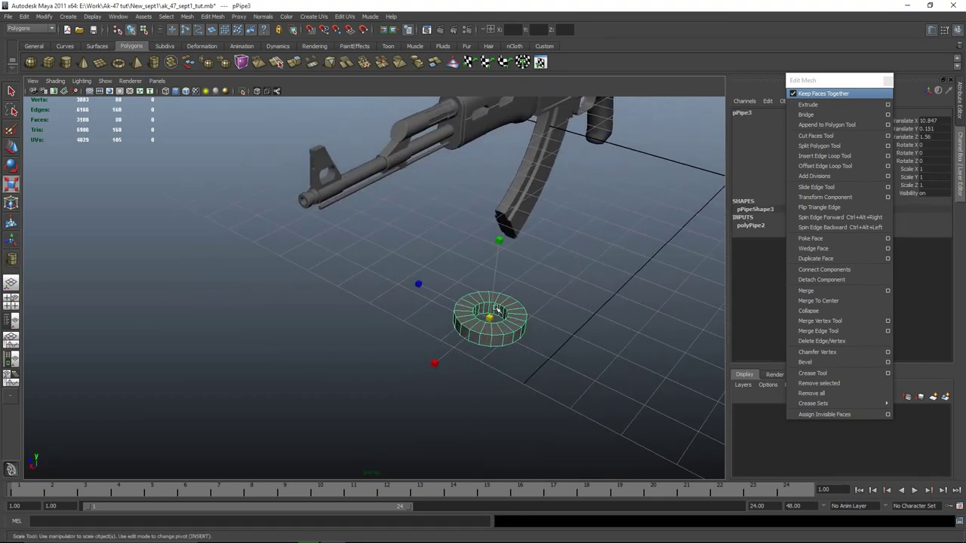
# Step: Uncover the transform values by moving the floating Edit Mesh menu aside, and set the pipe's Rotate Z to 90
pyautogui.keyDown('alt'); pyautogui.moveTo(527, 382); pyautogui.dragTo(562, 370); pyautogui.keyUp('alt')
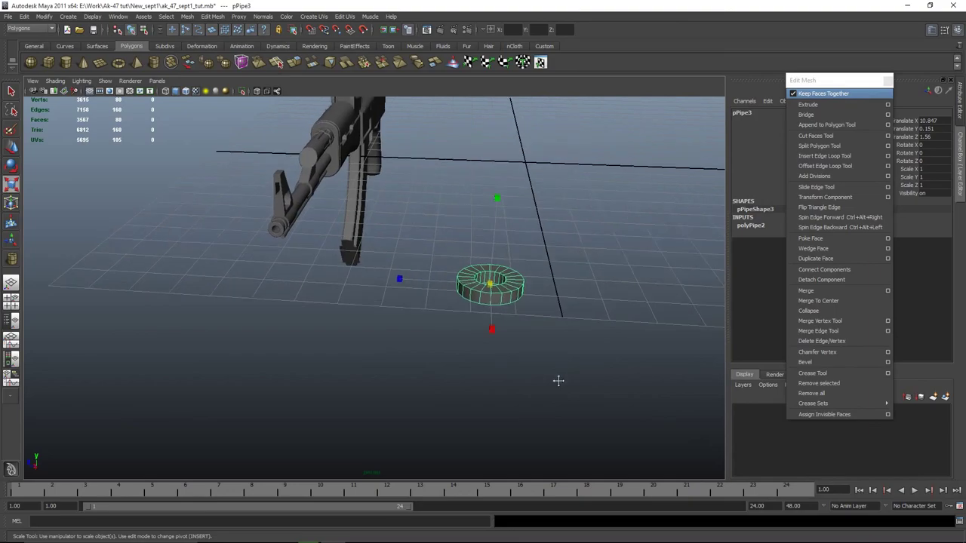
pyautogui.keyDown('alt'); pyautogui.moveTo(562, 371); pyautogui.dragTo(593, 302, button='right'); pyautogui.keyUp('alt')
pyautogui.keyDown('alt'); pyautogui.moveTo(593, 302); pyautogui.dragTo(522, 364, button='middle'); pyautogui.keyUp('alt')
pyautogui.press('space')
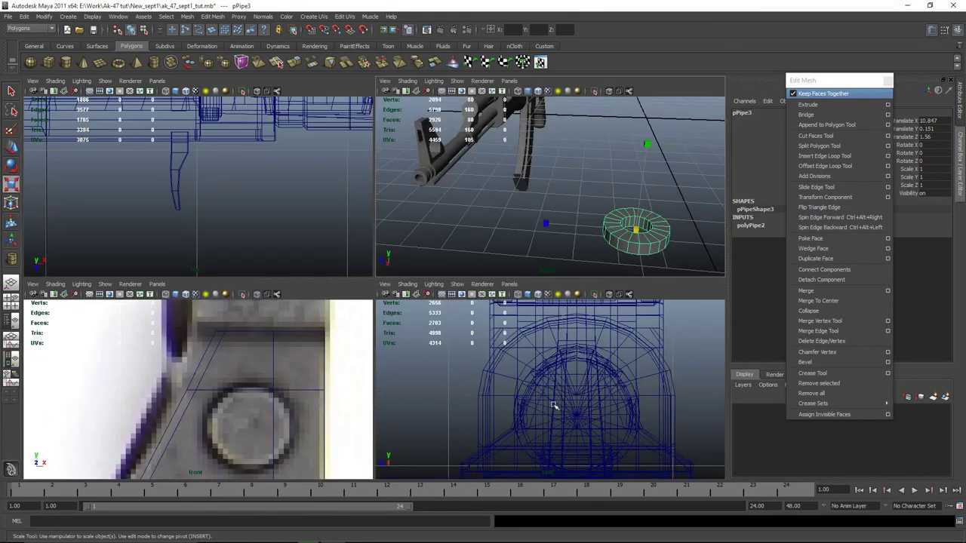
pyautogui.press('space')
pyautogui.press('space')
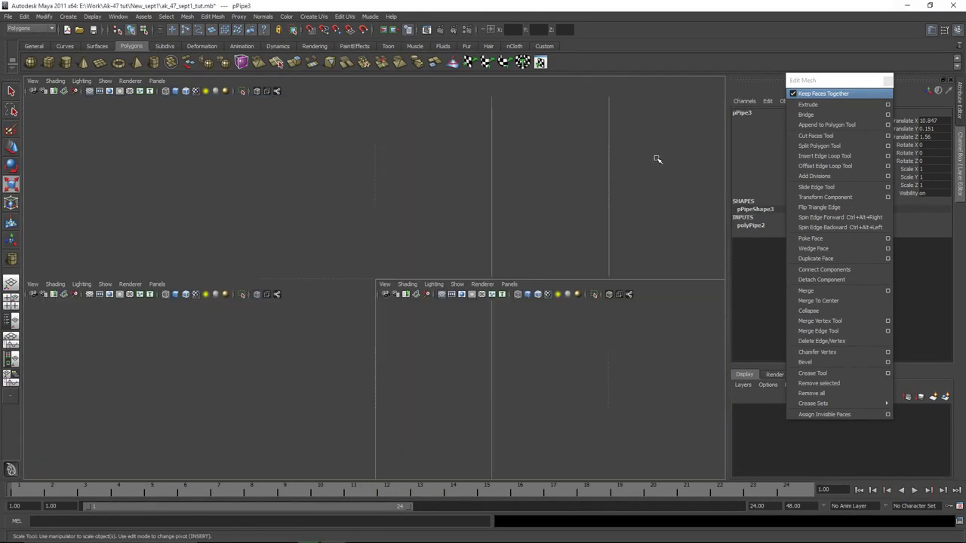
pyautogui.press('space')
pyautogui.press('e')
pyautogui.keyDown('alt'); pyautogui.moveTo(543, 237); pyautogui.dragTo(565, 305); pyautogui.keyUp('alt')
pyautogui.hotkey('ctrl', 'z')
pyautogui.moveTo(540, 259); pyautogui.dragTo(554, 308)
pyautogui.moveTo(830, 87); pyautogui.dragTo(646, 70)
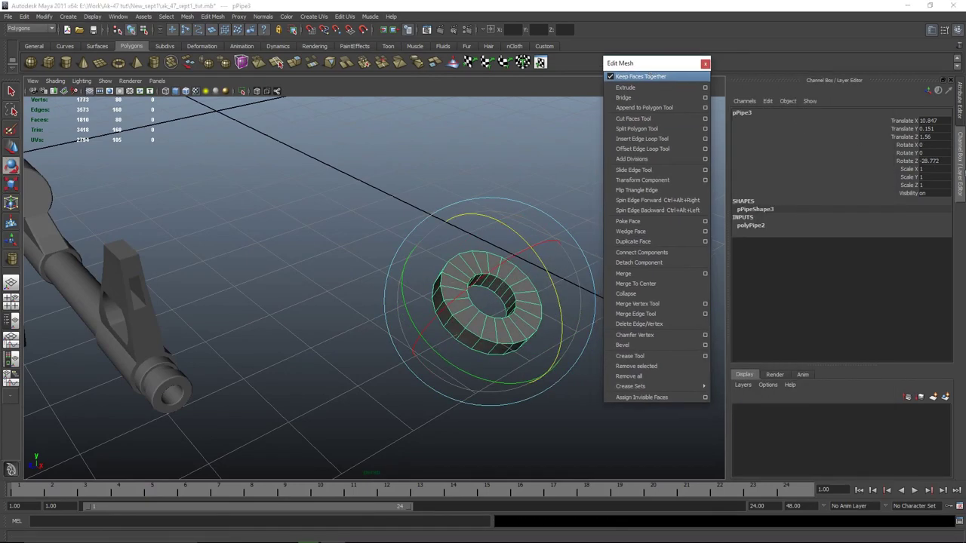
pyautogui.press('Return')
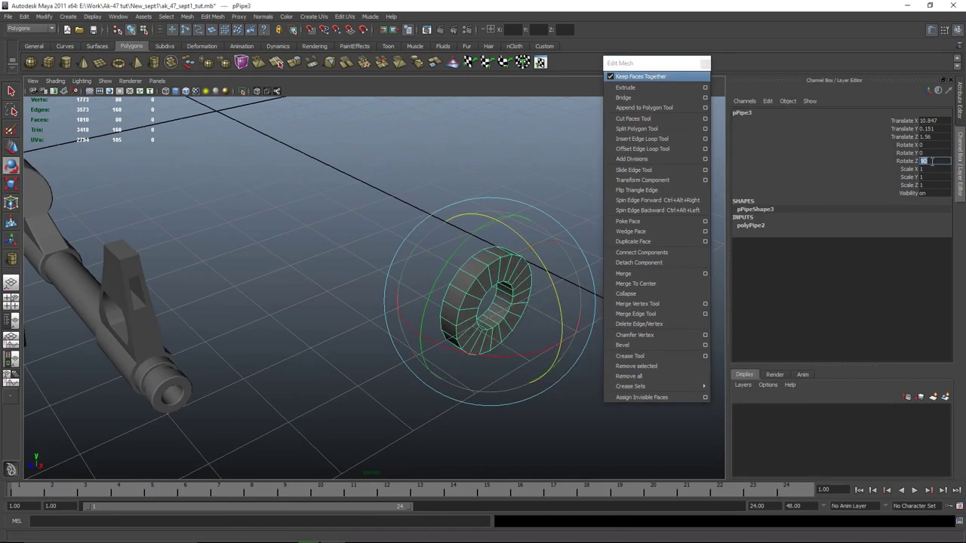
# Step: Move the upright pipe onto the rifle's centre line, at about Y 2.261 and Z 6.43
pyautogui.keyDown('alt'); pyautogui.moveTo(335, 387); pyautogui.dragTo(233, 309); pyautogui.keyUp('alt')
pyautogui.press('space')
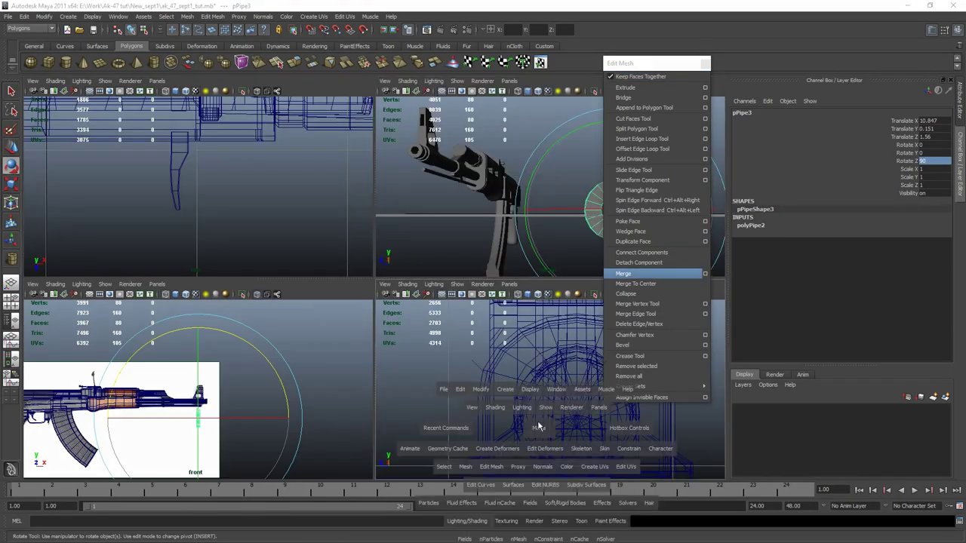
pyautogui.press('space')
pyautogui.scroll(-10, 529, 410)
pyautogui.press('w')
pyautogui.moveTo(518, 350)
pyautogui.mouseDown()
pyautogui.moveTo(383, 285)
pyautogui.moveTo(382, 293)
pyautogui.mouseUp()
pyautogui.scroll(5, 391, 295)
pyautogui.press('v')
pyautogui.press('space')
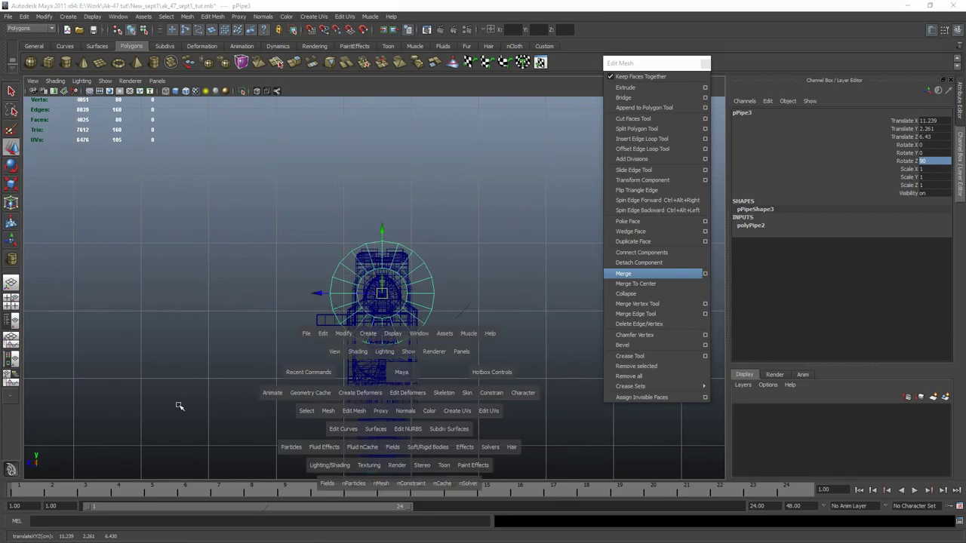
# Step: Scale the pipe down uniformly to about 0.257 and place it over the top of the front sight, at about X 11.062 and Y 2.91
pyautogui.press('space')
pyautogui.press('r')
pyautogui.moveTo(413, 318)
pyautogui.mouseDown()
pyautogui.moveTo(371, 317)
pyautogui.moveTo(399, 318)
pyautogui.moveTo(390, 317)
pyautogui.moveTo(395, 252)
pyautogui.mouseUp()
pyautogui.press('5')
pyautogui.press('4')
pyautogui.press('w')
pyautogui.scroll(6, 413, 253)
pyautogui.keyDown('alt'); pyautogui.moveTo(496, 221); pyautogui.dragTo(428, 262, button='middle'); pyautogui.keyUp('alt')
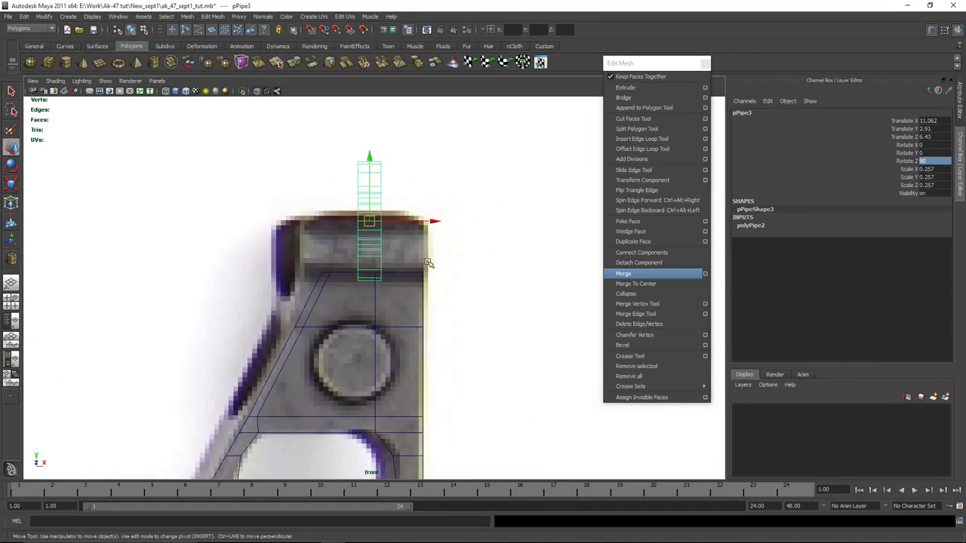
# Step: Reduce the pipe uniformly to a scale of about 0.162 and fit it above the sight base at about X 11.04 and Y 2.882
pyautogui.scroll(3, 429, 264)
pyautogui.press('r')
pyautogui.moveTo(368, 193); pyautogui.dragTo(381, 218)
pyautogui.press('w')
pyautogui.press('r')
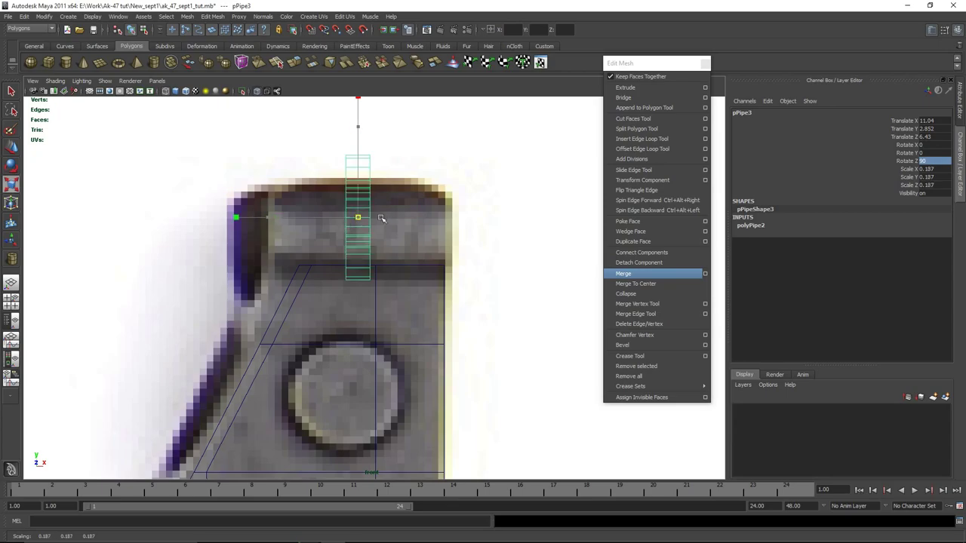
pyautogui.press('w')
pyautogui.moveTo(358, 156); pyautogui.dragTo(357, 138)
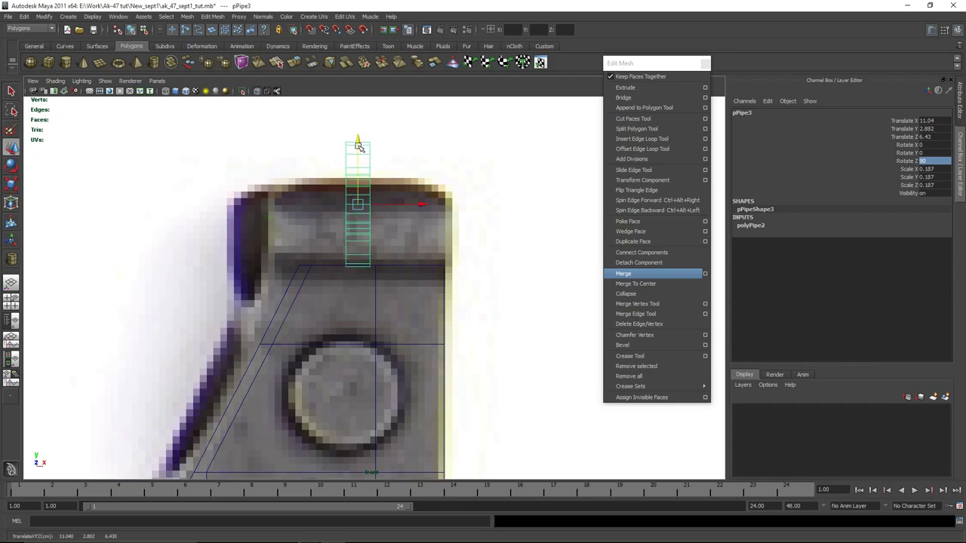
pyautogui.press('r')
pyautogui.moveTo(358, 201); pyautogui.dragTo(345, 202)
# Step: Set the pipe's axis subdivisions to 16
pyautogui.press('space')
pyautogui.press('space')
pyautogui.press('f')
pyautogui.keyDown('alt'); pyautogui.moveTo(491, 291); pyautogui.dragTo(482, 188, button='middle'); pyautogui.keyUp('alt')
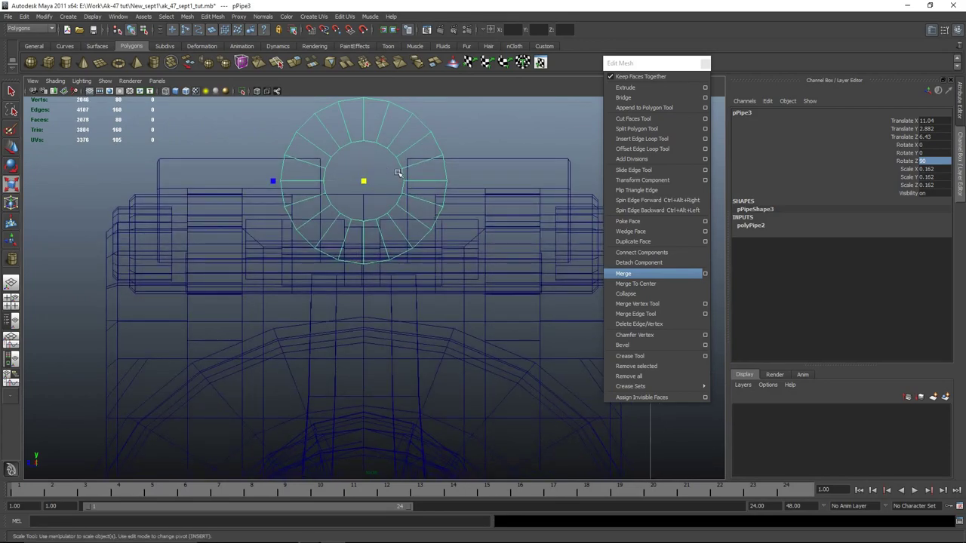
pyautogui.press('w')
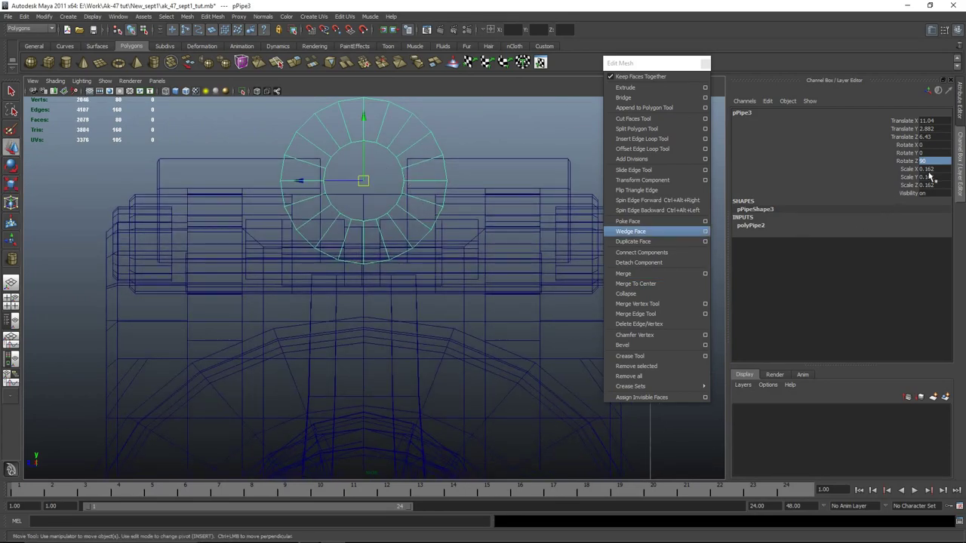
pyautogui.click(758, 226)
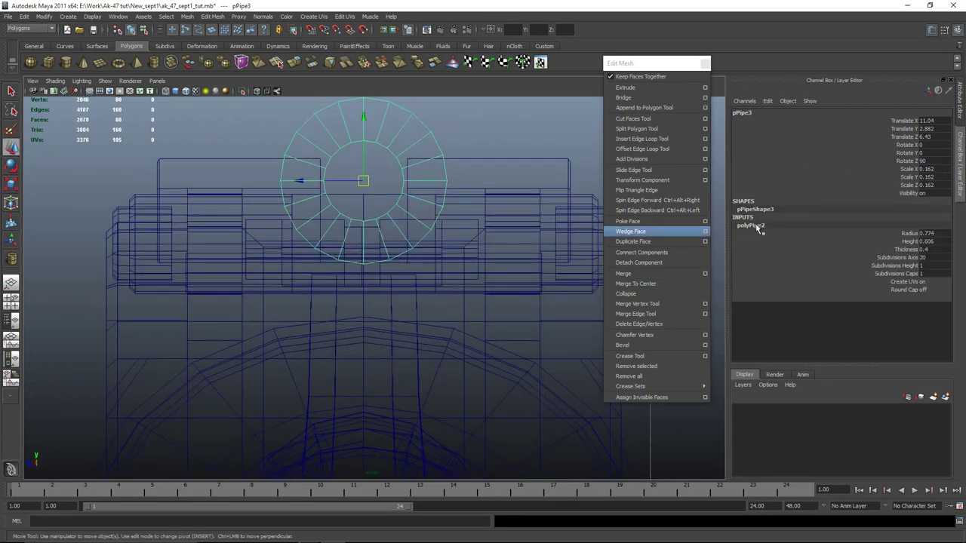
pyautogui.click(909, 258)
pyautogui.moveTo(436, 237); pyautogui.dragTo(414, 243, button='middle')
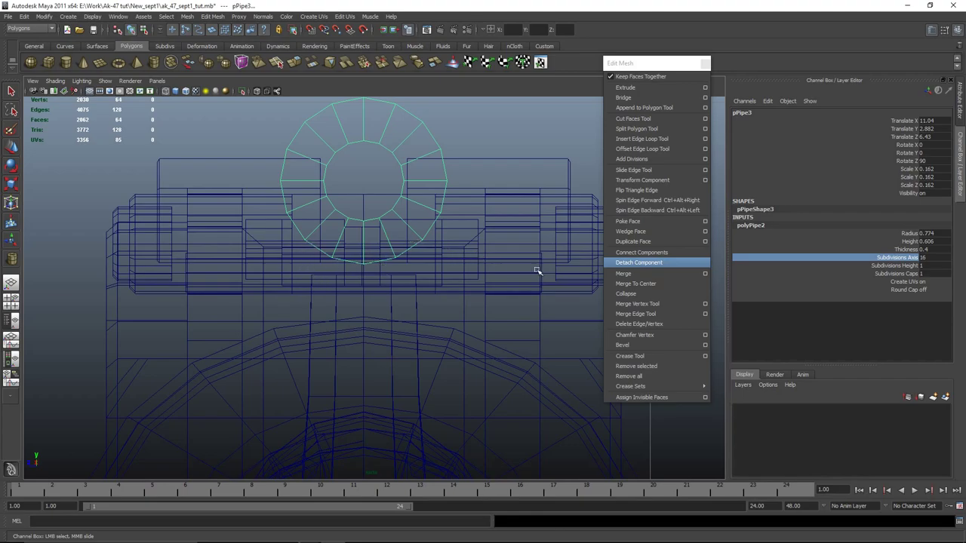
pyautogui.press('w')
pyautogui.scroll(2, 440, 237)
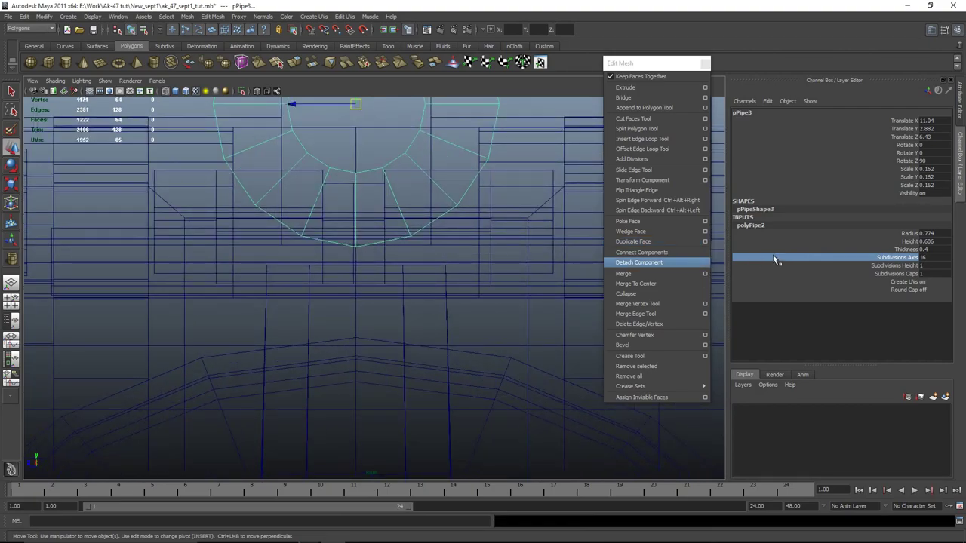
pyautogui.moveTo(531, 254); pyautogui.dragTo(524, 253, button='middle')
pyautogui.hotkey('ctrl', 'z')
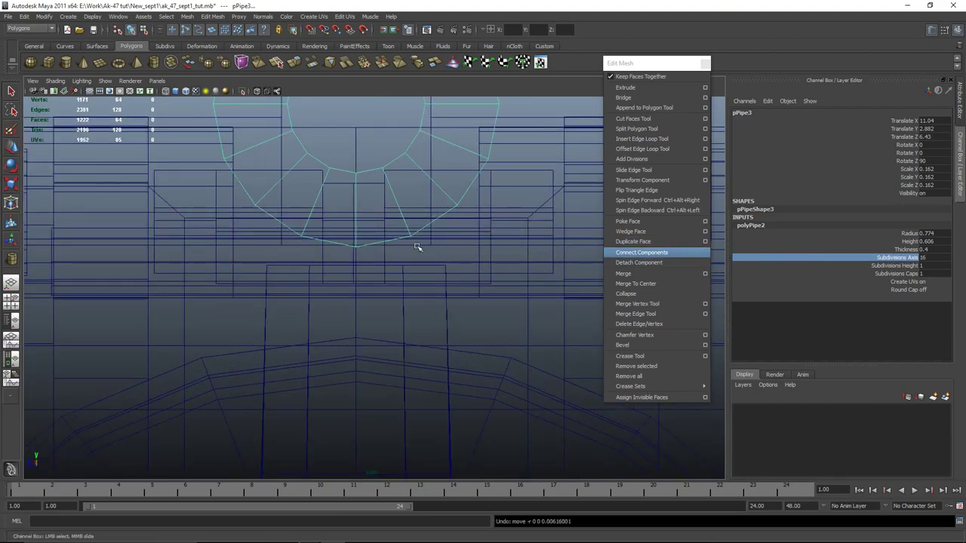
# Step: Set the pipe's axis subdivisions to 18 and lower the pipe slightly toward the sight base, to about Y 2.868
pyautogui.moveTo(452, 252)
pyautogui.mouseDown(button='middle')
pyautogui.moveTo(435, 254)
pyautogui.moveTo(463, 257)
pyautogui.mouseUp(button='middle')
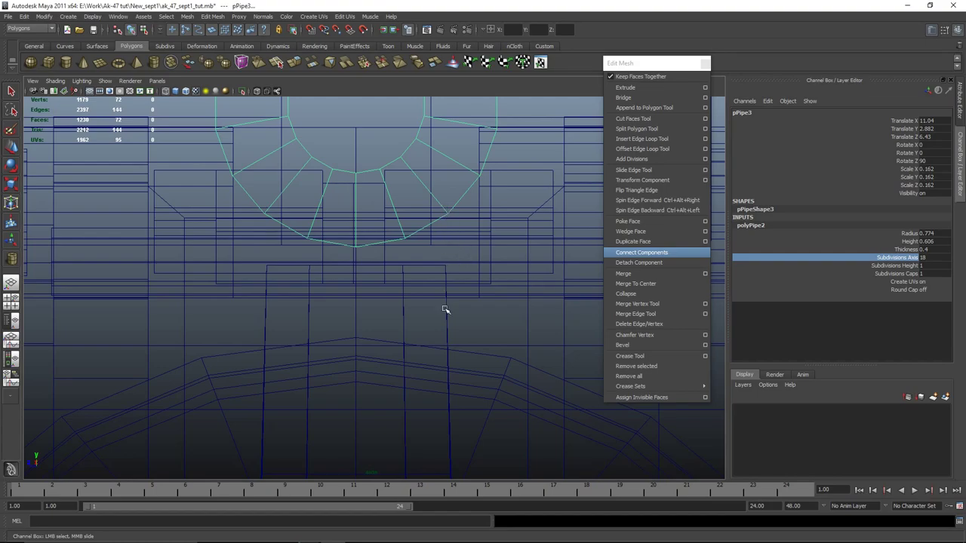
pyautogui.press('w')
pyautogui.keyDown('alt'); pyautogui.moveTo(416, 164); pyautogui.dragTo(457, 249, button='middle'); pyautogui.keyUp('alt')
pyautogui.moveTo(399, 126); pyautogui.dragTo(403, 143)
pyautogui.keyDown('alt'); pyautogui.moveTo(414, 355); pyautogui.dragTo(420, 284, button='middle'); pyautogui.keyUp('alt')
pyautogui.scroll(3, 425, 283)
# Step: Snap the ring's five lowest outer vertex positions to one level to form a flat bottom edge above the sight base
pyautogui.moveTo(401, 270); pyautogui.dragTo(360, 263, button='right')
pyautogui.moveTo(399, 276); pyautogui.dragTo(429, 311)
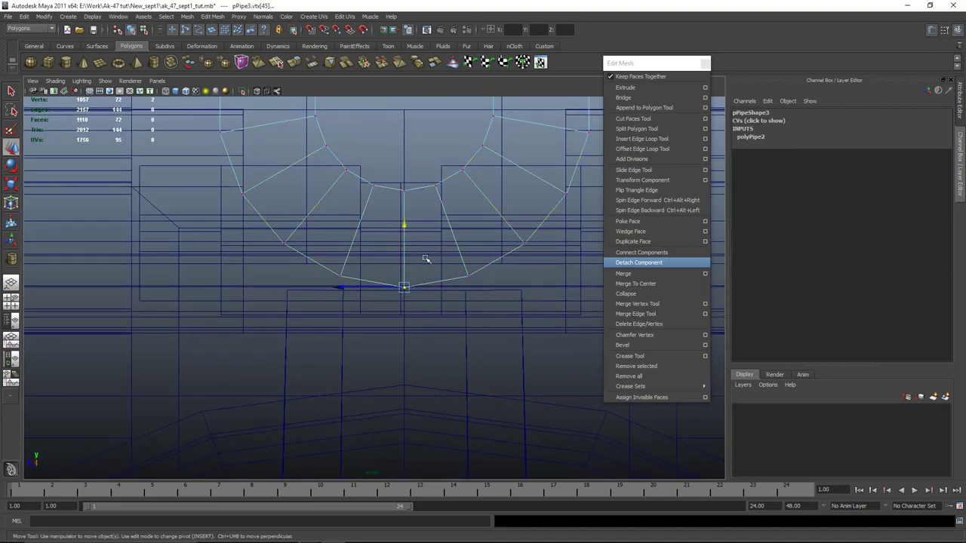
pyautogui.moveTo(356, 275); pyautogui.dragTo(344, 275, button='middle')
pyautogui.moveTo(277, 235); pyautogui.dragTo(299, 262)
pyautogui.press('v')
pyautogui.moveTo(329, 271); pyautogui.dragTo(338, 275, button='middle')
pyautogui.moveTo(539, 262); pyautogui.dragTo(511, 231)
pyautogui.press('v')
pyautogui.moveTo(469, 284); pyautogui.dragTo(468, 277, button='middle')
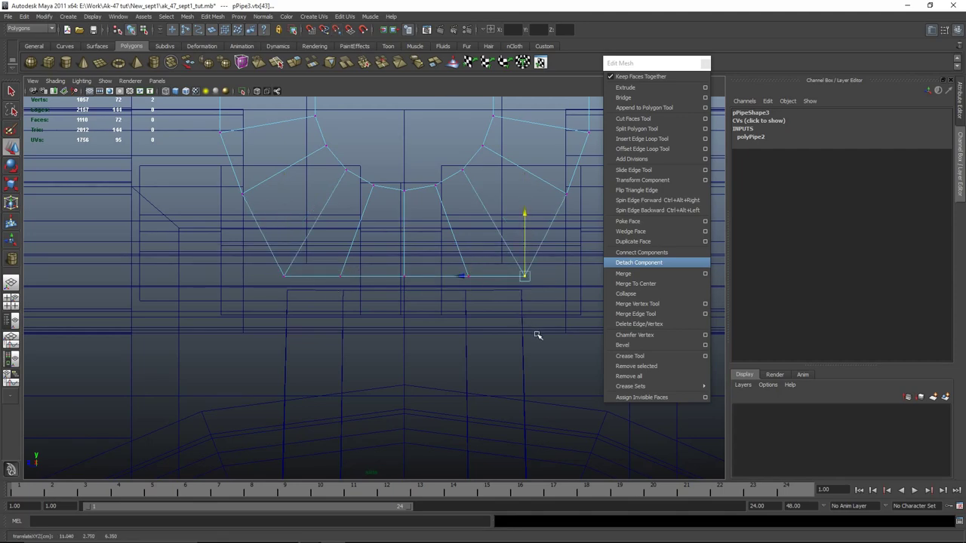
# Step: Try to narrow the ring's flat bottom edge and move the ring down, and undo both changes
pyautogui.keyDown('alt'); pyautogui.moveTo(536, 334); pyautogui.dragTo(533, 328, button='middle'); pyautogui.keyUp('alt')
pyautogui.moveTo(242, 262); pyautogui.dragTo(544, 296)
pyautogui.press('r')
pyautogui.moveTo(491, 270); pyautogui.dragTo(487, 270)
pyautogui.press('w')
pyautogui.moveTo(402, 204); pyautogui.dragTo(402, 213)
pyautogui.keyDown('alt'); pyautogui.moveTo(421, 233); pyautogui.dragTo(425, 310, button='middle'); pyautogui.keyUp('alt')
pyautogui.keyDown('alt'); pyautogui.moveTo(425, 310); pyautogui.dragTo(448, 339, button='right'); pyautogui.keyUp('alt')
pyautogui.hotkey('ctrl', 'z')
pyautogui.hotkey('ctrl', 'z')
# Step: Lower all the ring's vertices onto the sight base and narrow the flat bottom edge to the base's width
pyautogui.moveTo(308, 221); pyautogui.dragTo(463, 297)
pyautogui.scroll(10, 455, 306)
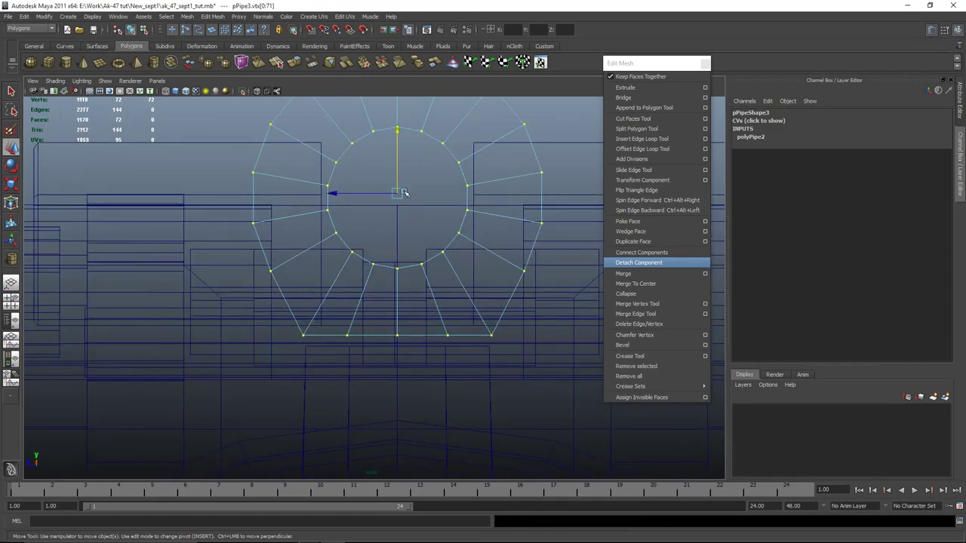
pyautogui.moveTo(399, 140); pyautogui.dragTo(399, 148)
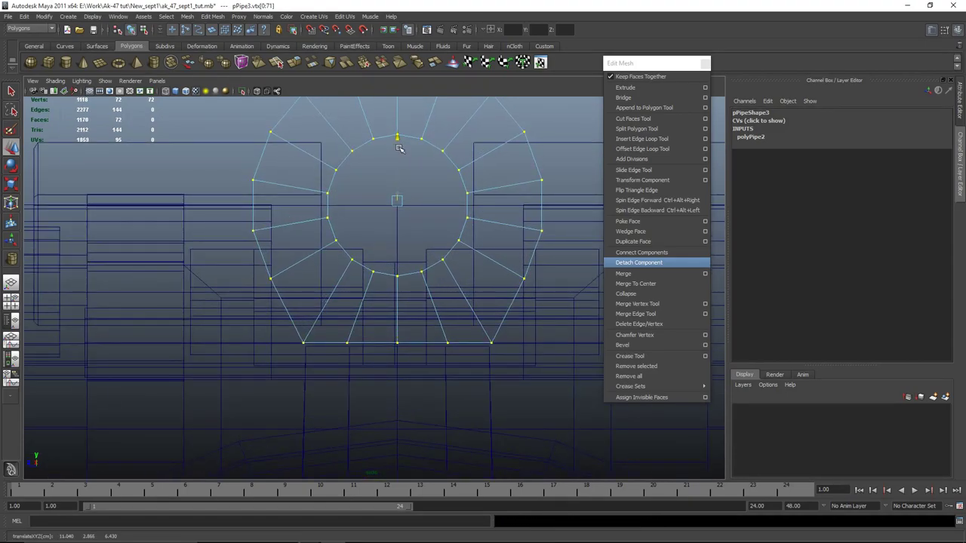
pyautogui.press('r')
pyautogui.moveTo(262, 330); pyautogui.dragTo(485, 346)
pyautogui.keyDown('alt'); pyautogui.moveTo(515, 276); pyautogui.dragTo(513, 370, button='middle'); pyautogui.keyUp('alt')
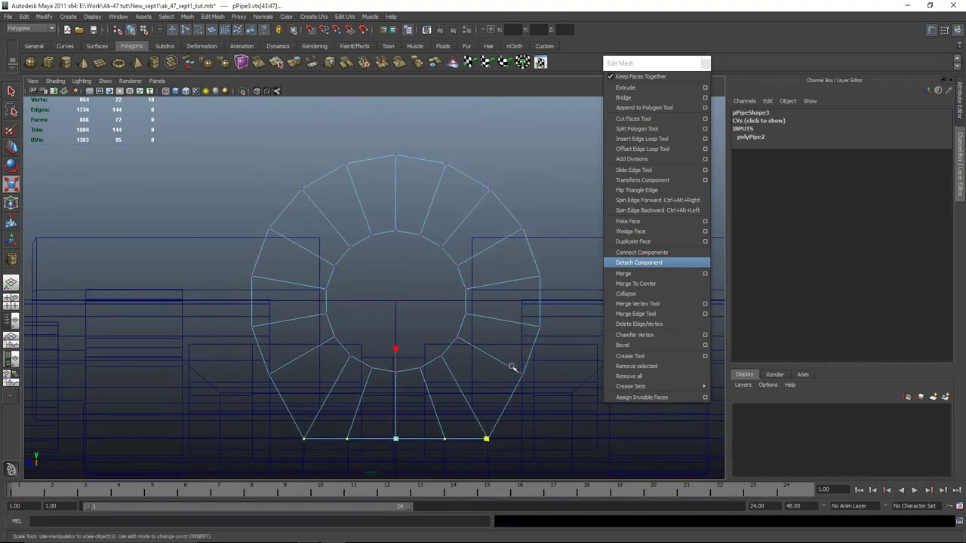
# Step: Lower all the ring's vertices except the flat bottom row, bringing the round part closer to the sight base
pyautogui.moveTo(394, 267); pyautogui.dragTo(599, 403)
pyautogui.press('w')
pyautogui.moveTo(397, 203); pyautogui.dragTo(412, 224)
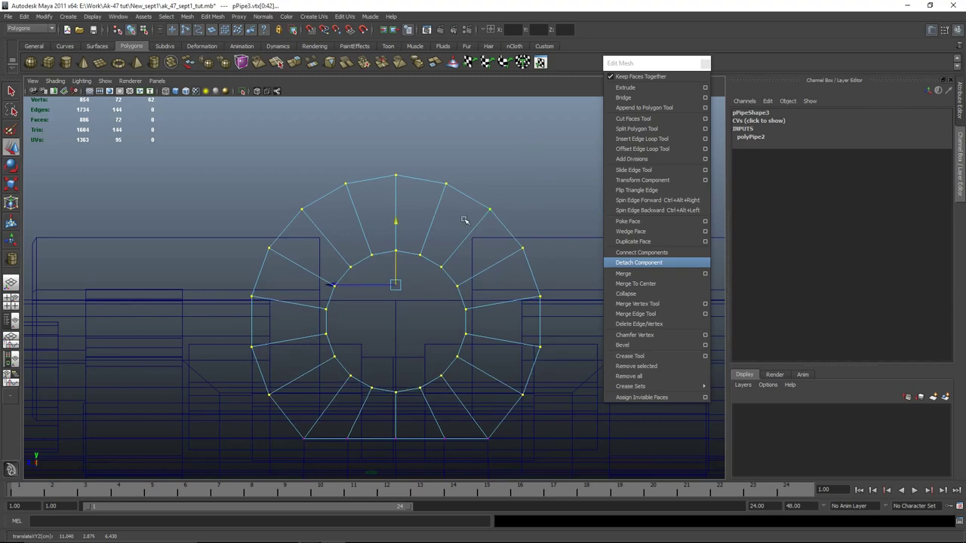
# Step: Lengthen the ring in the front view by moving its two end vertex rows to the edges of the sight base's top
pyautogui.moveTo(369, 217); pyautogui.dragTo(371, 253, button='right')
pyautogui.press('space')
pyautogui.press('space')
pyautogui.click(479, 167)
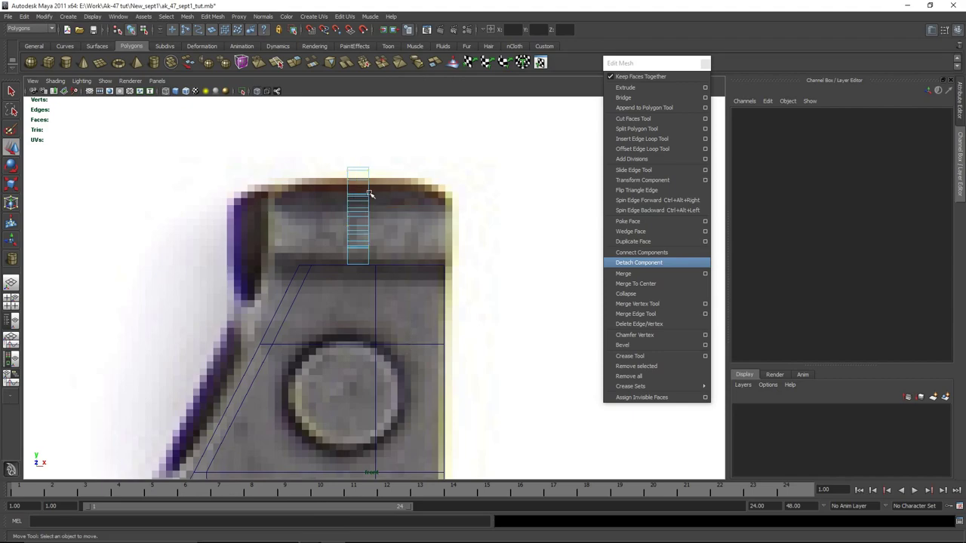
pyautogui.moveTo(361, 177); pyautogui.dragTo(329, 178, button='right')
pyautogui.moveTo(433, 131); pyautogui.dragTo(359, 361)
pyautogui.moveTo(435, 216); pyautogui.dragTo(441, 264)
pyautogui.moveTo(299, 110); pyautogui.dragTo(396, 358)
pyautogui.moveTo(264, 263); pyautogui.dragTo(291, 261, button='middle')
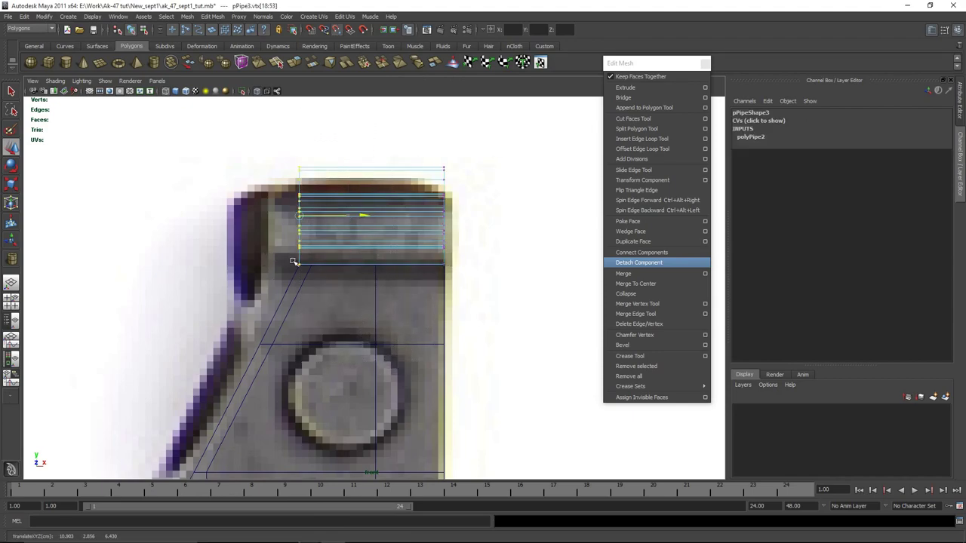
# Step: Delete the four top segments of the ring, including the remaining inner wall faces, to open it upward
pyautogui.keyDown('alt'); pyautogui.moveTo(345, 312); pyautogui.dragTo(376, 311, button='middle'); pyautogui.keyUp('alt')
pyautogui.press('space')
pyautogui.press('space')
pyautogui.keyDown('alt'); pyautogui.moveTo(463, 234); pyautogui.dragTo(422, 252); pyautogui.keyUp('alt')
pyautogui.keyDown('alt'); pyautogui.moveTo(422, 252); pyautogui.dragTo(350, 375, button='middle'); pyautogui.keyUp('alt')
pyautogui.scroll(3, 429, 358)
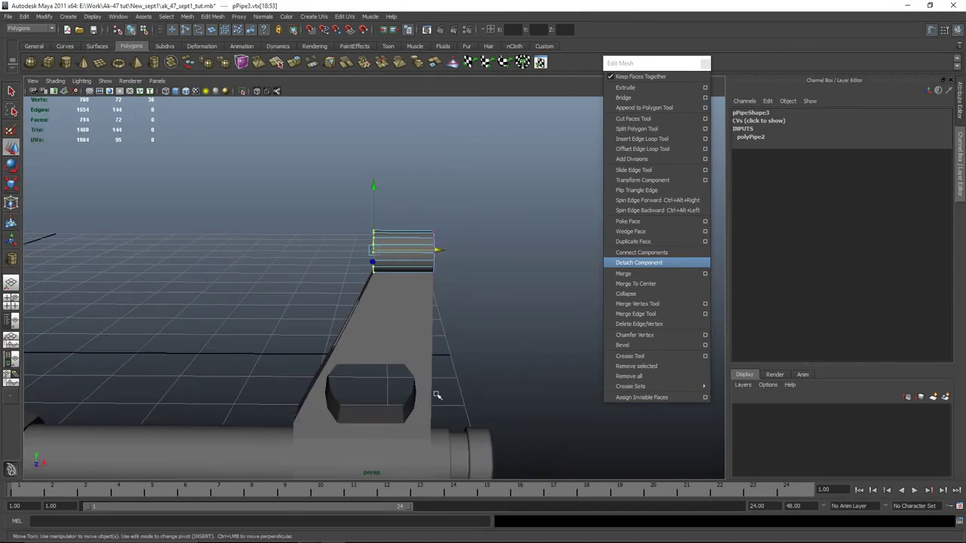
pyautogui.press('space')
pyautogui.press('space')
pyautogui.moveTo(372, 199); pyautogui.dragTo(370, 225, button='right')
pyautogui.hotkey('ctrl', 'z')
pyautogui.rightClick(405, 190)
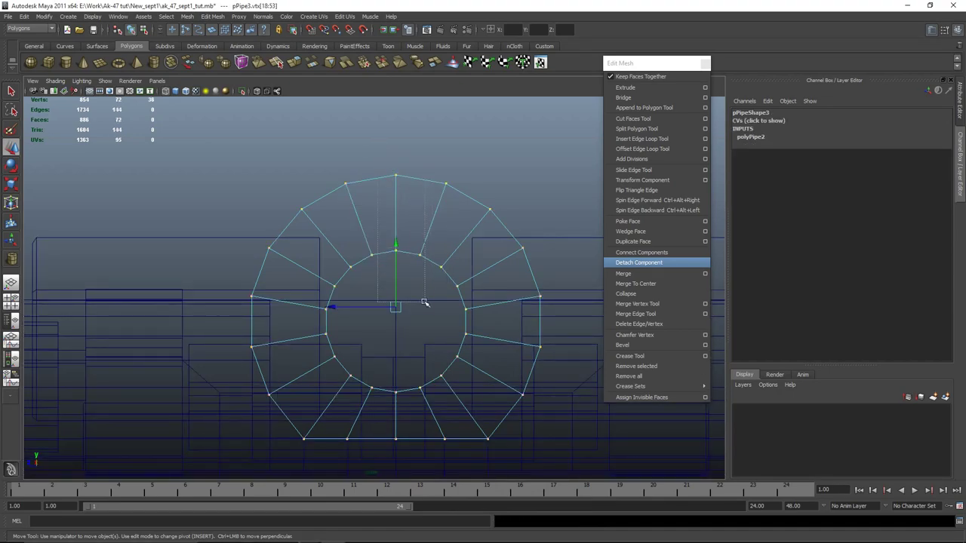
pyautogui.moveTo(442, 295); pyautogui.dragTo(432, 279)
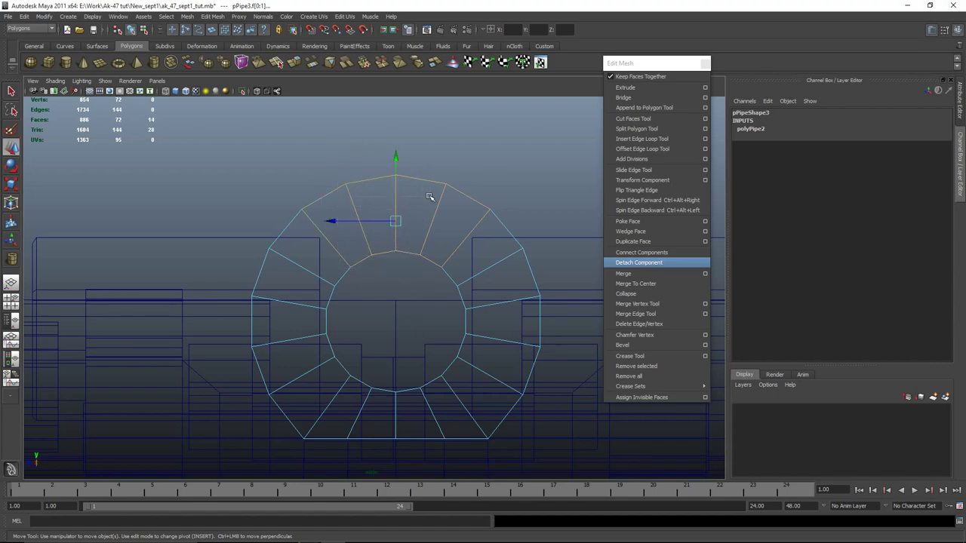
pyautogui.press('Delete')
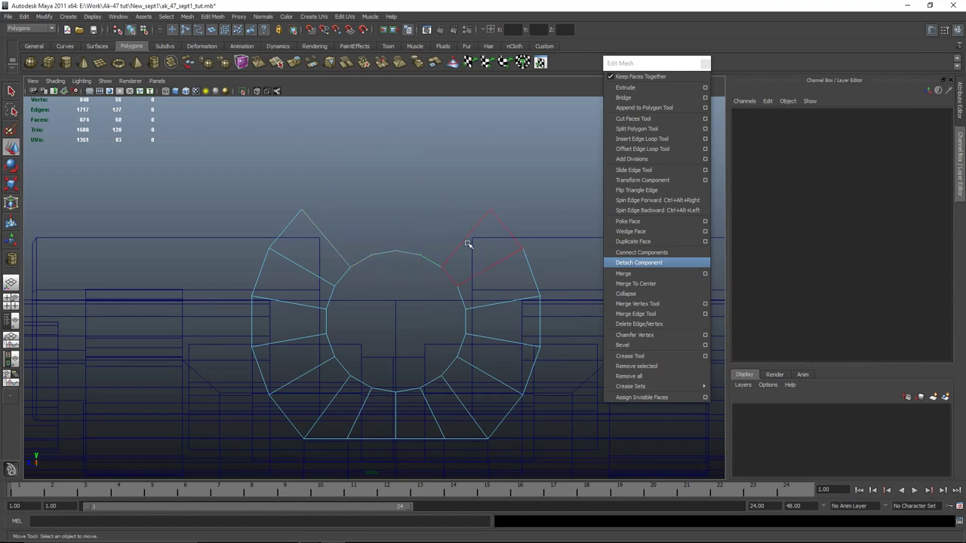
pyautogui.moveTo(426, 290); pyautogui.dragTo(429, 291)
pyautogui.press('Delete')
# Step: Cap one open cut end of the ring with Fill Hole
pyautogui.press('space')
pyautogui.press('space')
pyautogui.keyDown('alt'); pyautogui.moveTo(539, 197); pyautogui.dragTo(342, 300); pyautogui.keyUp('alt')
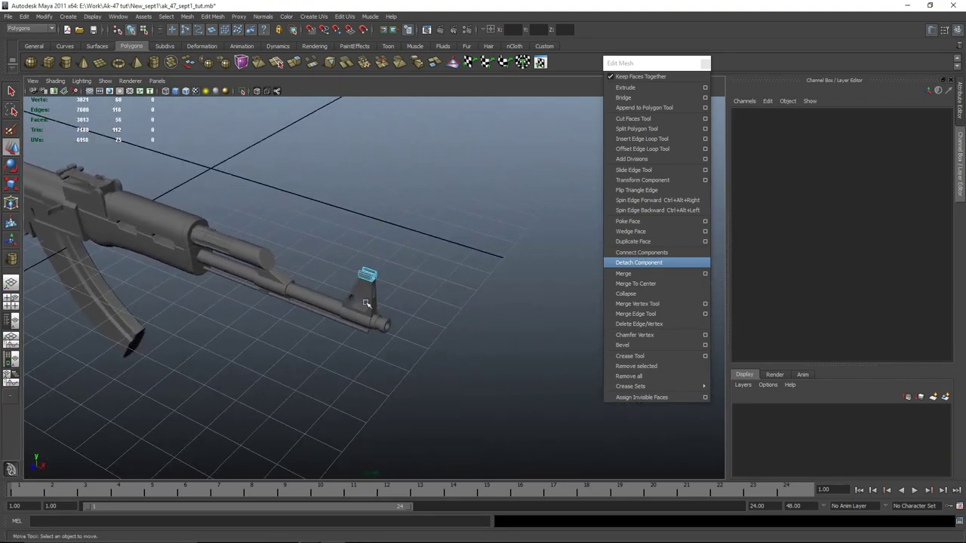
pyautogui.scroll(8, 386, 272)
pyautogui.scroll(-2, 386, 284)
pyautogui.keyDown('alt'); pyautogui.moveTo(386, 284); pyautogui.dragTo(412, 297, button='middle'); pyautogui.keyUp('alt')
pyautogui.moveTo(364, 290); pyautogui.dragTo(362, 264, button='right')
pyautogui.moveTo(362, 265)
pyautogui.keyDown('alt'); pyautogui.mouseDown()
pyautogui.moveTo(309, 289)
pyautogui.moveTo(520, 400)
pyautogui.mouseUp(); pyautogui.keyUp('alt')
pyautogui.keyDown('alt'); pyautogui.moveTo(310, 317); pyautogui.dragTo(442, 427, button='middle'); pyautogui.keyUp('alt')
pyautogui.scroll(1, 420, 379)
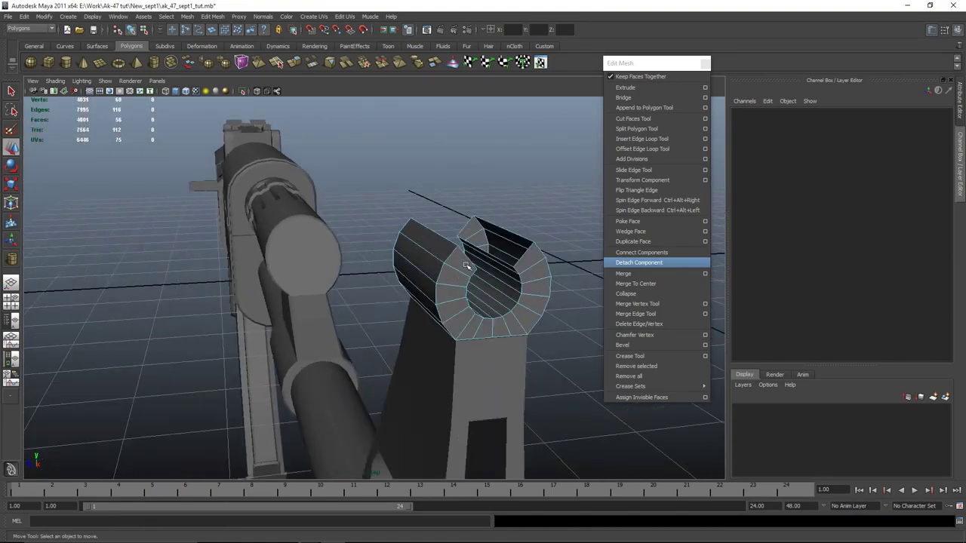
pyautogui.click(486, 218)
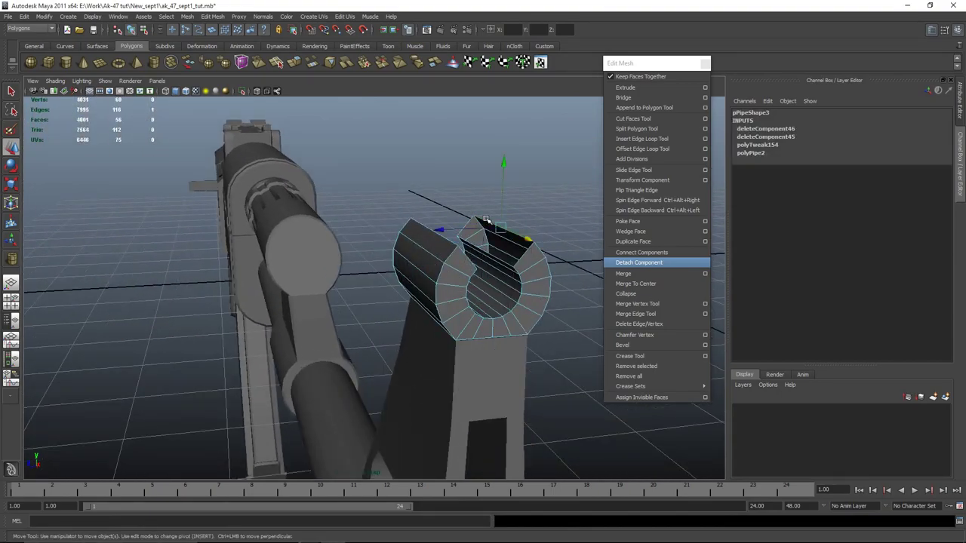
pyautogui.click(189, 17)
pyautogui.click(229, 176)
# Step: Repeat Fill Hole on the opposite open cut end of the ring
pyautogui.keyDown('alt'); pyautogui.moveTo(445, 211); pyautogui.dragTo(377, 206); pyautogui.keyUp('alt')
pyautogui.keyDown('alt'); pyautogui.moveTo(377, 206); pyautogui.dragTo(552, 184, button='middle'); pyautogui.keyUp('alt')
pyautogui.doubleClick(210, 292)
pyautogui.press('g')
# Step: Scale the ring's inner edge loops at both ends uniformly by about 1.5 to thin its wall
pyautogui.keyDown('alt'); pyautogui.moveTo(334, 311); pyautogui.dragTo(474, 302); pyautogui.keyUp('alt')
pyautogui.keyDown('alt'); pyautogui.moveTo(474, 302); pyautogui.dragTo(223, 484, button='middle'); pyautogui.keyUp('alt')
pyautogui.keyDown('alt'); pyautogui.moveTo(223, 484); pyautogui.dragTo(321, 343); pyautogui.keyUp('alt')
pyautogui.keyDown('alt'); pyautogui.moveTo(321, 343); pyautogui.dragTo(332, 430, button='middle'); pyautogui.keyUp('alt')
pyautogui.keyDown('alt'); pyautogui.moveTo(332, 430); pyautogui.dragTo(300, 384); pyautogui.keyUp('alt')
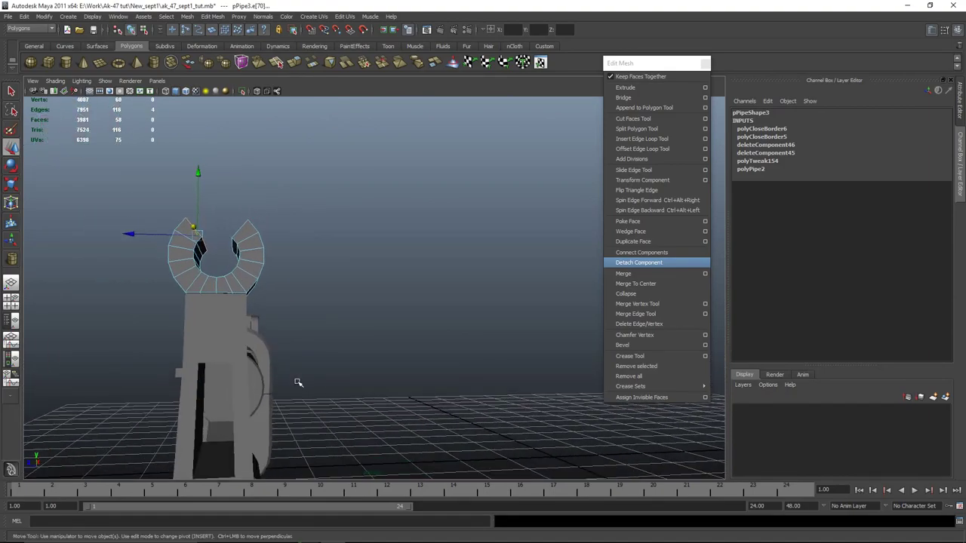
pyautogui.doubleClick(240, 255)
pyautogui.keyDown('alt'); pyautogui.moveTo(240, 254); pyautogui.dragTo(400, 352); pyautogui.keyUp('alt')
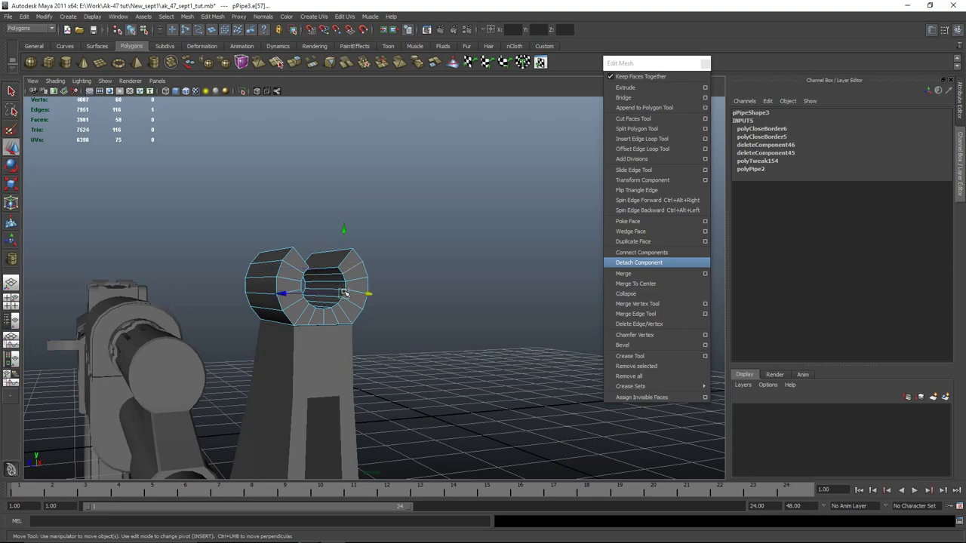
pyautogui.doubleClick(344, 292)
pyautogui.keyDown('alt'); pyautogui.moveTo(344, 293); pyautogui.dragTo(401, 338); pyautogui.keyUp('alt')
pyautogui.keyDown('alt'); pyautogui.moveTo(401, 339); pyautogui.dragTo(124, 309, button='middle'); pyautogui.keyUp('alt')
pyautogui.keyDown('alt'); pyautogui.moveTo(125, 310); pyautogui.dragTo(297, 258); pyautogui.keyUp('alt')
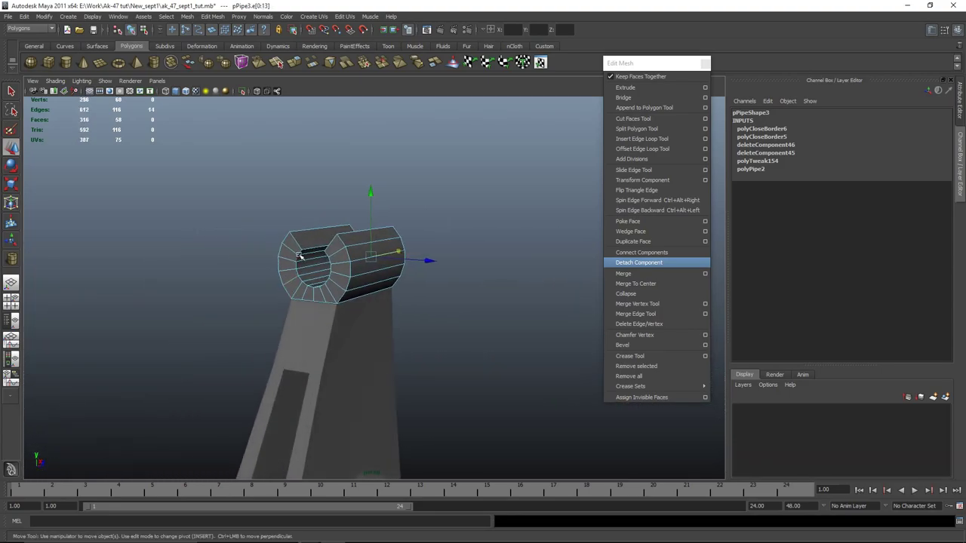
pyautogui.keyDown('shift'); pyautogui.doubleClick(298, 252); pyautogui.keyUp('shift')
pyautogui.press('space')
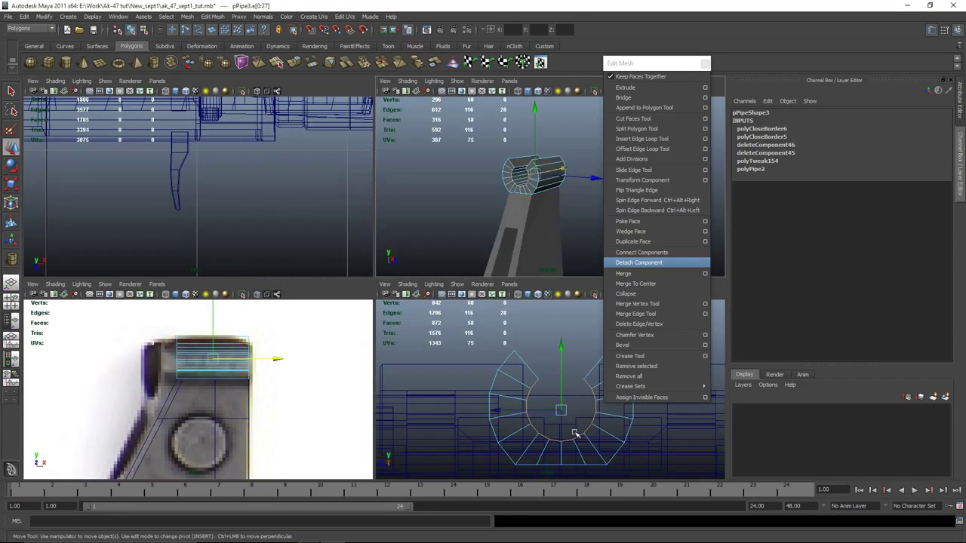
pyautogui.press('space')
pyautogui.press('r')
pyautogui.moveTo(404, 330); pyautogui.dragTo(434, 324)
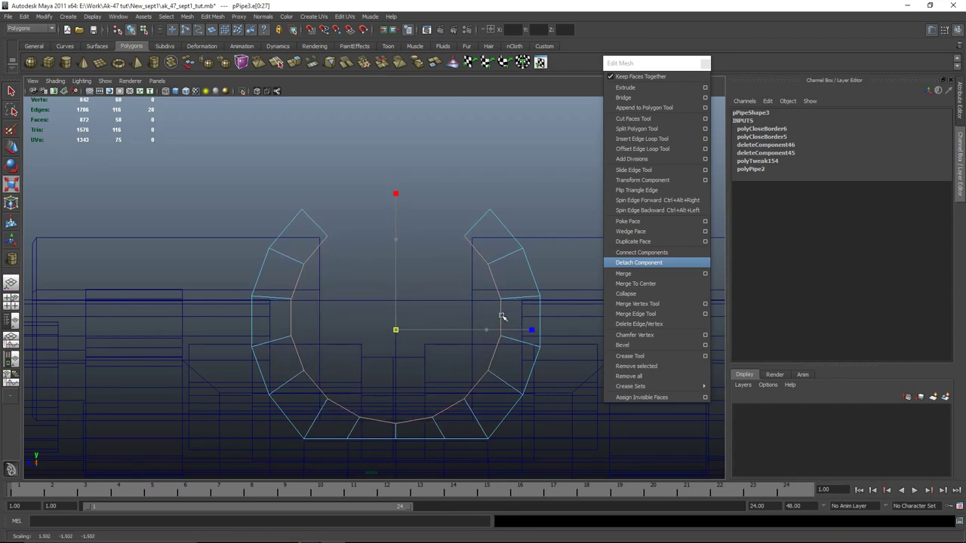
# Step: Snap the inner loop vertices protruding at both ends back in line with the ring's outer end edges
pyautogui.press('space')
pyautogui.press('space')
pyautogui.moveTo(496, 212)
pyautogui.keyDown('alt'); pyautogui.mouseDown()
pyautogui.moveTo(490, 241)
pyautogui.moveTo(362, 256)
pyautogui.moveTo(396, 351)
pyautogui.mouseUp(); pyautogui.keyUp('alt')
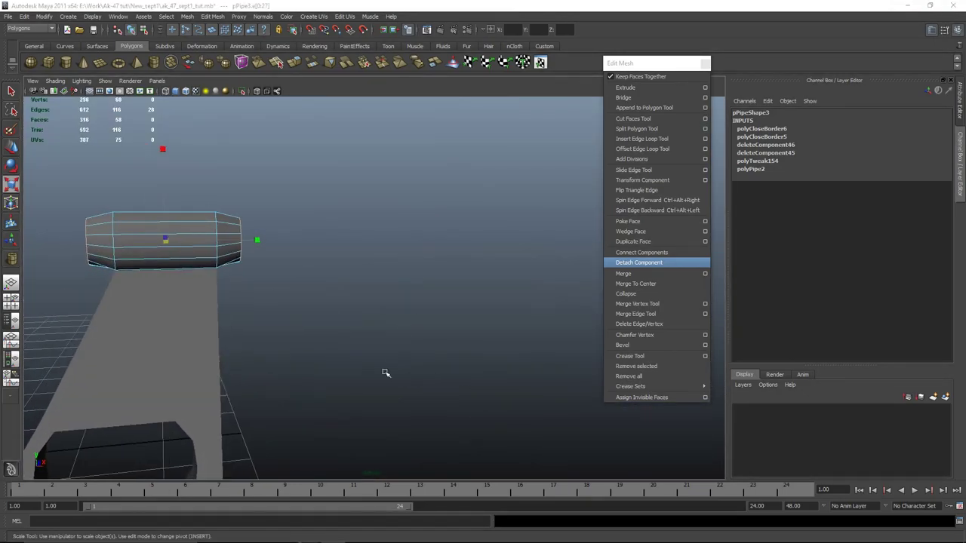
pyautogui.press('space')
pyautogui.press('space')
pyautogui.keyDown('alt'); pyautogui.moveTo(546, 170); pyautogui.dragTo(479, 179, button='middle'); pyautogui.keyUp('alt')
pyautogui.moveTo(447, 214); pyautogui.dragTo(385, 212, button='right')
pyautogui.moveTo(518, 127); pyautogui.dragTo(427, 370)
pyautogui.press('w')
pyautogui.moveTo(510, 233); pyautogui.dragTo(401, 206)
pyautogui.press('v')
pyautogui.moveTo(190, 171); pyautogui.dragTo(245, 293)
pyautogui.press('v')
pyautogui.moveTo(291, 233)
pyautogui.mouseDown()
pyautogui.moveTo(272, 237)
pyautogui.moveTo(282, 236)
pyautogui.mouseUp()
# Step: Return the ring to object mode and examine its thinned wall on the front sight from several angles
pyautogui.press('space')
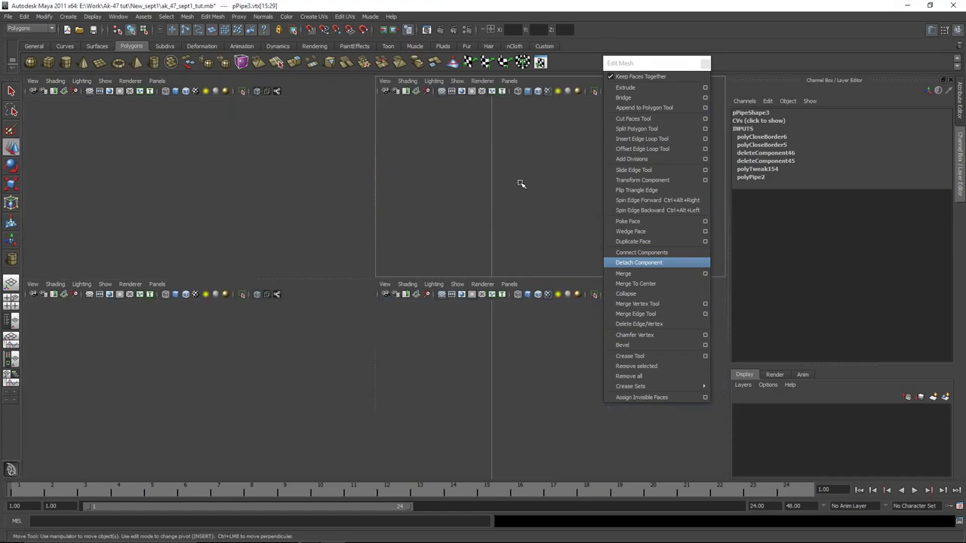
pyautogui.press('space')
pyautogui.click(424, 237)
pyautogui.keyDown('alt'); pyautogui.moveTo(424, 236); pyautogui.dragTo(370, 261); pyautogui.keyUp('alt')
pyautogui.moveTo(435, 217); pyautogui.dragTo(476, 205, button='right')
pyautogui.scroll(-4, 478, 257)
pyautogui.keyDown('alt'); pyautogui.moveTo(479, 279); pyautogui.dragTo(362, 288); pyautogui.keyUp('alt')
pyautogui.scroll(4, 300, 289)
pyautogui.scroll(3, 340, 290)
pyautogui.click(384, 220)
# Step: Spread the ring's two upper tips apart by scaling their vertices with soft selection at a falloff radius of 0.20
pyautogui.press('space')
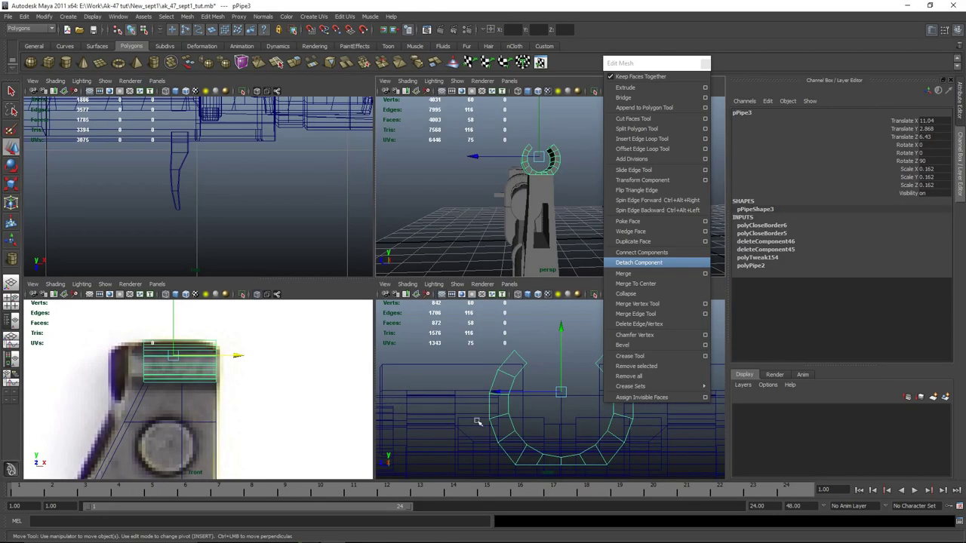
pyautogui.press('space')
pyautogui.moveTo(318, 221); pyautogui.dragTo(282, 218, button='right')
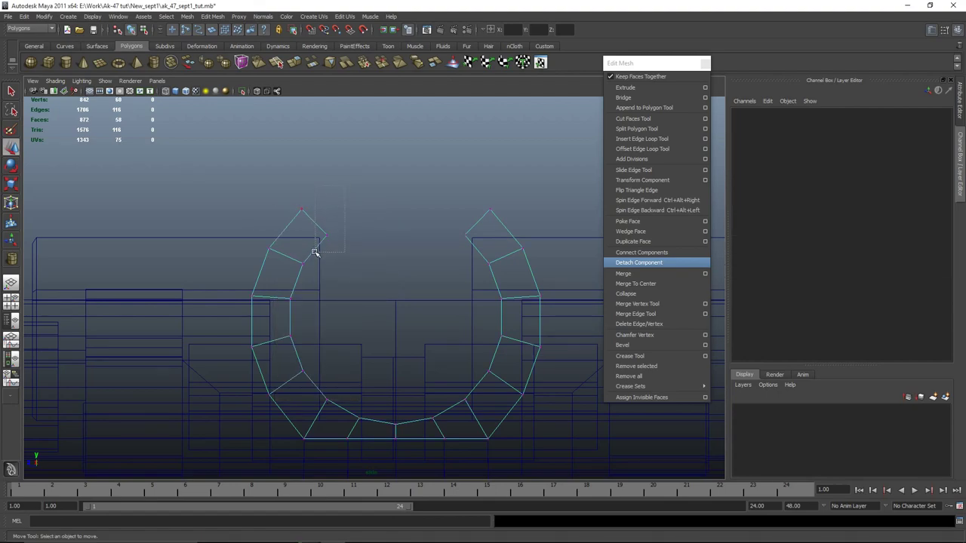
pyautogui.moveTo(315, 253); pyautogui.dragTo(316, 252)
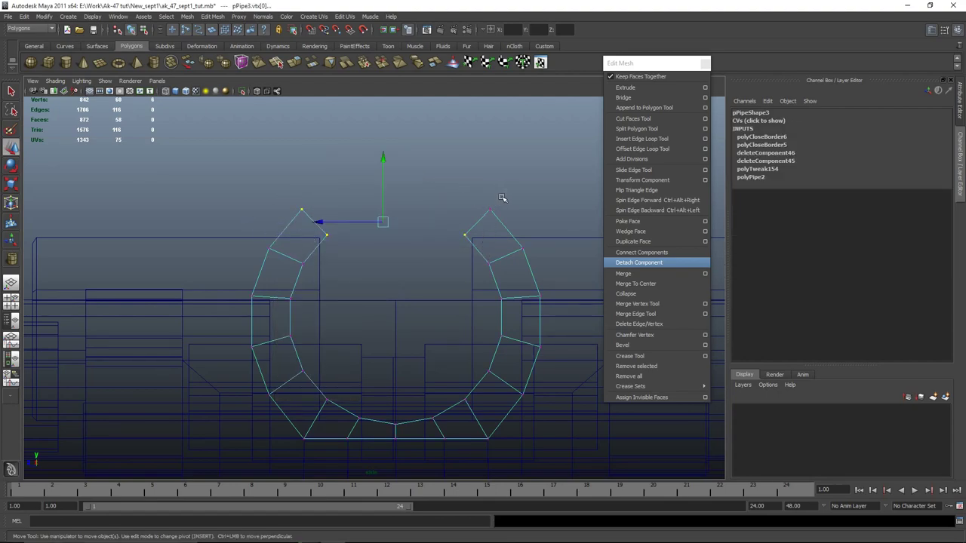
pyautogui.press('r')
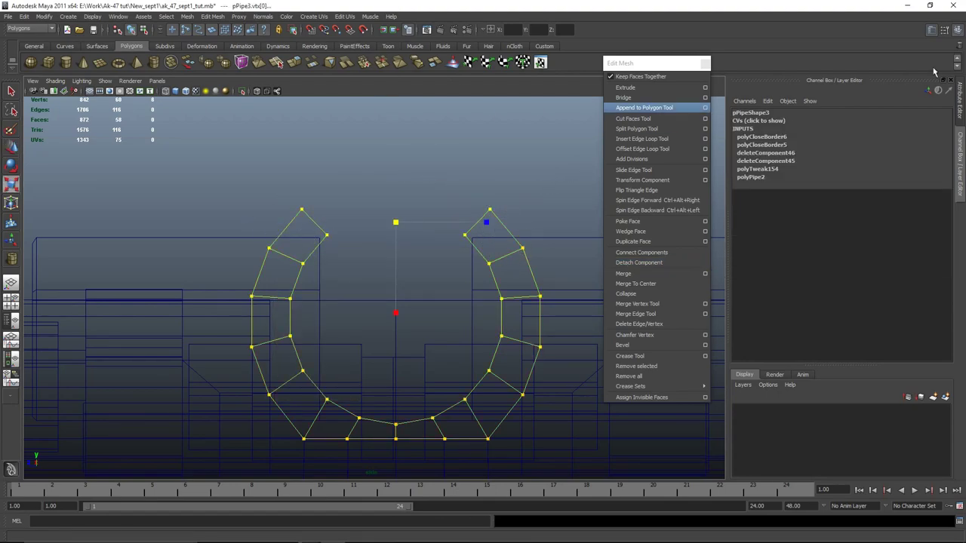
pyautogui.click(944, 29)
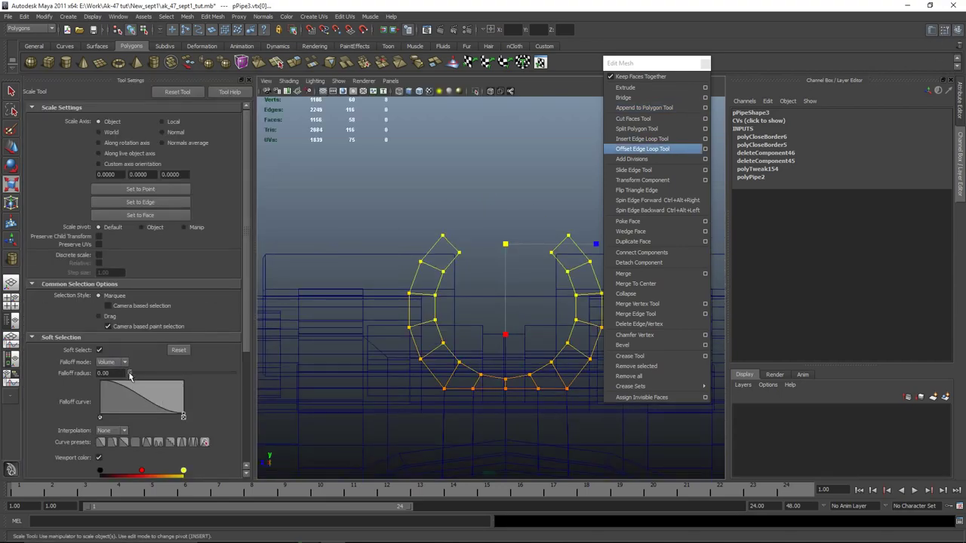
pyautogui.press('Return')
pyautogui.hotkey('alt', 'space')
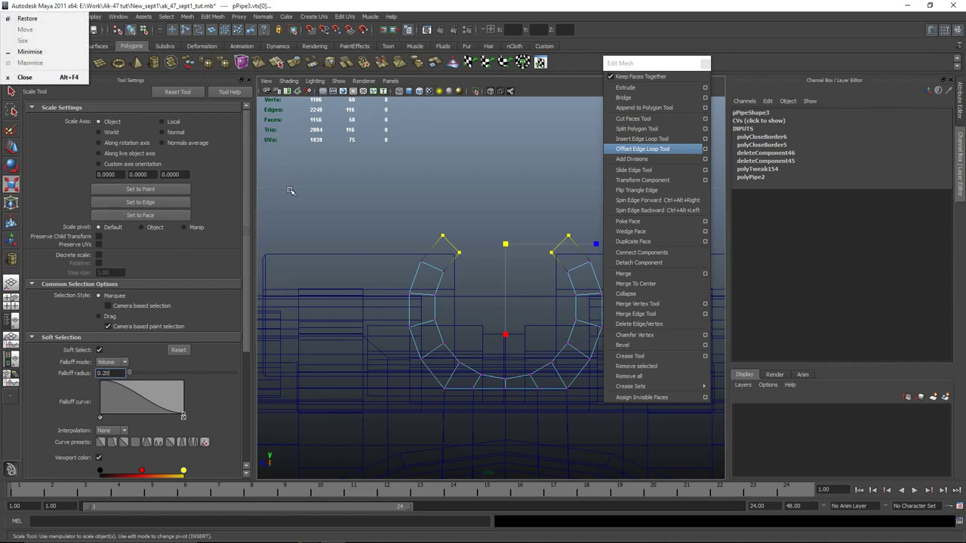
pyautogui.keyDown('alt'); pyautogui.moveTo(315, 194); pyautogui.dragTo(259, 185, button='middle'); pyautogui.keyUp('alt')
pyautogui.moveTo(544, 236); pyautogui.dragTo(556, 233)
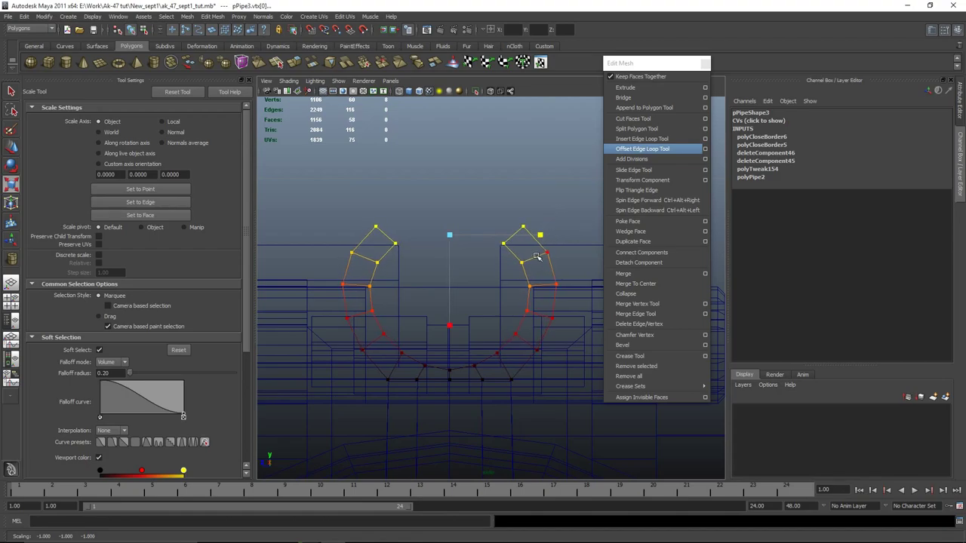
# Step: Return to object mode, deselect the ring, close the tool settings and examine the front sight from several angles
pyautogui.press('space')
pyautogui.press('space')
pyautogui.keyDown('alt'); pyautogui.moveTo(541, 219); pyautogui.dragTo(534, 297); pyautogui.keyUp('alt')
pyautogui.rightClick(517, 224)
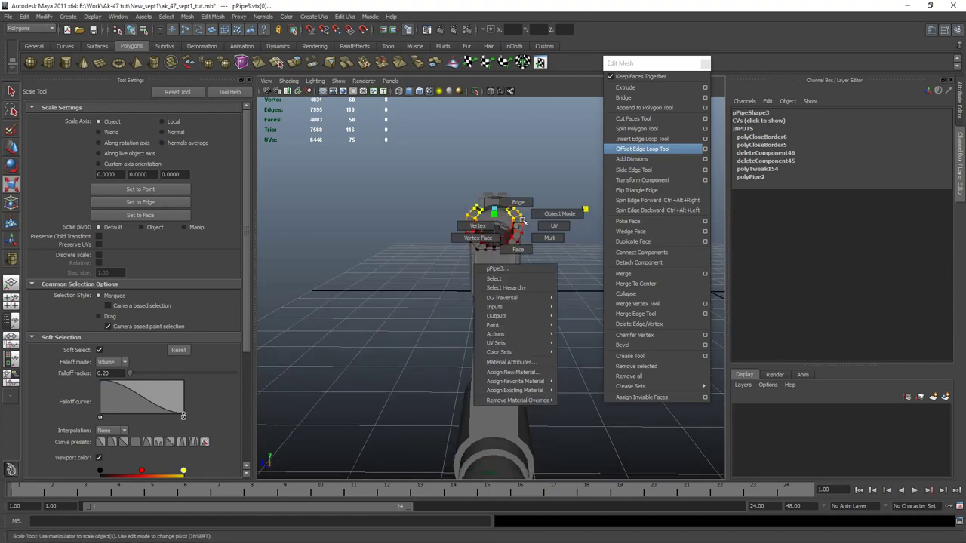
pyautogui.moveTo(517, 225); pyautogui.dragTo(559, 215, button='right')
pyautogui.click(558, 311)
pyautogui.keyDown('alt'); pyautogui.moveTo(445, 302); pyautogui.dragTo(608, 305); pyautogui.keyUp('alt')
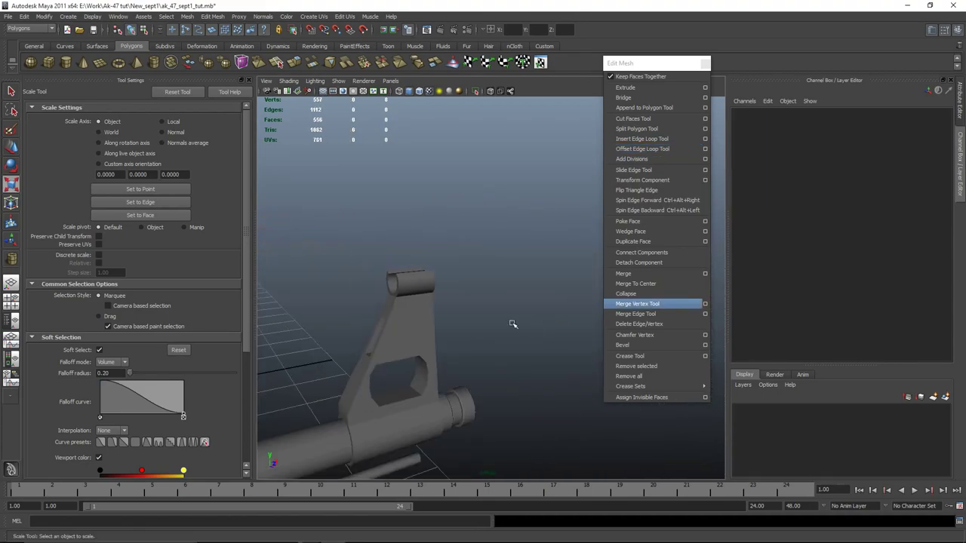
pyautogui.click(249, 79)
pyautogui.keyDown('alt'); pyautogui.moveTo(382, 222); pyautogui.dragTo(370, 310); pyautogui.keyUp('alt')
pyautogui.scroll(3, 370, 305)
pyautogui.keyDown('alt'); pyautogui.moveTo(376, 277); pyautogui.dragTo(358, 337, button='middle'); pyautogui.keyUp('alt')
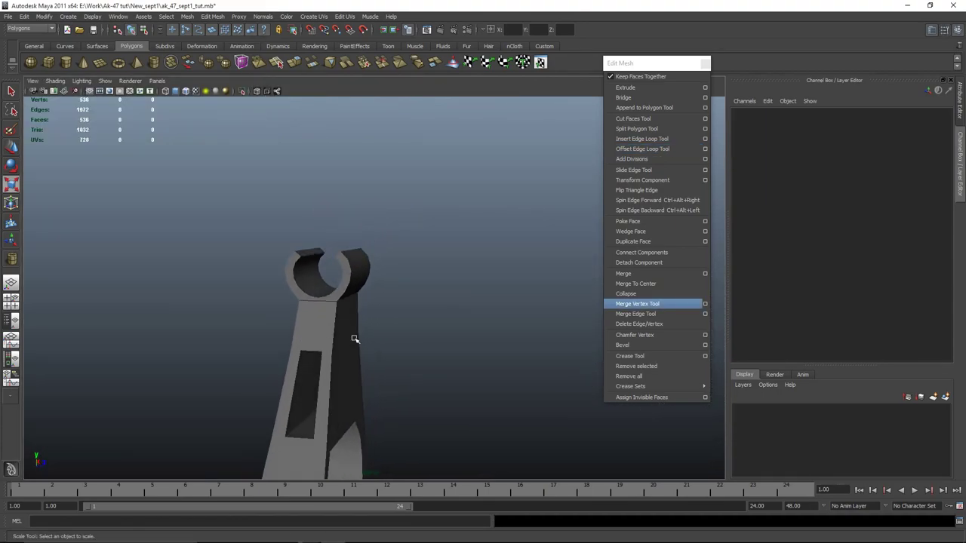
pyautogui.keyDown('alt'); pyautogui.moveTo(358, 336); pyautogui.dragTo(339, 329); pyautogui.keyUp('alt')
# Step: Isolate the tapered sight base and delete the four faces capping its top
pyautogui.click(333, 321)
pyautogui.keyDown('alt'); pyautogui.moveTo(333, 321); pyautogui.dragTo(415, 330, button='right'); pyautogui.keyUp('alt')
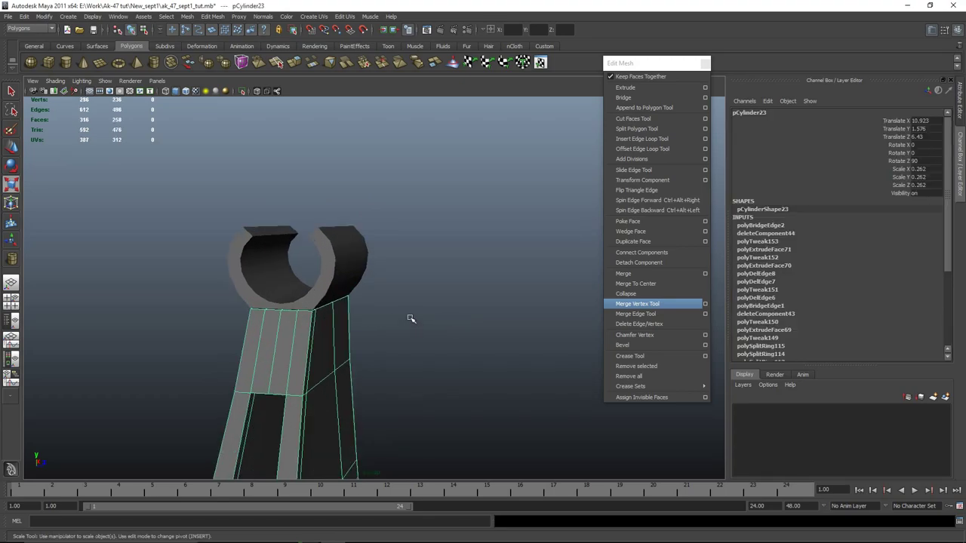
pyautogui.hotkey('shift', 'i')
pyautogui.scroll(4, 336, 322)
pyautogui.press('space')
pyautogui.press('space')
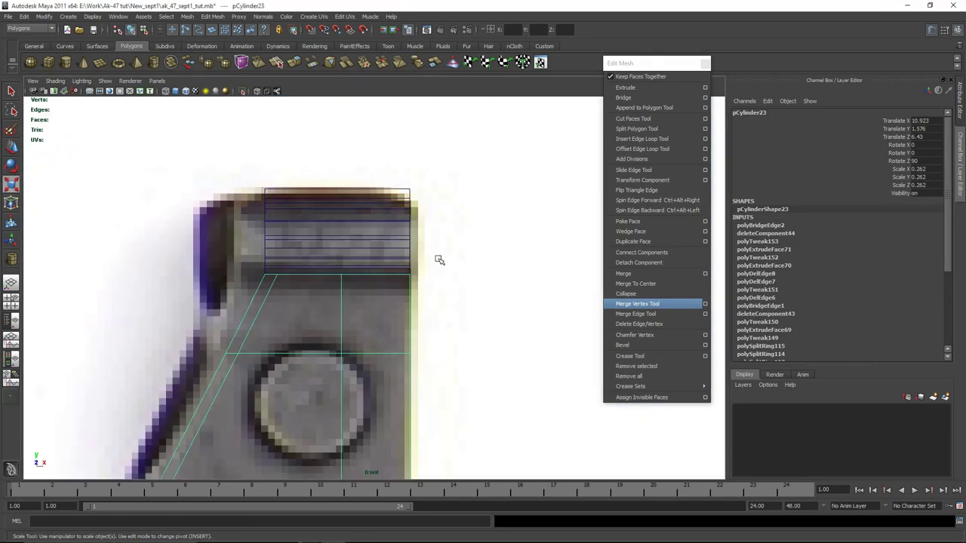
pyautogui.moveTo(440, 304); pyautogui.dragTo(421, 302, button='right')
pyautogui.moveTo(469, 308); pyautogui.dragTo(189, 260)
pyautogui.keyDown('ctrl'); pyautogui.moveTo(161, 315); pyautogui.dragTo(457, 316); pyautogui.keyUp('ctrl')
pyautogui.moveTo(364, 314); pyautogui.dragTo(442, 290, button='right')
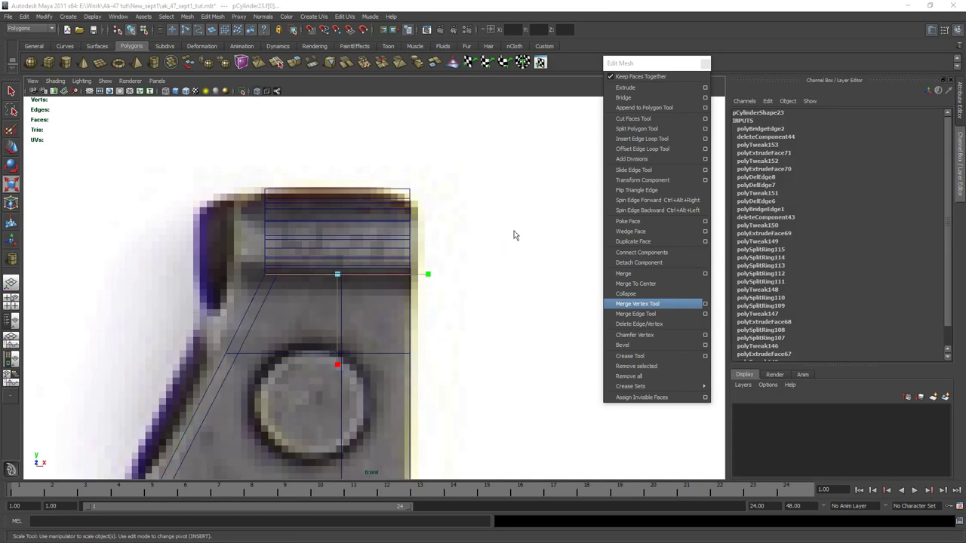
pyautogui.press('space')
pyautogui.press('space')
pyautogui.click(371, 305)
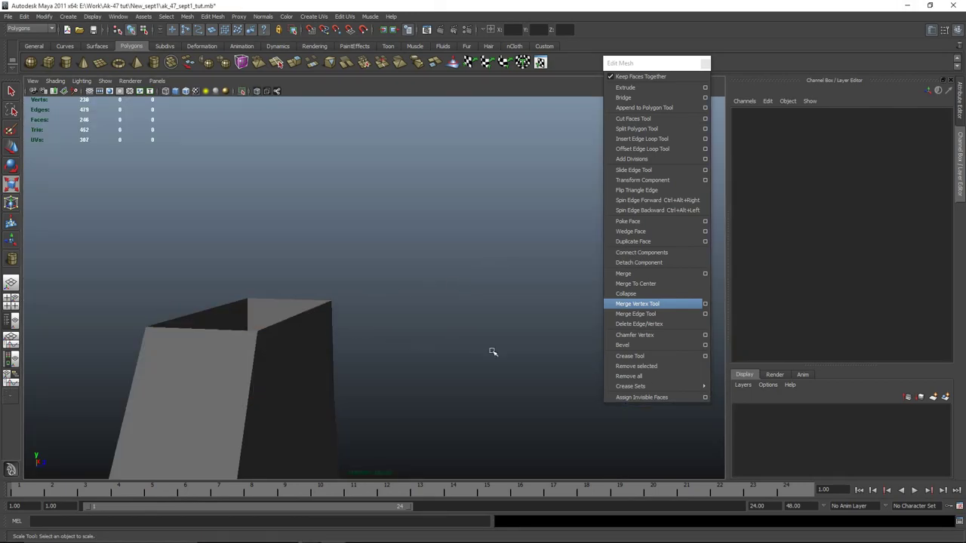
# Step: Bring the ring back into view and delete the four flat faces on its underside where it meets the base
pyautogui.hotkey('ctrl', 'shift', 'h')
pyautogui.click(332, 288)
pyautogui.press('space')
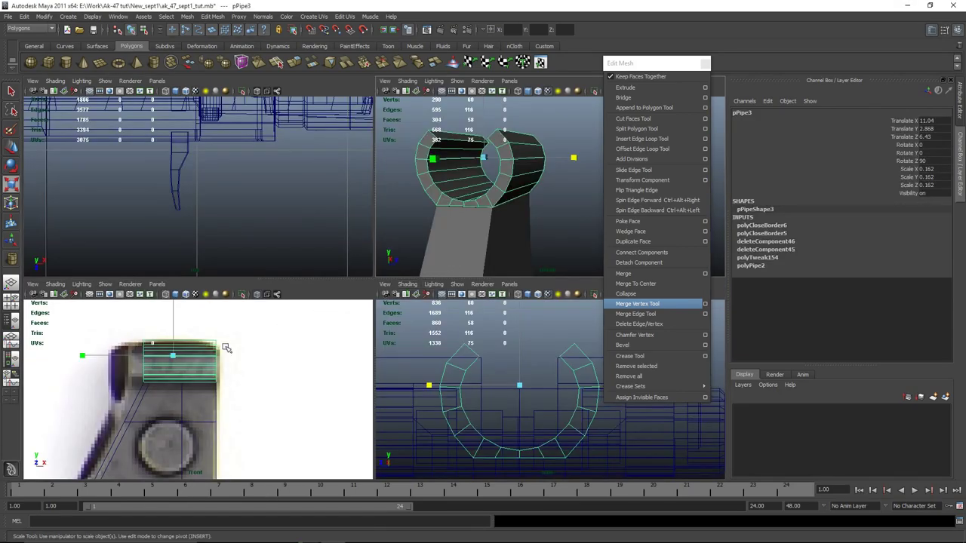
pyautogui.press('space')
pyautogui.moveTo(336, 261); pyautogui.dragTo(341, 288, button='right')
pyautogui.scroll(2, 350, 299)
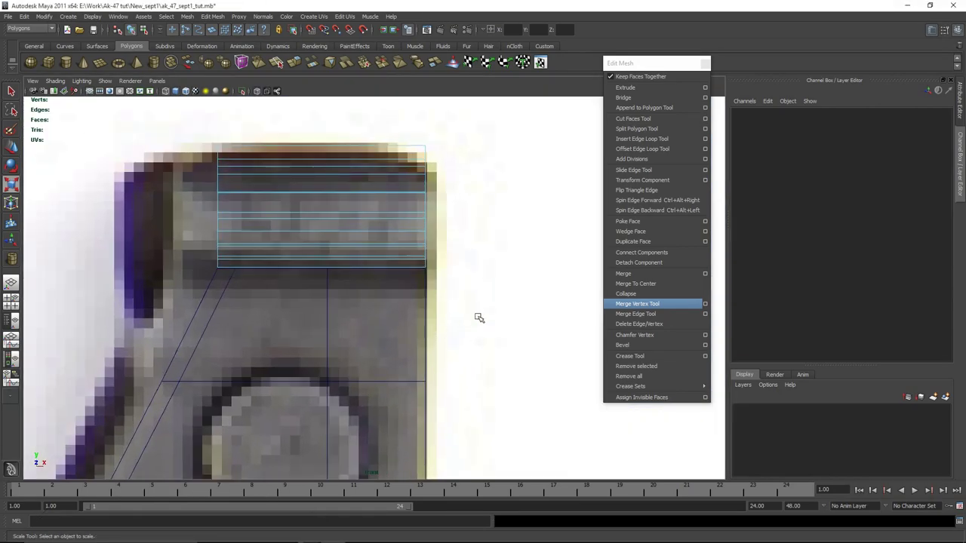
pyautogui.moveTo(281, 282); pyautogui.dragTo(264, 275)
pyautogui.moveTo(144, 121); pyautogui.dragTo(332, 202)
pyautogui.moveTo(334, 202); pyautogui.dragTo(332, 225, button='right')
pyautogui.moveTo(155, 118); pyautogui.dragTo(515, 344)
pyautogui.keyDown('ctrl'); pyautogui.moveTo(117, 103); pyautogui.dragTo(507, 264); pyautogui.keyUp('ctrl')
pyautogui.press('space')
pyautogui.press('space')
pyautogui.keyDown('alt'); pyautogui.moveTo(533, 208); pyautogui.dragTo(546, 206); pyautogui.keyUp('alt')
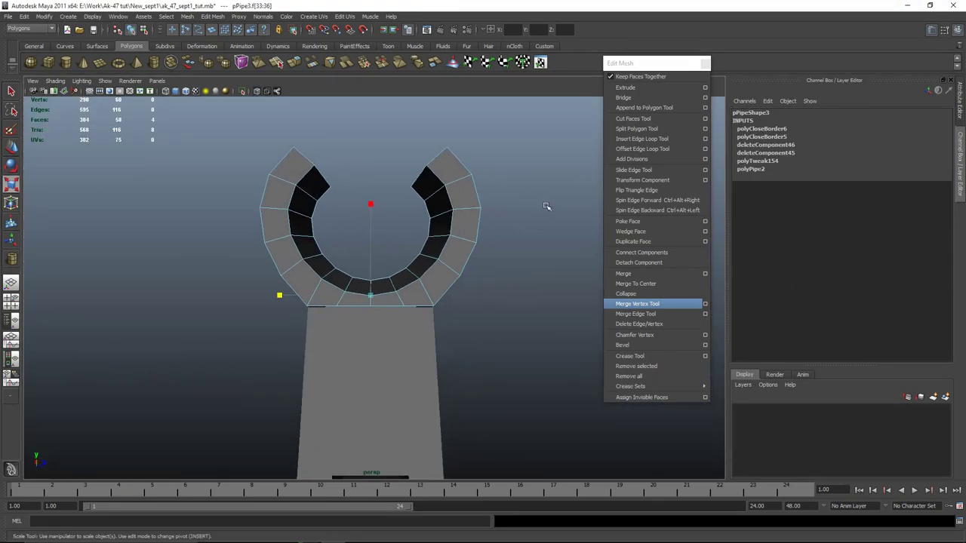
pyautogui.press('4')
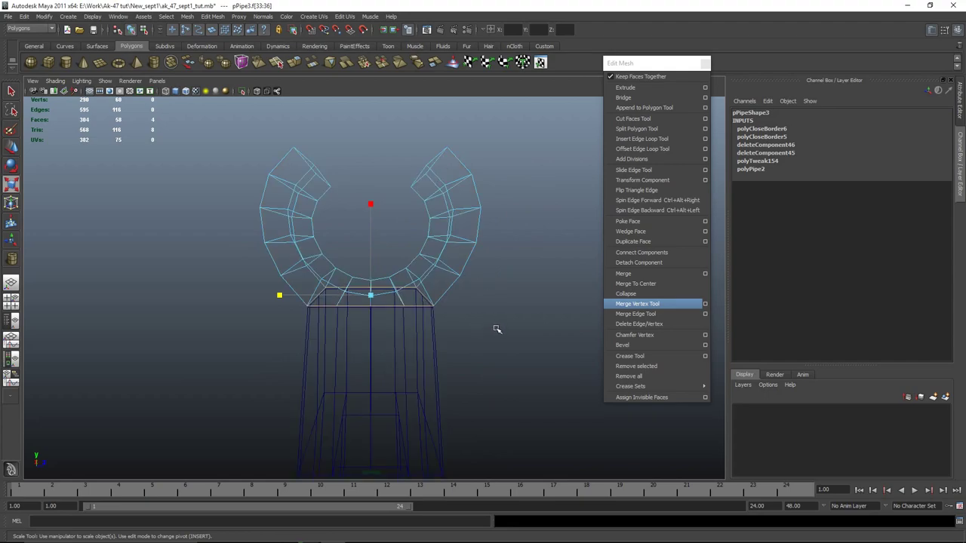
pyautogui.press('5')
pyautogui.press('Delete')
# Step: Return to object mode and combine the ring and the tapered base into one mesh
pyautogui.moveTo(431, 243); pyautogui.dragTo(466, 219, button='right')
pyautogui.keyDown('alt'); pyautogui.moveTo(509, 277); pyautogui.dragTo(276, 300); pyautogui.keyUp('alt')
pyautogui.click(255, 297)
pyautogui.keyDown('shift'); pyautogui.click(283, 240); pyautogui.keyUp('shift')
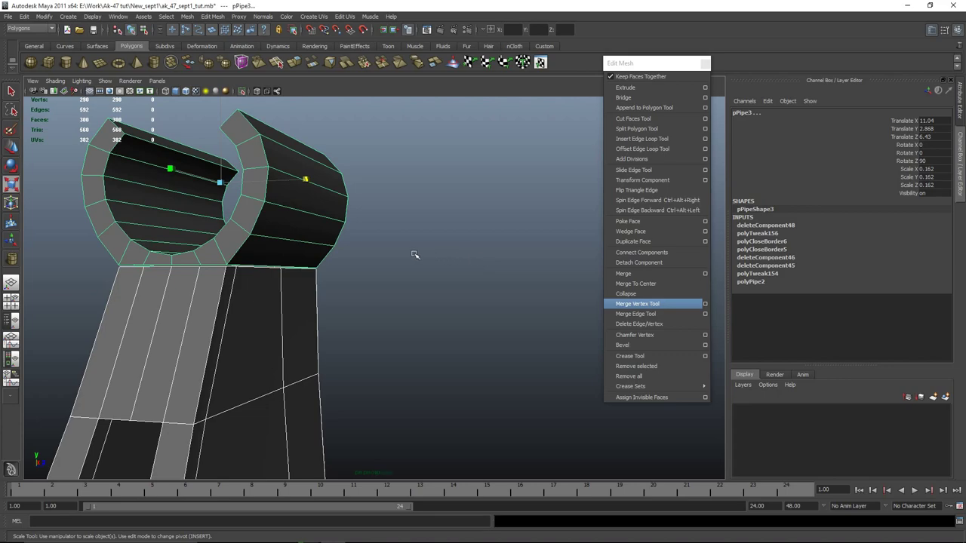
pyautogui.click(187, 16)
pyautogui.click(199, 34)
# Step: Merge the ring's bottom vertices onto the matching top vertices of the base along one end, undoing the wrong merge
pyautogui.scroll(5, 385, 320)
pyautogui.keyDown('alt'); pyautogui.moveTo(294, 316); pyautogui.dragTo(415, 331); pyautogui.keyUp('alt')
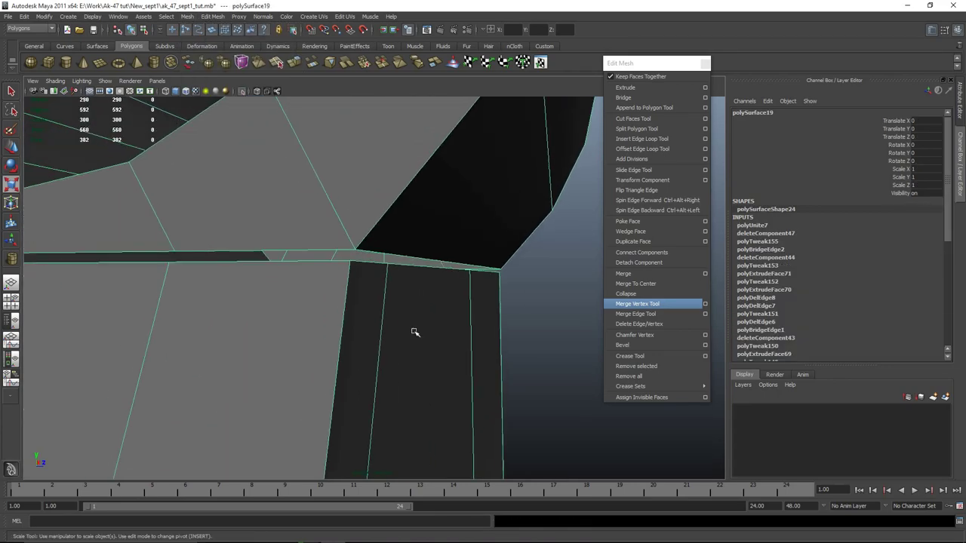
pyautogui.click(673, 304)
pyautogui.moveTo(347, 263); pyautogui.dragTo(349, 262)
pyautogui.keyDown('alt'); pyautogui.moveTo(348, 263); pyautogui.dragTo(347, 295); pyautogui.keyUp('alt')
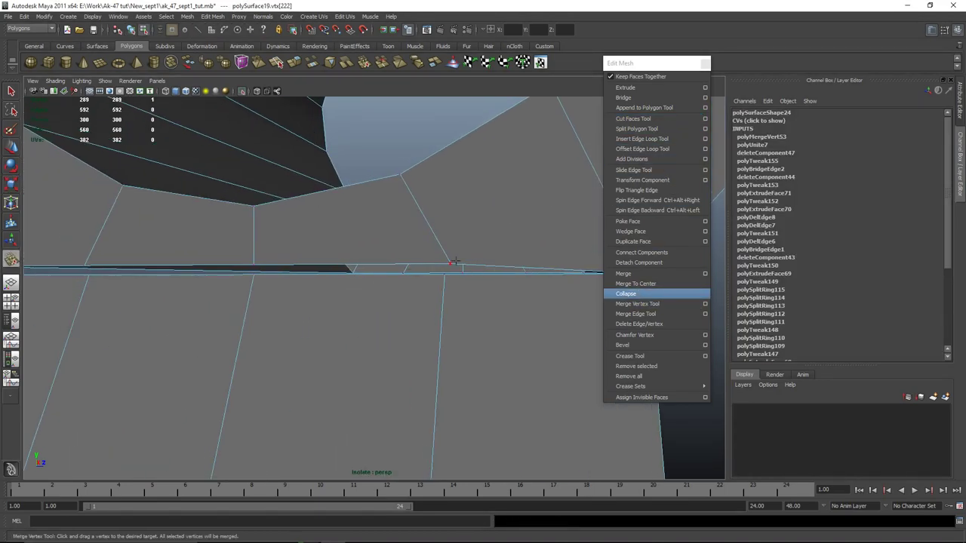
pyautogui.moveTo(445, 276); pyautogui.dragTo(444, 275)
pyautogui.moveTo(253, 264); pyautogui.dragTo(372, 305)
pyautogui.moveTo(350, 231); pyautogui.dragTo(350, 244)
pyautogui.hotkey('ctrl', 'z')
pyautogui.hotkey('ctrl', 'z')
pyautogui.keyDown('alt'); pyautogui.moveTo(382, 299); pyautogui.dragTo(407, 334); pyautogui.keyUp('alt')
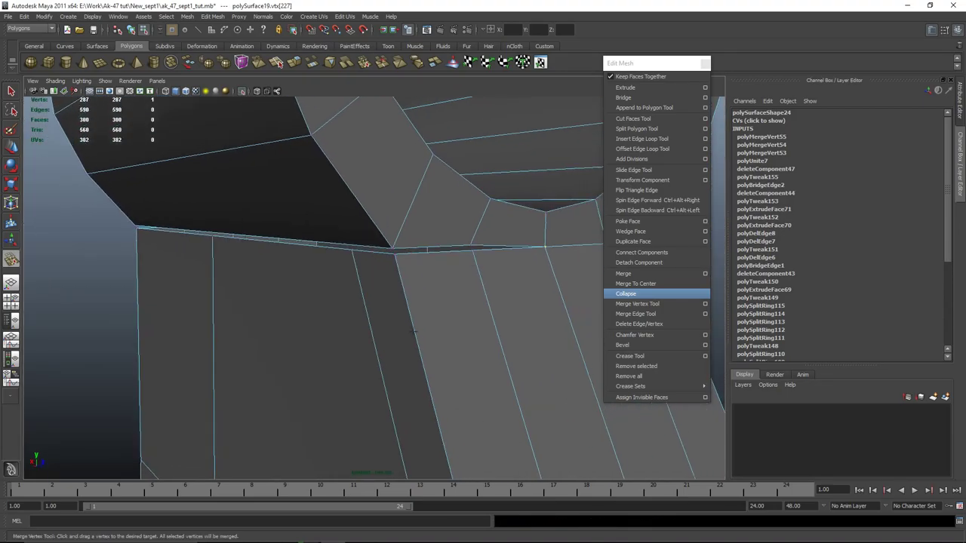
# Step: Merge the ring's two remaining bottom vertices on the same end, including the corner, onto the base
pyautogui.moveTo(462, 240); pyautogui.dragTo(471, 250)
pyautogui.moveTo(392, 248); pyautogui.dragTo(395, 255)
pyautogui.keyDown('alt'); pyautogui.moveTo(313, 283); pyautogui.dragTo(459, 287); pyautogui.keyUp('alt')
pyautogui.keyDown('alt'); pyautogui.moveTo(460, 286); pyautogui.dragTo(221, 339, button='middle'); pyautogui.keyUp('alt')
pyautogui.keyDown('alt'); pyautogui.moveTo(220, 341); pyautogui.dragTo(338, 235); pyautogui.keyUp('alt')
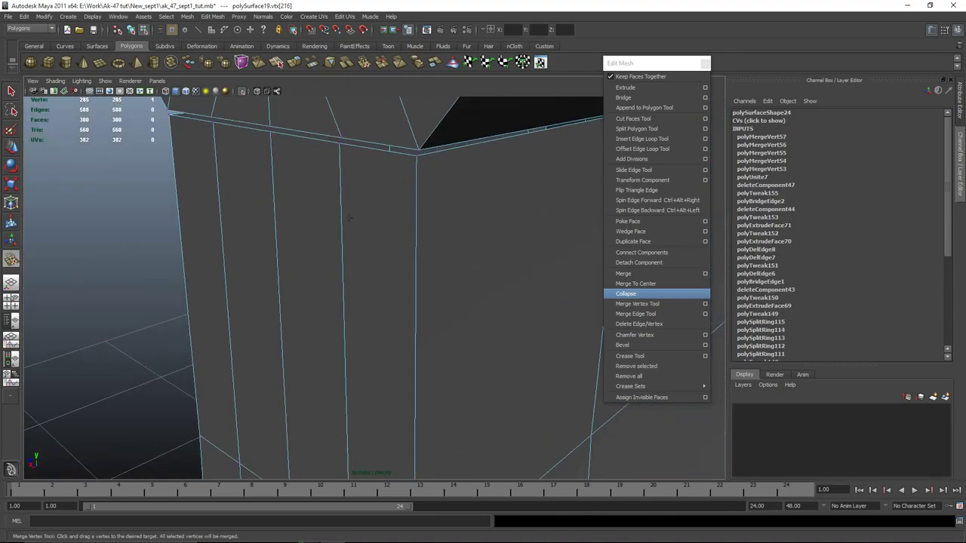
# Step: Merge the ring's bottom vertices at the opposite end onto the base's top edge, leave the merge tool and deselect
pyautogui.moveTo(419, 150); pyautogui.dragTo(496, 202)
pyautogui.moveTo(497, 160); pyautogui.dragTo(495, 165)
pyautogui.moveTo(418, 197); pyautogui.dragTo(417, 202)
pyautogui.keyDown('alt'); pyautogui.moveTo(360, 240); pyautogui.dragTo(414, 200); pyautogui.keyUp('alt')
pyautogui.moveTo(354, 198); pyautogui.dragTo(354, 204)
pyautogui.moveTo(255, 223); pyautogui.dragTo(257, 229)
pyautogui.scroll(-8, 306, 264)
pyautogui.keyDown('alt'); pyautogui.moveTo(317, 261); pyautogui.dragTo(430, 256); pyautogui.keyUp('alt')
pyautogui.press('w')
pyautogui.click(499, 320)
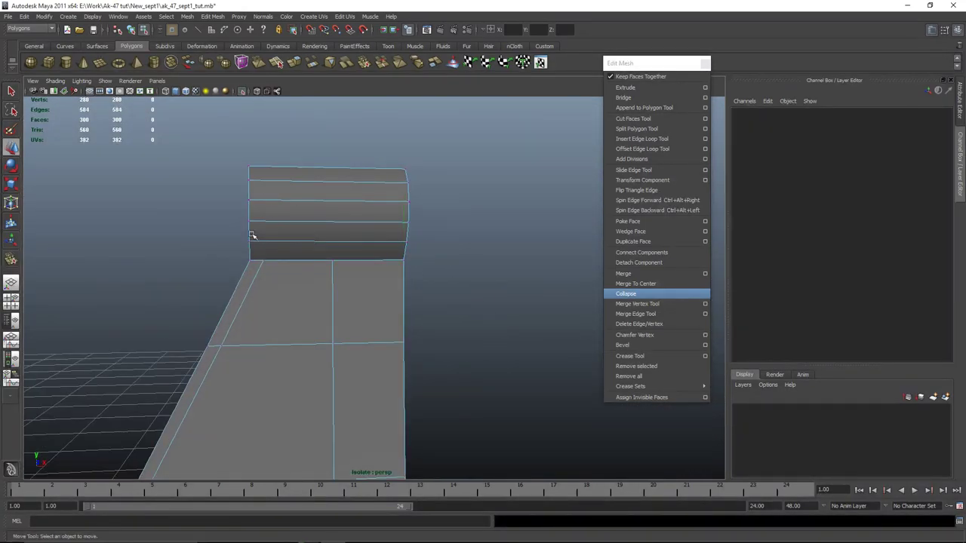
# Step: Try to shift the upper tip vertices at the ring's sloped-side end inward with soft selection
pyautogui.press('space')
pyautogui.press('space')
pyautogui.keyDown('alt'); pyautogui.moveTo(249, 293); pyautogui.dragTo(301, 324, button='middle'); pyautogui.keyUp('alt')
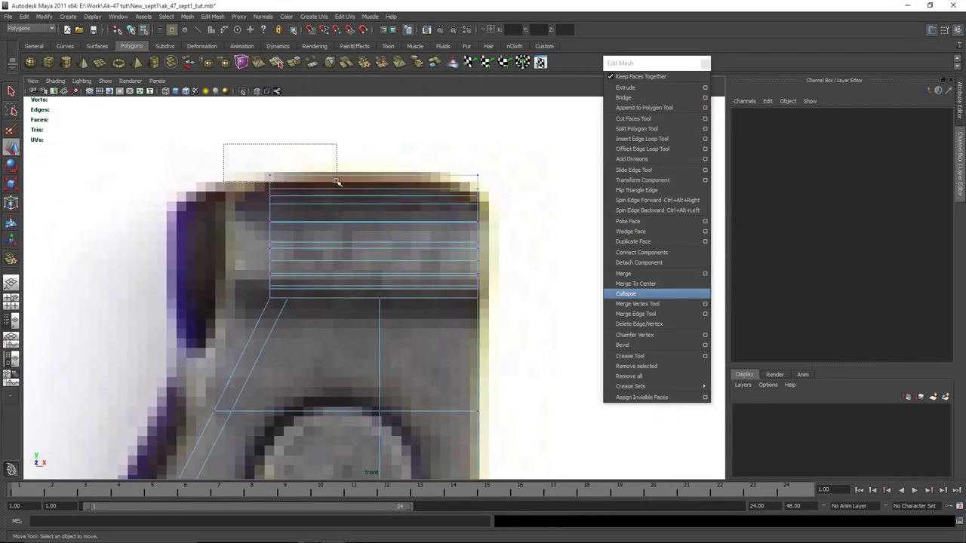
pyautogui.moveTo(336, 181); pyautogui.dragTo(337, 182)
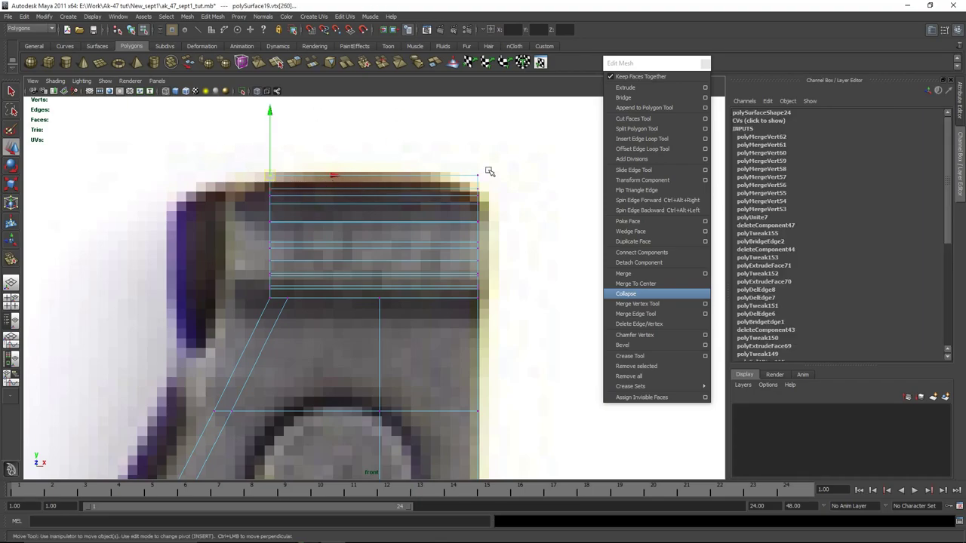
pyautogui.press('space')
pyautogui.press('space')
pyautogui.keyDown('alt'); pyautogui.moveTo(469, 202); pyautogui.dragTo(416, 241); pyautogui.keyUp('alt')
pyautogui.press('q')
pyautogui.keyDown('shift'); pyautogui.click(308, 189); pyautogui.keyUp('shift')
pyautogui.press('v')
pyautogui.press('b')
pyautogui.press('r')
pyautogui.press('w')
pyautogui.moveTo(319, 179); pyautogui.dragTo(322, 180)
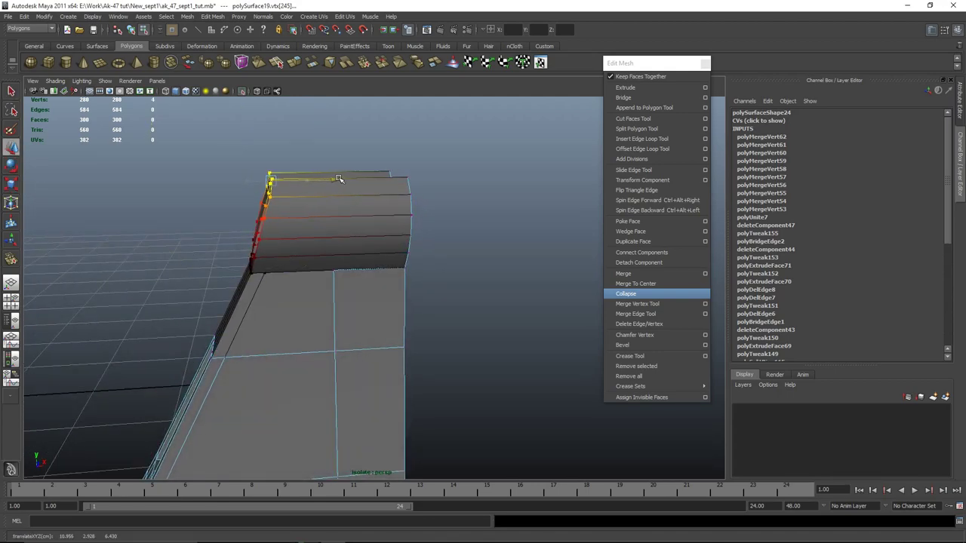
# Step: Try to rotate the soft-selected tip vertices to slant the ring's end, then deselect them
pyautogui.press('e')
pyautogui.moveTo(354, 140); pyautogui.dragTo(358, 148)
pyautogui.click(500, 185)
pyautogui.keyDown('alt'); pyautogui.moveTo(405, 237); pyautogui.dragTo(357, 223); pyautogui.keyUp('alt')
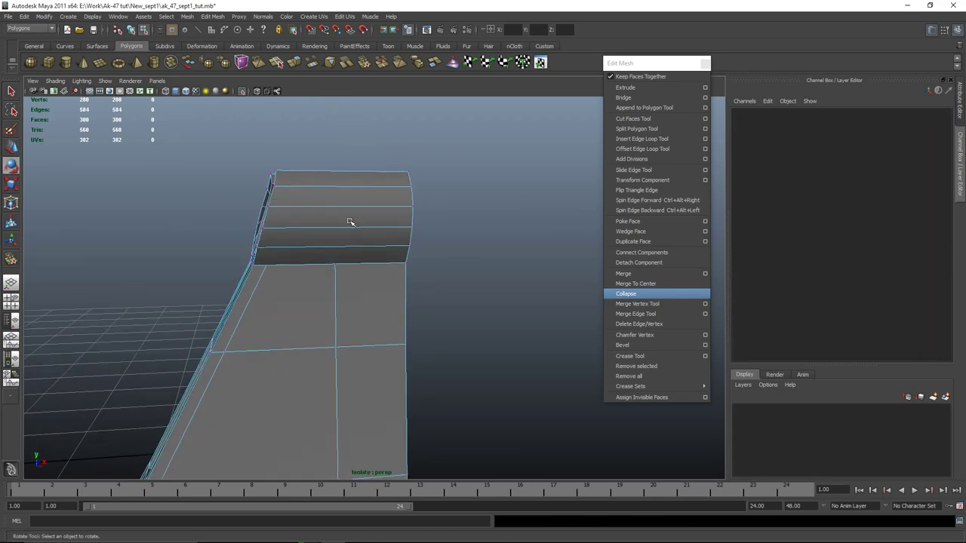
# Step: Compare the slanted ring with the reference image and undo the slant
pyautogui.press('space')
pyautogui.press('space')
pyautogui.press('space')
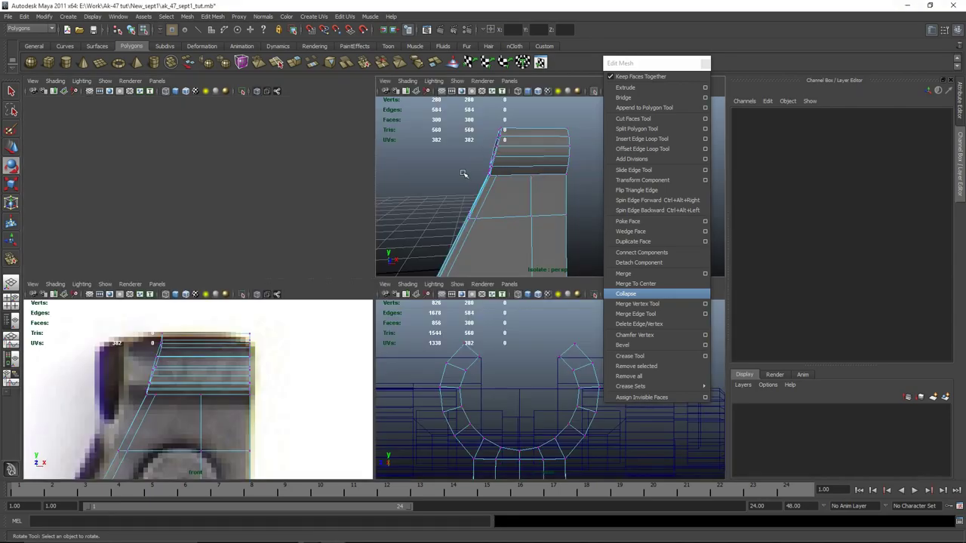
pyautogui.press('space')
pyautogui.moveTo(491, 218)
pyautogui.keyDown('alt'); pyautogui.mouseDown()
pyautogui.moveTo(453, 204)
pyautogui.moveTo(473, 221)
pyautogui.mouseUp(); pyautogui.keyUp('alt')
pyautogui.hotkey('ctrl', 'z')
pyautogui.hotkey('ctrl', 'z')
pyautogui.click(484, 233)
# Step: Return the combined front sight to object mode and show the rest of the rifle again
pyautogui.moveTo(303, 228); pyautogui.dragTo(332, 202, button='right')
pyautogui.scroll(-5, 392, 287)
pyautogui.keyDown('alt'); pyautogui.moveTo(392, 287); pyautogui.dragTo(377, 362); pyautogui.keyUp('alt')
pyautogui.scroll(-5, 503, 342)
pyautogui.keyDown('alt'); pyautogui.moveTo(377, 362); pyautogui.dragTo(482, 384, button='right'); pyautogui.keyUp('alt')
pyautogui.hotkey('ctrl', 'shift', 'h')
pyautogui.keyDown('alt'); pyautogui.moveTo(510, 415); pyautogui.dragTo(362, 370); pyautogui.keyUp('alt')
pyautogui.scroll(3, 362, 370)
pyautogui.keyDown('alt'); pyautogui.moveTo(323, 339); pyautogui.dragTo(339, 400); pyautogui.keyUp('alt')
pyautogui.click(66, 62)
pyautogui.moveTo(412, 348)
pyautogui.mouseDown()
pyautogui.moveTo(437, 357)
pyautogui.moveTo(423, 356)
pyautogui.mouseUp()
pyautogui.scroll(4, 424, 354)
pyautogui.keyDown('alt'); pyautogui.moveTo(472, 379); pyautogui.dragTo(377, 293, button='middle'); pyautogui.keyUp('alt')
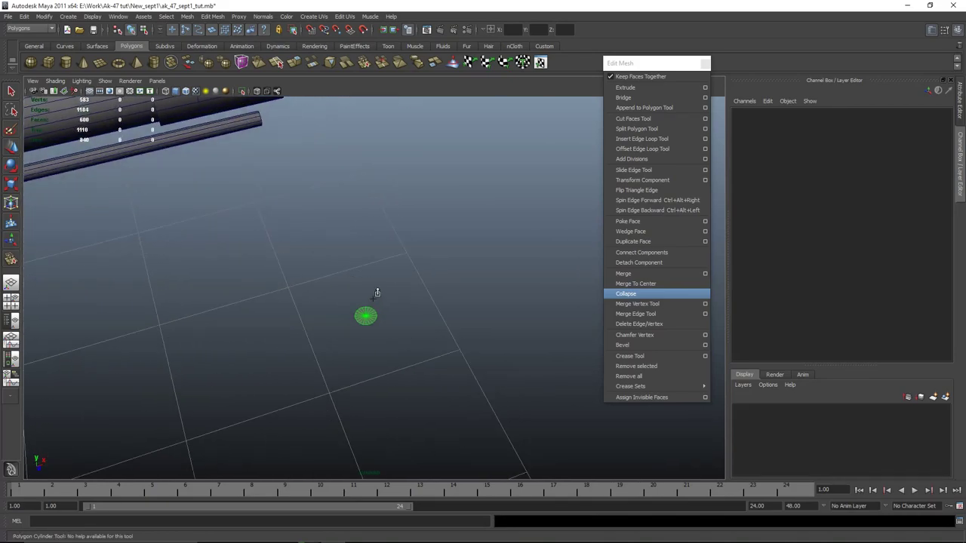
pyautogui.press('e')
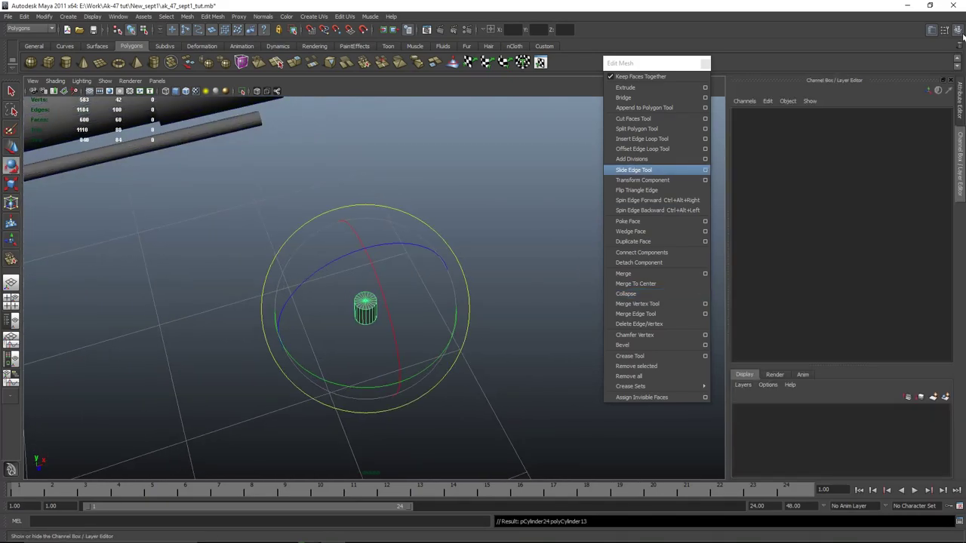
pyautogui.click(958, 30)
pyautogui.press('w')
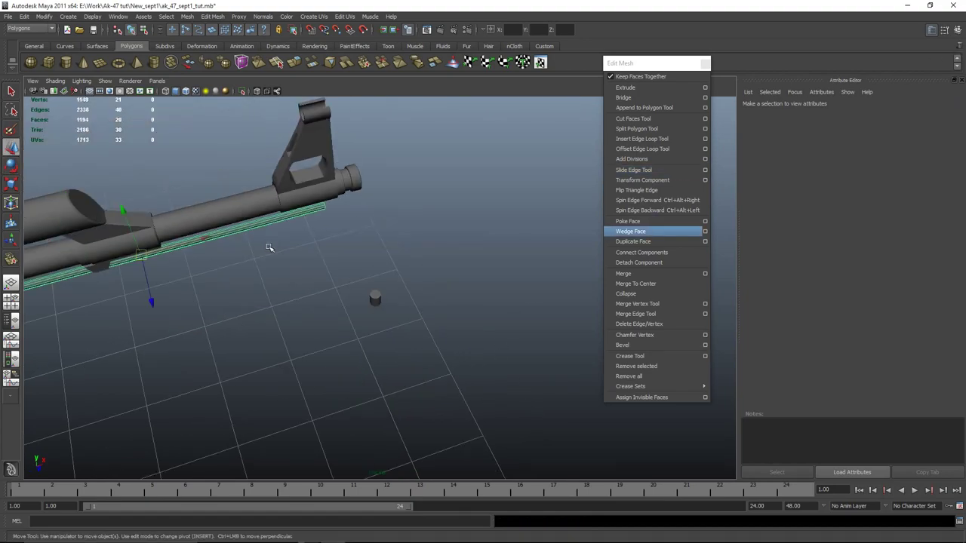
pyautogui.keyDown('alt'); pyautogui.moveTo(269, 249); pyautogui.dragTo(252, 220); pyautogui.keyUp('alt')
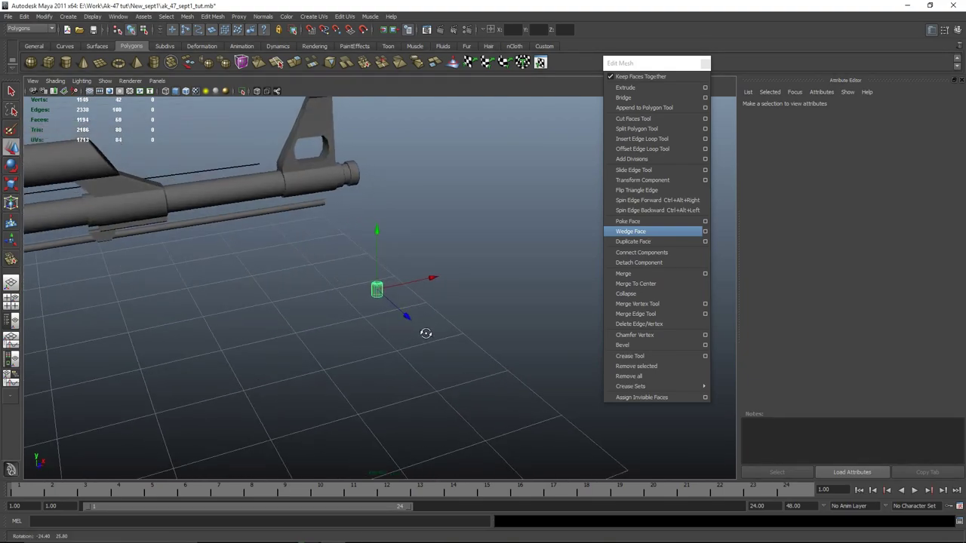
pyautogui.keyDown('alt'); pyautogui.moveTo(425, 334); pyautogui.dragTo(452, 324); pyautogui.keyUp('alt')
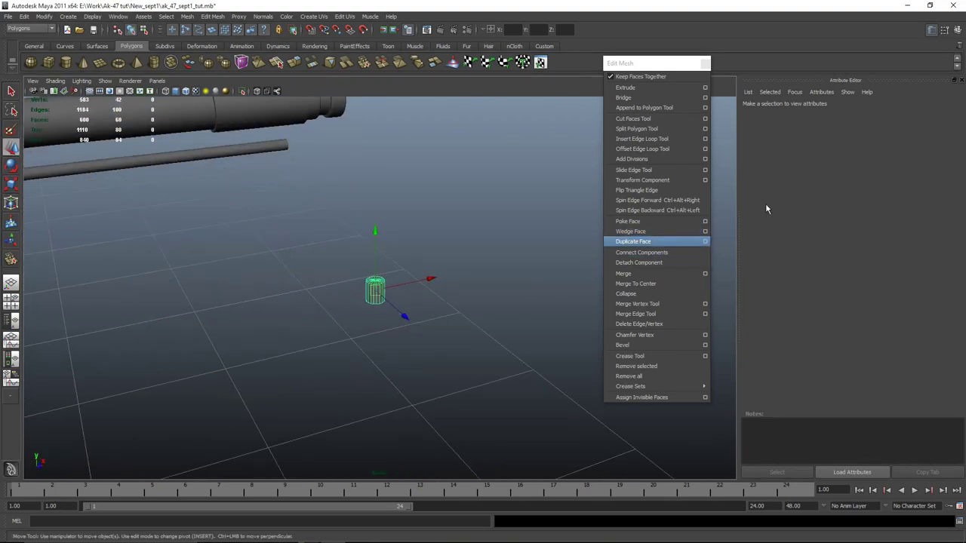
pyautogui.click(958, 30)
pyautogui.click(957, 29)
pyautogui.click(958, 30)
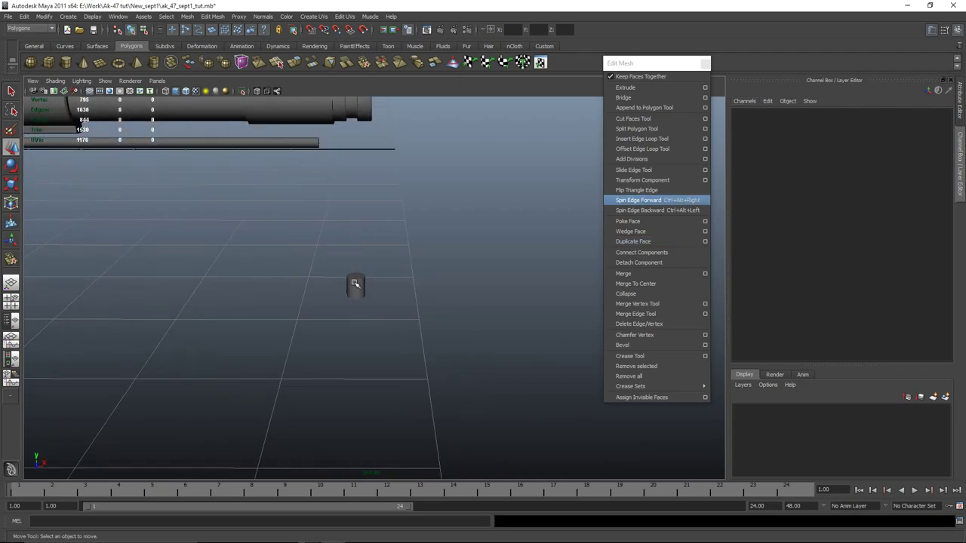
pyautogui.moveTo(356, 282); pyautogui.dragTo(379, 265, button='right')
pyautogui.click(355, 283)
pyautogui.keyDown('alt'); pyautogui.moveTo(355, 283); pyautogui.dragTo(325, 246); pyautogui.keyUp('alt')
pyautogui.press('Delete')
# Step: Draw a polygon cylinder of about 0.218 radius and 0.203 height beside the barrel and raise it to about Y 1.553
pyautogui.click(67, 62)
pyautogui.moveTo(390, 326); pyautogui.dragTo(385, 321)
pyautogui.moveTo(385, 321); pyautogui.dragTo(469, 302)
pyautogui.press('e')
pyautogui.press('w')
pyautogui.keyDown('alt'); pyautogui.moveTo(407, 362); pyautogui.dragTo(435, 368); pyautogui.keyUp('alt')
pyautogui.keyDown('alt'); pyautogui.moveTo(435, 368); pyautogui.dragTo(453, 368, button='right'); pyautogui.keyUp('alt')
pyautogui.keyDown('alt'); pyautogui.moveTo(452, 368); pyautogui.dragTo(448, 442, button='middle'); pyautogui.keyUp('alt')
pyautogui.moveTo(365, 364); pyautogui.dragTo(368, 148)
# Step: Try to lay the cylinder on its side with Rotate Z set to 90, and undo the rotation
pyautogui.press('e')
pyautogui.keyDown('alt'); pyautogui.moveTo(456, 142); pyautogui.dragTo(483, 226, button='middle'); pyautogui.keyUp('alt')
pyautogui.moveTo(458, 246); pyautogui.dragTo(488, 310)
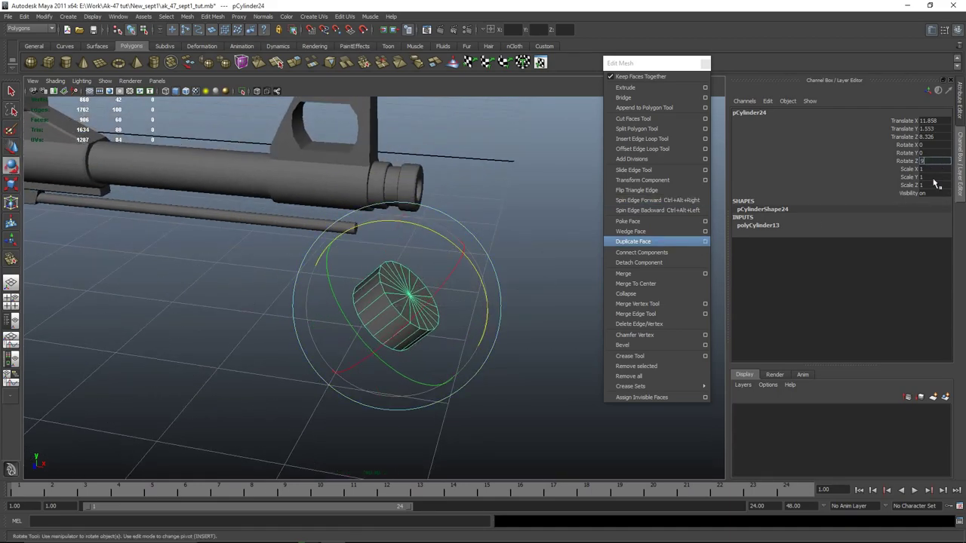
pyautogui.write('0')
pyautogui.press('Return')
pyautogui.keyDown('alt'); pyautogui.moveTo(489, 364); pyautogui.dragTo(424, 348, button='middle'); pyautogui.keyUp('alt')
pyautogui.hotkey('ctrl', 'z')
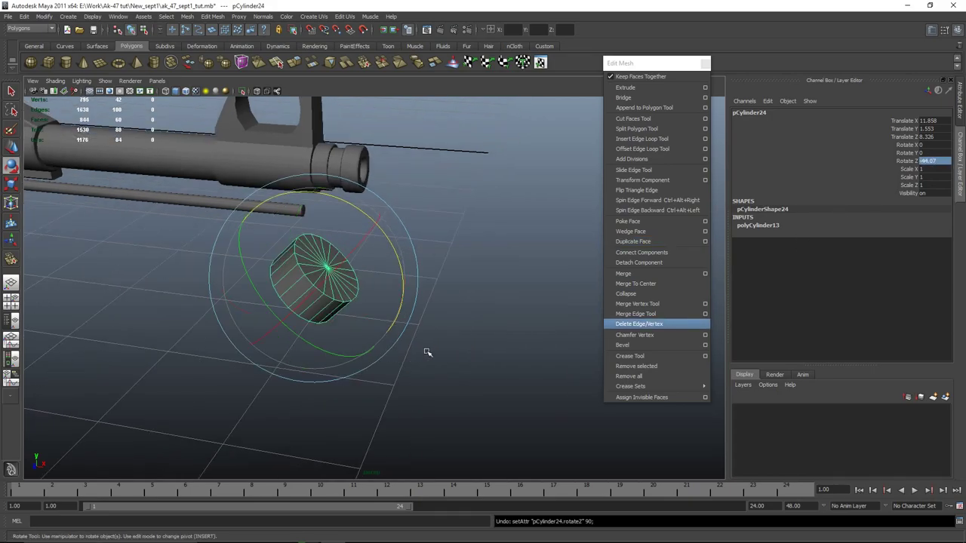
pyautogui.hotkey('ctrl', 'z')
# Step: Move the cylinder onto the rifle's centre line at Y 2.47 and Z 6.43, and scale it uniformly to 0.262
pyautogui.keyDown('alt'); pyautogui.moveTo(476, 340); pyautogui.dragTo(517, 349); pyautogui.keyUp('alt')
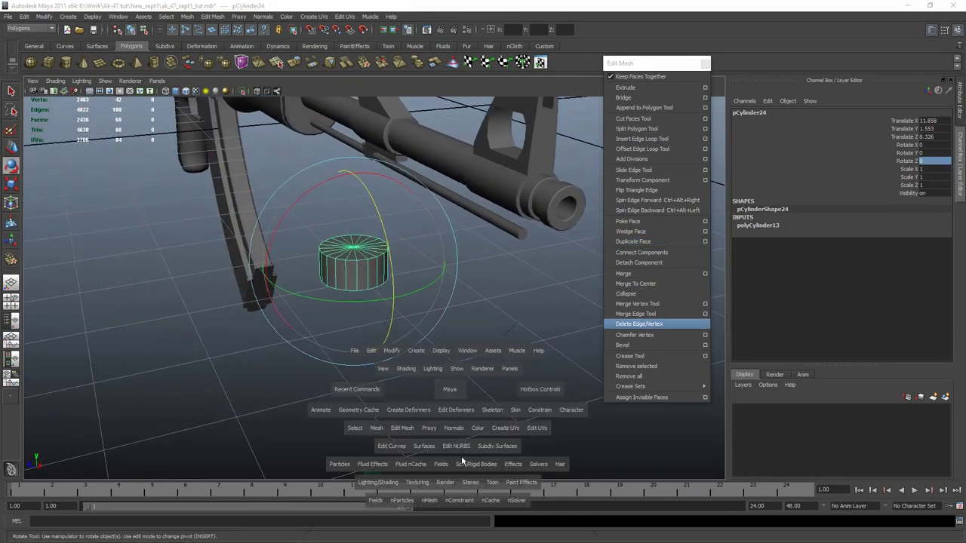
pyautogui.press('space')
pyautogui.press('space')
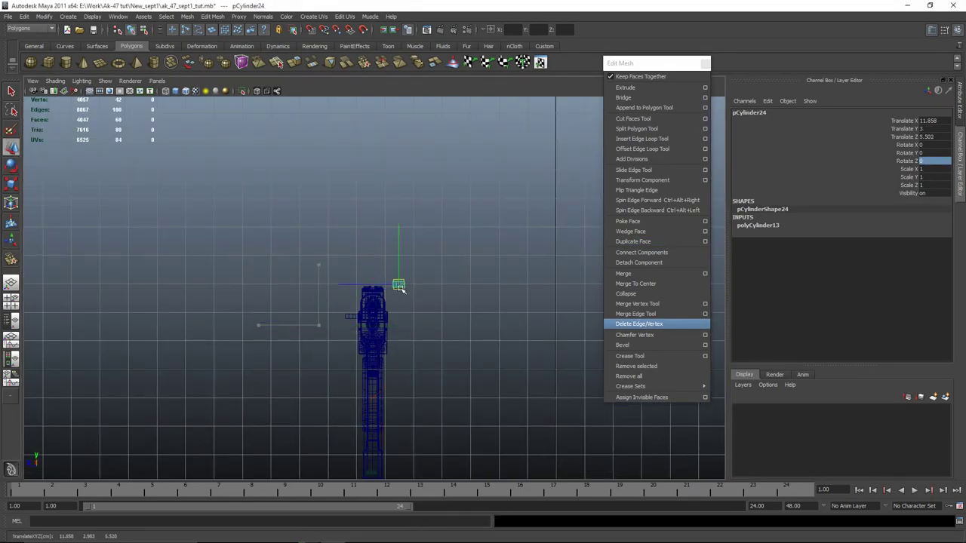
pyautogui.moveTo(404, 287); pyautogui.dragTo(378, 299)
pyautogui.scroll(13, 387, 314)
pyautogui.keyDown('alt'); pyautogui.moveTo(430, 364); pyautogui.dragTo(418, 238, button='middle'); pyautogui.keyUp('alt')
pyautogui.scroll(1, 426, 248)
pyautogui.scroll(2, 426, 249)
pyautogui.moveTo(402, 187); pyautogui.dragTo(337, 219)
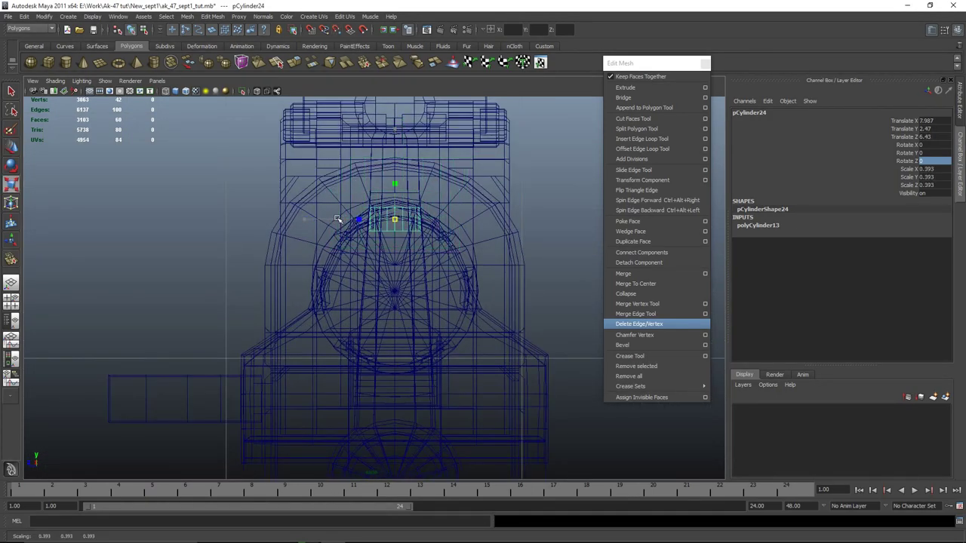
# Step: Set the cylinder's axis subdivisions to 8
pyautogui.click(758, 225)
pyautogui.click(928, 250)
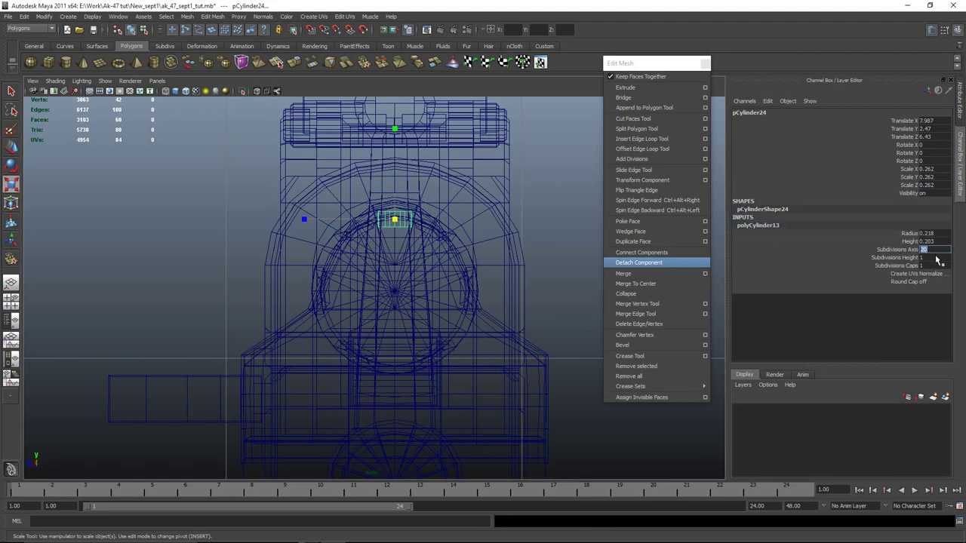
pyautogui.keyDown('alt'); pyautogui.moveTo(368, 325); pyautogui.dragTo(378, 355, button='middle'); pyautogui.keyUp('alt')
# Step: Move the cylinder into the bottom of the front sight ring, at about X 11.075 and Y 2.766
pyautogui.press('space')
pyautogui.press('space')
pyautogui.keyDown('alt'); pyautogui.moveTo(425, 341); pyautogui.dragTo(271, 300, button='right'); pyautogui.keyUp('alt')
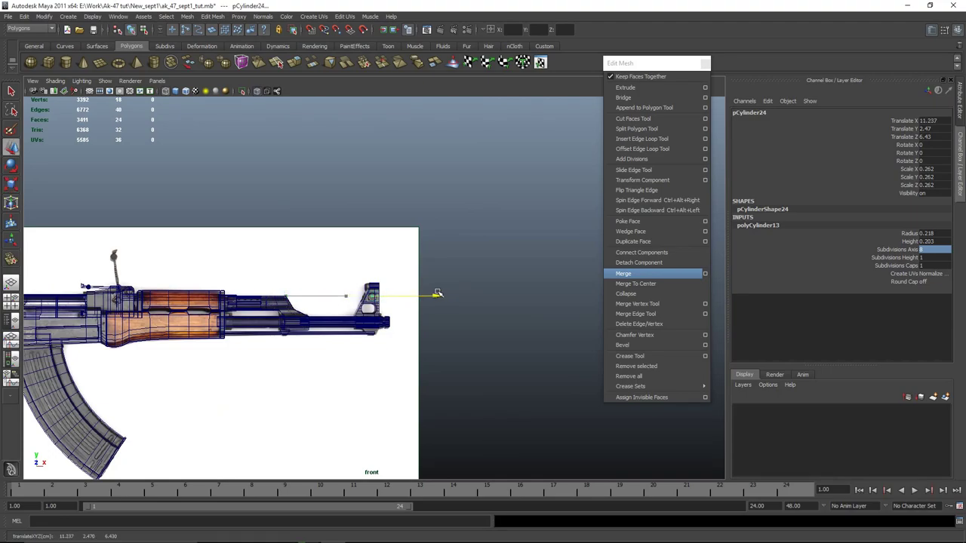
pyautogui.moveTo(442, 293); pyautogui.dragTo(441, 293)
pyautogui.scroll(10, 432, 332)
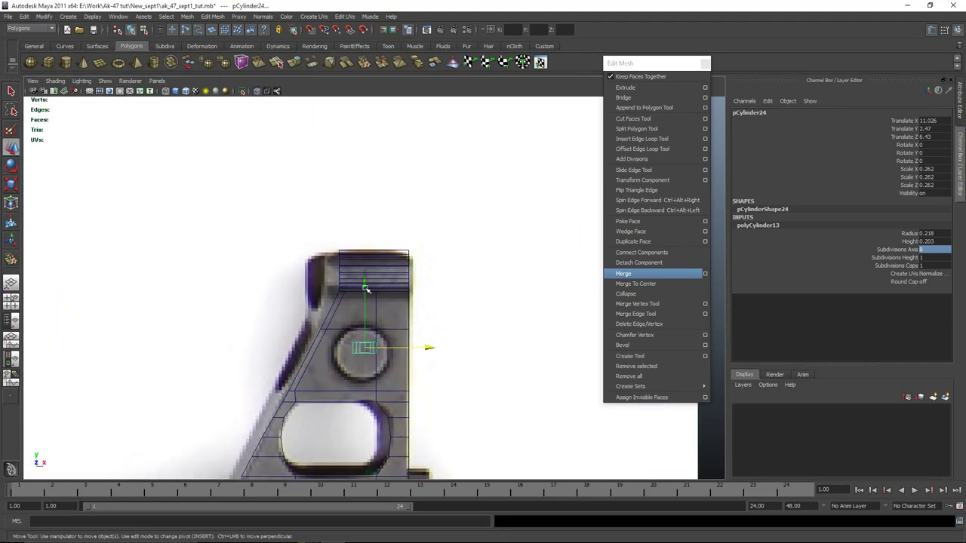
pyautogui.moveTo(374, 225); pyautogui.dragTo(374, 224)
pyautogui.scroll(4, 410, 261)
pyautogui.moveTo(417, 286); pyautogui.dragTo(450, 286)
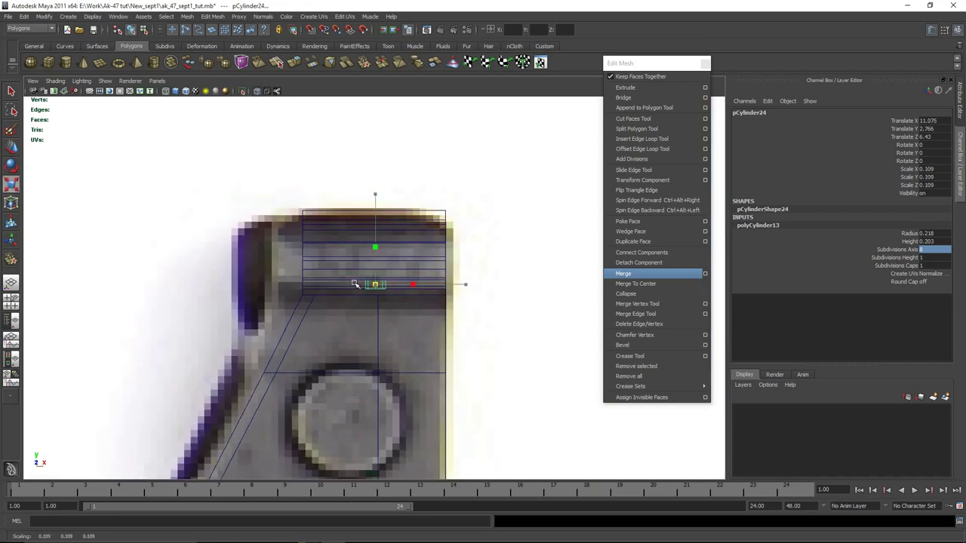
# Step: Scale the small cylinder to 0.124 on X and Z and 0.281 on Y, and set its height at about Y 2.761
pyautogui.moveTo(356, 284); pyautogui.dragTo(357, 283)
pyautogui.press('w')
pyautogui.press('r')
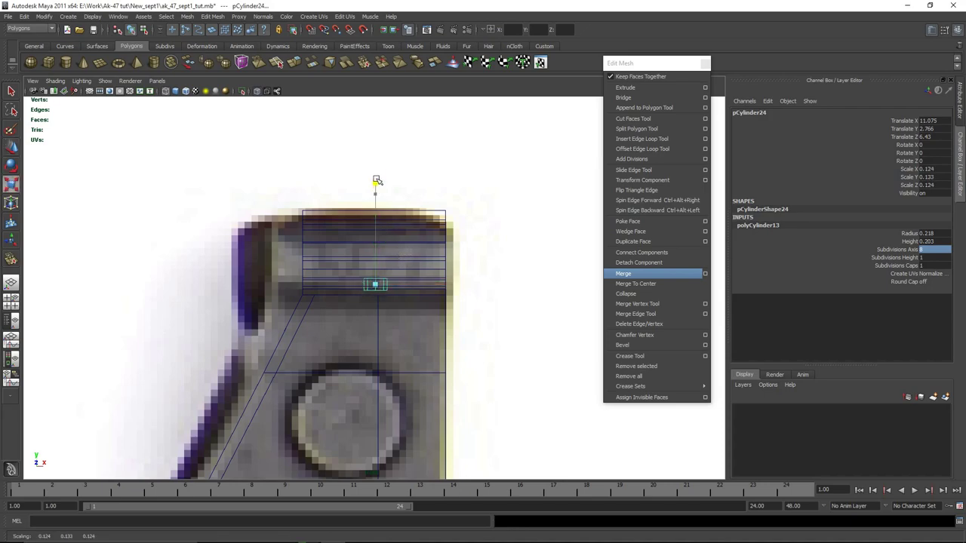
pyautogui.press('w')
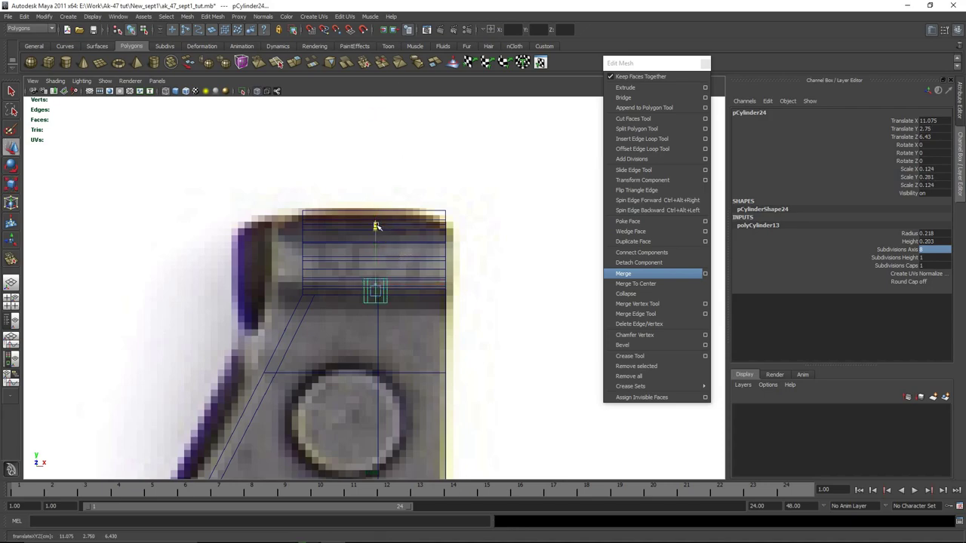
pyautogui.moveTo(376, 220); pyautogui.dragTo(376, 221)
# Step: Scale the cylinder uniformly to 0.159, with 0.363 on Y, and lower it into the ring's bottom at about Y 2.745
pyautogui.press('space')
pyautogui.press('space')
pyautogui.press('f')
pyautogui.keyDown('alt'); pyautogui.moveTo(514, 248); pyautogui.dragTo(410, 288); pyautogui.keyUp('alt')
pyautogui.scroll(-10, 483, 251)
pyautogui.press('r')
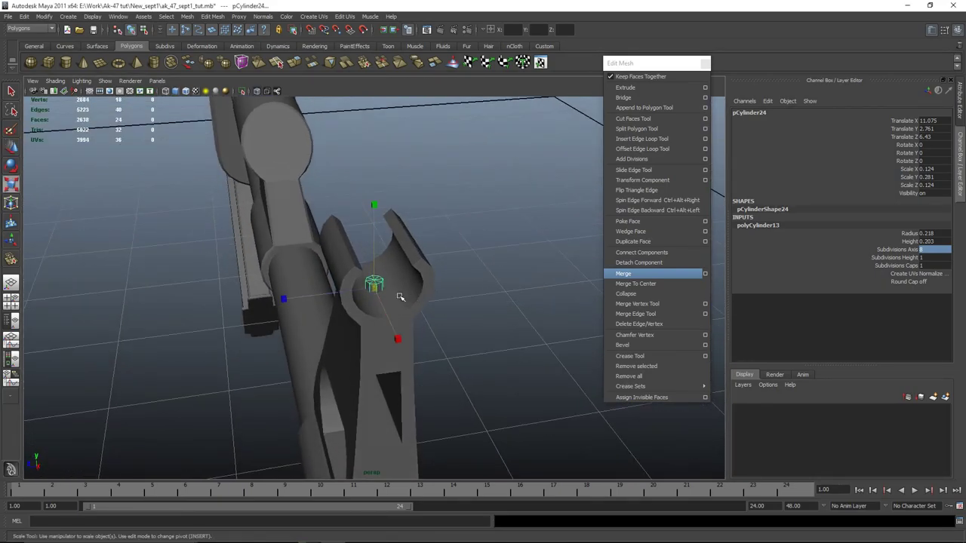
pyautogui.press('w')
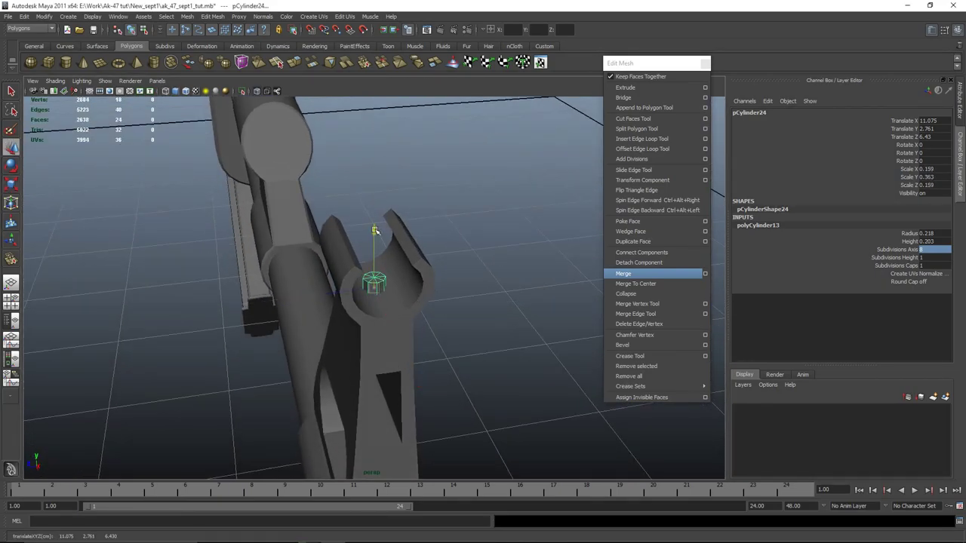
pyautogui.click(512, 247)
pyautogui.keyDown('alt'); pyautogui.moveTo(511, 248); pyautogui.dragTo(699, 247); pyautogui.keyUp('alt')
pyautogui.scroll(2, 427, 282)
pyautogui.keyDown('alt'); pyautogui.moveTo(426, 281); pyautogui.dragTo(383, 282); pyautogui.keyUp('alt')
# Step: Delete the small cylinder's bottom faces hidden inside the front sight base
pyautogui.click(391, 291)
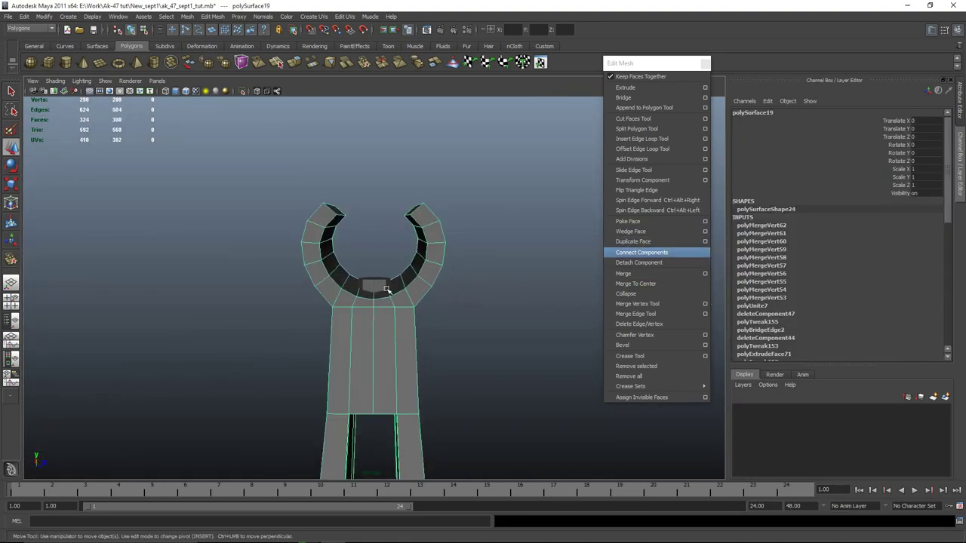
pyautogui.keyDown('shift'); pyautogui.click(382, 283); pyautogui.keyUp('shift')
pyautogui.press('space')
pyautogui.press('space')
pyautogui.press('space')
pyautogui.press('space')
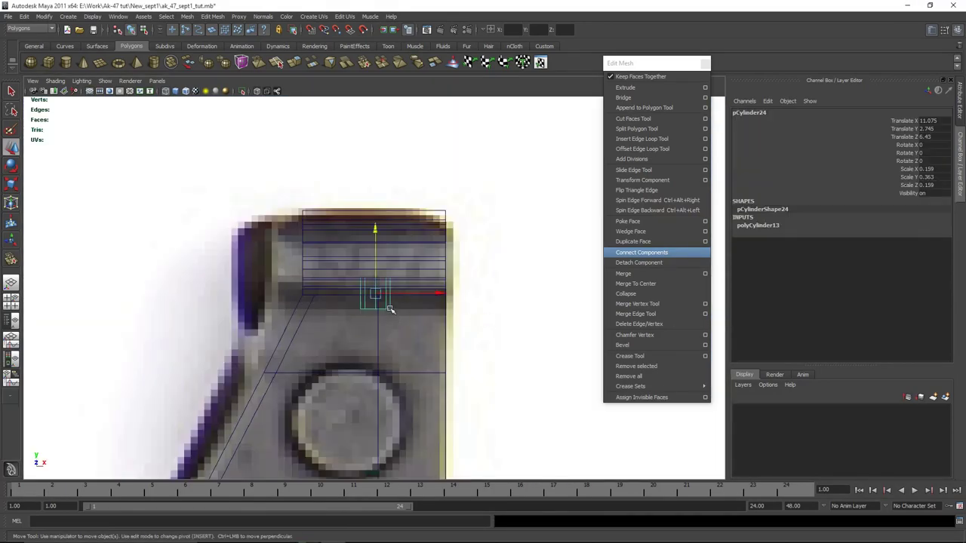
pyautogui.moveTo(400, 314); pyautogui.dragTo(404, 337, button='right')
pyautogui.hotkey('ctrl', 'z')
pyautogui.moveTo(477, 375); pyautogui.dragTo(478, 374)
pyautogui.keyDown('ctrl'); pyautogui.moveTo(351, 263); pyautogui.dragTo(443, 297); pyautogui.keyUp('ctrl')
pyautogui.press('Delete')
pyautogui.moveTo(378, 287); pyautogui.dragTo(437, 287, button='right')
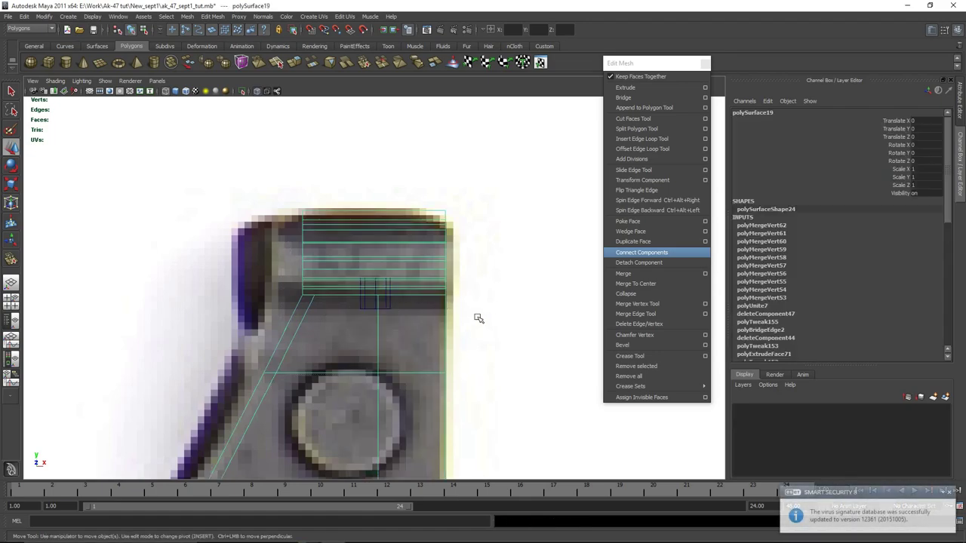
# Step: Duplicate the cylinder as a thin sight post, scaled to 0.098 on X and Z and 0.641 on Y, at about Y 2.813
pyautogui.click(391, 308)
pyautogui.hotkey('ctrl', 'd')
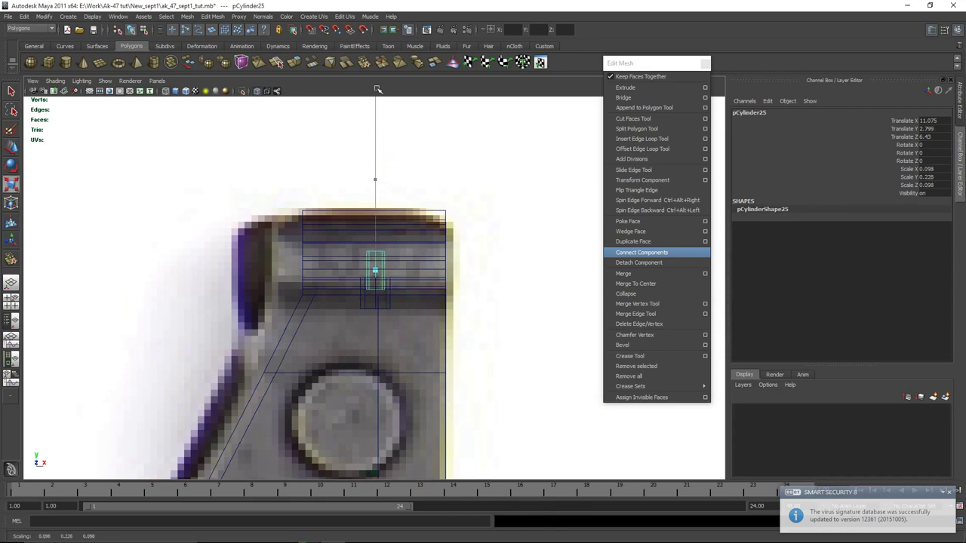
pyautogui.press('w')
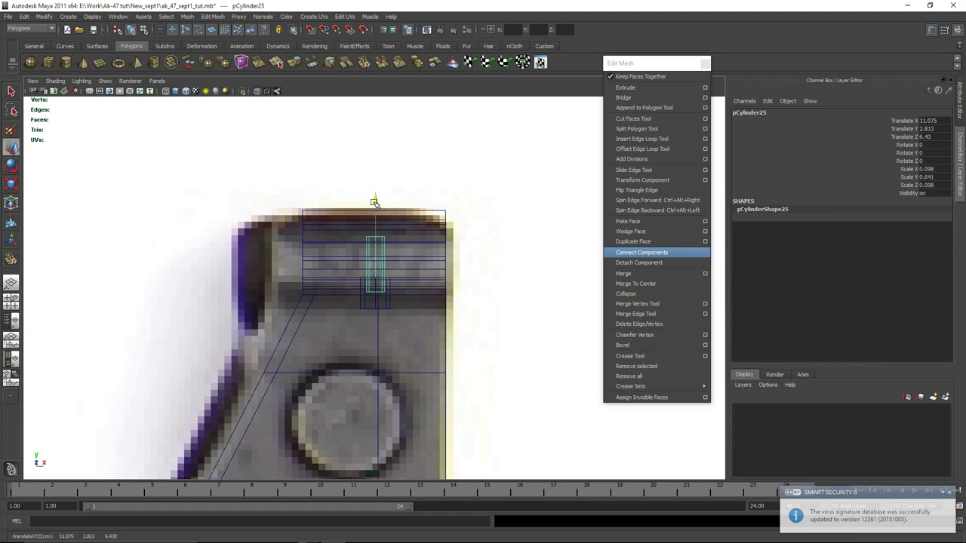
pyautogui.press('space')
pyautogui.press('space')
pyautogui.keyDown('alt'); pyautogui.moveTo(504, 219); pyautogui.dragTo(502, 244); pyautogui.keyUp('alt')
pyautogui.click(472, 289)
pyautogui.scroll(-5, 470, 293)
pyautogui.keyDown('alt'); pyautogui.moveTo(471, 294); pyautogui.dragTo(414, 334); pyautogui.keyUp('alt')
pyautogui.click(373, 276)
pyautogui.scroll(5, 411, 287)
pyautogui.press('r')
pyautogui.click(491, 308)
# Step: Examine the whole rifle from the side and the finished front sight up close
pyautogui.scroll(-4, 490, 309)
pyautogui.scroll(-5, 440, 344)
pyautogui.scroll(-4, 427, 330)
pyautogui.scroll(-5, 310, 343)
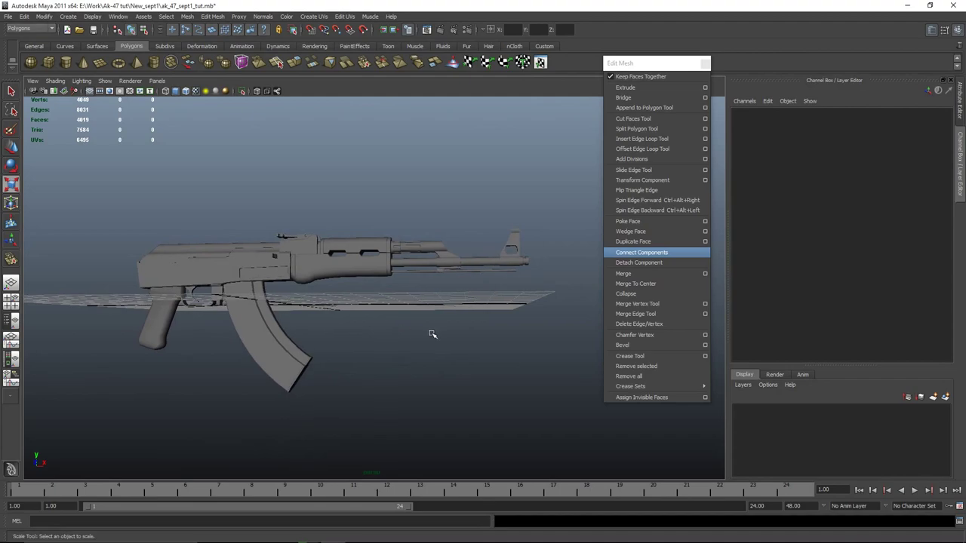
pyautogui.keyDown('alt'); pyautogui.moveTo(414, 335); pyautogui.dragTo(260, 364, button='middle'); pyautogui.keyUp('alt')
pyautogui.scroll(3, 260, 364)
pyautogui.keyDown('alt'); pyautogui.moveTo(294, 299); pyautogui.dragTo(399, 349); pyautogui.keyUp('alt')
pyautogui.keyDown('alt'); pyautogui.moveTo(399, 349); pyautogui.dragTo(317, 329, button='middle'); pyautogui.keyUp('alt')
pyautogui.scroll(3, 317, 329)
pyautogui.keyDown('alt'); pyautogui.moveTo(316, 330); pyautogui.dragTo(296, 279); pyautogui.keyUp('alt')
pyautogui.scroll(3, 296, 279)
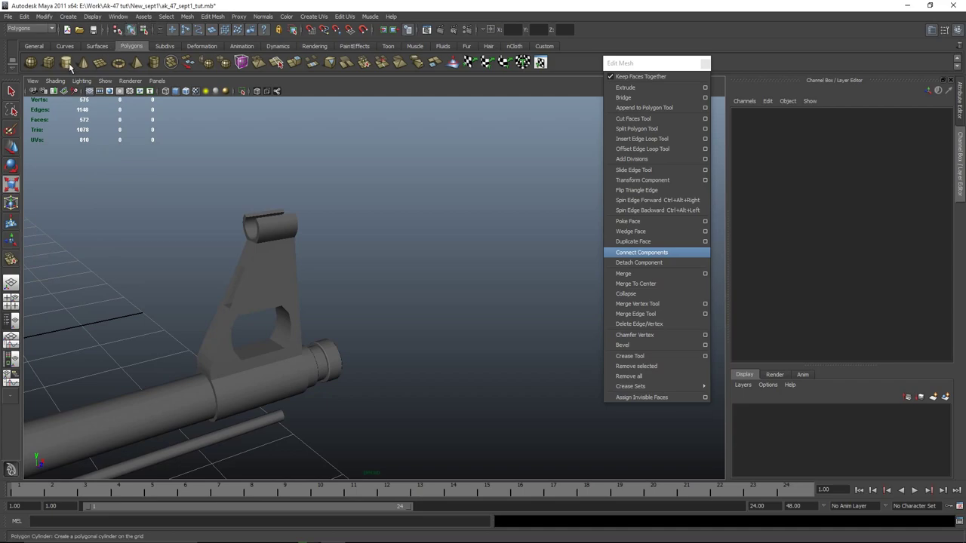
# Step: Create a polygon cylinder below the front sight at about X 10.405, Y 0.127, Z 6.379, and set its Rotate X to 90
pyautogui.click(69, 65)
pyautogui.keyDown('alt'); pyautogui.moveTo(423, 343); pyautogui.dragTo(355, 364); pyautogui.keyUp('alt')
pyautogui.keyDown('alt'); pyautogui.moveTo(356, 365); pyautogui.dragTo(401, 322, button='middle'); pyautogui.keyUp('alt')
pyautogui.moveTo(242, 311); pyautogui.dragTo(256, 292)
pyautogui.moveTo(256, 292)
pyautogui.keyDown('alt'); pyautogui.mouseDown()
pyautogui.moveTo(264, 305)
pyautogui.moveTo(270, 280)
pyautogui.mouseUp(); pyautogui.keyUp('alt')
pyautogui.press('e')
pyautogui.moveTo(208, 222); pyautogui.dragTo(216, 257)
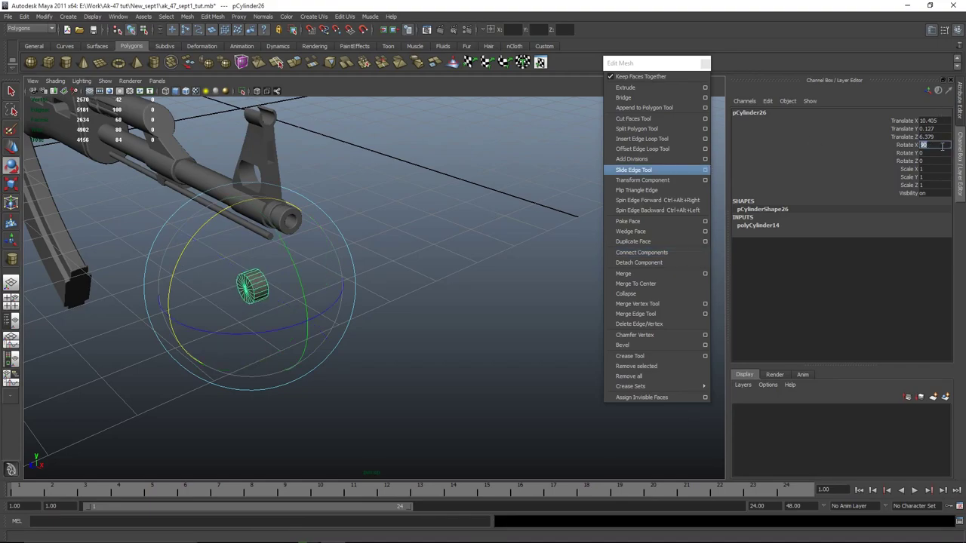
pyautogui.keyDown('alt'); pyautogui.moveTo(310, 302); pyautogui.dragTo(276, 295); pyautogui.keyUp('alt')
# Step: Raise the new cylinder to about Y 2.143 and Z 6.522, and stretch its length to a Scale Y of 2.791
pyautogui.press('space')
pyautogui.press('space')
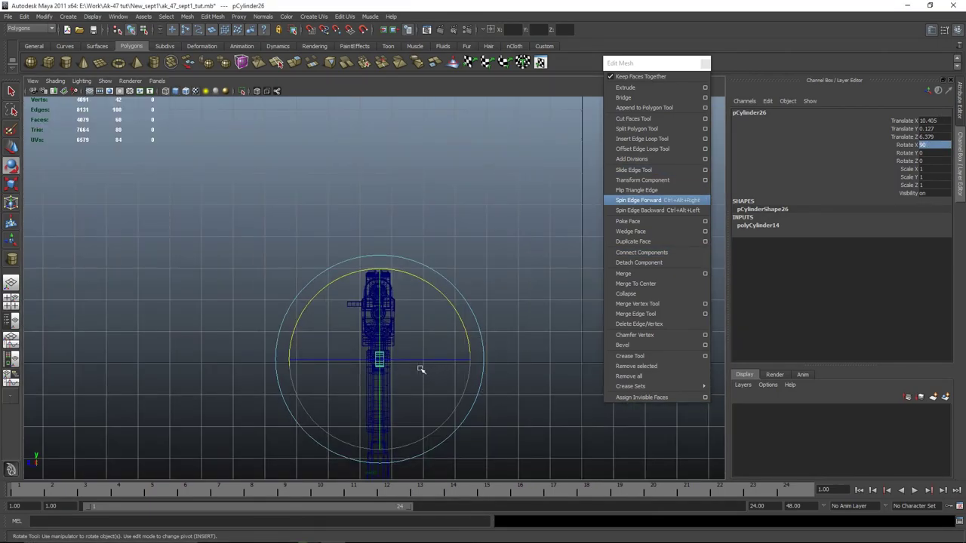
pyautogui.press('w')
pyautogui.moveTo(383, 361); pyautogui.dragTo(379, 298)
pyautogui.scroll(5, 382, 300)
pyautogui.press('r')
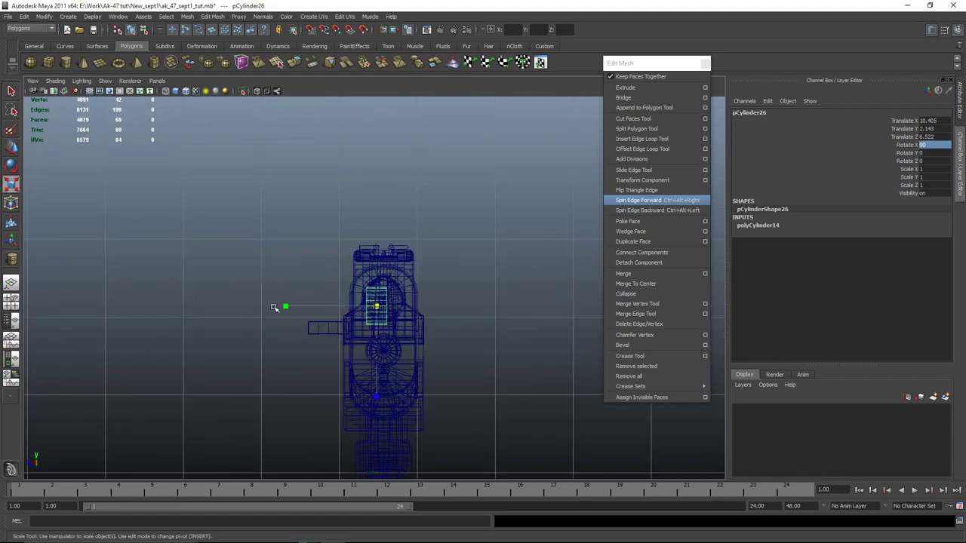
pyautogui.moveTo(215, 300); pyautogui.dragTo(125, 301)
pyautogui.scroll(5, 414, 325)
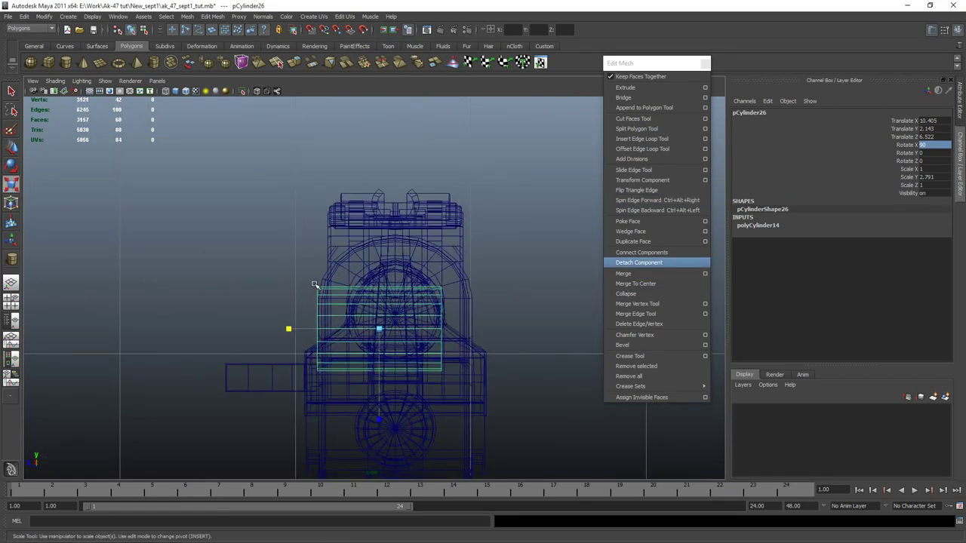
# Step: Split the cylinder with an edge loop around the middle of its length
pyautogui.moveTo(316, 286); pyautogui.dragTo(316, 258, button='right')
pyautogui.click(397, 296)
pyautogui.keyDown('ctrl'); pyautogui.moveTo(365, 338); pyautogui.dragTo(430, 353, button='right'); pyautogui.keyUp('ctrl')
pyautogui.scroll(3, 528, 339)
pyautogui.click(566, 336)
# Step: Snap the cylinder by its middle vertex onto the rifle's centre line at Z 6.43
pyautogui.moveTo(469, 308); pyautogui.dragTo(494, 285, button='right')
pyautogui.click(445, 307)
pyautogui.press('v')
pyautogui.moveTo(330, 343); pyautogui.dragTo(404, 315)
# Step: Fit the cylinder over the reference's round pin at X 11.01, Y 2.442, scaled to 0.553 on X and Z and 1.544 on Y
pyautogui.press('space')
pyautogui.press('space')
pyautogui.scroll(-6, 264, 404)
pyautogui.scroll(2, 317, 391)
pyautogui.moveTo(288, 370); pyautogui.dragTo(387, 329)
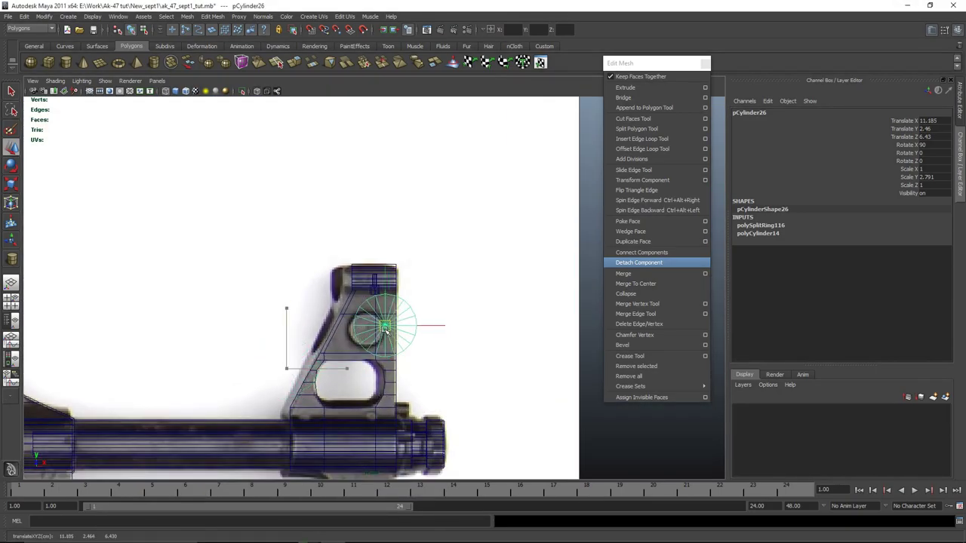
pyautogui.scroll(5, 371, 333)
pyautogui.press('r')
pyautogui.moveTo(360, 385); pyautogui.dragTo(272, 419)
pyautogui.keyDown('alt'); pyautogui.moveTo(272, 426); pyautogui.dragTo(277, 330, button='middle'); pyautogui.keyUp('alt')
pyautogui.press('w')
pyautogui.moveTo(367, 290); pyautogui.dragTo(359, 298)
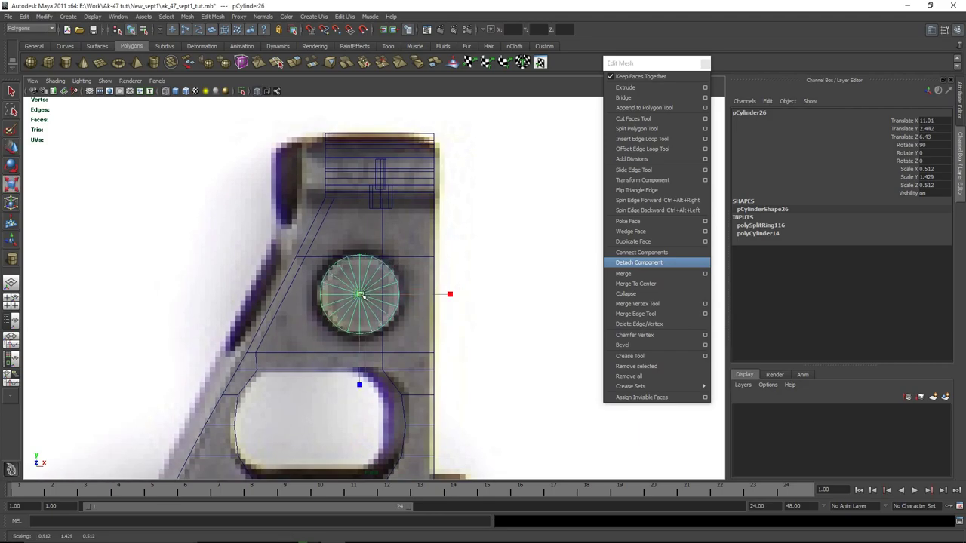
pyautogui.press('w')
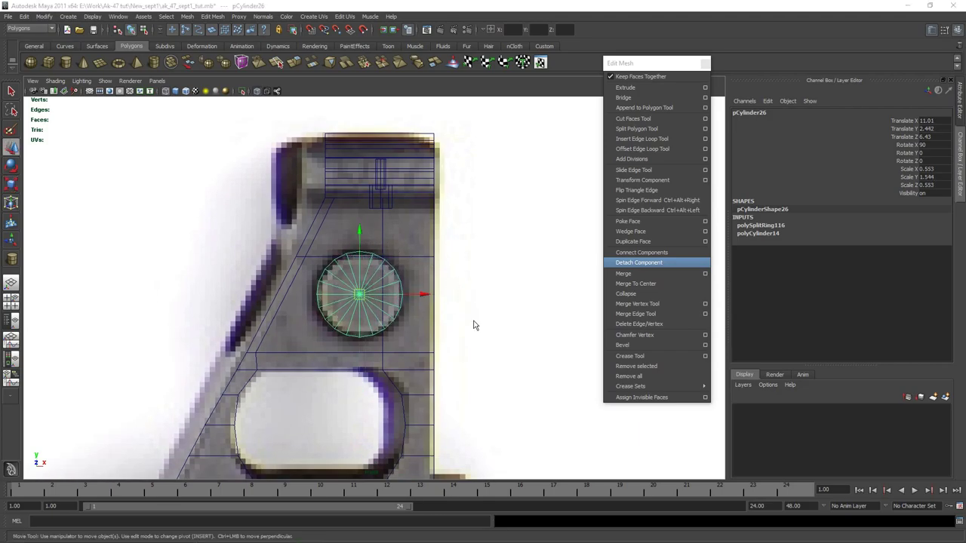
# Step: Shorten the cylinder to a Scale Y of about 0.805 so its ends protrude slightly from the front sight base
pyautogui.press('space')
pyautogui.press('space')
pyautogui.press('space')
pyautogui.press('space')
pyautogui.keyDown('alt'); pyautogui.moveTo(509, 189); pyautogui.dragTo(546, 295, button='middle'); pyautogui.keyUp('alt')
pyautogui.scroll(4, 545, 295)
pyautogui.keyDown('alt'); pyautogui.moveTo(545, 295); pyautogui.dragTo(457, 332); pyautogui.keyUp('alt')
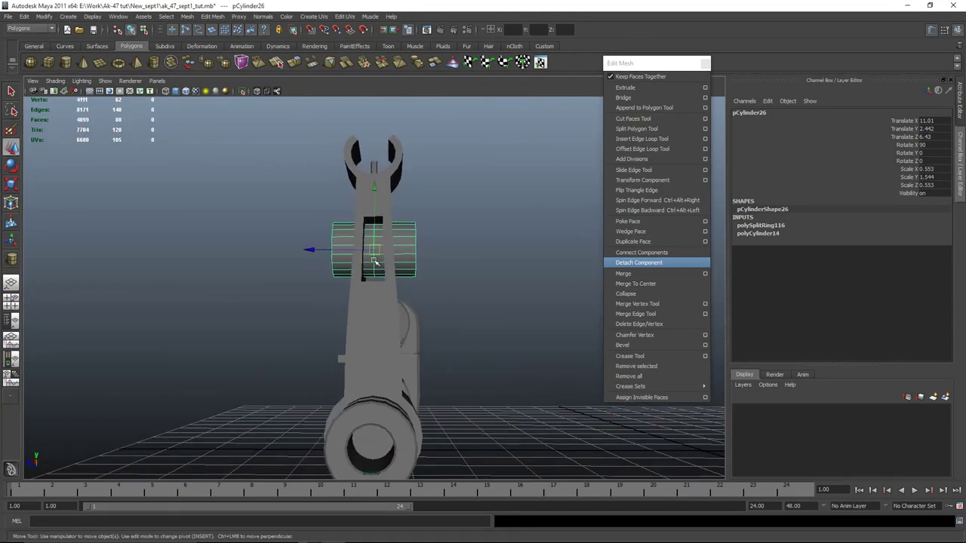
pyautogui.press('r')
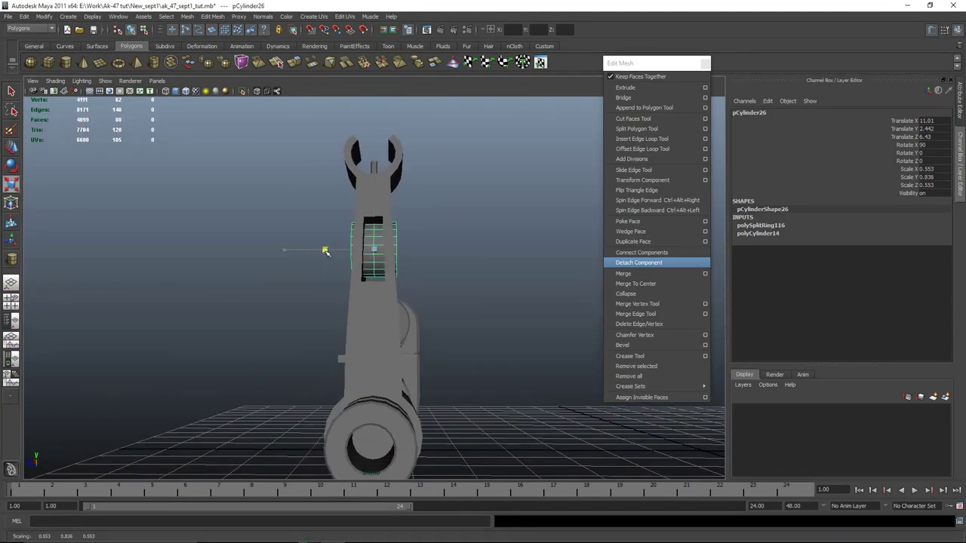
pyautogui.keyDown('alt'); pyautogui.moveTo(350, 299); pyautogui.dragTo(359, 297); pyautogui.keyUp('alt')
pyautogui.click(516, 254)
pyautogui.keyDown('alt'); pyautogui.moveTo(513, 279); pyautogui.dragTo(533, 283); pyautogui.keyUp('alt')
# Step: Isolate the pin cylinder from the rest of the rifle
pyautogui.scroll(-5, 498, 294)
pyautogui.keyDown('alt'); pyautogui.moveTo(426, 317); pyautogui.dragTo(494, 337); pyautogui.keyUp('alt')
pyautogui.scroll(3, 488, 333)
pyautogui.scroll(3, 447, 290)
pyautogui.click(428, 249)
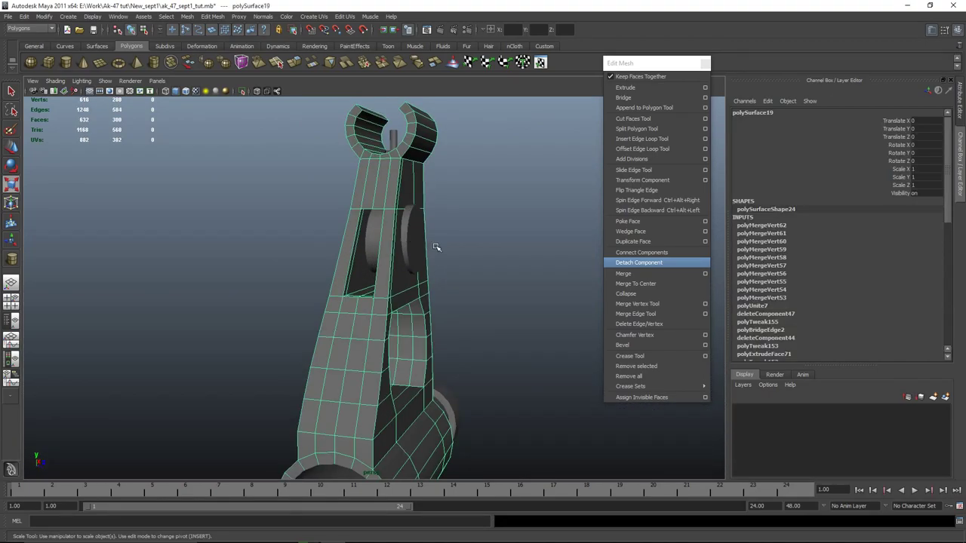
pyautogui.click(421, 232)
pyautogui.hotkey('shift', 'i')
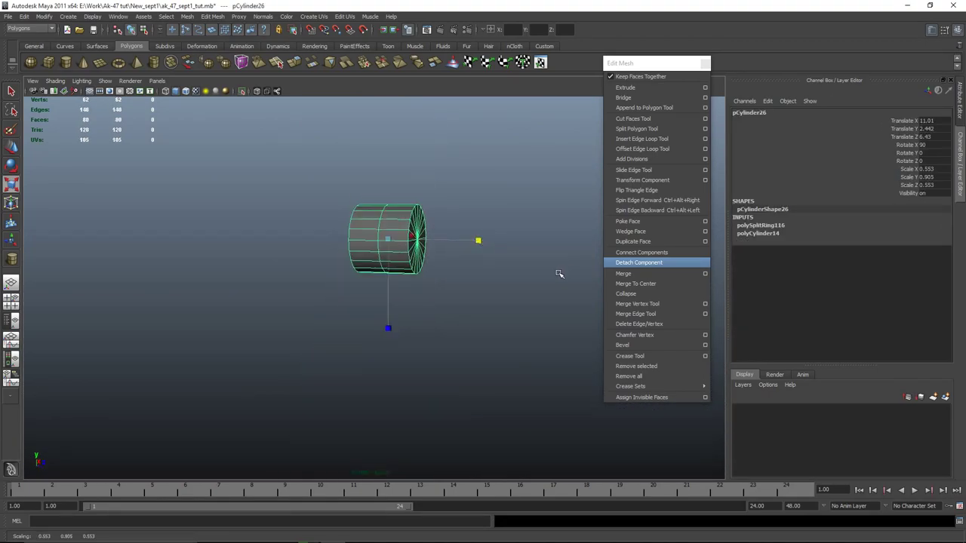
pyautogui.scroll(3, 483, 274)
pyautogui.keyDown('alt'); pyautogui.moveTo(443, 198); pyautogui.dragTo(433, 264, button='middle'); pyautogui.keyUp('alt')
pyautogui.scroll(3, 425, 246)
# Step: Bevel the rim edges at both ends of the pin cylinder with an offset of 0.053
pyautogui.moveTo(420, 237); pyautogui.dragTo(421, 214, button='right')
pyautogui.doubleClick(455, 212)
pyautogui.keyDown('alt'); pyautogui.moveTo(407, 249); pyautogui.dragTo(276, 230); pyautogui.keyUp('alt')
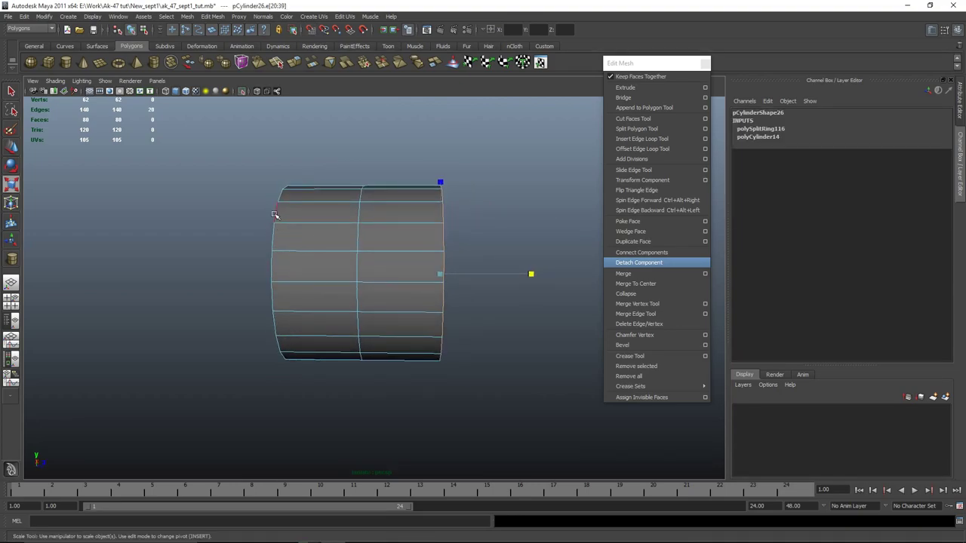
pyautogui.click(638, 346)
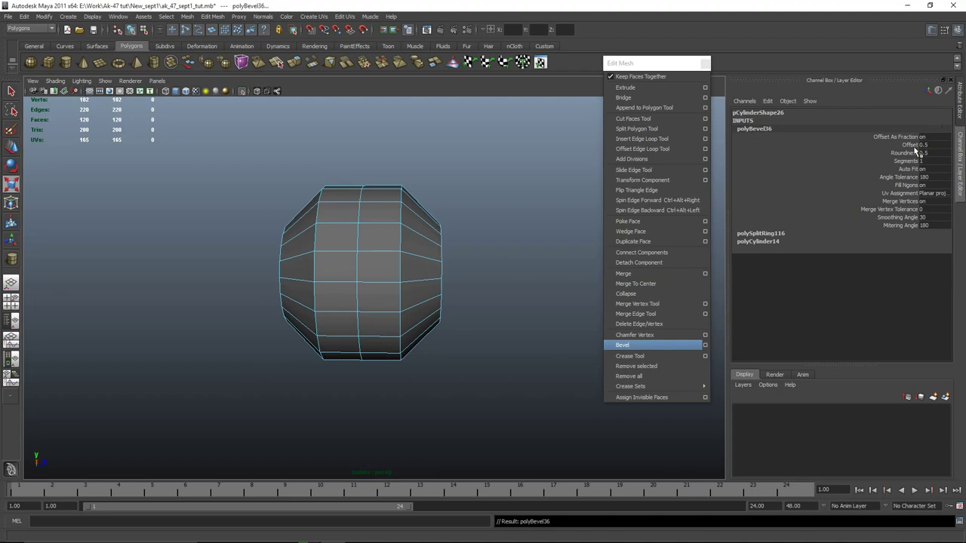
pyautogui.click(912, 144)
pyautogui.moveTo(498, 172); pyautogui.dragTo(472, 175, button='middle')
pyautogui.click(945, 30)
pyautogui.click(944, 31)
pyautogui.click(932, 31)
pyautogui.moveTo(861, 189); pyautogui.dragTo(868, 191)
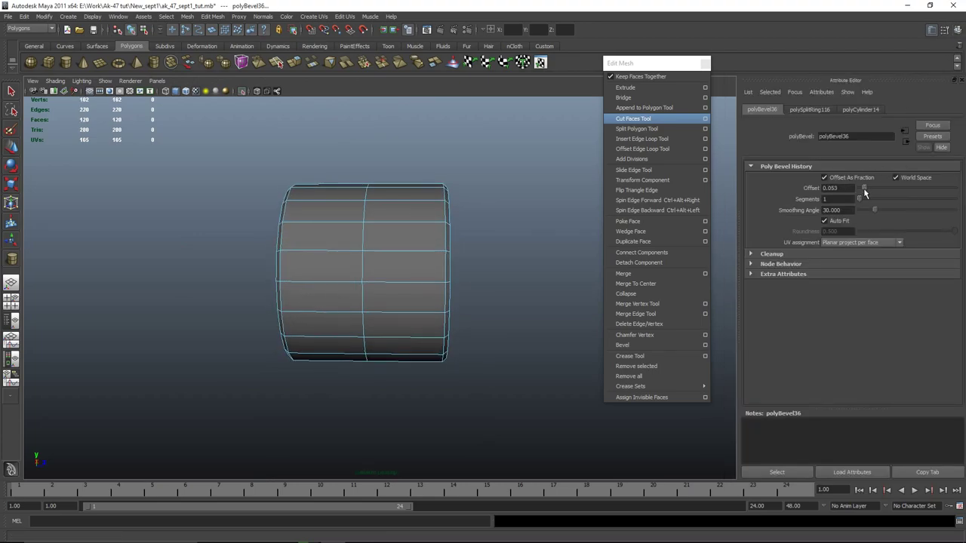
# Step: Clear the selection and bring the rest of the rifle back into view
pyautogui.keyDown('alt'); pyautogui.moveTo(558, 215); pyautogui.dragTo(438, 257); pyautogui.keyUp('alt')
pyautogui.click(519, 223)
pyautogui.scroll(-5, 511, 257)
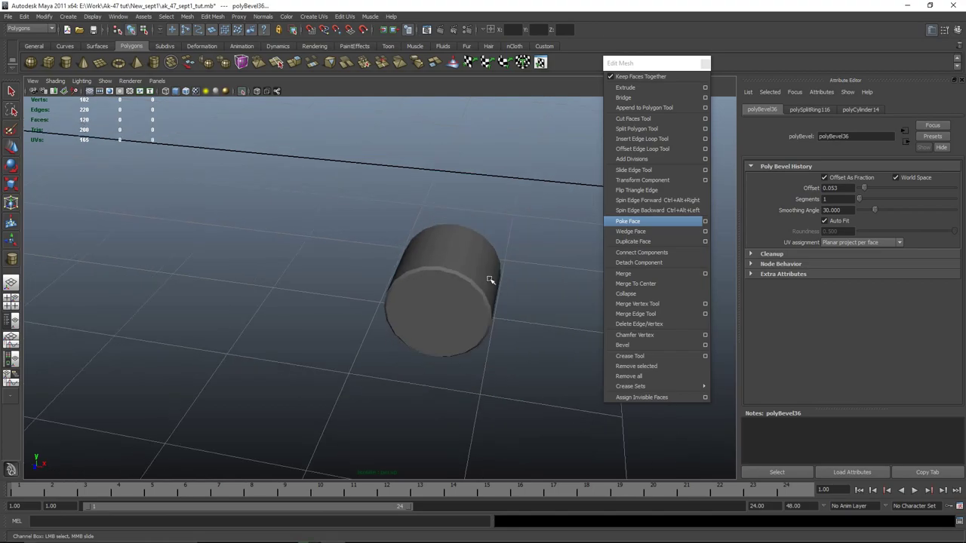
pyautogui.hotkey('ctrl', '1')
pyautogui.keyDown('alt'); pyautogui.moveTo(390, 354); pyautogui.dragTo(401, 280); pyautogui.keyUp('alt')
pyautogui.scroll(-5, 342, 308)
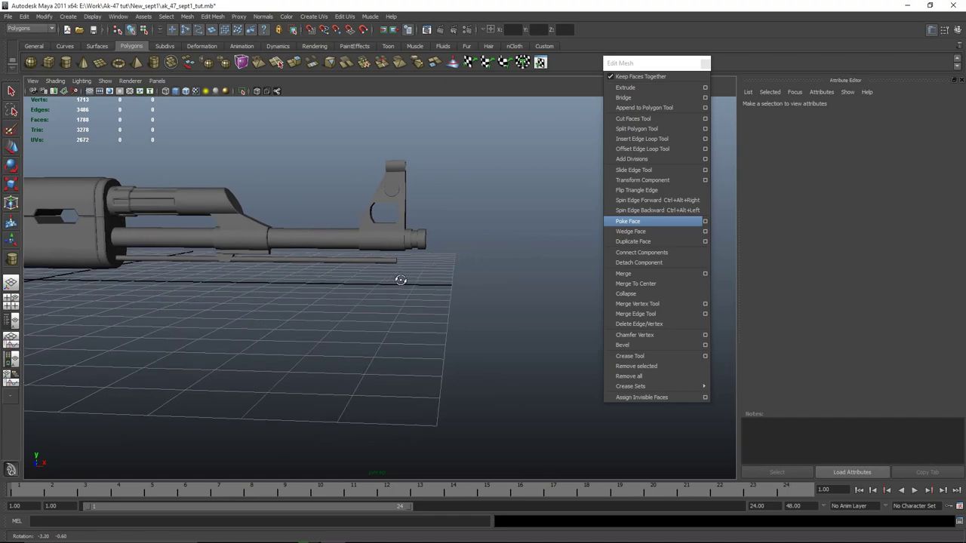
# Step: Select the outline edges of the front sight base's window opening on one side
pyautogui.scroll(5, 370, 252)
pyautogui.keyDown('alt'); pyautogui.moveTo(401, 226); pyautogui.dragTo(390, 418, button='middle'); pyautogui.keyUp('alt')
pyautogui.scroll(5, 390, 418)
pyautogui.click(492, 305)
pyautogui.moveTo(492, 306); pyautogui.dragTo(503, 274, button='right')
pyautogui.keyDown('alt'); pyautogui.moveTo(478, 362); pyautogui.dragTo(522, 374); pyautogui.keyUp('alt')
pyautogui.keyDown('alt'); pyautogui.moveTo(522, 374); pyautogui.dragTo(471, 348, button='middle'); pyautogui.keyUp('alt')
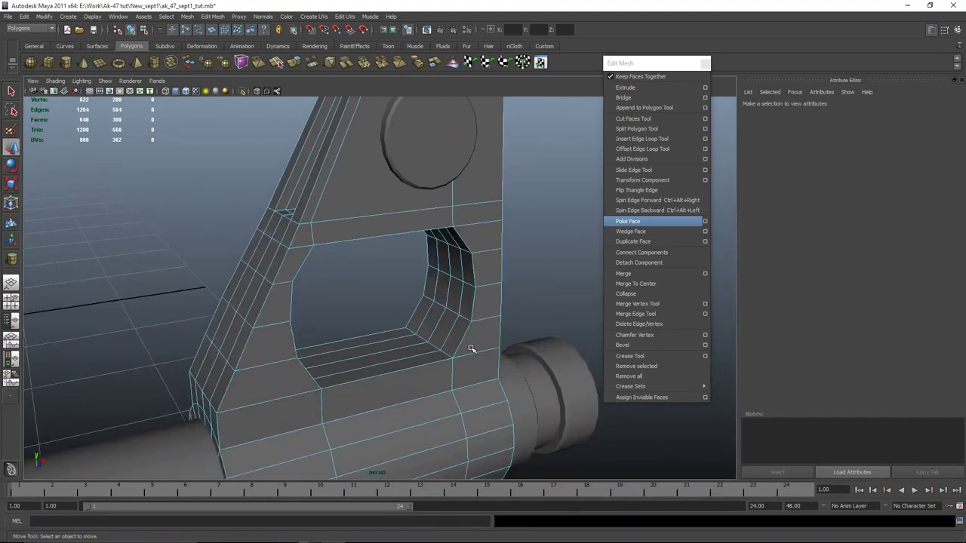
pyautogui.moveTo(464, 341); pyautogui.dragTo(464, 317, button='right')
pyautogui.doubleClick(467, 336)
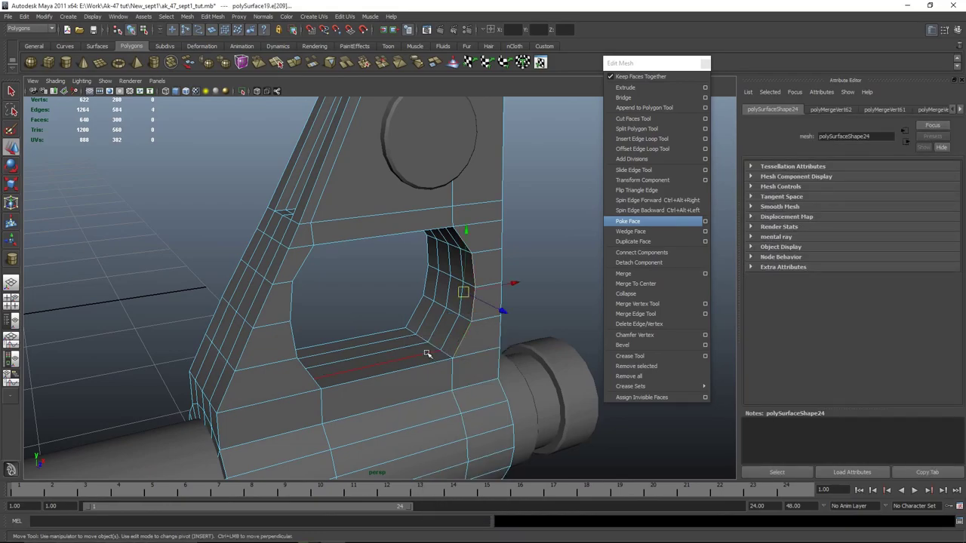
pyautogui.keyDown('alt'); pyautogui.moveTo(444, 352); pyautogui.dragTo(485, 347); pyautogui.keyUp('alt')
pyautogui.keyDown('alt'); pyautogui.moveTo(485, 348); pyautogui.dragTo(392, 379, button='middle'); pyautogui.keyUp('alt')
pyautogui.keyDown('alt'); pyautogui.moveTo(393, 379); pyautogui.dragTo(283, 379); pyautogui.keyUp('alt')
pyautogui.scroll(5, 283, 380)
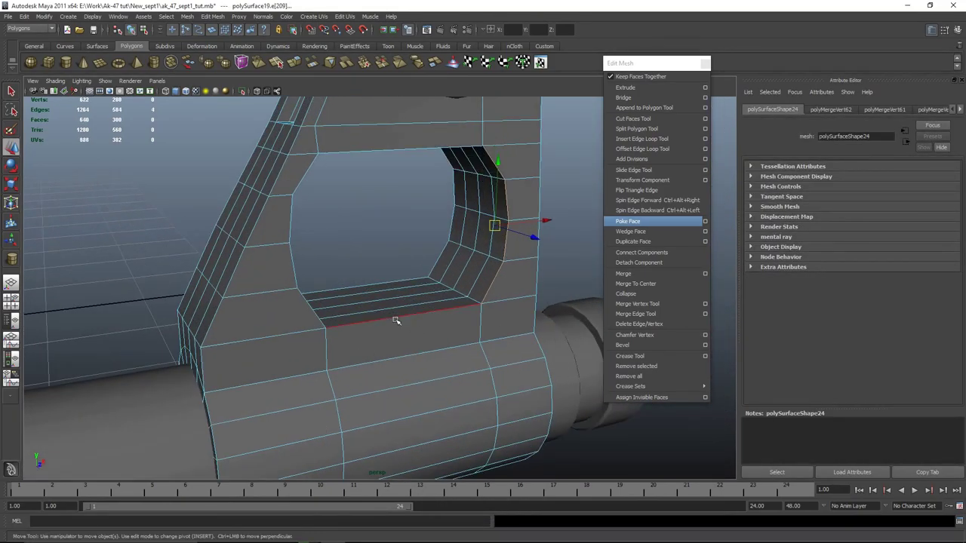
# Step: Add the window opening's outline edges on the opposite side, and bevel both outlines with an offset of 0.228
pyautogui.keyDown('alt'); pyautogui.moveTo(281, 321); pyautogui.dragTo(410, 274); pyautogui.keyUp('alt')
pyautogui.keyDown('alt'); pyautogui.moveTo(409, 274); pyautogui.dragTo(455, 324, button='middle'); pyautogui.keyUp('alt')
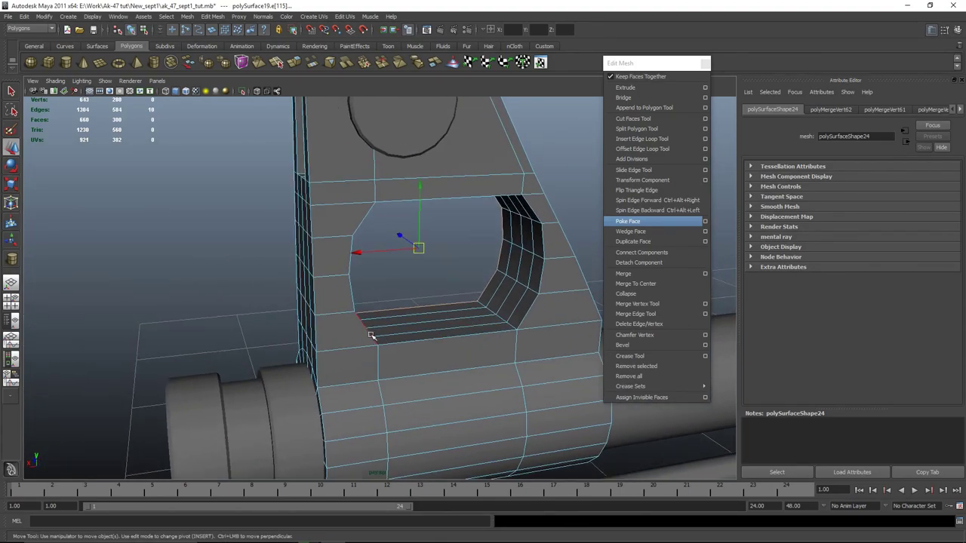
pyautogui.keyDown('shift'); pyautogui.click(498, 335); pyautogui.keyUp('shift')
pyautogui.hotkey('ctrl', 'z')
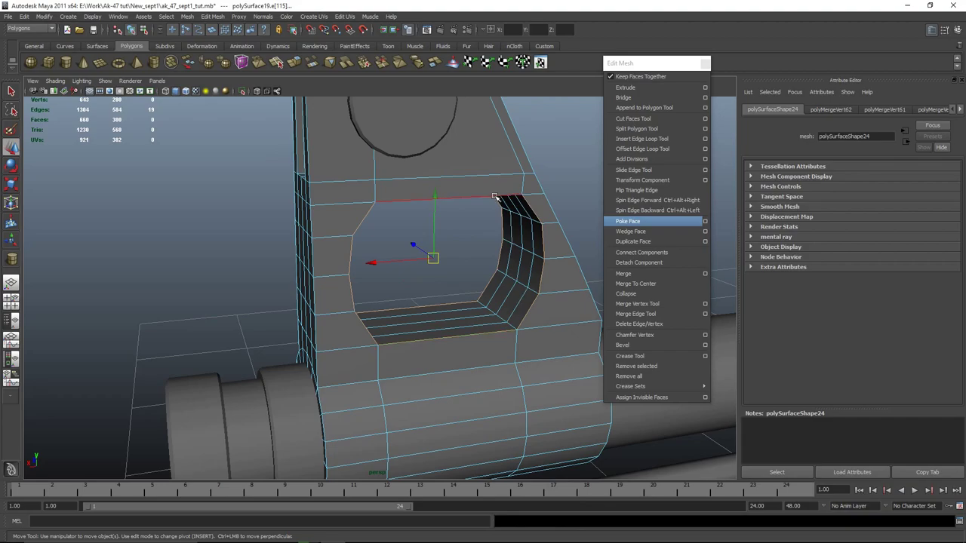
pyautogui.keyDown('shift'); pyautogui.click(495, 197); pyautogui.keyUp('shift')
pyautogui.click(635, 347)
pyautogui.keyDown('alt'); pyautogui.moveTo(554, 336); pyautogui.dragTo(429, 317); pyautogui.keyUp('alt')
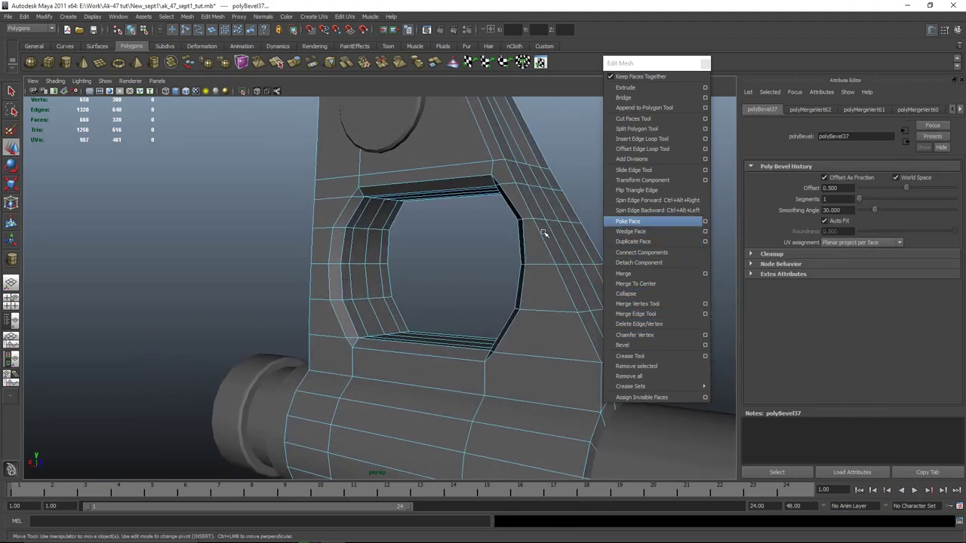
pyautogui.keyDown('alt'); pyautogui.moveTo(544, 233); pyautogui.dragTo(580, 228); pyautogui.keyUp('alt')
pyautogui.moveTo(906, 190); pyautogui.dragTo(881, 195)
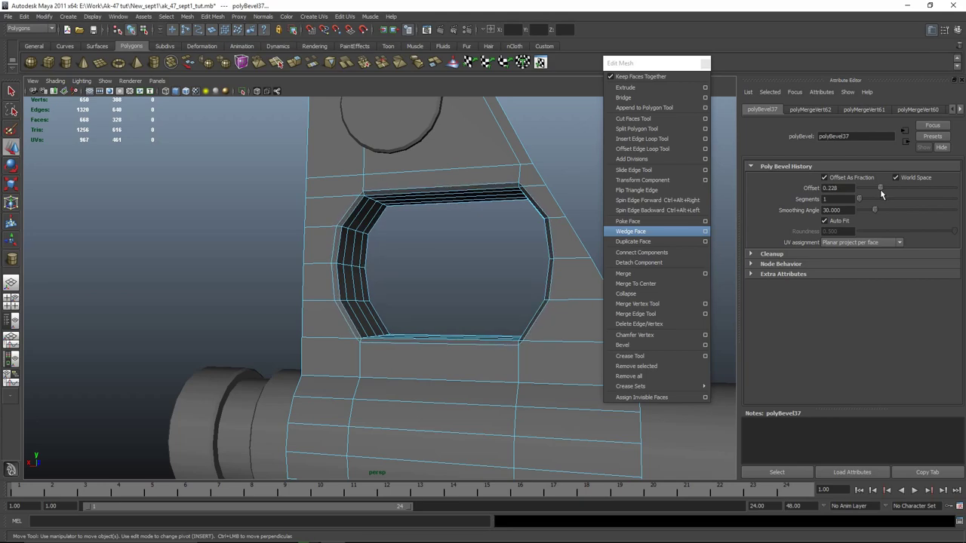
pyautogui.click(490, 228)
pyautogui.scroll(-5, 498, 237)
pyautogui.keyDown('alt'); pyautogui.moveTo(497, 236); pyautogui.dragTo(523, 240); pyautogui.keyUp('alt')
pyautogui.scroll(-5, 499, 241)
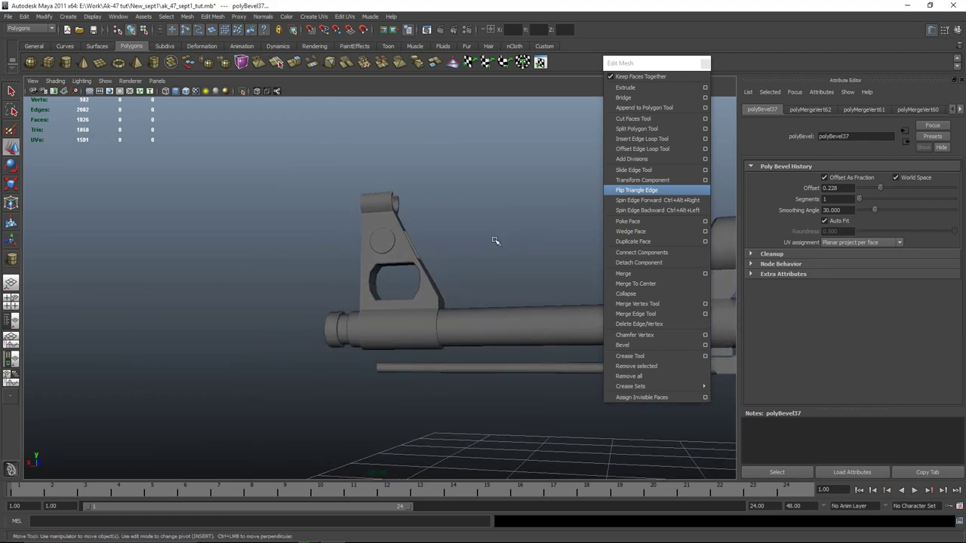
# Step: Merge the stray bevel vertices at the upper corners of the front sight base's window opening on one side
pyautogui.scroll(10, 491, 242)
pyautogui.keyDown('alt'); pyautogui.moveTo(425, 261); pyautogui.dragTo(424, 237); pyautogui.keyUp('alt')
pyautogui.click(424, 236)
pyautogui.scroll(3, 425, 237)
pyautogui.keyDown('alt'); pyautogui.moveTo(440, 220); pyautogui.dragTo(415, 245, button='middle'); pyautogui.keyUp('alt')
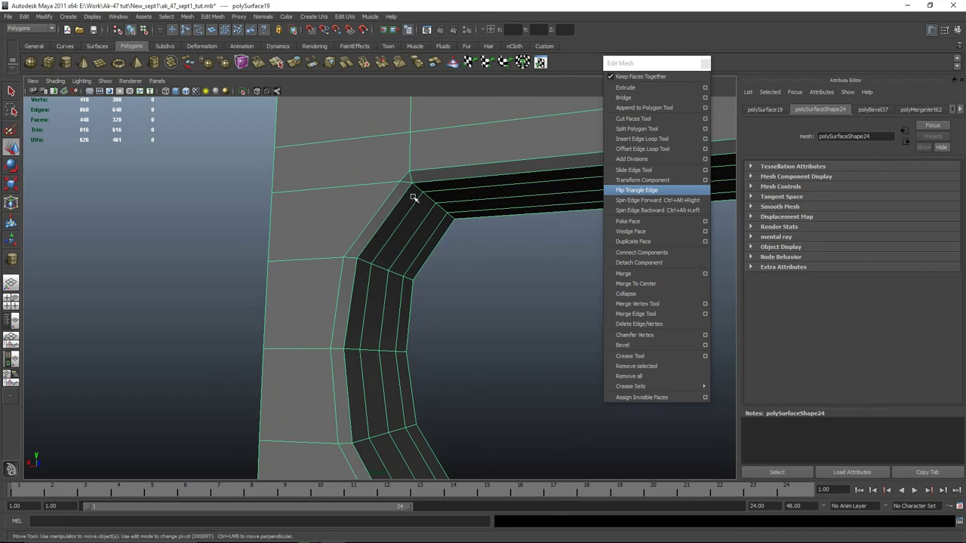
pyautogui.moveTo(411, 194); pyautogui.dragTo(380, 196, button='right')
pyautogui.click(655, 305)
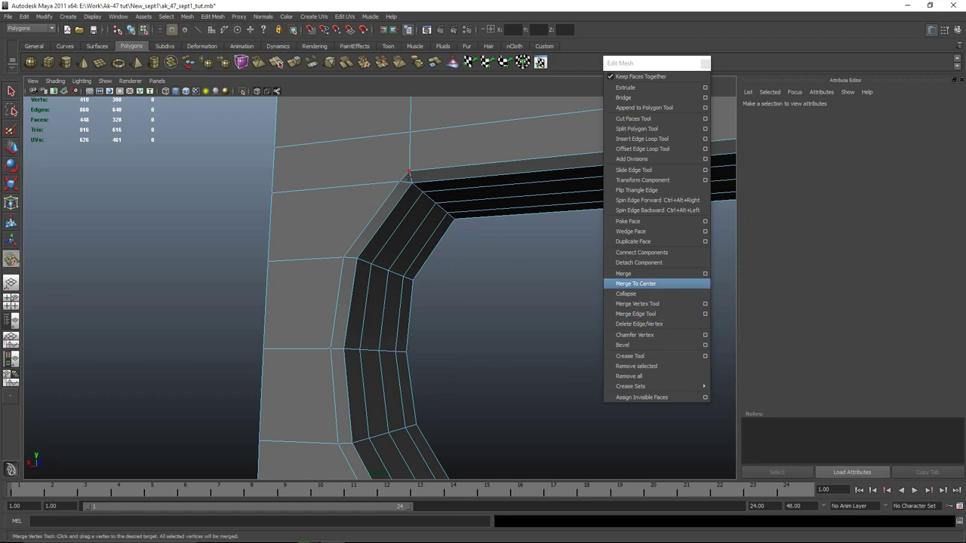
pyautogui.keyDown('alt'); pyautogui.moveTo(553, 240); pyautogui.dragTo(264, 286, button='middle'); pyautogui.keyUp('alt')
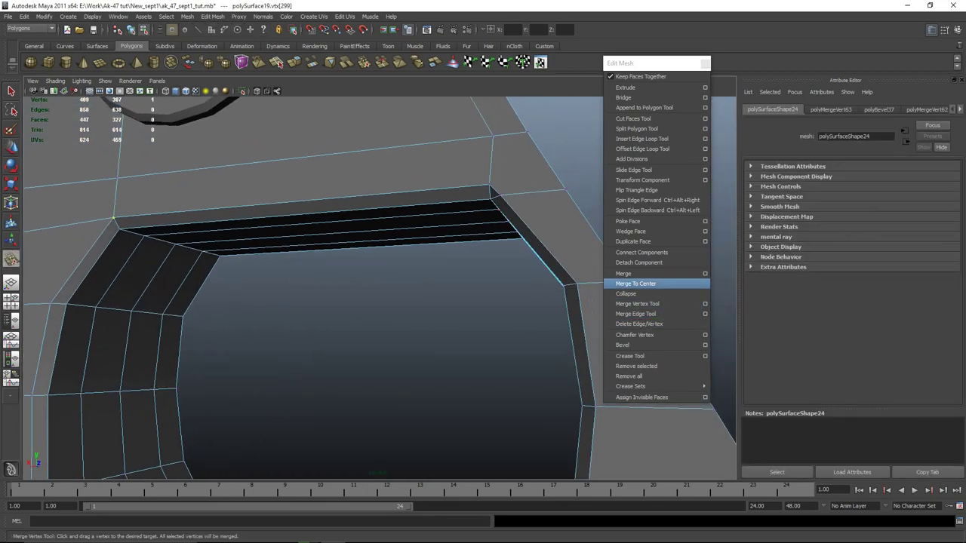
pyautogui.moveTo(501, 194); pyautogui.dragTo(489, 185)
pyautogui.keyDown('alt'); pyautogui.moveTo(534, 400); pyautogui.dragTo(539, 258, button='middle'); pyautogui.keyUp('alt')
pyautogui.keyDown('alt'); pyautogui.moveTo(538, 259); pyautogui.dragTo(580, 294); pyautogui.keyUp('alt')
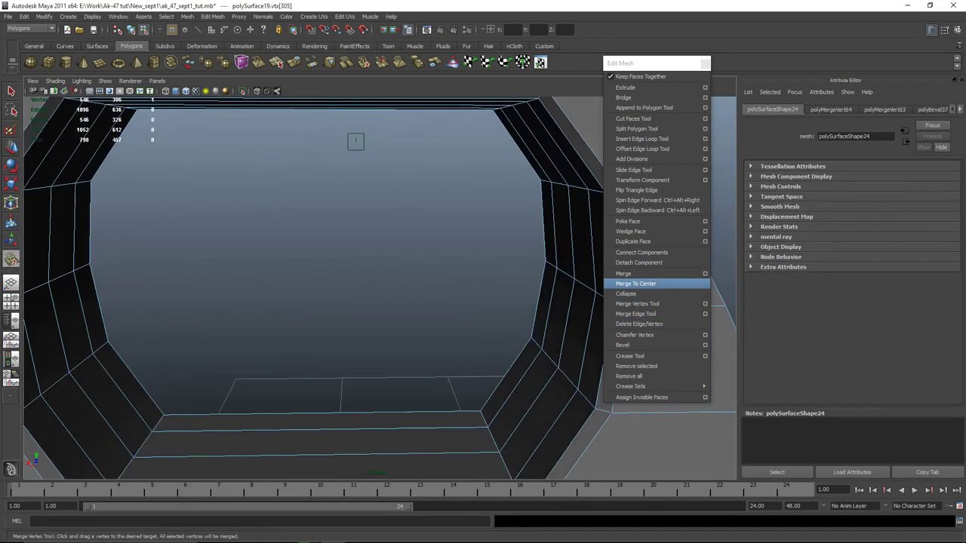
# Step: Merge the stray bevel vertices at the window opening's lower corners on the same side and clear the selection
pyautogui.keyDown('alt'); pyautogui.moveTo(528, 461); pyautogui.dragTo(522, 274, button='middle'); pyautogui.keyUp('alt')
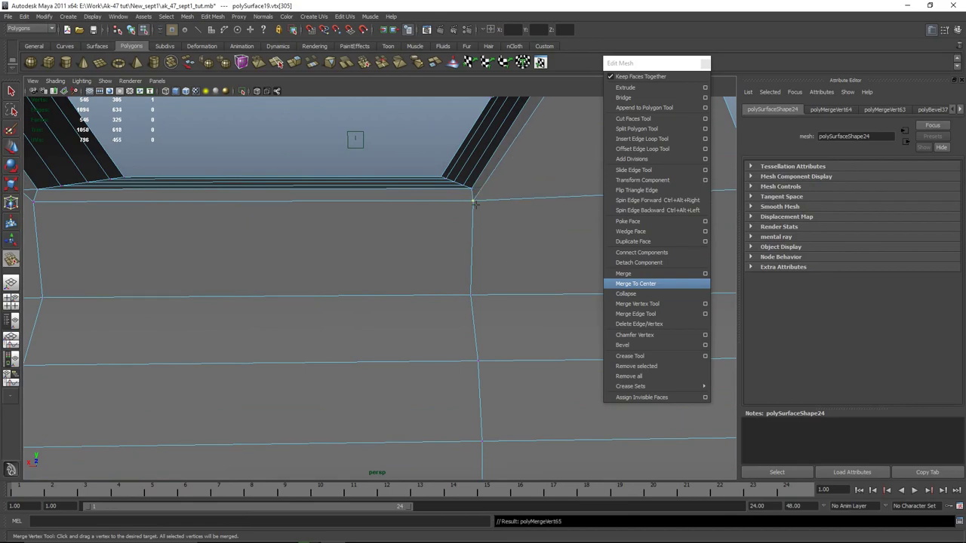
pyautogui.moveTo(487, 191); pyautogui.dragTo(473, 201)
pyautogui.hotkey('ctrl', 'z')
pyautogui.scroll(-2, 422, 219)
pyautogui.keyDown('alt'); pyautogui.moveTo(305, 237); pyautogui.dragTo(546, 275, button='middle'); pyautogui.keyUp('alt')
pyautogui.moveTo(363, 260); pyautogui.dragTo(355, 252)
pyautogui.hotkey('ctrl', 'z')
pyautogui.scroll(-3, 376, 271)
pyautogui.keyDown('alt'); pyautogui.moveTo(421, 272); pyautogui.dragTo(369, 223); pyautogui.keyUp('alt')
pyautogui.press('w')
pyautogui.rightClick(353, 226)
pyautogui.scroll(-4, 323, 215)
pyautogui.press('F8')
pyautogui.click(571, 226)
# Step: On the opposite side of the front sight base, merge the stray vertices at the window's lower and upper corners nearest the muzzle
pyautogui.keyDown('alt'); pyautogui.moveTo(443, 203); pyautogui.dragTo(638, 262); pyautogui.keyUp('alt')
pyautogui.scroll(4, 422, 268)
pyautogui.click(376, 276)
pyautogui.keyDown('alt'); pyautogui.moveTo(376, 276); pyautogui.dragTo(445, 288); pyautogui.keyUp('alt')
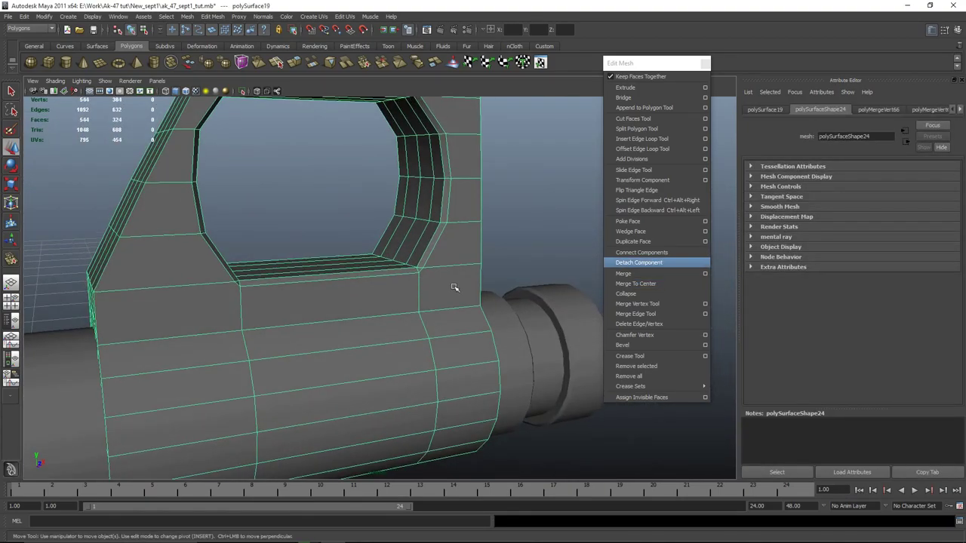
pyautogui.scroll(5, 410, 275)
pyautogui.click(645, 303)
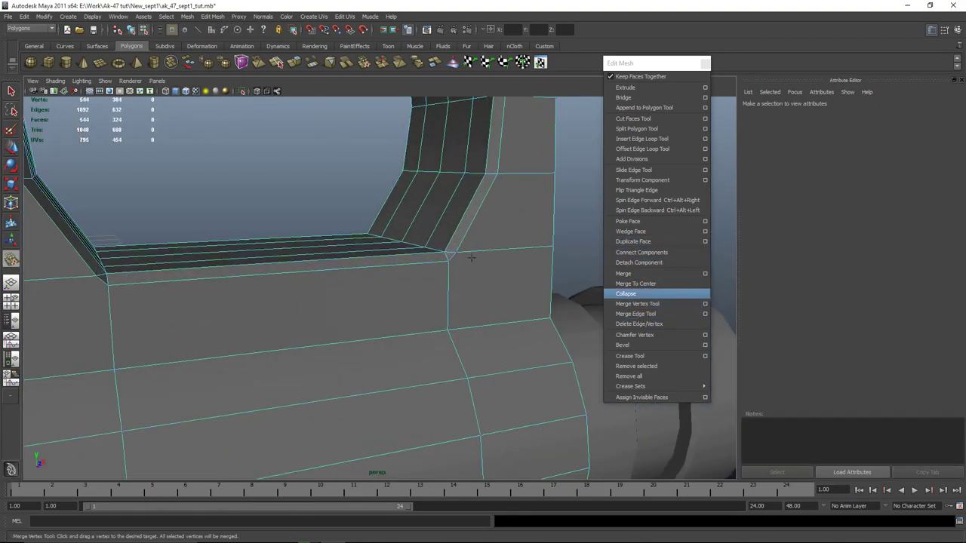
pyautogui.moveTo(453, 263); pyautogui.dragTo(450, 262)
pyautogui.keyDown('alt'); pyautogui.moveTo(487, 248); pyautogui.dragTo(469, 398, button='middle'); pyautogui.keyUp('alt')
# Step: Merge the stray vertices at the window's two remaining corners, away from the muzzle, and leave component editing
pyautogui.keyDown('alt'); pyautogui.moveTo(98, 302); pyautogui.dragTo(373, 250, button='middle'); pyautogui.keyUp('alt')
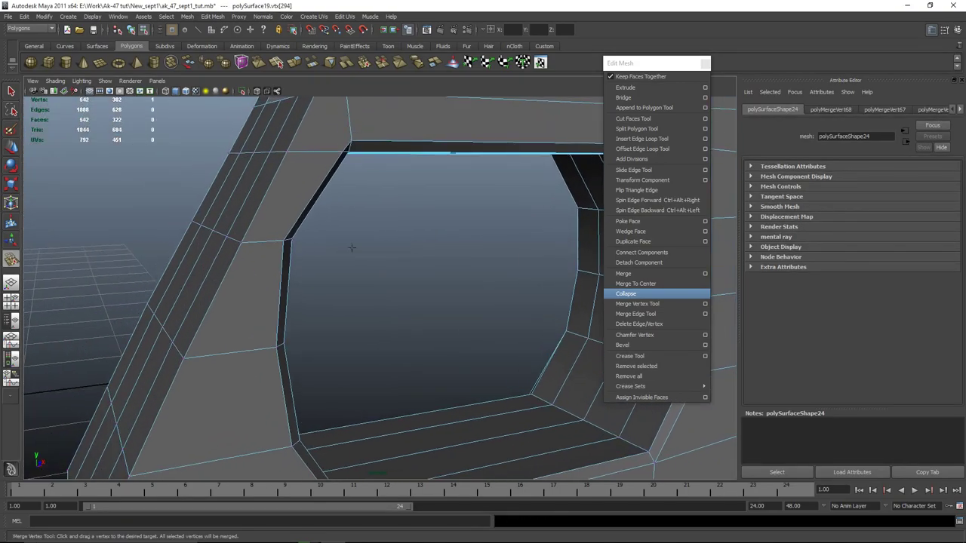
pyautogui.keyDown('alt'); pyautogui.moveTo(334, 219); pyautogui.dragTo(267, 263); pyautogui.keyUp('alt')
pyautogui.keyDown('alt'); pyautogui.moveTo(267, 263); pyautogui.dragTo(306, 270, button='middle'); pyautogui.keyUp('alt')
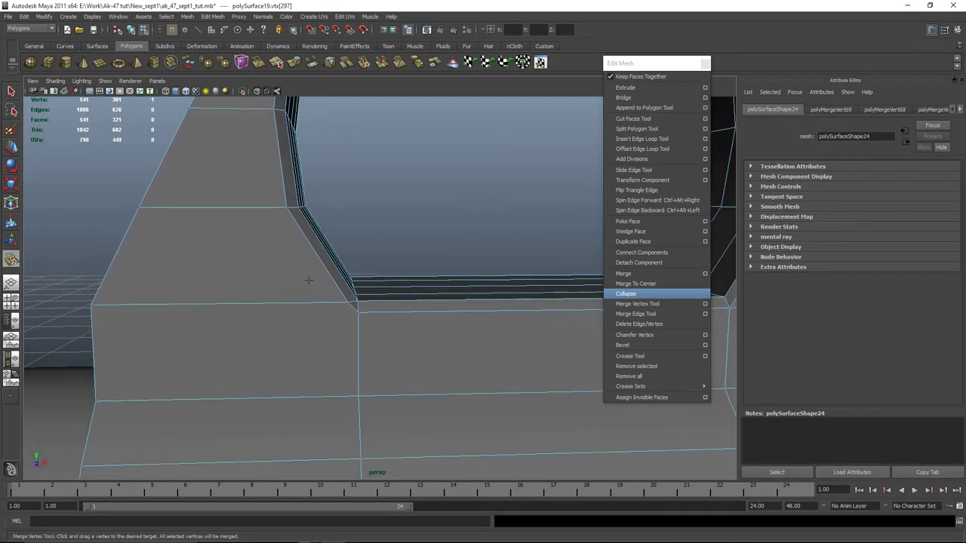
pyautogui.moveTo(348, 303); pyautogui.dragTo(358, 310)
pyautogui.scroll(-3, 433, 323)
pyautogui.keyDown('alt'); pyautogui.moveTo(442, 340); pyautogui.dragTo(374, 308); pyautogui.keyUp('alt')
pyautogui.press('w')
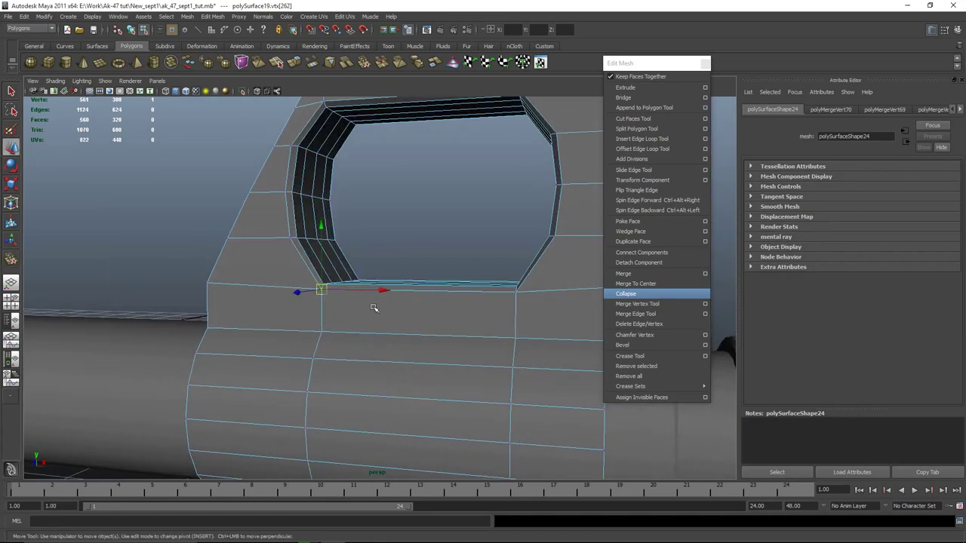
pyautogui.click(411, 263)
# Step: Delete the three inner edge loops running around the inside walls of the window opening
pyautogui.scroll(-5, 412, 258)
pyautogui.keyDown('alt'); pyautogui.moveTo(415, 243); pyautogui.dragTo(321, 248); pyautogui.keyUp('alt')
pyautogui.scroll(7, 321, 249)
pyautogui.click(321, 246)
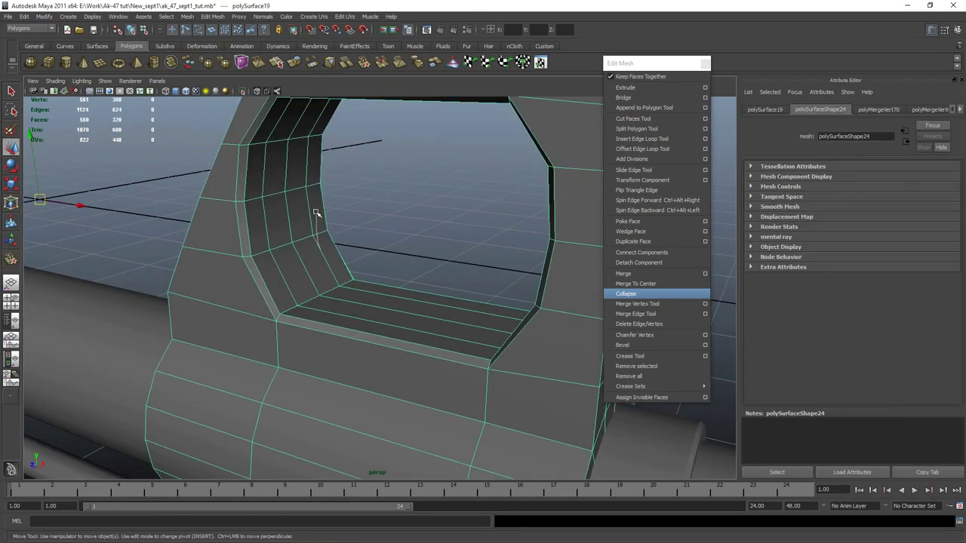
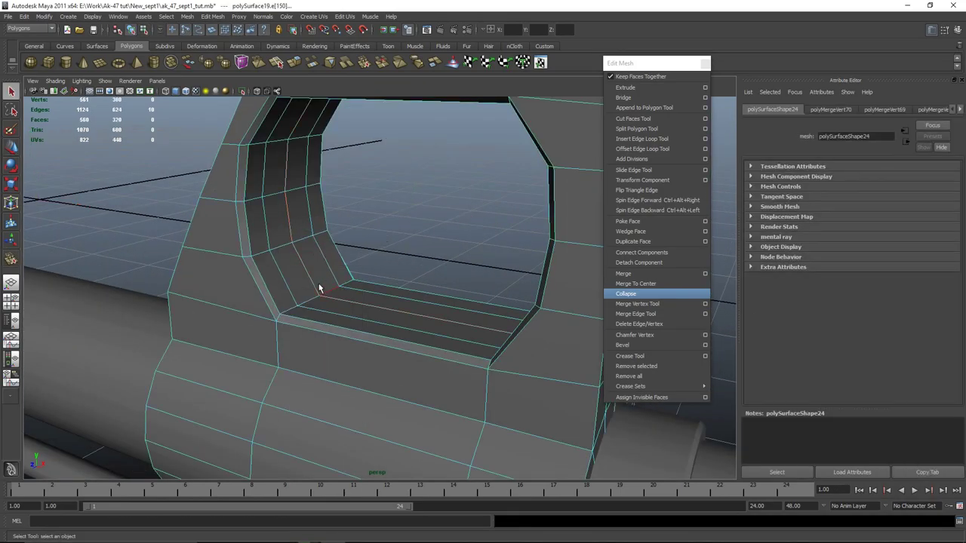
pyautogui.keyDown('shift'); pyautogui.doubleClick(277, 270); pyautogui.keyUp('shift')
pyautogui.keyDown('shift'); pyautogui.doubleClick(319, 256); pyautogui.keyUp('shift')
pyautogui.keyDown('alt'); pyautogui.moveTo(296, 294); pyautogui.dragTo(337, 269); pyautogui.keyUp('alt')
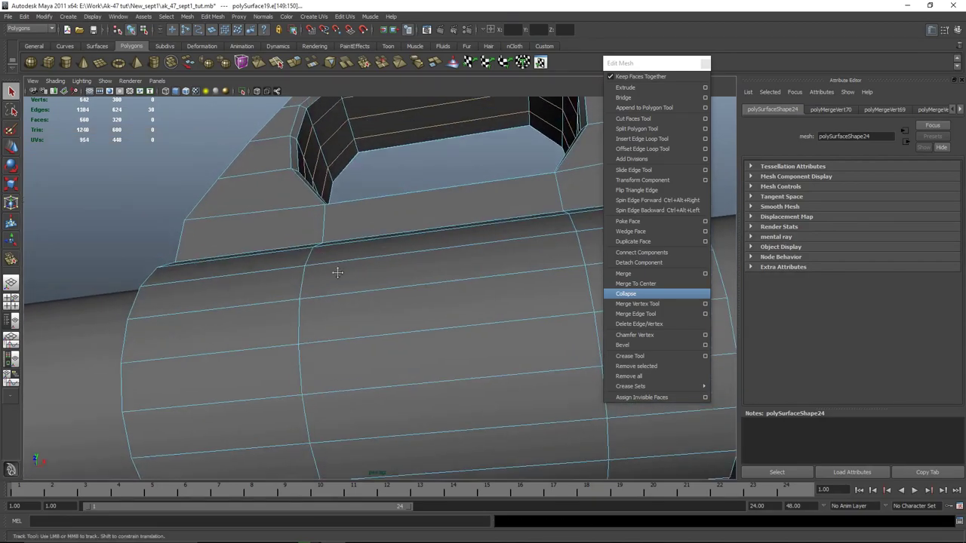
pyautogui.keyDown('alt'); pyautogui.moveTo(337, 269); pyautogui.dragTo(319, 357, button='middle'); pyautogui.keyUp('alt')
pyautogui.keyDown('shift'); pyautogui.moveTo(320, 294); pyautogui.dragTo(294, 310, button='right'); pyautogui.keyUp('shift')
# Step: Select an edge on the front sight base and adjust its soft/hard normal shading
pyautogui.keyDown('alt'); pyautogui.moveTo(295, 310); pyautogui.dragTo(329, 328); pyautogui.keyUp('alt')
pyautogui.moveTo(349, 306); pyautogui.dragTo(400, 281, button='right')
pyautogui.keyDown('alt'); pyautogui.moveTo(400, 282); pyautogui.dragTo(332, 319); pyautogui.keyUp('alt')
pyautogui.click(332, 319)
pyautogui.moveTo(332, 318); pyautogui.dragTo(332, 294, button='right')
pyautogui.keyDown('alt'); pyautogui.moveTo(334, 324); pyautogui.dragTo(349, 369); pyautogui.keyUp('alt')
pyautogui.click(344, 359)
pyautogui.click(425, 323)
pyautogui.moveTo(347, 353); pyautogui.dragTo(407, 333, button='right')
pyautogui.moveTo(355, 364)
pyautogui.keyDown('alt'); pyautogui.mouseDown()
pyautogui.moveTo(401, 343)
pyautogui.moveTo(352, 364)
pyautogui.mouseUp(); pyautogui.keyUp('alt')
pyautogui.click(350, 363)
pyautogui.moveTo(350, 362); pyautogui.dragTo(351, 336, button='right')
pyautogui.click(352, 353)
pyautogui.click(258, 18)
pyautogui.click(294, 116)
# Step: Repeat the edge normal adjustment on two more edges of the front sight base and clear the selection
pyautogui.keyDown('alt'); pyautogui.moveTo(246, 223); pyautogui.dragTo(525, 316); pyautogui.keyUp('alt')
pyautogui.click(518, 330)
pyautogui.press('g')
pyautogui.keyDown('alt'); pyautogui.moveTo(501, 356); pyautogui.dragTo(483, 283); pyautogui.keyUp('alt')
pyautogui.click(529, 234)
pyautogui.press('g')
pyautogui.keyDown('alt'); pyautogui.moveTo(525, 239); pyautogui.dragTo(358, 220); pyautogui.keyUp('alt')
pyautogui.moveTo(457, 290); pyautogui.dragTo(409, 295, button='right')
pyautogui.click(410, 295)
pyautogui.keyDown('alt'); pyautogui.moveTo(410, 294); pyautogui.dragTo(388, 326); pyautogui.keyUp('alt')
pyautogui.click(399, 290)
# Step: Compare the bevelled window opening's outline with the reference image in the front view and check its shape in perspective
pyautogui.scroll(-5, 427, 320)
pyautogui.scroll(4, 416, 318)
pyautogui.scroll(3, 388, 326)
pyautogui.keyDown('alt'); pyautogui.moveTo(388, 326); pyautogui.dragTo(364, 315, button='middle'); pyautogui.keyUp('alt')
pyautogui.keyDown('alt'); pyautogui.moveTo(364, 315); pyautogui.dragTo(405, 322); pyautogui.keyUp('alt')
pyautogui.press('space')
pyautogui.press('space')
pyautogui.scroll(3, 339, 372)
pyautogui.keyDown('alt'); pyautogui.moveTo(339, 372); pyautogui.dragTo(353, 265, button='middle'); pyautogui.keyUp('alt')
pyautogui.moveTo(273, 294); pyautogui.dragTo(235, 296, button='right')
pyautogui.moveTo(277, 316); pyautogui.dragTo(279, 316)
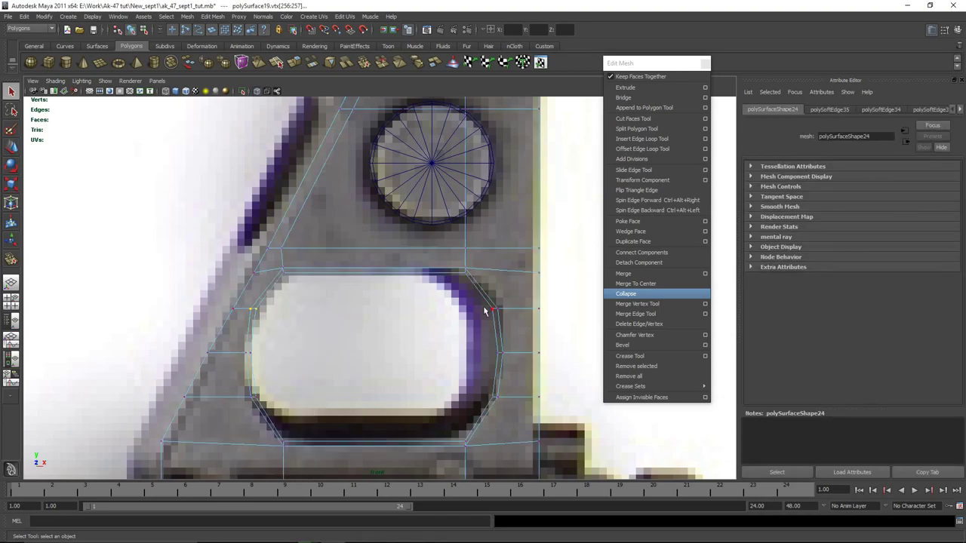
pyautogui.press('space')
pyautogui.press('space')
pyautogui.keyDown('alt'); pyautogui.moveTo(552, 203); pyautogui.dragTo(426, 309); pyautogui.keyUp('alt')
pyautogui.click(388, 307)
pyautogui.scroll(5, 429, 317)
pyautogui.scroll(-5, 361, 309)
pyautogui.scroll(-5, 450, 313)
# Step: Select the front sight base and compare its underside with the tapered lug in the front view's reference image
pyautogui.press('space')
pyautogui.press('space')
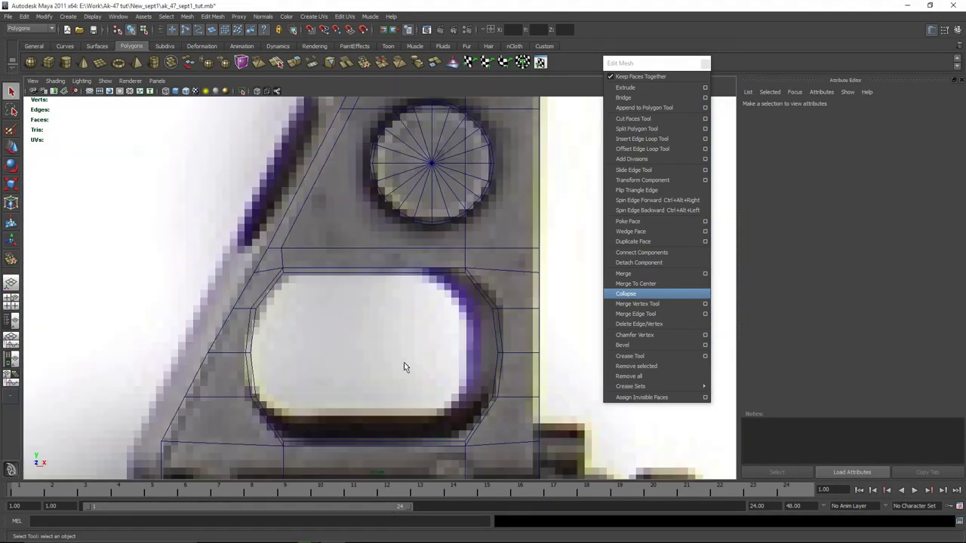
pyautogui.keyDown('alt'); pyautogui.moveTo(404, 365); pyautogui.dragTo(375, 150, button='middle'); pyautogui.keyUp('alt')
pyautogui.keyDown('alt'); pyautogui.moveTo(453, 365); pyautogui.dragTo(466, 126, button='middle'); pyautogui.keyUp('alt')
pyautogui.press('space')
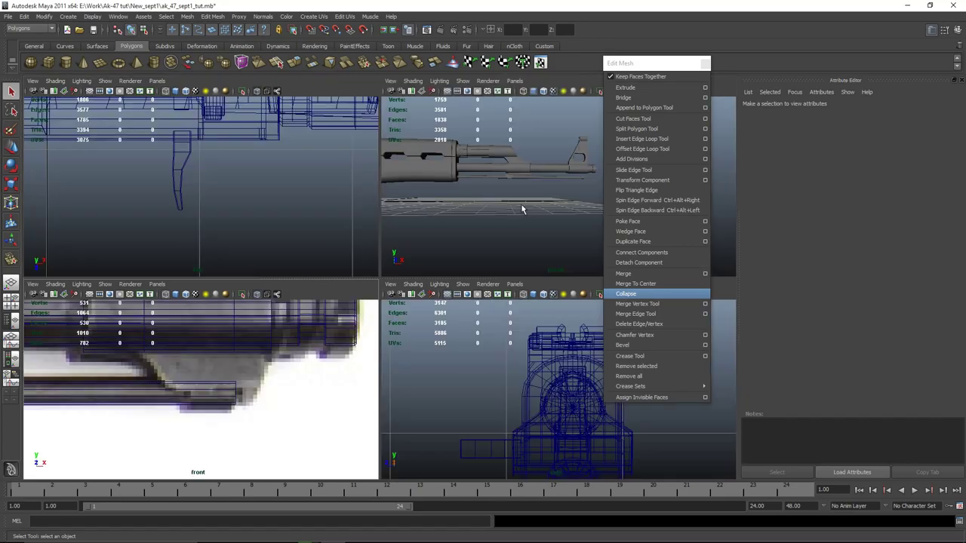
pyautogui.press('space')
pyautogui.keyDown('alt'); pyautogui.moveTo(511, 254); pyautogui.dragTo(423, 312); pyautogui.keyUp('alt')
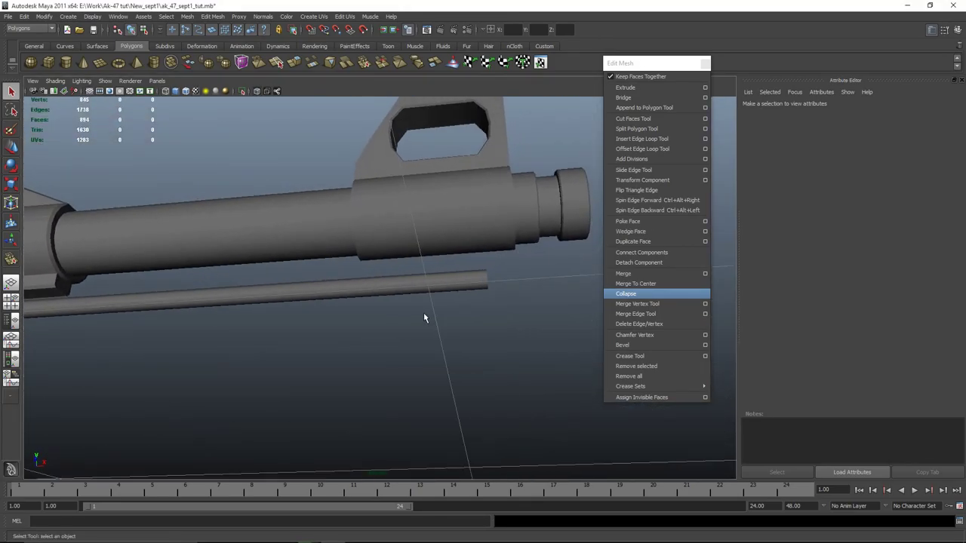
pyautogui.click(390, 232)
pyautogui.press('space')
pyautogui.press('space')
pyautogui.keyDown('alt'); pyautogui.moveTo(465, 246); pyautogui.dragTo(525, 252, button='middle'); pyautogui.keyUp('alt')
pyautogui.click(459, 345)
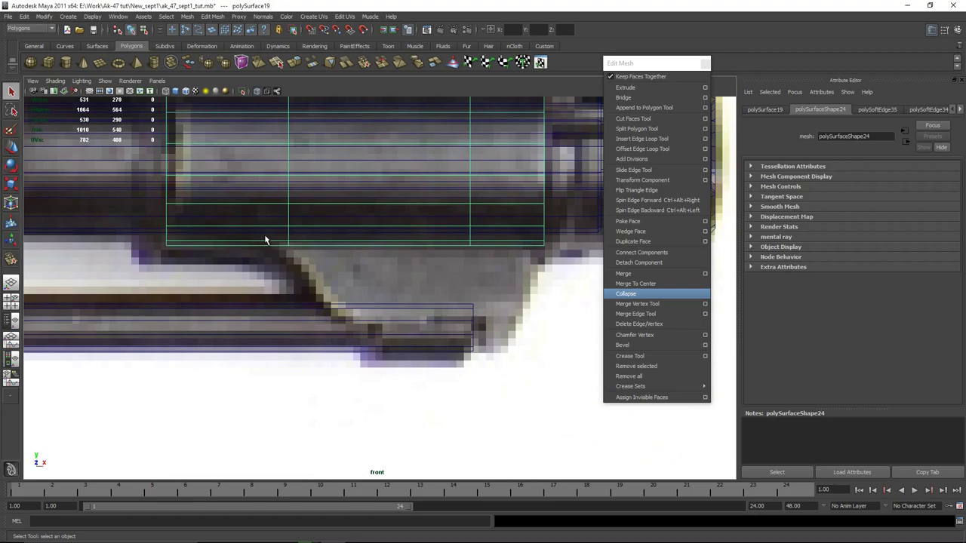
# Step: Inspect the base's underside and the parts around the cleaning rod further back along the barrel in perspective
pyautogui.press('space')
pyautogui.press('space')
pyautogui.keyDown('alt'); pyautogui.moveTo(498, 305); pyautogui.dragTo(342, 224); pyautogui.keyUp('alt')
pyautogui.moveTo(327, 272); pyautogui.dragTo(327, 277, button='right')
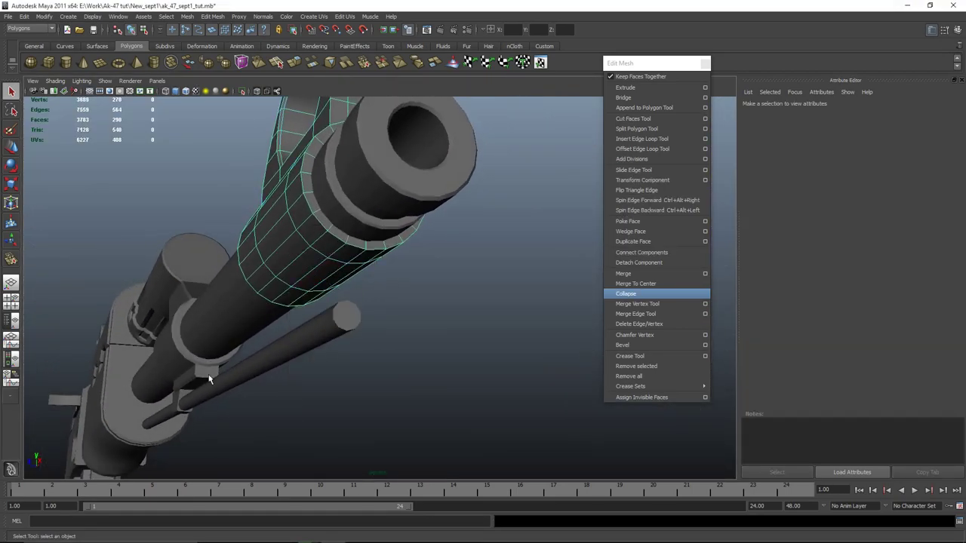
pyautogui.click(207, 378)
pyautogui.keyDown('alt'); pyautogui.moveTo(197, 375); pyautogui.dragTo(390, 271, button='middle'); pyautogui.keyUp('alt')
pyautogui.scroll(2, 389, 270)
pyautogui.click(254, 317)
pyautogui.scroll(-3, 423, 285)
pyautogui.keyDown('alt'); pyautogui.moveTo(428, 288); pyautogui.dragTo(427, 238); pyautogui.keyUp('alt')
# Step: Extrude four underside faces of the front sight base downward by about 0.252 to form the lug
pyautogui.click(427, 239)
pyautogui.moveTo(427, 238); pyautogui.dragTo(429, 263, button='right')
pyautogui.keyDown('alt'); pyautogui.moveTo(479, 268); pyautogui.dragTo(366, 274); pyautogui.keyUp('alt')
pyautogui.click(372, 212)
pyautogui.keyDown('shift'); pyautogui.click(376, 231); pyautogui.keyUp('shift')
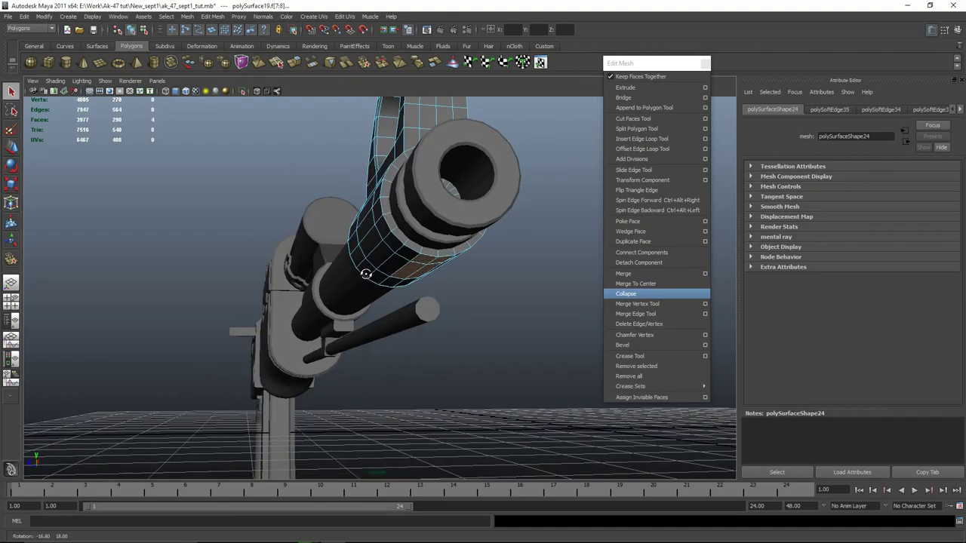
pyautogui.click(650, 88)
pyautogui.keyDown('alt'); pyautogui.moveTo(481, 243); pyautogui.dragTo(510, 255); pyautogui.keyUp('alt')
pyautogui.click(528, 156)
pyautogui.moveTo(414, 196); pyautogui.dragTo(418, 256)
# Step: Scale the lug's bottom faces lengthwise to about 0.53 so its profile tapers like the reference image
pyautogui.press('space')
pyautogui.press('space')
pyautogui.press('r')
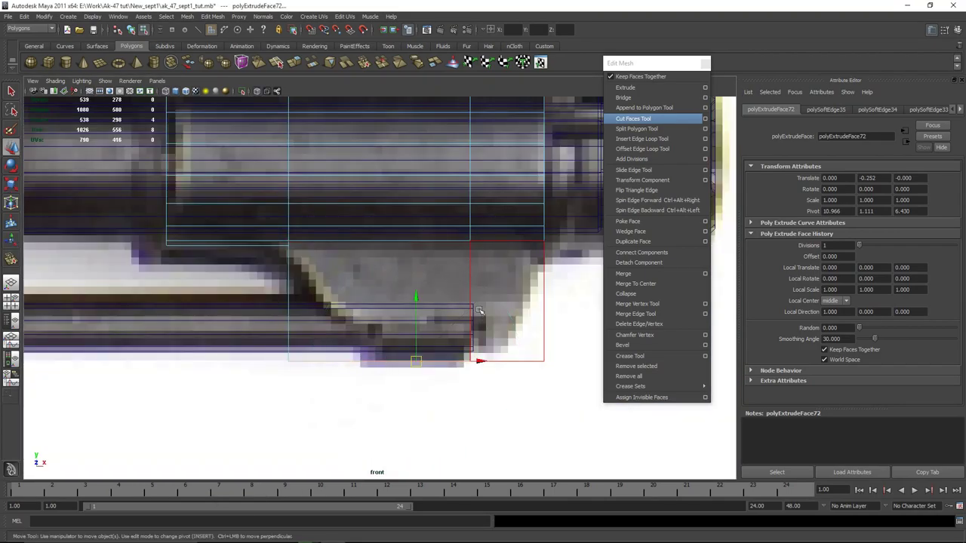
pyautogui.hotkey('ctrl', 'z')
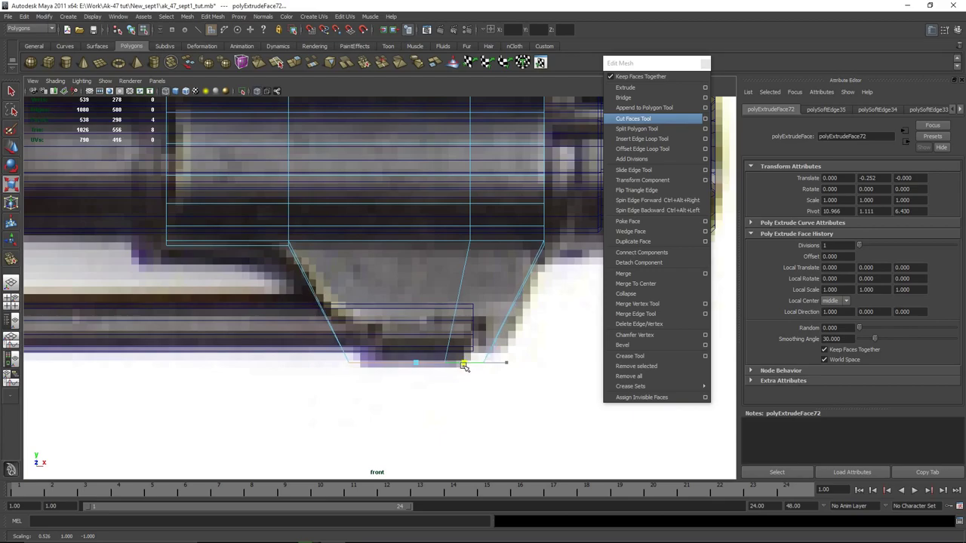
pyautogui.keyDown('alt'); pyautogui.moveTo(525, 416); pyautogui.dragTo(477, 342, button='middle'); pyautogui.keyUp('alt')
pyautogui.press('space')
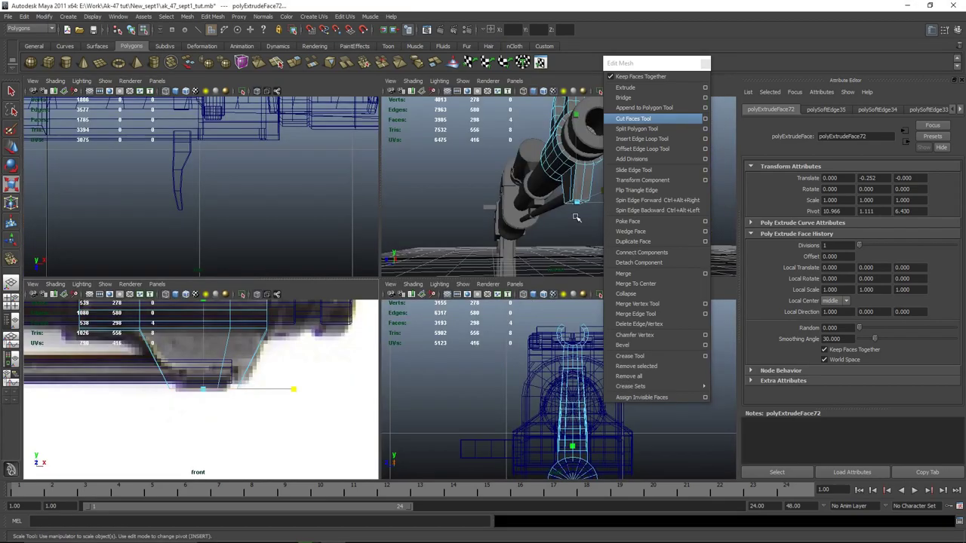
# Step: Bevel the lug's bottom edges along both long sides
pyautogui.press('space')
pyautogui.click(491, 313)
pyautogui.keyDown('alt'); pyautogui.moveTo(491, 314); pyautogui.dragTo(480, 388, button='right'); pyautogui.keyUp('alt')
pyautogui.keyDown('alt'); pyautogui.moveTo(481, 388); pyautogui.dragTo(457, 332, button='middle'); pyautogui.keyUp('alt')
pyautogui.keyDown('alt'); pyautogui.moveTo(414, 269); pyautogui.dragTo(450, 291); pyautogui.keyUp('alt')
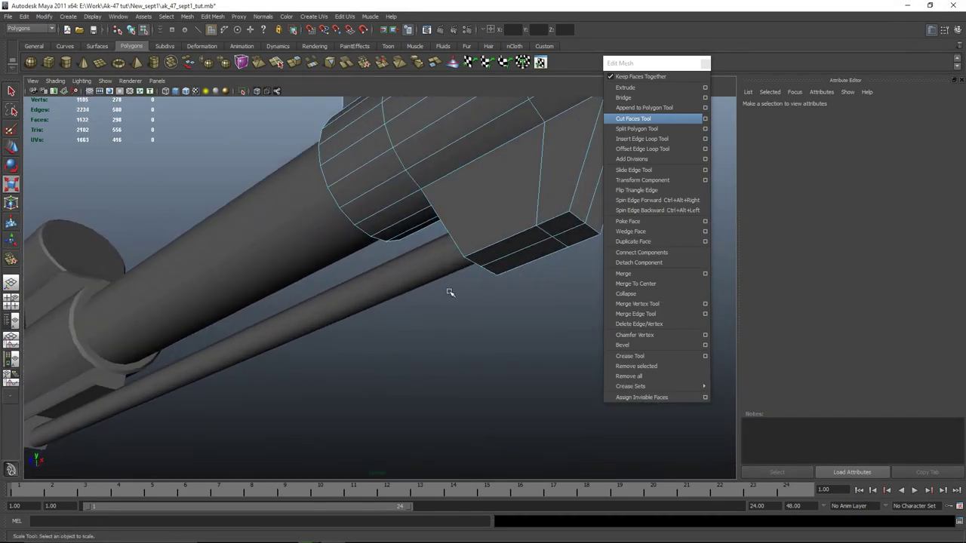
pyautogui.keyDown('alt'); pyautogui.moveTo(450, 292); pyautogui.dragTo(356, 226, button='middle'); pyautogui.keyUp('alt')
pyautogui.click(347, 249)
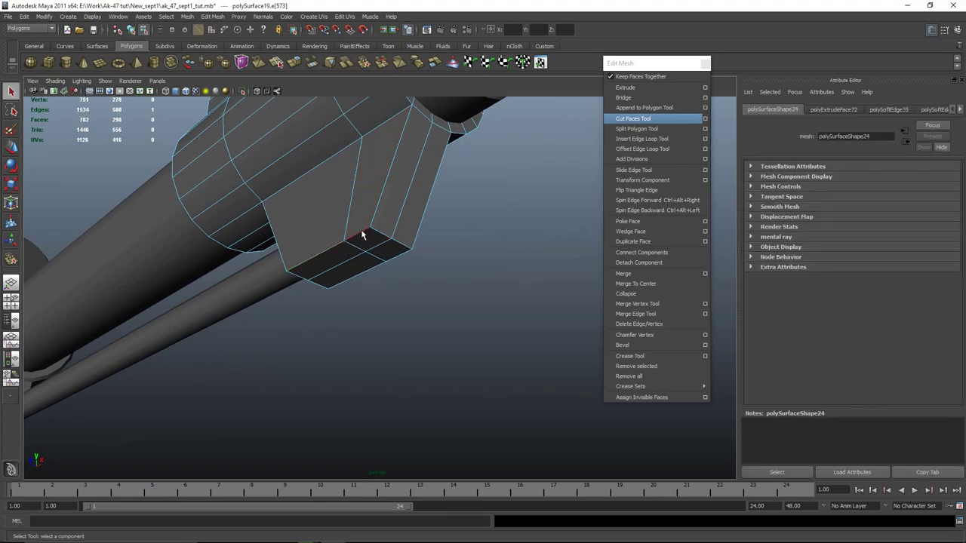
pyautogui.keyDown('shift'); pyautogui.click(373, 271); pyautogui.keyUp('shift')
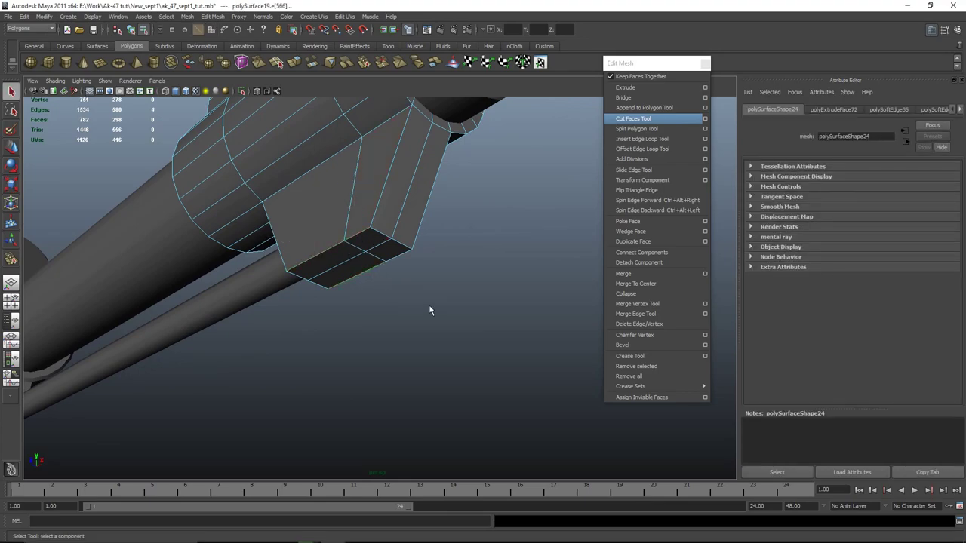
pyautogui.click(646, 347)
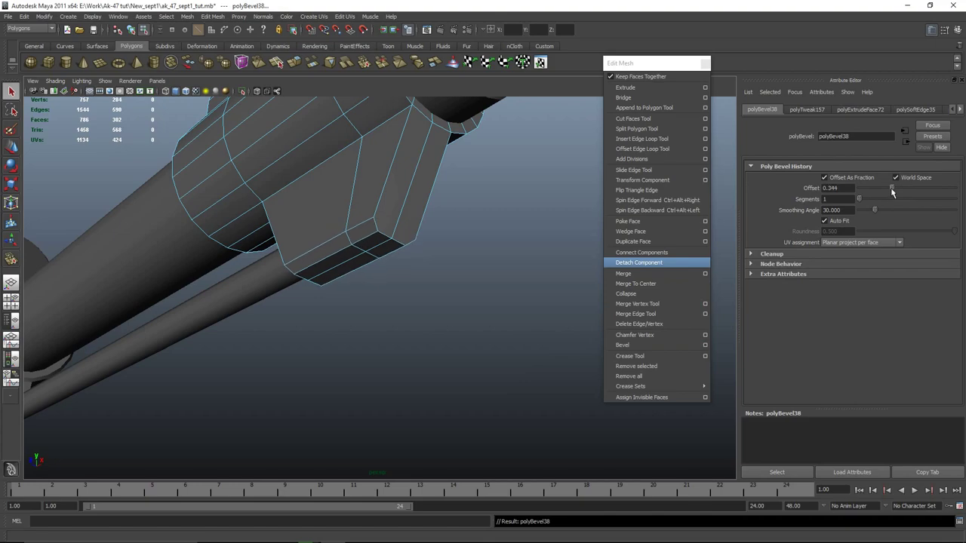
# Step: Isolate the front sight base and split the lug's end faces across between the bevel corners
pyautogui.moveTo(368, 185); pyautogui.dragTo(386, 168, button='right')
pyautogui.click(387, 171)
pyautogui.click(389, 206)
pyautogui.hotkey('shift', 'i')
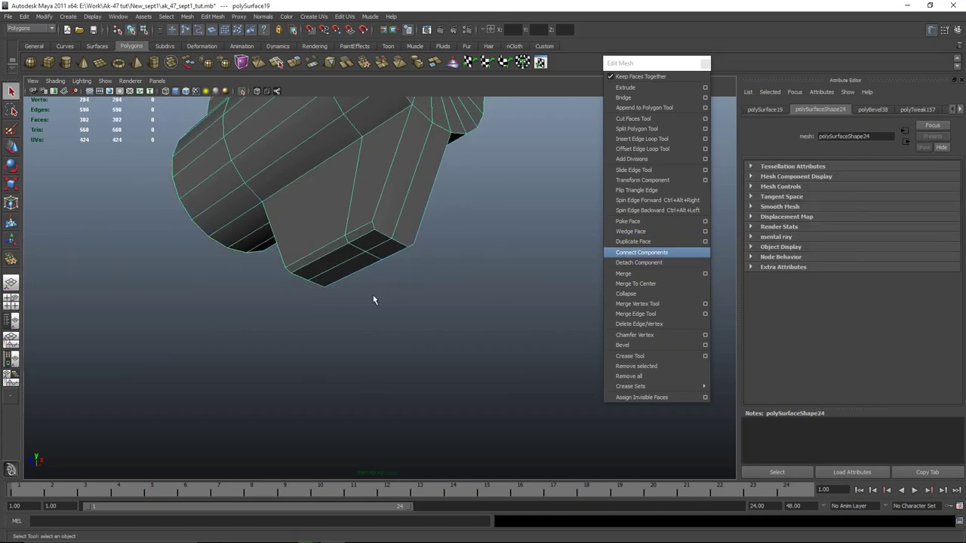
pyautogui.scroll(2, 373, 300)
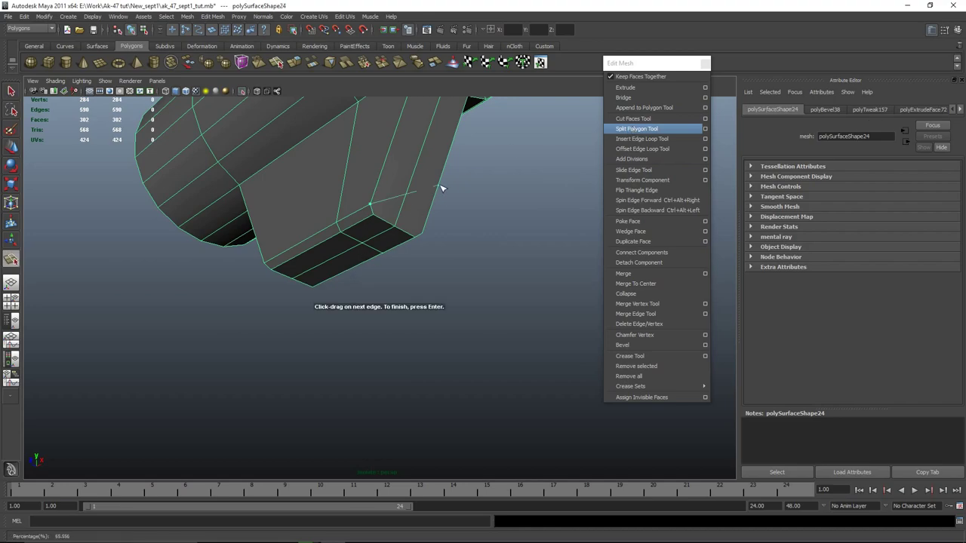
pyautogui.keyDown('alt'); pyautogui.moveTo(336, 330); pyautogui.dragTo(516, 338); pyautogui.keyUp('alt')
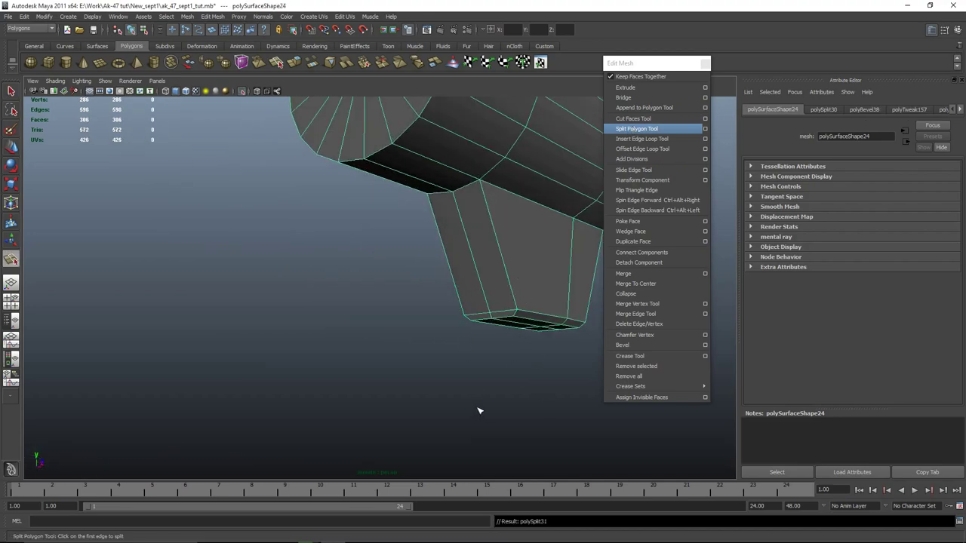
# Step: Bring the rest of the rifle back from isolation and compare the underside details around the barrel with the side reference image
pyautogui.keyDown('alt'); pyautogui.moveTo(481, 398); pyautogui.dragTo(515, 336); pyautogui.keyUp('alt')
pyautogui.scroll(-3, 451, 269)
pyautogui.click(535, 401)
pyautogui.hotkey('shift', 'i')
pyautogui.scroll(-3, 542, 391)
pyautogui.scroll(-3, 466, 383)
pyautogui.keyDown('alt'); pyautogui.moveTo(422, 355); pyautogui.dragTo(455, 360); pyautogui.keyUp('alt')
pyautogui.scroll(3, 440, 362)
pyautogui.scroll(4, 445, 377)
pyautogui.keyDown('alt'); pyautogui.moveTo(452, 357); pyautogui.dragTo(487, 396, button='middle'); pyautogui.keyUp('alt')
pyautogui.keyDown('alt'); pyautogui.moveTo(487, 395); pyautogui.dragTo(451, 376); pyautogui.keyUp('alt')
pyautogui.press('space')
pyautogui.scroll(3, 239, 420)
pyautogui.press('space')
pyautogui.scroll(2, 164, 343)
pyautogui.keyDown('alt'); pyautogui.moveTo(164, 342); pyautogui.dragTo(445, 375, button='middle'); pyautogui.keyUp('alt')
pyautogui.keyDown('alt'); pyautogui.moveTo(150, 355); pyautogui.dragTo(367, 345, button='middle'); pyautogui.keyUp('alt')
pyautogui.scroll(-8, 400, 337)
pyautogui.scroll(5, 317, 355)
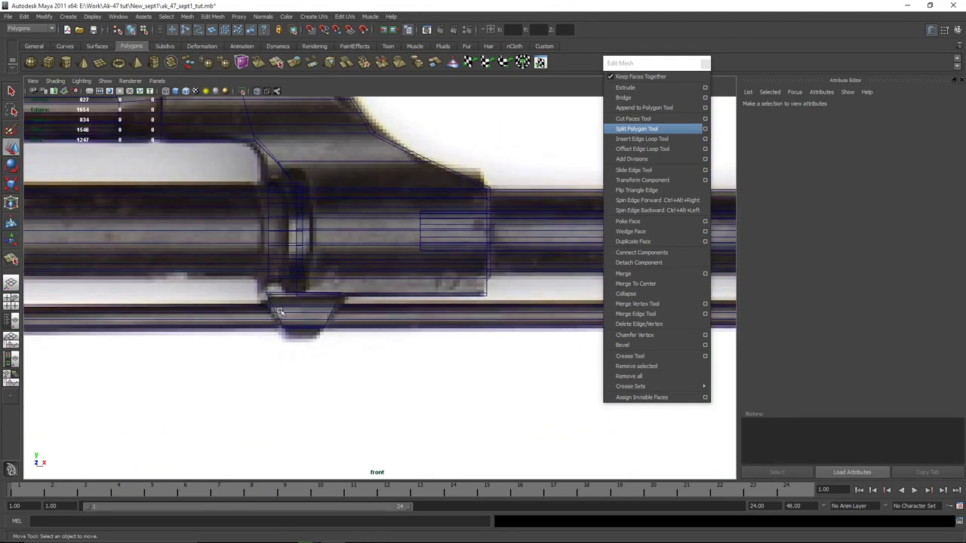
# Step: Widen the collar ring behind the gas block lengthwise along the barrel and insert an edge loop around it near its middle
pyautogui.click(280, 286)
pyautogui.press('space')
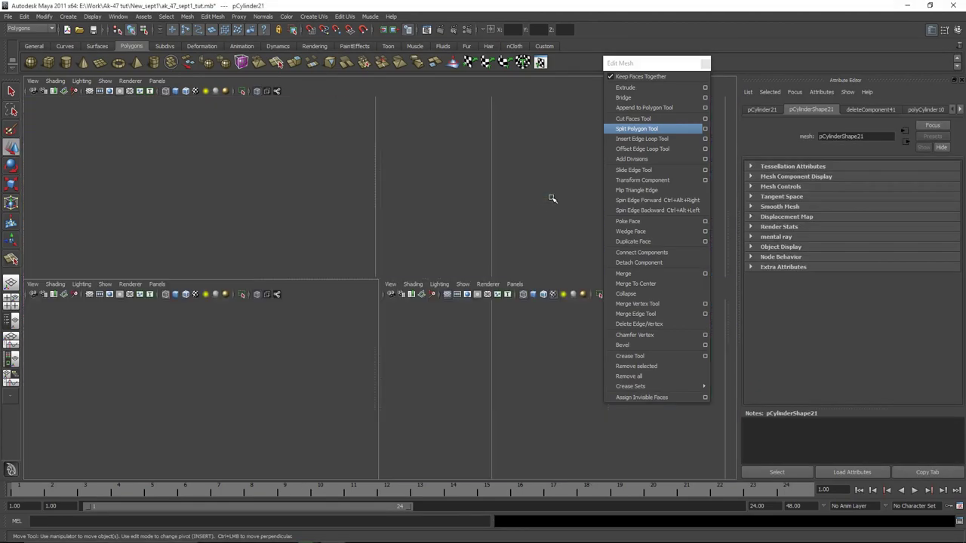
pyautogui.press('space')
pyautogui.keyDown('alt'); pyautogui.moveTo(432, 328); pyautogui.dragTo(401, 321, button='middle'); pyautogui.keyUp('alt')
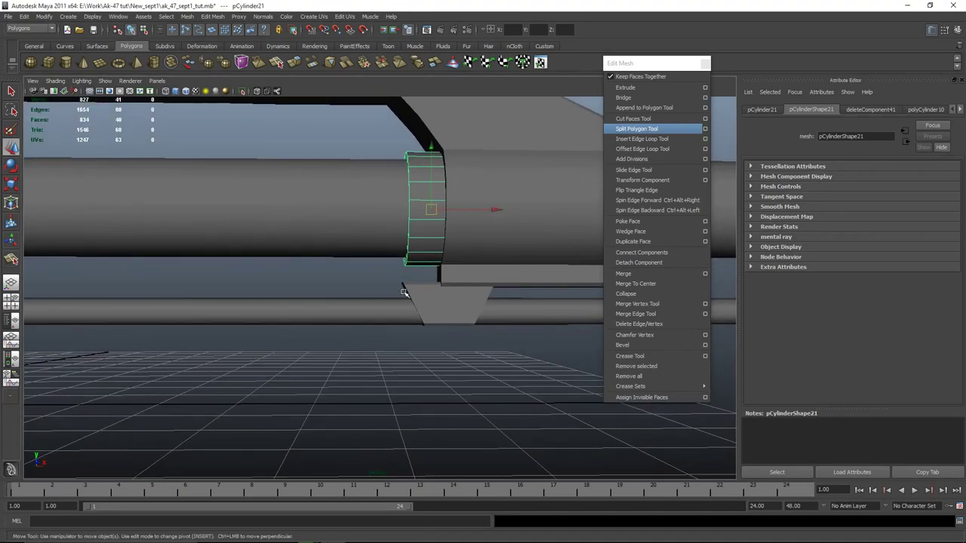
pyautogui.keyDown('alt'); pyautogui.moveTo(404, 291); pyautogui.dragTo(415, 266); pyautogui.keyUp('alt')
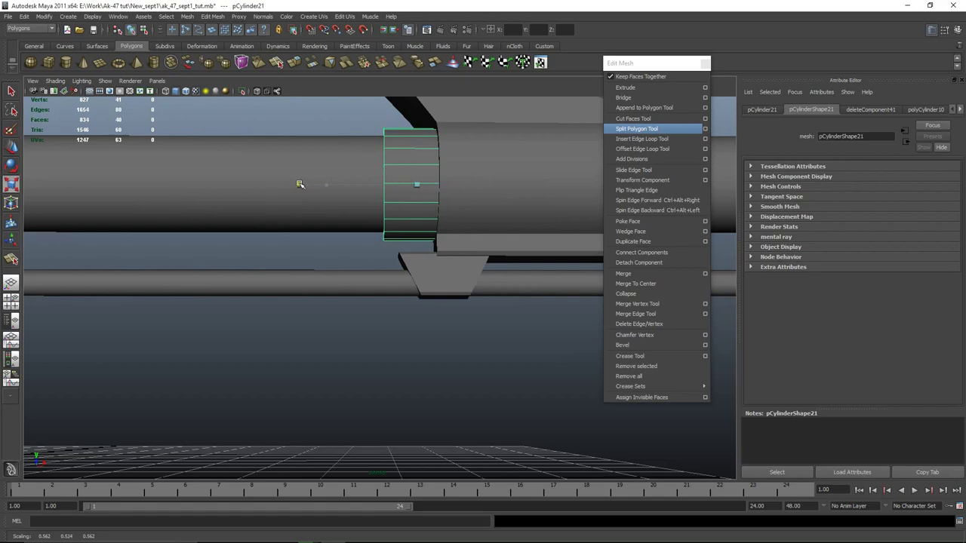
pyautogui.click(669, 141)
pyautogui.scroll(5, 446, 213)
pyautogui.keyDown('alt'); pyautogui.moveTo(446, 213); pyautogui.dragTo(406, 310, button='middle'); pyautogui.keyUp('alt')
pyautogui.moveTo(424, 219); pyautogui.dragTo(407, 240)
# Step: Extrude two underside faces of the collar's rear half downward by about 0.077 to form a tab
pyautogui.keyDown('alt'); pyautogui.moveTo(402, 329); pyautogui.dragTo(447, 311); pyautogui.keyUp('alt')
pyautogui.keyDown('alt'); pyautogui.moveTo(430, 313); pyautogui.dragTo(359, 316, button='middle'); pyautogui.keyUp('alt')
pyautogui.scroll(2, 360, 317)
pyautogui.press('w')
pyautogui.moveTo(394, 218); pyautogui.dragTo(394, 242, button='right')
pyautogui.click(424, 244)
pyautogui.click(643, 88)
pyautogui.keyDown('alt'); pyautogui.moveTo(452, 240); pyautogui.dragTo(485, 182); pyautogui.keyUp('alt')
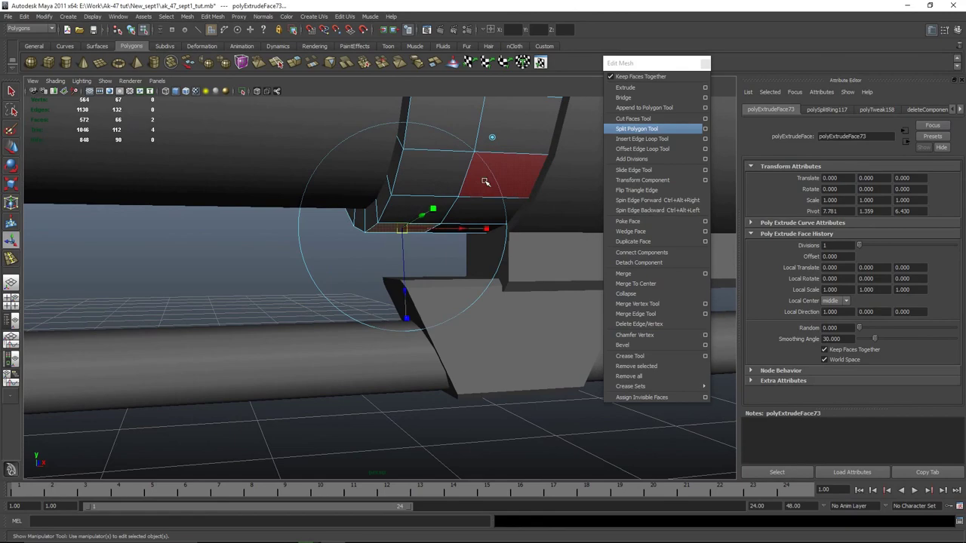
pyautogui.moveTo(395, 165); pyautogui.dragTo(391, 220)
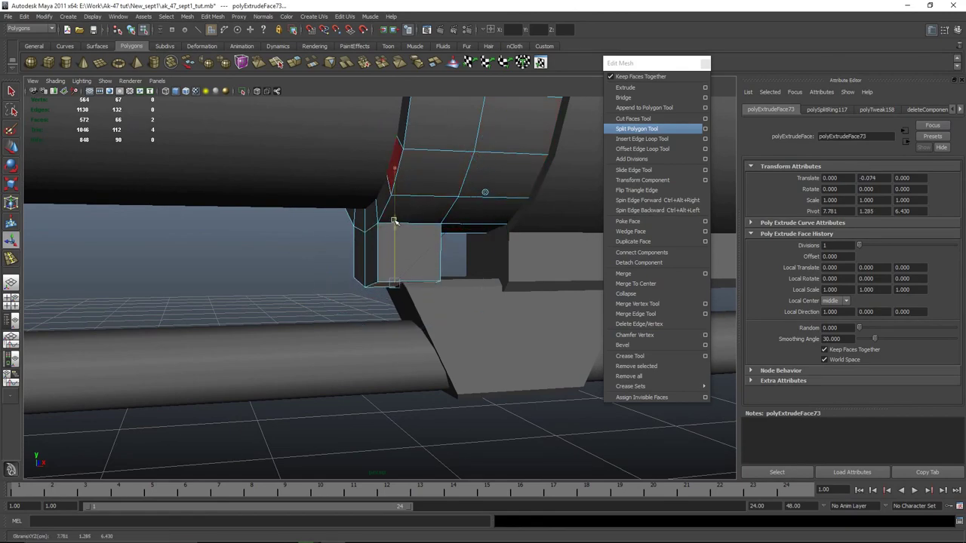
# Step: Flatten the bottom faces of the collar's tab so they lie level, and compare the tab's height with the side reference image
pyautogui.keyDown('alt'); pyautogui.moveTo(393, 224); pyautogui.dragTo(414, 227); pyautogui.keyUp('alt')
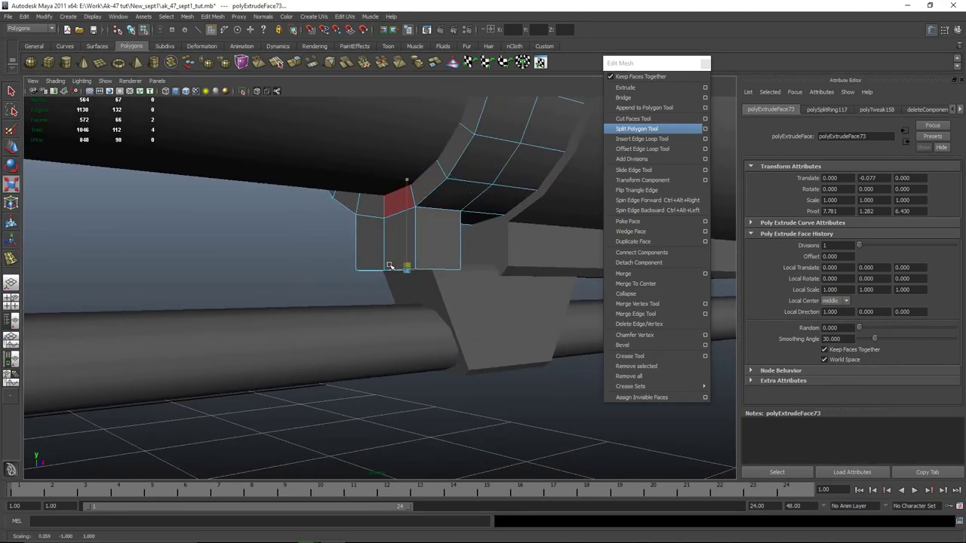
pyautogui.keyDown('alt'); pyautogui.moveTo(420, 275); pyautogui.dragTo(535, 342); pyautogui.keyUp('alt')
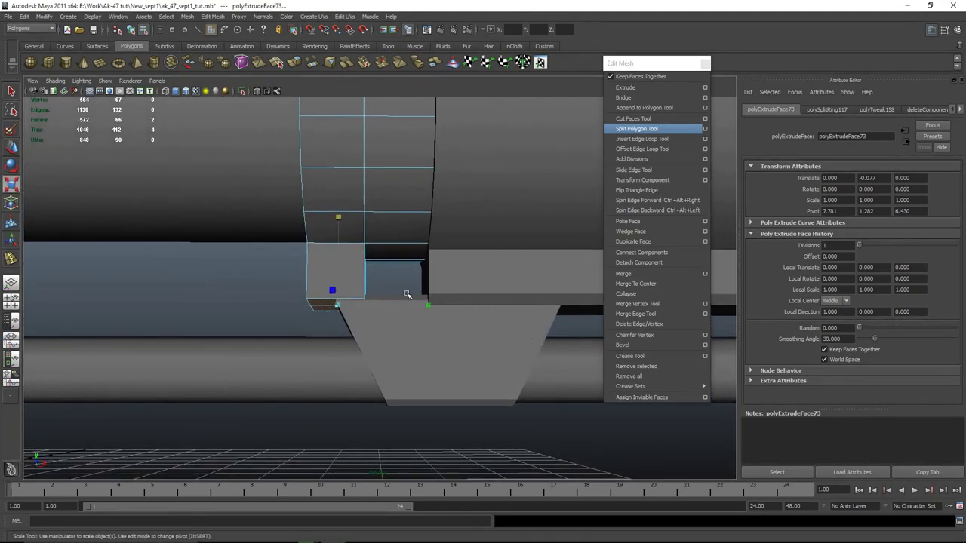
pyautogui.keyDown('alt'); pyautogui.moveTo(317, 307); pyautogui.dragTo(327, 330); pyautogui.keyUp('alt')
pyautogui.press('space')
pyautogui.press('space')
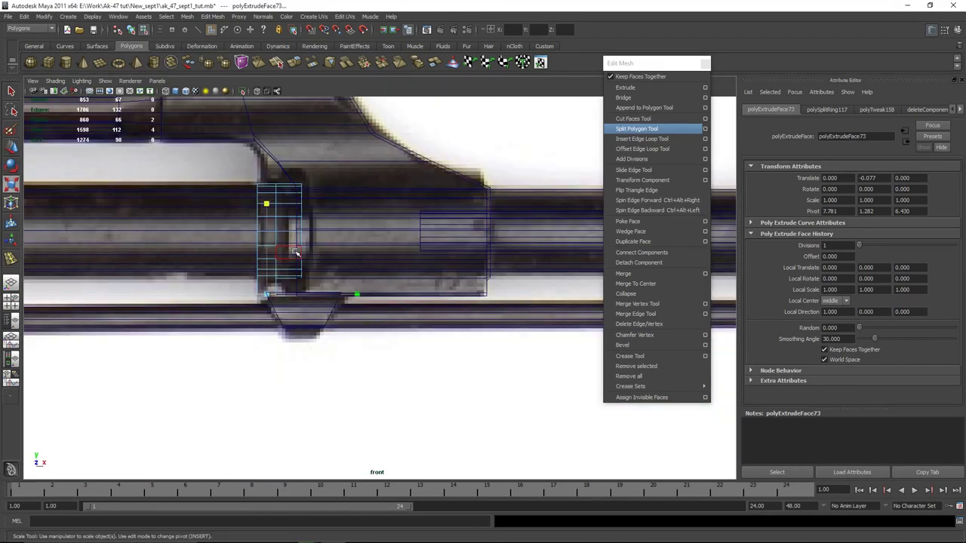
pyautogui.scroll(3, 284, 294)
pyautogui.keyDown('alt'); pyautogui.moveTo(181, 313); pyautogui.dragTo(283, 316, button='middle'); pyautogui.keyUp('alt')
pyautogui.scroll(5, 282, 317)
pyautogui.keyDown('alt'); pyautogui.moveTo(363, 296); pyautogui.dragTo(454, 357, button='middle'); pyautogui.keyUp('alt')
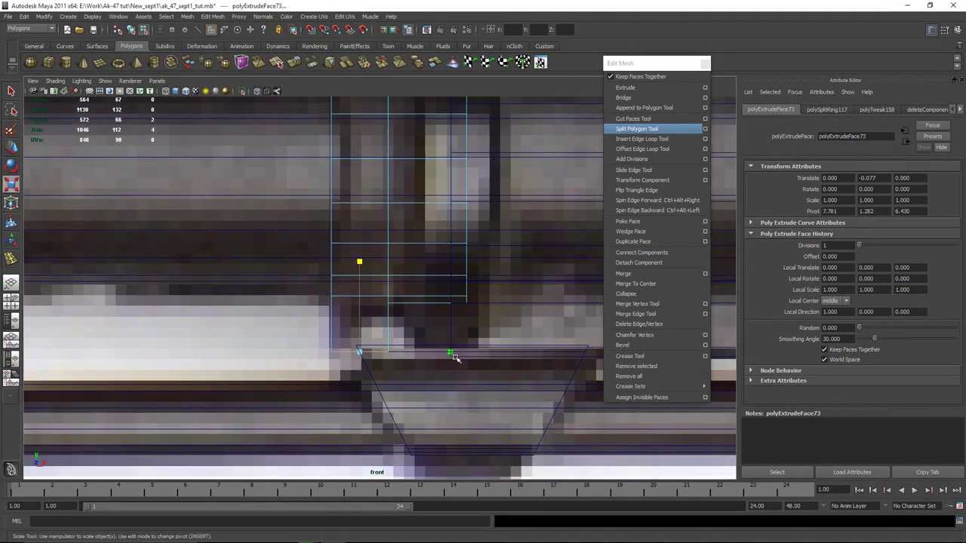
pyautogui.keyDown('alt'); pyautogui.moveTo(459, 312); pyautogui.dragTo(457, 347, button='middle'); pyautogui.keyUp('alt')
pyautogui.keyDown('alt'); pyautogui.moveTo(428, 288); pyautogui.dragTo(415, 240, button='middle'); pyautogui.keyUp('alt')
# Step: Bevel the bottom edges along both sides of the collar's tab with an offset of about 0.116
pyautogui.press('F8')
pyautogui.press('space')
pyautogui.press('space')
pyautogui.keyDown('alt'); pyautogui.moveTo(435, 260); pyautogui.dragTo(462, 266); pyautogui.keyUp('alt')
pyautogui.keyDown('alt'); pyautogui.moveTo(503, 318); pyautogui.dragTo(445, 312, button='middle'); pyautogui.keyUp('alt')
pyautogui.keyDown('alt'); pyautogui.moveTo(443, 333); pyautogui.dragTo(382, 324); pyautogui.keyUp('alt')
pyautogui.press('space')
pyautogui.press('space')
pyautogui.scroll(5, 379, 240)
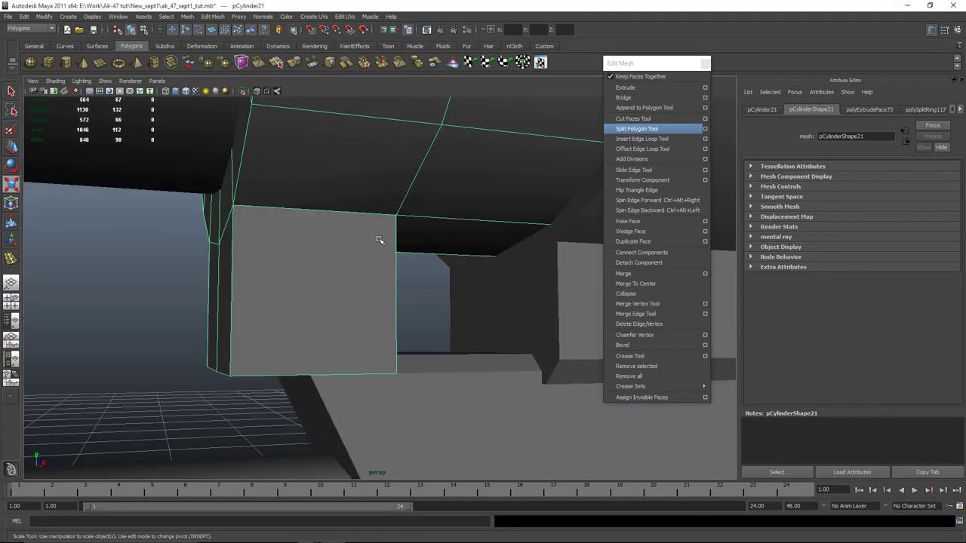
pyautogui.moveTo(287, 259); pyautogui.dragTo(286, 246, button='right')
pyautogui.click(299, 373)
pyautogui.keyDown('alt'); pyautogui.moveTo(235, 392); pyautogui.dragTo(388, 392); pyautogui.keyUp('alt')
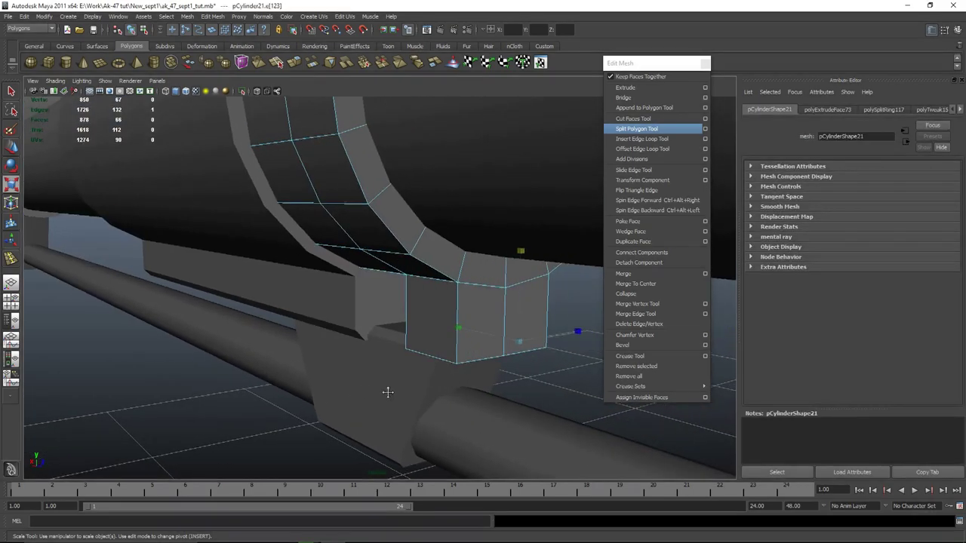
pyautogui.click(639, 344)
pyautogui.keyDown('alt'); pyautogui.moveTo(481, 388); pyautogui.dragTo(383, 331, button='middle'); pyautogui.keyUp('alt')
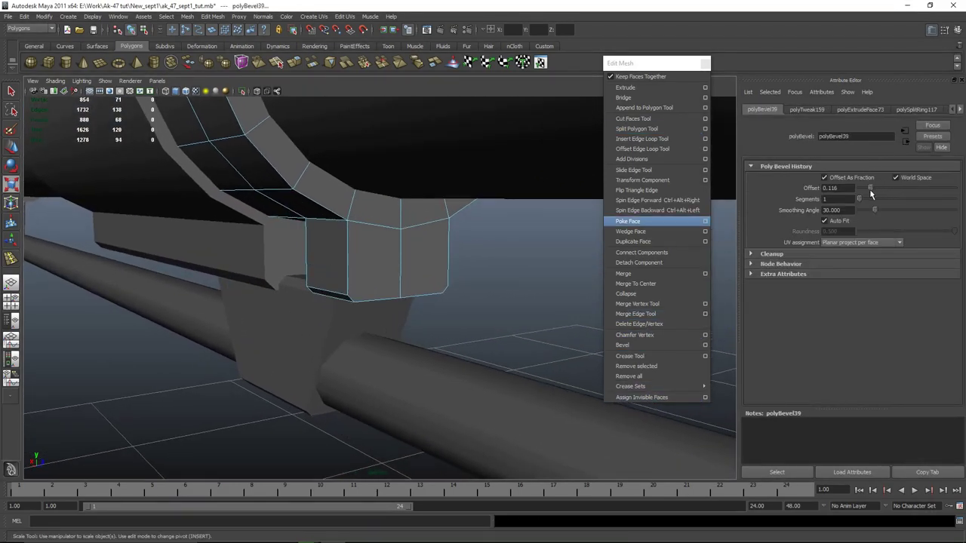
# Step: Split the tab's end faces across between the bevel corners with the Split Polygon Tool
pyautogui.click(658, 130)
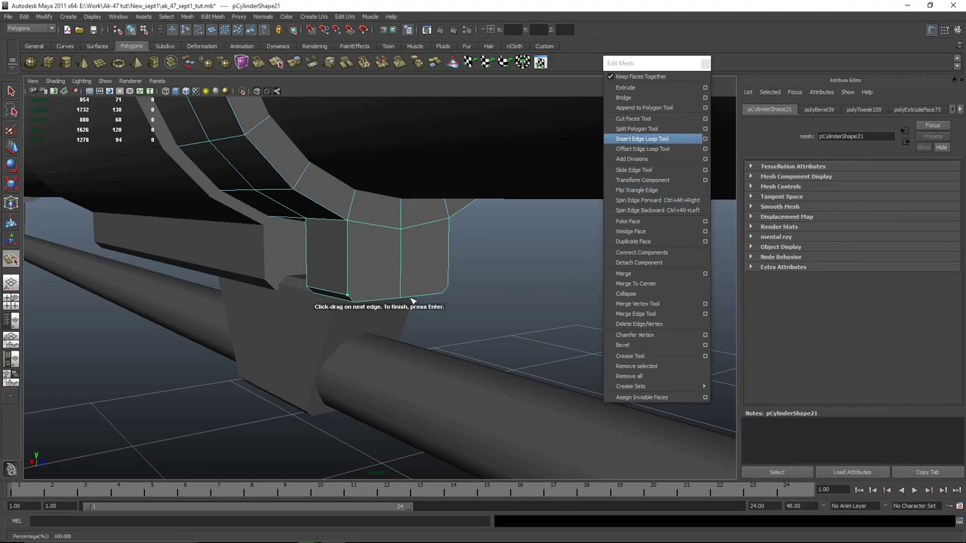
pyautogui.press('Return')
pyautogui.keyDown('alt'); pyautogui.moveTo(465, 297); pyautogui.dragTo(440, 270); pyautogui.keyUp('alt')
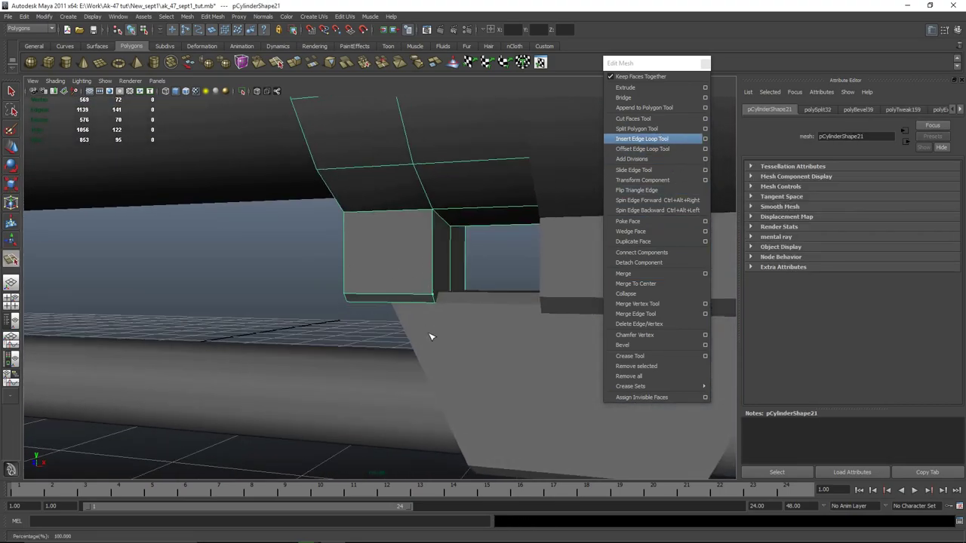
pyautogui.press('Return')
pyautogui.keyDown('alt'); pyautogui.moveTo(557, 344); pyautogui.dragTo(446, 336, button='right'); pyautogui.keyUp('alt')
pyautogui.keyDown('alt'); pyautogui.moveTo(446, 336); pyautogui.dragTo(483, 343); pyautogui.keyUp('alt')
pyautogui.press('w')
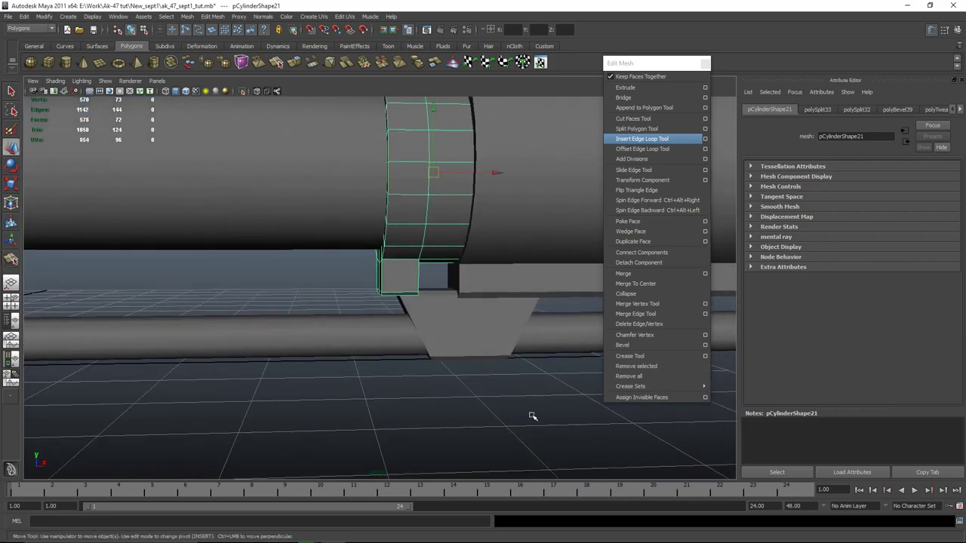
# Step: Select the bottom vertices of the collar's tab and adjust their height
pyautogui.click(533, 416)
pyautogui.rightClick(380, 268)
pyautogui.moveTo(380, 267); pyautogui.dragTo(423, 255, button='right')
pyautogui.click(418, 280)
pyautogui.keyDown('alt'); pyautogui.moveTo(420, 280); pyautogui.dragTo(413, 287); pyautogui.keyUp('alt')
pyautogui.keyDown('alt'); pyautogui.moveTo(421, 261); pyautogui.dragTo(413, 314, button='middle'); pyautogui.keyUp('alt')
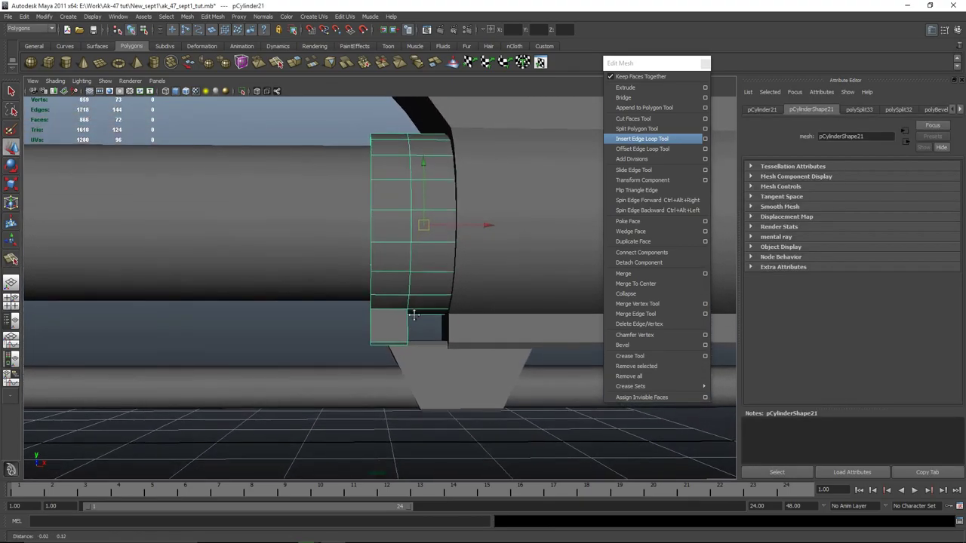
pyautogui.moveTo(388, 326); pyautogui.dragTo(344, 325, button='right')
pyautogui.moveTo(427, 382); pyautogui.dragTo(351, 331)
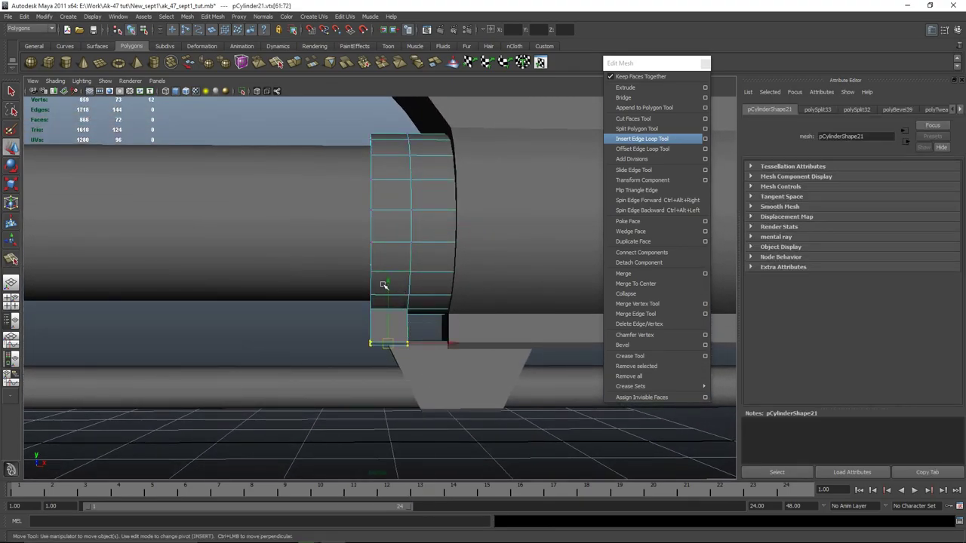
pyautogui.doubleClick(281, 343)
# Step: Shift the whole collar ring slightly along the barrel toward the gas block
pyautogui.keyDown('alt'); pyautogui.moveTo(438, 332); pyautogui.dragTo(391, 400, button='right'); pyautogui.keyUp('alt')
pyautogui.keyDown('alt'); pyautogui.moveTo(391, 400); pyautogui.dragTo(429, 407); pyautogui.keyUp('alt')
pyautogui.click(374, 284)
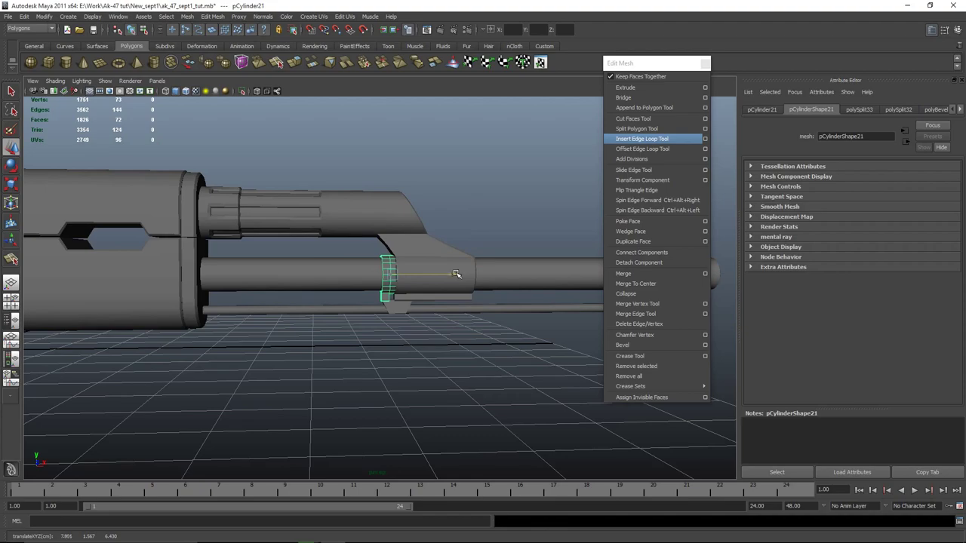
pyautogui.click(448, 355)
pyautogui.click(398, 286)
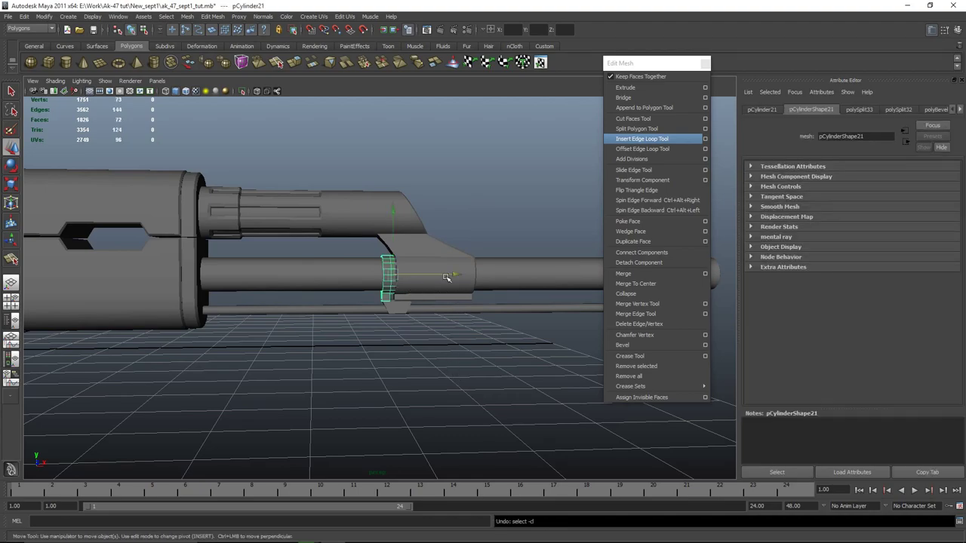
pyautogui.click(439, 334)
# Step: Examine the whole rifle against the side reference image for parts still missing between the handguard and the gas block
pyautogui.keyDown('alt'); pyautogui.moveTo(434, 334); pyautogui.dragTo(451, 358); pyautogui.keyUp('alt')
pyautogui.scroll(-5, 416, 337)
pyautogui.scroll(-4, 304, 358)
pyautogui.moveTo(363, 354)
pyautogui.keyDown('alt'); pyautogui.mouseDown()
pyautogui.moveTo(421, 343)
pyautogui.moveTo(351, 347)
pyautogui.mouseUp(); pyautogui.keyUp('alt')
pyautogui.scroll(6, 350, 347)
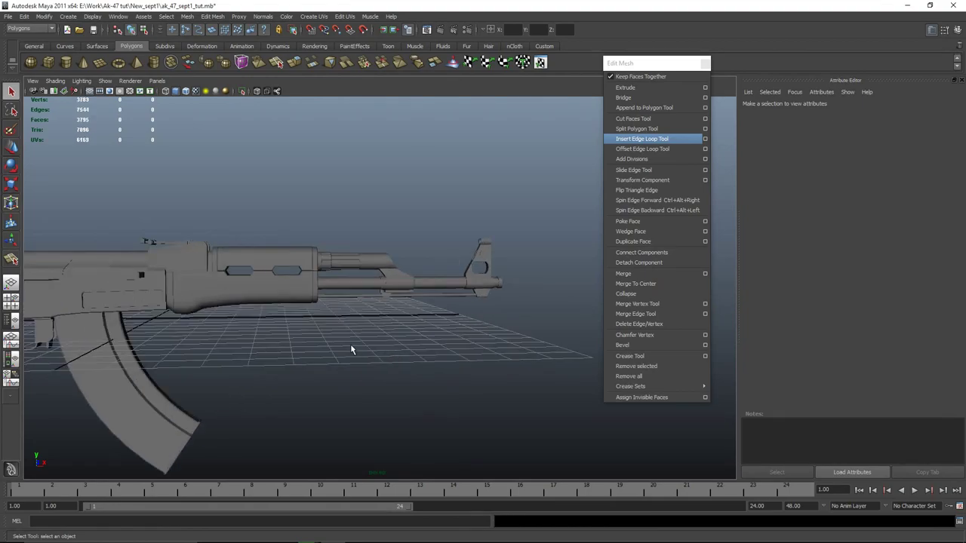
pyautogui.keyDown('alt'); pyautogui.moveTo(350, 347); pyautogui.dragTo(457, 363, button='middle'); pyautogui.keyUp('alt')
pyautogui.keyDown('alt'); pyautogui.moveTo(457, 362); pyautogui.dragTo(328, 363); pyautogui.keyUp('alt')
pyautogui.press('space')
pyautogui.press('space')
pyautogui.keyDown('alt'); pyautogui.moveTo(264, 368); pyautogui.dragTo(411, 360, button='middle'); pyautogui.keyUp('alt')
pyautogui.scroll(-10, 411, 359)
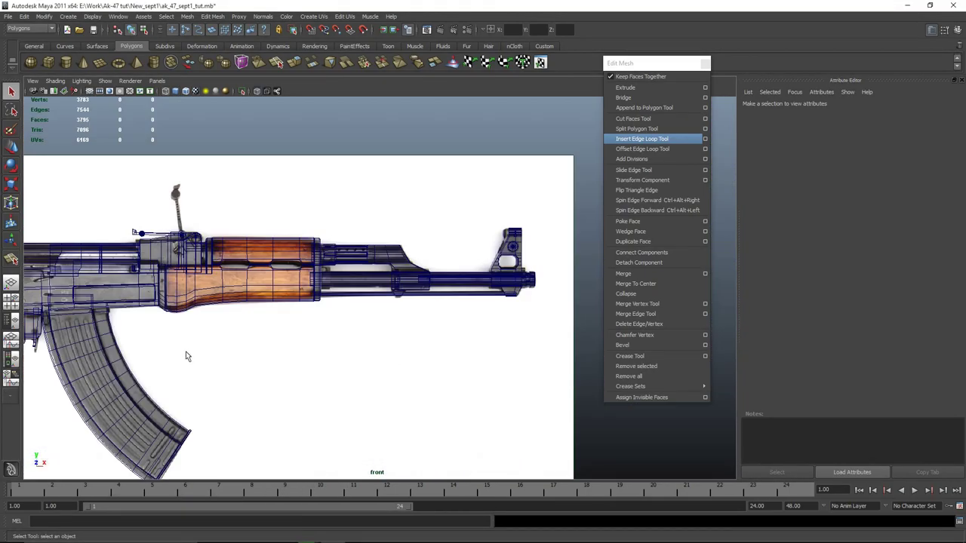
pyautogui.scroll(5, 325, 352)
pyautogui.keyDown('alt'); pyautogui.moveTo(255, 340); pyautogui.dragTo(332, 338, button='middle'); pyautogui.keyUp('alt')
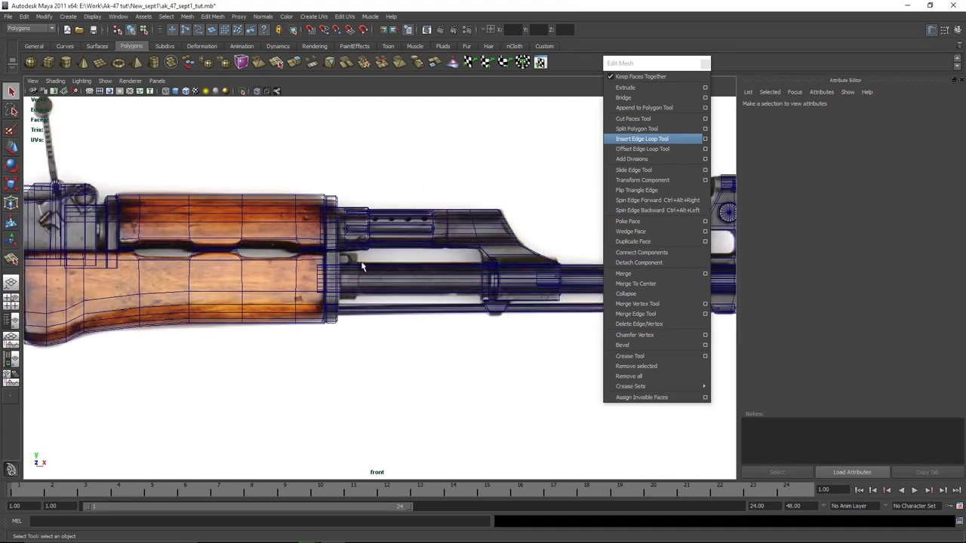
pyautogui.press('space')
pyautogui.press('space')
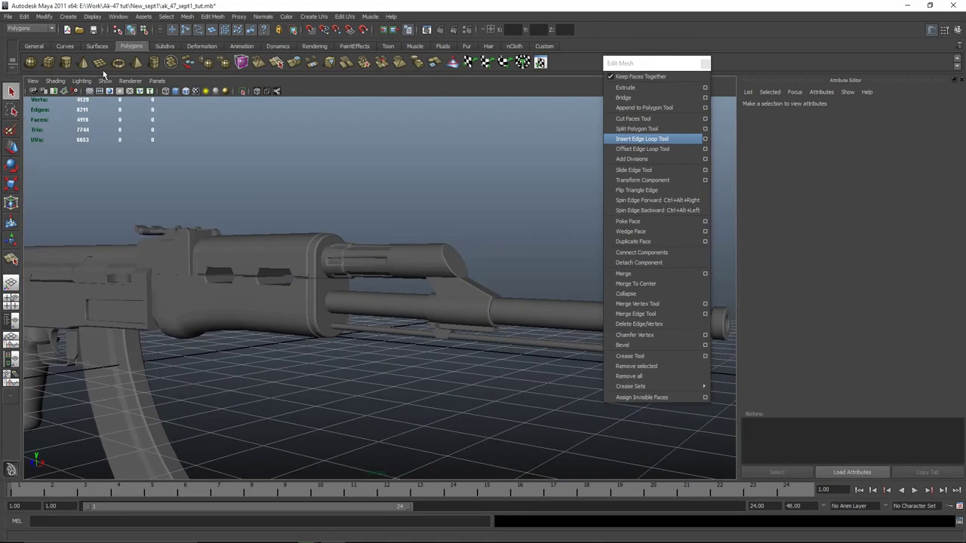
# Step: Create a polygon cylinder beside the rifle and set its Rotate Z to 90
pyautogui.click(64, 67)
pyautogui.scroll(-5, 325, 332)
pyautogui.keyDown('alt'); pyautogui.moveTo(324, 332); pyautogui.dragTo(380, 376); pyautogui.keyUp('alt')
pyautogui.moveTo(384, 382); pyautogui.dragTo(393, 359)
pyautogui.press('e')
pyautogui.click(958, 31)
pyautogui.click(958, 31)
pyautogui.click(958, 31)
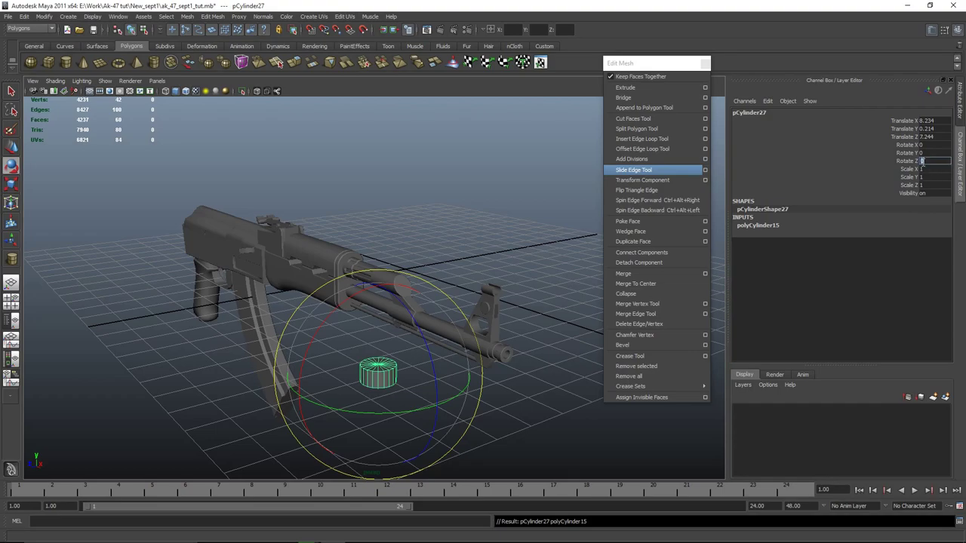
pyautogui.click(922, 162)
pyautogui.write('90')
pyautogui.press('Return')
# Step: Center the new cylinder on the barrel axis at about Y 1.576 and Z 6.43
pyautogui.keyDown('alt'); pyautogui.moveTo(341, 317); pyautogui.dragTo(334, 274); pyautogui.keyUp('alt')
pyautogui.click(355, 234)
pyautogui.click(378, 255)
pyautogui.press('space')
pyautogui.press('space')
pyautogui.press('w')
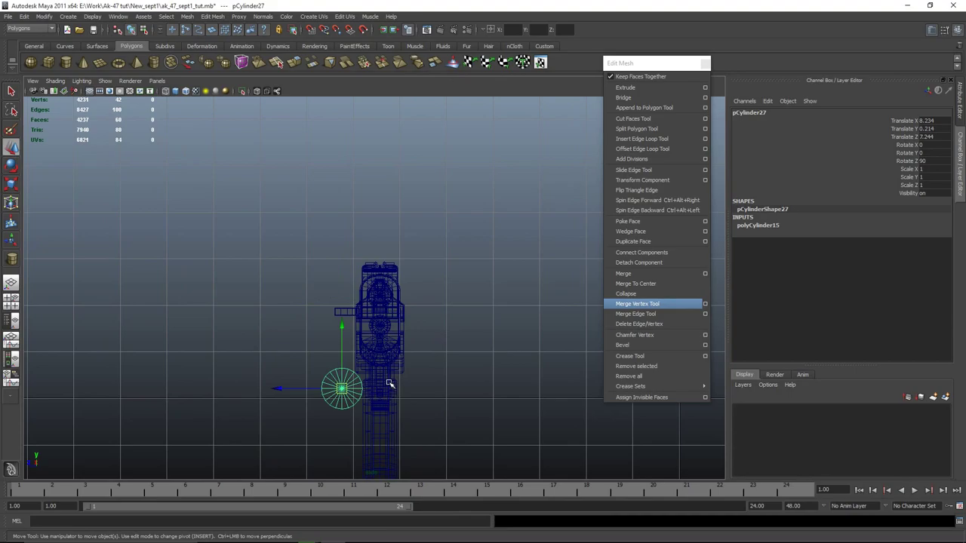
pyautogui.moveTo(341, 389); pyautogui.dragTo(383, 325)
pyautogui.keyDown('alt'); pyautogui.moveTo(381, 325); pyautogui.dragTo(477, 359, button='right'); pyautogui.keyUp('alt')
pyautogui.keyDown('alt'); pyautogui.moveTo(388, 367); pyautogui.dragTo(379, 267, button='middle'); pyautogui.keyUp('alt')
pyautogui.keyDown('alt'); pyautogui.moveTo(379, 267); pyautogui.dragTo(397, 265, button='right'); pyautogui.keyUp('alt')
pyautogui.moveTo(384, 241); pyautogui.dragTo(385, 242)
pyautogui.hotkey('ctrl', 'z')
pyautogui.press('space')
pyautogui.press('space')
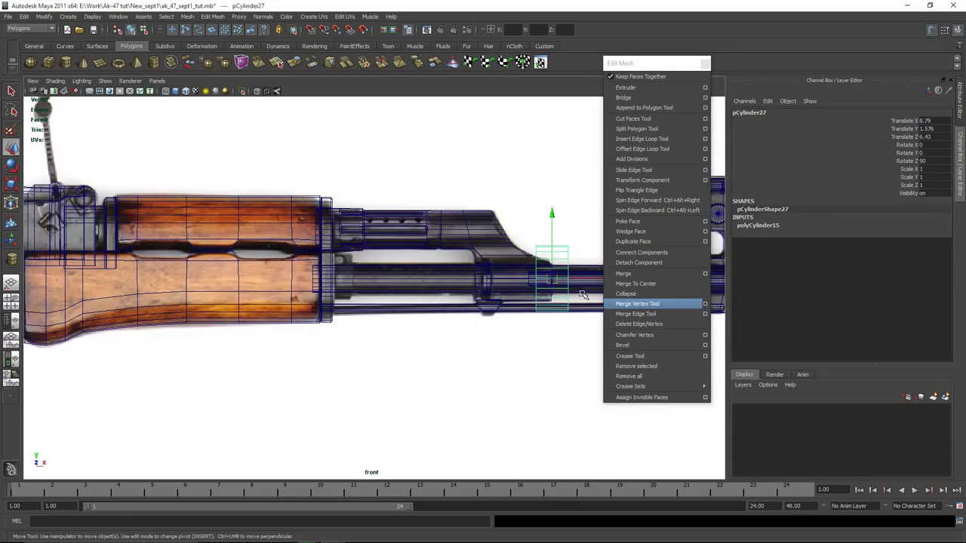
# Step: Move the cylinder along the barrel to about X 5.981, in front of the handguard cap, and scale it uniformly to about 0.582
pyautogui.moveTo(591, 279); pyautogui.dragTo(385, 278)
pyautogui.keyDown('alt'); pyautogui.moveTo(336, 268); pyautogui.dragTo(398, 267, button='right'); pyautogui.keyUp('alt')
pyautogui.press('r')
pyautogui.moveTo(315, 268); pyautogui.dragTo(275, 267)
pyautogui.press('w')
pyautogui.moveTo(373, 269); pyautogui.dragTo(370, 269)
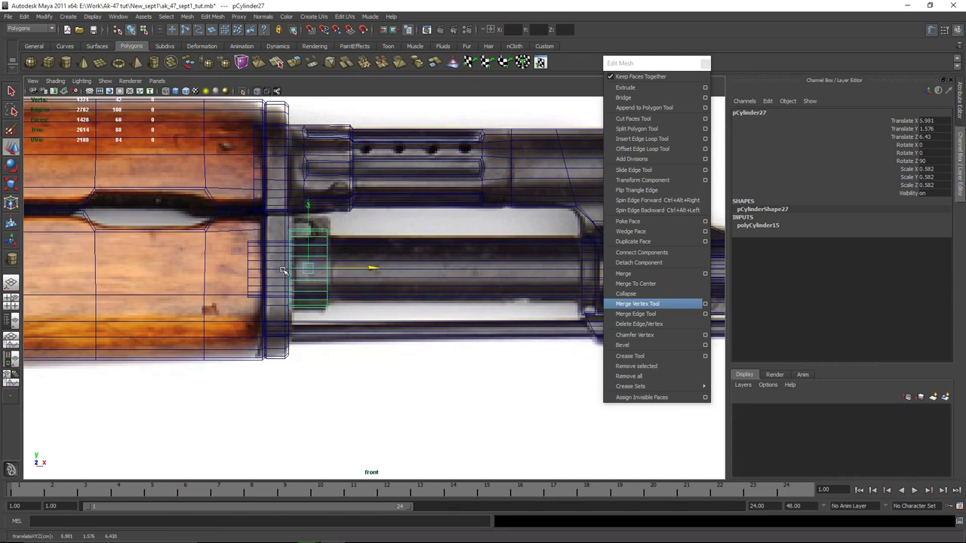
# Step: Move the cylinder's rear end vertices back into the handguard's front cap
pyautogui.scroll(2, 283, 270)
pyautogui.moveTo(272, 233); pyautogui.dragTo(235, 232, button='right')
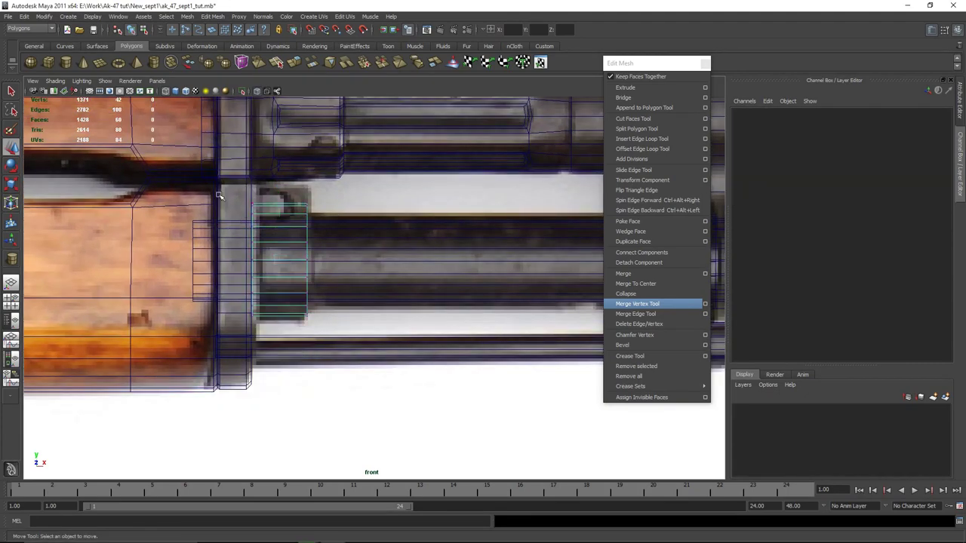
pyautogui.moveTo(214, 188); pyautogui.dragTo(281, 374)
pyautogui.moveTo(317, 259); pyautogui.dragTo(282, 259)
# Step: Delete the cylinder's hidden rear end cap inside the handguard's front cap
pyautogui.click(395, 176)
pyautogui.click(285, 205)
pyautogui.moveTo(280, 205); pyautogui.dragTo(226, 201, button='right')
pyautogui.moveTo(244, 371); pyautogui.dragTo(245, 371)
pyautogui.moveTo(262, 194); pyautogui.dragTo(264, 252)
pyautogui.hotkey('ctrl', 'z')
pyautogui.press('Delete')
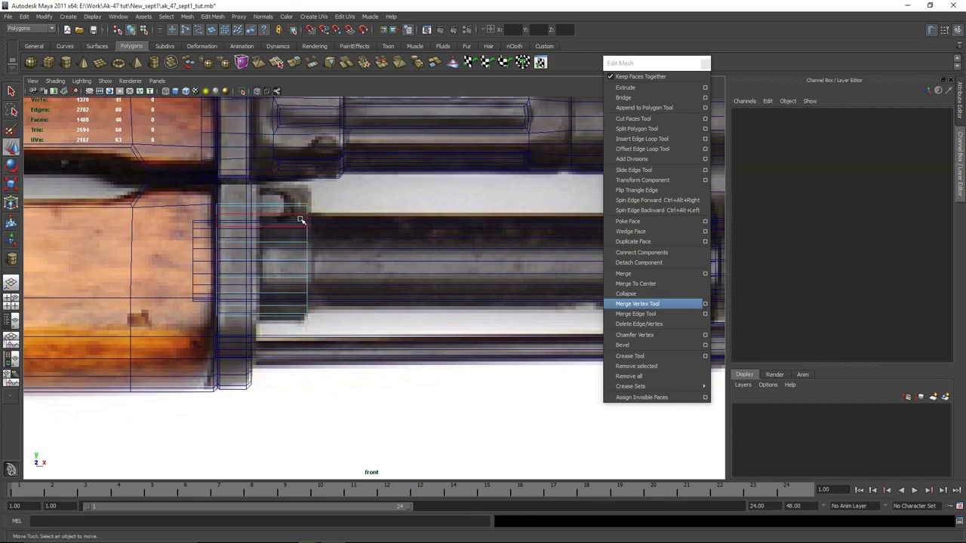
pyautogui.click(366, 231)
pyautogui.moveTo(366, 231); pyautogui.dragTo(368, 254, button='right')
pyautogui.moveTo(119, 184); pyautogui.dragTo(339, 391)
pyautogui.click(360, 321)
pyautogui.press('Delete')
pyautogui.moveTo(506, 251)
pyautogui.keyDown('alt'); pyautogui.mouseDown(button='middle')
pyautogui.moveTo(210, 244)
pyautogui.moveTo(489, 343)
pyautogui.mouseUp(button='middle'); pyautogui.keyUp('alt')
pyautogui.keyDown('alt'); pyautogui.moveTo(255, 138); pyautogui.dragTo(320, 138, button='middle'); pyautogui.keyUp('alt')
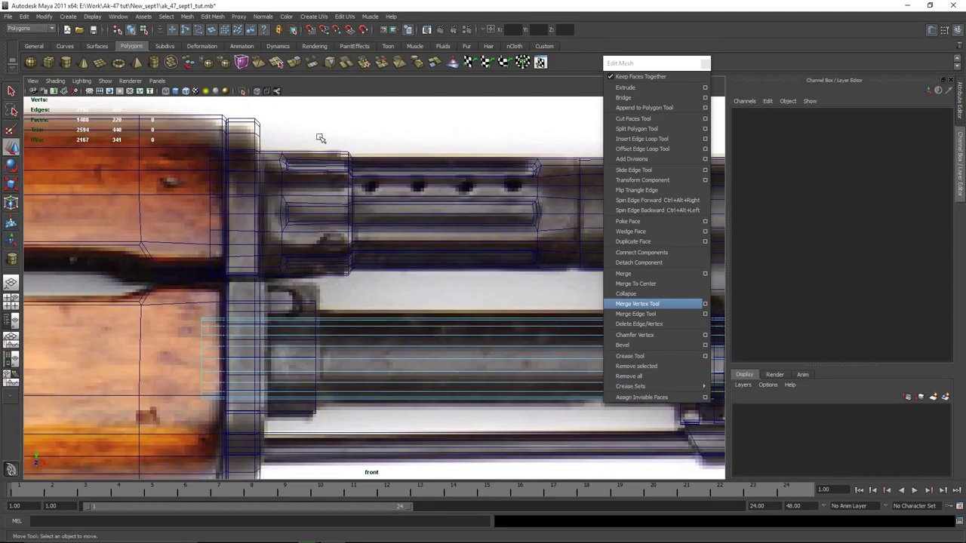
pyautogui.keyDown('alt'); pyautogui.moveTo(439, 230); pyautogui.dragTo(274, 213, button='middle'); pyautogui.keyUp('alt')
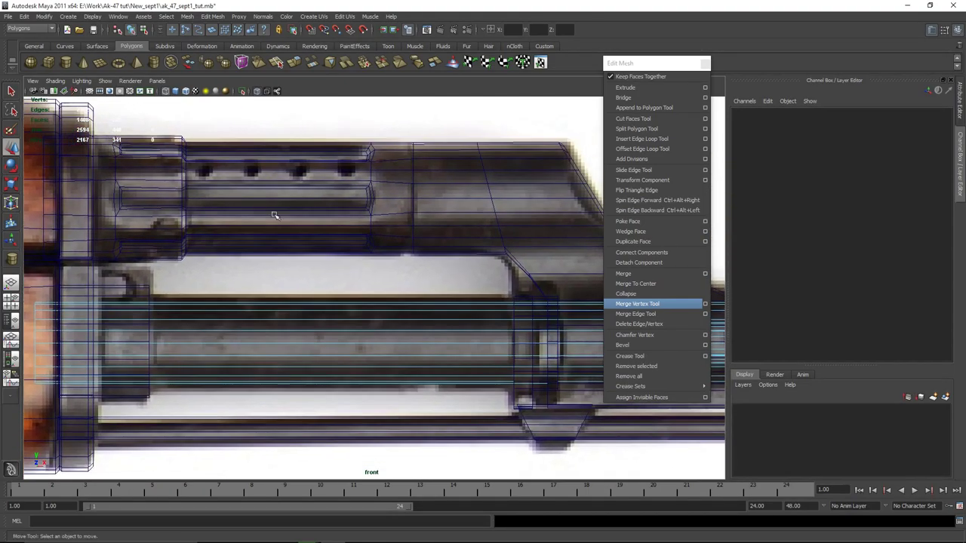
pyautogui.keyDown('alt'); pyautogui.moveTo(395, 244); pyautogui.dragTo(492, 165, button='middle'); pyautogui.keyUp('alt')
# Step: Extrude the two top faces of the collar in front of the handguard upward by 0.066 to form a raised tab
pyautogui.moveTo(231, 227); pyautogui.dragTo(258, 209, button='right')
pyautogui.click(248, 212)
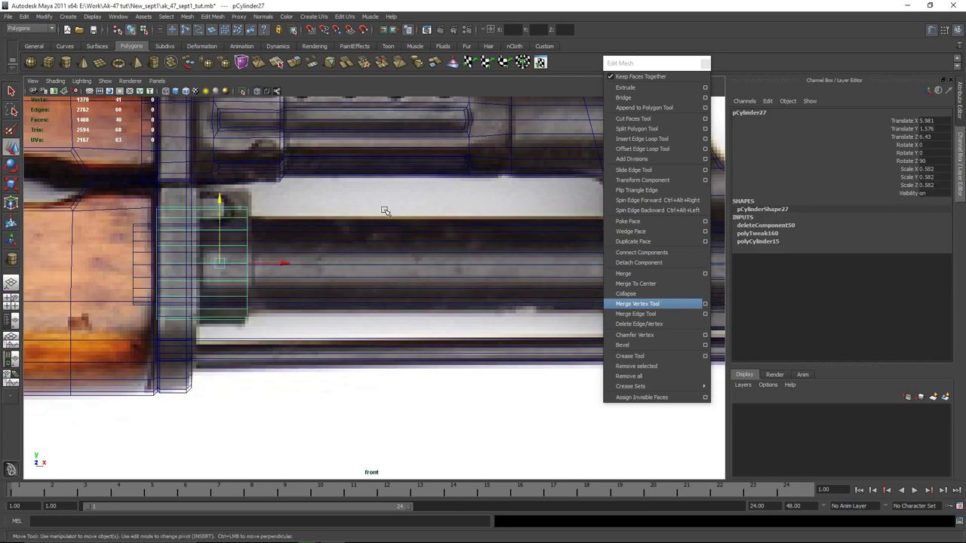
pyautogui.press('space')
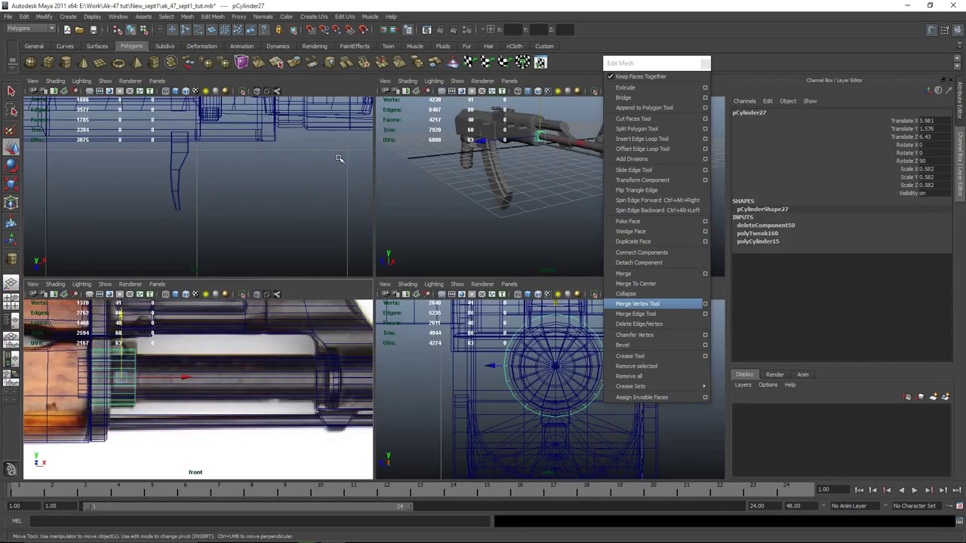
pyautogui.press('space')
pyautogui.scroll(3, 395, 317)
pyautogui.keyDown('alt'); pyautogui.moveTo(395, 317); pyautogui.dragTo(387, 275); pyautogui.keyUp('alt')
pyautogui.scroll(5, 452, 261)
pyautogui.moveTo(405, 216); pyautogui.dragTo(390, 229, button='right')
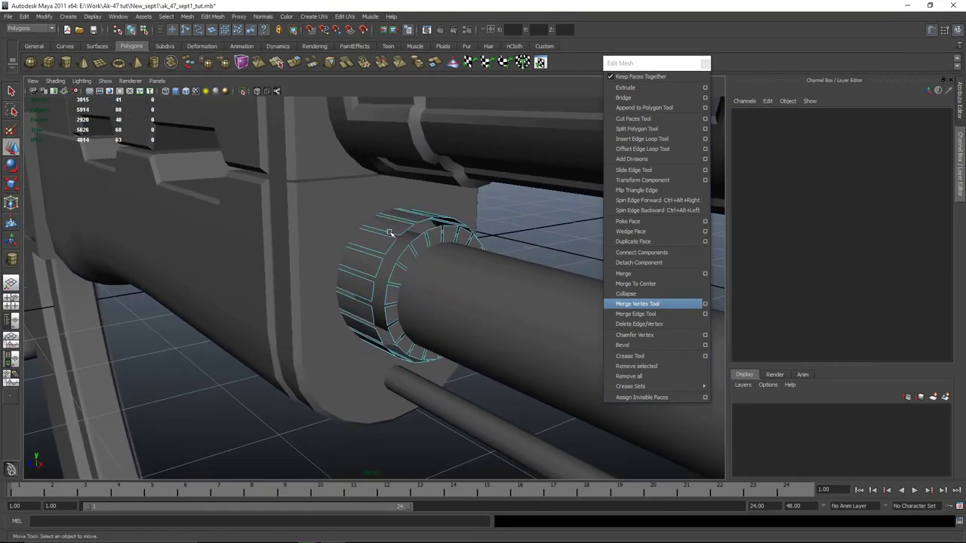
pyautogui.keyDown('alt'); pyautogui.moveTo(391, 230); pyautogui.dragTo(345, 237); pyautogui.keyUp('alt')
pyautogui.hotkey('ctrl', 'z')
pyautogui.moveTo(439, 214); pyautogui.dragTo(439, 238, button='right')
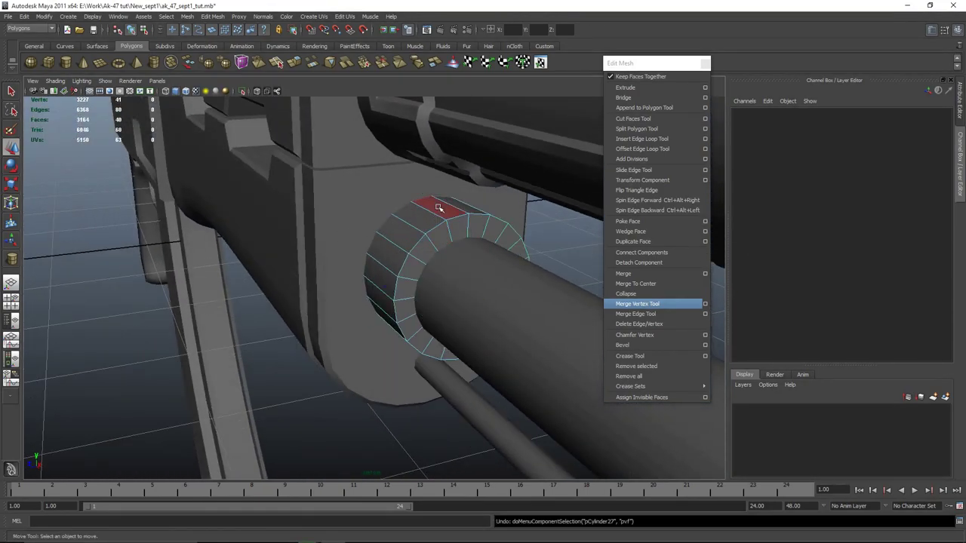
pyautogui.click(440, 209)
pyautogui.press('q')
pyautogui.keyDown('shift'); pyautogui.click(474, 206); pyautogui.keyUp('shift')
pyautogui.keyDown('alt'); pyautogui.moveTo(468, 256); pyautogui.dragTo(311, 220); pyautogui.keyUp('alt')
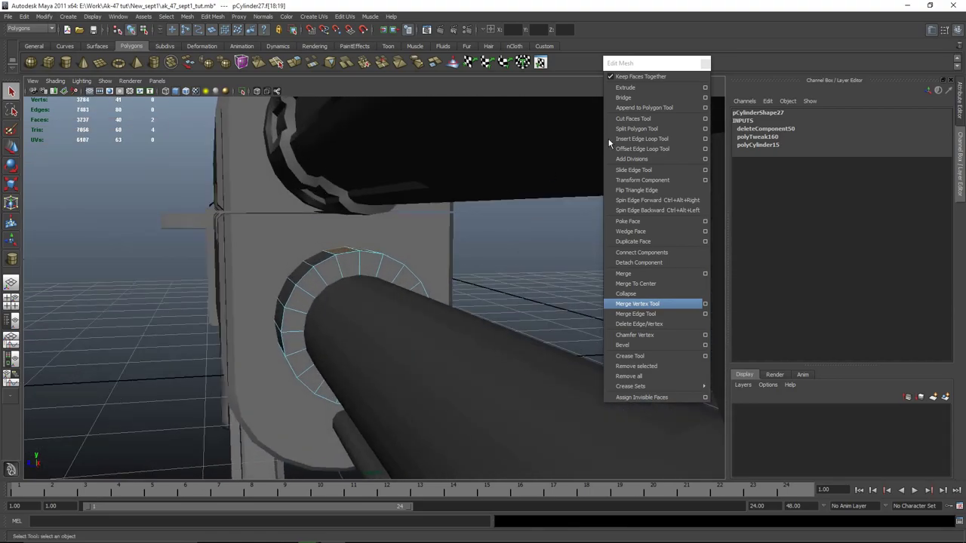
pyautogui.click(646, 88)
pyautogui.click(427, 159)
pyautogui.moveTo(347, 194); pyautogui.dragTo(347, 171)
pyautogui.press('r')
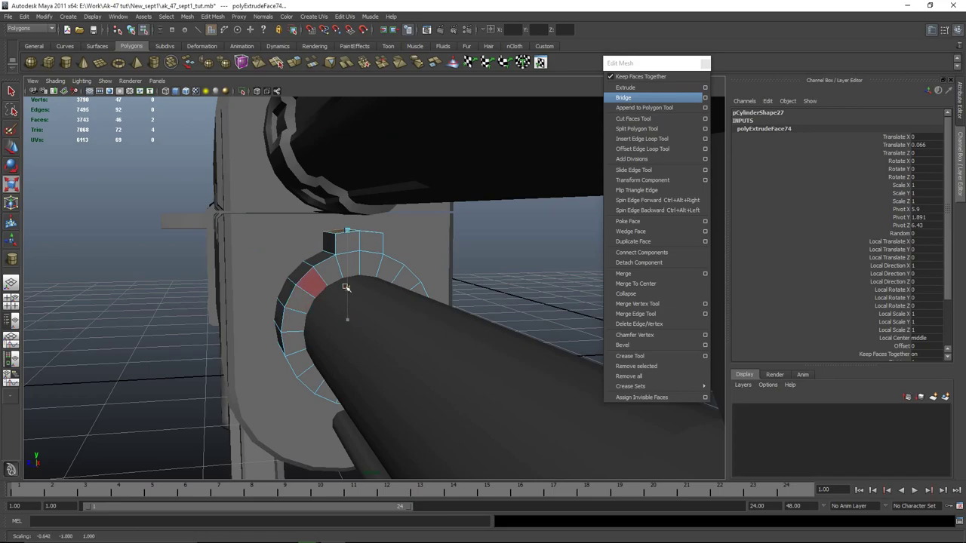
# Step: Compare the collar's raised tab with the reference image in the front view and return to object mode
pyautogui.press('space')
pyautogui.press('space')
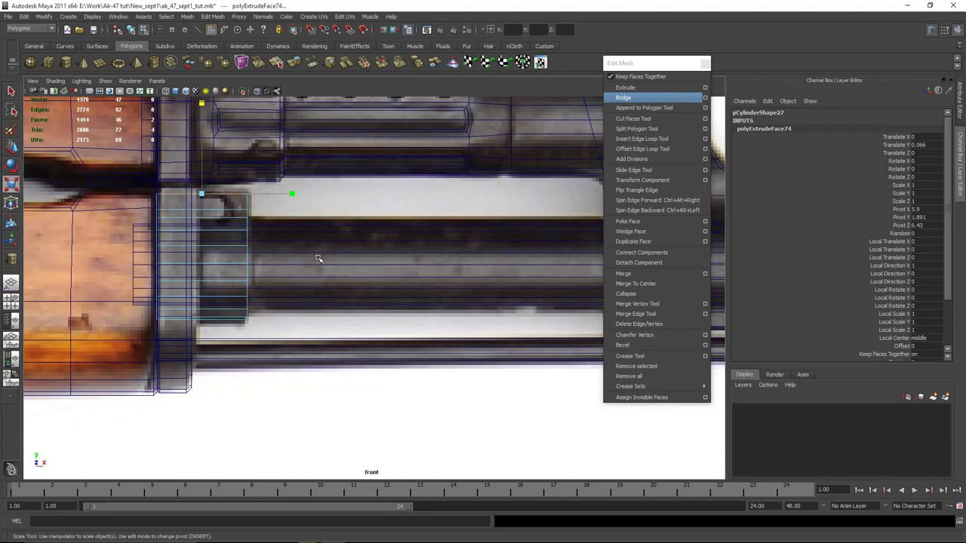
pyautogui.keyDown('alt'); pyautogui.moveTo(248, 216); pyautogui.dragTo(362, 291, button='middle'); pyautogui.keyUp('alt')
pyautogui.scroll(2, 362, 291)
pyautogui.press('w')
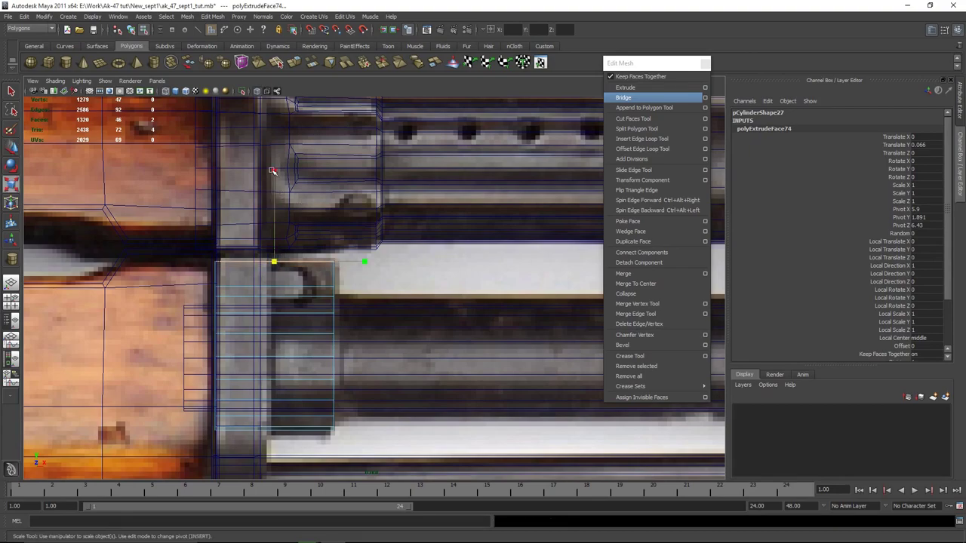
pyautogui.press('w')
pyautogui.click(345, 240)
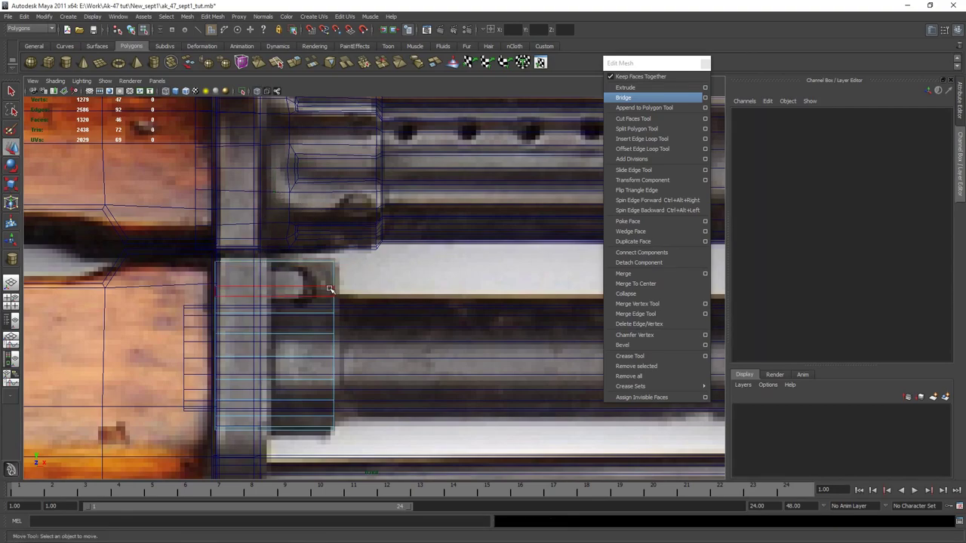
pyautogui.moveTo(331, 286); pyautogui.dragTo(353, 264, button='right')
pyautogui.click(333, 284)
# Step: Examine the collar and the whole rifle from several angles in the perspective view
pyautogui.press('space')
pyautogui.press('space')
pyautogui.click(518, 257)
pyautogui.scroll(-3, 517, 257)
pyautogui.keyDown('alt'); pyautogui.moveTo(517, 257); pyautogui.dragTo(392, 296); pyautogui.keyUp('alt')
pyautogui.scroll(-5, 407, 274)
pyautogui.click(332, 298)
pyautogui.click(474, 187)
pyautogui.scroll(-5, 474, 188)
pyautogui.keyDown('alt'); pyautogui.moveTo(472, 197); pyautogui.dragTo(388, 269); pyautogui.keyUp('alt')
pyautogui.scroll(-4, 438, 242)
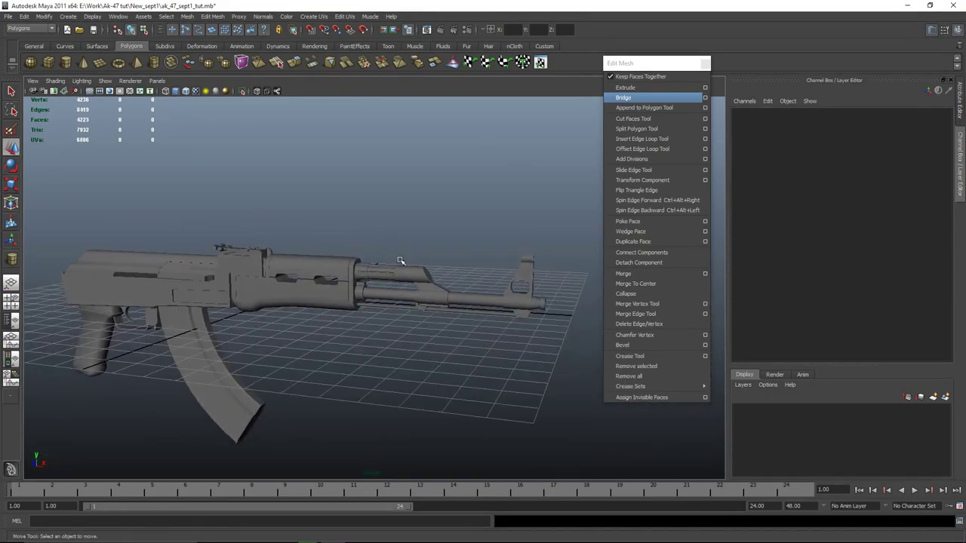
pyautogui.keyDown('alt'); pyautogui.moveTo(401, 261); pyautogui.dragTo(397, 205, button='middle'); pyautogui.keyUp('alt')
pyautogui.keyDown('alt'); pyautogui.moveTo(396, 205); pyautogui.dragTo(440, 217); pyautogui.keyUp('alt')
pyautogui.scroll(3, 440, 218)
pyautogui.keyDown('alt'); pyautogui.moveTo(440, 217); pyautogui.dragTo(507, 234, button='middle'); pyautogui.keyUp('alt')
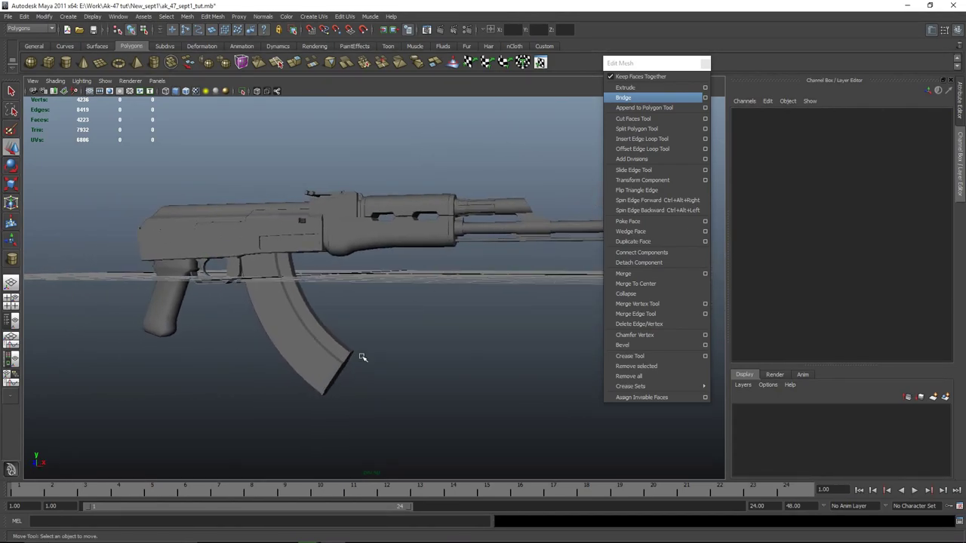
# Step: Compare the rifle with the reference image in the front view, from the front sight back to the wooden stock
pyautogui.press('space')
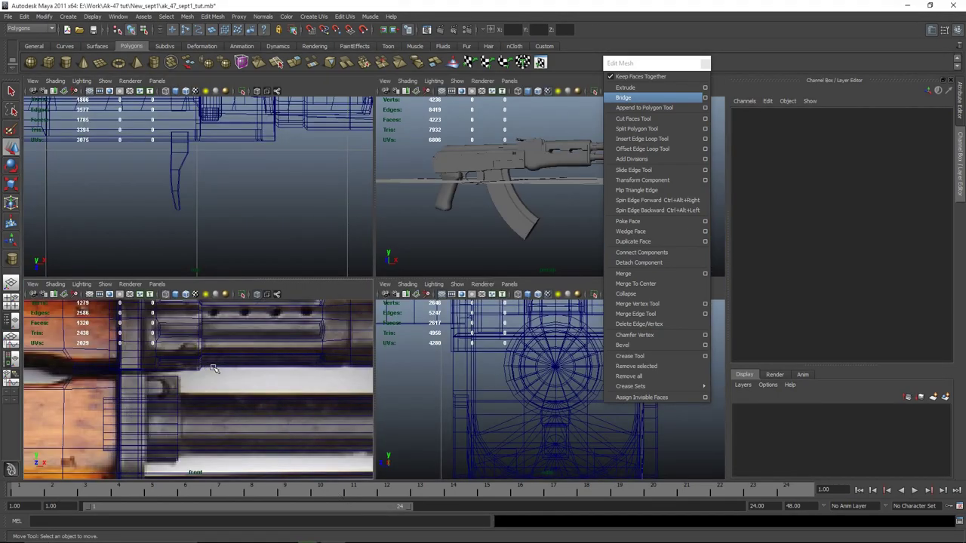
pyautogui.press('space')
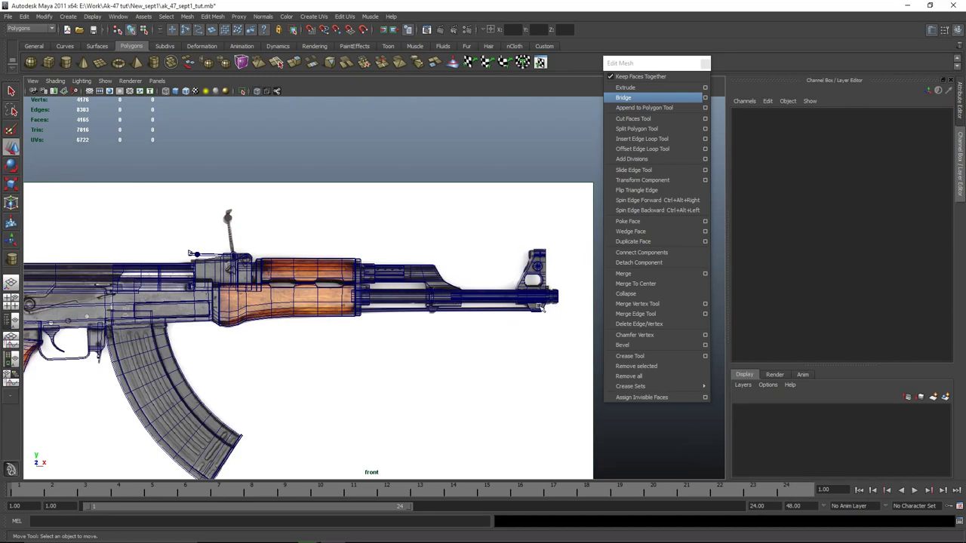
pyautogui.keyDown('alt'); pyautogui.moveTo(512, 324); pyautogui.dragTo(406, 312, button='middle'); pyautogui.keyUp('alt')
pyautogui.scroll(7, 420, 321)
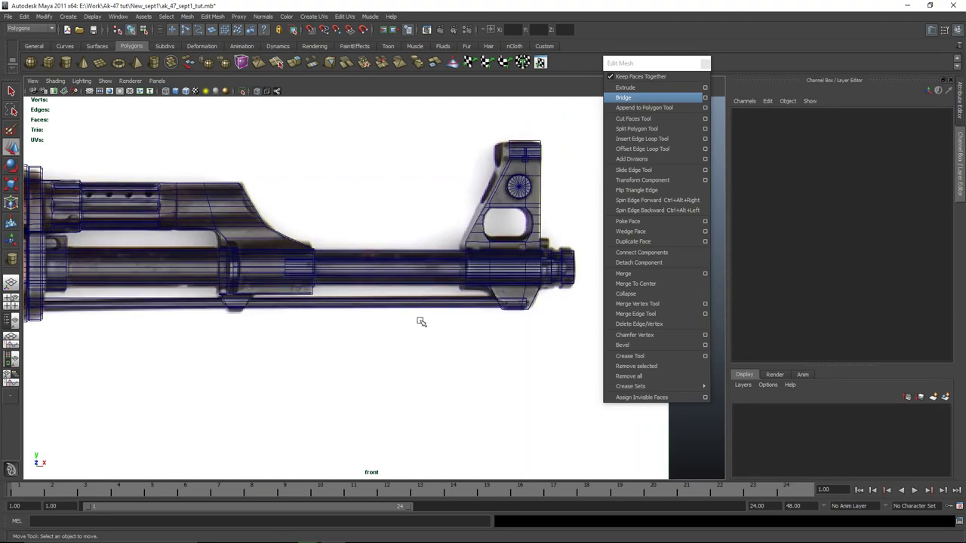
pyautogui.scroll(-7, 420, 321)
pyautogui.keyDown('alt'); pyautogui.moveTo(274, 326); pyautogui.dragTo(469, 271, button='middle'); pyautogui.keyUp('alt')
pyautogui.keyDown('alt'); pyautogui.moveTo(201, 253); pyautogui.dragTo(322, 239, button='middle'); pyautogui.keyUp('alt')
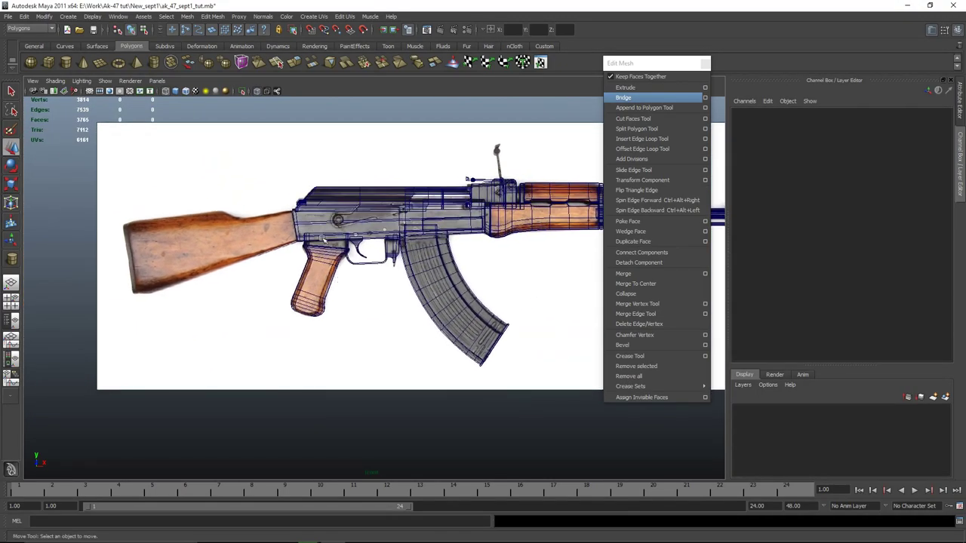
pyautogui.keyDown('alt'); pyautogui.moveTo(398, 329); pyautogui.dragTo(341, 339, button='middle'); pyautogui.keyUp('alt')
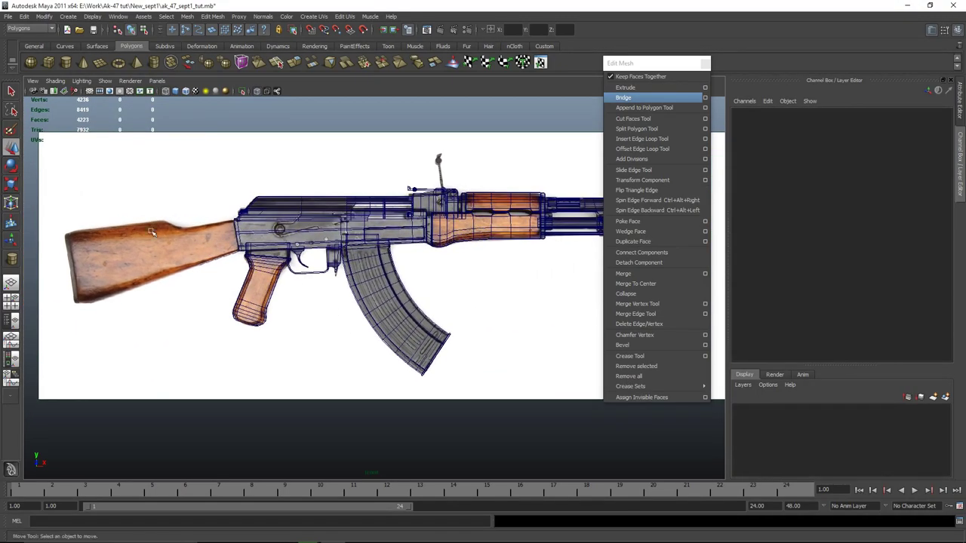
pyautogui.keyDown('alt'); pyautogui.moveTo(485, 334); pyautogui.dragTo(401, 338, button='middle'); pyautogui.keyUp('alt')
pyautogui.scroll(-2, 401, 337)
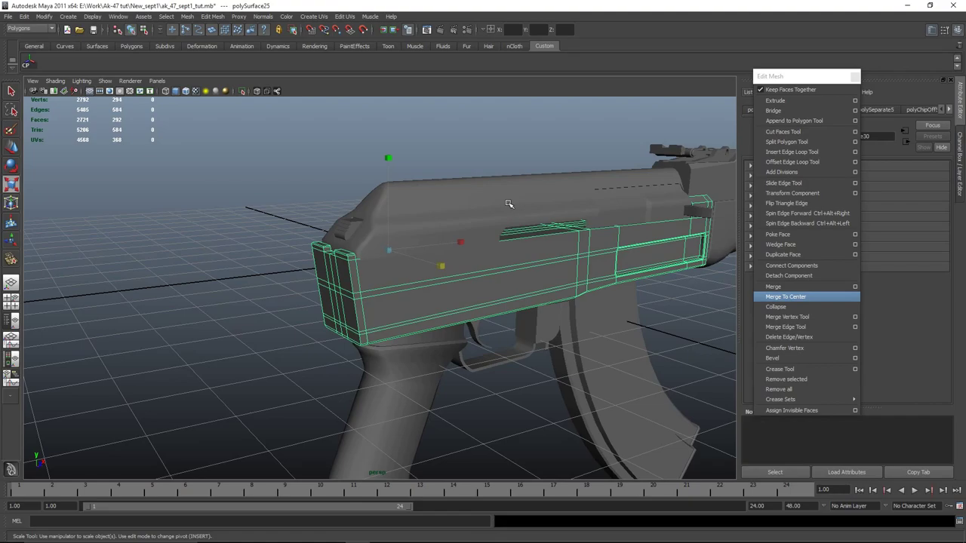
# Step: Select all receiver faces that touch its rear end, using face selection in the front view
pyautogui.keyDown('alt'); pyautogui.moveTo(204, 290); pyautogui.dragTo(209, 312); pyautogui.keyUp('alt')
pyautogui.scroll(3, 218, 313)
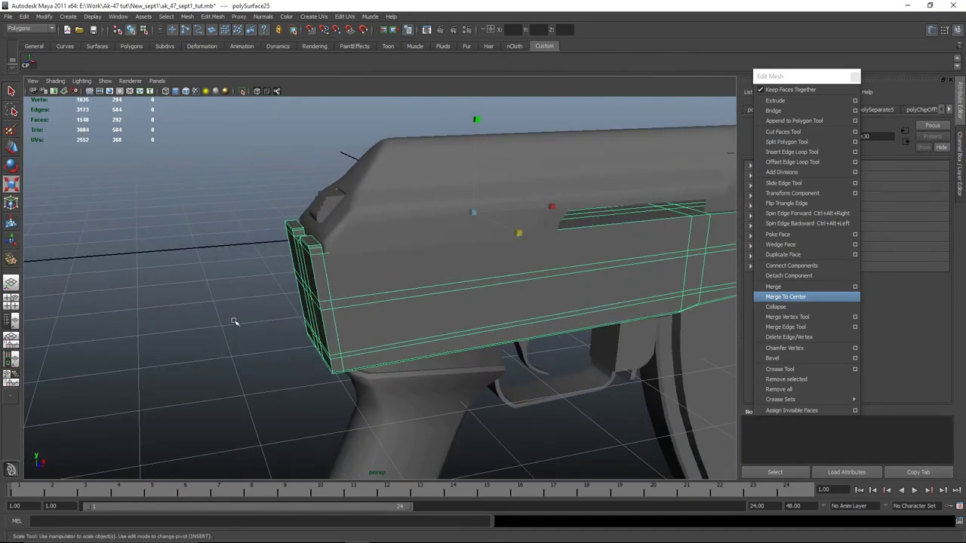
pyautogui.scroll(-4, 239, 375)
pyautogui.keyDown('alt'); pyautogui.moveTo(239, 375); pyautogui.dragTo(382, 371); pyautogui.keyUp('alt')
pyautogui.press('space')
pyautogui.press('space')
pyautogui.keyDown('alt'); pyautogui.moveTo(596, 234); pyautogui.dragTo(291, 333, button='middle'); pyautogui.keyUp('alt')
pyautogui.scroll(2, 291, 332)
pyautogui.keyDown('alt'); pyautogui.moveTo(415, 259); pyautogui.dragTo(357, 268, button='middle'); pyautogui.keyUp('alt')
pyautogui.rightClick(319, 220)
pyautogui.click(315, 245)
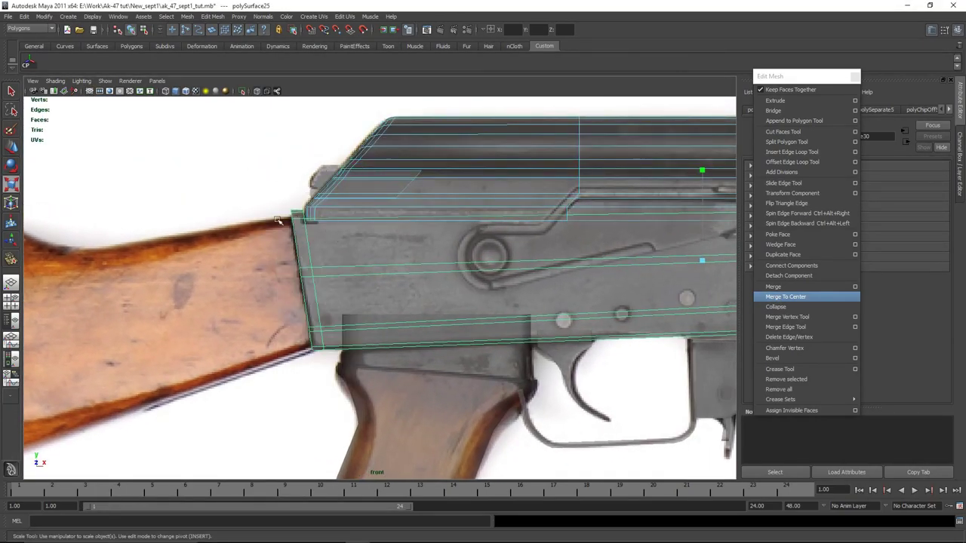
pyautogui.rightClick(349, 274)
pyautogui.moveTo(342, 291); pyautogui.dragTo(343, 295, button='right')
pyautogui.moveTo(214, 209); pyautogui.dragTo(429, 451)
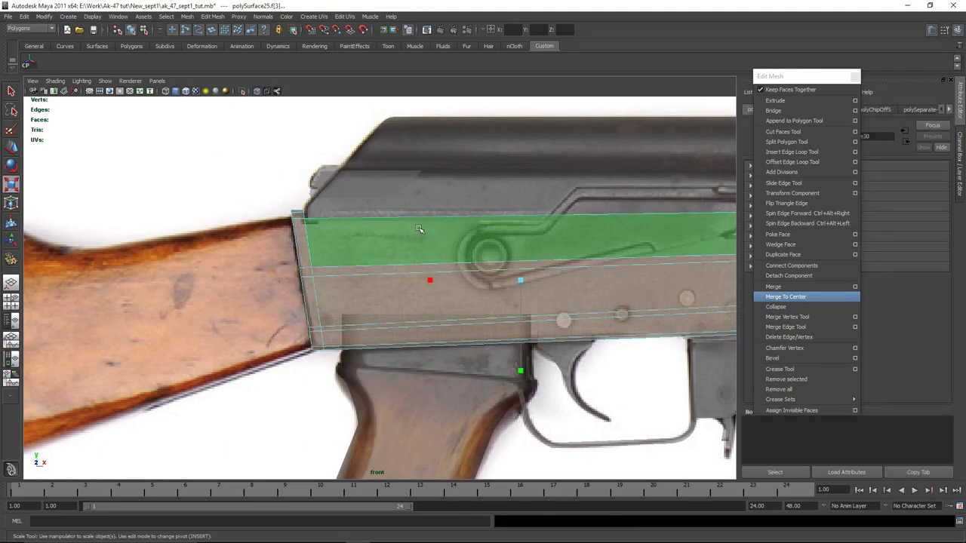
# Step: Deselect the receiver's top and long side faces so that only its rear end faces stay selected
pyautogui.keyDown('alt'); pyautogui.moveTo(453, 220); pyautogui.dragTo(438, 282, button='middle'); pyautogui.keyUp('alt')
pyautogui.scroll(2, 431, 279)
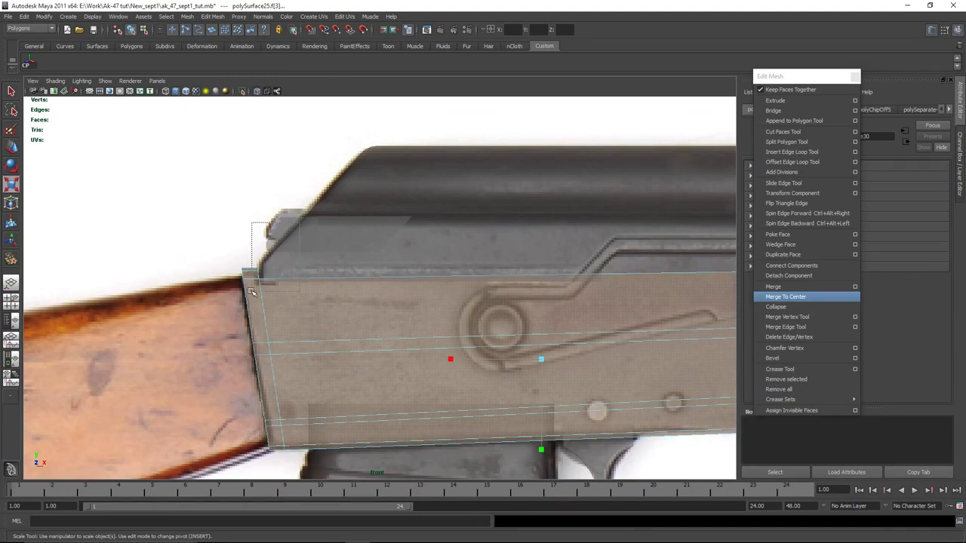
pyautogui.keyDown('ctrl'); pyautogui.moveTo(251, 291); pyautogui.dragTo(251, 293); pyautogui.keyUp('ctrl')
pyautogui.keyDown('alt'); pyautogui.moveTo(276, 304); pyautogui.dragTo(292, 242, button='middle'); pyautogui.keyUp('alt')
pyautogui.keyDown('ctrl'); pyautogui.moveTo(280, 287); pyautogui.dragTo(317, 332); pyautogui.keyUp('ctrl')
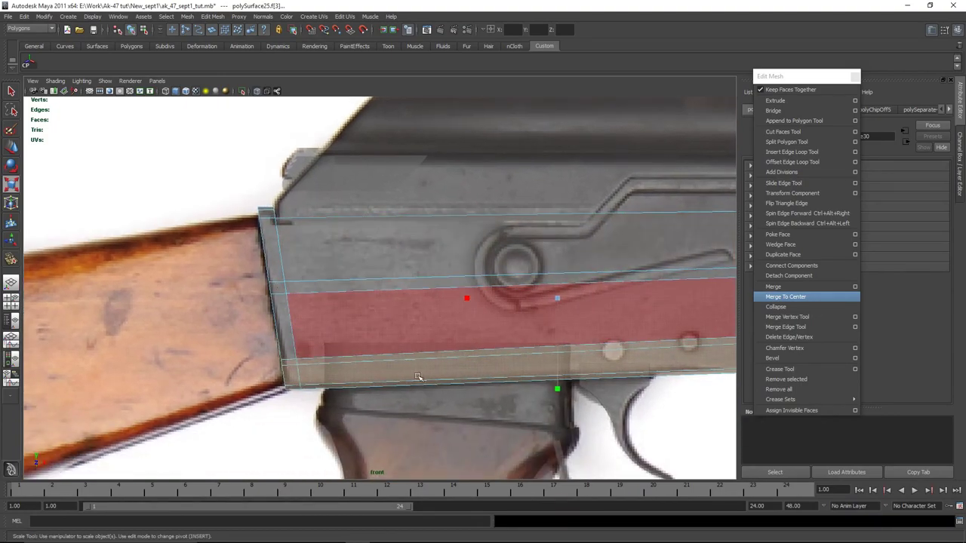
pyautogui.keyDown('alt'); pyautogui.moveTo(361, 416); pyautogui.dragTo(339, 344, button='middle'); pyautogui.keyUp('alt')
pyautogui.keyDown('ctrl'); pyautogui.moveTo(273, 289); pyautogui.dragTo(272, 289); pyautogui.keyUp('ctrl')
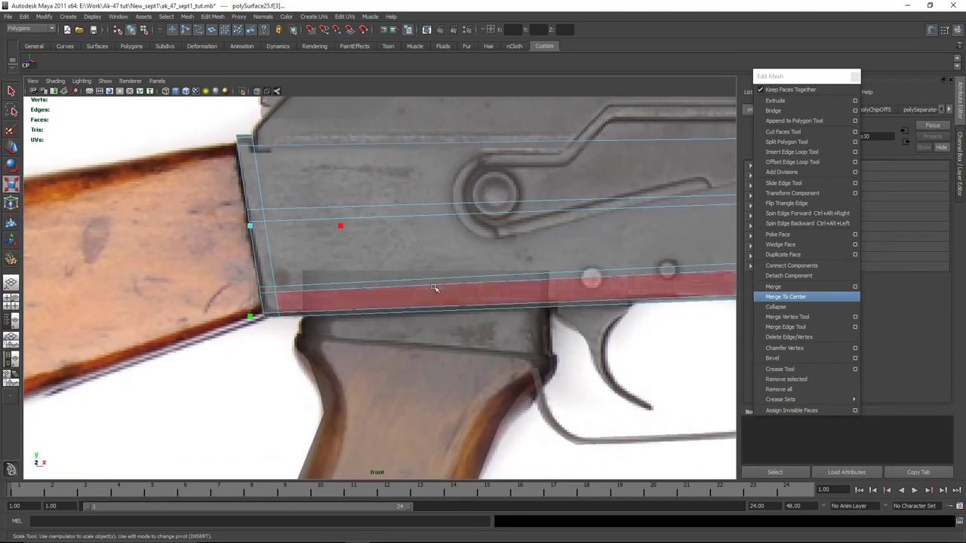
# Step: Duplicate the selected rear end faces of the receiver as a separate mesh
pyautogui.press('space')
pyautogui.press('space')
pyautogui.keyDown('alt'); pyautogui.moveTo(436, 336); pyautogui.dragTo(507, 299); pyautogui.keyUp('alt')
pyautogui.keyDown('alt'); pyautogui.moveTo(507, 299); pyautogui.dragTo(548, 310, button='right'); pyautogui.keyUp('alt')
pyautogui.keyDown('alt'); pyautogui.moveTo(548, 310); pyautogui.dragTo(399, 376); pyautogui.keyUp('alt')
pyautogui.keyDown('alt'); pyautogui.moveTo(441, 412); pyautogui.dragTo(571, 362); pyautogui.keyUp('alt')
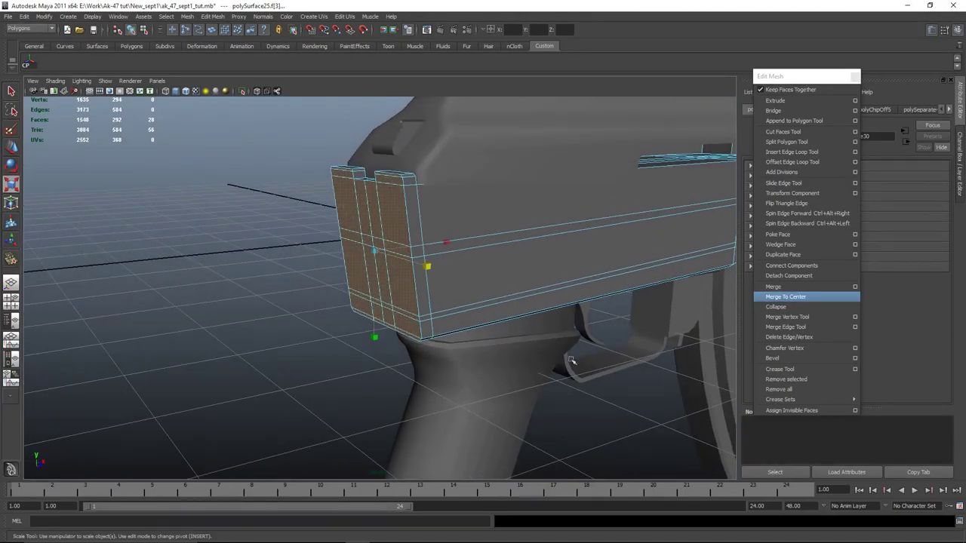
pyautogui.click(803, 257)
pyautogui.keyDown('alt'); pyautogui.moveTo(553, 410); pyautogui.dragTo(539, 378, button='right'); pyautogui.keyUp('alt')
pyautogui.keyDown('alt'); pyautogui.moveTo(538, 378); pyautogui.dragTo(452, 355); pyautogui.keyUp('alt')
pyautogui.keyDown('alt'); pyautogui.moveTo(453, 354); pyautogui.dragTo(528, 339, button='right'); pyautogui.keyUp('alt')
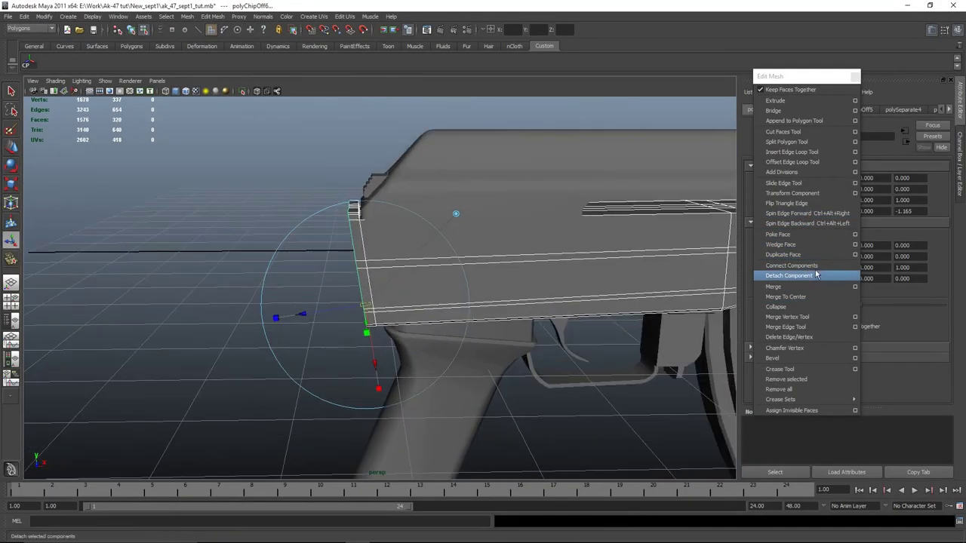
# Step: Return to object mode and select the duplicated rear plate on its own
pyautogui.moveTo(392, 356)
pyautogui.keyDown('alt'); pyautogui.mouseDown()
pyautogui.moveTo(455, 301)
pyautogui.moveTo(408, 362)
pyautogui.mouseUp(); pyautogui.keyUp('alt')
pyautogui.press('w')
pyautogui.moveTo(435, 282); pyautogui.dragTo(472, 269, button='right')
pyautogui.click(415, 266)
pyautogui.moveTo(425, 325); pyautogui.dragTo(443, 269)
pyautogui.hotkey('ctrl', 'z')
pyautogui.moveTo(353, 281); pyautogui.dragTo(359, 285)
pyautogui.keyDown('alt'); pyautogui.moveTo(377, 330); pyautogui.dragTo(565, 334); pyautogui.keyUp('alt')
pyautogui.keyDown('alt'); pyautogui.moveTo(565, 334); pyautogui.dragTo(511, 328, button='right'); pyautogui.keyUp('alt')
pyautogui.keyDown('alt'); pyautogui.moveTo(511, 328); pyautogui.dragTo(398, 334); pyautogui.keyUp('alt')
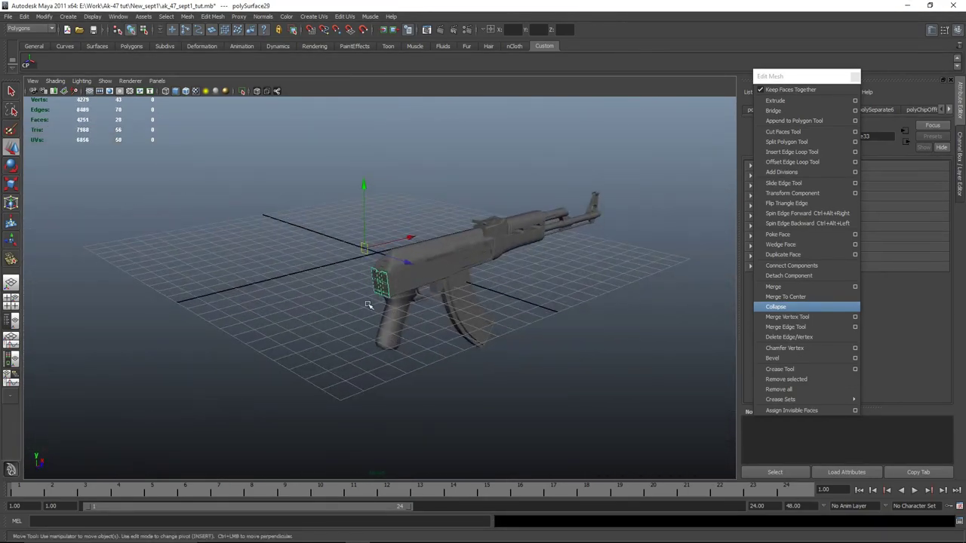
# Step: Center the pivot of the selected plate at the receiver's rear and show it in the front reference view
pyautogui.click(25, 60)
pyautogui.keyDown('alt'); pyautogui.moveTo(545, 370); pyautogui.dragTo(503, 367); pyautogui.keyUp('alt')
pyautogui.keyDown('alt'); pyautogui.moveTo(503, 366); pyautogui.dragTo(539, 362, button='right'); pyautogui.keyUp('alt')
pyautogui.keyDown('alt'); pyautogui.moveTo(538, 362); pyautogui.dragTo(459, 384); pyautogui.keyUp('alt')
pyautogui.press('space')
pyautogui.press('space')
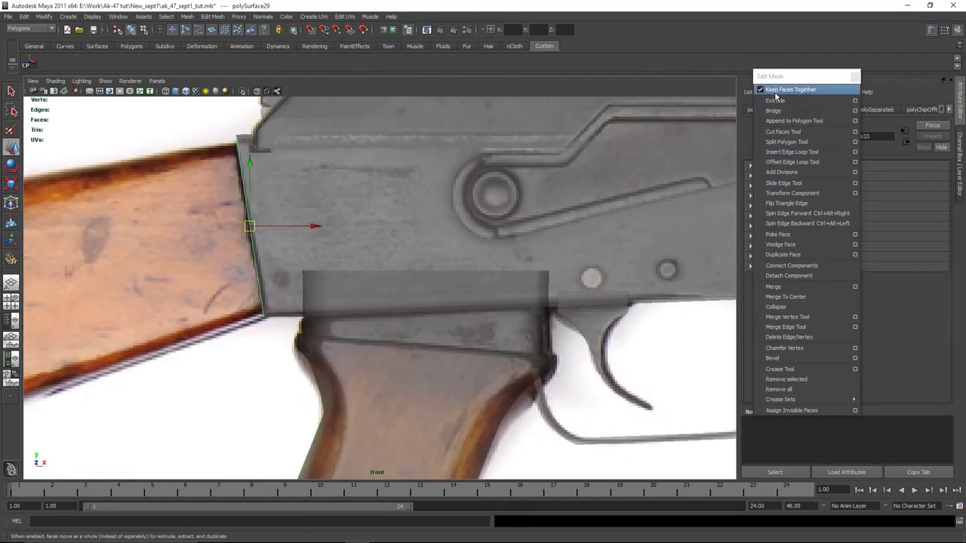
# Step: Extrude the rear plate backward into the stock and move its end down to follow the slope of the wood
pyautogui.click(780, 103)
pyautogui.keyDown('alt'); pyautogui.moveTo(219, 318); pyautogui.dragTo(460, 268, button='middle'); pyautogui.keyUp('alt')
pyautogui.moveTo(443, 272); pyautogui.dragTo(249, 291)
pyautogui.keyDown('alt'); pyautogui.moveTo(249, 290); pyautogui.dragTo(370, 296, button='middle'); pyautogui.keyUp('alt')
pyautogui.press('w')
pyautogui.moveTo(409, 211); pyautogui.dragTo(368, 247)
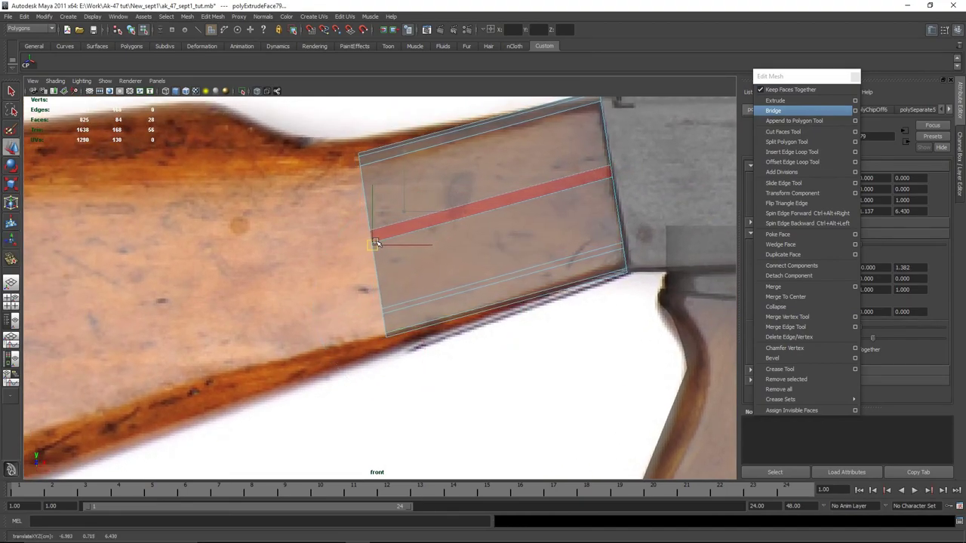
# Step: Scale the extruded end vertically by about 1.12 and adjust its height to match the stock outline
pyautogui.press('r')
pyautogui.moveTo(375, 336); pyautogui.dragTo(377, 346)
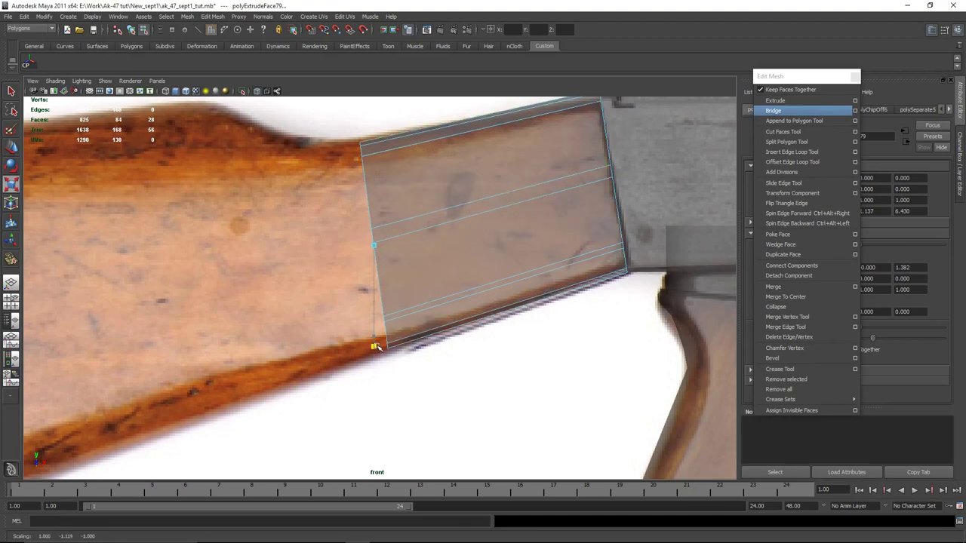
pyautogui.press('w')
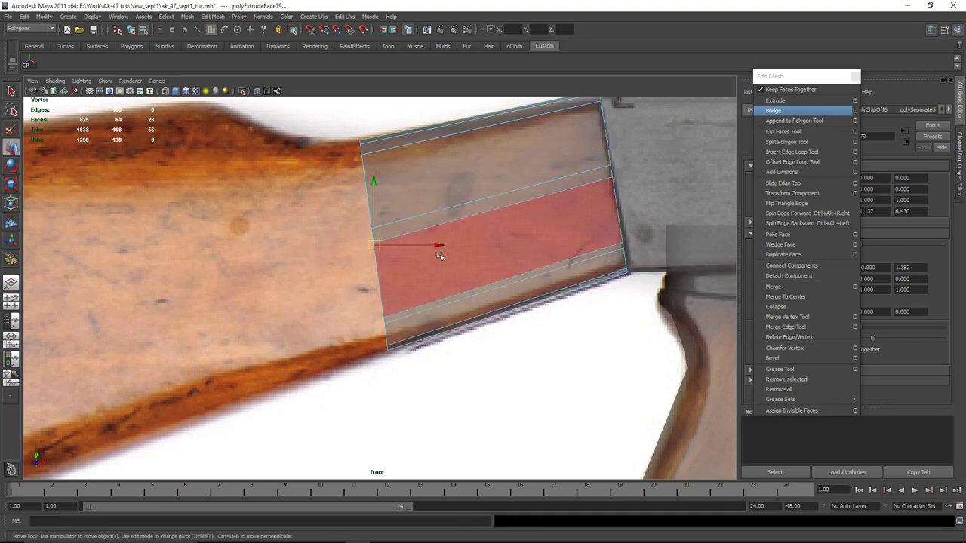
pyautogui.press('e')
pyautogui.press('w')
pyautogui.moveTo(362, 180); pyautogui.dragTo(362, 183)
# Step: Insert an edge loop around the stock block close to its rear end
pyautogui.press('space')
pyautogui.press('space')
pyautogui.keyDown('alt'); pyautogui.moveTo(434, 282); pyautogui.dragTo(474, 286); pyautogui.keyUp('alt')
pyautogui.scroll(5, 475, 287)
pyautogui.keyDown('alt'); pyautogui.moveTo(332, 362); pyautogui.dragTo(210, 379); pyautogui.keyUp('alt')
pyautogui.click(191, 390)
pyautogui.keyDown('alt'); pyautogui.moveTo(192, 391); pyautogui.dragTo(234, 335, button='middle'); pyautogui.keyUp('alt')
pyautogui.moveTo(347, 326)
pyautogui.keyDown('alt'); pyautogui.mouseDown()
pyautogui.moveTo(395, 323)
pyautogui.moveTo(386, 309)
pyautogui.moveTo(282, 347)
pyautogui.moveTo(433, 279)
pyautogui.moveTo(358, 295)
pyautogui.moveTo(405, 306)
pyautogui.moveTo(363, 323)
pyautogui.mouseUp(); pyautogui.keyUp('alt')
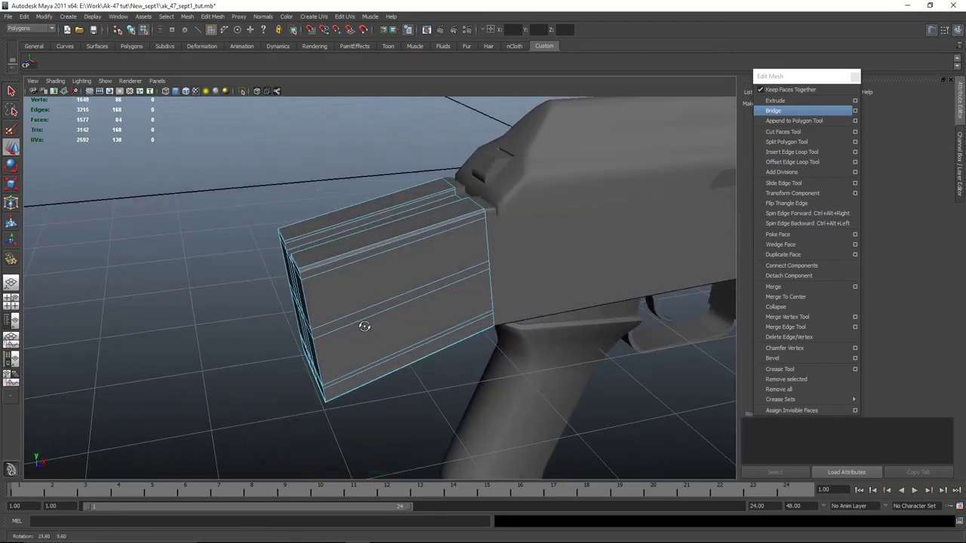
pyautogui.click(812, 153)
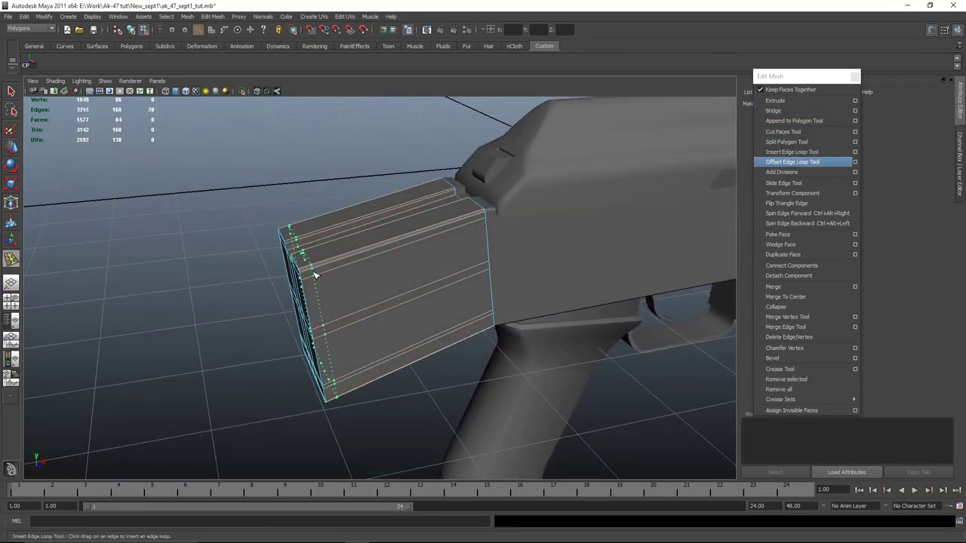
pyautogui.scroll(3, 353, 288)
pyautogui.moveTo(314, 277); pyautogui.dragTo(344, 269)
pyautogui.press('w')
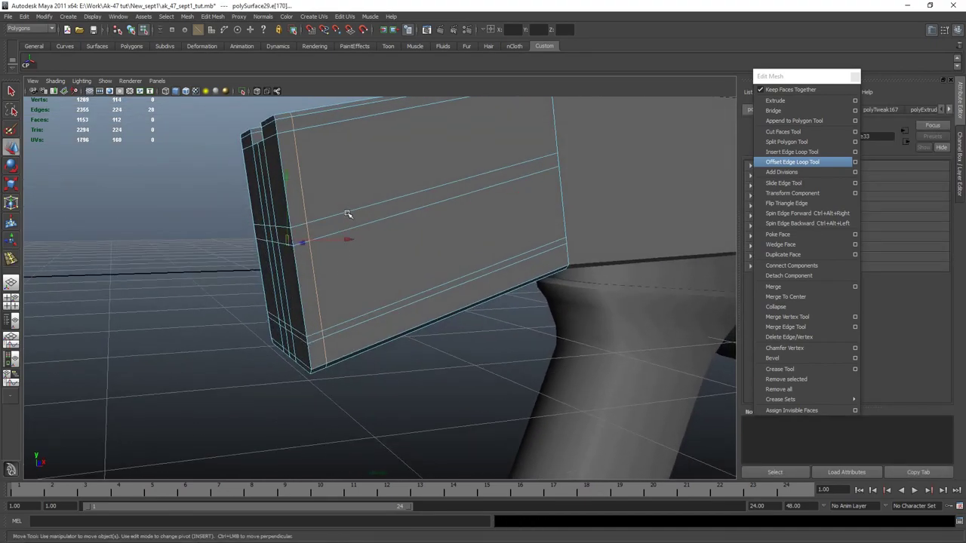
# Step: Delete the upper of the two horizontal edge loops across the middle of the stock block
pyautogui.keyDown('shift'); pyautogui.moveTo(343, 218); pyautogui.dragTo(319, 232, button='right'); pyautogui.keyUp('shift')
pyautogui.doubleClick(345, 234)
pyautogui.keyDown('shift'); pyautogui.moveTo(374, 264); pyautogui.dragTo(327, 265, button='right'); pyautogui.keyUp('shift')
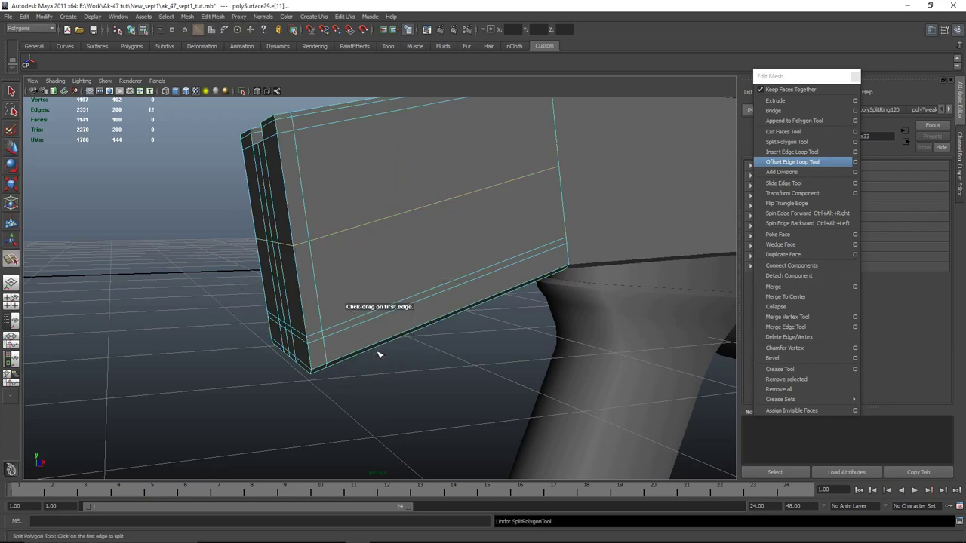
pyautogui.keyDown('alt'); pyautogui.moveTo(298, 391); pyautogui.dragTo(342, 325, button='middle'); pyautogui.keyUp('alt')
pyautogui.press('w')
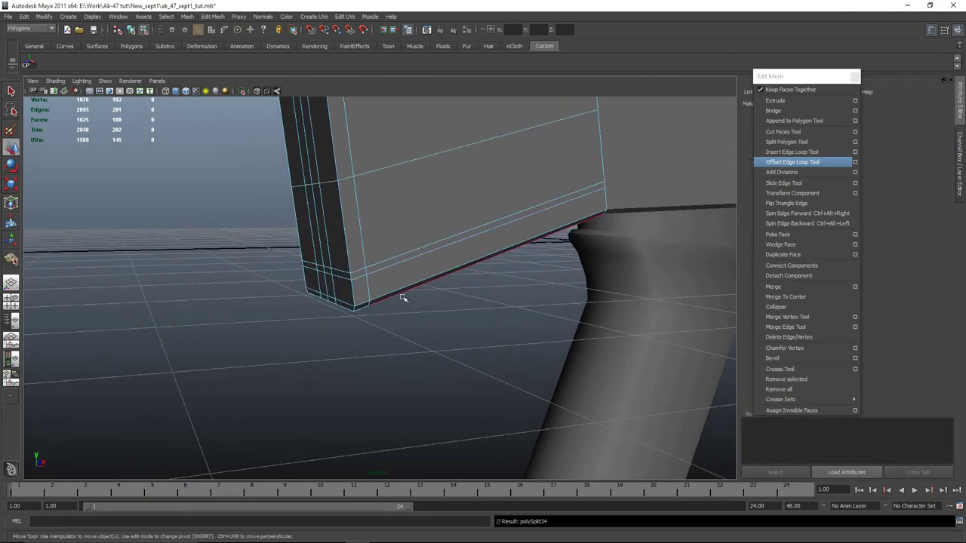
pyautogui.doubleClick(395, 259)
pyautogui.hotkey('ctrl', 'z')
pyautogui.hotkey('ctrl', 'z')
pyautogui.hotkey('ctrl', 'z')
pyautogui.hotkey('ctrl', 'z')
pyautogui.hotkey('ctrl', 'z')
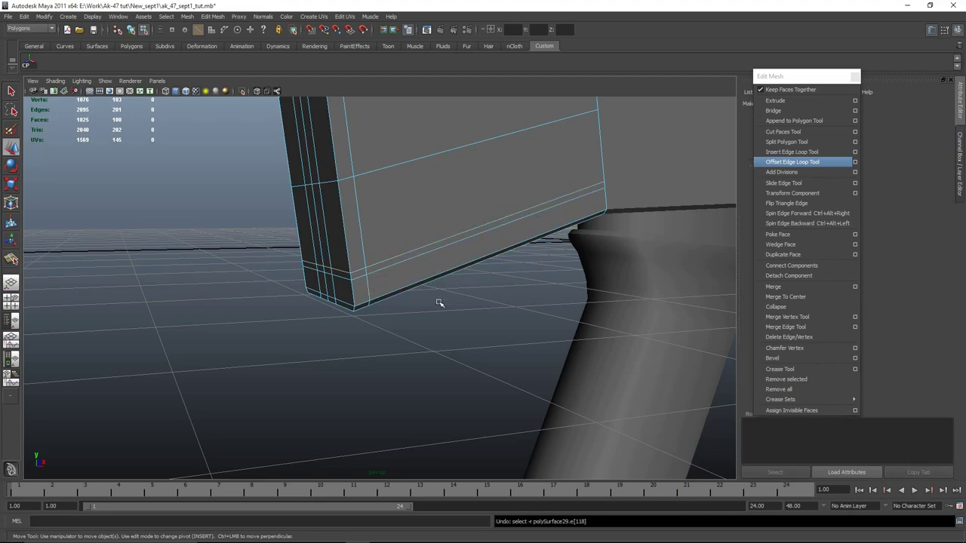
# Step: Delete the two horizontal edge loops near the bottom of the stock block
pyautogui.keyDown('shift'); pyautogui.moveTo(396, 264); pyautogui.dragTo(339, 291, button='right'); pyautogui.keyUp('shift')
pyautogui.doubleClick(398, 265)
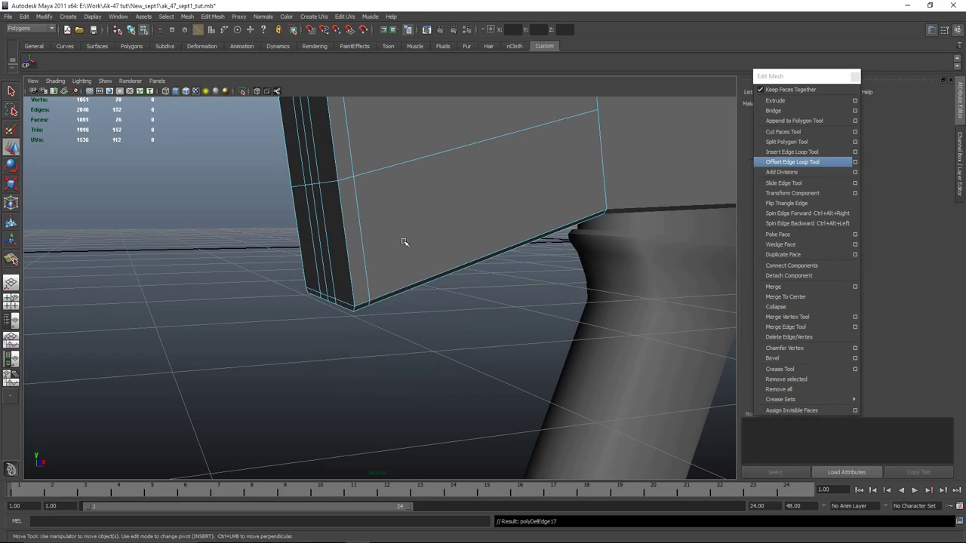
pyautogui.scroll(-5, 526, 225)
pyautogui.keyDown('alt'); pyautogui.moveTo(526, 224); pyautogui.dragTo(555, 349, button='middle'); pyautogui.keyUp('alt')
pyautogui.keyDown('alt'); pyautogui.moveTo(555, 349); pyautogui.dragTo(409, 327); pyautogui.keyUp('alt')
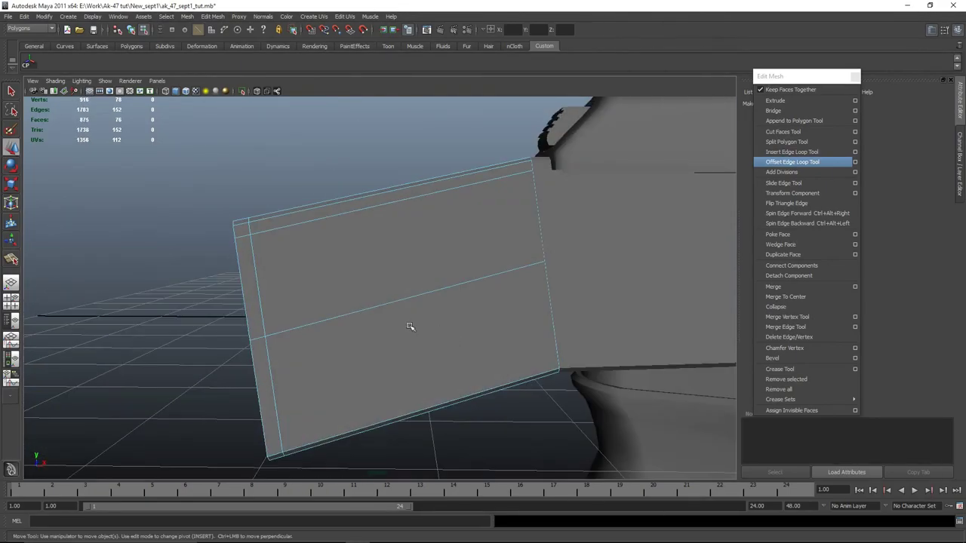
pyautogui.keyDown('alt'); pyautogui.moveTo(410, 327); pyautogui.dragTo(593, 304, button='middle'); pyautogui.keyUp('alt')
pyautogui.keyDown('alt'); pyautogui.moveTo(593, 304); pyautogui.dragTo(599, 304); pyautogui.keyUp('alt')
pyautogui.keyDown('alt'); pyautogui.moveTo(599, 304); pyautogui.dragTo(480, 342, button='middle'); pyautogui.keyUp('alt')
pyautogui.scroll(3, 480, 343)
pyautogui.keyDown('alt'); pyautogui.moveTo(479, 342); pyautogui.dragTo(448, 349); pyautogui.keyUp('alt')
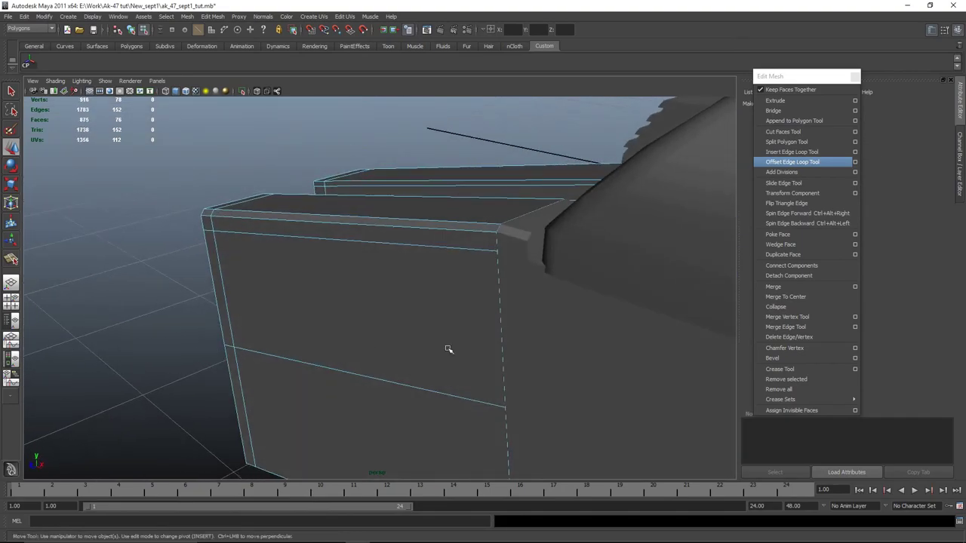
# Step: Isolate the stock block in the side view and delete the faces on one side of its centre line
pyautogui.press('space')
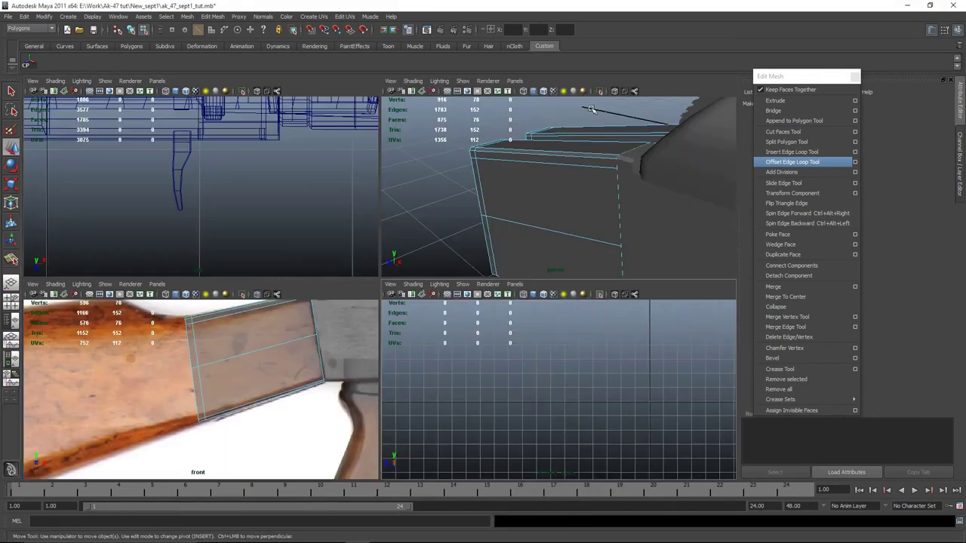
pyautogui.moveTo(498, 196); pyautogui.dragTo(541, 381, button='right')
pyautogui.press('space')
pyautogui.hotkey('shift', 'i')
pyautogui.press('f')
pyautogui.moveTo(483, 214); pyautogui.dragTo(482, 238, button='right')
pyautogui.scroll(-5, 494, 239)
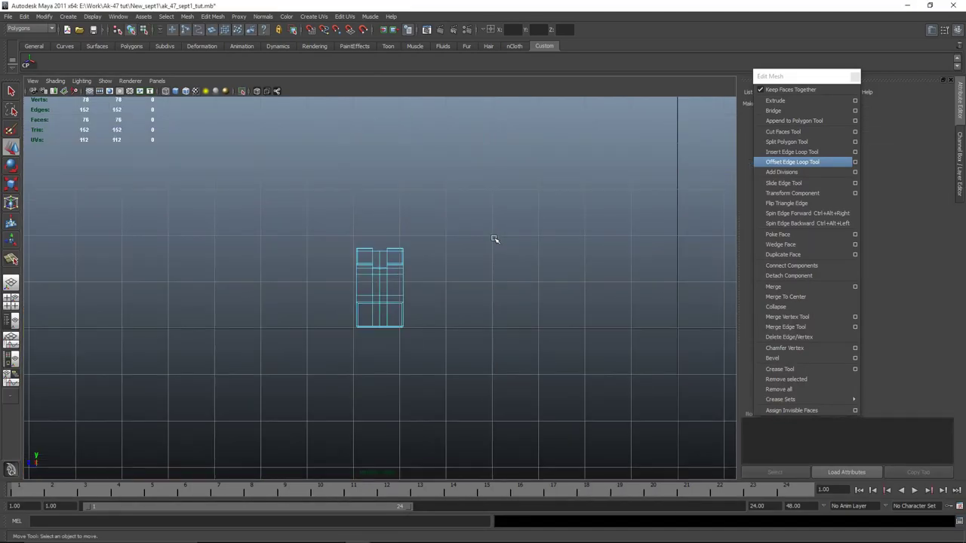
pyautogui.moveTo(381, 421); pyautogui.dragTo(382, 426)
pyautogui.press('Delete')
pyautogui.moveTo(381, 264); pyautogui.dragTo(407, 227, button='right')
pyautogui.click(376, 273)
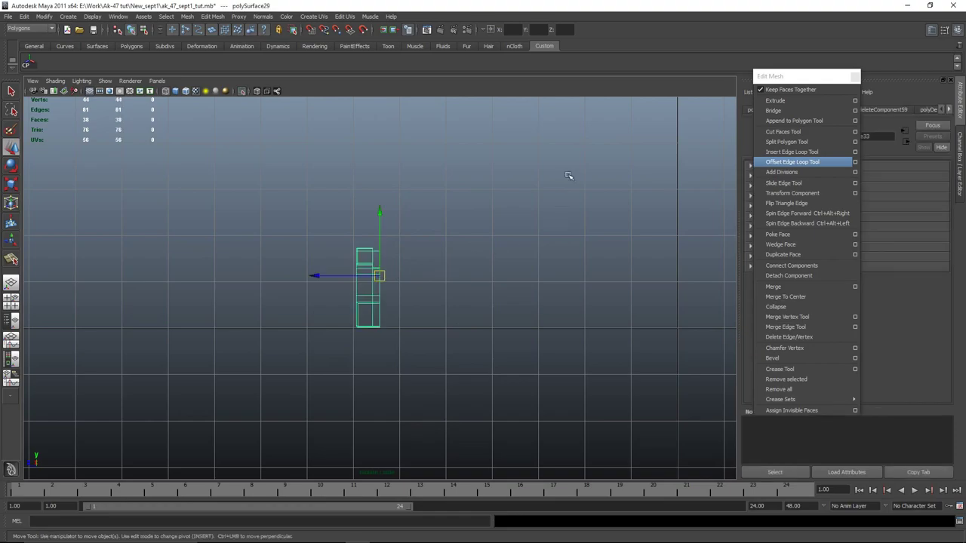
# Step: Delete the small face at the rear end of the top channel's floor in the perspective view
pyautogui.press('space')
pyautogui.press('space')
pyautogui.keyDown('alt'); pyautogui.moveTo(293, 262); pyautogui.dragTo(521, 237); pyautogui.keyUp('alt')
pyautogui.scroll(4, 521, 237)
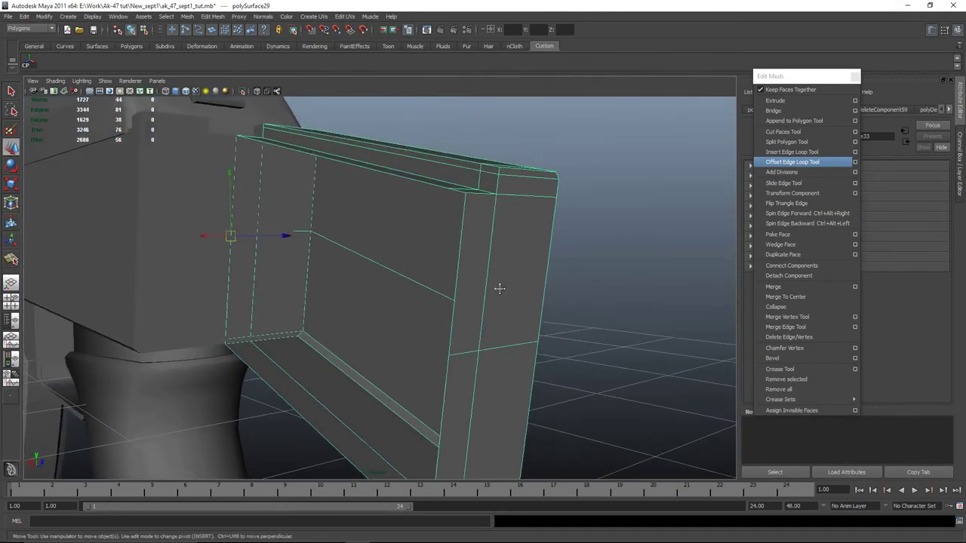
pyautogui.keyDown('alt'); pyautogui.moveTo(498, 289); pyautogui.dragTo(395, 290); pyautogui.keyUp('alt')
pyautogui.moveTo(394, 290); pyautogui.dragTo(393, 310, button='right')
pyautogui.click(392, 293)
pyautogui.press('Delete')
# Step: Extrude the two inner side faces at the channel's rear corner across to the block's centre line
pyautogui.scroll(3, 528, 294)
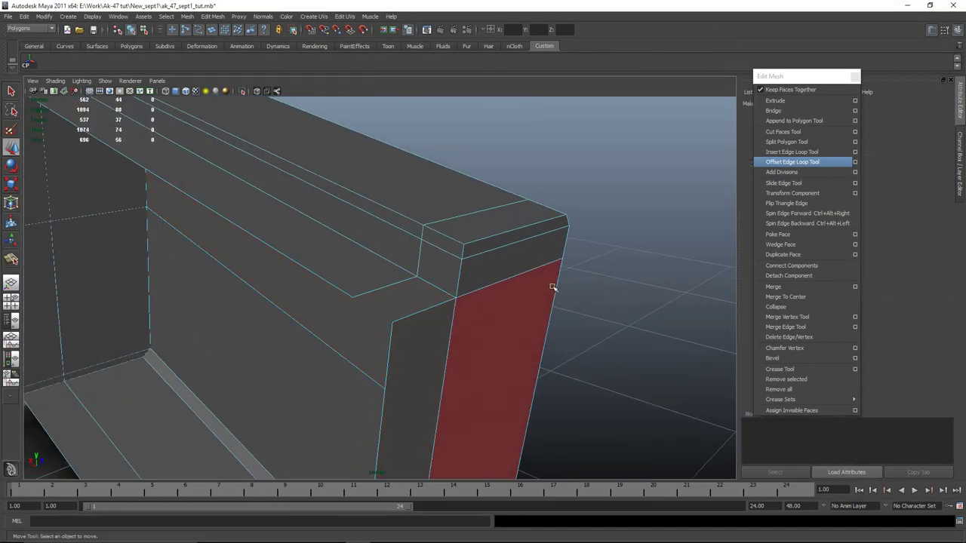
pyautogui.click(423, 268)
pyautogui.click(613, 318)
pyautogui.click(420, 274)
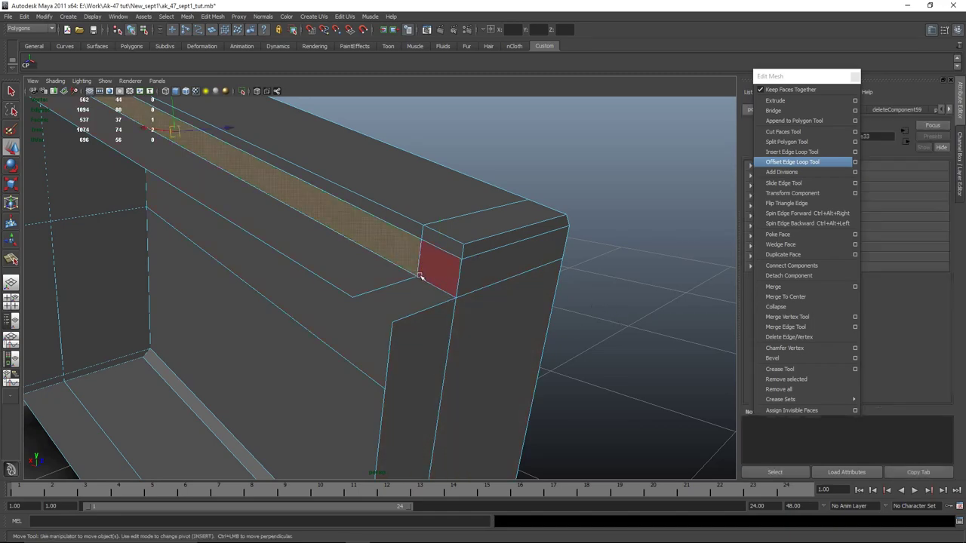
pyautogui.moveTo(421, 274); pyautogui.dragTo(438, 277)
pyautogui.click(436, 272)
pyautogui.press('q')
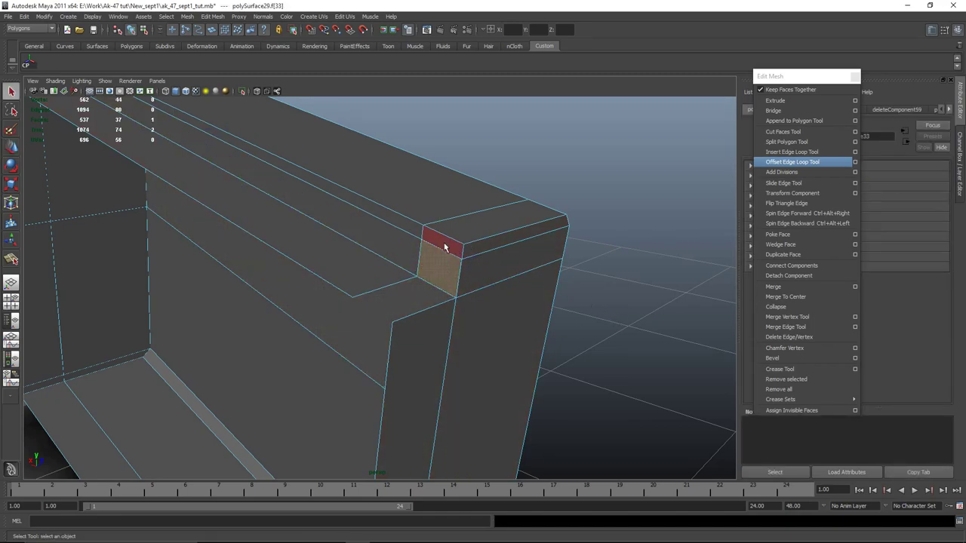
pyautogui.keyDown('shift'); pyautogui.click(444, 245); pyautogui.keyUp('shift')
pyautogui.click(803, 101)
pyautogui.keyDown('alt'); pyautogui.moveTo(546, 233); pyautogui.dragTo(445, 255); pyautogui.keyUp('alt')
pyautogui.moveTo(295, 251); pyautogui.dragTo(204, 260)
# Step: Delete the extrusion's cap faces on the centre line, then isolate and frame the stock block
pyautogui.press('w')
pyautogui.keyDown('alt'); pyautogui.moveTo(293, 280); pyautogui.dragTo(475, 305); pyautogui.keyUp('alt')
pyautogui.press('Delete')
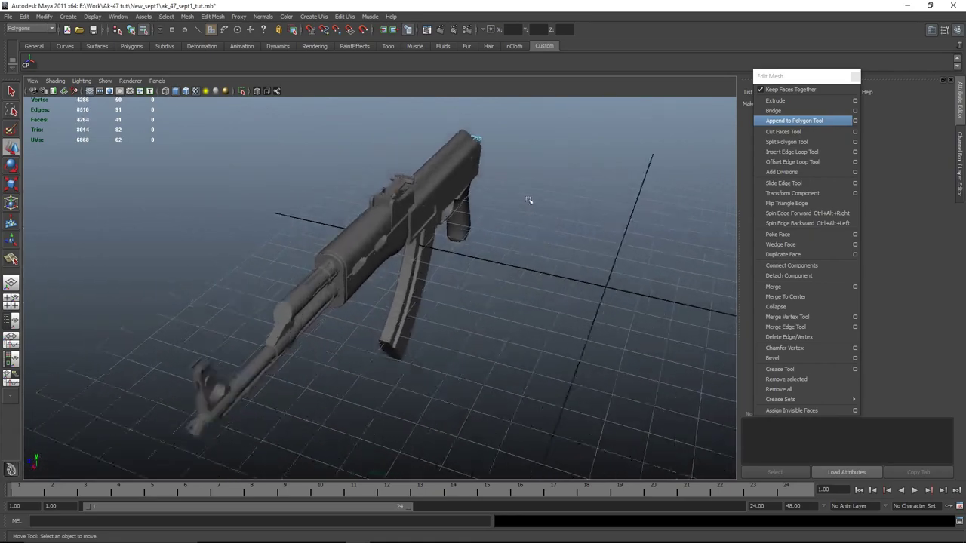
pyautogui.keyDown('alt'); pyautogui.moveTo(526, 200); pyautogui.dragTo(496, 170, button='right'); pyautogui.keyUp('alt')
pyautogui.hotkey('shift', 'i')
pyautogui.press('f')
# Step: Delete the underside face of the extruded piece that closes the channel's rear end
pyautogui.keyDown('alt'); pyautogui.moveTo(491, 178); pyautogui.dragTo(450, 329, button='middle'); pyautogui.keyUp('alt')
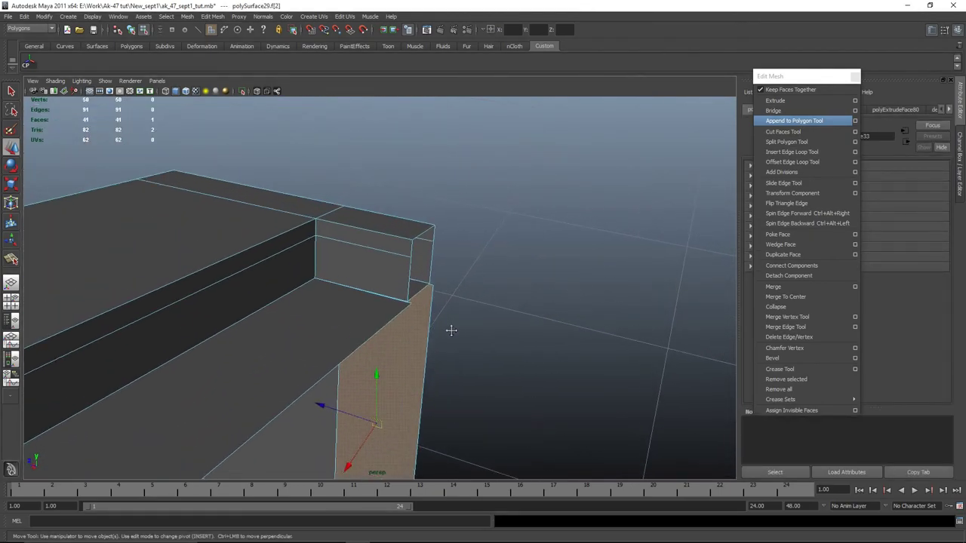
pyautogui.keyDown('alt'); pyautogui.moveTo(451, 330); pyautogui.dragTo(559, 317, button='right'); pyautogui.keyUp('alt')
pyautogui.click(786, 317)
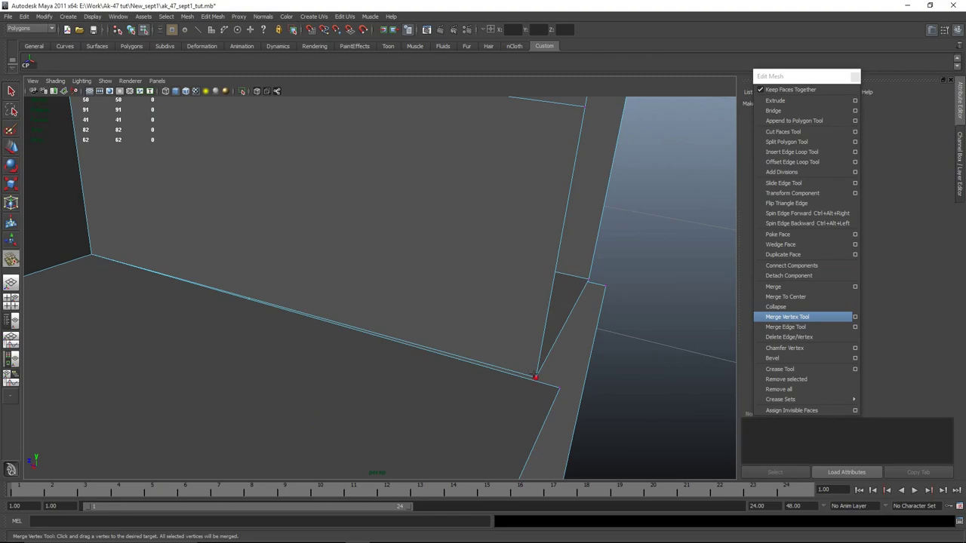
pyautogui.keyDown('alt'); pyautogui.moveTo(675, 333); pyautogui.dragTo(500, 314); pyautogui.keyUp('alt')
pyautogui.moveTo(157, 221); pyautogui.dragTo(158, 248, button='right')
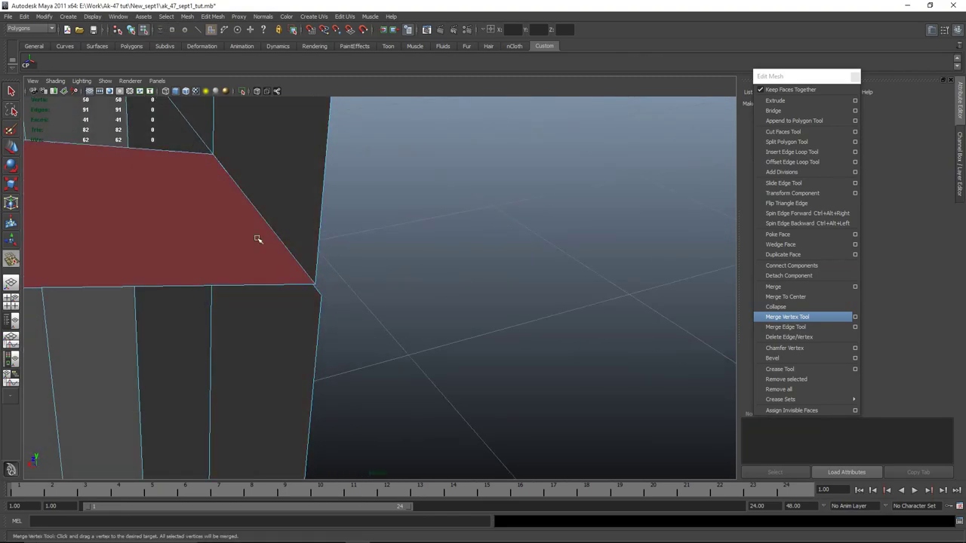
pyautogui.press('w')
pyautogui.click(257, 239)
pyautogui.press('Delete')
# Step: Merge the extruded piece's two loose lower vertices into the adjacent corner vertices of the block
pyautogui.keyDown('alt'); pyautogui.moveTo(271, 317); pyautogui.dragTo(286, 322); pyautogui.keyUp('alt')
pyautogui.keyDown('alt'); pyautogui.moveTo(285, 323); pyautogui.dragTo(592, 284, button='middle'); pyautogui.keyUp('alt')
pyautogui.keyDown('alt'); pyautogui.moveTo(626, 309); pyautogui.dragTo(580, 364); pyautogui.keyUp('alt')
pyautogui.click(812, 316)
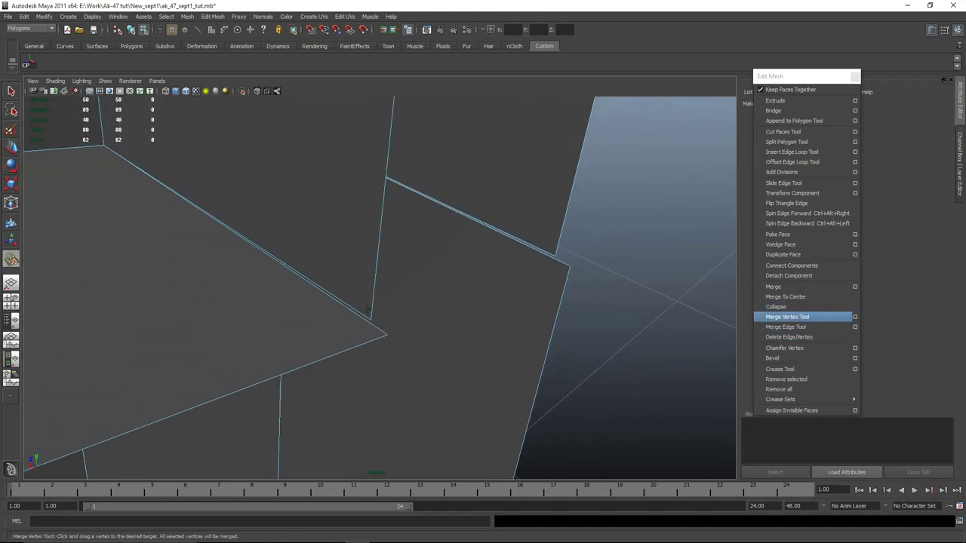
pyautogui.moveTo(369, 312); pyautogui.dragTo(387, 334)
pyautogui.moveTo(587, 281); pyautogui.dragTo(589, 283)
pyautogui.keyDown('alt'); pyautogui.moveTo(588, 283); pyautogui.dragTo(562, 340); pyautogui.keyUp('alt')
pyautogui.keyDown('alt'); pyautogui.moveTo(562, 339); pyautogui.dragTo(411, 343, button='right'); pyautogui.keyUp('alt')
pyautogui.press('w')
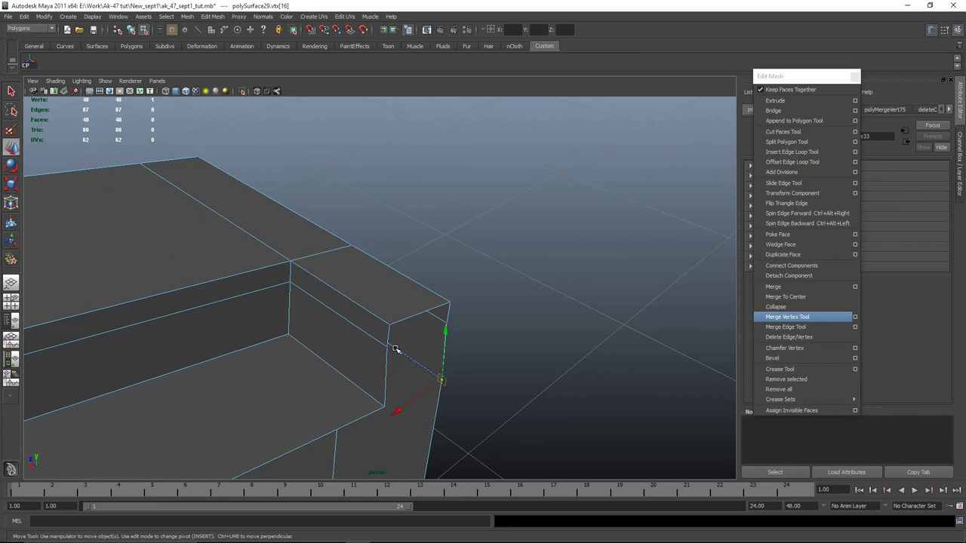
pyautogui.click(384, 347)
pyautogui.press('q')
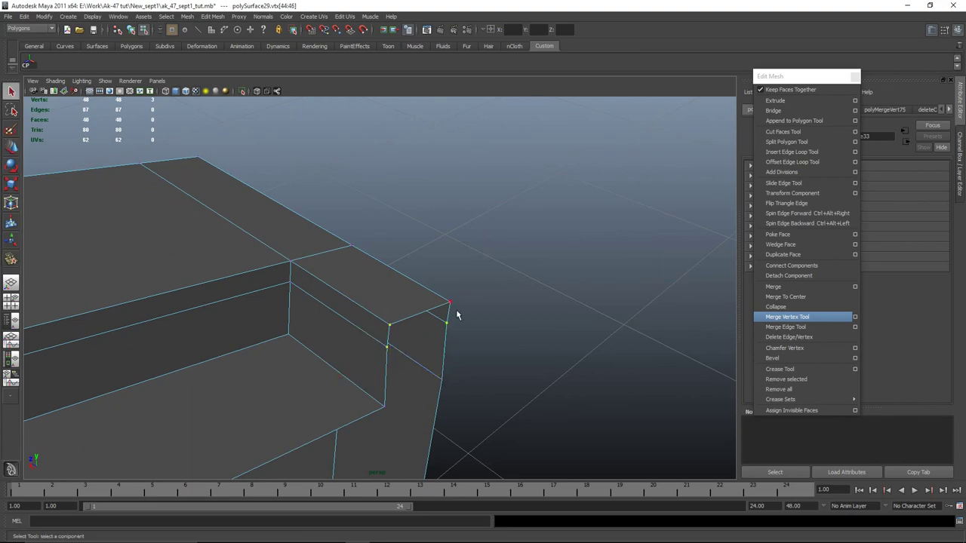
pyautogui.press('w')
pyautogui.keyDown('alt'); pyautogui.moveTo(448, 382); pyautogui.dragTo(257, 352); pyautogui.keyUp('alt')
pyautogui.scroll(-5, 606, 336)
pyautogui.click(606, 337)
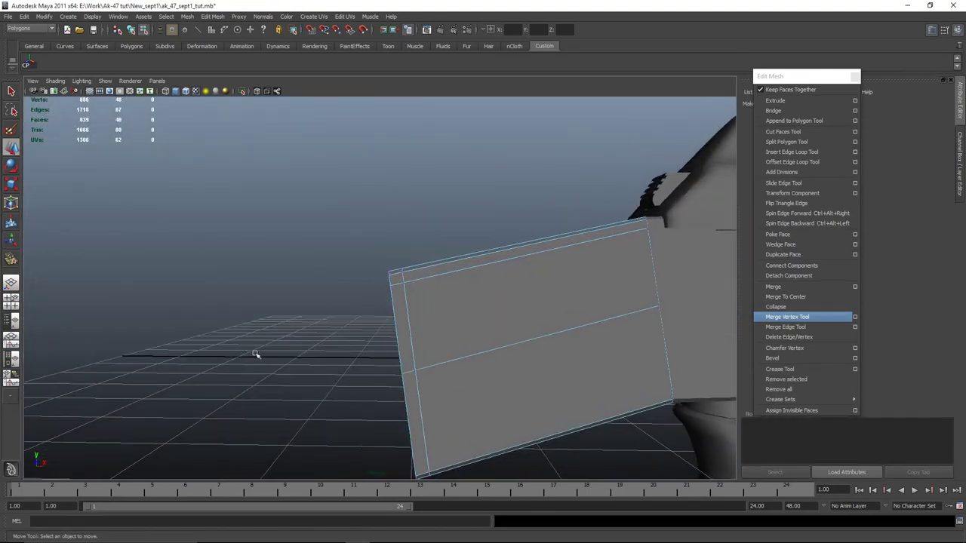
# Step: Move the four lower rear vertices of the block up and slightly back in the front view
pyautogui.press('space')
pyautogui.press('space')
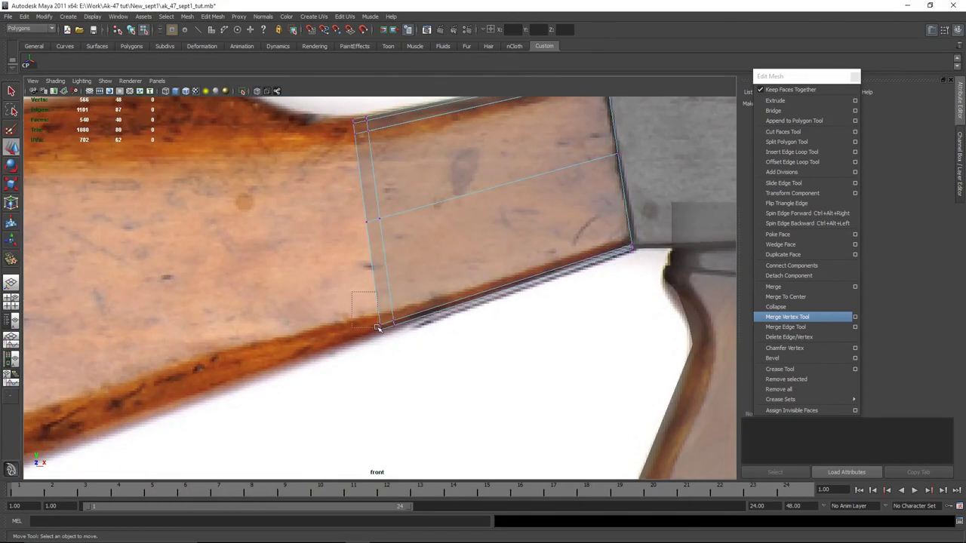
pyautogui.moveTo(400, 324); pyautogui.dragTo(401, 325)
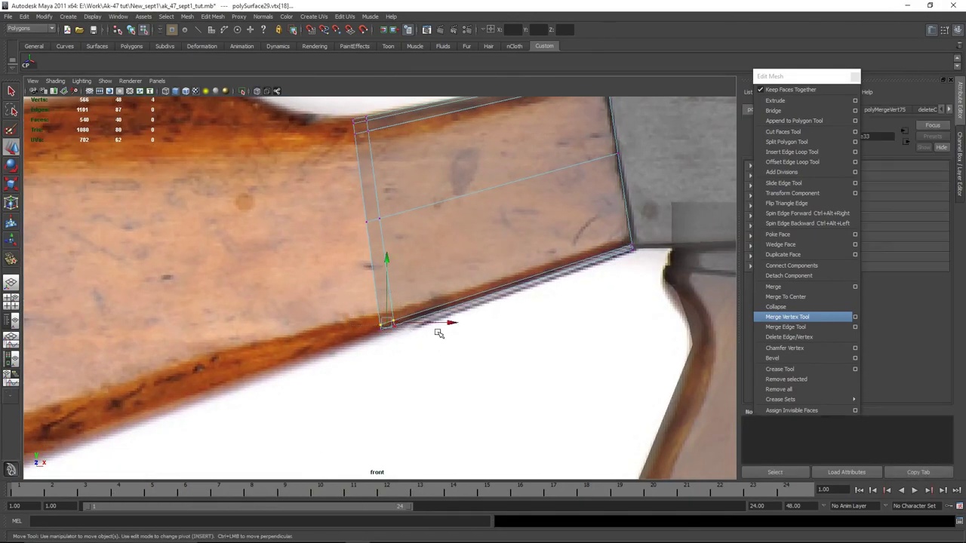
pyautogui.moveTo(386, 259); pyautogui.dragTo(378, 246)
pyautogui.moveTo(444, 311); pyautogui.dragTo(439, 310)
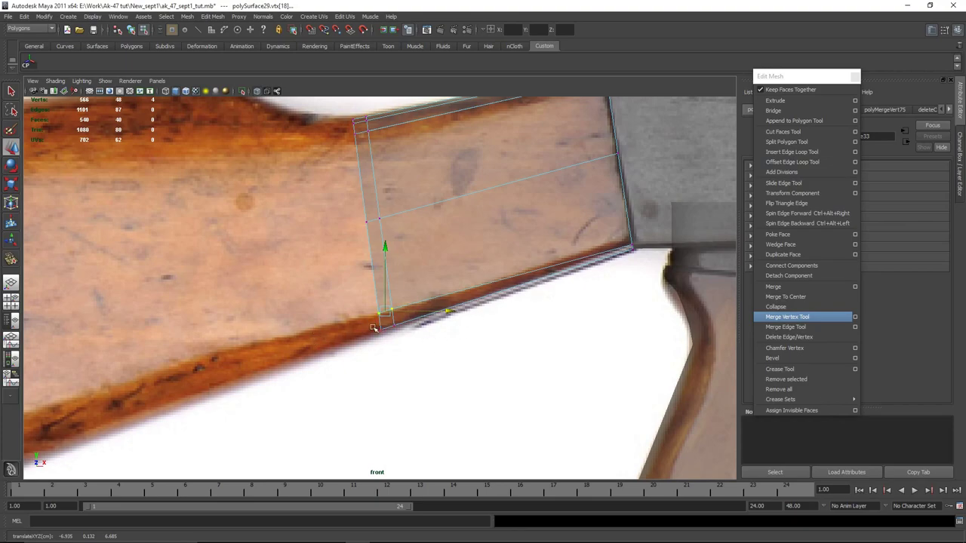
# Step: Lower the vertices of the upper edge lines at the block's rear end, keeping the top corner vertices in place
pyautogui.keyDown('alt'); pyautogui.moveTo(455, 242); pyautogui.dragTo(422, 336, button='middle'); pyautogui.keyUp('alt')
pyautogui.keyDown('alt'); pyautogui.moveTo(368, 169); pyautogui.dragTo(389, 189, button='middle'); pyautogui.keyUp('alt')
pyautogui.keyDown('alt'); pyautogui.moveTo(389, 189); pyautogui.dragTo(377, 263, button='right'); pyautogui.keyUp('alt')
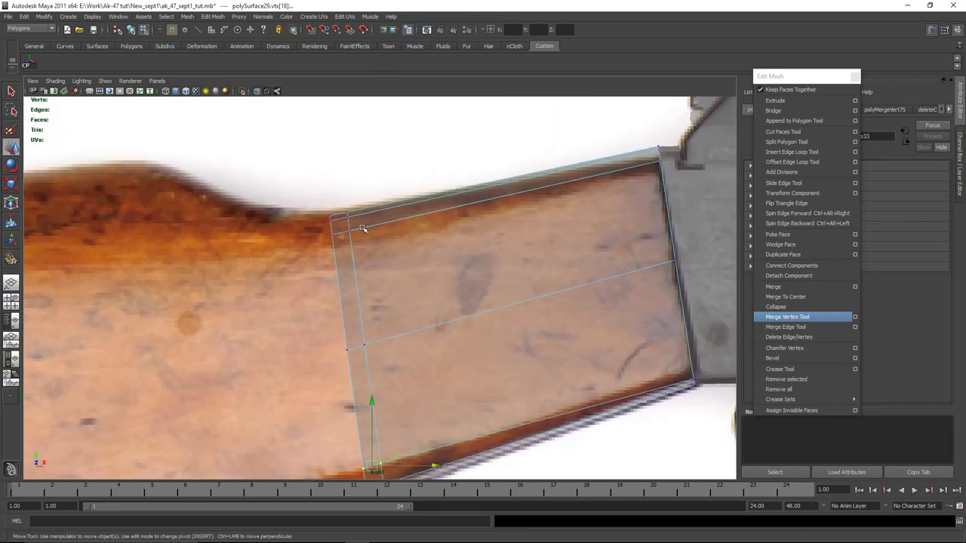
pyautogui.click(322, 215)
pyautogui.moveTo(341, 166); pyautogui.dragTo(355, 188)
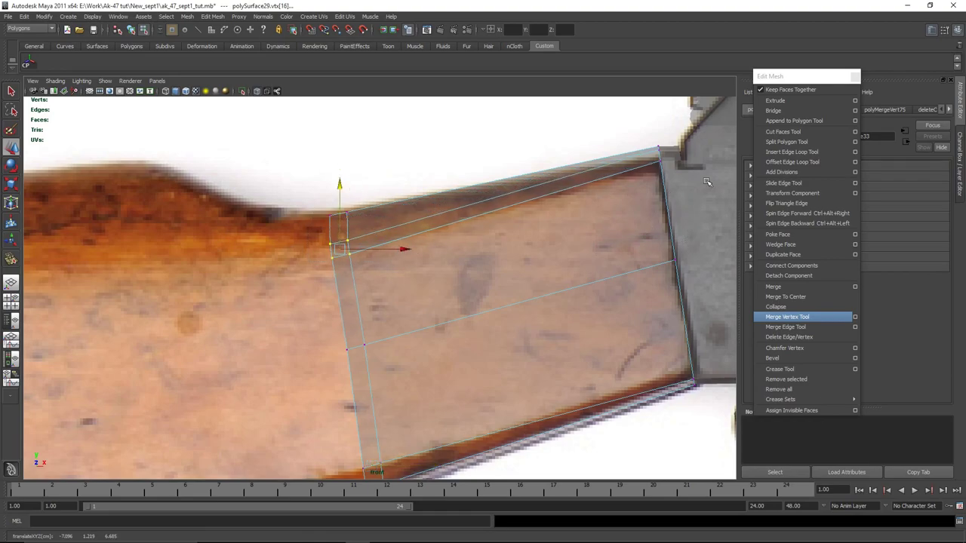
# Step: Lower the upper edge line's vertex at the receiver end and align it horizontally with the block's slanted front edge
pyautogui.moveTo(637, 156); pyautogui.dragTo(635, 156)
pyautogui.moveTo(664, 125); pyautogui.dragTo(698, 199)
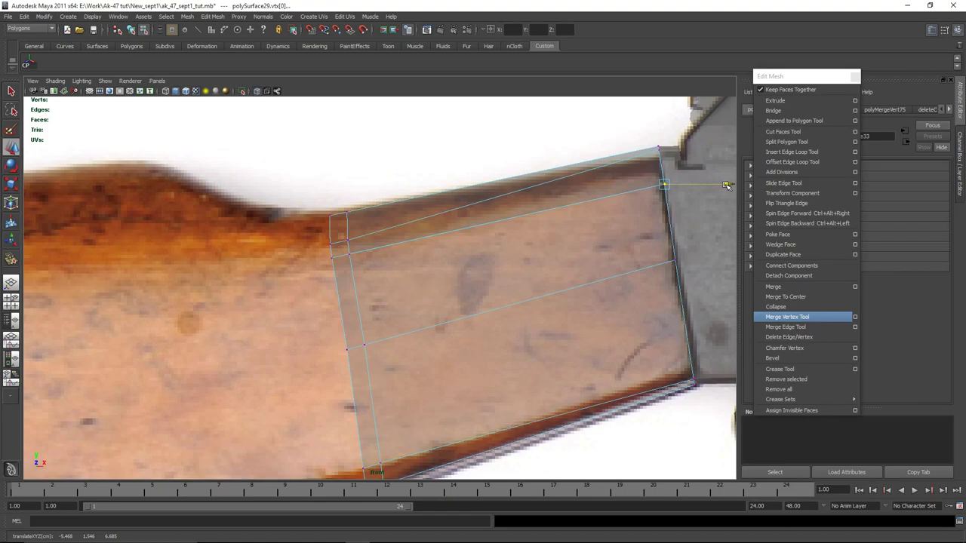
pyautogui.keyDown('alt'); pyautogui.moveTo(722, 211); pyautogui.dragTo(487, 276, button='middle'); pyautogui.keyUp('alt')
pyautogui.keyDown('alt'); pyautogui.moveTo(487, 276); pyautogui.dragTo(645, 174, button='right'); pyautogui.keyUp('alt')
pyautogui.keyDown('alt'); pyautogui.moveTo(645, 174); pyautogui.dragTo(485, 289, button='middle'); pyautogui.keyUp('alt')
pyautogui.keyDown('alt'); pyautogui.moveTo(485, 289); pyautogui.dragTo(480, 210, button='right'); pyautogui.keyUp('alt')
pyautogui.moveTo(457, 239); pyautogui.dragTo(452, 238)
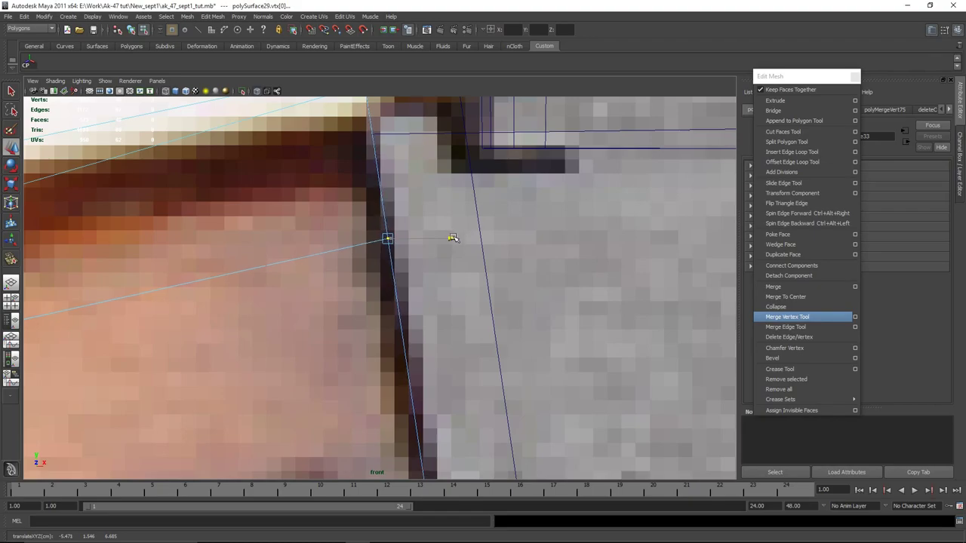
# Step: Examine the stock block's shape and its joint with the receiver in the perspective view
pyautogui.press('space')
pyautogui.press('space')
pyautogui.keyDown('alt'); pyautogui.moveTo(528, 291); pyautogui.dragTo(668, 293); pyautogui.keyUp('alt')
pyautogui.keyDown('alt'); pyautogui.moveTo(327, 250); pyautogui.dragTo(279, 257); pyautogui.keyUp('alt')
pyautogui.keyDown('alt'); pyautogui.moveTo(498, 289); pyautogui.dragTo(425, 297, button='middle'); pyautogui.keyUp('alt')
pyautogui.click(420, 237)
pyautogui.keyDown('alt'); pyautogui.moveTo(420, 237); pyautogui.dragTo(403, 283); pyautogui.keyUp('alt')
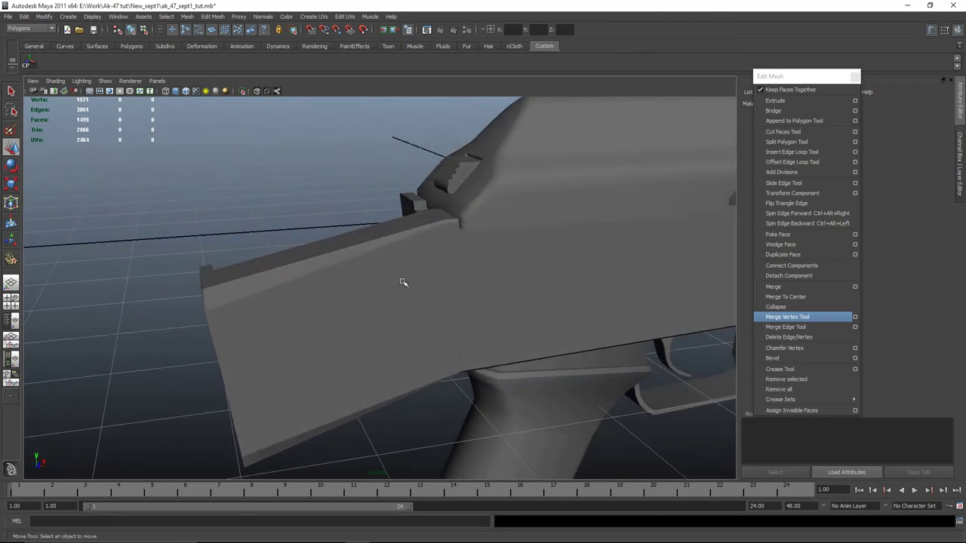
pyautogui.click(404, 282)
# Step: Select the block's outermost rear vertices in the front view and flatten them along X into a nearly vertical line
pyautogui.press('space')
pyautogui.press('space')
pyautogui.scroll(-8, 189, 375)
pyautogui.keyDown('alt'); pyautogui.moveTo(189, 375); pyautogui.dragTo(442, 181, button='middle'); pyautogui.keyUp('alt')
pyautogui.scroll(-2, 316, 345)
pyautogui.scroll(3, 317, 345)
pyautogui.keyDown('alt'); pyautogui.moveTo(411, 239); pyautogui.dragTo(420, 292, button='middle'); pyautogui.keyUp('alt')
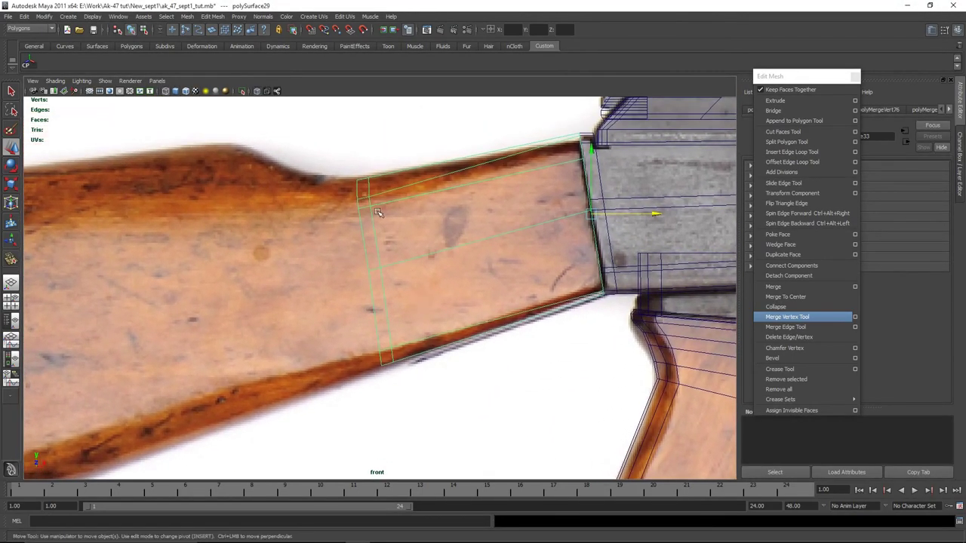
pyautogui.moveTo(347, 177); pyautogui.dragTo(317, 170, button='right')
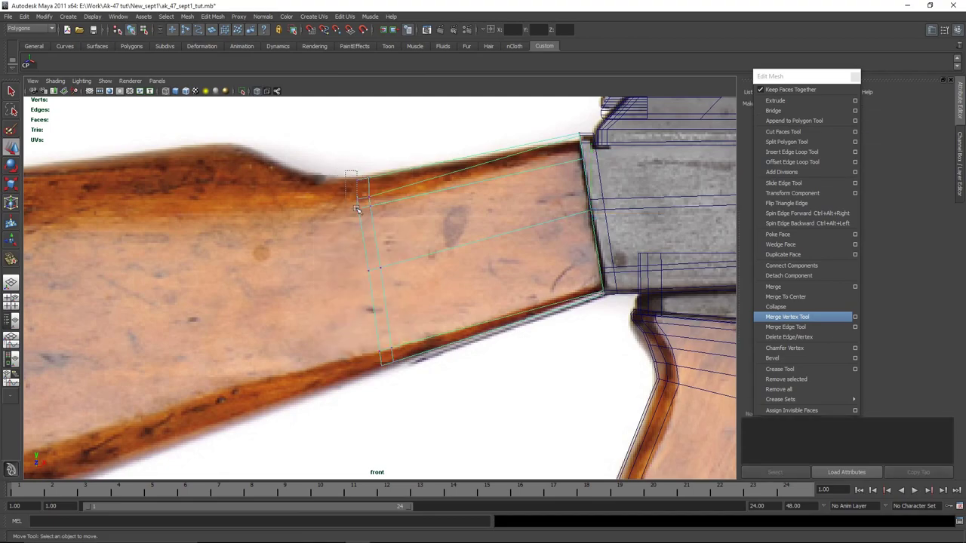
pyautogui.moveTo(358, 210); pyautogui.dragTo(359, 212)
pyautogui.keyDown('shift'); pyautogui.moveTo(365, 278); pyautogui.dragTo(375, 285); pyautogui.keyUp('shift')
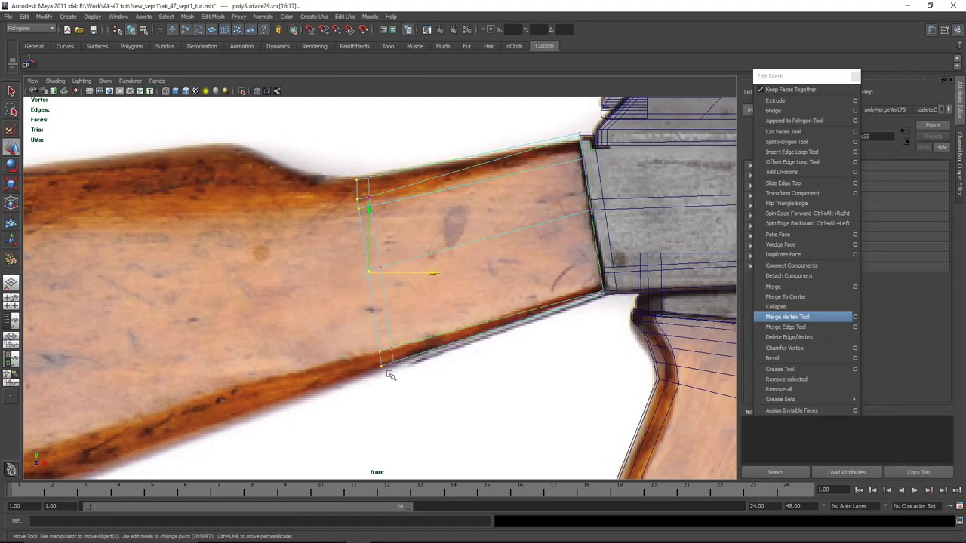
pyautogui.press('r')
pyautogui.moveTo(277, 272); pyautogui.dragTo(353, 273)
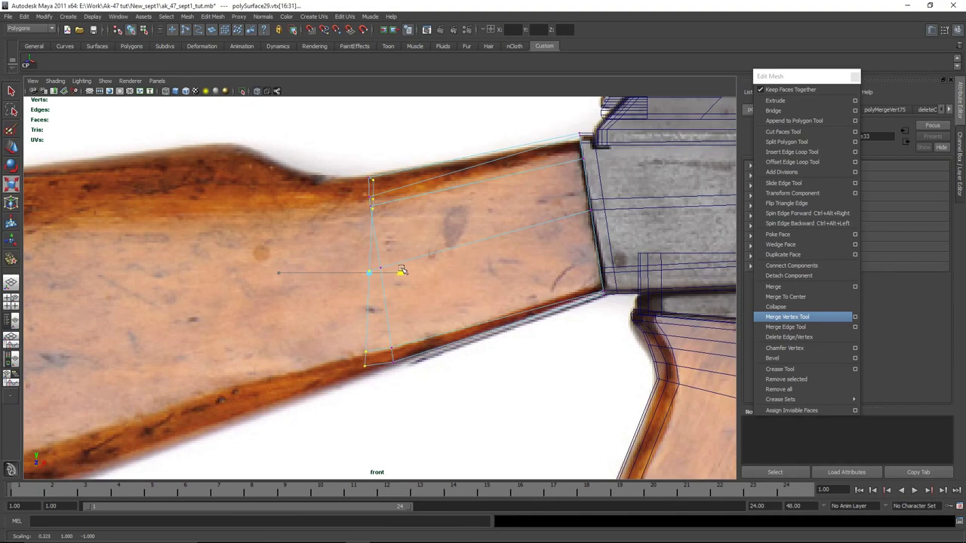
# Step: Rotate the flattened rear vertices back to the block's slant and move them slightly toward the butt and down
pyautogui.press('e')
pyautogui.moveTo(451, 228); pyautogui.dragTo(430, 218)
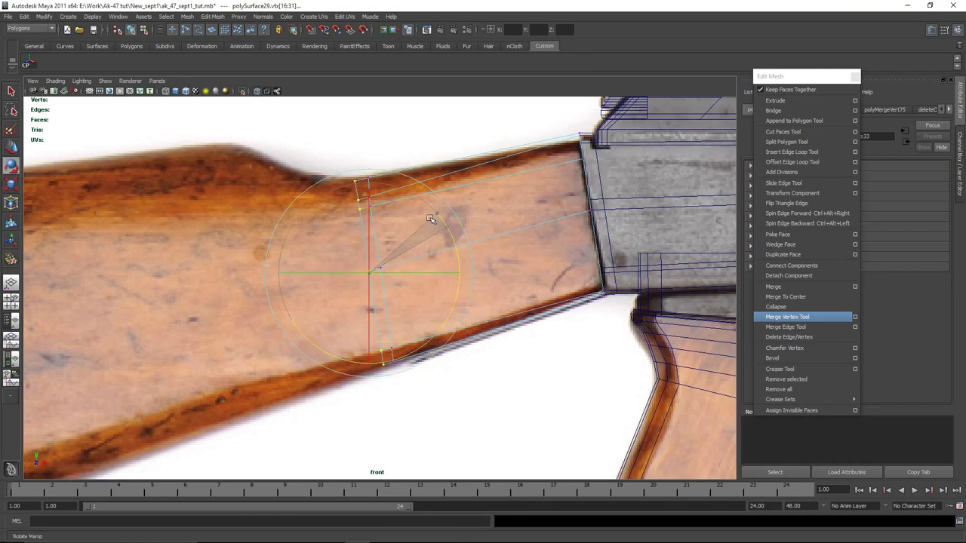
pyautogui.press('w')
pyautogui.moveTo(428, 277); pyautogui.dragTo(417, 278)
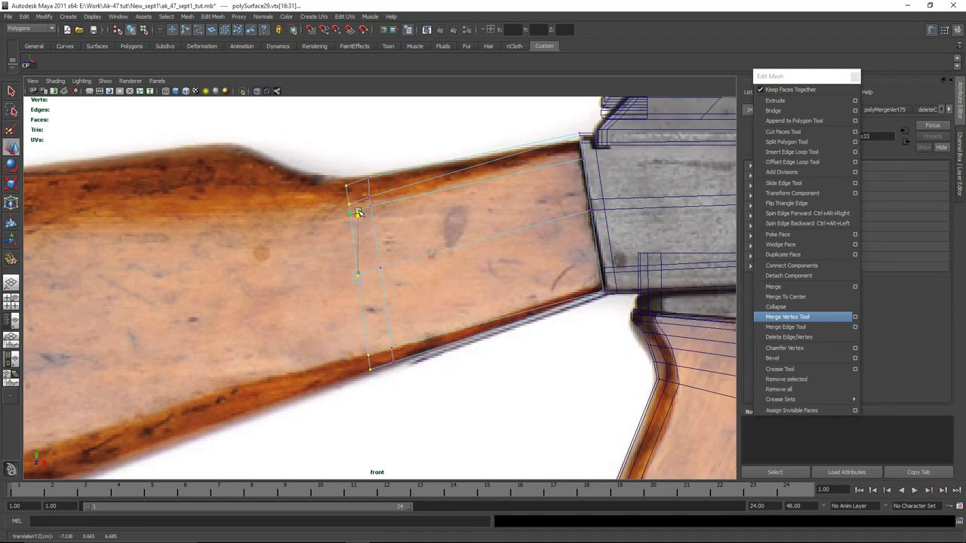
# Step: Raise the block's upper rear vertices to the reference outline and nudge the upper edge line's vertex horizontally
pyautogui.moveTo(323, 172); pyautogui.dragTo(355, 190)
pyautogui.moveTo(345, 134); pyautogui.dragTo(348, 144)
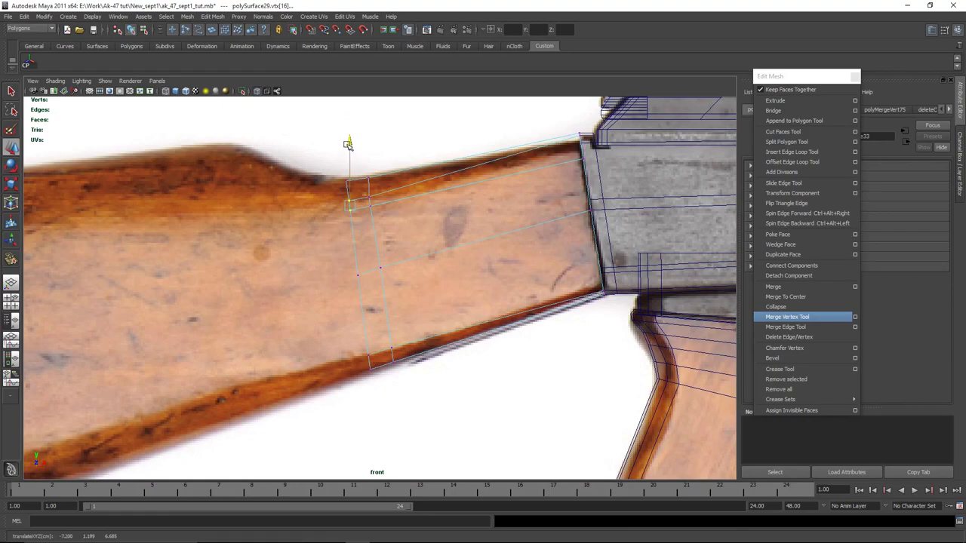
pyautogui.click(385, 259)
pyautogui.keyDown('alt'); pyautogui.moveTo(433, 223); pyautogui.dragTo(432, 188, button='middle'); pyautogui.keyUp('alt')
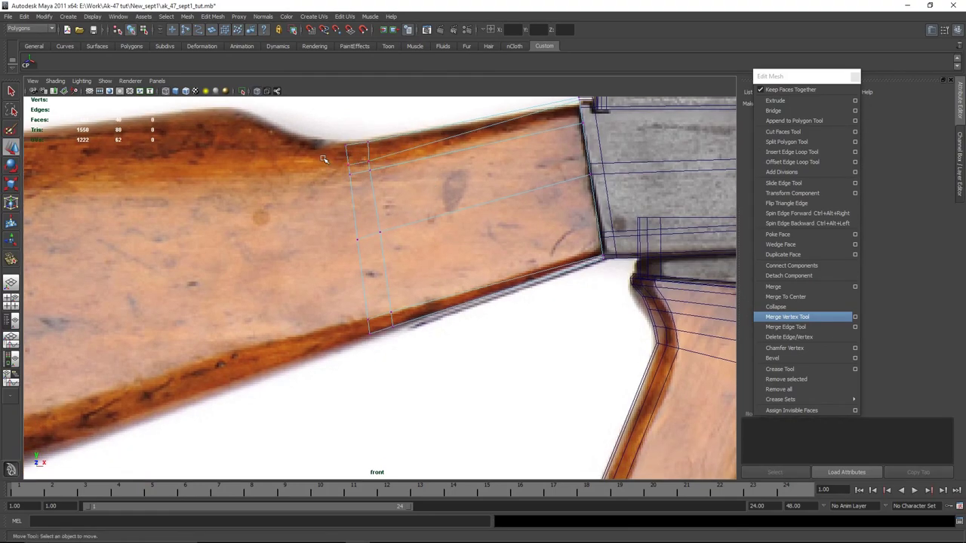
pyautogui.click(348, 158)
pyautogui.moveTo(399, 170); pyautogui.dragTo(398, 169)
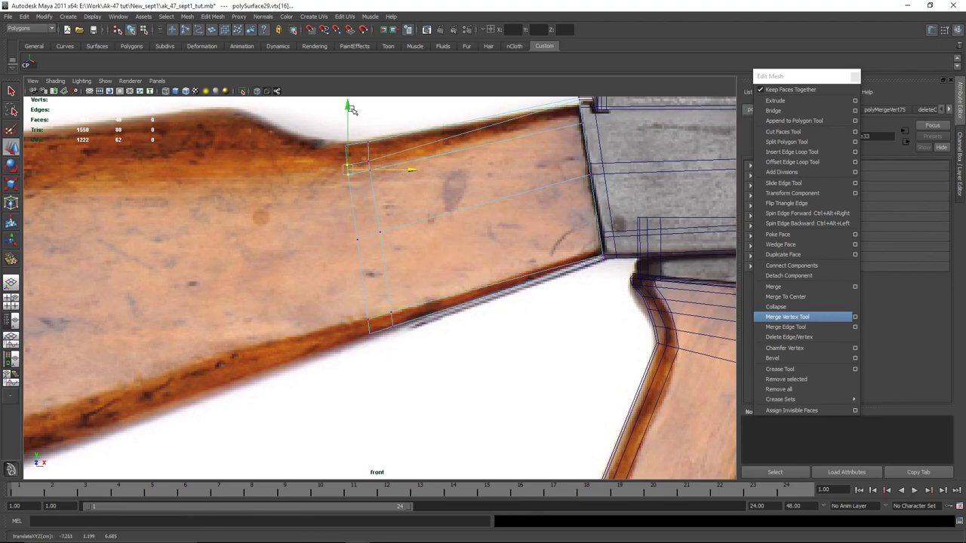
# Step: Flatten all the rear-end vertices along X again and rotate them parallel to the neighbouring slanted edge loop
pyautogui.moveTo(299, 123); pyautogui.dragTo(362, 371)
pyautogui.keyDown('shift'); pyautogui.moveTo(347, 282); pyautogui.dragTo(381, 374); pyautogui.keyUp('shift')
pyautogui.press('r')
pyautogui.moveTo(270, 239); pyautogui.dragTo(270, 239)
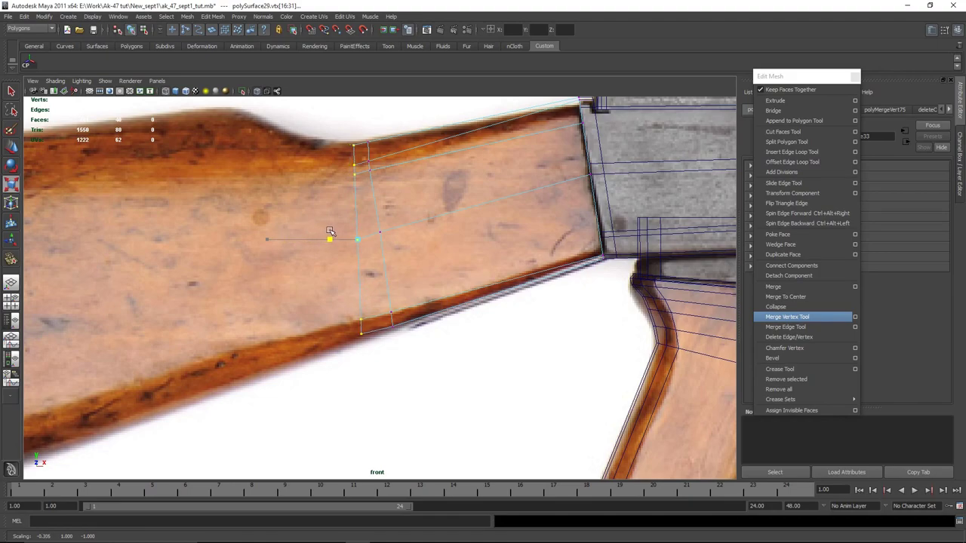
pyautogui.press('e')
pyautogui.moveTo(444, 218); pyautogui.dragTo(440, 212)
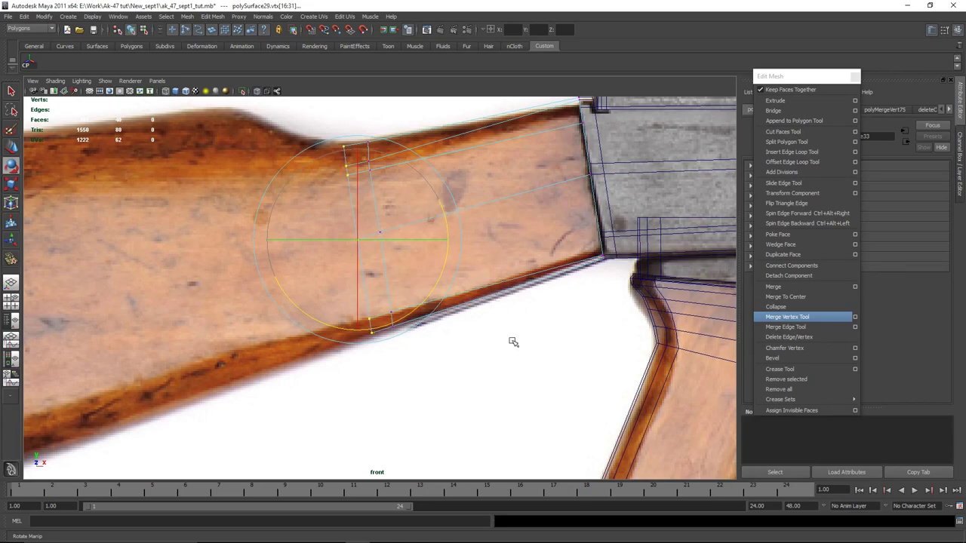
pyautogui.keyDown('alt'); pyautogui.moveTo(519, 337); pyautogui.dragTo(540, 347, button='middle'); pyautogui.keyUp('alt')
pyautogui.moveTo(467, 264); pyautogui.dragTo(468, 266)
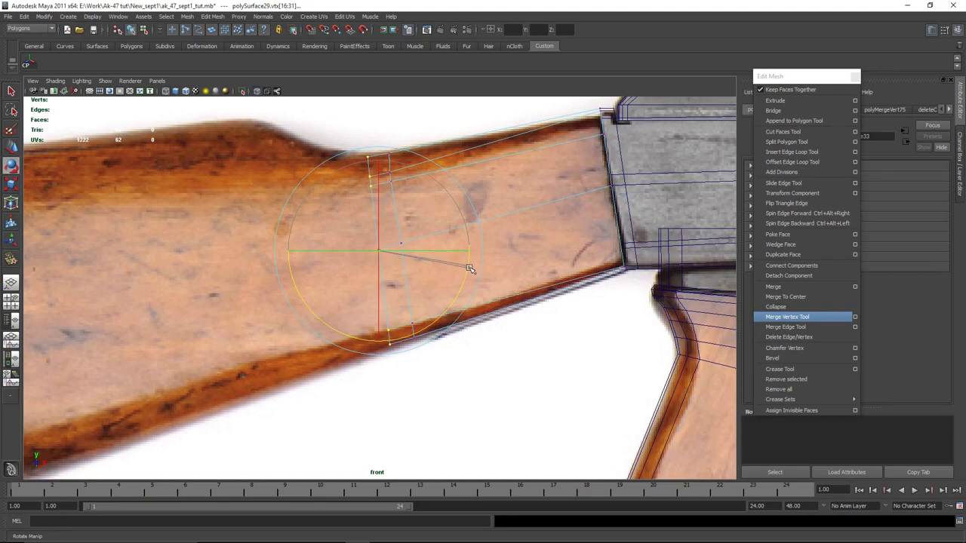
pyautogui.click(477, 323)
# Step: Extrude the block's rear end faces about 4.23 units back to the butt of the reference stock
pyautogui.keyDown('alt'); pyautogui.moveTo(423, 396); pyautogui.dragTo(446, 337, button='middle'); pyautogui.keyUp('alt')
pyautogui.keyDown('alt'); pyautogui.moveTo(442, 229); pyautogui.dragTo(459, 328, button='middle'); pyautogui.keyUp('alt')
pyautogui.press('space')
pyautogui.press('space')
pyautogui.keyDown('alt'); pyautogui.moveTo(425, 226); pyautogui.dragTo(489, 228); pyautogui.keyUp('alt')
pyautogui.moveTo(304, 300); pyautogui.dragTo(304, 329, button='right')
pyautogui.keyDown('alt'); pyautogui.moveTo(323, 312); pyautogui.dragTo(359, 243, button='middle'); pyautogui.keyUp('alt')
pyautogui.press('q')
pyautogui.click(323, 201)
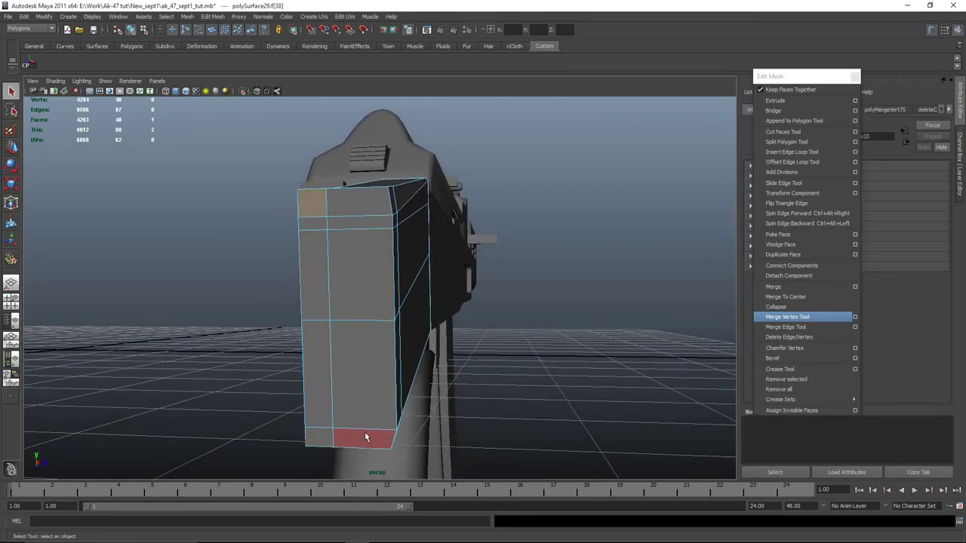
pyautogui.click(153, 412)
pyautogui.click(314, 212)
pyautogui.keyDown('shift'); pyautogui.doubleClick(320, 438); pyautogui.keyUp('shift')
pyautogui.keyDown('alt'); pyautogui.moveTo(373, 201); pyautogui.dragTo(424, 320); pyautogui.keyUp('alt')
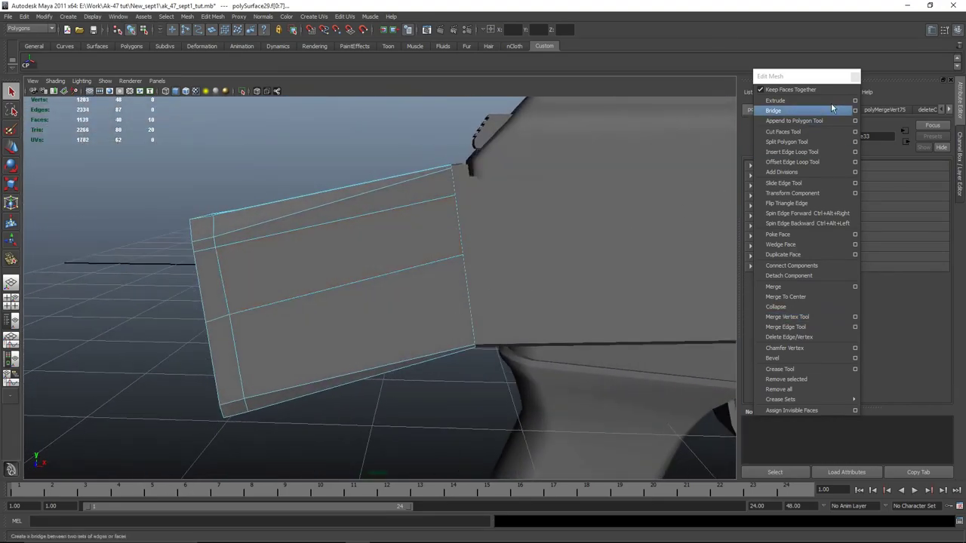
pyautogui.click(792, 101)
pyautogui.press('space')
pyautogui.press('space')
pyautogui.scroll(-2, 384, 329)
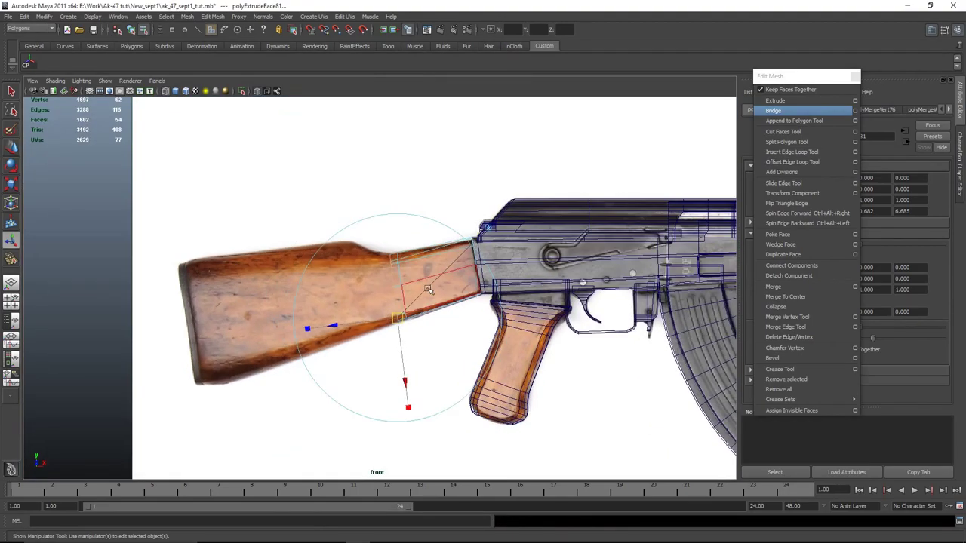
pyautogui.scroll(3, 385, 329)
pyautogui.moveTo(343, 338); pyautogui.dragTo(73, 357)
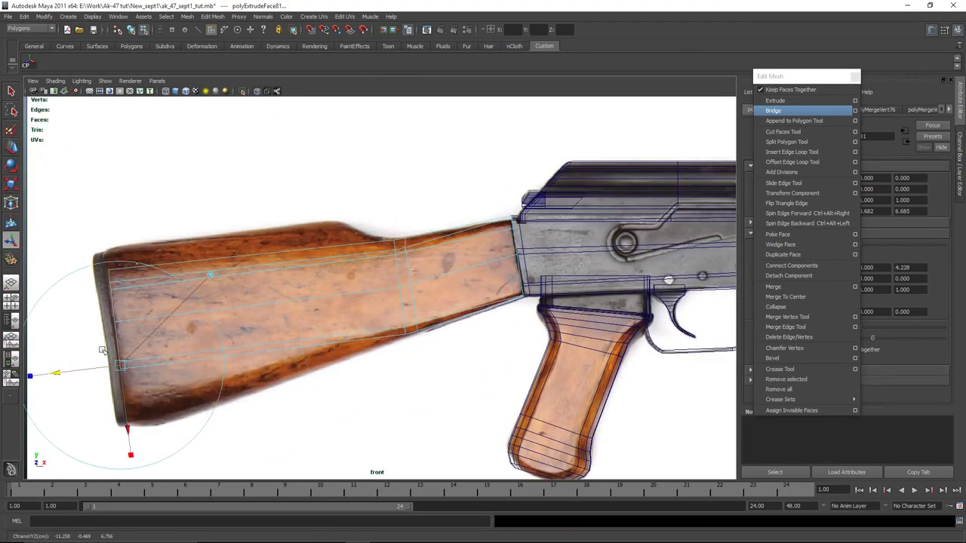
pyautogui.keyDown('alt'); pyautogui.moveTo(105, 349); pyautogui.dragTo(253, 266, button='middle'); pyautogui.keyUp('alt')
# Step: Scale, rotate and reposition the extruded end faces to match the height and slant of the reference stock's butt
pyautogui.press('w')
pyautogui.press('r')
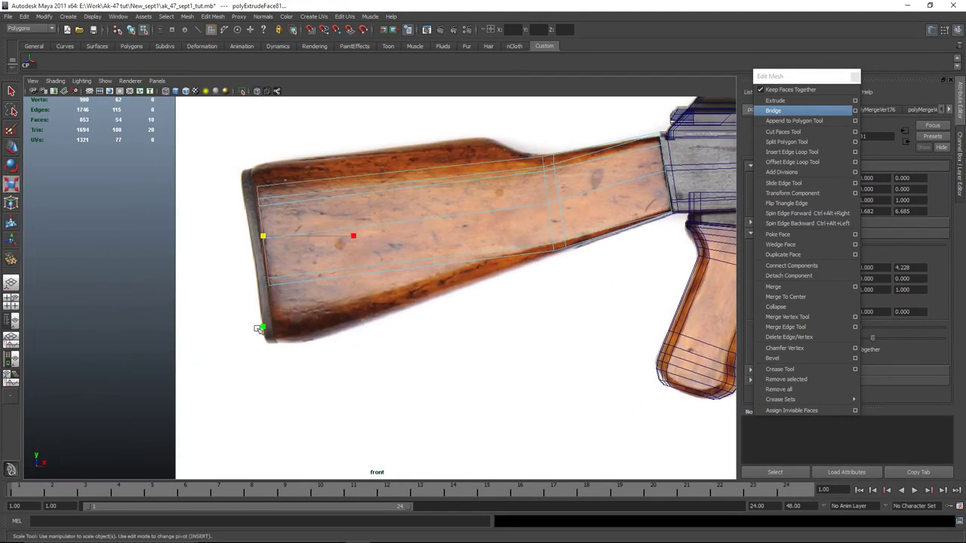
pyautogui.moveTo(264, 328); pyautogui.dragTo(277, 418)
pyautogui.press('e')
pyautogui.moveTo(350, 205); pyautogui.dragTo(345, 195)
pyautogui.press('w')
pyautogui.moveTo(263, 174); pyautogui.dragTo(267, 196)
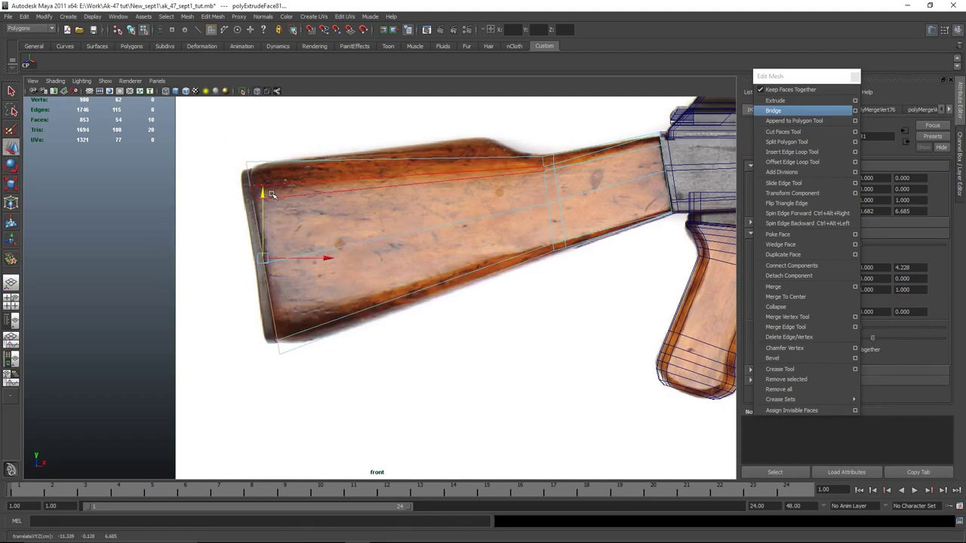
pyautogui.press('r')
pyautogui.moveTo(294, 333); pyautogui.dragTo(259, 340)
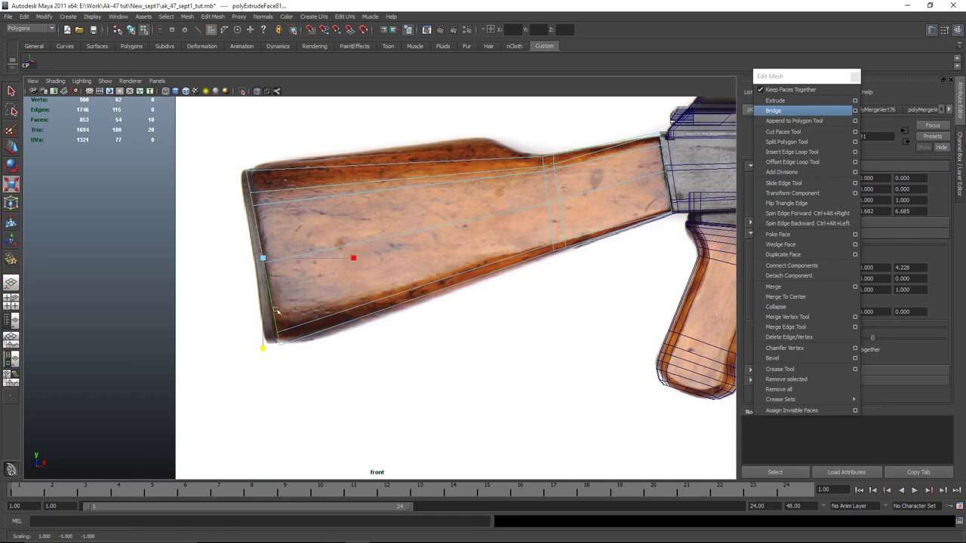
pyautogui.press('e')
pyautogui.press('w')
pyautogui.moveTo(263, 195); pyautogui.dragTo(262, 198)
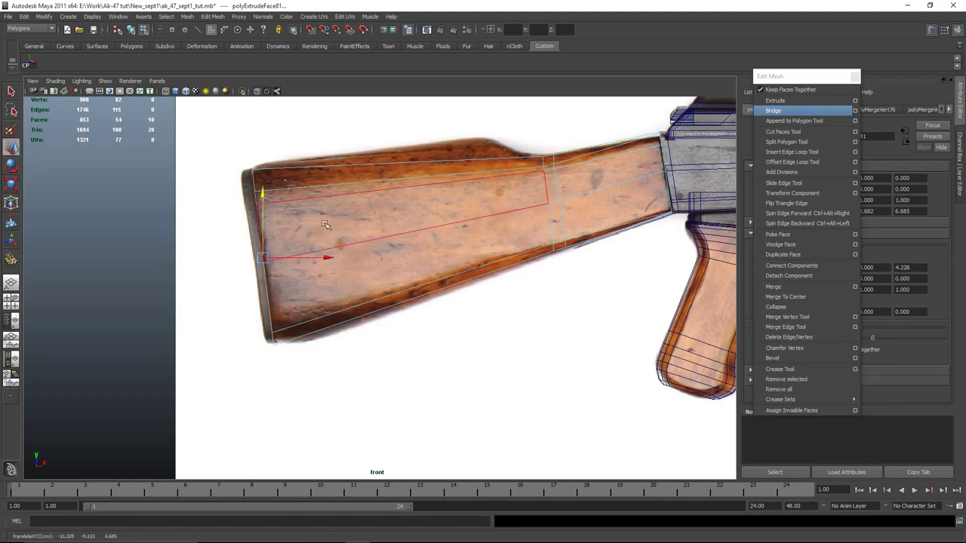
# Step: Lower the upper edge lines' vertices slightly at the butt end and raise the lower edge line's vertices
pyautogui.moveTo(300, 198); pyautogui.dragTo(248, 195, button='right')
pyautogui.moveTo(202, 185); pyautogui.dragTo(270, 225)
pyautogui.moveTo(256, 133); pyautogui.dragTo(256, 140)
pyautogui.press('r')
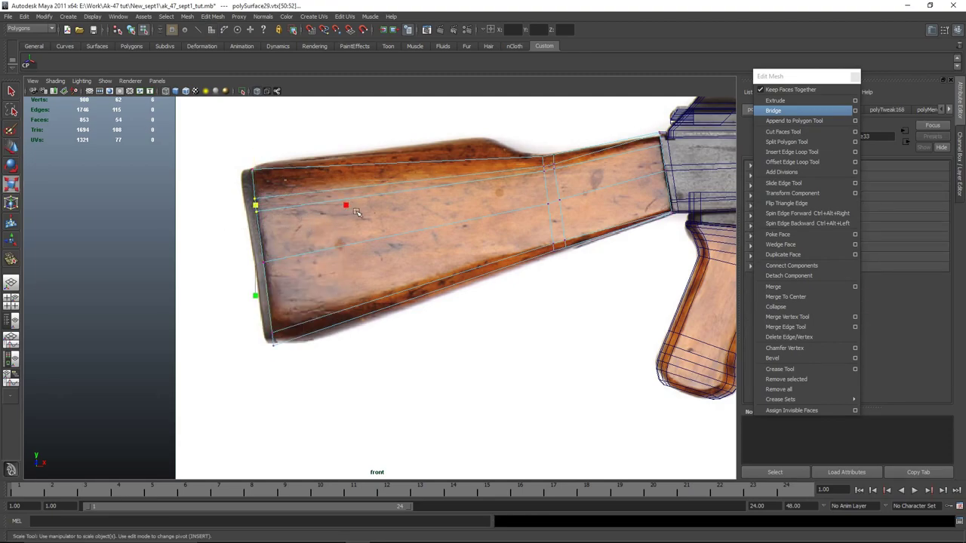
pyautogui.moveTo(293, 335); pyautogui.dragTo(295, 336)
pyautogui.press('w')
pyautogui.moveTo(272, 272); pyautogui.dragTo(273, 259)
pyautogui.moveTo(263, 332); pyautogui.dragTo(288, 355)
# Step: Flatten all the butt-end vertices into a straight line and rotate it to the slant of the reference butt
pyautogui.moveTo(205, 132); pyautogui.dragTo(334, 422)
pyautogui.press('r')
pyautogui.press('e')
pyautogui.moveTo(212, 141); pyautogui.dragTo(360, 400)
pyautogui.press('r')
pyautogui.moveTo(353, 257); pyautogui.dragTo(262, 257)
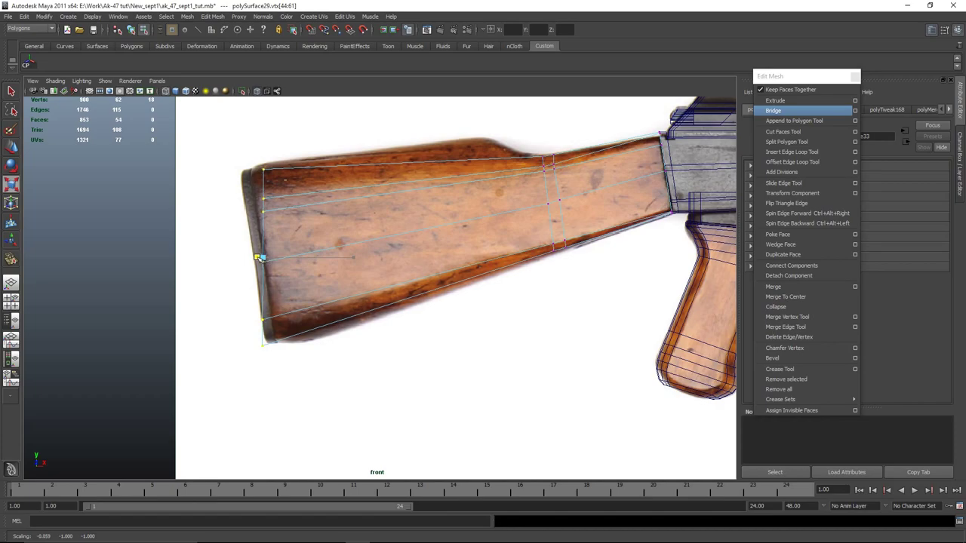
pyautogui.press('e')
pyautogui.moveTo(352, 233); pyautogui.dragTo(342, 224)
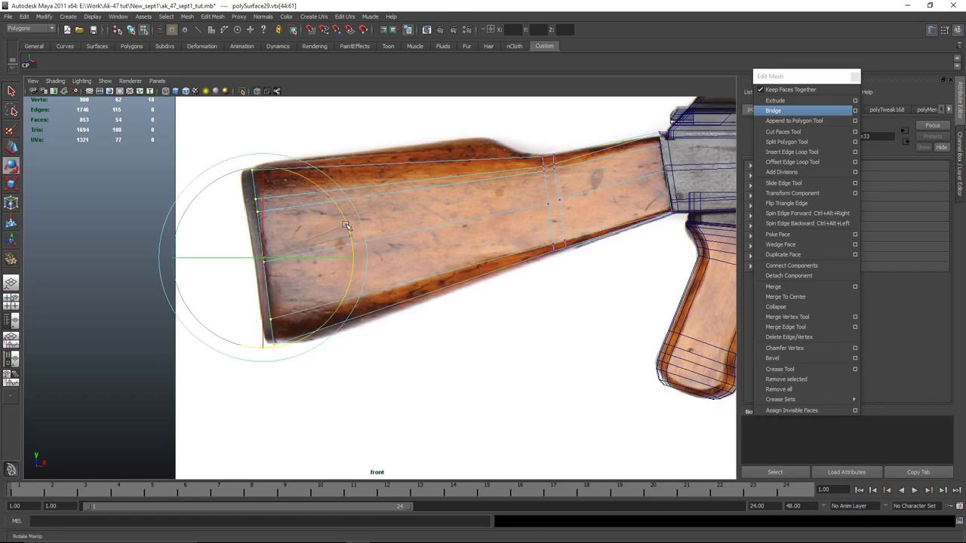
# Step: Select the whole stock mesh in the perspective view and adjust its edge normals
pyautogui.keyDown('alt'); pyautogui.moveTo(571, 282); pyautogui.dragTo(502, 283, button='middle'); pyautogui.keyUp('alt')
pyautogui.press('space')
pyautogui.press('space')
pyautogui.scroll(-4, 430, 277)
pyautogui.keyDown('alt'); pyautogui.moveTo(431, 277); pyautogui.dragTo(480, 281); pyautogui.keyUp('alt')
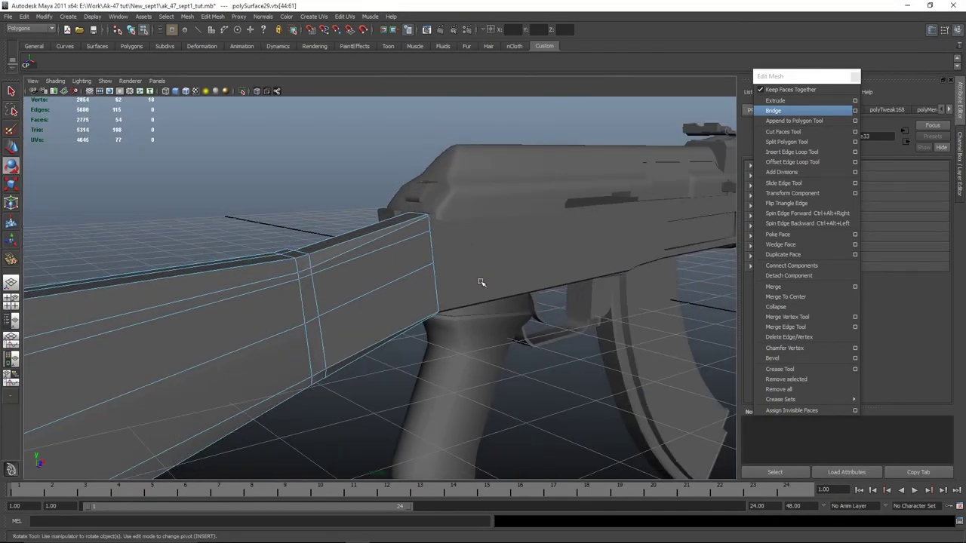
pyautogui.click(386, 403)
pyautogui.moveTo(319, 332); pyautogui.dragTo(322, 327, button='right')
pyautogui.keyDown('alt'); pyautogui.moveTo(322, 327); pyautogui.dragTo(255, 341); pyautogui.keyUp('alt')
pyautogui.scroll(3, 295, 325)
pyautogui.click(245, 264)
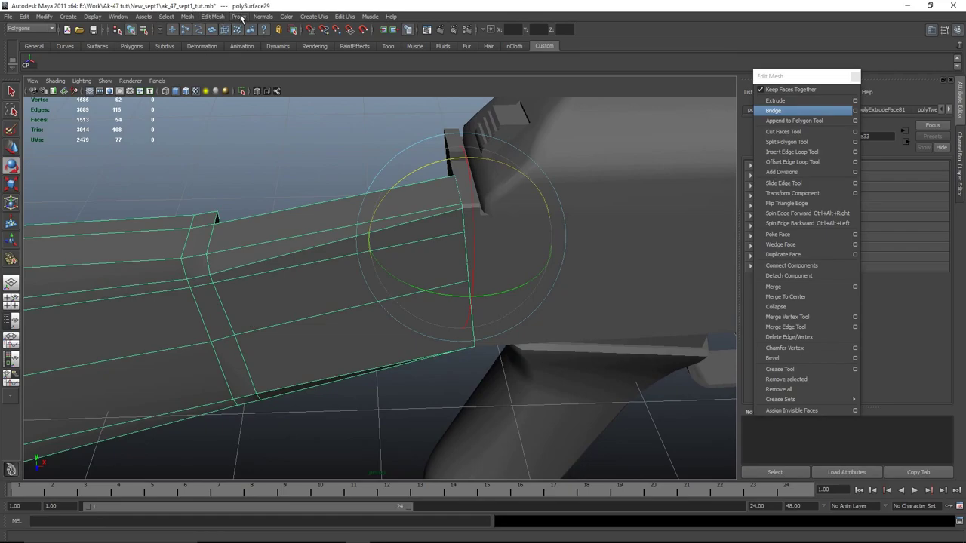
pyautogui.click(260, 17)
pyautogui.click(284, 137)
pyautogui.click(683, 259)
pyautogui.click(286, 140)
pyautogui.keyDown('alt'); pyautogui.moveTo(264, 181); pyautogui.dragTo(220, 261); pyautogui.keyUp('alt')
pyautogui.scroll(-5, 241, 279)
pyautogui.keyDown('alt'); pyautogui.moveTo(283, 301); pyautogui.dragTo(252, 320); pyautogui.keyUp('alt')
pyautogui.click(340, 293)
pyautogui.moveTo(252, 319)
pyautogui.mouseDown(button='right')
pyautogui.moveTo(217, 321)
pyautogui.moveTo(241, 320)
pyautogui.mouseUp(button='right')
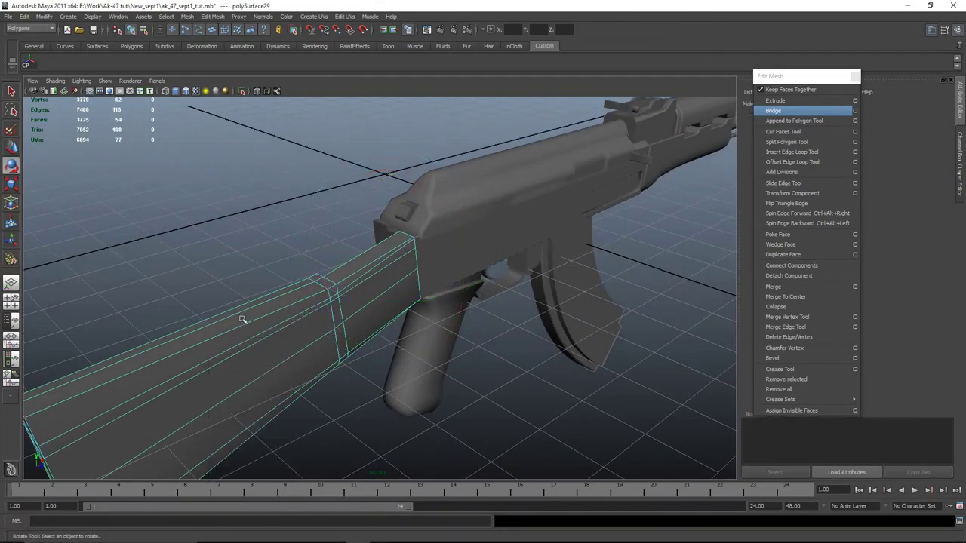
pyautogui.scroll(4, 243, 319)
pyautogui.click(265, 294)
pyautogui.press('q')
pyautogui.click(273, 226)
pyautogui.click(265, 293)
pyautogui.press('w')
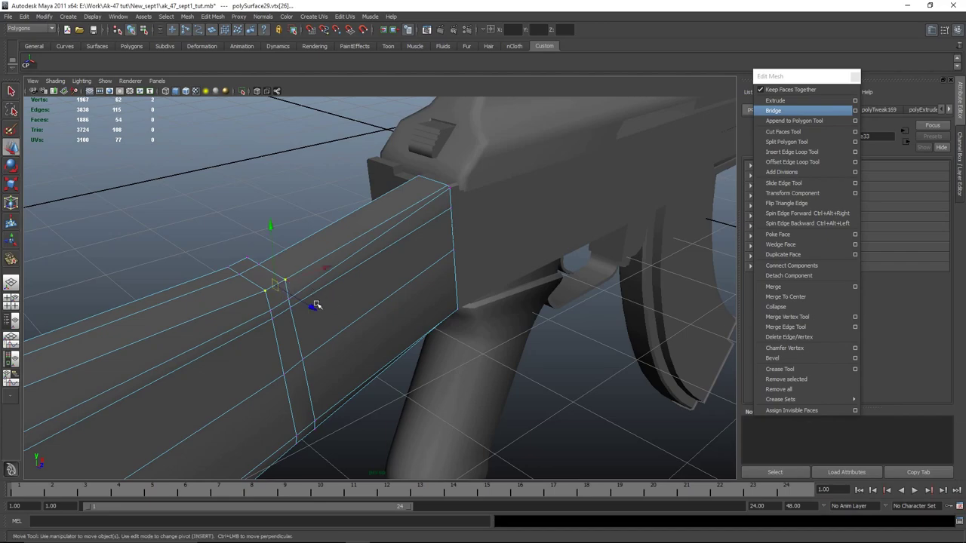
pyautogui.click(185, 201)
pyautogui.scroll(4, 252, 287)
pyautogui.moveTo(161, 281); pyautogui.dragTo(164, 303, button='right')
pyautogui.keyDown('alt'); pyautogui.moveTo(162, 294); pyautogui.dragTo(252, 281, button='middle'); pyautogui.keyUp('alt')
pyautogui.click(216, 298)
pyautogui.keyDown('shift'); pyautogui.click(196, 257); pyautogui.keyUp('shift')
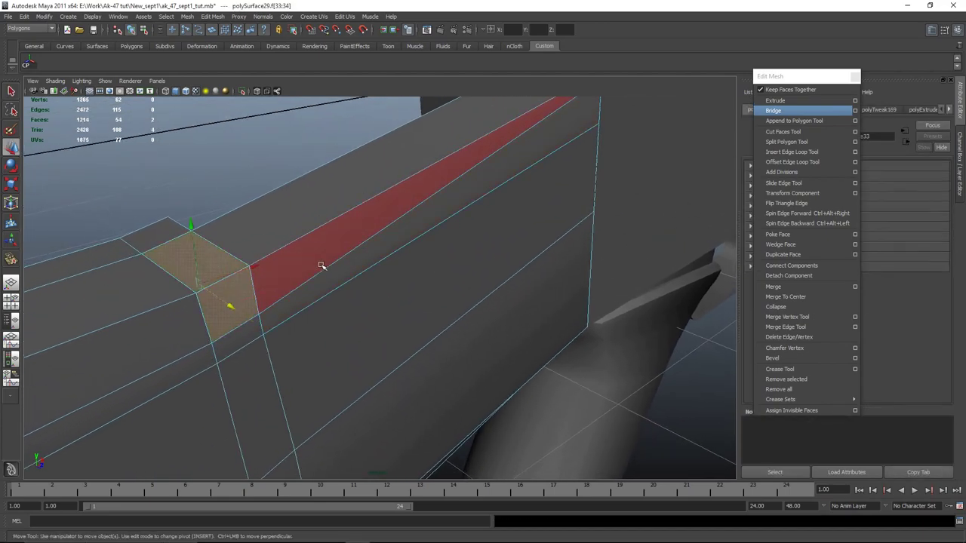
pyautogui.press('Delete')
pyautogui.hotkey('ctrl', 'z')
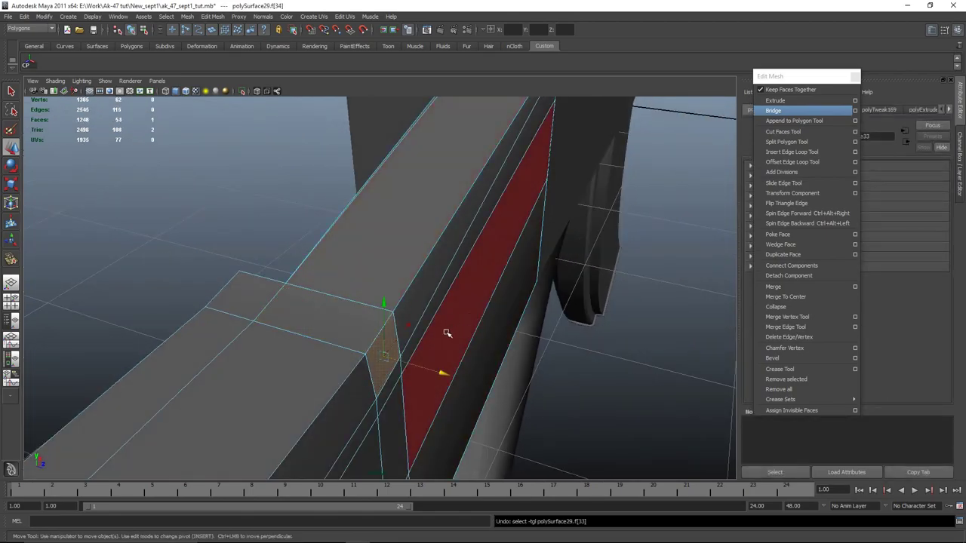
# Step: Delete the strip of inner side faces running from top to bottom on the stock's extruded rear section
pyautogui.keyDown('alt'); pyautogui.moveTo(447, 331); pyautogui.dragTo(263, 257, button='right'); pyautogui.keyUp('alt')
pyautogui.click(263, 257)
pyautogui.keyDown('alt'); pyautogui.moveTo(290, 260); pyautogui.dragTo(415, 121, button='middle'); pyautogui.keyUp('alt')
pyautogui.keyDown('alt'); pyautogui.moveTo(453, 293); pyautogui.dragTo(566, 226); pyautogui.keyUp('alt')
pyautogui.keyDown('alt'); pyautogui.moveTo(567, 227); pyautogui.dragTo(577, 329, button='middle'); pyautogui.keyUp('alt')
pyautogui.keyDown('alt'); pyautogui.moveTo(577, 328); pyautogui.dragTo(415, 332); pyautogui.keyUp('alt')
pyautogui.click(217, 239)
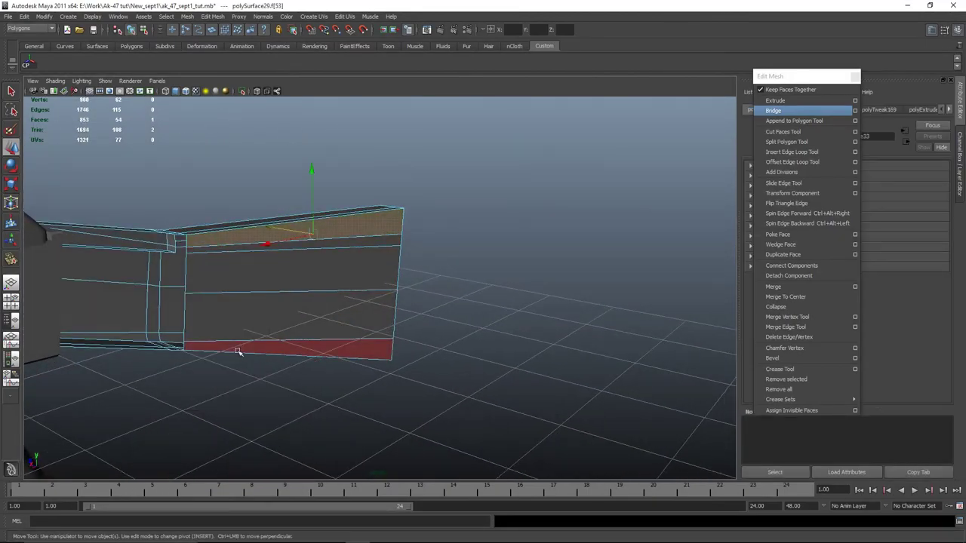
pyautogui.keyDown('shift'); pyautogui.doubleClick(235, 350); pyautogui.keyUp('shift')
pyautogui.moveTo(557, 339)
pyautogui.keyDown('alt'); pyautogui.mouseDown()
pyautogui.moveTo(406, 328)
pyautogui.moveTo(542, 332)
pyautogui.mouseUp(); pyautogui.keyUp('alt')
pyautogui.press('Delete')
# Step: Create one mirrored copy of the stock half with Duplicate Special, using a scale of 1, 1, -1
pyautogui.keyDown('alt'); pyautogui.moveTo(369, 267); pyautogui.dragTo(329, 265); pyautogui.keyUp('alt')
pyautogui.rightClick(328, 264)
pyautogui.moveTo(328, 263); pyautogui.dragTo(372, 251, button='right')
pyautogui.keyDown('alt'); pyautogui.moveTo(423, 260); pyautogui.dragTo(302, 315); pyautogui.keyUp('alt')
pyautogui.scroll(-6, 337, 285)
pyautogui.click(423, 305)
pyautogui.keyDown('alt'); pyautogui.moveTo(514, 336); pyautogui.dragTo(464, 352); pyautogui.keyUp('alt')
pyautogui.press('space')
pyautogui.press('space')
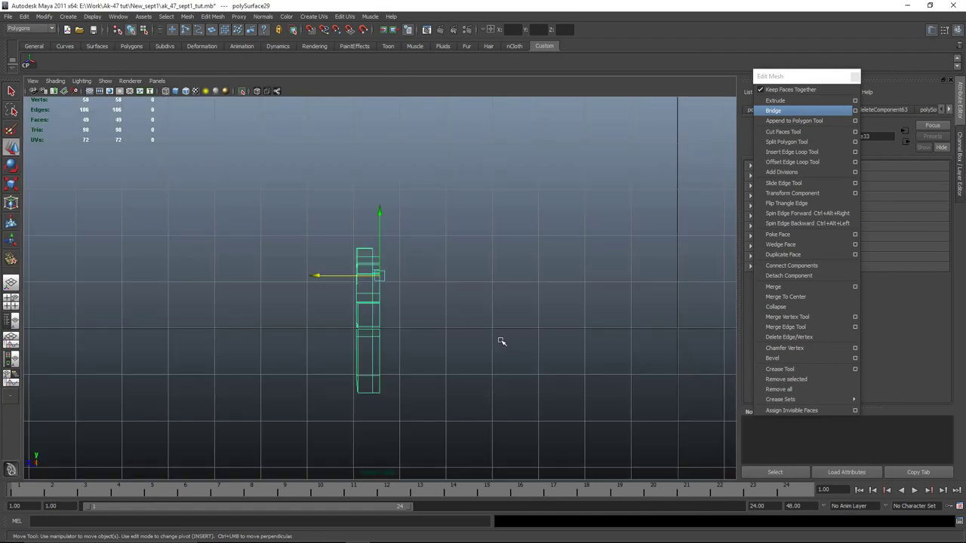
pyautogui.scroll(3, 402, 264)
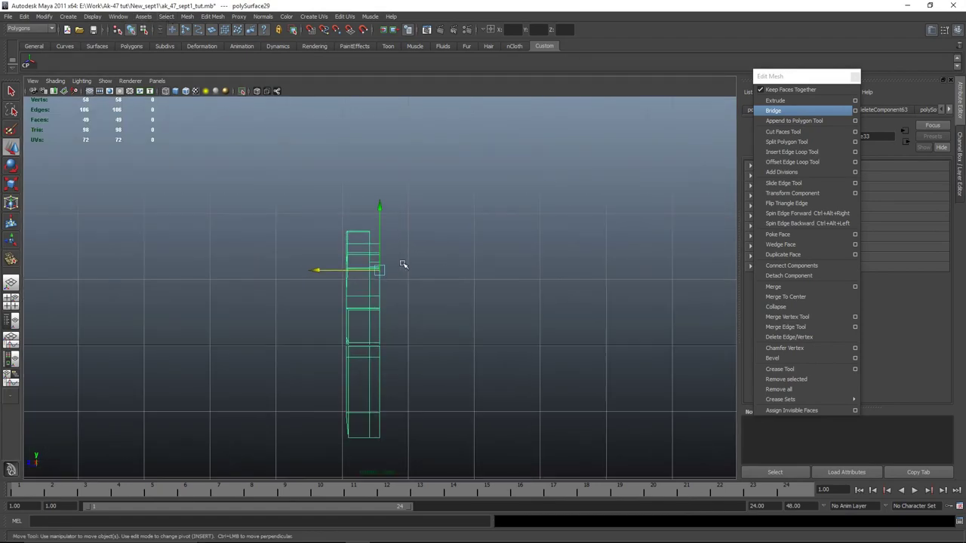
pyautogui.click(25, 18)
pyautogui.click(117, 249)
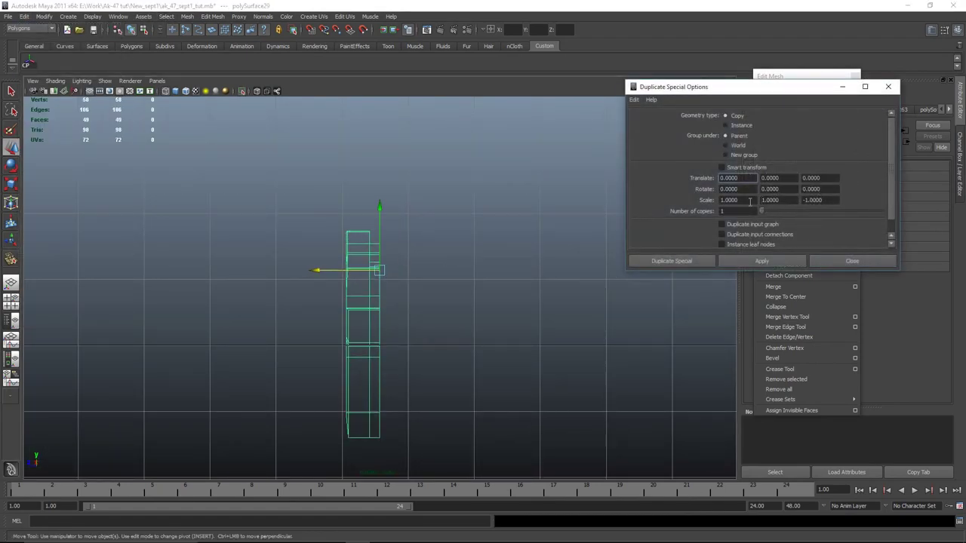
pyautogui.click(771, 262)
pyautogui.click(851, 261)
# Step: Select both stock halves in the side view and combine them into a single mesh
pyautogui.keyDown('shift'); pyautogui.moveTo(329, 317); pyautogui.dragTo(375, 345); pyautogui.keyUp('shift')
pyautogui.keyDown('alt'); pyautogui.moveTo(421, 293); pyautogui.dragTo(444, 282, button='right'); pyautogui.keyUp('alt')
pyautogui.keyDown('alt'); pyautogui.moveTo(452, 262); pyautogui.dragTo(474, 173, button='middle'); pyautogui.keyUp('alt')
pyautogui.keyDown('alt'); pyautogui.moveTo(383, 187); pyautogui.dragTo(457, 225, button='right'); pyautogui.keyUp('alt')
pyautogui.click(187, 16)
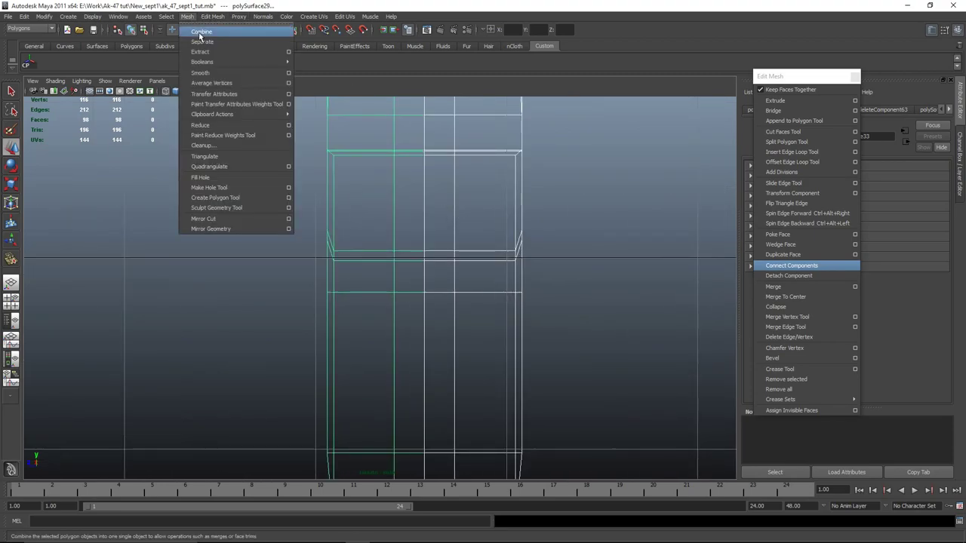
pyautogui.click(200, 33)
# Step: Merge the duplicate vertices along the stock's central seam, then reselect the stock as an object
pyautogui.moveTo(393, 237); pyautogui.dragTo(278, 219, button='right')
pyautogui.keyDown('alt'); pyautogui.moveTo(249, 163); pyautogui.dragTo(365, 215, button='right'); pyautogui.keyUp('alt')
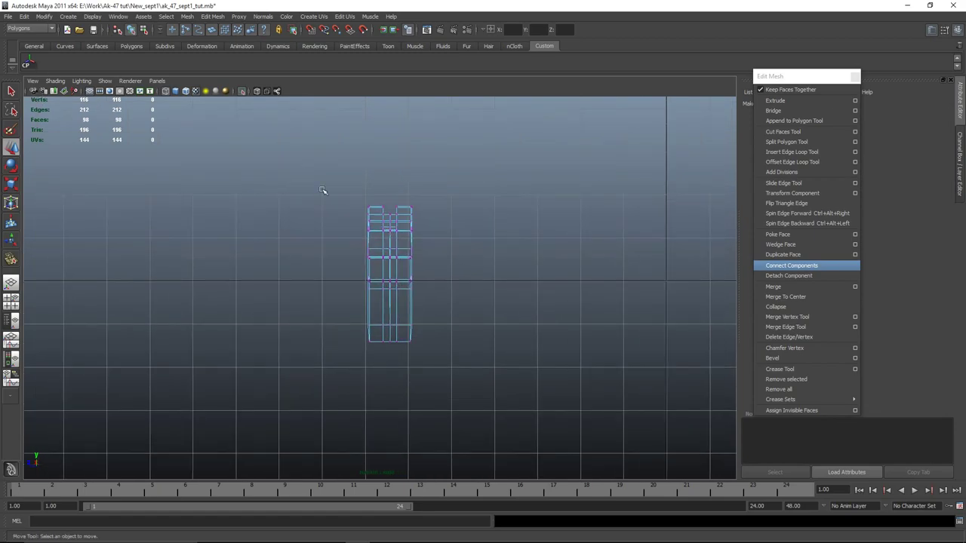
pyautogui.moveTo(324, 191); pyautogui.dragTo(457, 366)
pyautogui.click(28, 64)
pyautogui.keyDown('alt'); pyautogui.moveTo(256, 172); pyautogui.dragTo(400, 243, button='right'); pyautogui.keyUp('alt')
pyautogui.scroll(1, 402, 243)
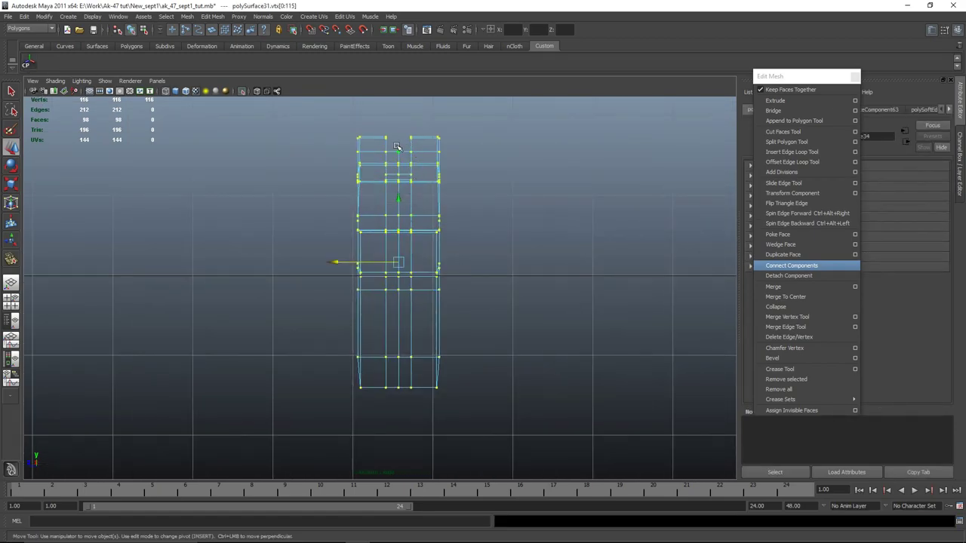
pyautogui.moveTo(405, 451); pyautogui.dragTo(406, 451)
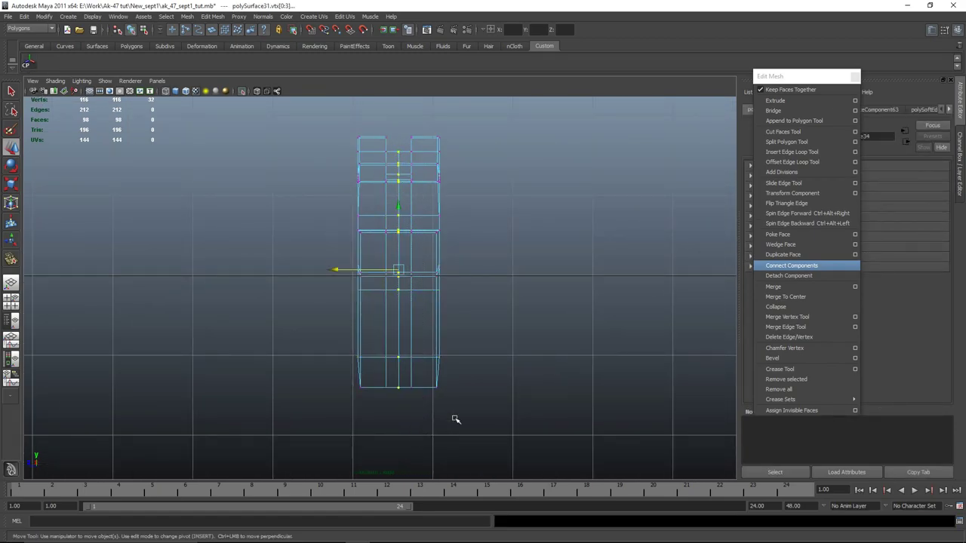
pyautogui.click(791, 289)
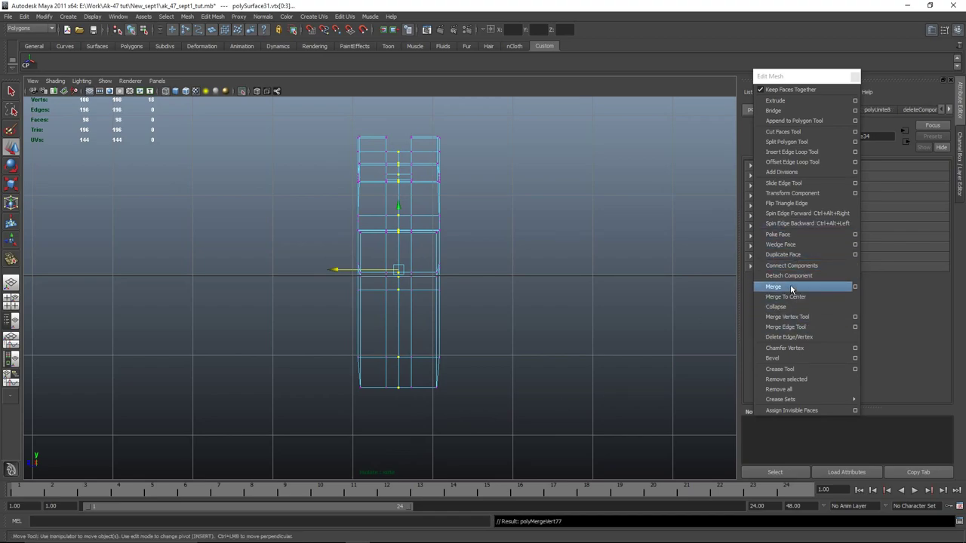
pyautogui.click(477, 293)
pyautogui.click(458, 165)
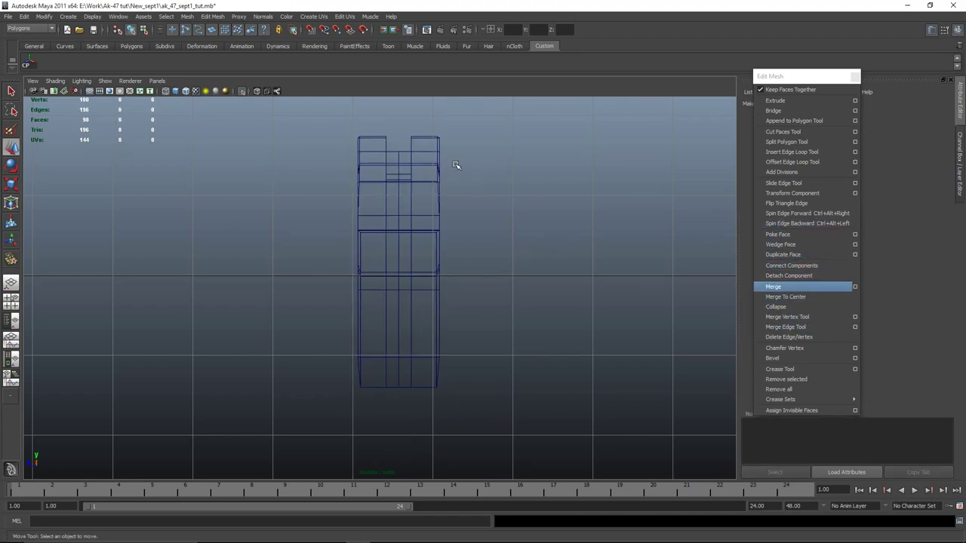
pyautogui.click(425, 177)
pyautogui.click(30, 63)
pyautogui.press('w')
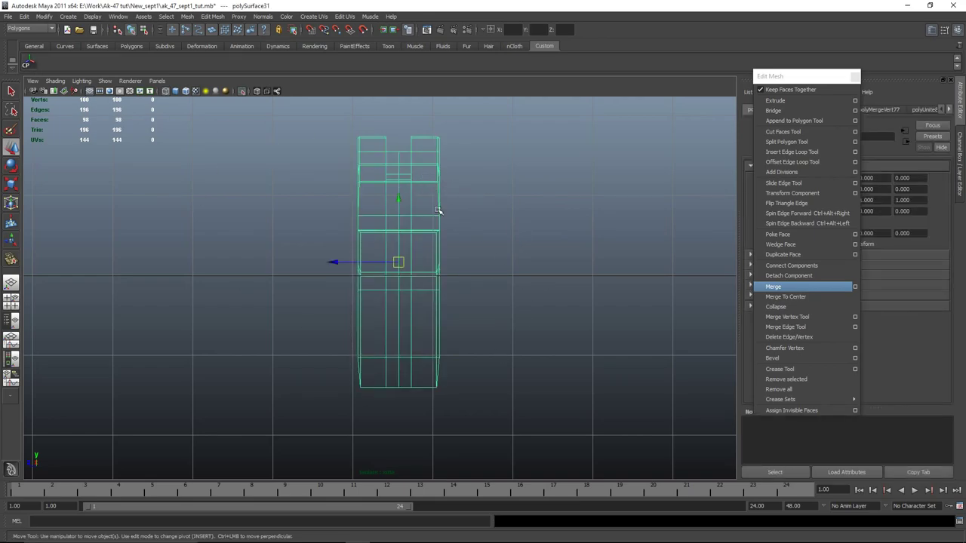
# Step: Examine the merged stock from the side and the butt end in the perspective view
pyautogui.press('space')
pyautogui.press('space')
pyautogui.keyDown('alt'); pyautogui.moveTo(528, 332); pyautogui.dragTo(392, 324); pyautogui.keyUp('alt')
pyautogui.keyDown('alt'); pyautogui.moveTo(393, 324); pyautogui.dragTo(505, 396, button='right'); pyautogui.keyUp('alt')
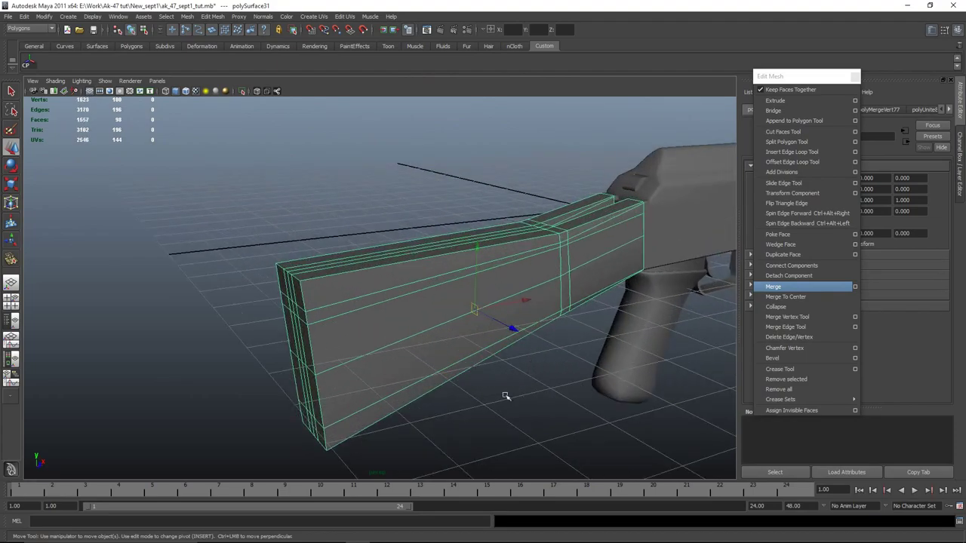
pyautogui.keyDown('alt'); pyautogui.moveTo(505, 396); pyautogui.dragTo(551, 420); pyautogui.keyUp('alt')
pyautogui.keyDown('alt'); pyautogui.moveTo(551, 420); pyautogui.dragTo(558, 377, button='right'); pyautogui.keyUp('alt')
pyautogui.keyDown('alt'); pyautogui.moveTo(558, 377); pyautogui.dragTo(612, 420); pyautogui.keyUp('alt')
pyautogui.click(612, 420)
pyautogui.keyDown('alt'); pyautogui.moveTo(612, 420); pyautogui.dragTo(575, 363, button='right'); pyautogui.keyUp('alt')
# Step: Scale the four corner vertices of the butt end inward vertically and sideways to chamfer its outline
pyautogui.click(437, 259)
pyautogui.moveTo(435, 255); pyautogui.dragTo(368, 249, button='right')
pyautogui.click(433, 262)
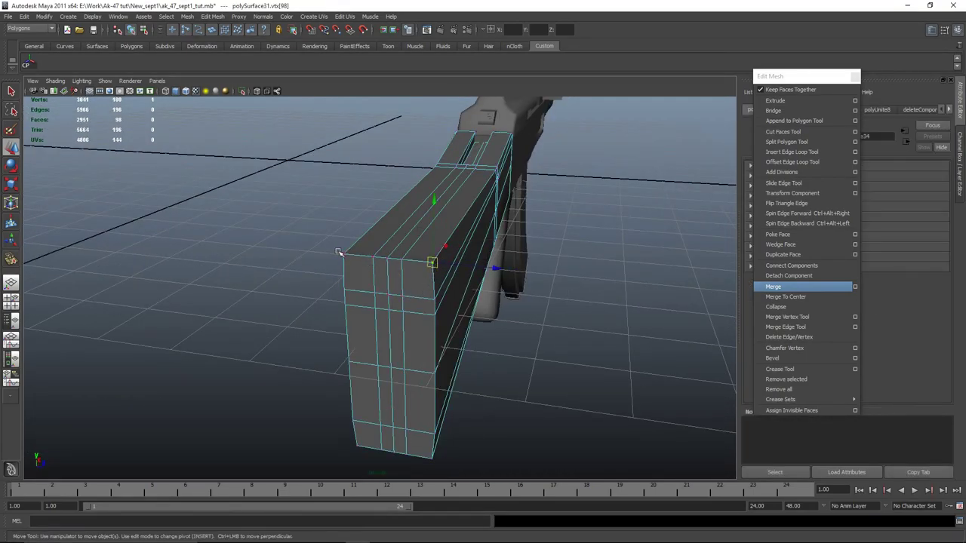
pyautogui.keyDown('alt'); pyautogui.moveTo(376, 346); pyautogui.dragTo(432, 414); pyautogui.keyUp('alt')
pyautogui.hotkey('ctrl', 'z')
pyautogui.keyDown('shift'); pyautogui.click(378, 335); pyautogui.keyUp('shift')
pyautogui.press('space')
pyautogui.press('space')
pyautogui.press('space')
pyautogui.press('space')
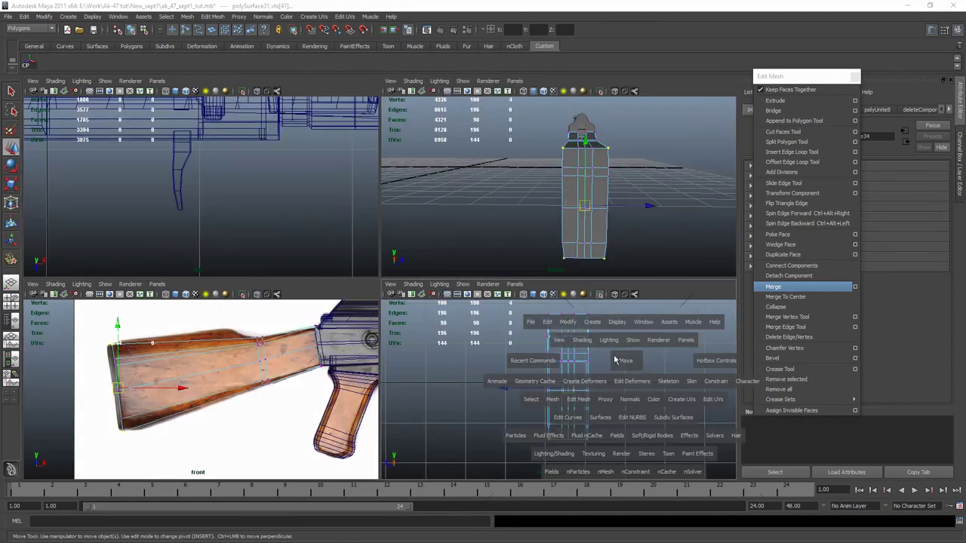
pyautogui.press('space')
pyautogui.press('space')
pyautogui.scroll(4, 475, 291)
pyautogui.keyDown('alt'); pyautogui.moveTo(465, 305); pyautogui.dragTo(597, 395); pyautogui.keyUp('alt')
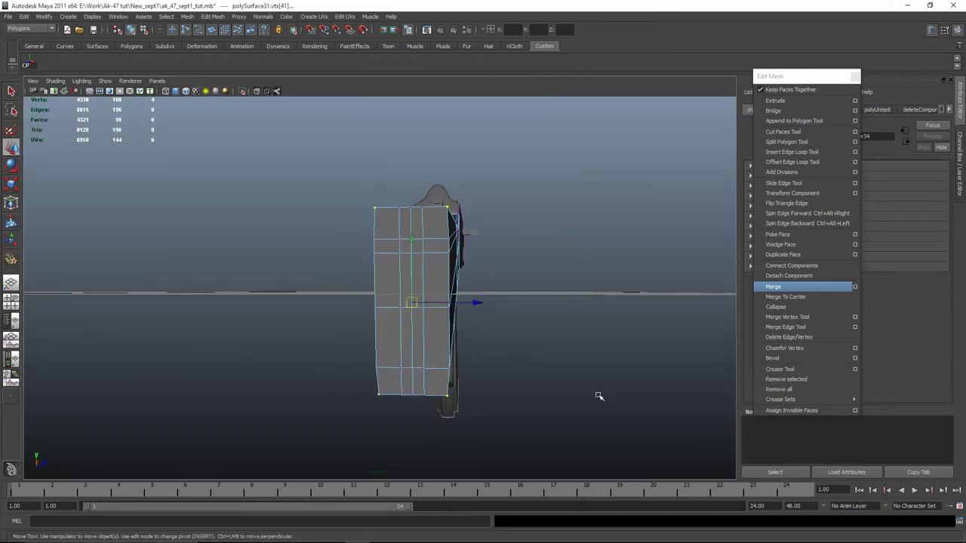
pyautogui.press('space')
pyautogui.press('space')
pyautogui.keyDown('alt'); pyautogui.moveTo(483, 264); pyautogui.dragTo(435, 250); pyautogui.keyUp('alt')
pyautogui.scroll(2, 500, 248)
pyautogui.press('r')
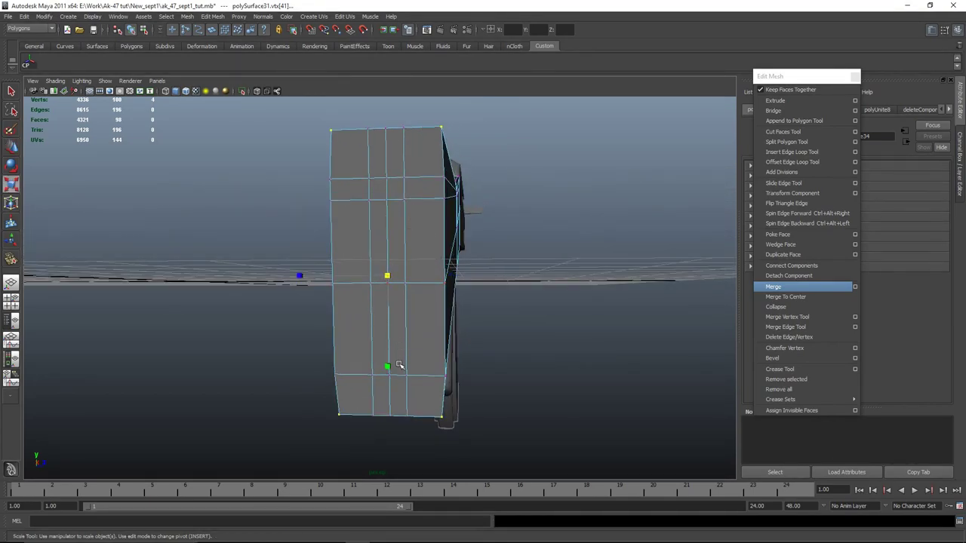
pyautogui.moveTo(386, 366); pyautogui.dragTo(385, 353)
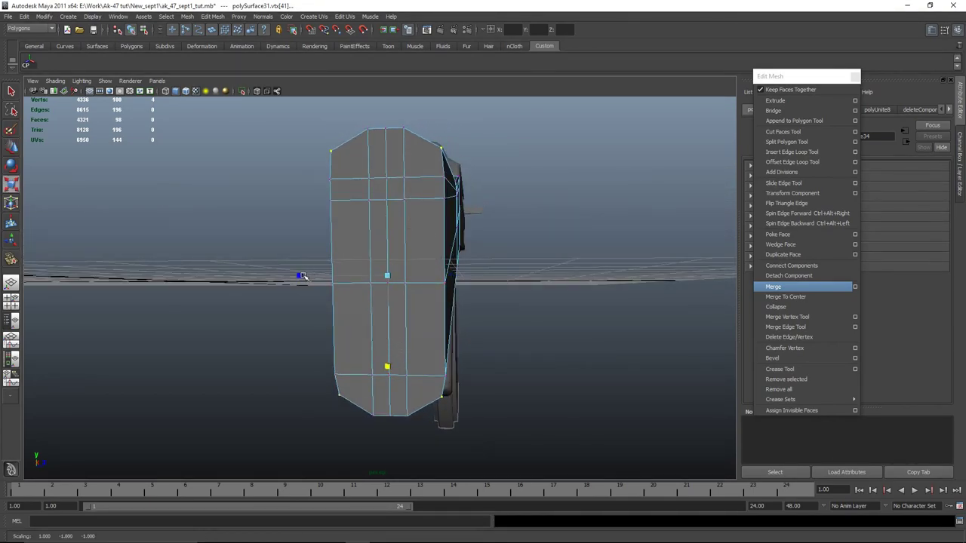
pyautogui.keyDown('alt'); pyautogui.moveTo(313, 275); pyautogui.dragTo(333, 252); pyautogui.keyUp('alt')
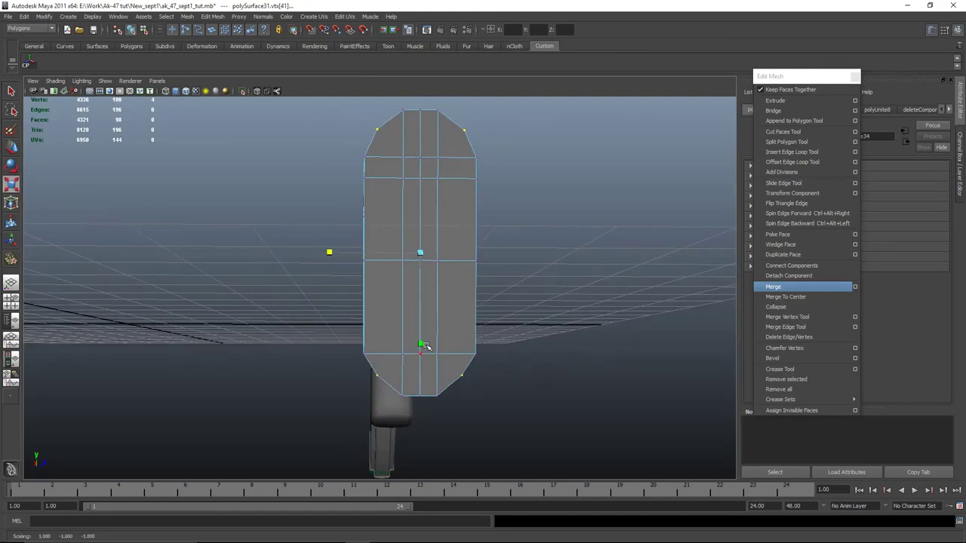
pyautogui.moveTo(583, 322)
pyautogui.keyDown('alt'); pyautogui.mouseDown()
pyautogui.moveTo(567, 330)
pyautogui.moveTo(585, 338)
pyautogui.mouseUp(); pyautogui.keyUp('alt')
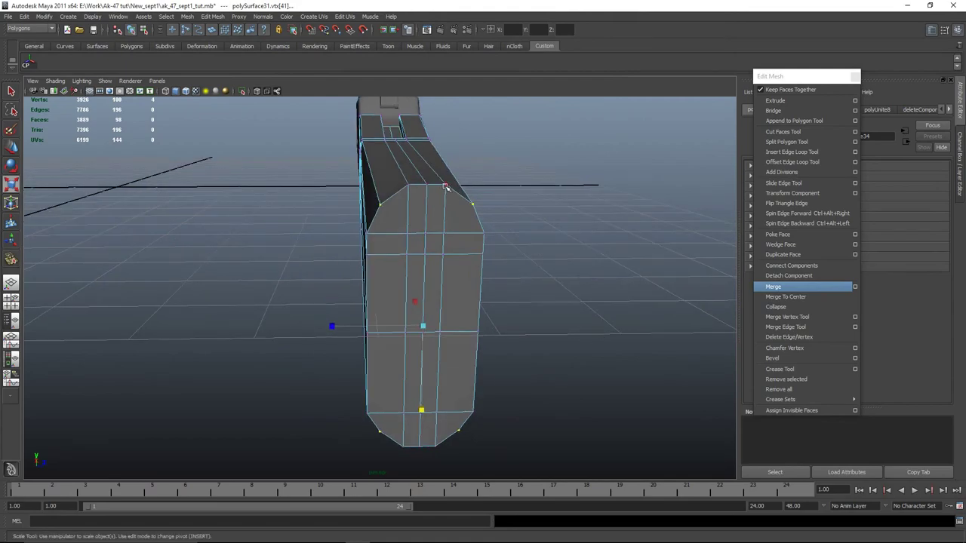
# Step: Scale the vertices beside the butt's centre line slightly inward vertically, and draw the four outer corner vertices closer together sideways
pyautogui.keyDown('alt'); pyautogui.moveTo(408, 188); pyautogui.dragTo(499, 260); pyautogui.keyUp('alt')
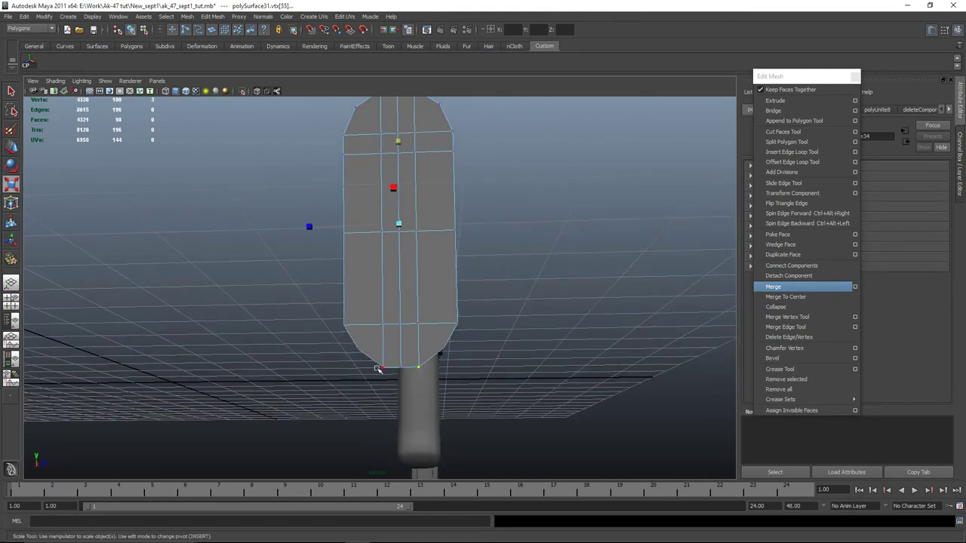
pyautogui.moveTo(398, 316); pyautogui.dragTo(398, 312, button='middle')
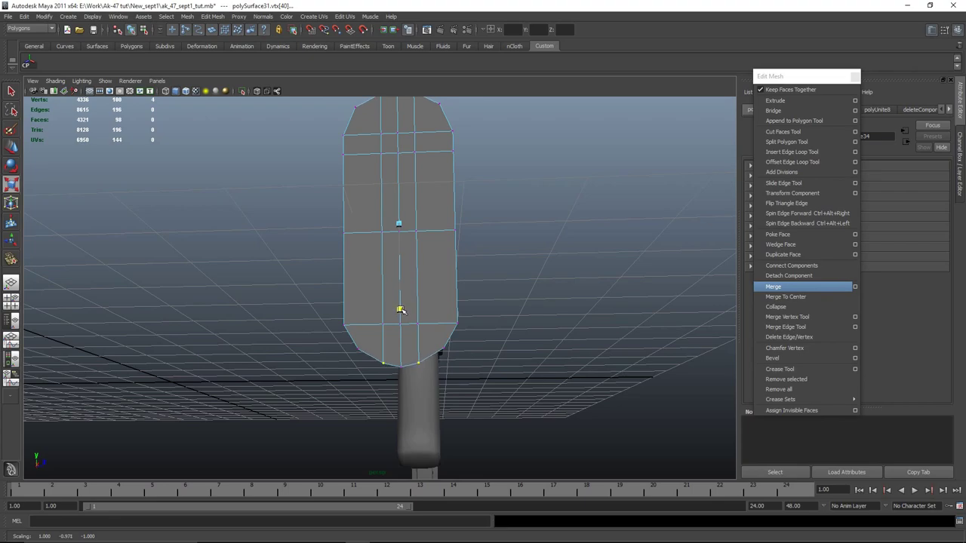
pyautogui.click(447, 351)
pyautogui.keyDown('shift'); pyautogui.click(360, 350); pyautogui.keyUp('shift')
pyautogui.keyDown('alt'); pyautogui.moveTo(446, 230); pyautogui.dragTo(476, 305, button='middle'); pyautogui.keyUp('alt')
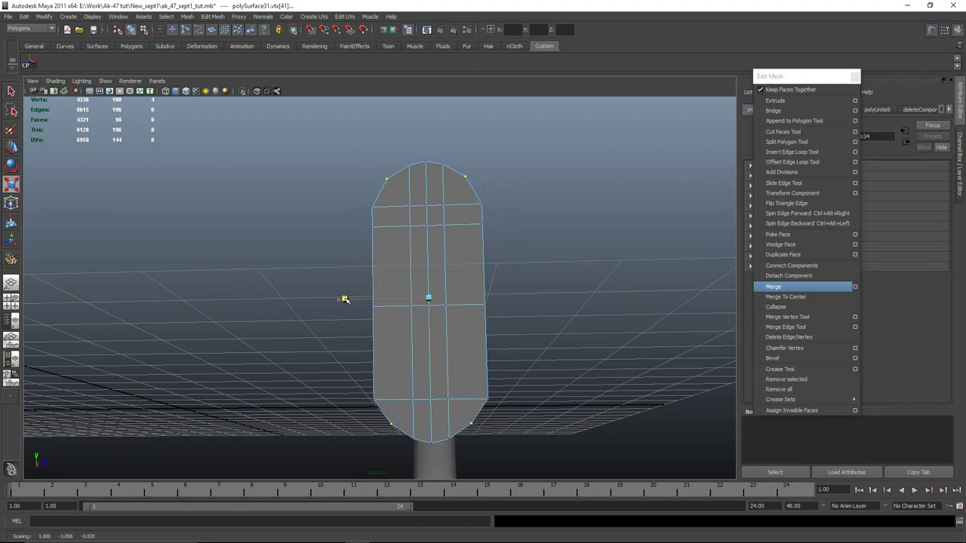
# Step: Narrow the upper and lower pairs of side vertices on the butt end to smooth its rounded outline
pyautogui.keyDown('alt'); pyautogui.moveTo(345, 299); pyautogui.dragTo(313, 322); pyautogui.keyUp('alt')
pyautogui.click(396, 282)
pyautogui.keyDown('alt'); pyautogui.moveTo(397, 316); pyautogui.dragTo(427, 299); pyautogui.keyUp('alt')
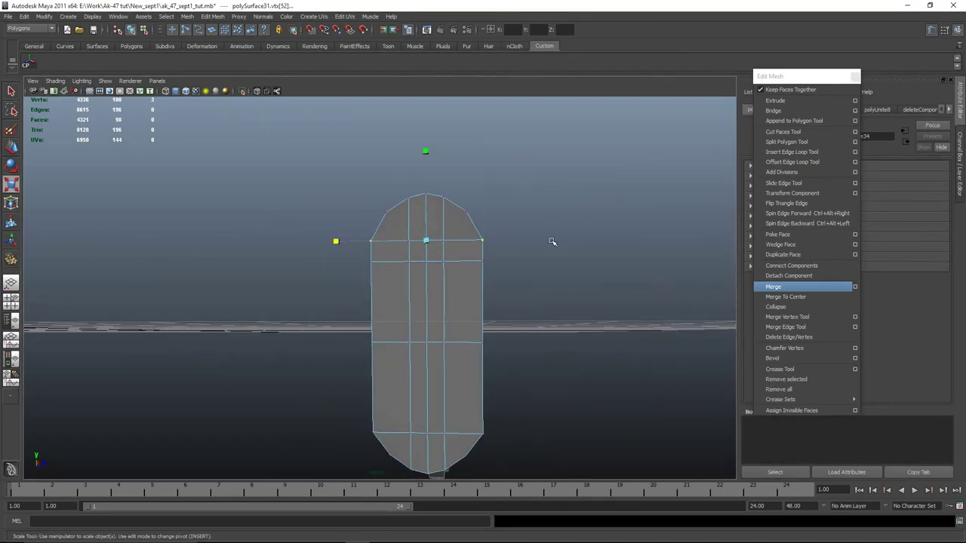
pyautogui.keyDown('alt'); pyautogui.moveTo(459, 256); pyautogui.dragTo(541, 355); pyautogui.keyUp('alt')
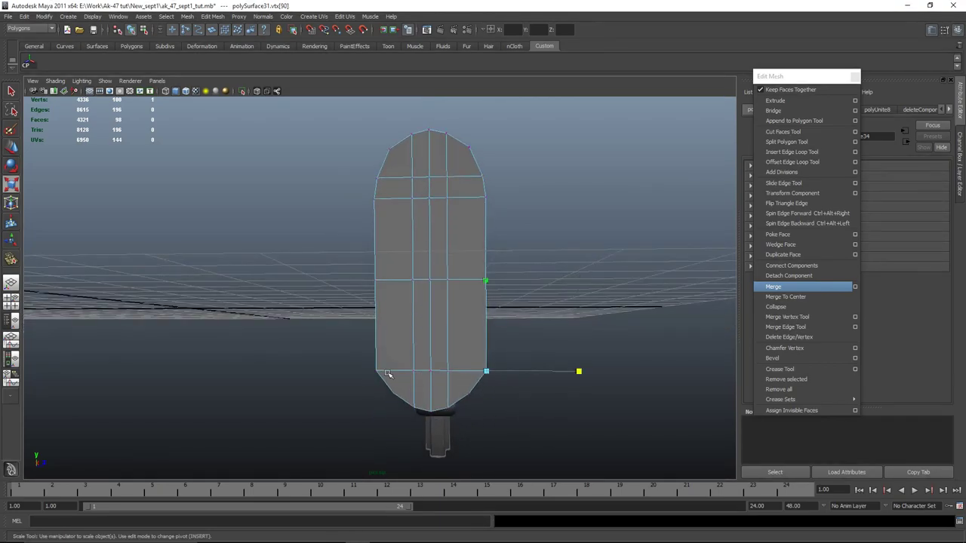
pyautogui.moveTo(340, 370); pyautogui.dragTo(343, 371)
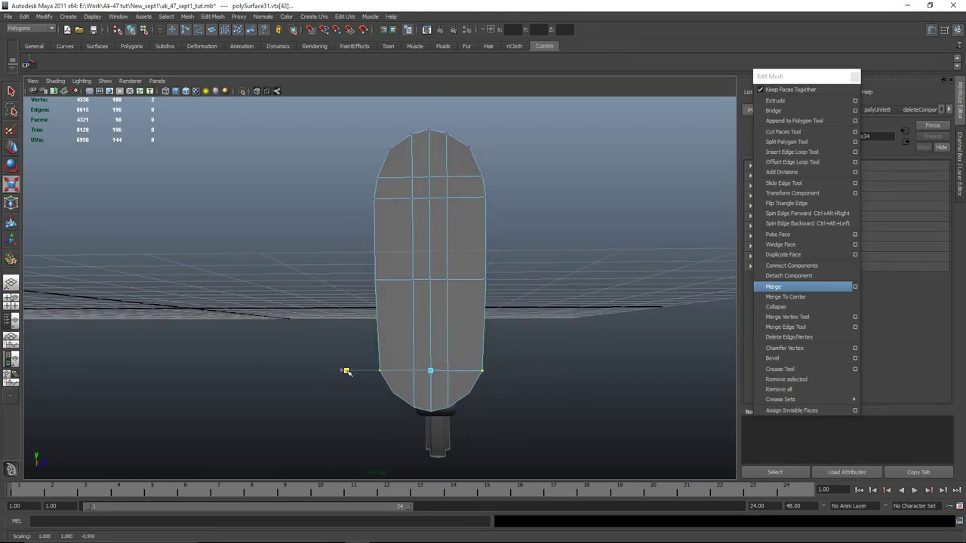
pyautogui.click(590, 325)
# Step: Flatten the rounded butt end's vertices into one straight line in the front view and rotate it to match the reference slant
pyautogui.keyDown('alt'); pyautogui.moveTo(591, 325); pyautogui.dragTo(454, 314); pyautogui.keyUp('alt')
pyautogui.keyDown('alt'); pyautogui.moveTo(454, 314); pyautogui.dragTo(455, 316, button='middle'); pyautogui.keyUp('alt')
pyautogui.keyDown('alt'); pyautogui.moveTo(455, 315); pyautogui.dragTo(495, 339); pyautogui.keyUp('alt')
pyautogui.keyDown('alt'); pyautogui.moveTo(496, 339); pyautogui.dragTo(431, 352, button='middle'); pyautogui.keyUp('alt')
pyautogui.keyDown('alt'); pyautogui.moveTo(431, 352); pyautogui.dragTo(491, 345); pyautogui.keyUp('alt')
pyautogui.keyDown('alt'); pyautogui.moveTo(490, 344); pyautogui.dragTo(522, 344, button='middle'); pyautogui.keyUp('alt')
pyautogui.keyDown('alt'); pyautogui.moveTo(395, 340); pyautogui.dragTo(679, 301, button='middle'); pyautogui.keyUp('alt')
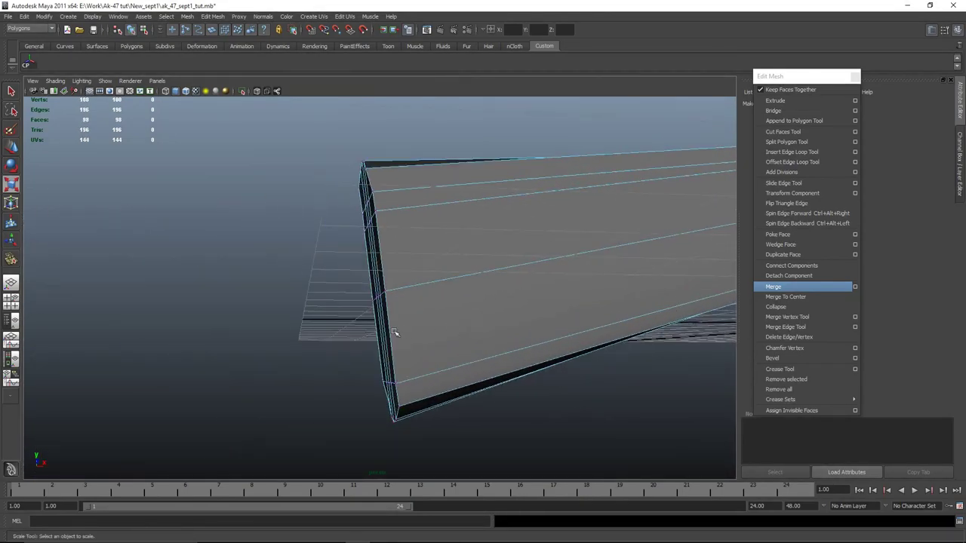
pyautogui.press('space')
pyautogui.press('space')
pyautogui.moveTo(140, 143); pyautogui.dragTo(204, 300)
pyautogui.moveTo(304, 287); pyautogui.dragTo(211, 290)
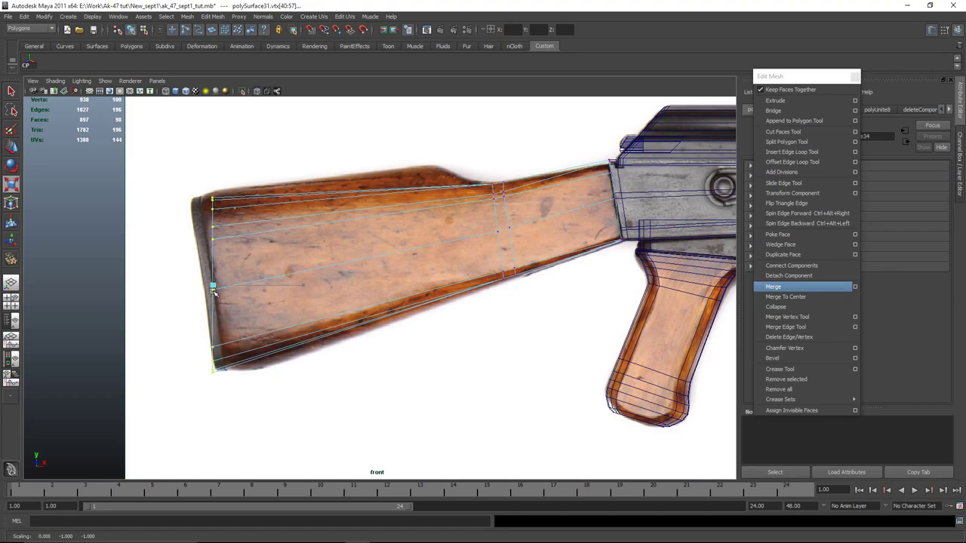
pyautogui.press('e')
pyautogui.moveTo(301, 252); pyautogui.dragTo(291, 241)
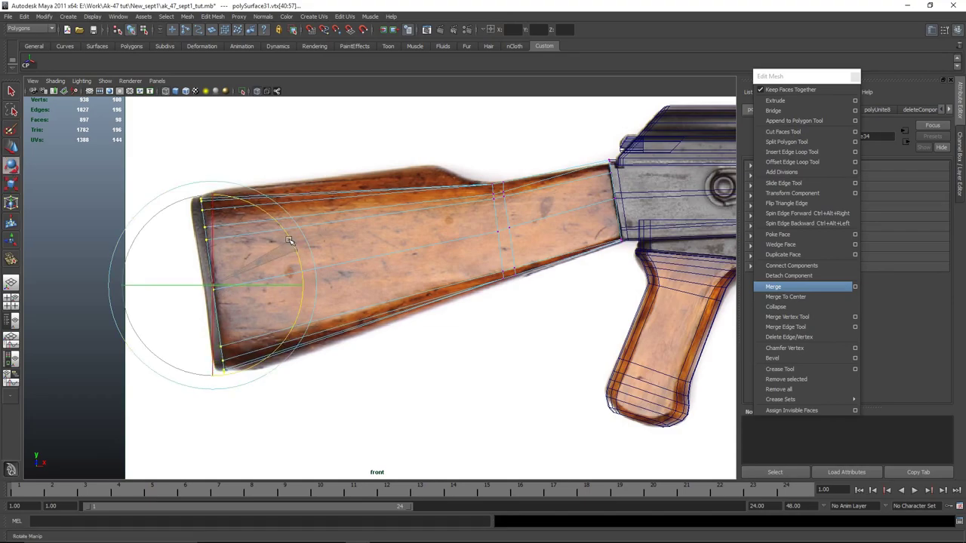
# Step: Scale the corner vertices of the two edge loops at the stock's bend inward to round off that section
pyautogui.press('space')
pyautogui.press('space')
pyautogui.keyDown('alt'); pyautogui.moveTo(621, 248); pyautogui.dragTo(319, 323, button='middle'); pyautogui.keyUp('alt')
pyautogui.rightClick(436, 259)
pyautogui.moveTo(436, 259); pyautogui.dragTo(498, 332, button='right')
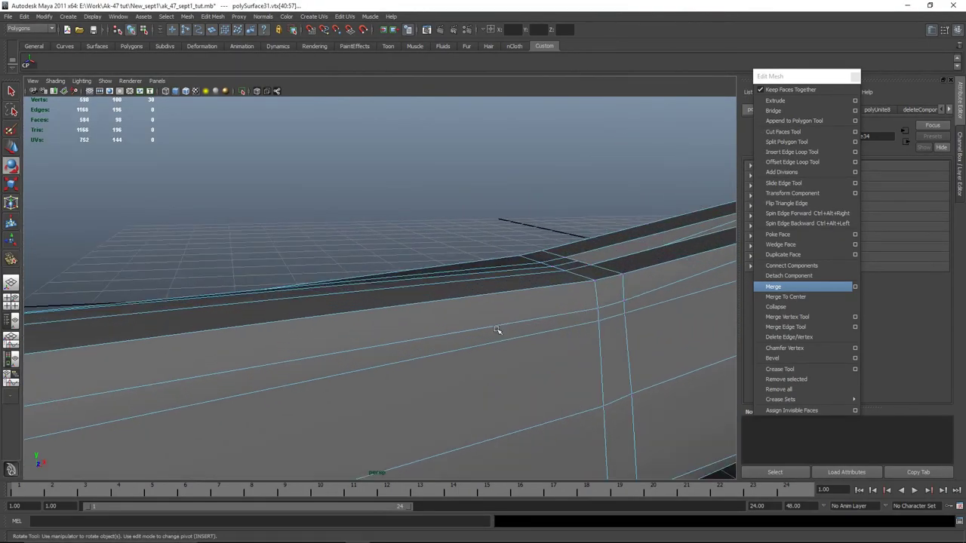
pyautogui.keyDown('alt'); pyautogui.moveTo(498, 332); pyautogui.dragTo(484, 260, button='middle'); pyautogui.keyUp('alt')
pyautogui.keyDown('shift'); pyautogui.click(486, 258); pyautogui.keyUp('shift')
pyautogui.keyDown('alt'); pyautogui.moveTo(385, 249); pyautogui.dragTo(468, 247); pyautogui.keyUp('alt')
pyautogui.press('q')
pyautogui.keyDown('shift'); pyautogui.click(398, 223); pyautogui.keyUp('shift')
pyautogui.keyDown('alt'); pyautogui.moveTo(441, 315); pyautogui.dragTo(484, 255); pyautogui.keyUp('alt')
pyautogui.keyDown('alt'); pyautogui.moveTo(504, 331); pyautogui.dragTo(544, 196, button='middle'); pyautogui.keyUp('alt')
pyautogui.keyDown('alt'); pyautogui.moveTo(385, 242); pyautogui.dragTo(421, 241); pyautogui.keyUp('alt')
pyautogui.keyDown('alt'); pyautogui.moveTo(562, 238); pyautogui.dragTo(546, 301); pyautogui.keyUp('alt')
pyautogui.press('r')
pyautogui.press('w')
pyautogui.press('t')
pyautogui.press('r')
pyautogui.keyDown('alt'); pyautogui.moveTo(257, 149); pyautogui.dragTo(357, 335); pyautogui.keyUp('alt')
pyautogui.keyDown('alt'); pyautogui.moveTo(217, 348); pyautogui.dragTo(344, 376); pyautogui.keyUp('alt')
pyautogui.moveTo(406, 348); pyautogui.dragTo(493, 371)
# Step: Examine the reshaped stock against the reference in the front view and from several angles in perspective
pyautogui.scroll(-3, 493, 370)
pyautogui.keyDown('alt'); pyautogui.moveTo(565, 369); pyautogui.dragTo(367, 322, button='middle'); pyautogui.keyUp('alt')
pyautogui.keyDown('alt'); pyautogui.moveTo(368, 322); pyautogui.dragTo(449, 282); pyautogui.keyUp('alt')
pyautogui.hotkey('shift', 'z')
pyautogui.press('space')
pyautogui.press('space')
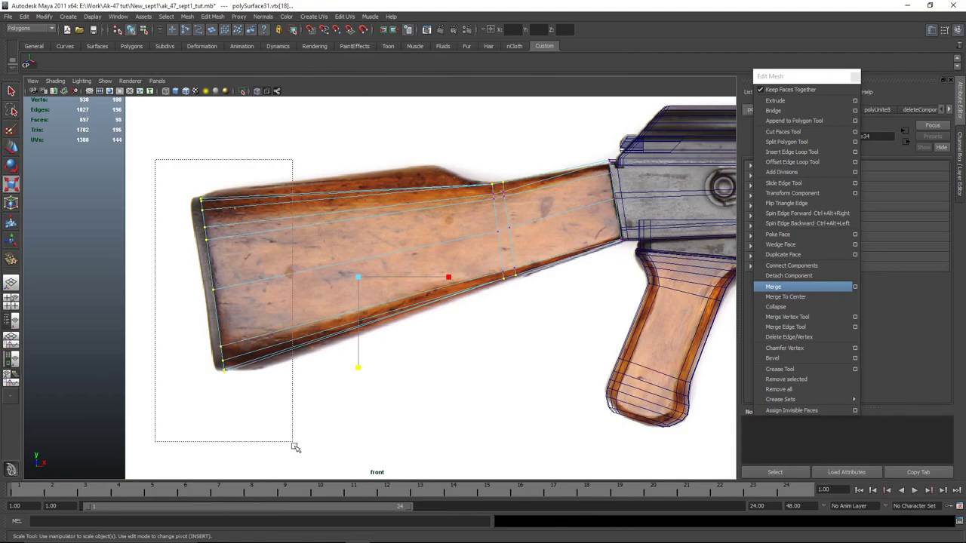
pyautogui.press('space')
pyautogui.press('space')
pyautogui.keyDown('alt'); pyautogui.moveTo(513, 248); pyautogui.dragTo(240, 272); pyautogui.keyUp('alt')
pyautogui.keyDown('alt'); pyautogui.moveTo(240, 272); pyautogui.dragTo(393, 303, button='middle'); pyautogui.keyUp('alt')
pyautogui.keyDown('alt'); pyautogui.moveTo(394, 302); pyautogui.dragTo(433, 304, button='right'); pyautogui.keyUp('alt')
pyautogui.keyDown('alt'); pyautogui.moveTo(433, 304); pyautogui.dragTo(257, 292); pyautogui.keyUp('alt')
pyautogui.moveTo(336, 315)
pyautogui.keyDown('alt'); pyautogui.mouseDown()
pyautogui.moveTo(274, 313)
pyautogui.moveTo(274, 345)
pyautogui.moveTo(316, 293)
pyautogui.moveTo(299, 234)
pyautogui.moveTo(295, 390)
pyautogui.moveTo(338, 367)
pyautogui.moveTo(338, 330)
pyautogui.mouseUp(); pyautogui.keyUp('alt')
# Step: Reselect the stock mesh and adjust its edge normals to refresh the shading
pyautogui.click(344, 363)
pyautogui.keyDown('alt'); pyautogui.moveTo(344, 367); pyautogui.dragTo(360, 351); pyautogui.keyUp('alt')
pyautogui.click(371, 249)
pyautogui.click(260, 19)
pyautogui.click(288, 136)
pyautogui.click(670, 261)
pyautogui.click(454, 312)
pyautogui.click(360, 297)
pyautogui.click(375, 368)
# Step: Select the stock's lengthwise edges, add the edges along the bend and narrow front section, and soften them
pyautogui.press('space')
pyautogui.press('space')
pyautogui.moveTo(373, 252); pyautogui.dragTo(372, 228, button='right')
pyautogui.moveTo(349, 139); pyautogui.dragTo(336, 317)
pyautogui.keyDown('alt'); pyautogui.moveTo(303, 324); pyautogui.dragTo(259, 361, button='middle'); pyautogui.keyUp('alt')
pyautogui.scroll(3, 259, 360)
pyautogui.press('q')
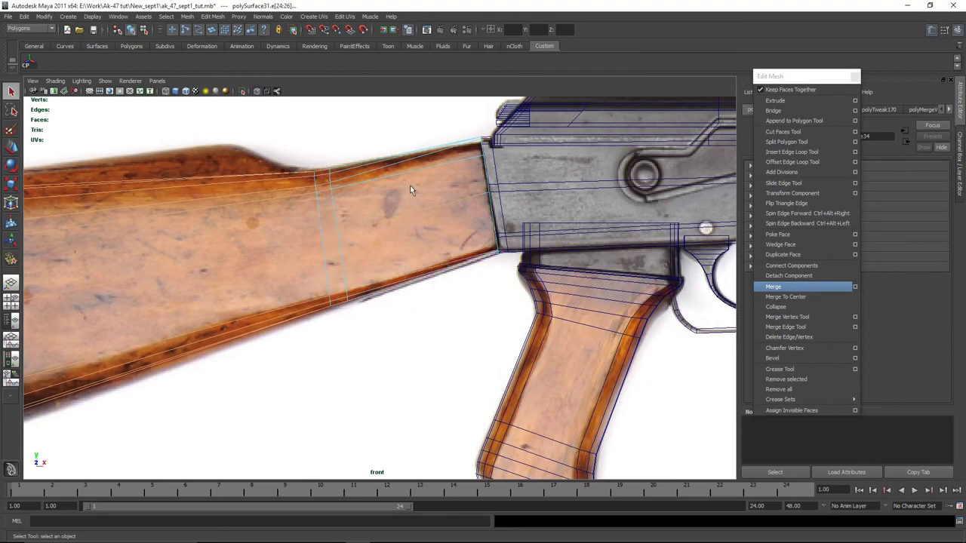
pyautogui.press('space')
pyautogui.press('space')
pyautogui.keyDown('alt'); pyautogui.moveTo(412, 277); pyautogui.dragTo(390, 322, button='middle'); pyautogui.keyUp('alt')
pyautogui.keyDown('alt'); pyautogui.moveTo(355, 296); pyautogui.dragTo(386, 314); pyautogui.keyUp('alt')
pyautogui.scroll(3, 403, 302)
pyautogui.scroll(2, 346, 285)
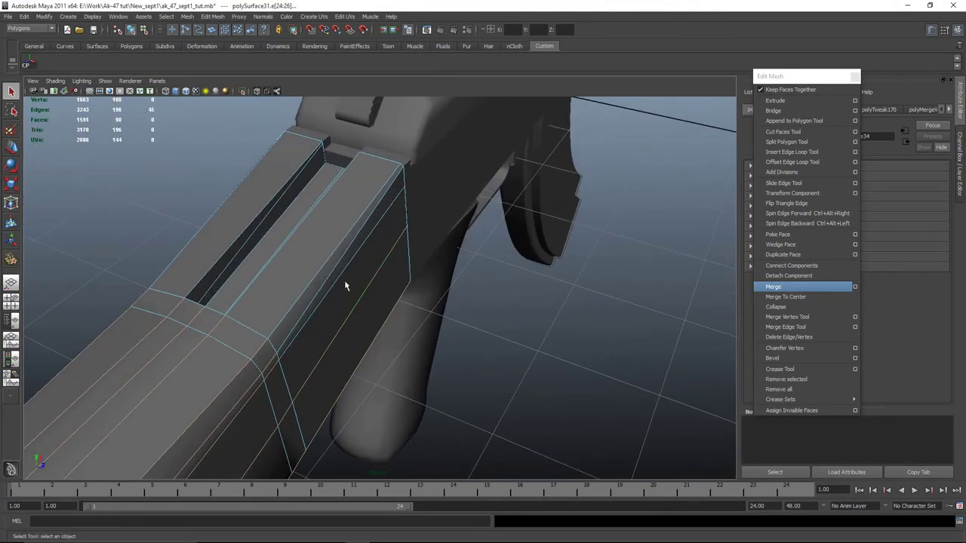
pyautogui.keyDown('shift'); pyautogui.click(304, 327); pyautogui.keyUp('shift')
pyautogui.keyDown('alt'); pyautogui.moveTo(264, 328); pyautogui.dragTo(421, 310); pyautogui.keyUp('alt')
pyautogui.keyDown('shift'); pyautogui.click(420, 310); pyautogui.keyUp('shift')
pyautogui.keyDown('shift'); pyautogui.click(439, 299); pyautogui.keyUp('shift')
pyautogui.keyDown('shift'); pyautogui.click(451, 283); pyautogui.keyUp('shift')
pyautogui.scroll(-4, 514, 282)
pyautogui.click(272, 17)
pyautogui.click(300, 116)
pyautogui.click(479, 209)
pyautogui.click(518, 261)
pyautogui.scroll(-4, 519, 262)
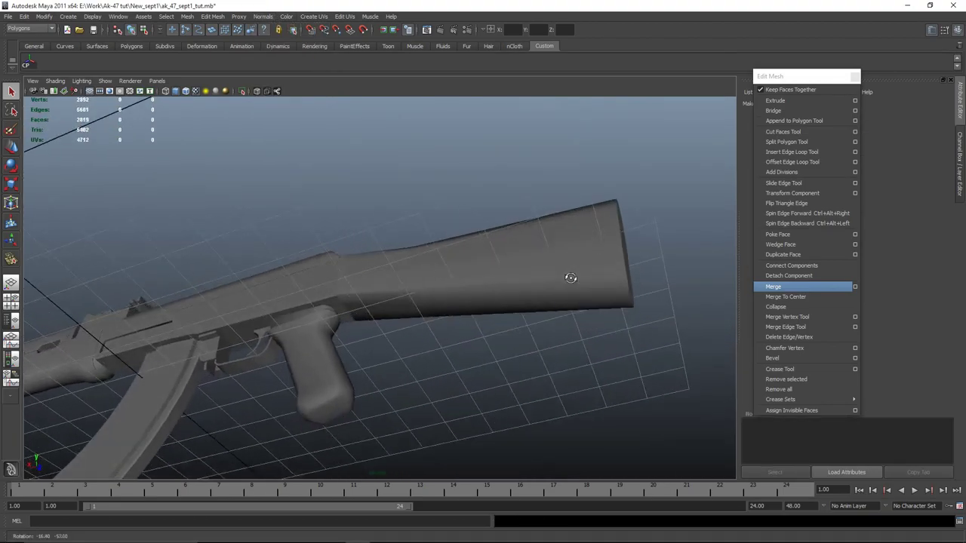
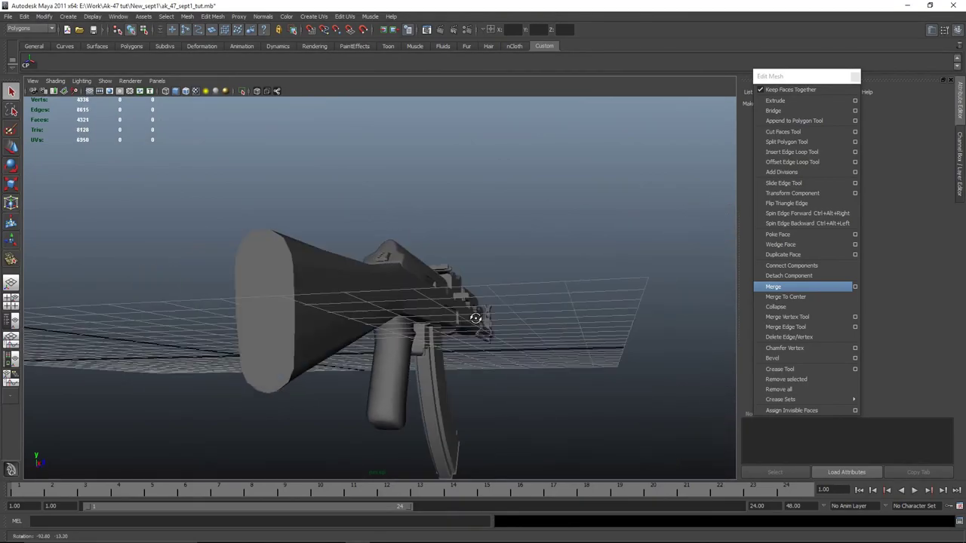
pyautogui.scroll(-4, 444, 323)
# Step: Insert an edge loop around the stock just behind the bend, where the reference's raised upper edge ends
pyautogui.click(328, 302)
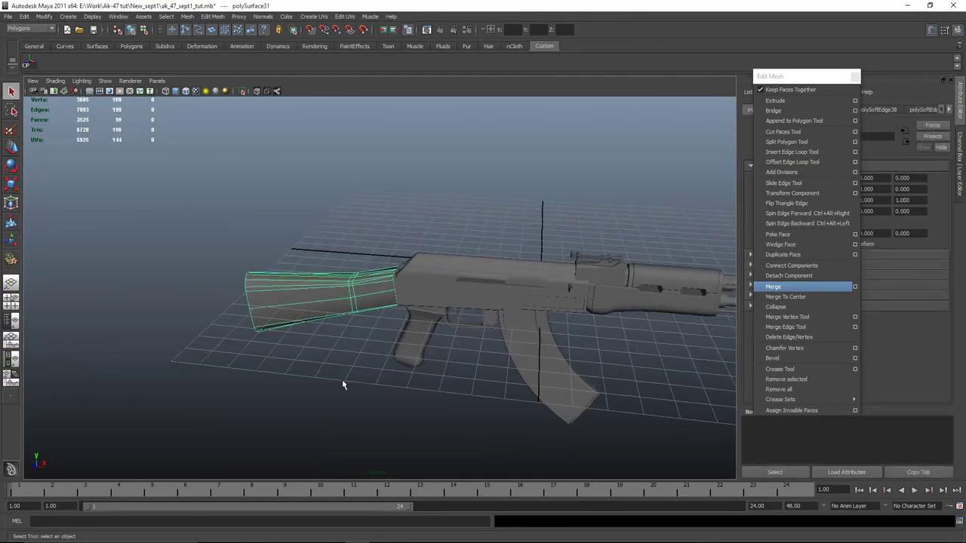
pyautogui.press('space')
pyautogui.press('space')
pyautogui.keyDown('alt'); pyautogui.moveTo(218, 288); pyautogui.dragTo(397, 303, button='middle'); pyautogui.keyUp('alt')
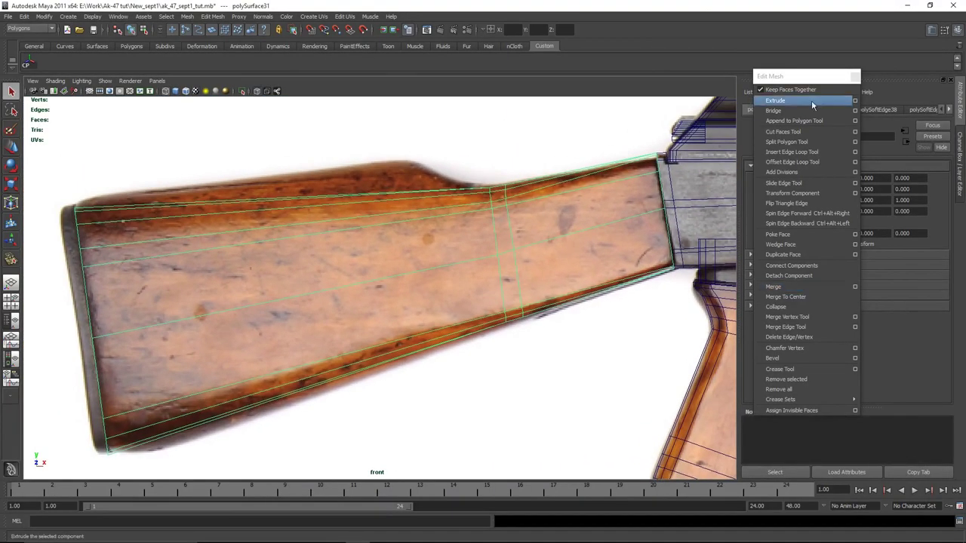
pyautogui.click(821, 152)
pyautogui.click(428, 199)
# Step: Raise the new loop's upper vertices to the reference's raised upper edge and shift them slightly toward the butt
pyautogui.press('w')
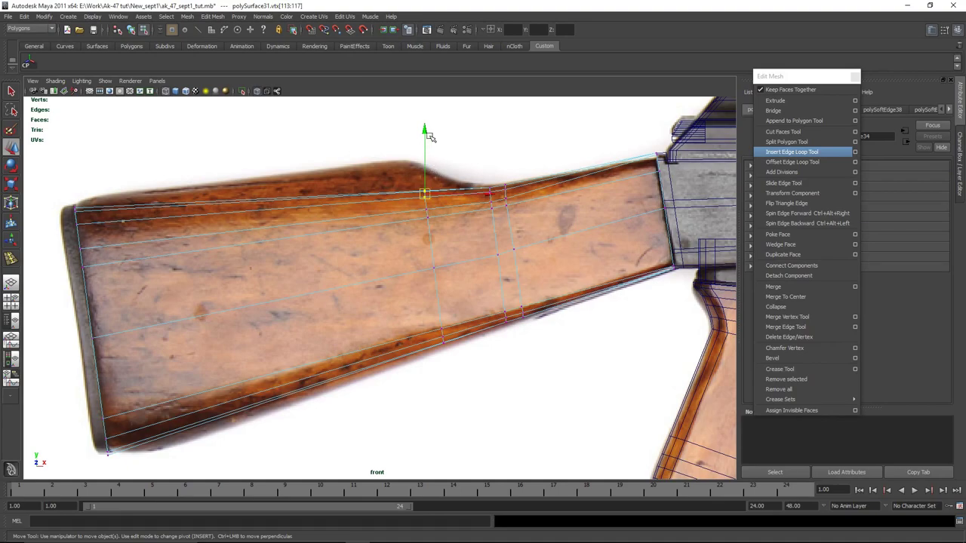
pyautogui.moveTo(427, 120); pyautogui.dragTo(426, 104)
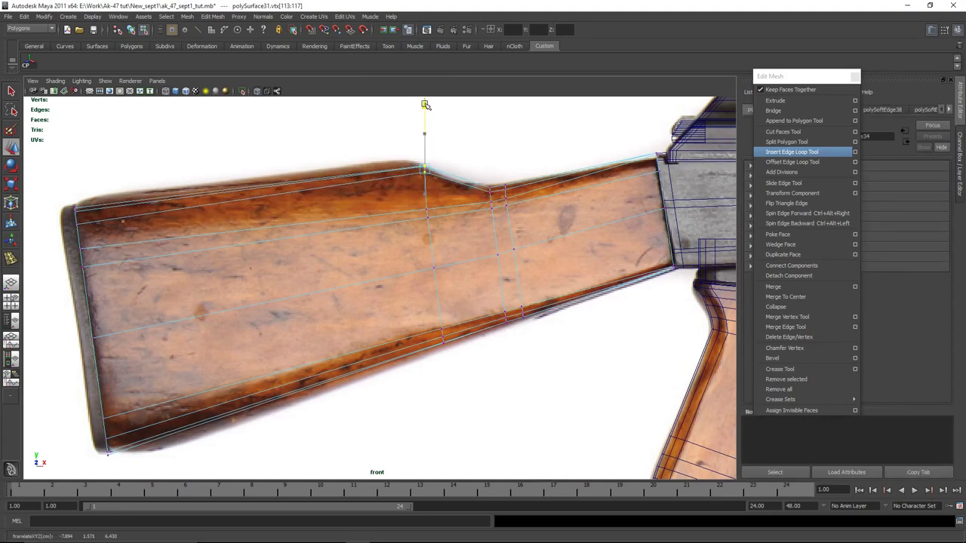
pyautogui.hotkey('ctrl', 'z')
pyautogui.moveTo(359, 121); pyautogui.dragTo(438, 233)
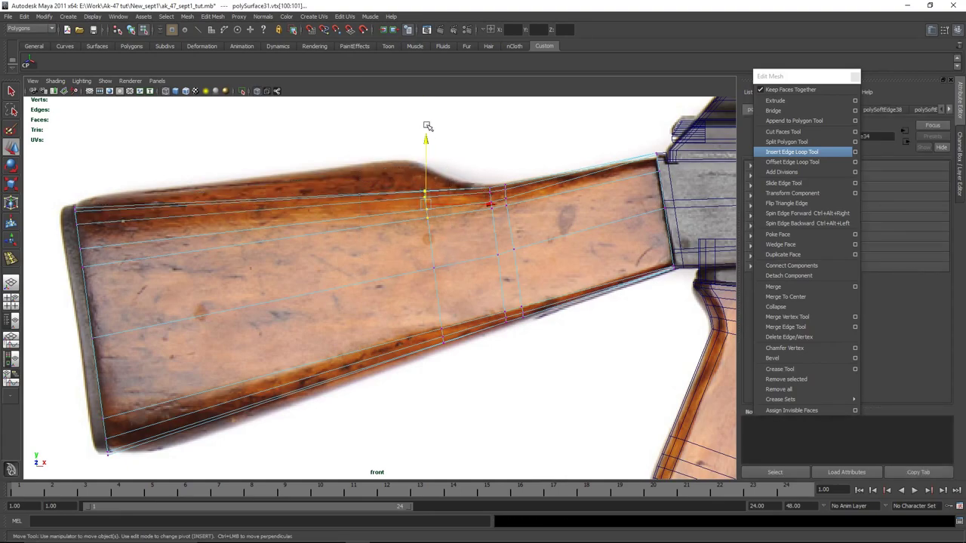
pyautogui.moveTo(427, 126); pyautogui.dragTo(417, 108)
pyautogui.moveTo(494, 173); pyautogui.dragTo(489, 172)
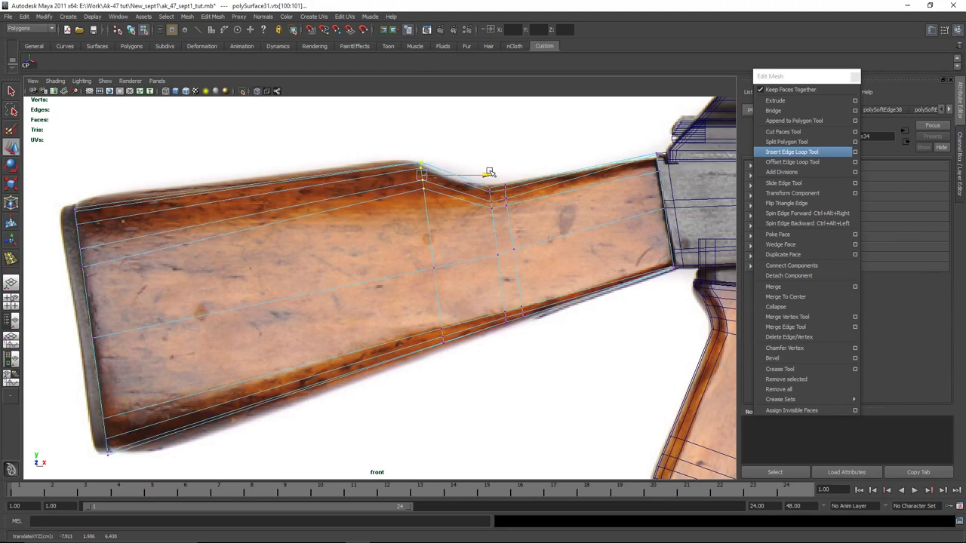
# Step: Check the raised corner in perspective and lower the loop's upper side vertices in the front view
pyautogui.press('space')
pyautogui.press('space')
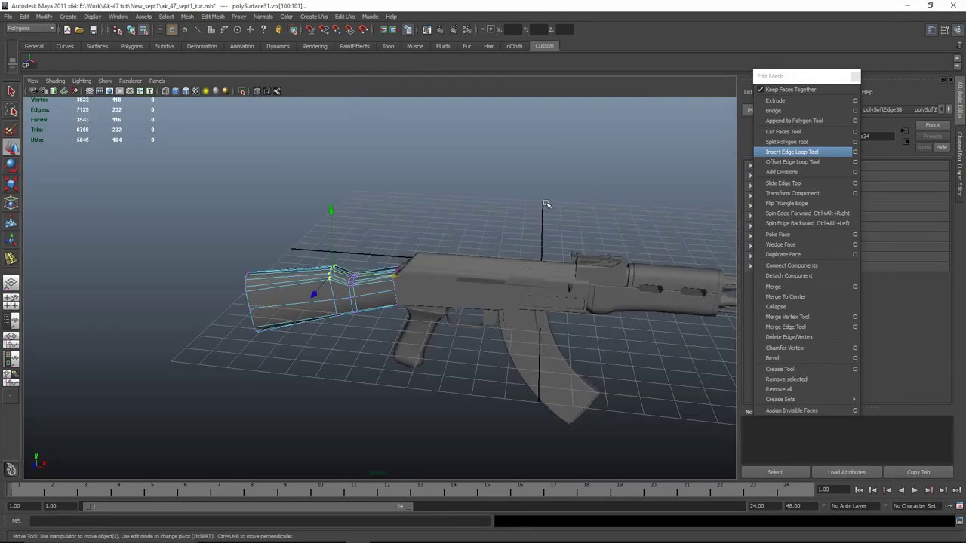
pyautogui.press('f')
pyautogui.keyDown('alt'); pyautogui.moveTo(403, 276); pyautogui.dragTo(437, 265); pyautogui.keyUp('alt')
pyautogui.scroll(-6, 498, 317)
pyautogui.keyDown('alt'); pyautogui.moveTo(499, 321); pyautogui.dragTo(462, 335); pyautogui.keyUp('alt')
pyautogui.press('space')
pyautogui.press('space')
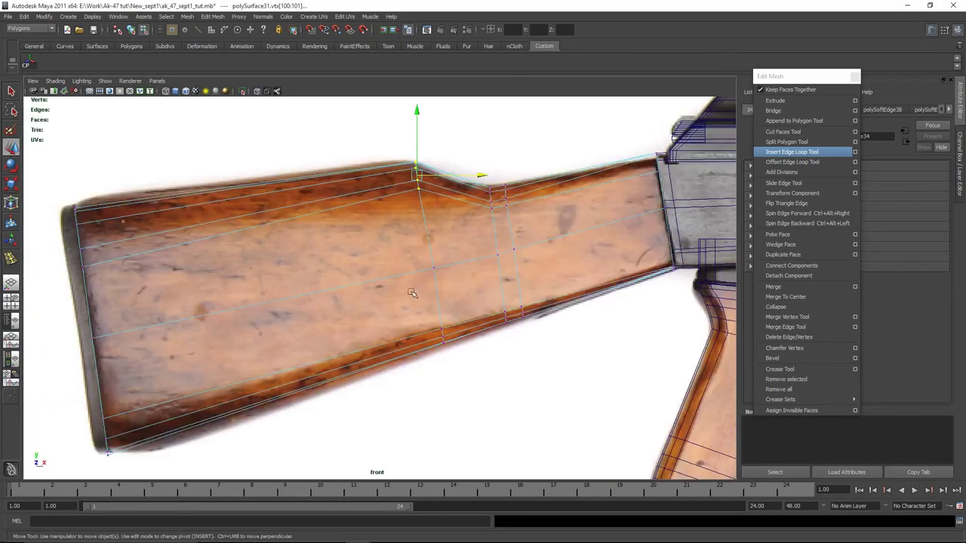
pyautogui.moveTo(421, 121); pyautogui.dragTo(419, 136)
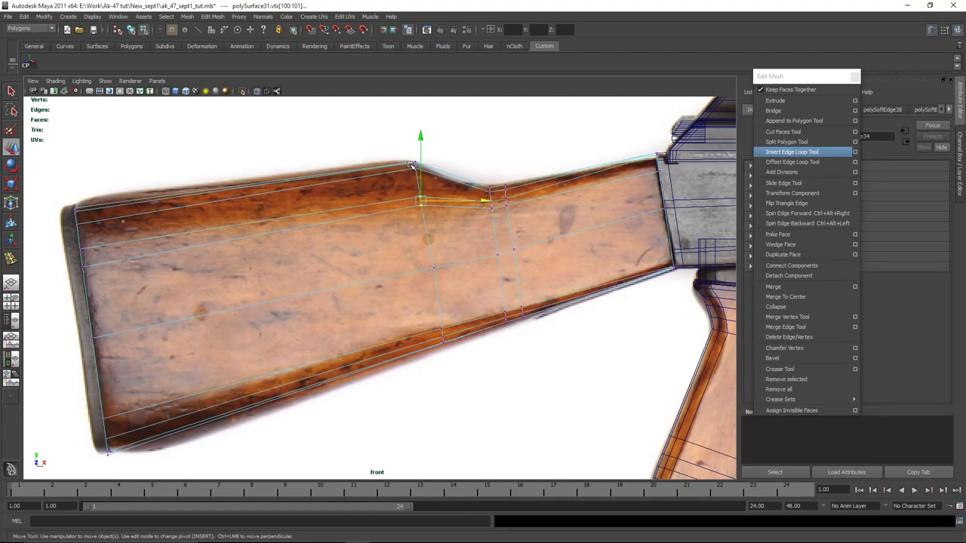
pyautogui.moveTo(421, 110); pyautogui.dragTo(422, 125)
# Step: Examine the reshaped stock from the side and the butt end in perspective, with the mesh deselected and reselected
pyautogui.press('space')
pyautogui.press('space')
pyautogui.press('f')
pyautogui.keyDown('alt'); pyautogui.moveTo(492, 241); pyautogui.dragTo(439, 324); pyautogui.keyUp('alt')
pyautogui.scroll(-4, 583, 259)
pyautogui.scroll(-3, 626, 314)
pyautogui.scroll(-3, 606, 322)
pyautogui.hotkey('ctrl', 'z')
pyautogui.click(302, 255)
pyautogui.keyDown('alt'); pyautogui.moveTo(246, 282); pyautogui.dragTo(323, 276); pyautogui.keyUp('alt')
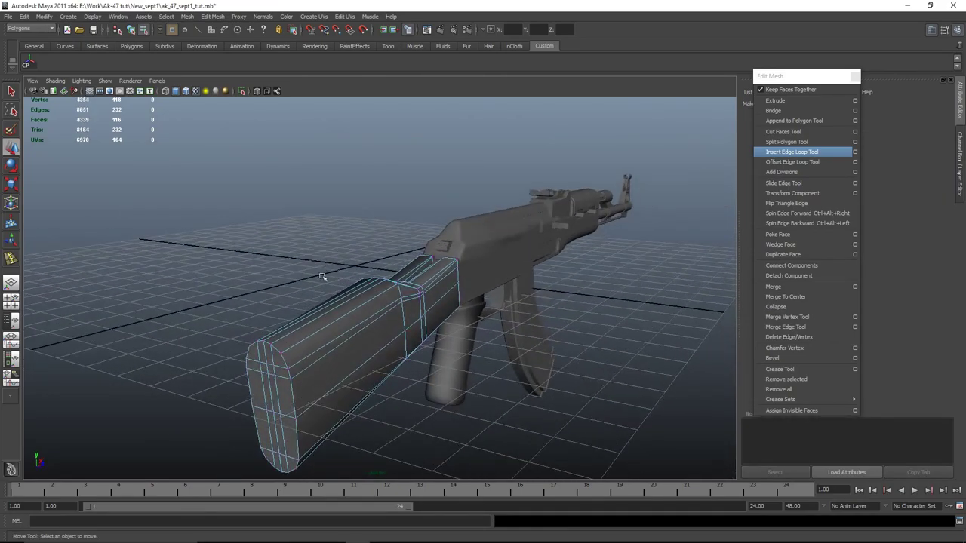
pyautogui.press('F8')
pyautogui.keyDown('alt'); pyautogui.moveTo(392, 307); pyautogui.dragTo(394, 362); pyautogui.keyUp('alt')
pyautogui.click(402, 337)
# Step: Try to lower the new loop's upper side vertices farther below the top edge in the front view
pyautogui.press('space')
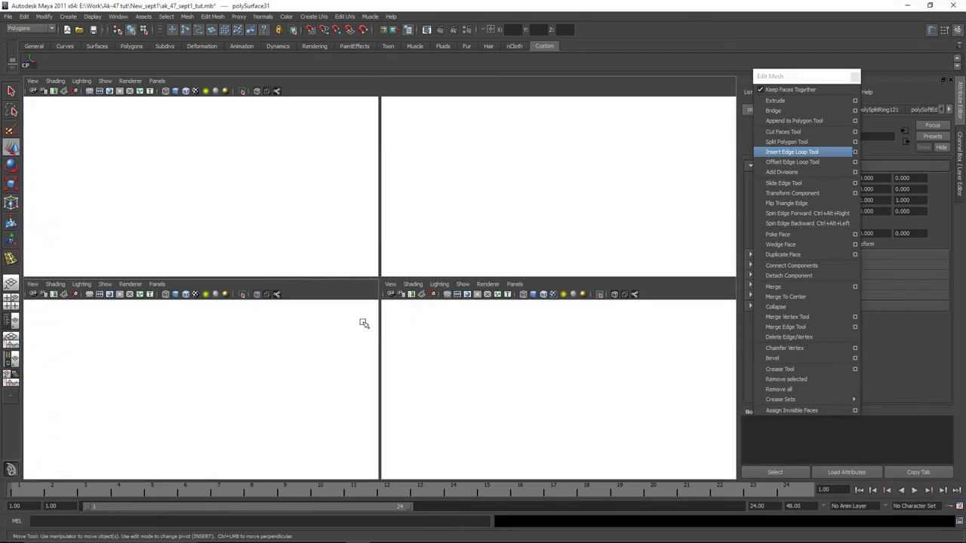
pyautogui.press('space')
pyautogui.moveTo(386, 180); pyautogui.dragTo(344, 179, button='right')
pyautogui.moveTo(408, 166); pyautogui.dragTo(421, 172)
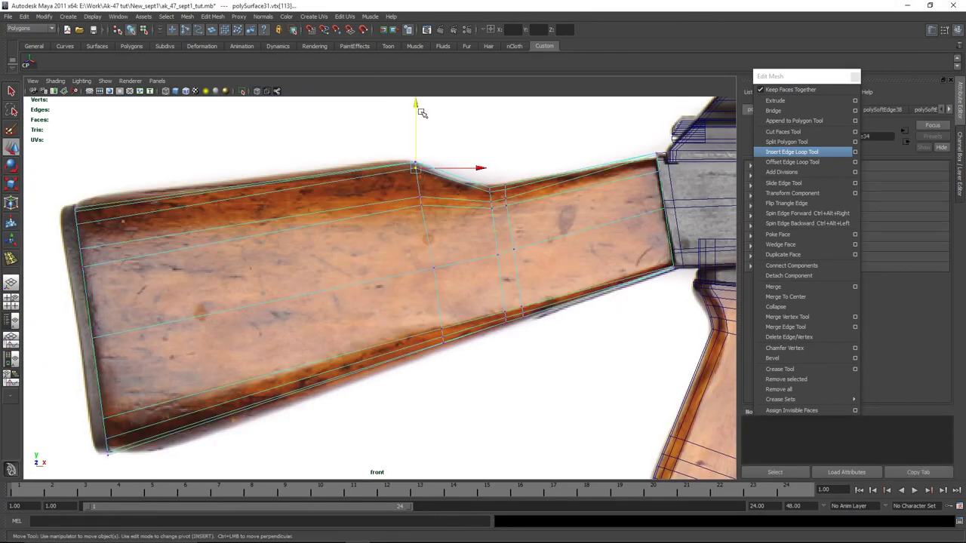
pyautogui.moveTo(419, 106); pyautogui.dragTo(429, 152)
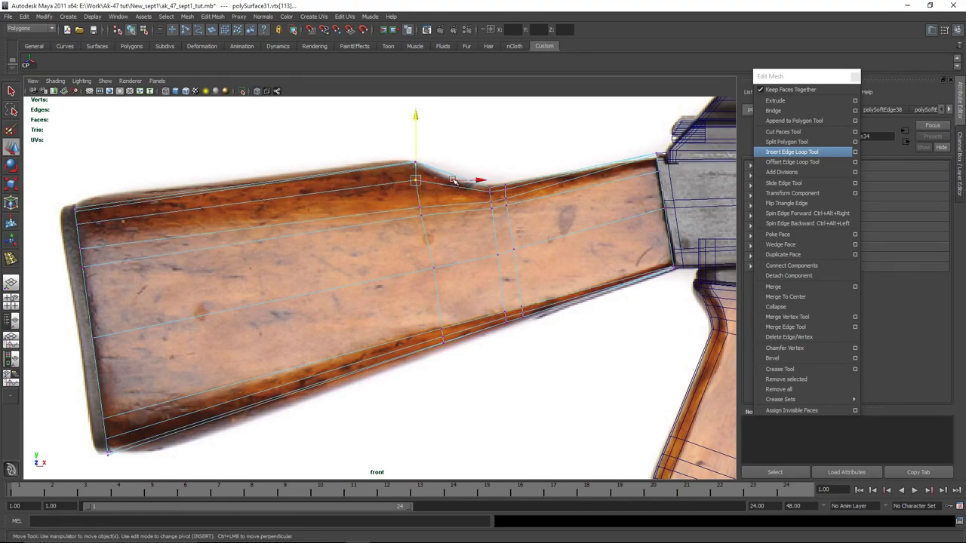
pyautogui.moveTo(420, 118); pyautogui.dragTo(419, 138)
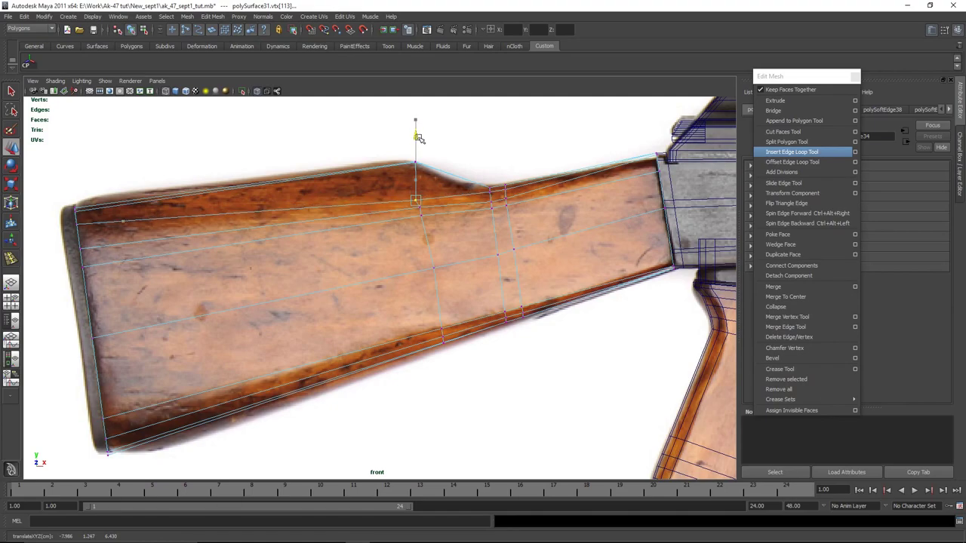
# Step: Try to lower the butt end's upper side vertices and adjust the matching vertices on the loop behind the bend
pyautogui.keyDown('alt'); pyautogui.moveTo(214, 313); pyautogui.dragTo(247, 280, button='middle'); pyautogui.keyUp('alt')
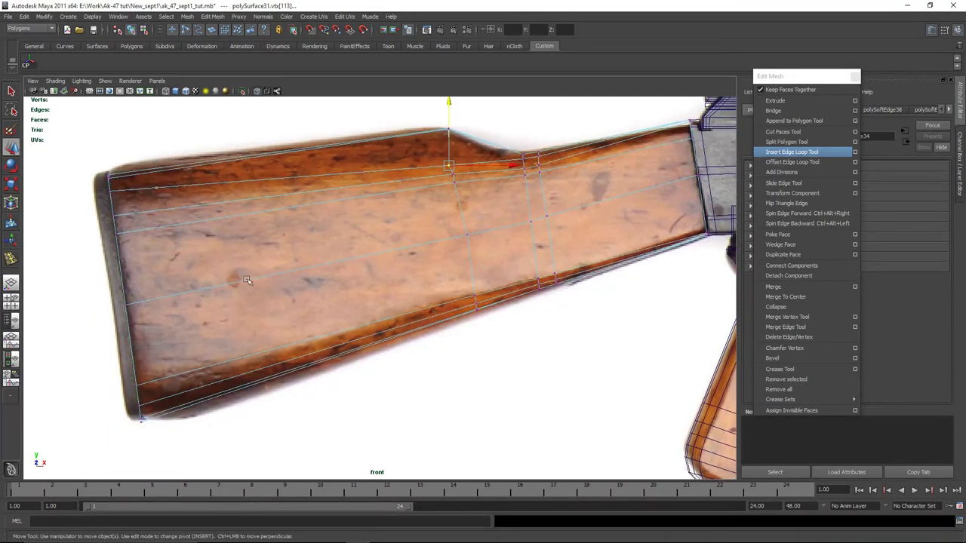
pyautogui.moveTo(118, 158); pyautogui.dragTo(125, 198)
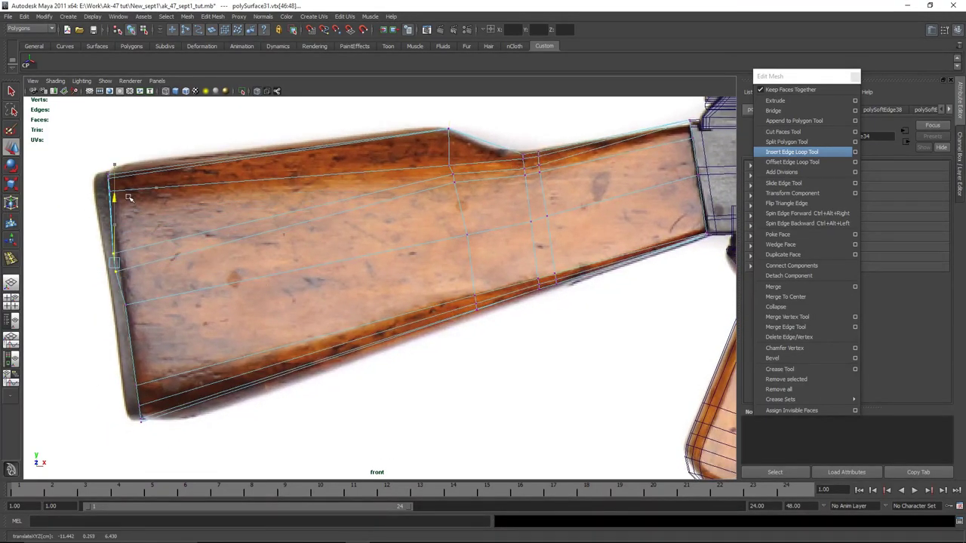
pyautogui.moveTo(70, 185); pyautogui.dragTo(127, 205)
pyautogui.moveTo(113, 129); pyautogui.dragTo(113, 157)
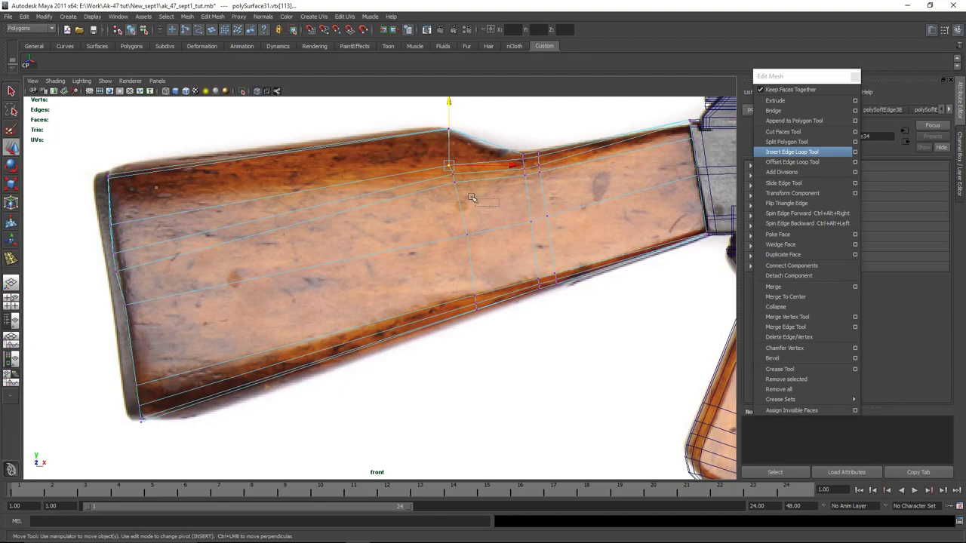
pyautogui.moveTo(456, 174); pyautogui.dragTo(457, 178)
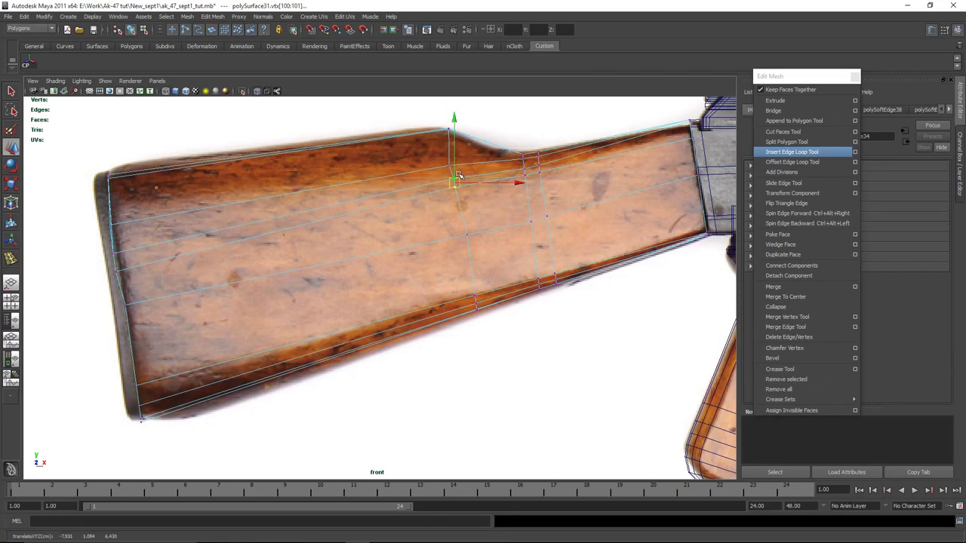
# Step: Try to flatten the whole loop behind the bend into a straight line and tilt it to the stock's slant
pyautogui.moveTo(496, 386); pyautogui.dragTo(497, 387)
pyautogui.press('r')
pyautogui.moveTo(362, 212); pyautogui.dragTo(468, 219)
pyautogui.press('e')
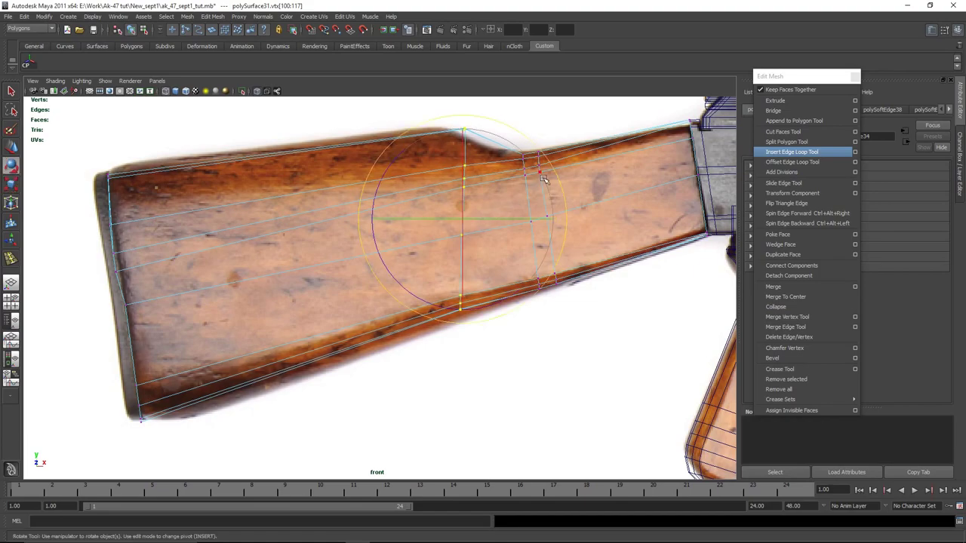
pyautogui.moveTo(397, 171)
pyautogui.mouseDown()
pyautogui.moveTo(392, 162)
pyautogui.moveTo(390, 174)
pyautogui.mouseUp()
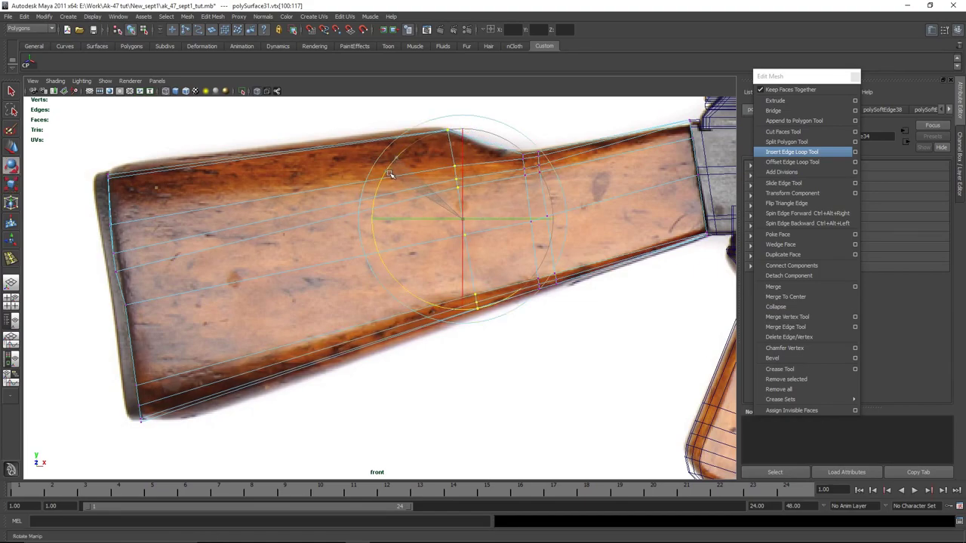
pyautogui.press('r')
pyautogui.moveTo(462, 129); pyautogui.dragTo(461, 128)
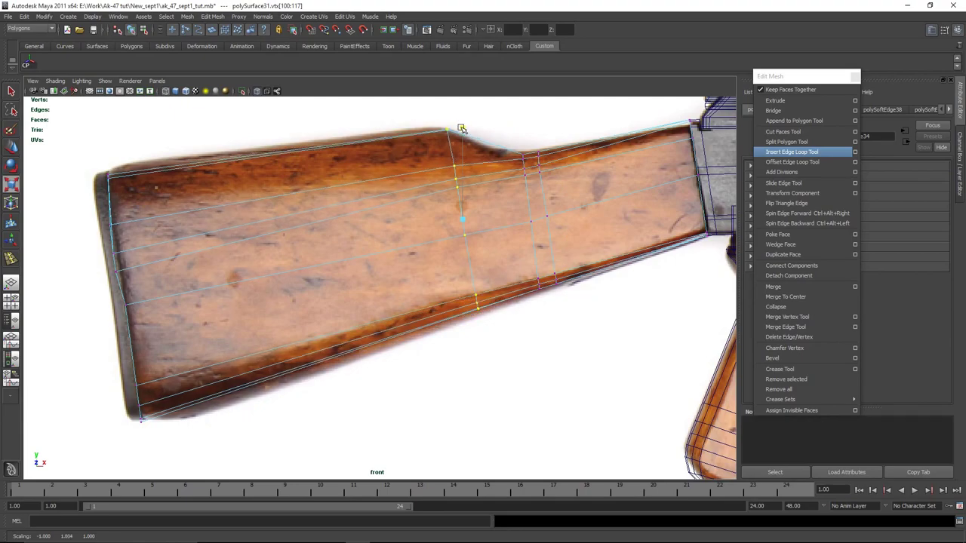
# Step: Try to flatten the butt end's vertices into a straight line and rotate them to the reference's butt angle
pyautogui.keyDown('alt'); pyautogui.moveTo(340, 217); pyautogui.dragTo(476, 217, button='middle'); pyautogui.keyUp('alt')
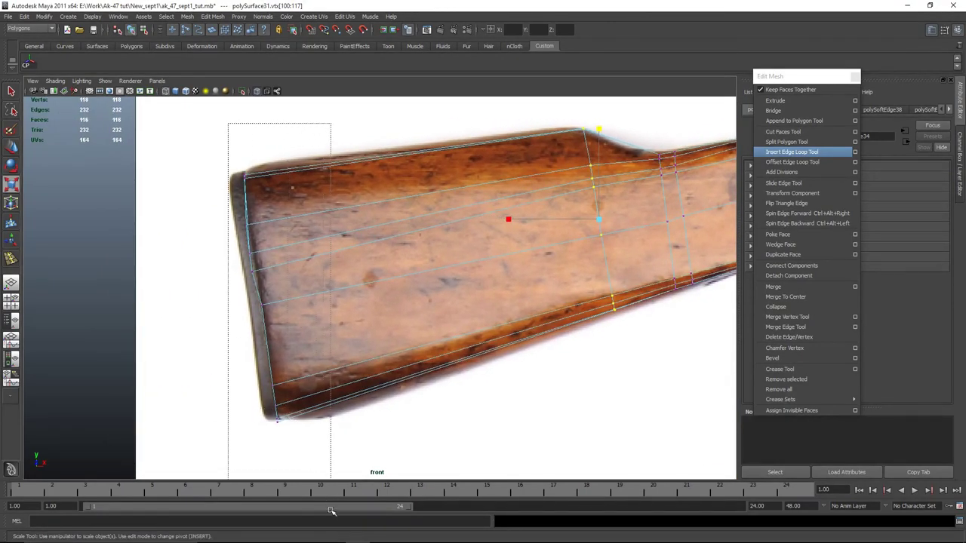
pyautogui.moveTo(332, 510); pyautogui.dragTo(332, 510)
pyautogui.moveTo(348, 298); pyautogui.dragTo(273, 314)
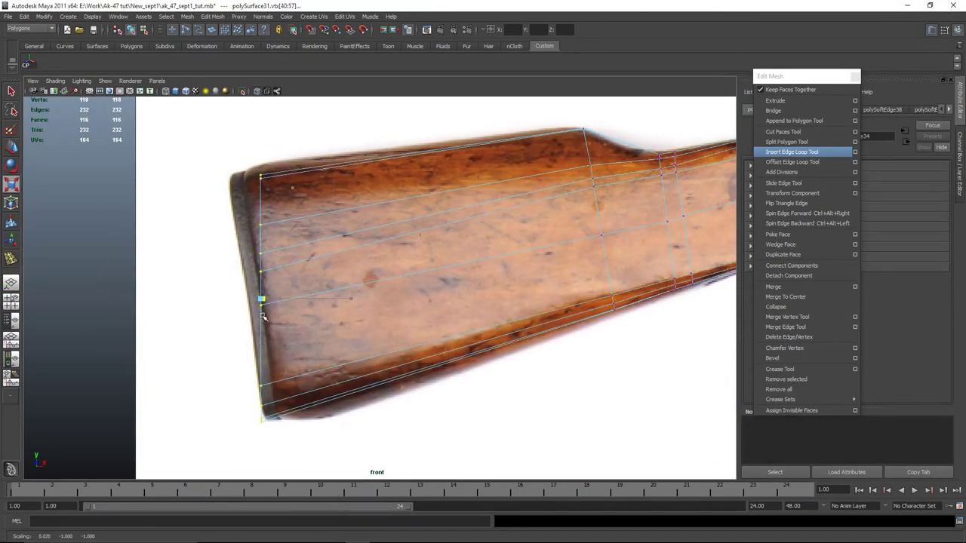
pyautogui.press('e')
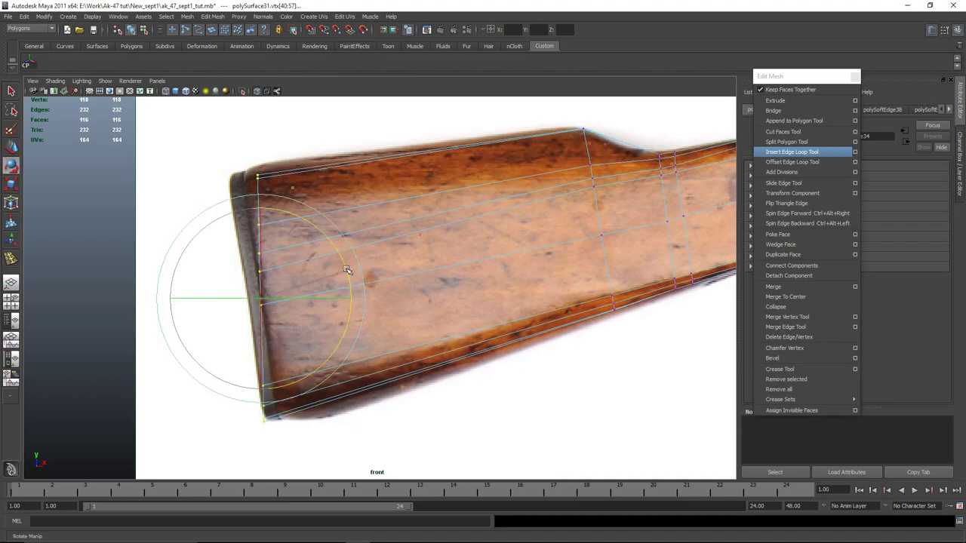
pyautogui.moveTo(342, 274); pyautogui.dragTo(349, 259)
# Step: Examine the straightened butt and bend from the side and rear in perspective
pyautogui.press('space')
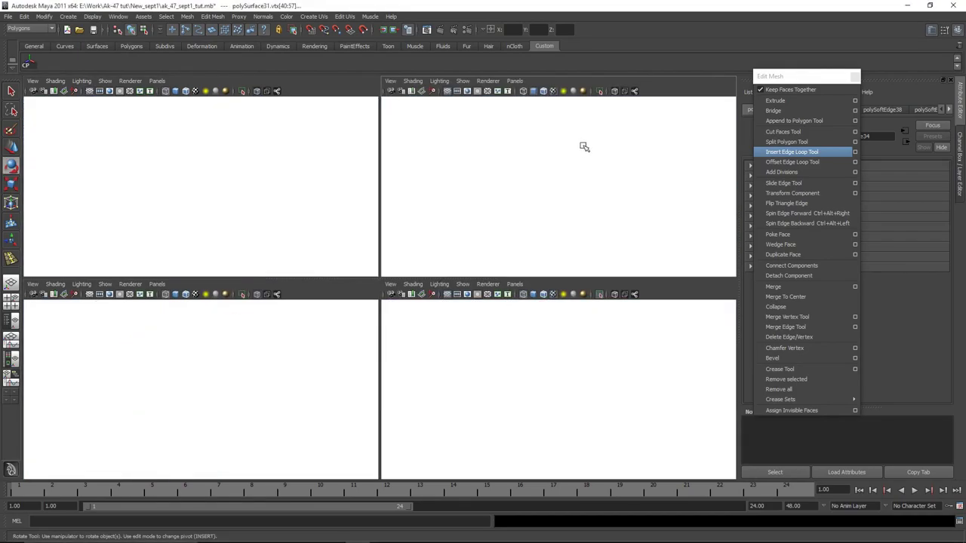
pyautogui.press('space')
pyautogui.keyDown('alt'); pyautogui.moveTo(453, 245); pyautogui.dragTo(425, 297); pyautogui.keyUp('alt')
pyautogui.click(394, 304)
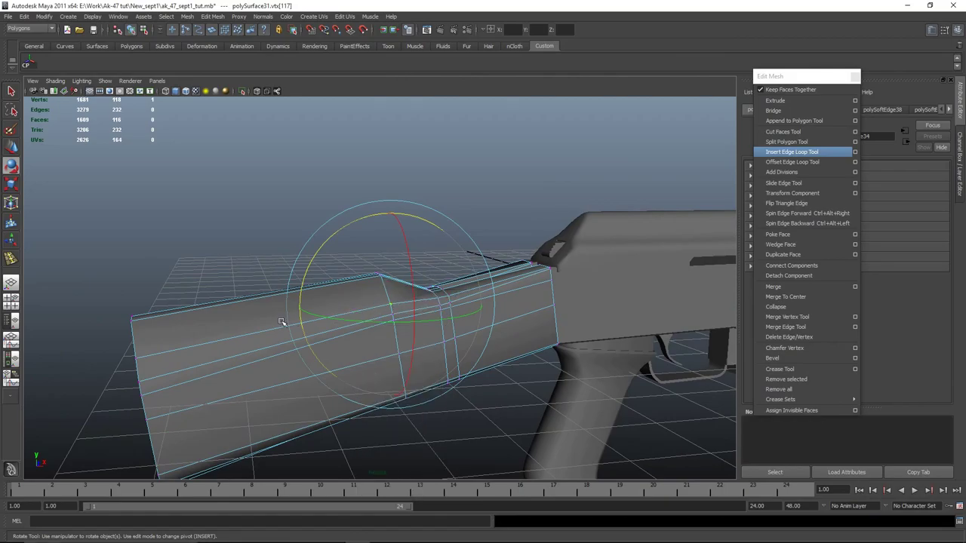
pyautogui.keyDown('alt'); pyautogui.moveTo(319, 304); pyautogui.dragTo(380, 269); pyautogui.keyUp('alt')
pyautogui.click(143, 269)
pyautogui.keyDown('alt'); pyautogui.moveTo(143, 269); pyautogui.dragTo(293, 272); pyautogui.keyUp('alt')
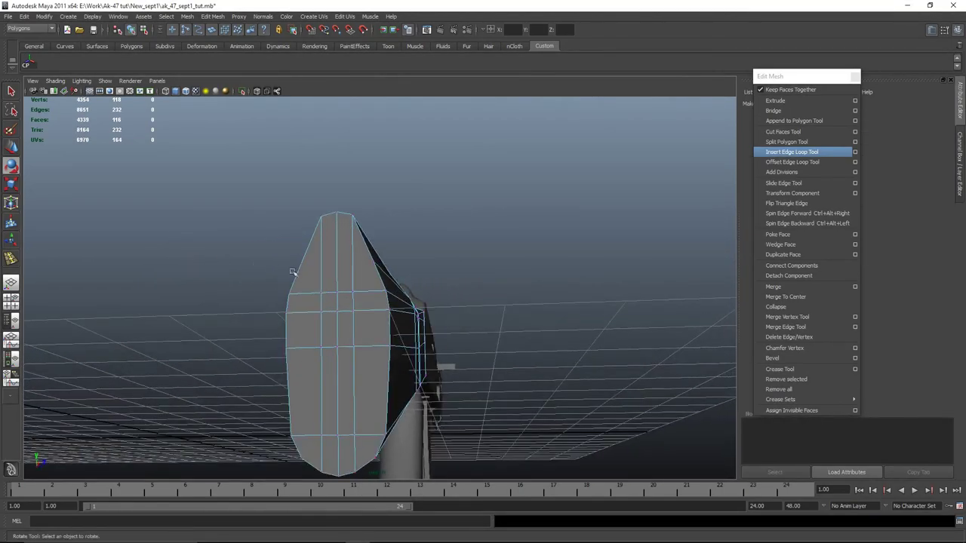
pyautogui.keyDown('alt'); pyautogui.moveTo(431, 305); pyautogui.dragTo(506, 287, button='middle'); pyautogui.keyUp('alt')
pyautogui.keyDown('alt'); pyautogui.moveTo(580, 289); pyautogui.dragTo(479, 292); pyautogui.keyUp('alt')
pyautogui.click(325, 262)
pyautogui.keyDown('alt'); pyautogui.moveTo(353, 278); pyautogui.dragTo(219, 317); pyautogui.keyUp('alt')
# Step: Undo the butt-end flattening and rotation and the preceding vertex adjustments on the butt and loop
pyautogui.hotkey('ctrl', 'z')
pyautogui.hotkey('ctrl', 'z')
pyautogui.hotkey('ctrl', 'z')
pyautogui.hotkey('ctrl', 'z')
pyautogui.hotkey('ctrl', 'z')
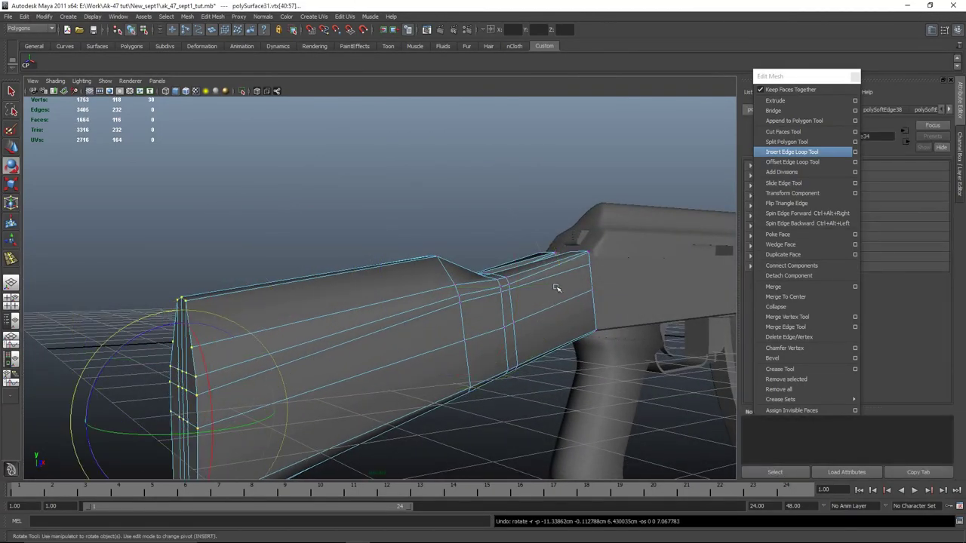
pyautogui.hotkey('ctrl', 'z')
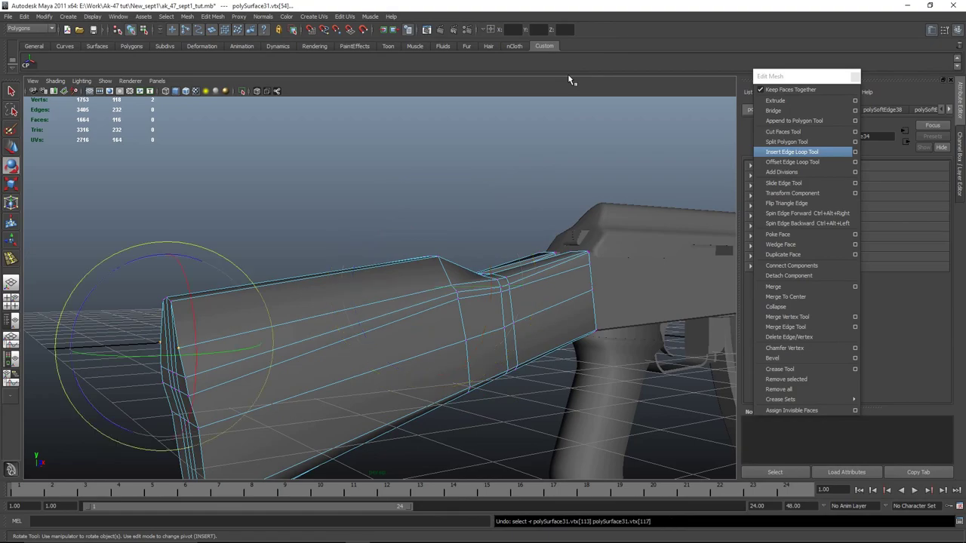
pyautogui.hotkey('ctrl', 'z')
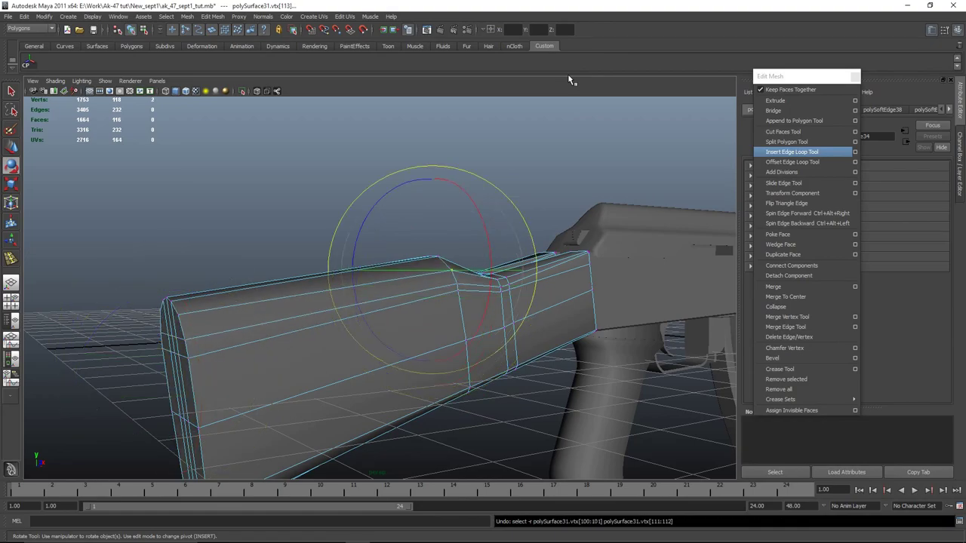
pyautogui.hotkey('ctrl', 'z')
pyautogui.hotkey('ctrl', 'z')
pyautogui.hotkey('ctrl', 'z')
pyautogui.hotkey('ctrl', 'z')
# Step: Examine the stock's upper surface and bend from above in perspective and compare it with the front-view reference
pyautogui.keyDown('alt'); pyautogui.moveTo(494, 203); pyautogui.dragTo(523, 324); pyautogui.keyUp('alt')
pyautogui.click(451, 302)
pyautogui.scroll(3, 523, 324)
pyautogui.keyDown('alt'); pyautogui.moveTo(523, 323); pyautogui.dragTo(464, 352, button='middle'); pyautogui.keyUp('alt')
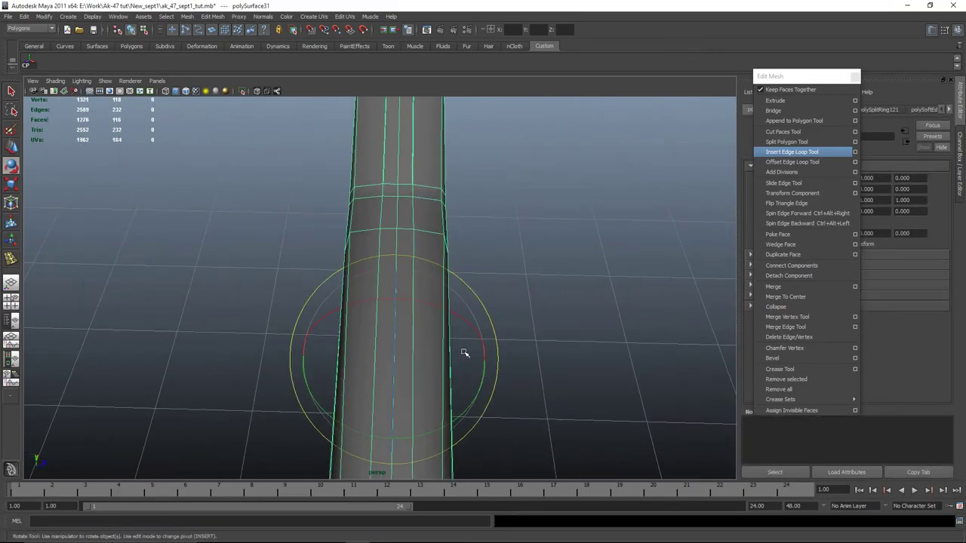
pyautogui.keyDown('alt'); pyautogui.moveTo(464, 353); pyautogui.dragTo(418, 339); pyautogui.keyUp('alt')
pyautogui.press('space')
pyautogui.press('space')
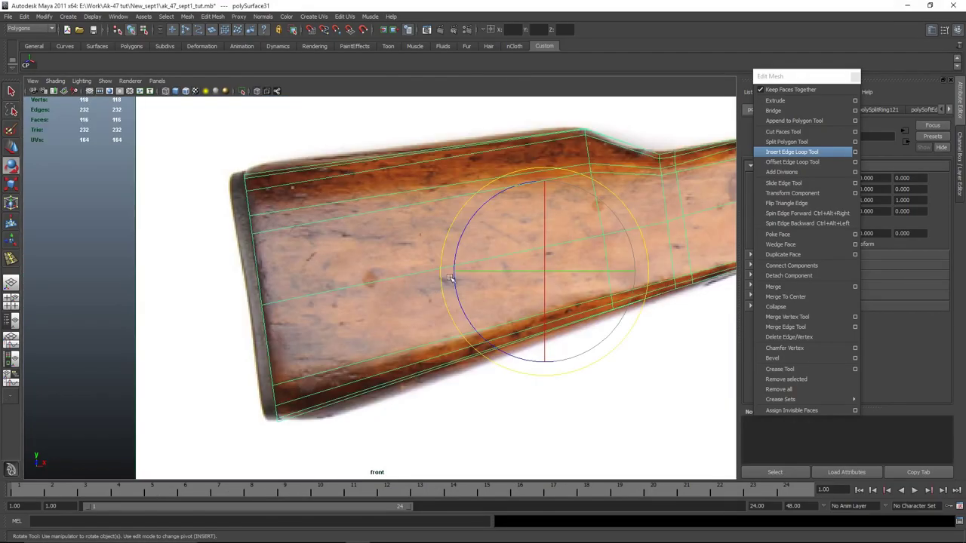
# Step: Lower the upper side vertices and the vertices just under the top edge on the loop behind the bend
pyautogui.scroll(2, 282, 312)
pyautogui.keyDown('alt'); pyautogui.moveTo(557, 257); pyautogui.dragTo(377, 362, button='middle'); pyautogui.keyUp('alt')
pyautogui.press('w')
pyautogui.moveTo(404, 242); pyautogui.dragTo(358, 247, button='right')
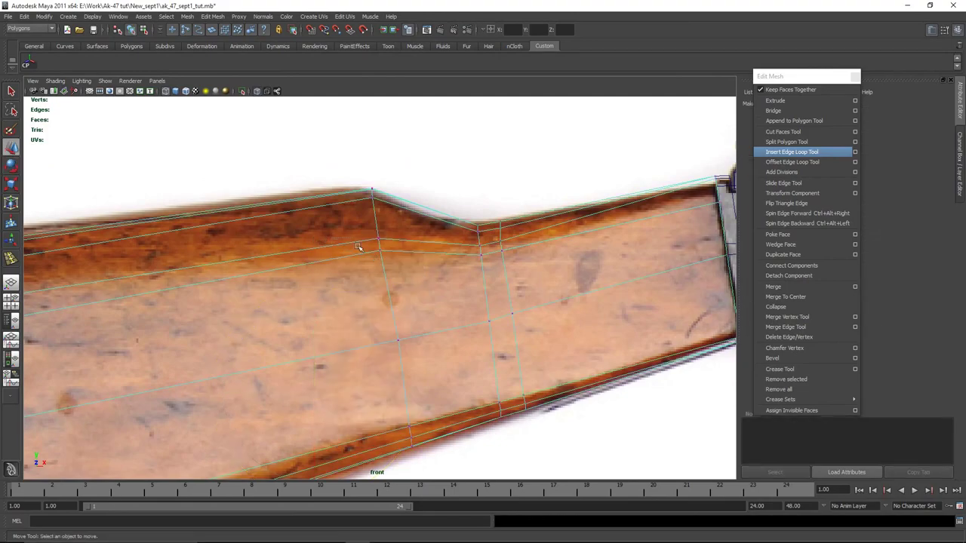
pyautogui.moveTo(361, 229); pyautogui.dragTo(396, 265)
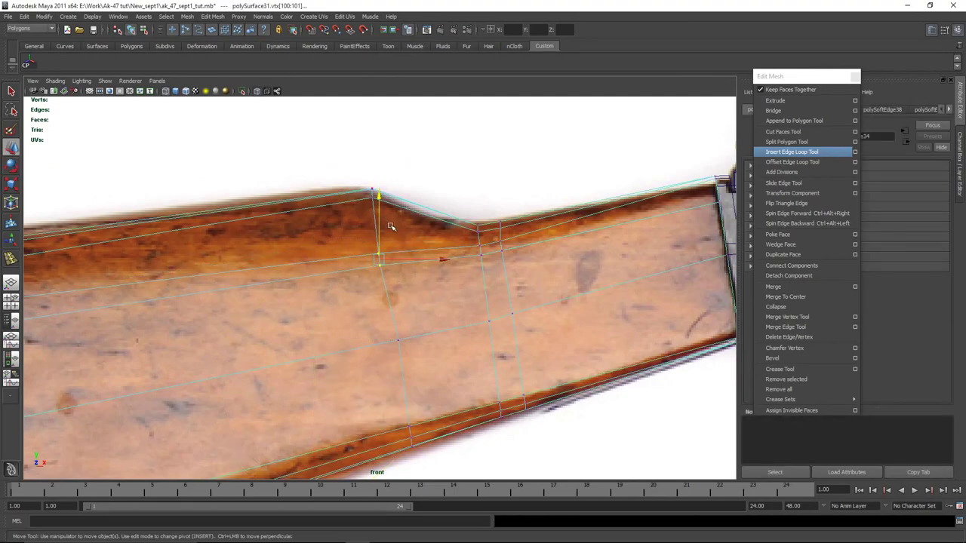
pyautogui.click(359, 185)
pyautogui.moveTo(380, 205); pyautogui.dragTo(383, 208)
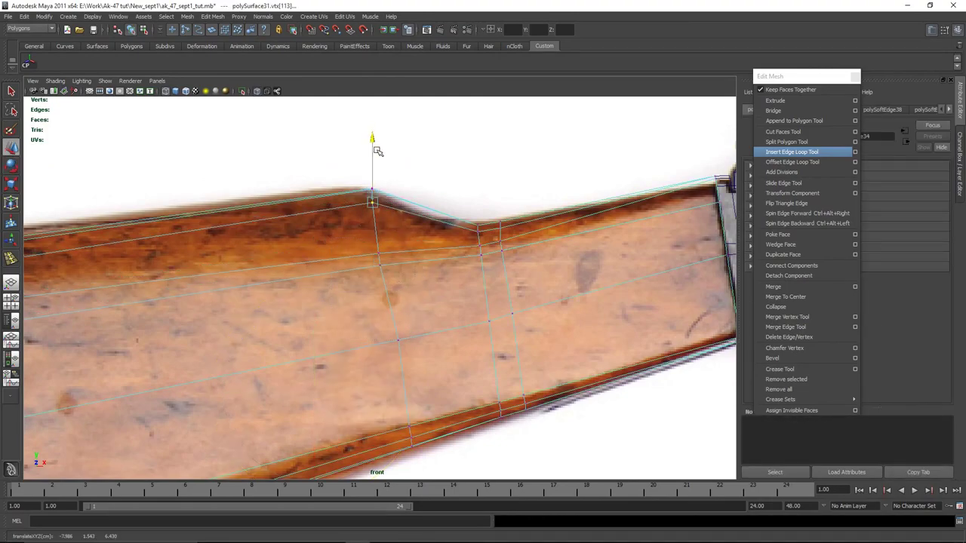
# Step: Flatten the entire loop behind the bend into a straight line and rotate it to follow the stock's slant
pyautogui.keyDown('alt'); pyautogui.moveTo(458, 203); pyautogui.dragTo(462, 146, button='middle'); pyautogui.keyUp('alt')
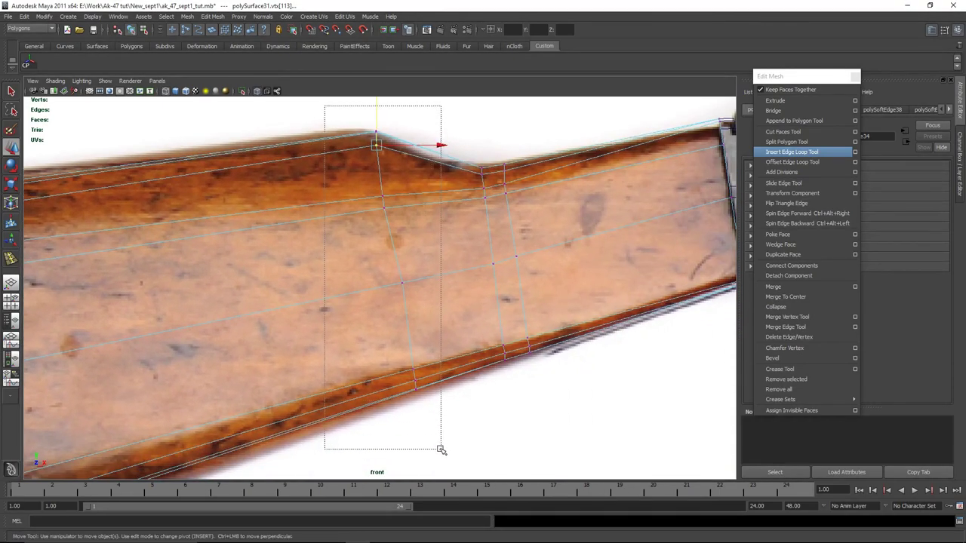
pyautogui.moveTo(441, 450); pyautogui.dragTo(441, 450)
pyautogui.press('r')
pyautogui.moveTo(308, 261); pyautogui.dragTo(419, 260)
pyautogui.press('e')
pyautogui.moveTo(474, 314); pyautogui.dragTo(479, 298)
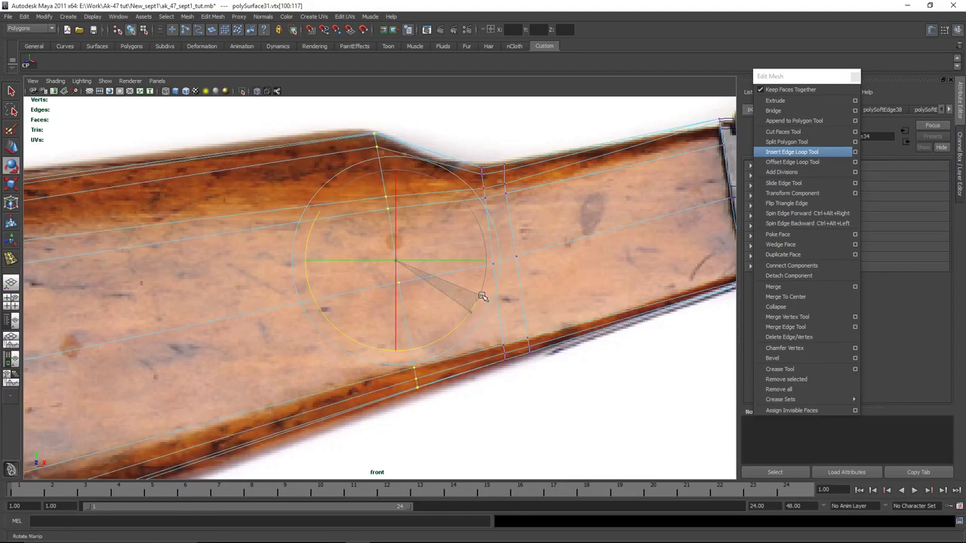
# Step: Examine the stock's side, bend and underside in perspective and return to the front-view reference
pyautogui.click(546, 161)
pyautogui.press('space')
pyautogui.press('space')
pyautogui.click(410, 273)
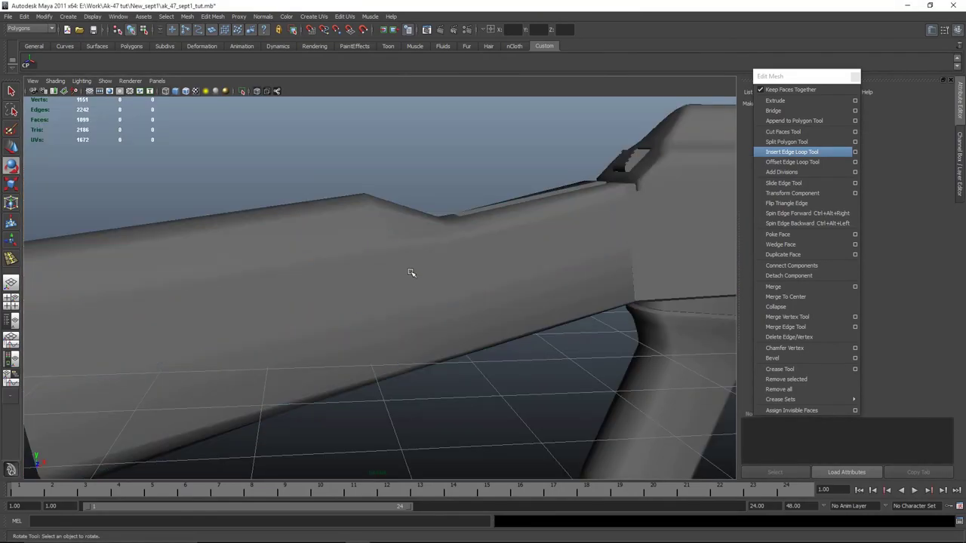
pyautogui.keyDown('alt'); pyautogui.moveTo(412, 274); pyautogui.dragTo(610, 302); pyautogui.keyUp('alt')
pyautogui.keyDown('alt'); pyautogui.moveTo(609, 301); pyautogui.dragTo(562, 303, button='right'); pyautogui.keyUp('alt')
pyautogui.keyDown('alt'); pyautogui.moveTo(562, 303); pyautogui.dragTo(475, 314); pyautogui.keyUp('alt')
pyautogui.click(457, 316)
pyautogui.press('space')
pyautogui.press('space')
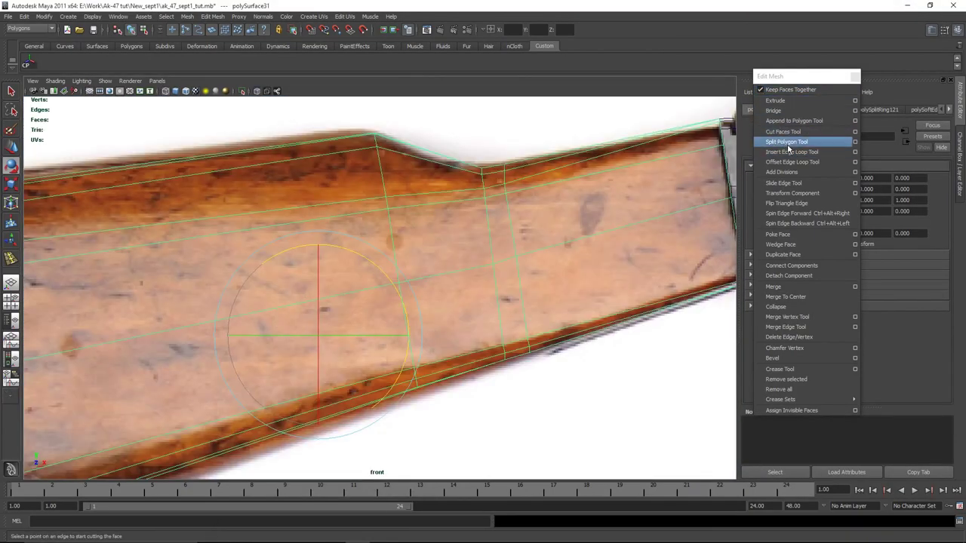
# Step: Insert an edge loop midway along the bend's slope and lower its upper vertices to the reference outline
pyautogui.click(790, 153)
pyautogui.press('w')
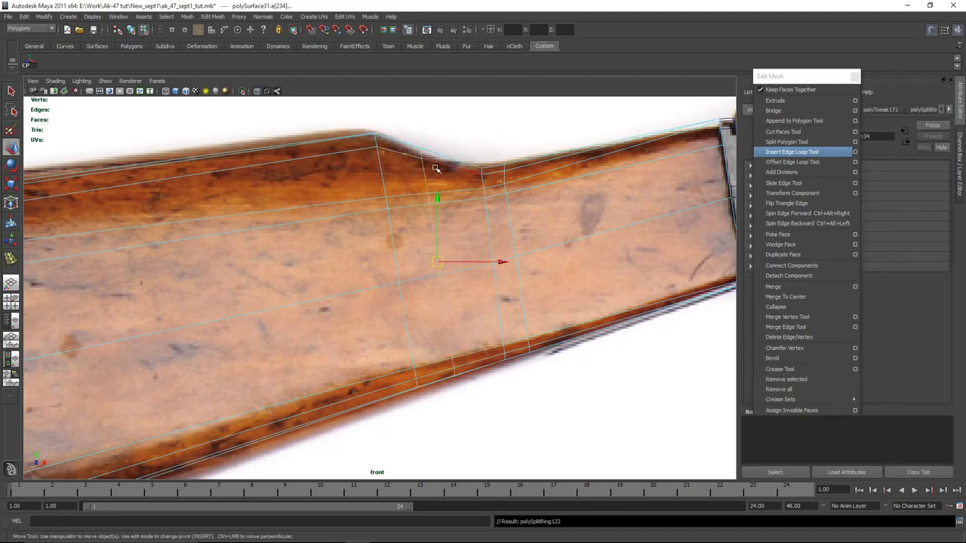
pyautogui.moveTo(443, 178); pyautogui.dragTo(418, 126, button='right')
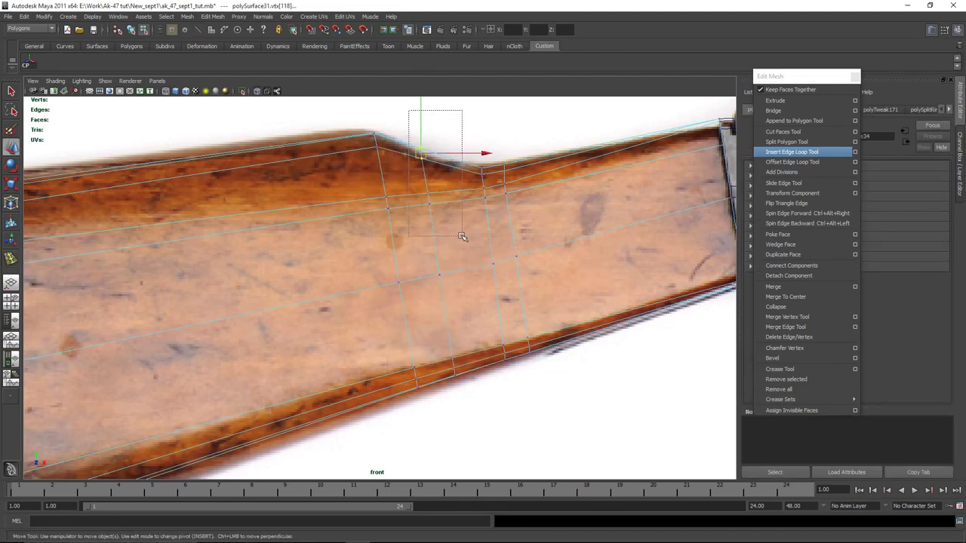
pyautogui.moveTo(426, 114); pyautogui.dragTo(432, 123)
pyautogui.scroll(2, 448, 131)
pyautogui.keyDown('alt'); pyautogui.moveTo(448, 132); pyautogui.dragTo(415, 206, button='middle'); pyautogui.keyUp('alt')
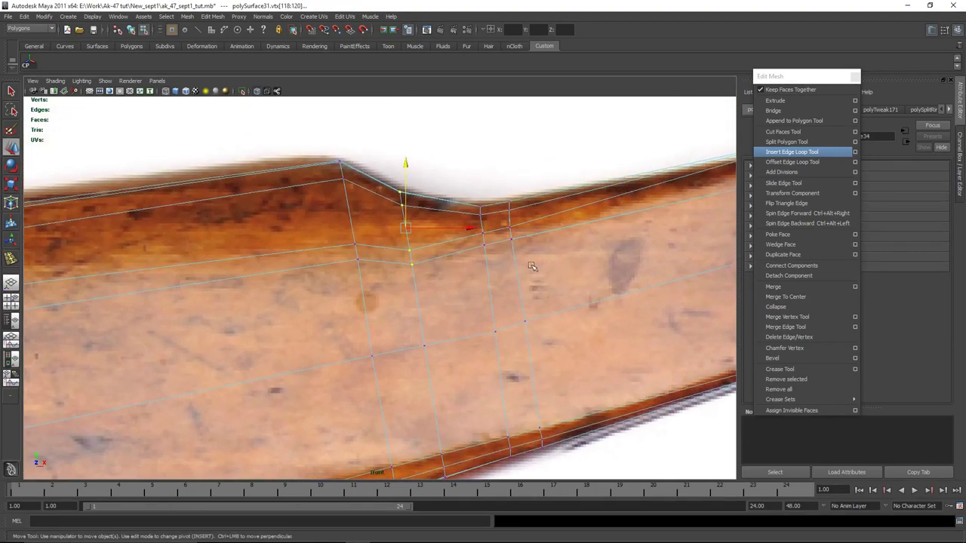
# Step: Insert another edge loop near the foot of the slope and lower its upper vertices onto the reference curve
pyautogui.click(823, 152)
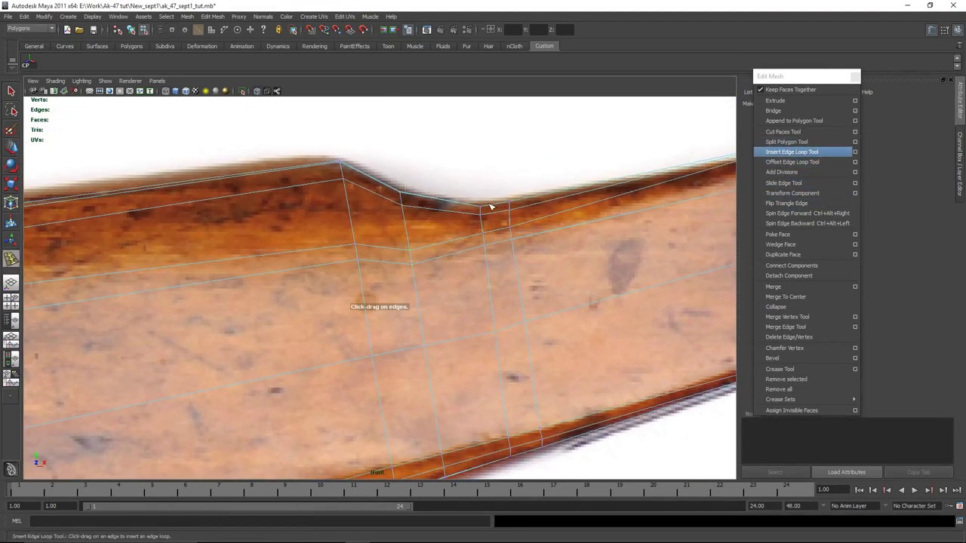
pyautogui.click(445, 215)
pyautogui.press('w')
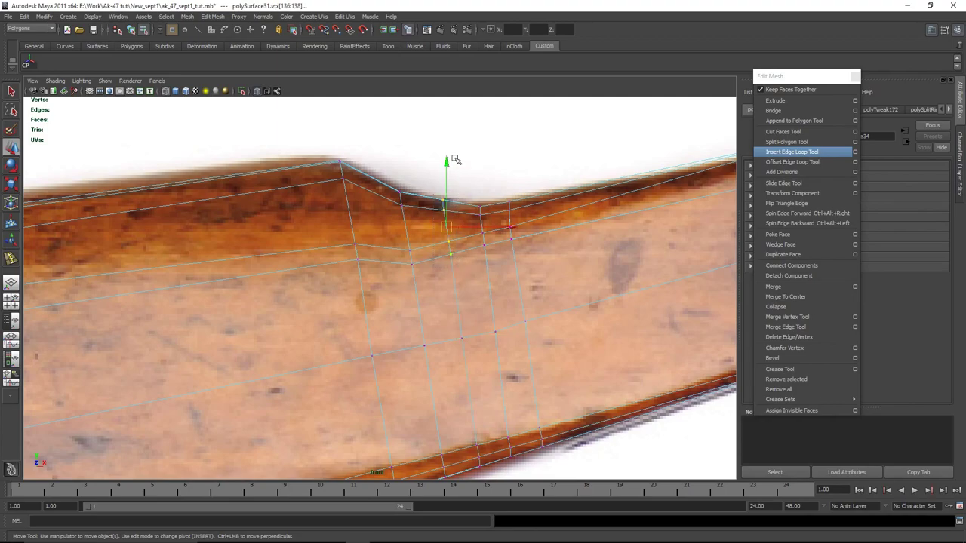
pyautogui.moveTo(454, 158); pyautogui.dragTo(448, 165)
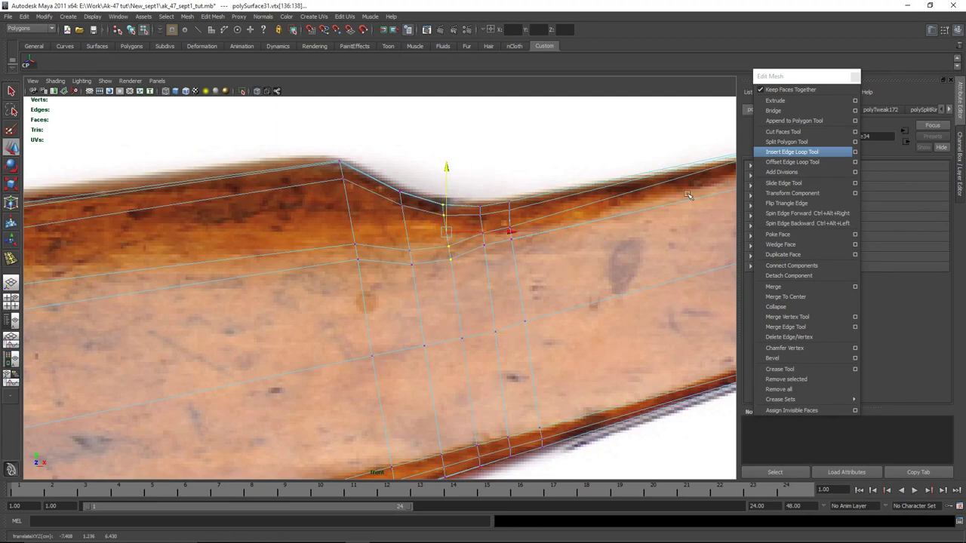
# Step: Insert an edge loop just below the crest on the slope and adjust its upper vertices' height to the reference
pyautogui.click(812, 152)
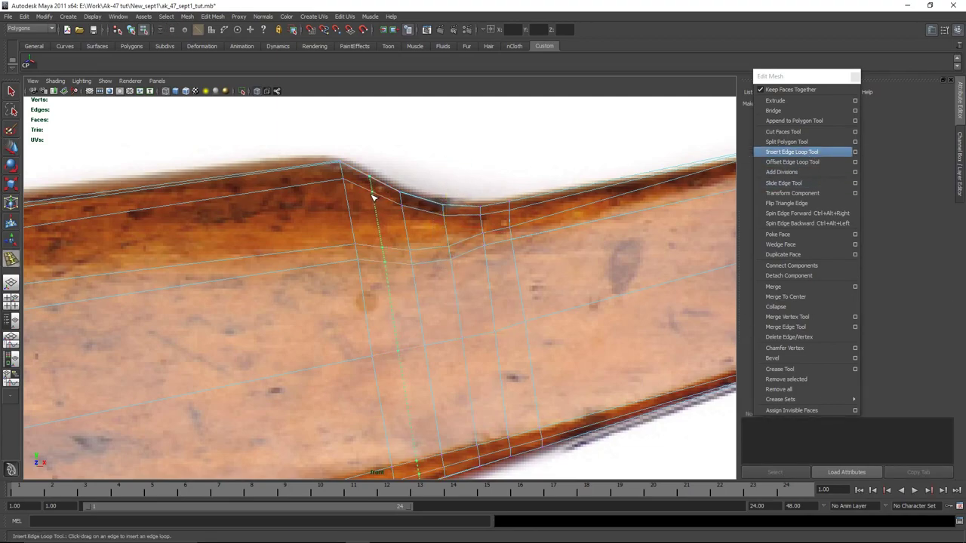
pyautogui.click(371, 196)
pyautogui.press('w')
pyautogui.moveTo(366, 190); pyautogui.dragTo(325, 185, button='right')
pyautogui.moveTo(370, 159); pyautogui.dragTo(382, 208)
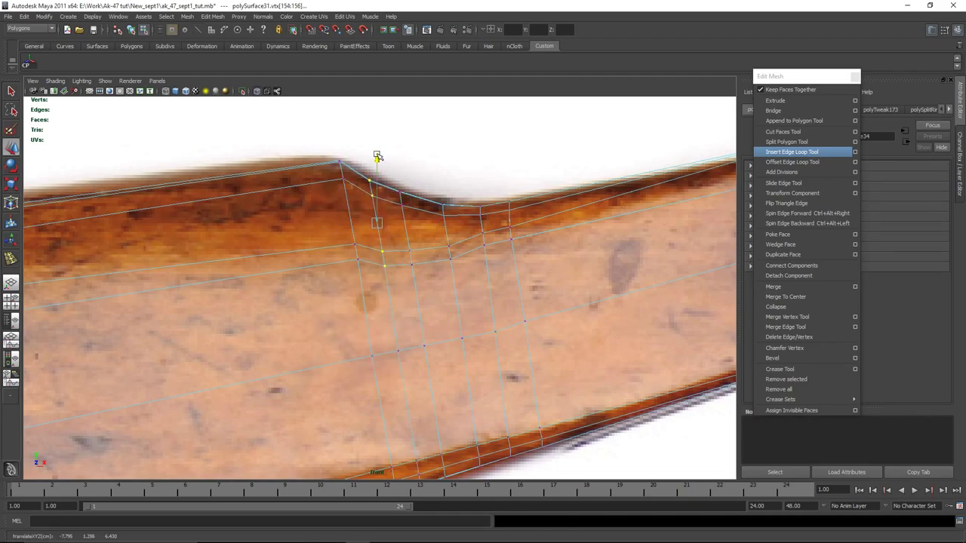
# Step: Insert an edge loop just behind the crest and lower the crest's top vertices slightly to round it off
pyautogui.click(791, 153)
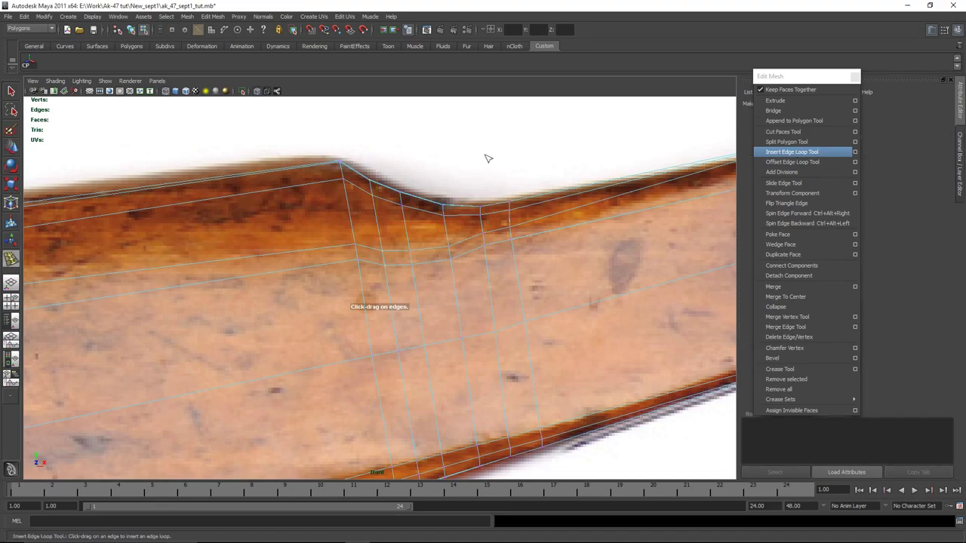
pyautogui.click(311, 188)
pyautogui.press('w')
pyautogui.moveTo(350, 178); pyautogui.dragTo(313, 179, button='right')
pyautogui.moveTo(328, 142); pyautogui.dragTo(349, 191)
pyautogui.moveTo(345, 114); pyautogui.dragTo(345, 113)
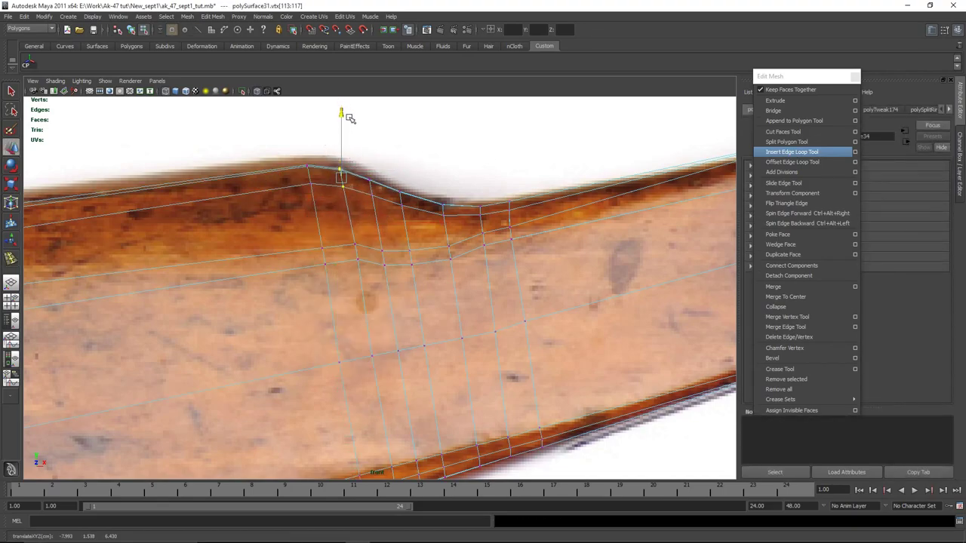
# Step: Select the edge loop just behind the crest, enable soft selection and show the tool settings
pyautogui.scroll(-6, 460, 234)
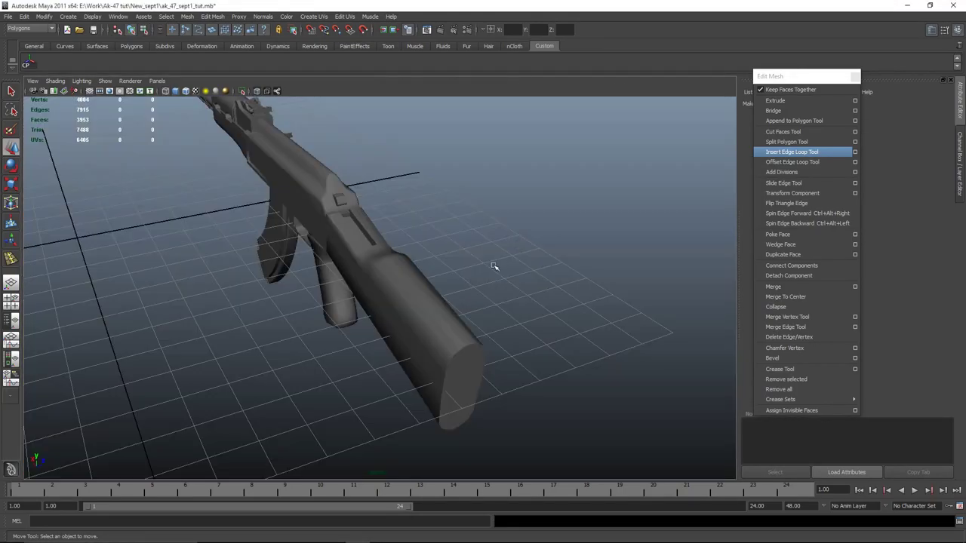
pyautogui.keyDown('alt'); pyautogui.moveTo(494, 266); pyautogui.dragTo(437, 384); pyautogui.keyUp('alt')
pyautogui.click(502, 341)
pyautogui.keyDown('alt'); pyautogui.moveTo(502, 341); pyautogui.dragTo(460, 365); pyautogui.keyUp('alt')
pyautogui.scroll(-4, 460, 352)
pyautogui.scroll(4, 451, 328)
pyautogui.moveTo(358, 312); pyautogui.dragTo(356, 289, button='right')
pyautogui.keyDown('alt'); pyautogui.moveTo(370, 320); pyautogui.dragTo(396, 295); pyautogui.keyUp('alt')
pyautogui.doubleClick(382, 270)
pyautogui.keyDown('alt'); pyautogui.moveTo(538, 295); pyautogui.dragTo(588, 261); pyautogui.keyUp('alt')
pyautogui.press('b')
pyautogui.click(942, 32)
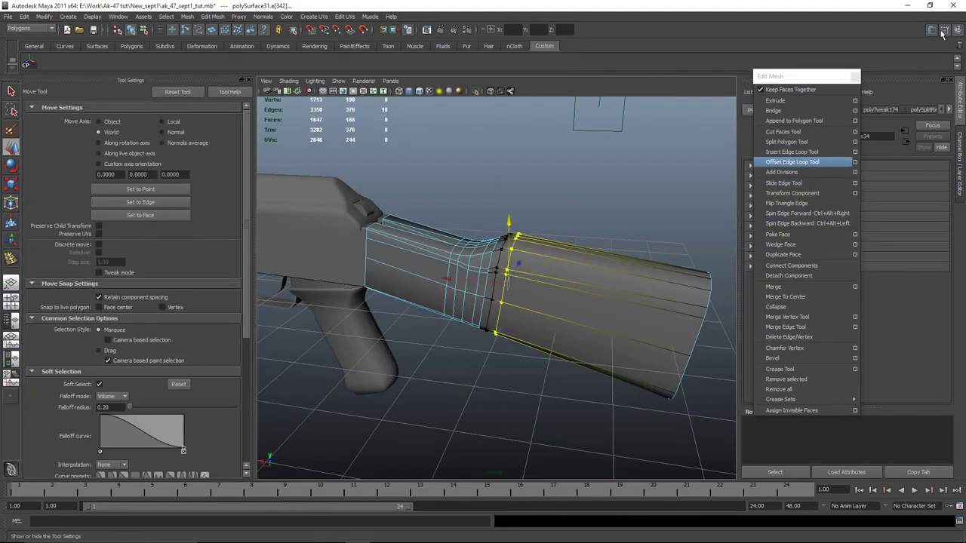
# Step: Set the soft selection falloff radius to 1.05
pyautogui.moveTo(129, 408); pyautogui.dragTo(132, 409)
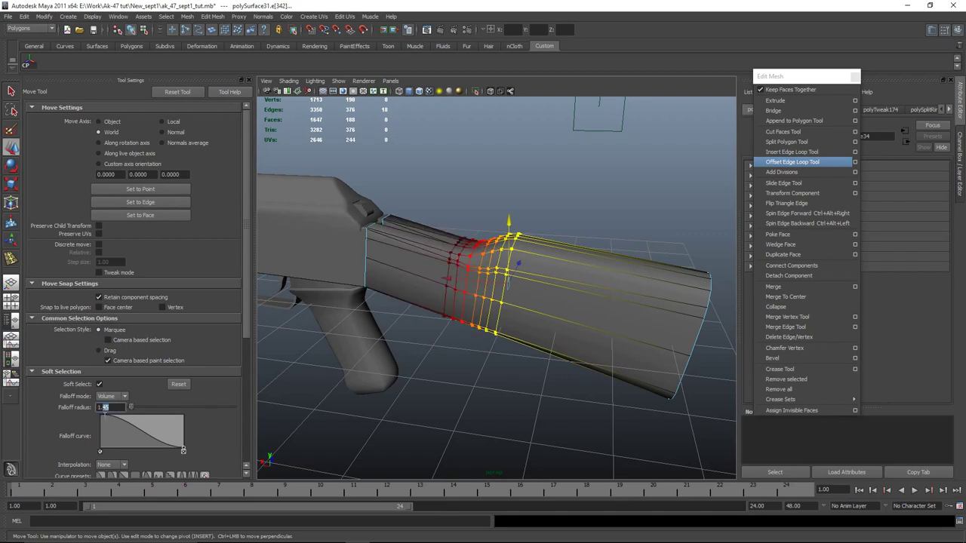
pyautogui.write('05')
pyautogui.press('Return')
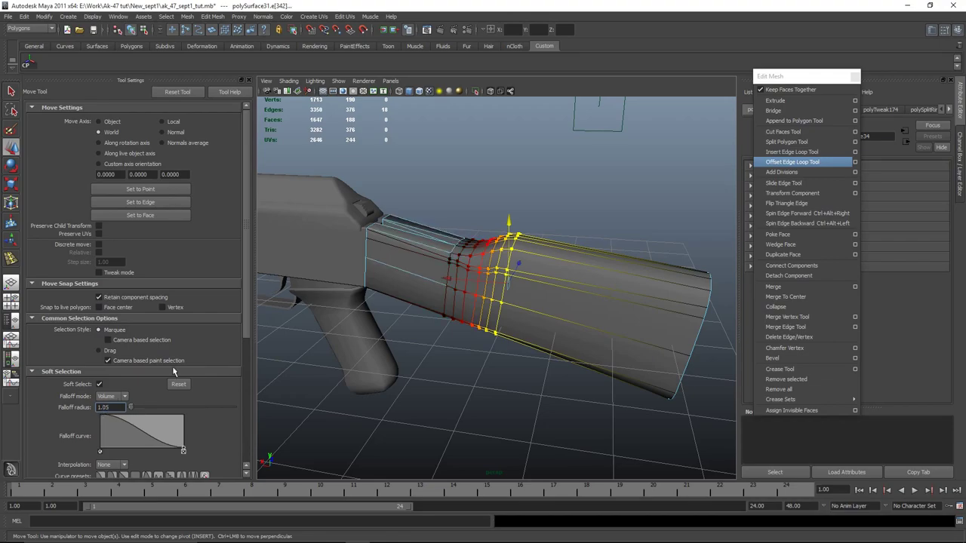
# Step: Try to narrow the soft-selected loop behind the crest across the stock's width
pyautogui.keyDown('alt'); pyautogui.moveTo(544, 124); pyautogui.dragTo(469, 211); pyautogui.keyUp('alt')
pyautogui.press('r')
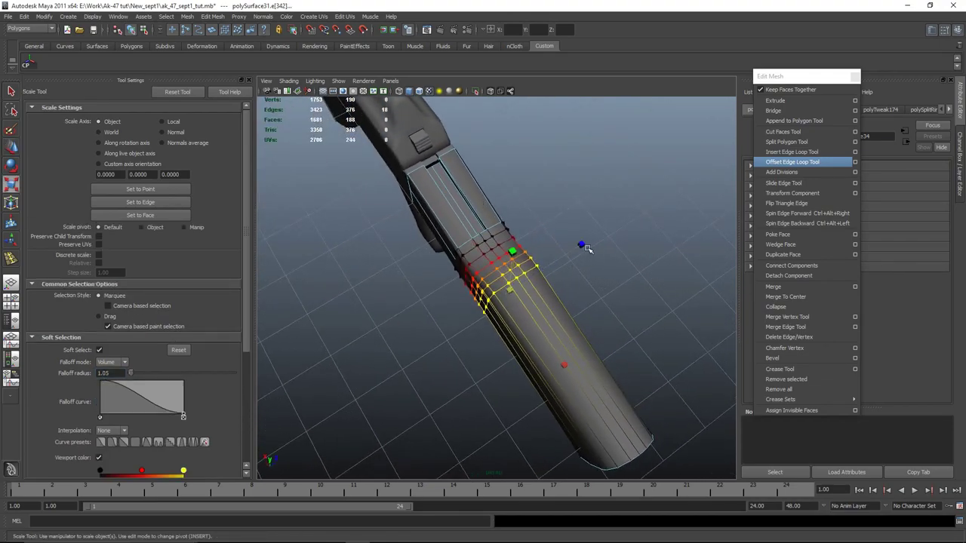
pyautogui.moveTo(581, 244); pyautogui.dragTo(572, 252)
pyautogui.hotkey('ctrl', 'z')
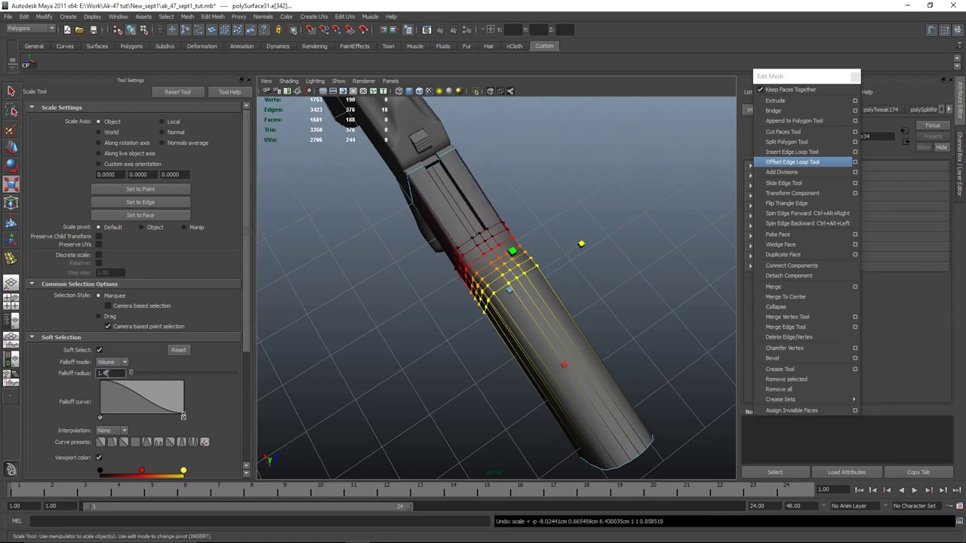
# Step: Set the soft selection falloff radius to 1.30 and widen the loop behind the crest across the stock
pyautogui.keyDown('alt'); pyautogui.moveTo(381, 333); pyautogui.dragTo(368, 350, button='middle'); pyautogui.keyUp('alt')
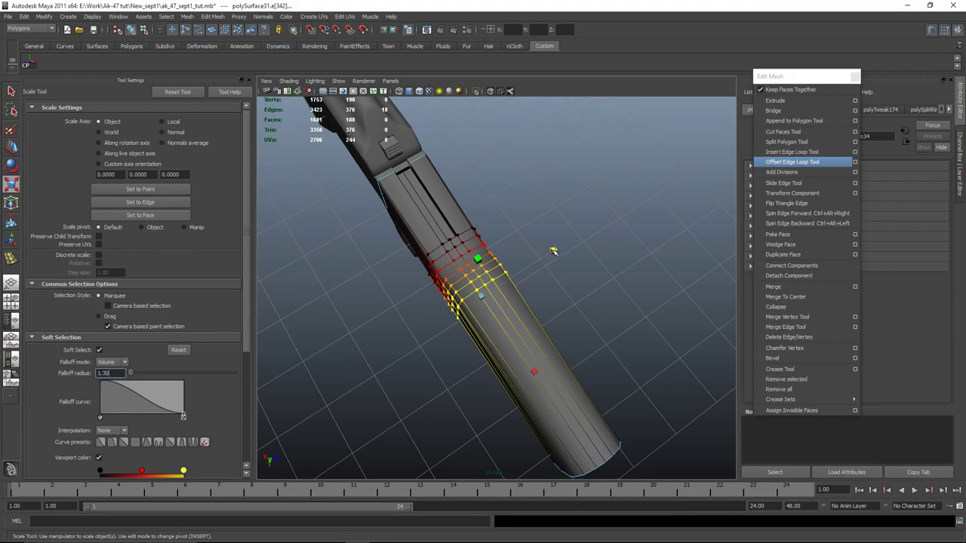
pyautogui.keyDown('alt'); pyautogui.moveTo(545, 259); pyautogui.dragTo(571, 277); pyautogui.keyUp('alt')
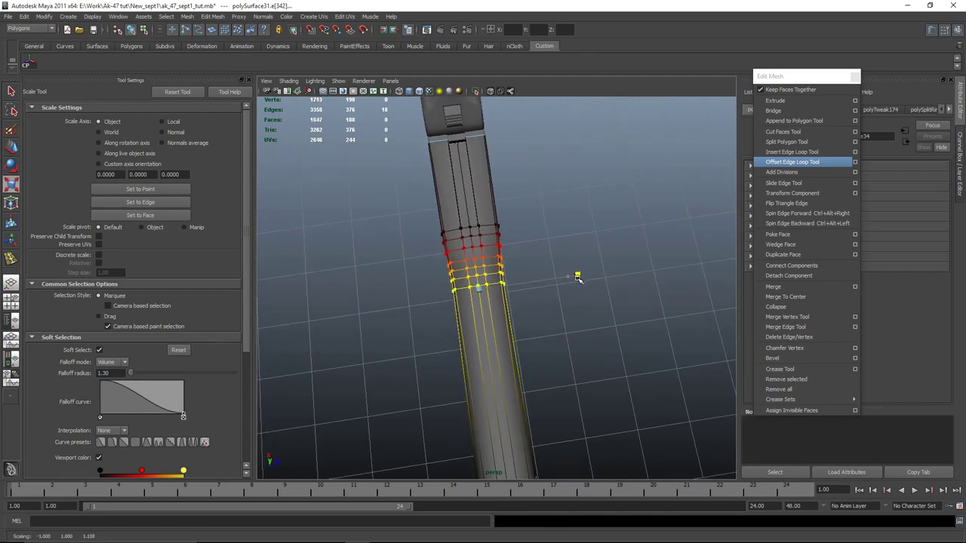
# Step: Select the edge loop at the receiver side of the bend and scale it slightly narrower across the stock's width
pyautogui.moveTo(480, 231); pyautogui.dragTo(479, 207, button='right')
pyautogui.doubleClick(490, 235)
pyautogui.moveTo(379, 247); pyautogui.dragTo(383, 247)
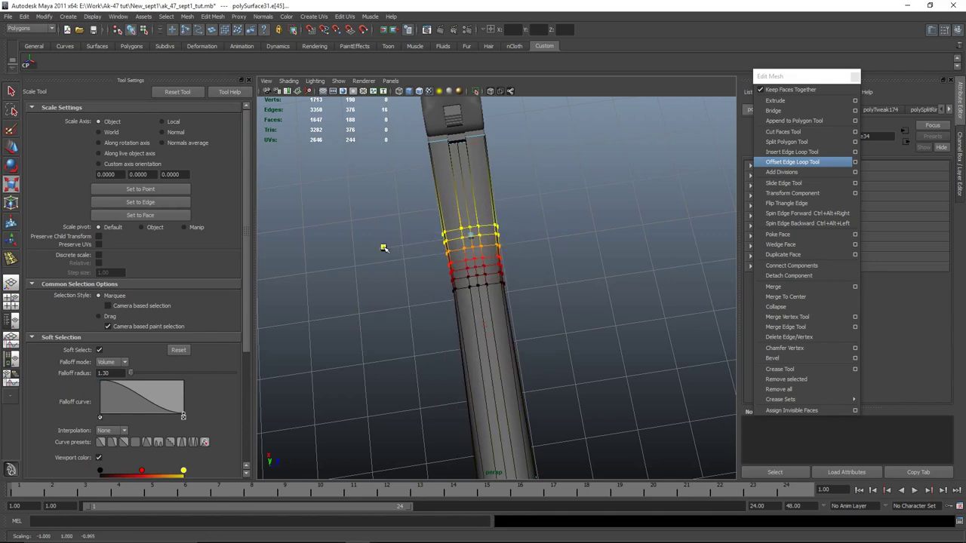
# Step: Reselect the whole edge loop behind the crest and fine-tune its width with soft selection
pyautogui.doubleClick(497, 283)
pyautogui.click(560, 288)
pyautogui.click(495, 283)
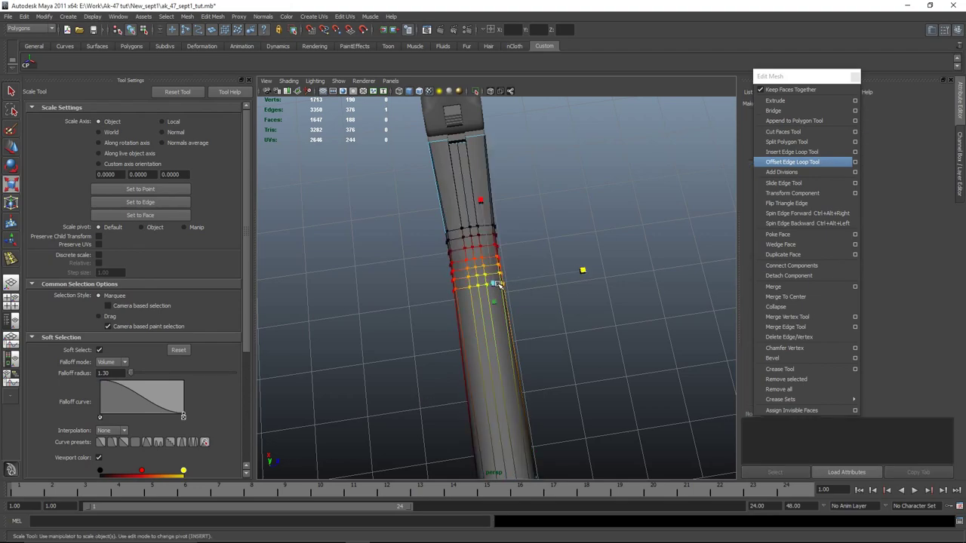
pyautogui.doubleClick(497, 284)
pyautogui.moveTo(567, 278); pyautogui.dragTo(562, 278)
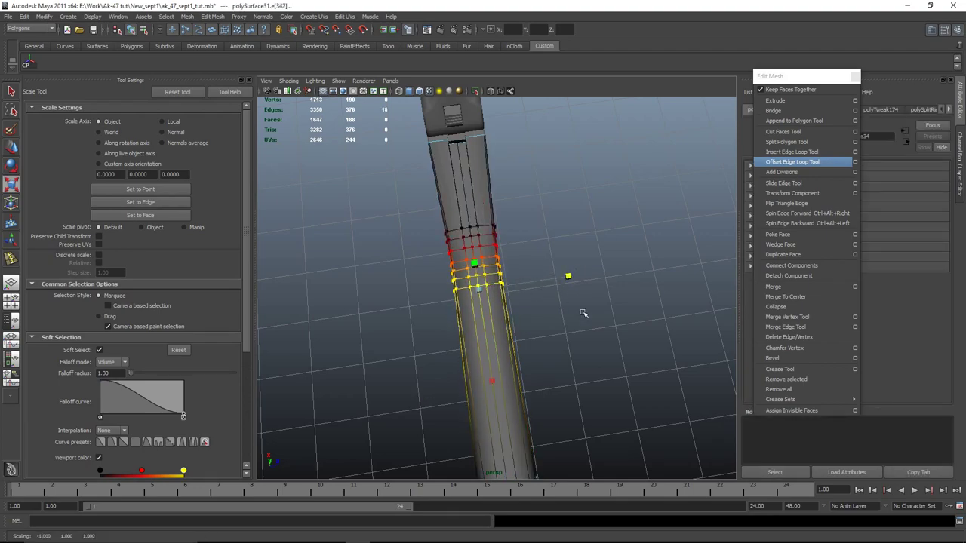
# Step: Insert an edge loop around the stock roughly midway between the crest and the butt end
pyautogui.keyDown('alt'); pyautogui.moveTo(583, 313); pyautogui.dragTo(546, 287, button='middle'); pyautogui.keyUp('alt')
pyautogui.scroll(-4, 593, 227)
pyautogui.click(585, 296)
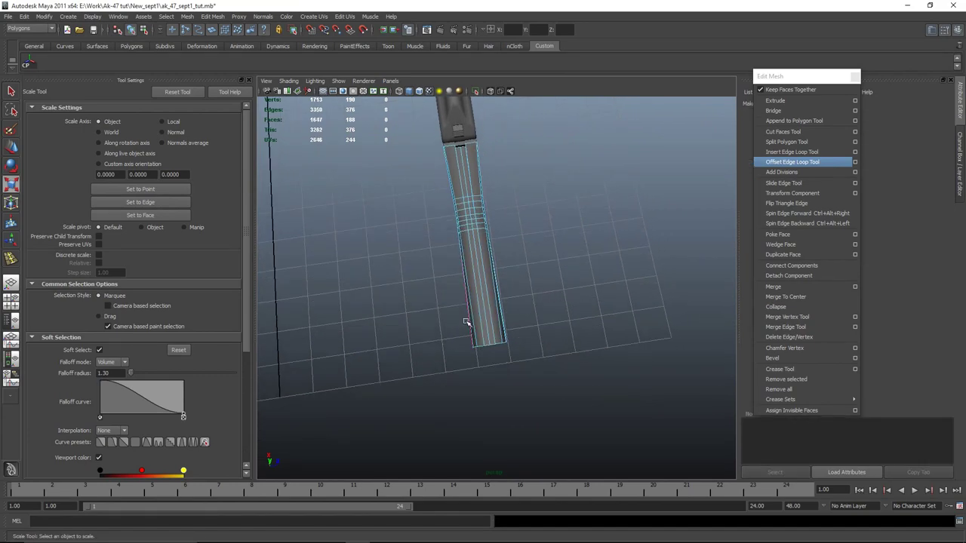
pyautogui.moveTo(489, 342); pyautogui.dragTo(485, 297, button='right')
pyautogui.click(800, 153)
pyautogui.moveTo(495, 304); pyautogui.dragTo(496, 294)
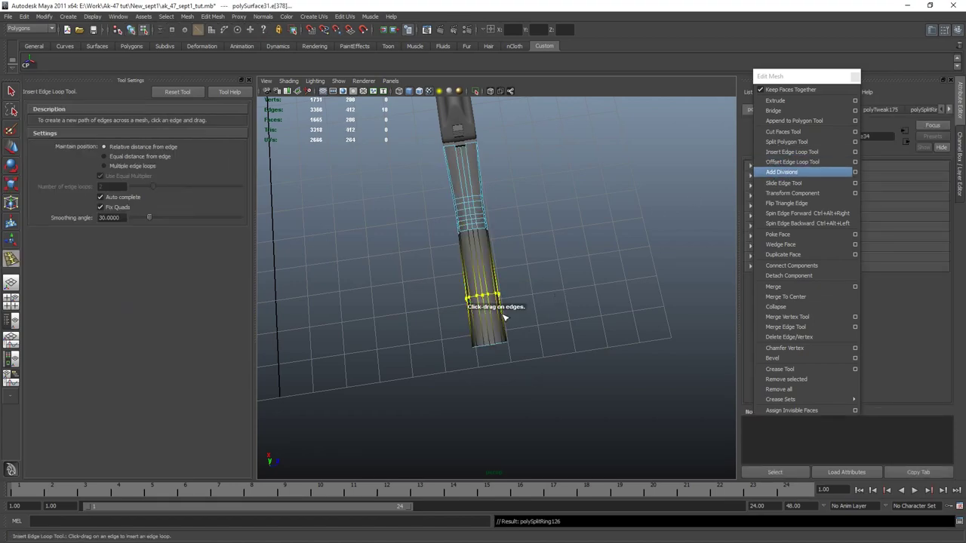
# Step: Select all butt-end vertices with soft selection off and scale them slightly narrower across the stock's width
pyautogui.moveTo(488, 333); pyautogui.dragTo(488, 313, button='right')
pyautogui.press('w')
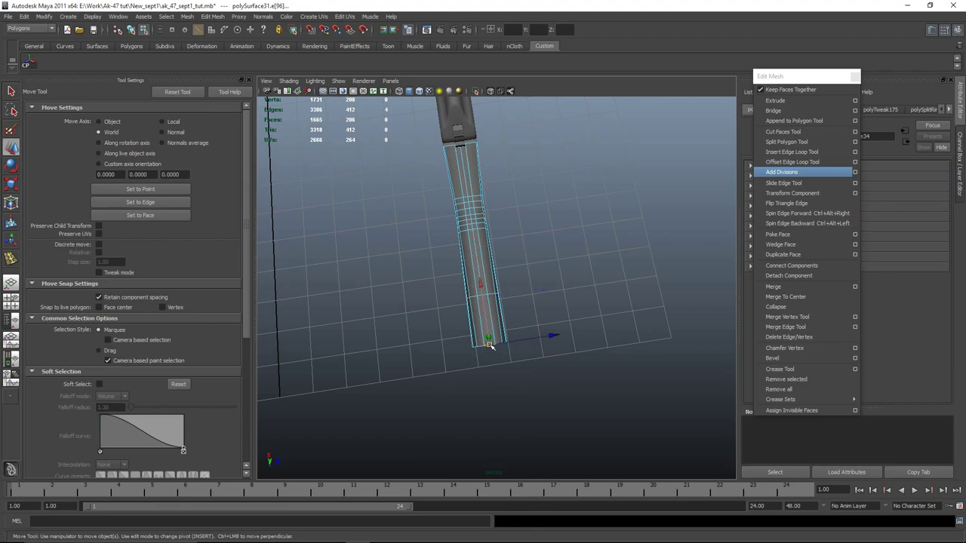
pyautogui.keyDown('alt'); pyautogui.moveTo(578, 356); pyautogui.dragTo(638, 404); pyautogui.keyUp('alt')
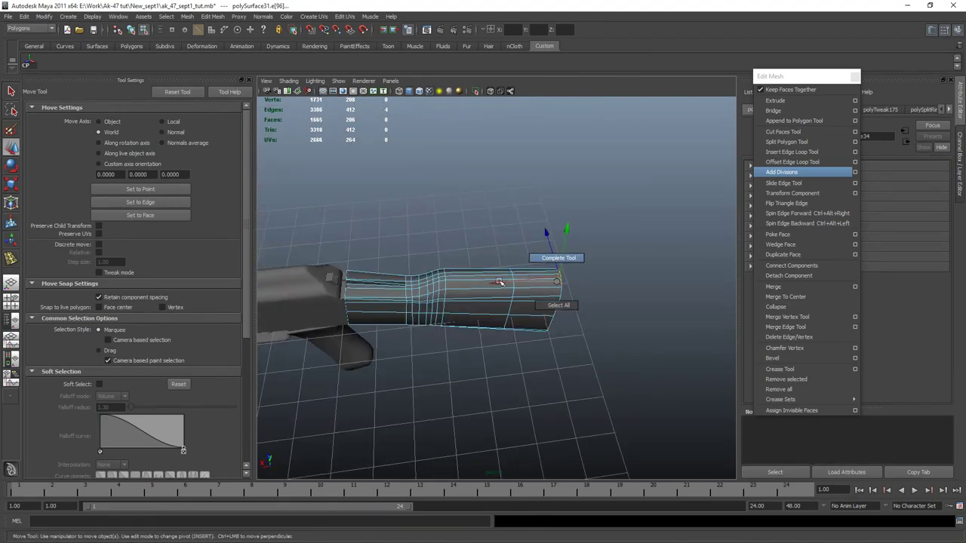
pyautogui.moveTo(442, 293); pyautogui.dragTo(407, 292, button='right')
pyautogui.keyDown('alt'); pyautogui.moveTo(445, 320); pyautogui.dragTo(568, 274); pyautogui.keyUp('alt')
pyautogui.moveTo(528, 407); pyautogui.dragTo(528, 347)
pyautogui.keyDown('alt'); pyautogui.moveTo(613, 327); pyautogui.dragTo(515, 381); pyautogui.keyUp('alt')
pyautogui.press('r')
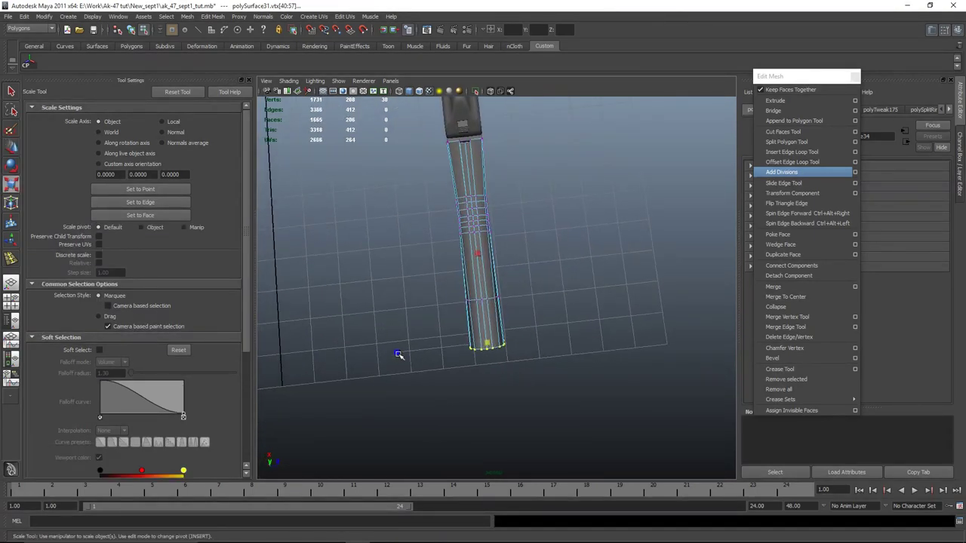
pyautogui.moveTo(412, 359); pyautogui.dragTo(414, 359)
pyautogui.scroll(5, 554, 354)
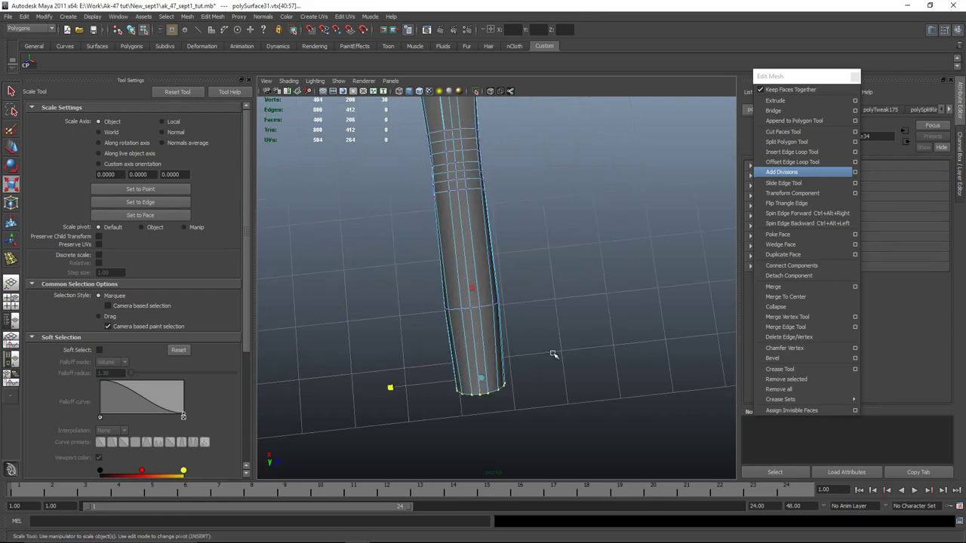
# Step: Insert an edge loop between the rear section's middle loop and the butt end and adjust its width
pyautogui.keyDown('alt'); pyautogui.moveTo(555, 353); pyautogui.dragTo(574, 330); pyautogui.keyUp('alt')
pyautogui.click(799, 153)
pyautogui.moveTo(501, 367); pyautogui.dragTo(500, 371)
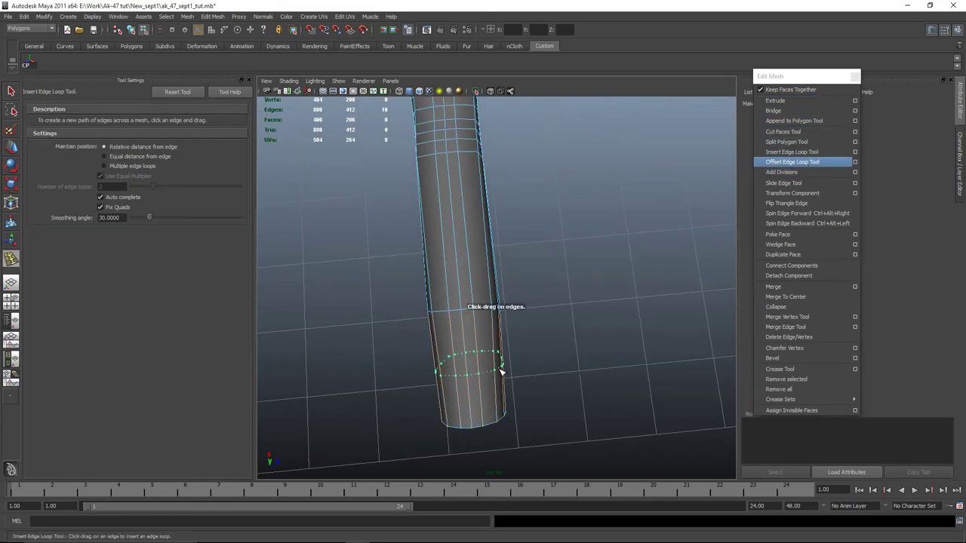
pyautogui.press('r')
pyautogui.hotkey('ctrl', 'z')
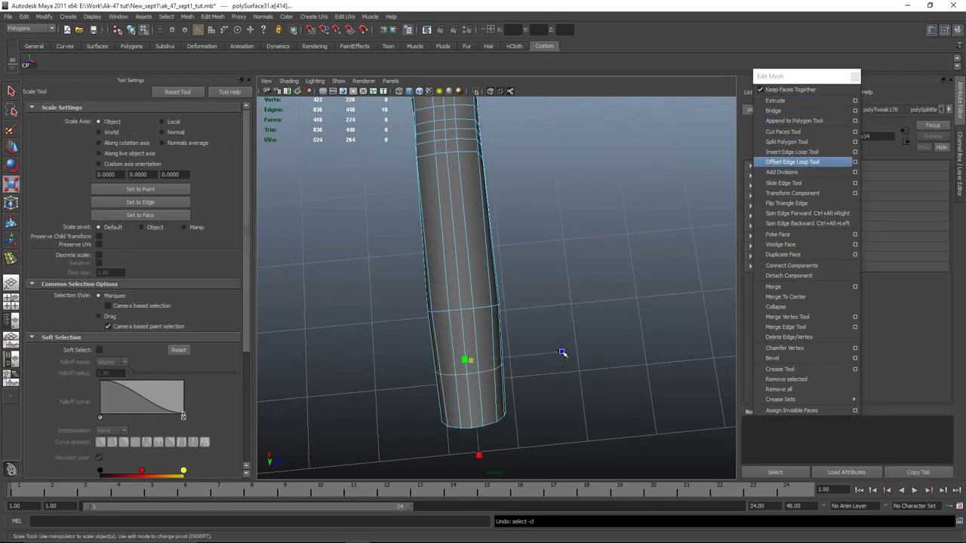
# Step: Insert an edge loop between the bend and the rear section's middle loop, widen it slightly and return to object mode
pyautogui.keyDown('alt'); pyautogui.moveTo(564, 353); pyautogui.dragTo(538, 216); pyautogui.keyUp('alt')
pyautogui.click(820, 163)
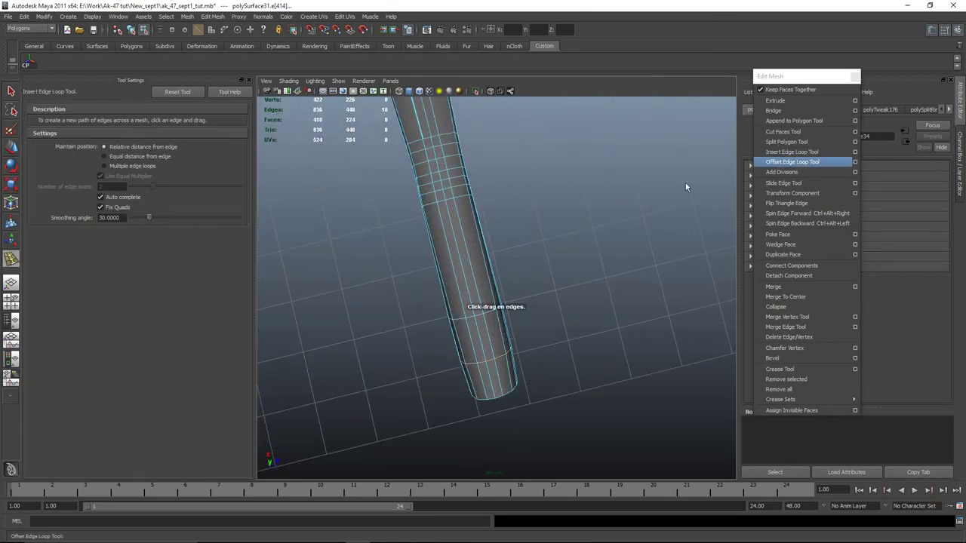
pyautogui.click(480, 253)
pyautogui.press('r')
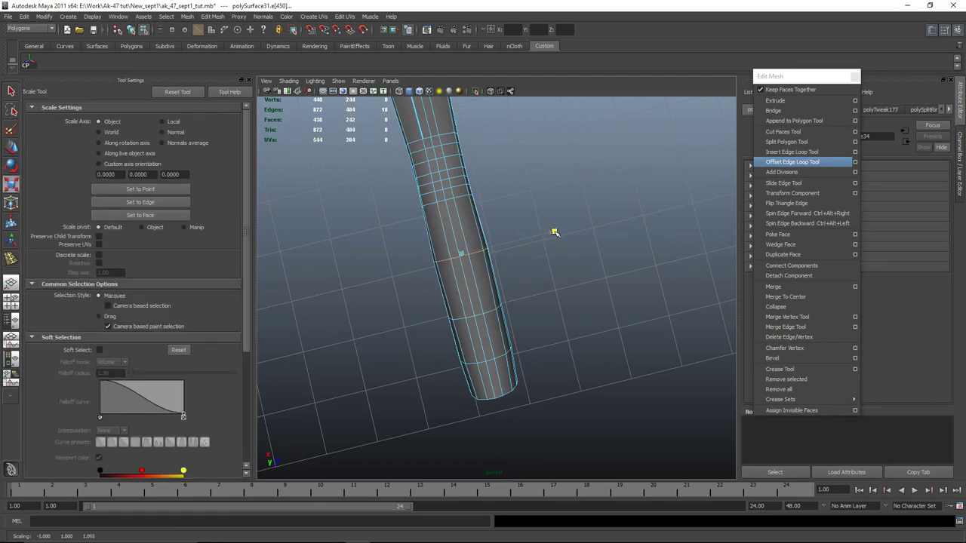
pyautogui.click(568, 249)
pyautogui.keyDown('alt'); pyautogui.moveTo(568, 249); pyautogui.dragTo(543, 265); pyautogui.keyUp('alt')
pyautogui.moveTo(427, 263); pyautogui.dragTo(460, 240, button='right')
pyautogui.scroll(-3, 513, 312)
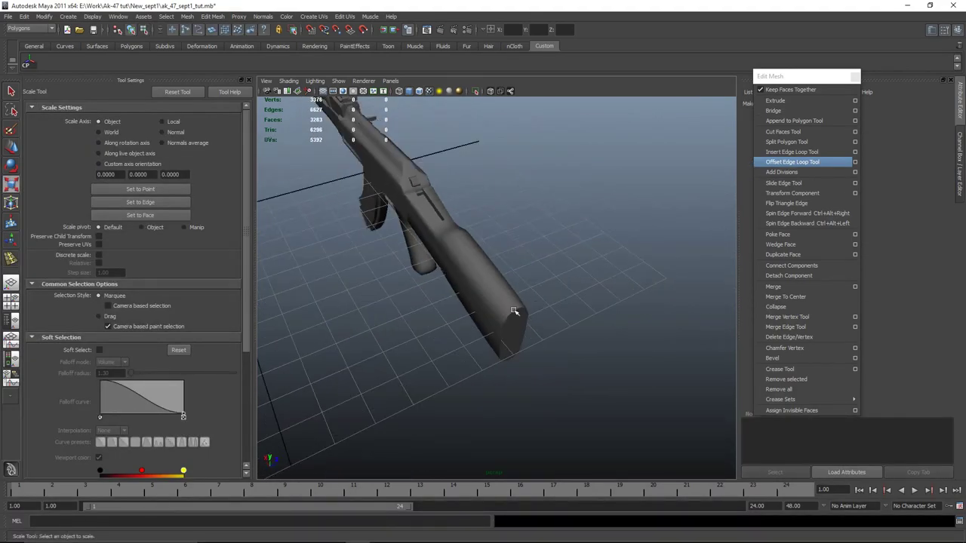
pyautogui.keyDown('alt'); pyautogui.moveTo(513, 312); pyautogui.dragTo(469, 297); pyautogui.keyUp('alt')
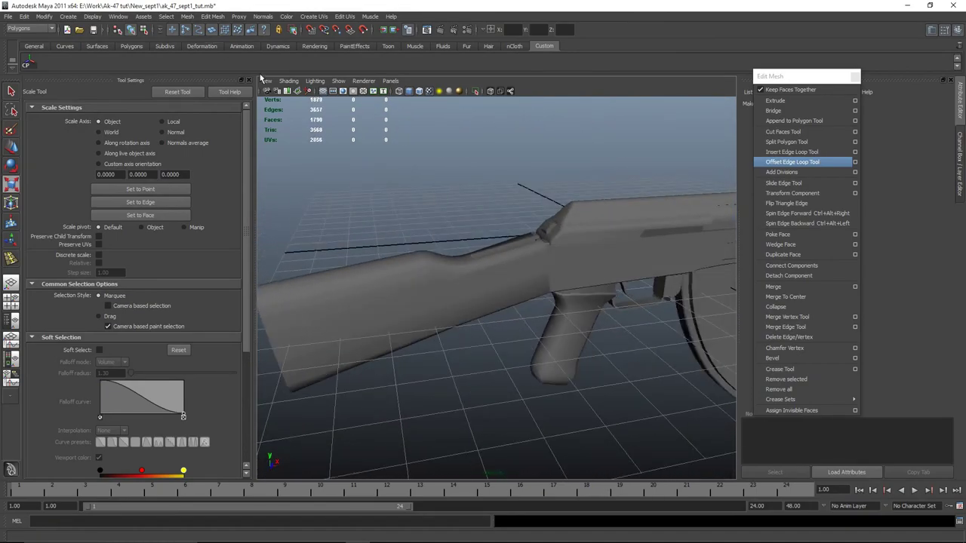
# Step: Close the tool settings and select the wooden stock
pyautogui.click(249, 79)
pyautogui.keyDown('alt'); pyautogui.moveTo(463, 234); pyautogui.dragTo(396, 244); pyautogui.keyUp('alt')
pyautogui.keyDown('alt'); pyautogui.moveTo(317, 265); pyautogui.dragTo(325, 253); pyautogui.keyUp('alt')
pyautogui.click(325, 253)
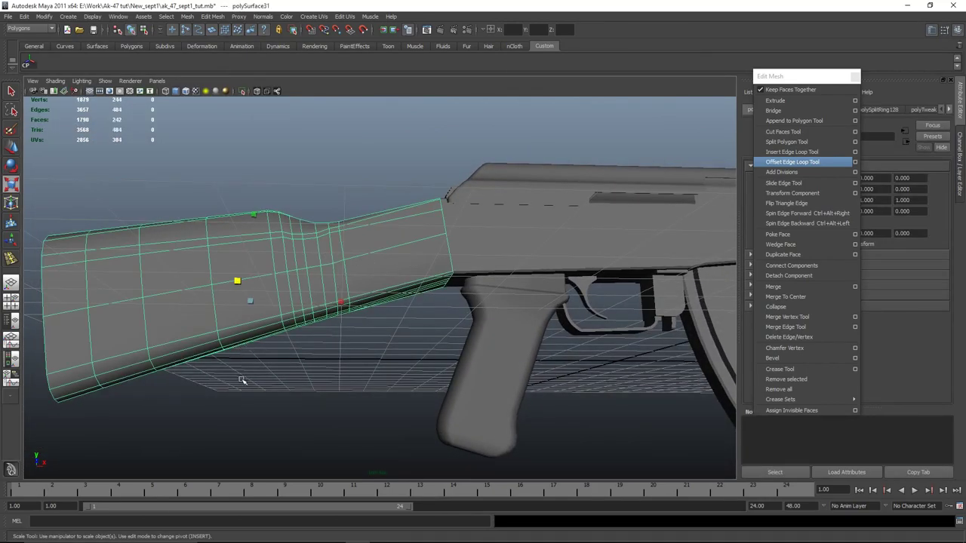
# Step: In the front view, raise the side vertices below the stock's bend to smooth their row, and return to object mode
pyautogui.press('space')
pyautogui.press('space')
pyautogui.scroll(3, 439, 292)
pyautogui.keyDown('alt'); pyautogui.moveTo(439, 292); pyautogui.dragTo(415, 326, button='middle'); pyautogui.keyUp('alt')
pyautogui.scroll(2, 506, 216)
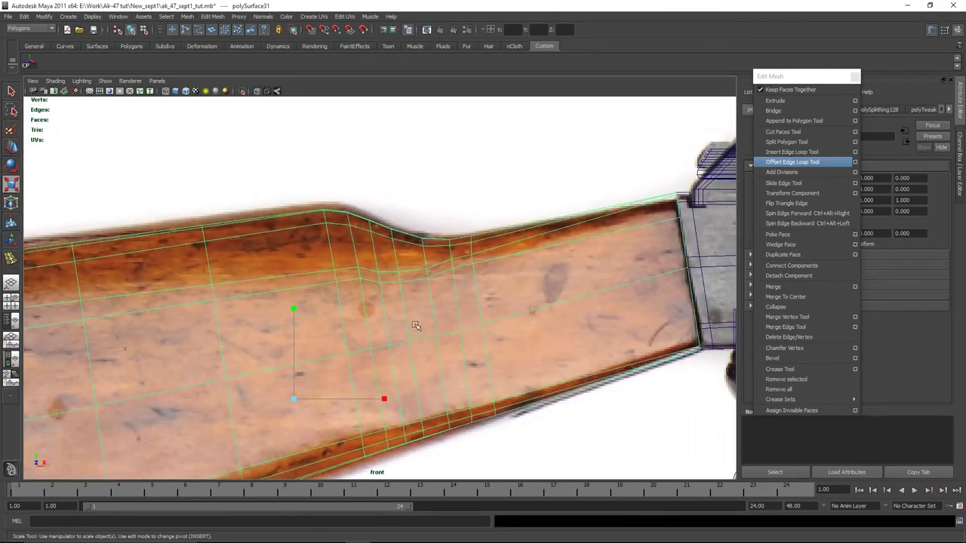
pyautogui.scroll(2, 415, 317)
pyautogui.moveTo(417, 278); pyautogui.dragTo(377, 278, button='right')
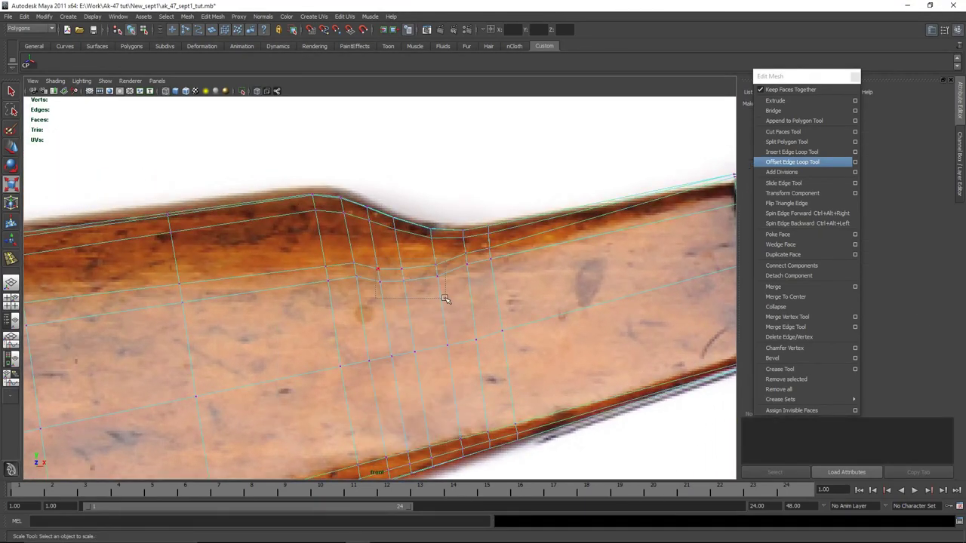
pyautogui.moveTo(445, 299); pyautogui.dragTo(446, 299)
pyautogui.press('w')
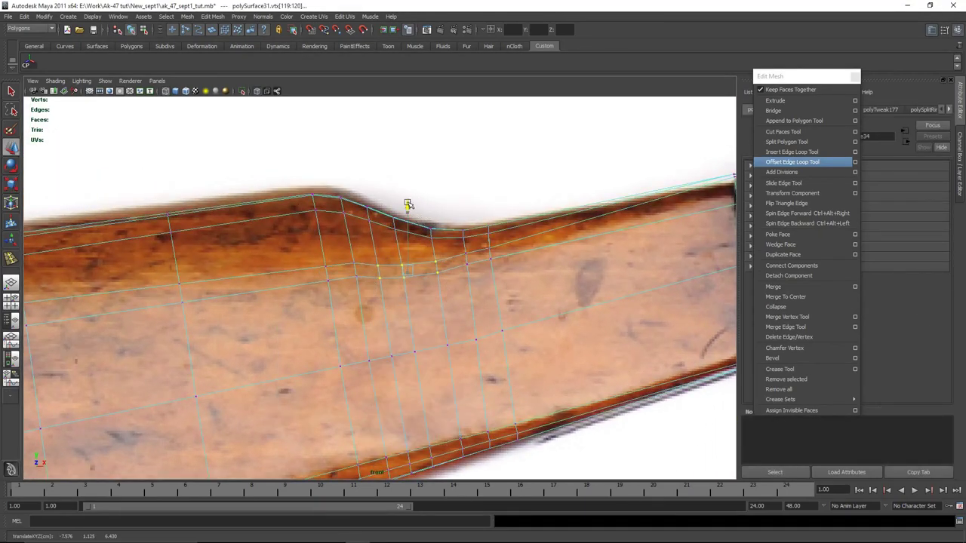
pyautogui.click(581, 253)
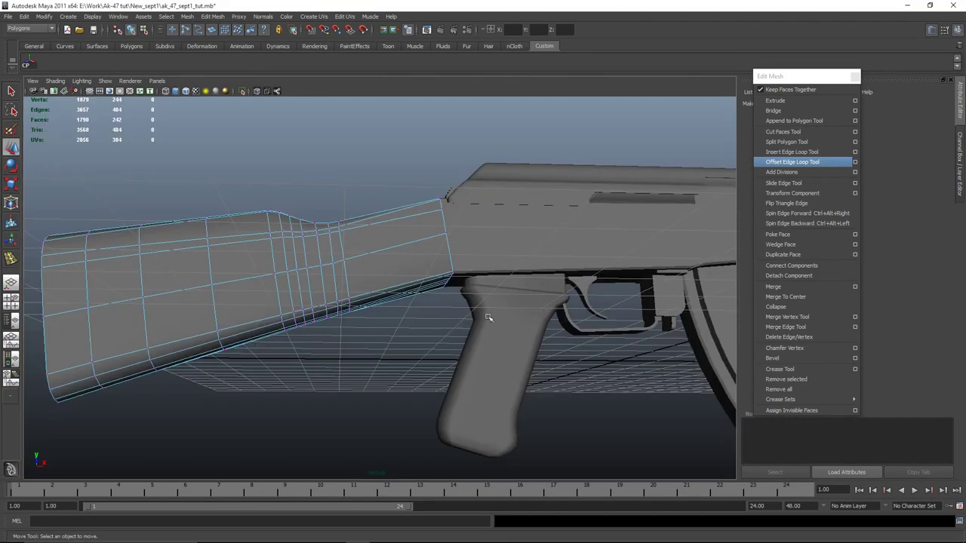
pyautogui.rightClick(344, 272)
pyautogui.keyDown('alt'); pyautogui.moveTo(345, 271); pyautogui.dragTo(367, 344); pyautogui.keyUp('alt')
# Step: In the front view, lower the bottom-edge vertices of the two loops nearest the butt to follow the reference outline
pyautogui.press('space')
pyautogui.press('space')
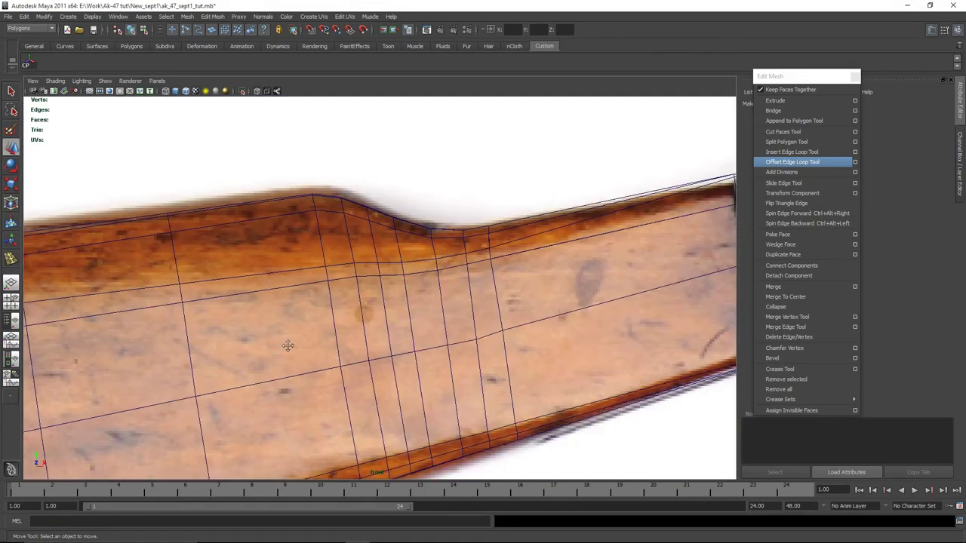
pyautogui.keyDown('alt'); pyautogui.moveTo(287, 347); pyautogui.dragTo(372, 163, button='middle'); pyautogui.keyUp('alt')
pyautogui.keyDown('alt'); pyautogui.moveTo(403, 298); pyautogui.dragTo(513, 231, button='middle'); pyautogui.keyUp('alt')
pyautogui.keyDown('alt'); pyautogui.moveTo(535, 237); pyautogui.dragTo(460, 291, button='right'); pyautogui.keyUp('alt')
pyautogui.keyDown('alt'); pyautogui.moveTo(274, 305); pyautogui.dragTo(381, 267, button='middle'); pyautogui.keyUp('alt')
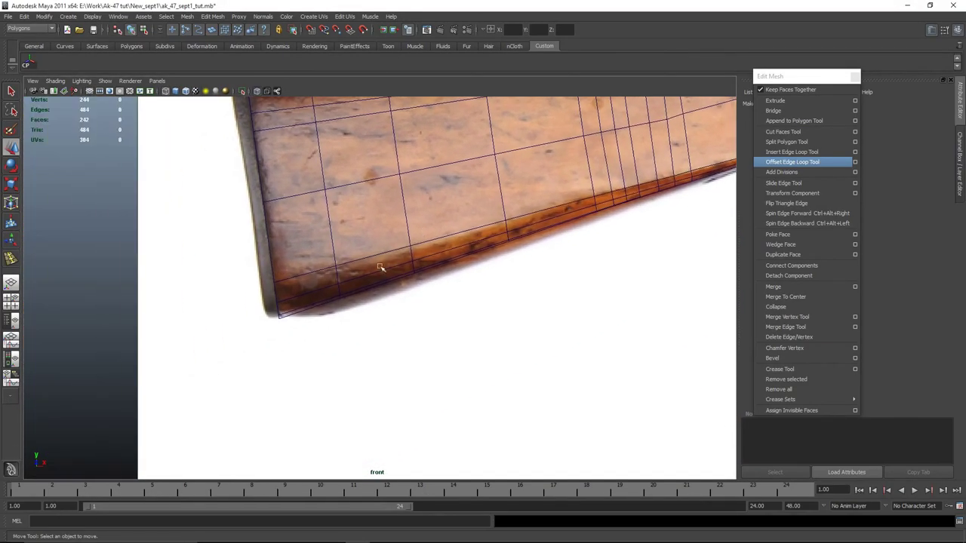
pyautogui.moveTo(331, 272); pyautogui.dragTo(291, 265, button='right')
pyautogui.moveTo(298, 262); pyautogui.dragTo(365, 350)
pyautogui.moveTo(341, 220); pyautogui.dragTo(443, 288)
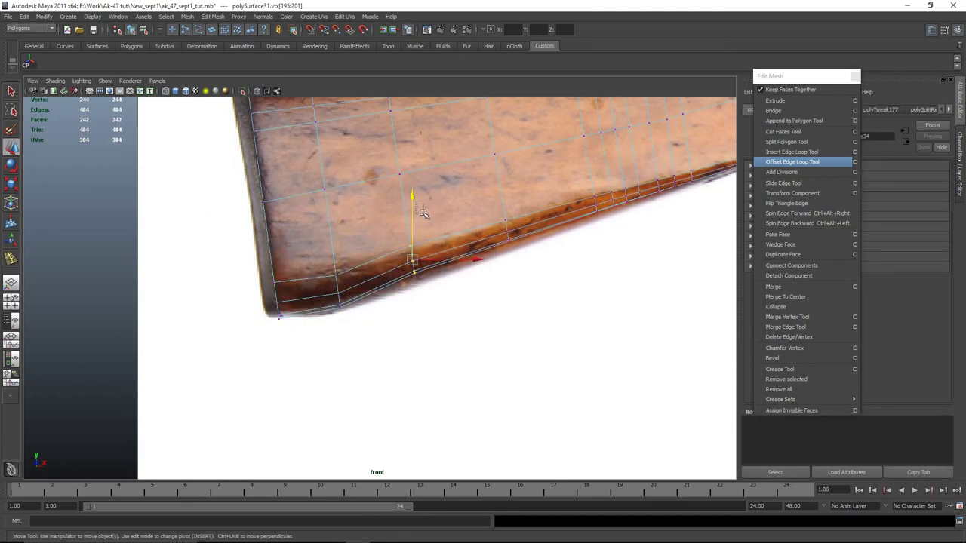
pyautogui.hotkey('ctrl', 'z')
pyautogui.moveTo(413, 201); pyautogui.dragTo(413, 203)
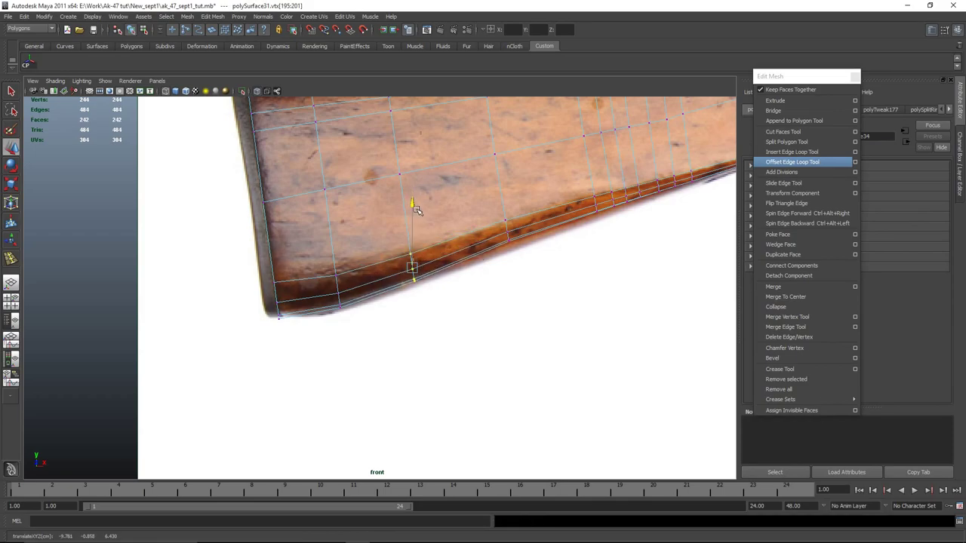
# Step: Lower the bottom-edge vertices of the next loop forward to match the reference, and return to object mode in perspective
pyautogui.keyDown('alt'); pyautogui.moveTo(561, 237); pyautogui.dragTo(441, 325, button='middle'); pyautogui.keyUp('alt')
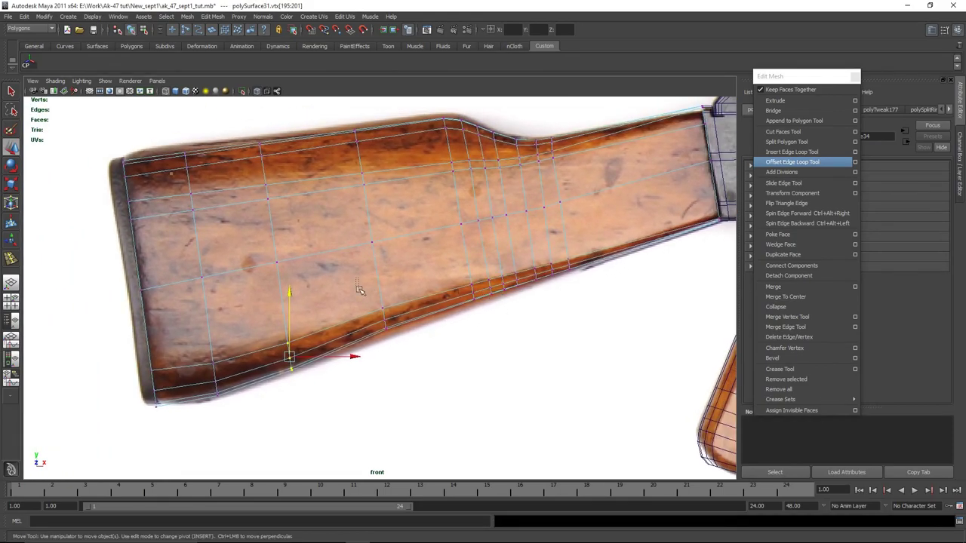
pyautogui.keyDown('alt'); pyautogui.moveTo(616, 289); pyautogui.dragTo(511, 323, button='middle'); pyautogui.keyUp('alt')
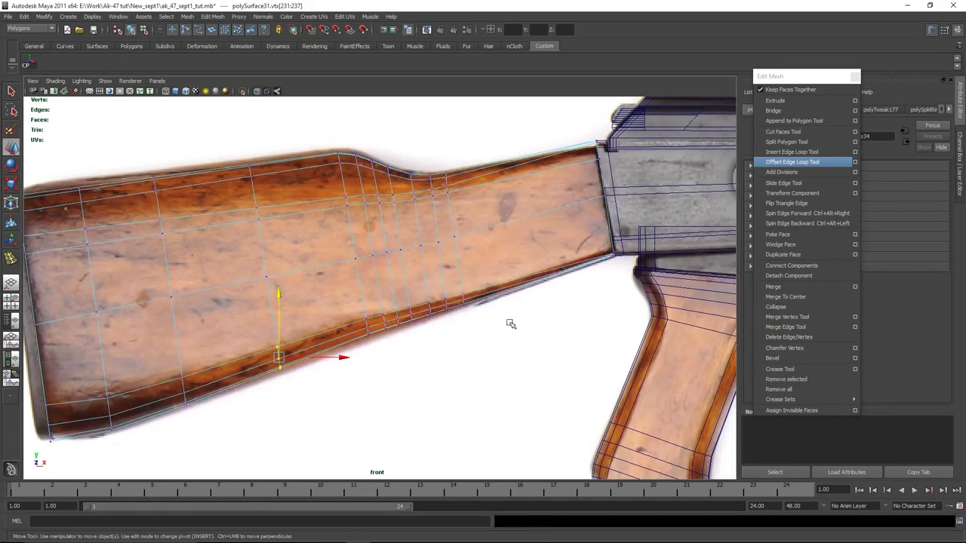
pyautogui.keyDown('alt'); pyautogui.moveTo(574, 310); pyautogui.dragTo(578, 328, button='middle'); pyautogui.keyUp('alt')
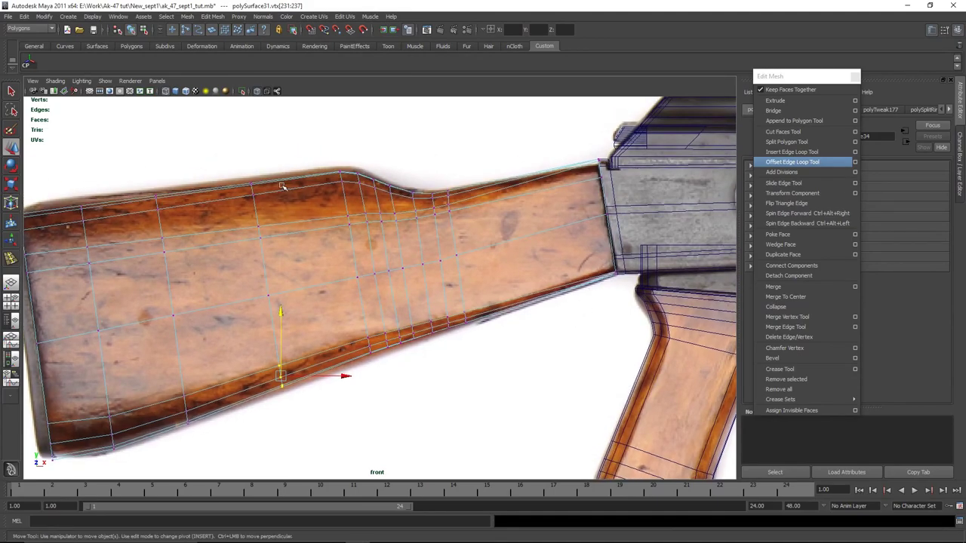
pyautogui.keyDown('alt'); pyautogui.moveTo(295, 238); pyautogui.dragTo(475, 213, button='middle'); pyautogui.keyUp('alt')
pyautogui.press('space')
pyautogui.press('space')
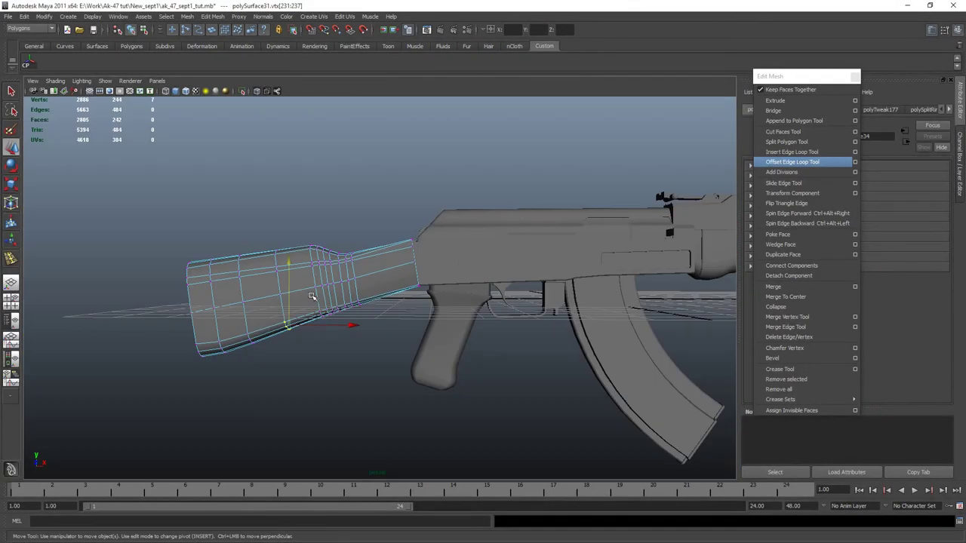
pyautogui.moveTo(364, 283); pyautogui.dragTo(399, 256, button='right')
pyautogui.keyDown('alt'); pyautogui.moveTo(306, 356); pyautogui.dragTo(418, 321); pyautogui.keyUp('alt')
# Step: Select the stock to work on the top slot behind the receiver
pyautogui.click(325, 359)
pyautogui.keyDown('alt'); pyautogui.moveTo(418, 321); pyautogui.dragTo(433, 403, button='middle'); pyautogui.keyUp('alt')
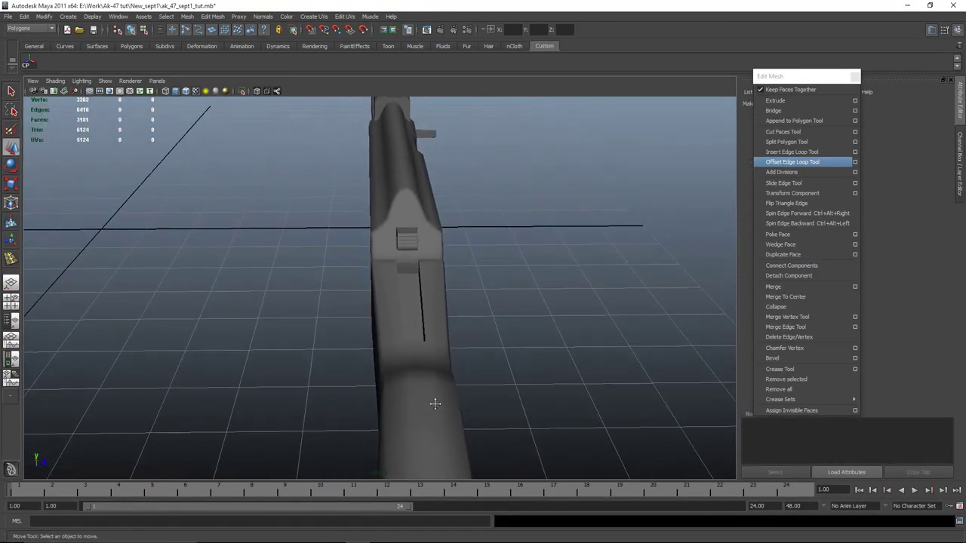
pyautogui.keyDown('alt'); pyautogui.moveTo(433, 403); pyautogui.dragTo(433, 381); pyautogui.keyUp('alt')
pyautogui.click(433, 382)
pyautogui.scroll(5, 475, 377)
pyautogui.keyDown('alt'); pyautogui.moveTo(478, 373); pyautogui.dragTo(446, 303, button='middle'); pyautogui.keyUp('alt')
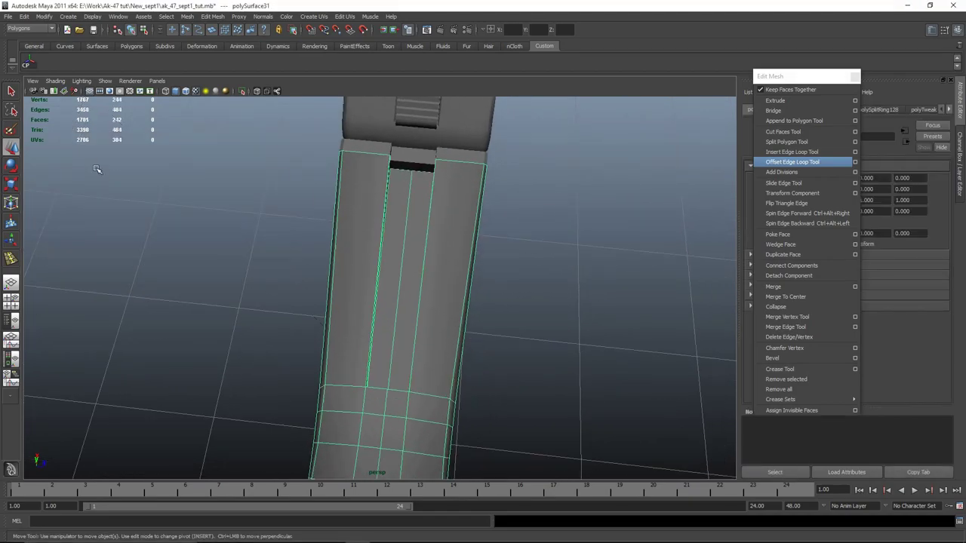
# Step: In the top view, scale the vertices at the slot's rear end slightly wider across the stock
pyautogui.press('space')
pyautogui.press('space')
pyautogui.keyDown('alt'); pyautogui.moveTo(181, 166); pyautogui.dragTo(483, 290, button='middle'); pyautogui.keyUp('alt')
pyautogui.scroll(-5, 394, 211)
pyautogui.keyDown('alt'); pyautogui.moveTo(369, 276); pyautogui.dragTo(585, 292, button='middle'); pyautogui.keyUp('alt')
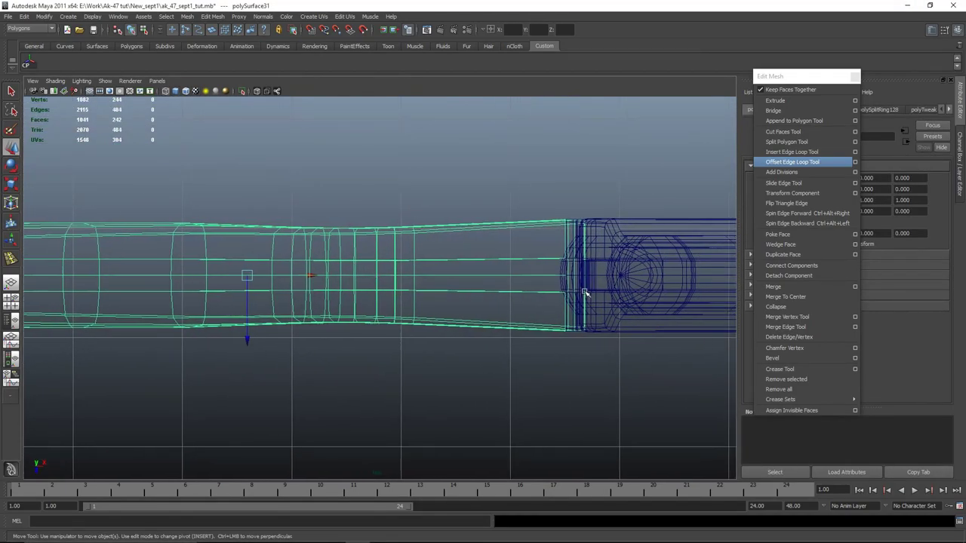
pyautogui.keyDown('alt'); pyautogui.moveTo(469, 258); pyautogui.dragTo(534, 292, button='right'); pyautogui.keyUp('alt')
pyautogui.keyDown('alt'); pyautogui.moveTo(534, 291); pyautogui.dragTo(436, 286, button='middle'); pyautogui.keyUp('alt')
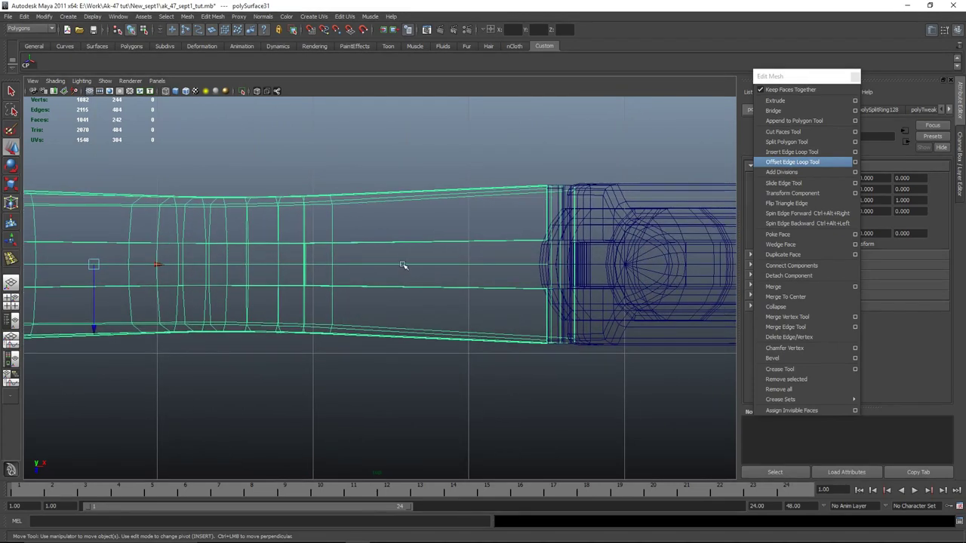
pyautogui.moveTo(403, 262); pyautogui.dragTo(357, 260, button='right')
pyautogui.moveTo(322, 234); pyautogui.dragTo(392, 307)
pyautogui.press('r')
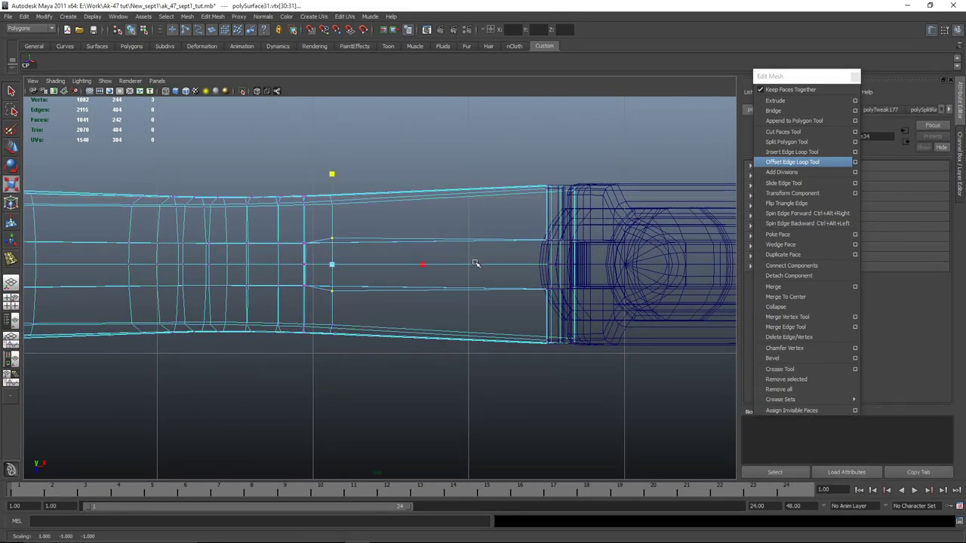
pyautogui.press('space')
pyautogui.press('space')
pyautogui.keyDown('alt'); pyautogui.moveTo(540, 162); pyautogui.dragTo(368, 299); pyautogui.keyUp('alt')
pyautogui.keyDown('alt'); pyautogui.moveTo(270, 307); pyautogui.dragTo(264, 282); pyautogui.keyUp('alt')
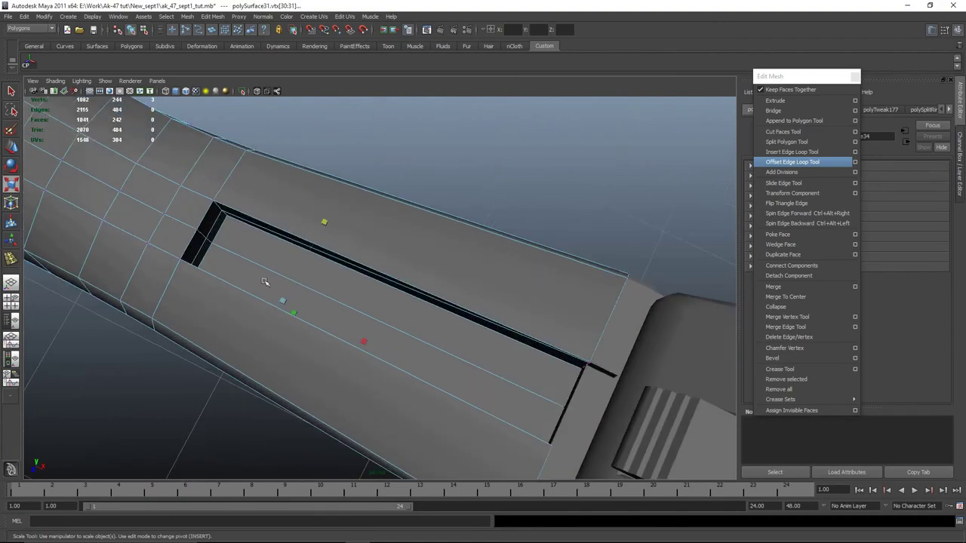
# Step: Select the faces at the slot's rear end, scale them across the stock's width and return to object mode
pyautogui.keyDown('alt'); pyautogui.moveTo(264, 282); pyautogui.dragTo(377, 265, button='middle'); pyautogui.keyUp('alt')
pyautogui.moveTo(377, 264); pyautogui.dragTo(369, 290, button='right')
pyautogui.keyDown('alt'); pyautogui.moveTo(369, 291); pyautogui.dragTo(303, 280); pyautogui.keyUp('alt')
pyautogui.press('q')
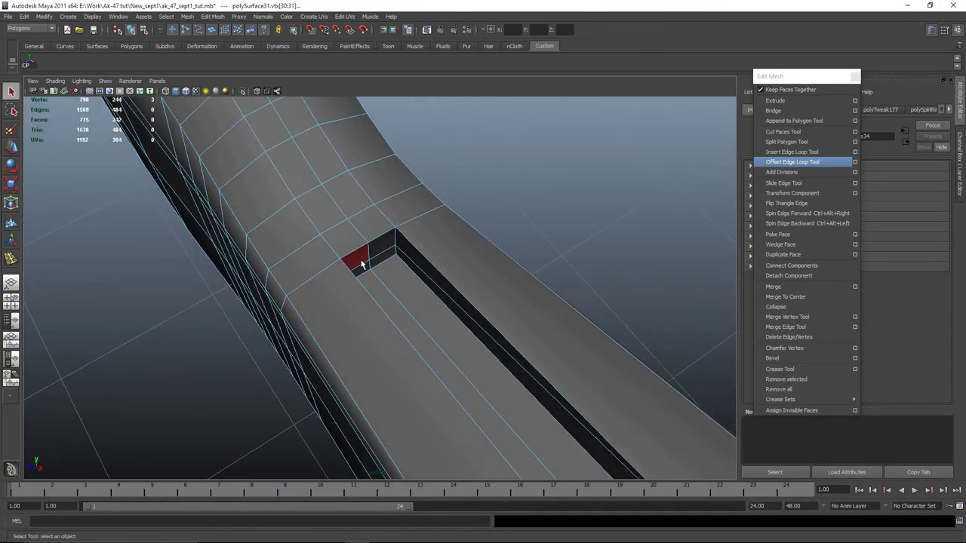
pyautogui.keyDown('shift'); pyautogui.click(385, 264); pyautogui.keyUp('shift')
pyautogui.keyDown('alt'); pyautogui.moveTo(385, 263); pyautogui.dragTo(330, 325); pyautogui.keyUp('alt')
pyautogui.press('r')
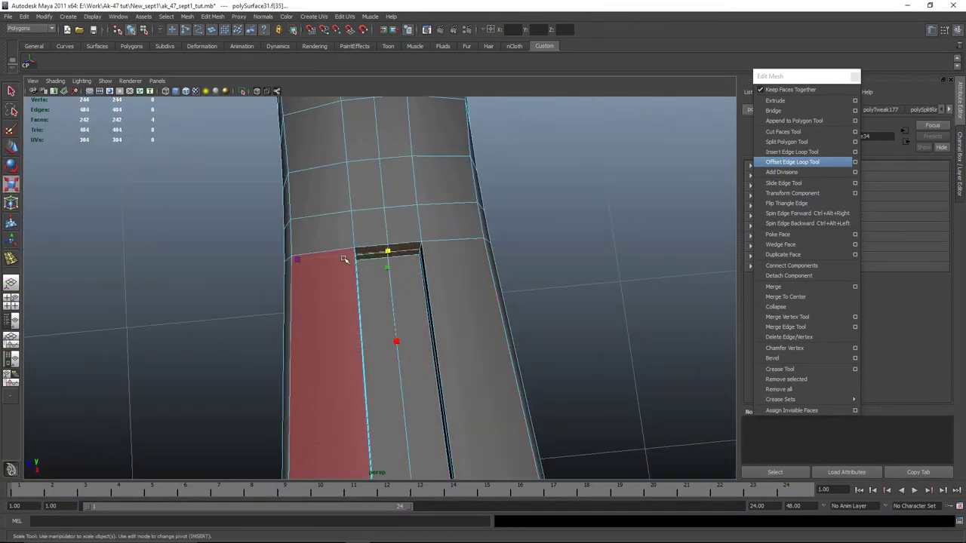
pyautogui.keyDown('alt'); pyautogui.moveTo(265, 263); pyautogui.dragTo(550, 312); pyautogui.keyUp('alt')
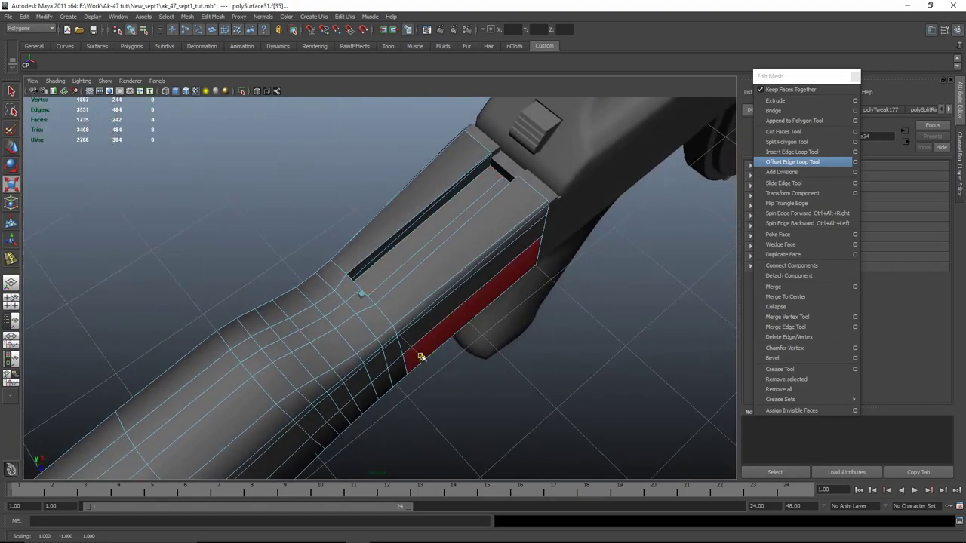
pyautogui.keyDown('alt'); pyautogui.moveTo(421, 356); pyautogui.dragTo(463, 295); pyautogui.keyUp('alt')
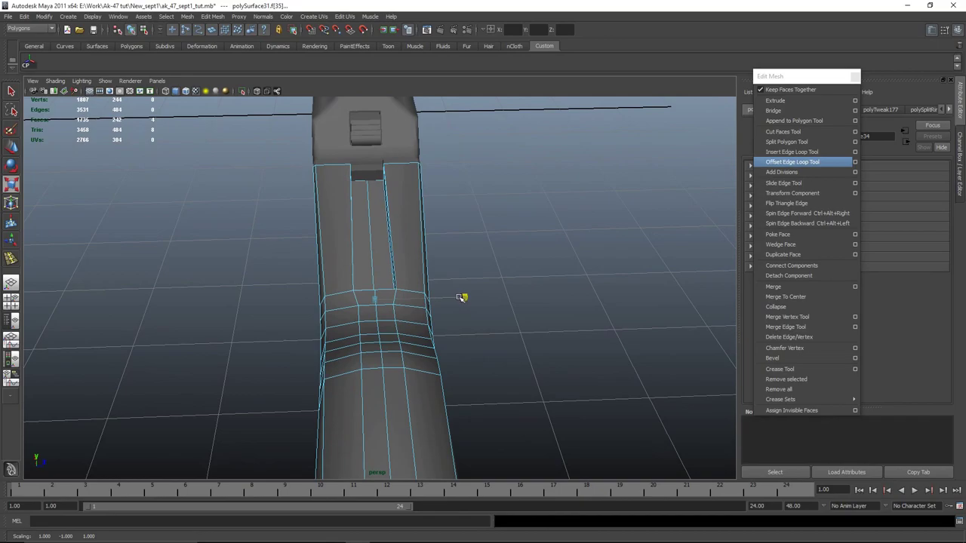
pyautogui.click(521, 310)
pyautogui.moveTo(395, 255); pyautogui.dragTo(455, 228, button='right')
pyautogui.keyDown('alt'); pyautogui.moveTo(499, 273); pyautogui.dragTo(496, 313); pyautogui.keyUp('alt')
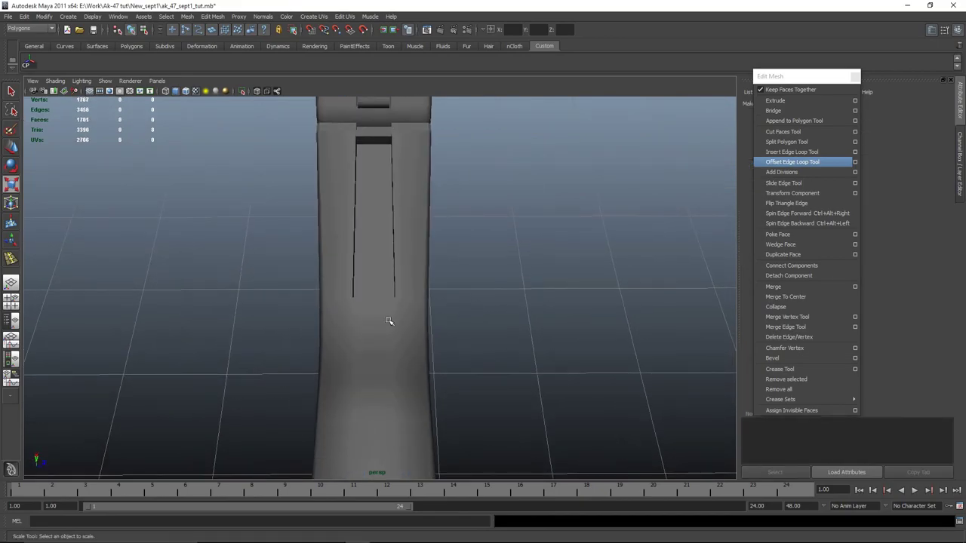
# Step: Push the middle vertices of the slot's rear wall toward the butt to round the slot end, and return to object mode
pyautogui.click(381, 323)
pyautogui.moveTo(380, 324); pyautogui.dragTo(354, 322, button='right')
pyautogui.scroll(3, 380, 317)
pyautogui.keyDown('alt'); pyautogui.moveTo(379, 317); pyautogui.dragTo(407, 275); pyautogui.keyUp('alt')
pyautogui.click(408, 270)
pyautogui.keyDown('shift'); pyautogui.click(409, 263); pyautogui.keyUp('shift')
pyautogui.keyDown('shift'); pyautogui.click(409, 242); pyautogui.keyUp('shift')
pyautogui.press('w')
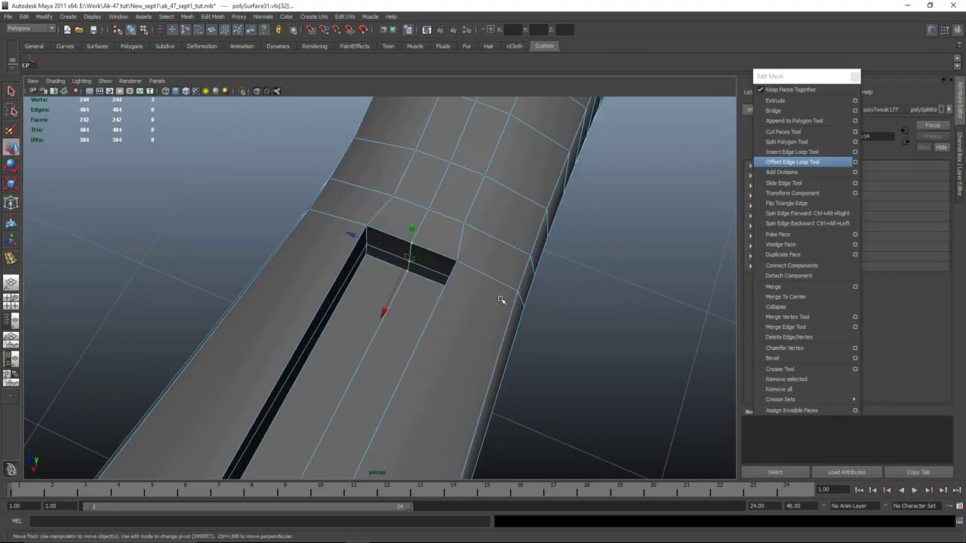
pyautogui.keyDown('alt'); pyautogui.moveTo(497, 276); pyautogui.dragTo(420, 291); pyautogui.keyUp('alt')
pyautogui.moveTo(368, 311); pyautogui.dragTo(373, 307)
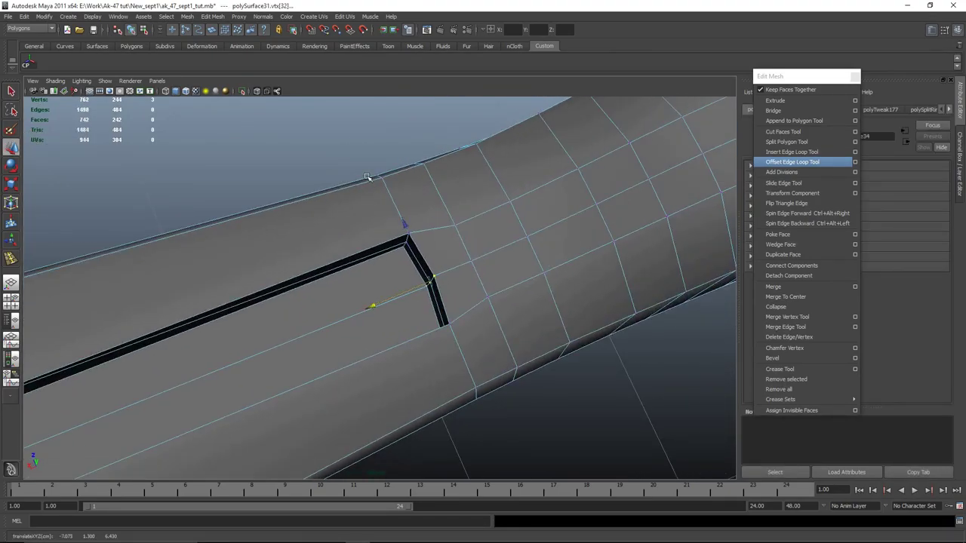
pyautogui.moveTo(367, 177); pyautogui.dragTo(414, 196)
pyautogui.moveTo(472, 245); pyautogui.dragTo(523, 201, button='right')
pyautogui.scroll(-4, 526, 208)
# Step: Isolate the receiver and insert an edge loop just below the top of its rear end
pyautogui.click(565, 409)
pyautogui.keyDown('alt'); pyautogui.moveTo(565, 410); pyautogui.dragTo(352, 252); pyautogui.keyUp('alt')
pyautogui.click(438, 289)
pyautogui.hotkey('shift', 'i')
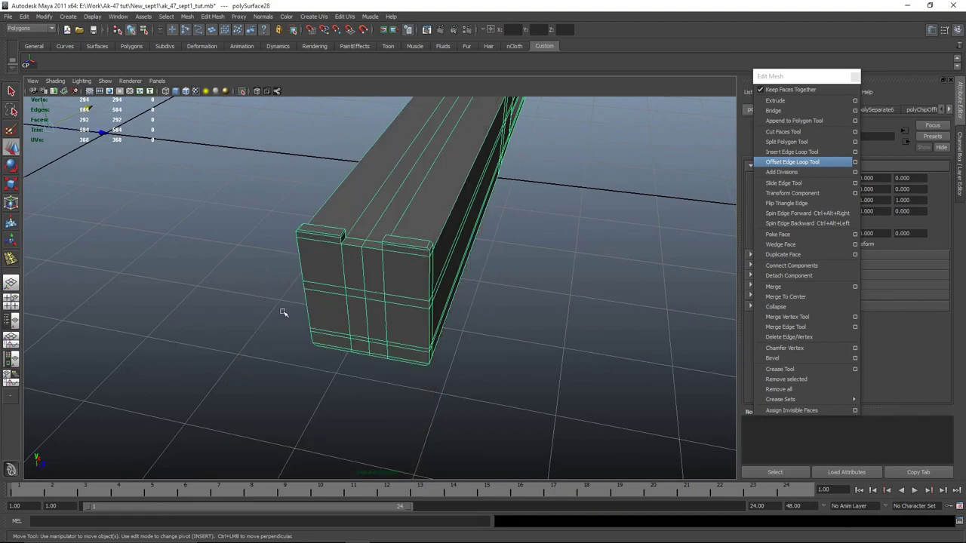
pyautogui.keyDown('alt'); pyautogui.moveTo(283, 312); pyautogui.dragTo(377, 279); pyautogui.keyUp('alt')
pyautogui.click(790, 151)
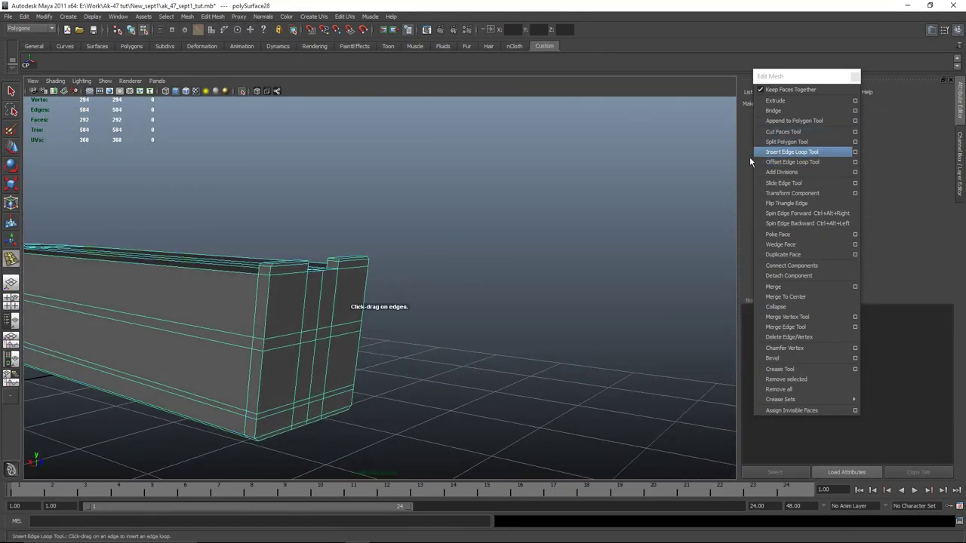
pyautogui.keyDown('alt'); pyautogui.moveTo(284, 288); pyautogui.dragTo(393, 294); pyautogui.keyUp('alt')
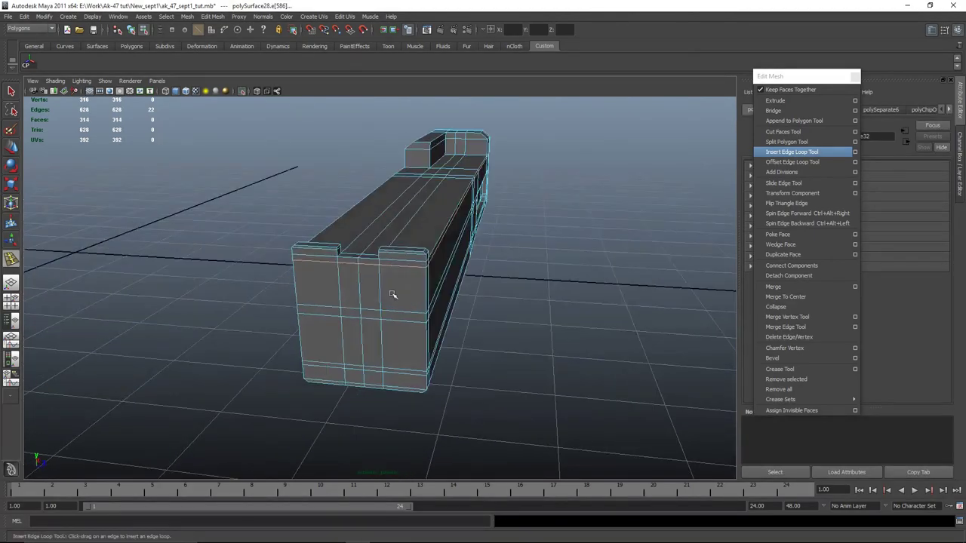
pyautogui.press('w')
# Step: Extrude the two upper middle faces of the receiver's rear end backward into a long tang and delete its end faces
pyautogui.moveTo(377, 261); pyautogui.dragTo(377, 283, button='right')
pyautogui.press('q')
pyautogui.click(350, 261)
pyautogui.keyDown('shift'); pyautogui.click(374, 266); pyautogui.keyUp('shift')
pyautogui.keyDown('alt'); pyautogui.moveTo(374, 266); pyautogui.dragTo(492, 281); pyautogui.keyUp('alt')
pyautogui.click(813, 103)
pyautogui.moveTo(330, 281); pyautogui.dragTo(75, 337)
pyautogui.keyDown('alt'); pyautogui.moveTo(203, 384); pyautogui.dragTo(256, 282); pyautogui.keyUp('alt')
pyautogui.press('Delete')
# Step: Delete the tang's two underside faces and bring the rest of the rifle back into view in object mode
pyautogui.click(210, 235)
pyautogui.keyDown('shift'); pyautogui.click(280, 235); pyautogui.keyUp('shift')
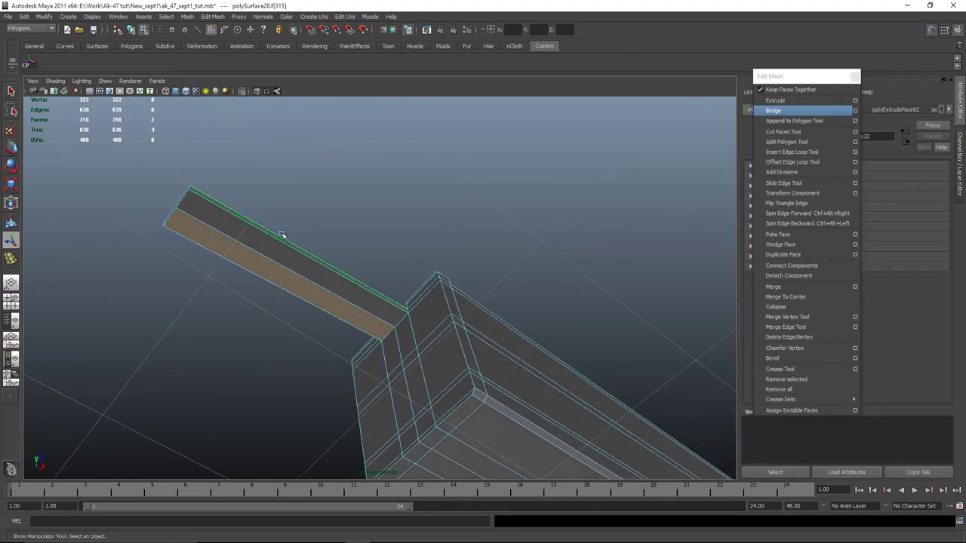
pyautogui.keyDown('shift'); pyautogui.click(245, 238); pyautogui.keyUp('shift')
pyautogui.press('Delete')
pyautogui.press('F8')
pyautogui.click(230, 365)
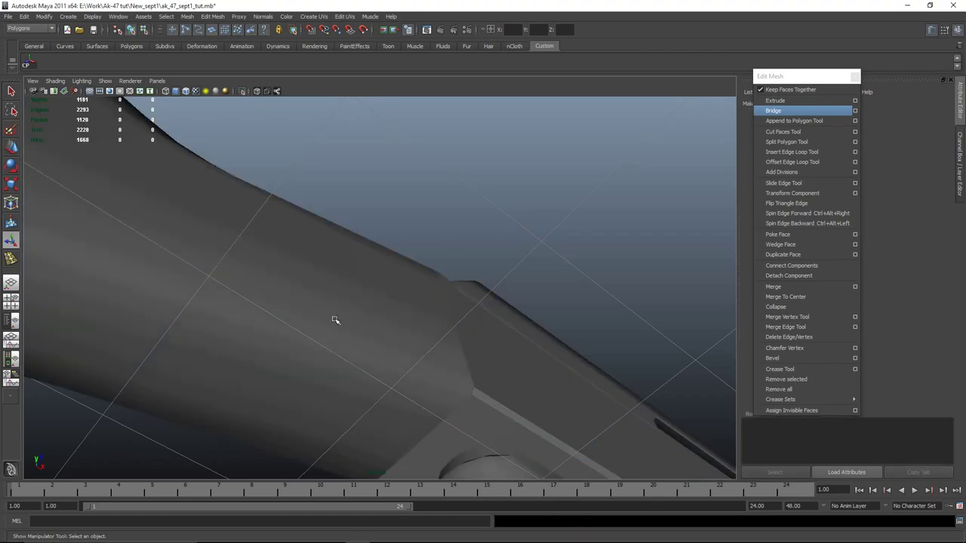
pyautogui.keyDown('alt'); pyautogui.moveTo(334, 319); pyautogui.dragTo(290, 356); pyautogui.keyUp('alt')
pyautogui.keyDown('alt'); pyautogui.moveTo(230, 345); pyautogui.dragTo(295, 318); pyautogui.keyUp('alt')
# Step: Select the vertices at the tang's rear end and lower them into the stock's slot
pyautogui.click(335, 377)
pyautogui.keyDown('alt'); pyautogui.moveTo(336, 377); pyautogui.dragTo(209, 279); pyautogui.keyUp('alt')
pyautogui.moveTo(209, 280); pyautogui.dragTo(155, 277, button='right')
pyautogui.moveTo(131, 205); pyautogui.dragTo(245, 396)
pyautogui.press('w')
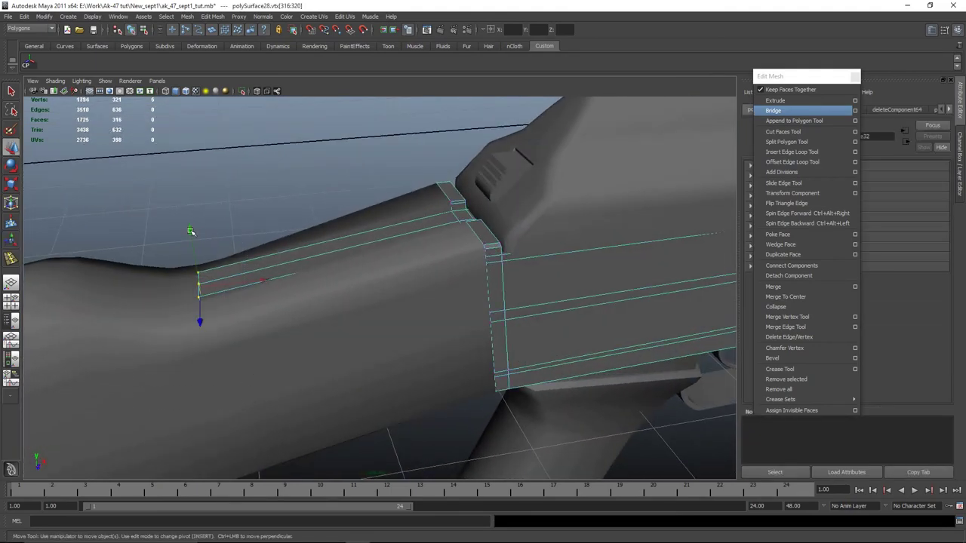
pyautogui.moveTo(191, 232); pyautogui.dragTo(196, 246)
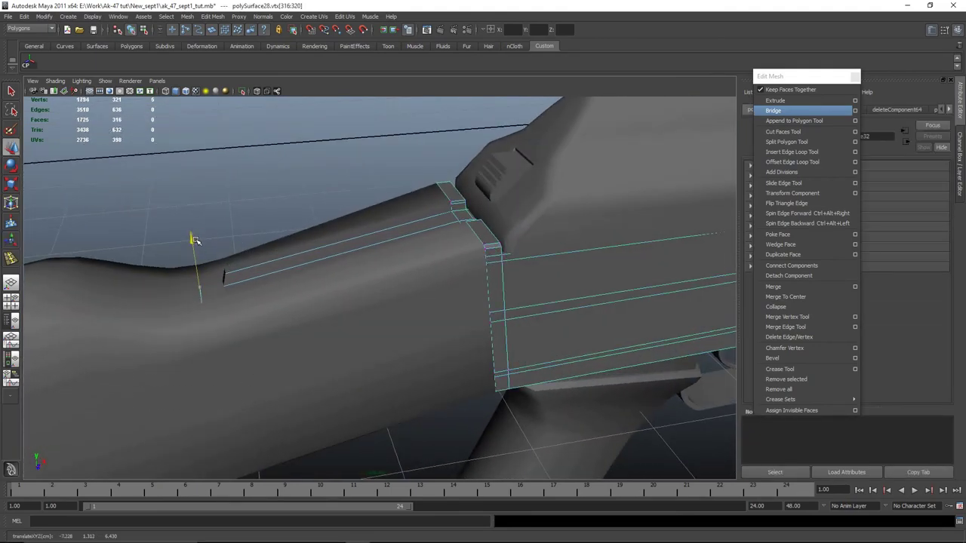
pyautogui.keyDown('alt'); pyautogui.moveTo(197, 247); pyautogui.dragTo(189, 314); pyautogui.keyUp('alt')
pyautogui.click(266, 213)
pyautogui.keyDown('alt'); pyautogui.moveTo(265, 298); pyautogui.dragTo(332, 238); pyautogui.keyUp('alt')
pyautogui.keyDown('alt'); pyautogui.moveTo(286, 325); pyautogui.dragTo(263, 352); pyautogui.keyUp('alt')
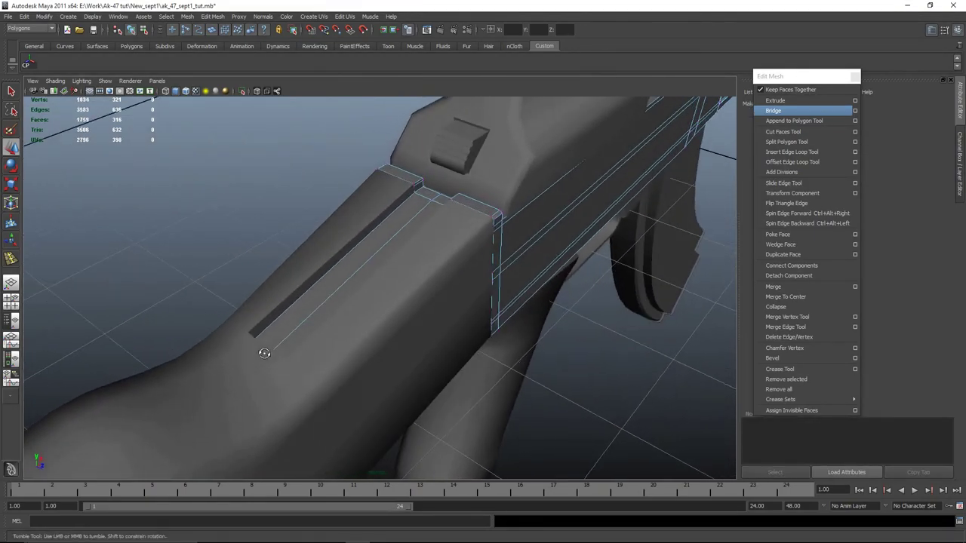
# Step: Return to object mode, check the tang's fit in the slot, and isolate the stock
pyautogui.moveTo(283, 269); pyautogui.dragTo(306, 244, button='right')
pyautogui.click(311, 257)
pyautogui.keyDown('alt'); pyautogui.moveTo(310, 283); pyautogui.dragTo(367, 332); pyautogui.keyUp('alt')
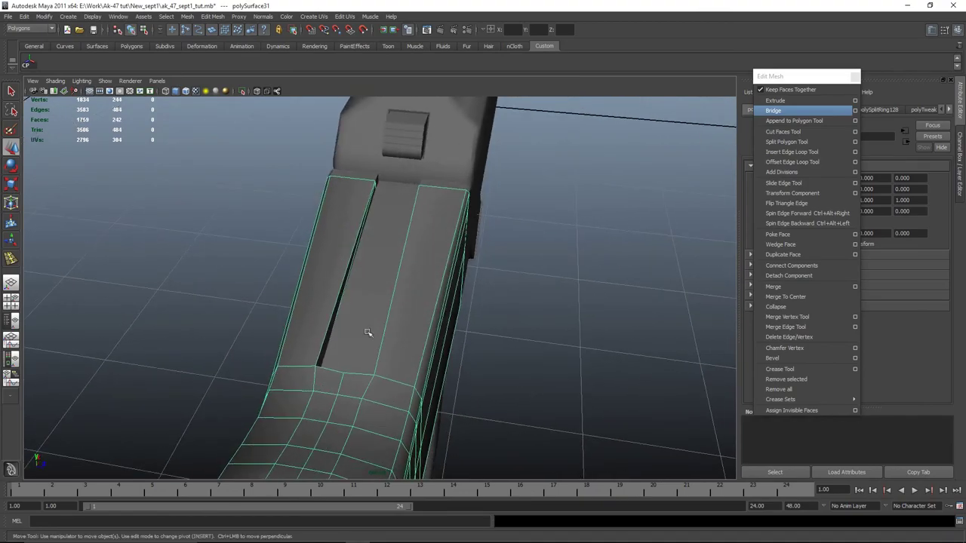
pyautogui.click(224, 253)
pyautogui.keyDown('alt'); pyautogui.moveTo(215, 253); pyautogui.dragTo(443, 240); pyautogui.keyUp('alt')
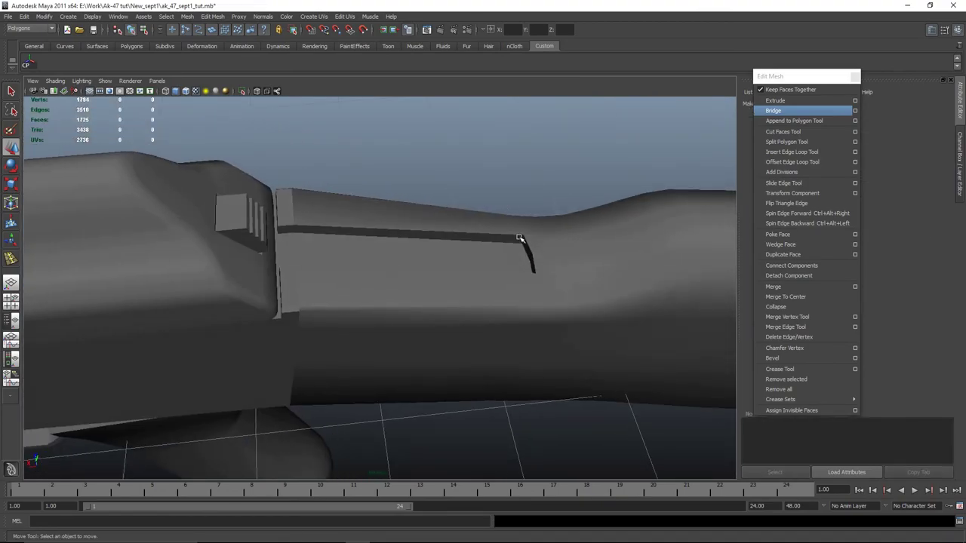
pyautogui.click(549, 248)
pyautogui.click(354, 258)
pyautogui.keyDown('alt'); pyautogui.moveTo(393, 268); pyautogui.dragTo(440, 208); pyautogui.keyUp('alt')
pyautogui.click(442, 235)
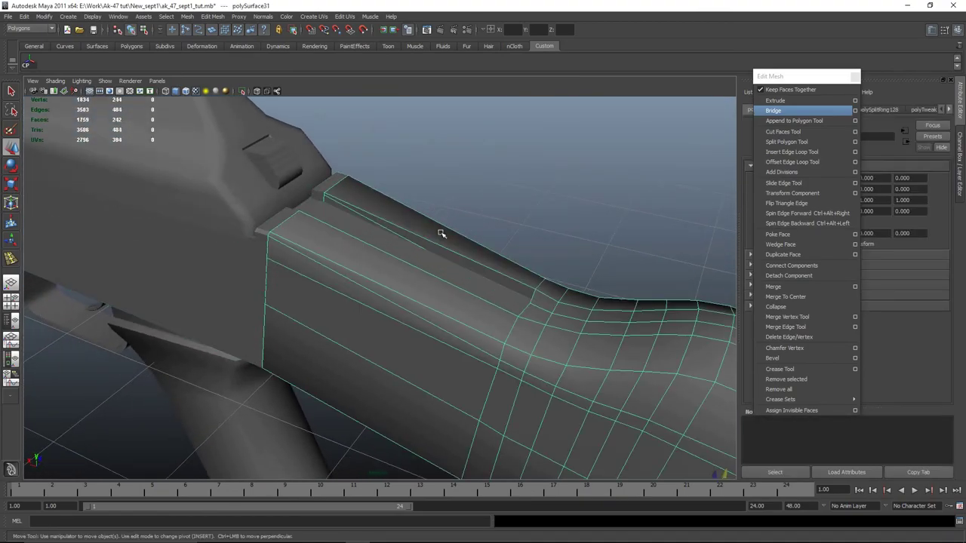
pyautogui.hotkey('shift', 'i')
pyautogui.keyDown('alt'); pyautogui.moveTo(288, 288); pyautogui.dragTo(432, 267); pyautogui.keyUp('alt')
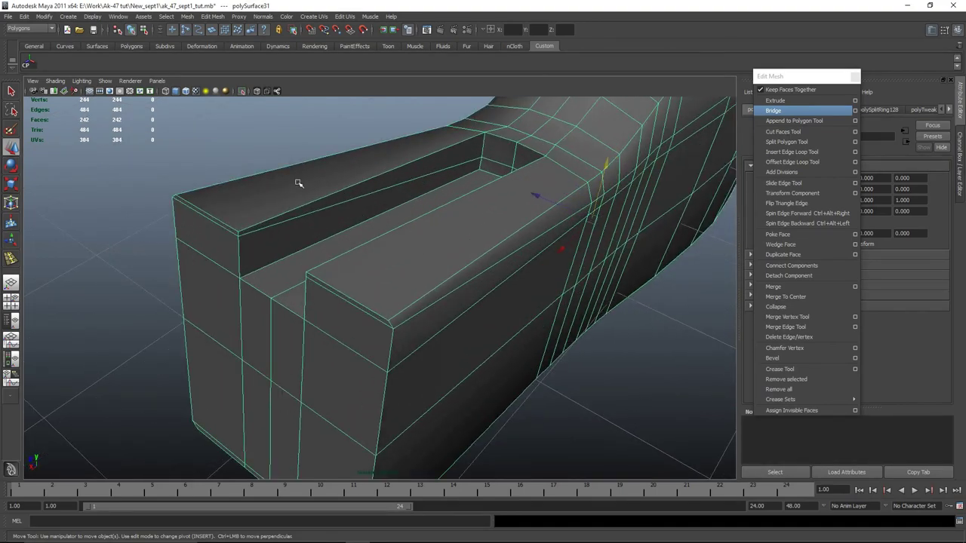
# Step: Bevel the upper rim edges along both sides and the closed end of the stock's slot, fine-tuning the bevel offset
pyautogui.click(267, 219)
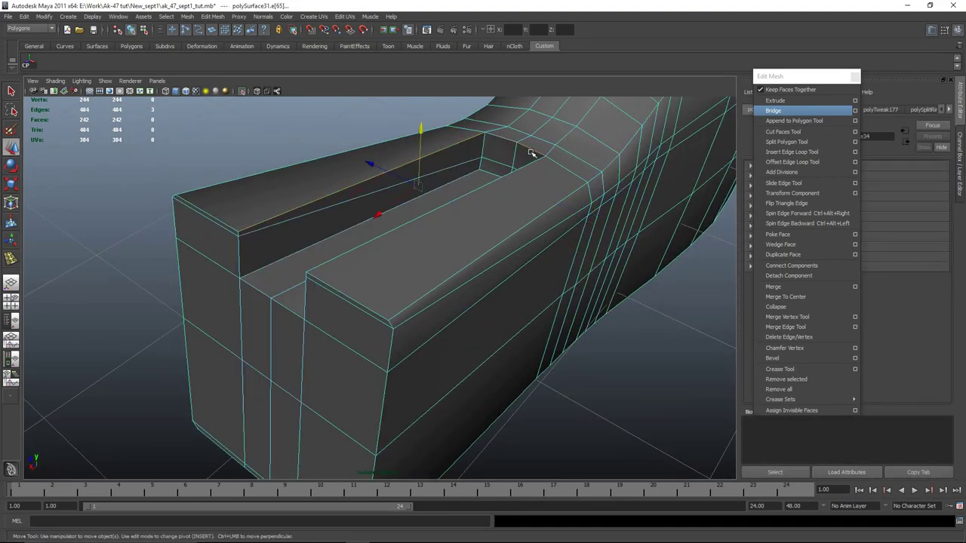
pyautogui.keyDown('shift'); pyautogui.click(507, 177); pyautogui.keyUp('shift')
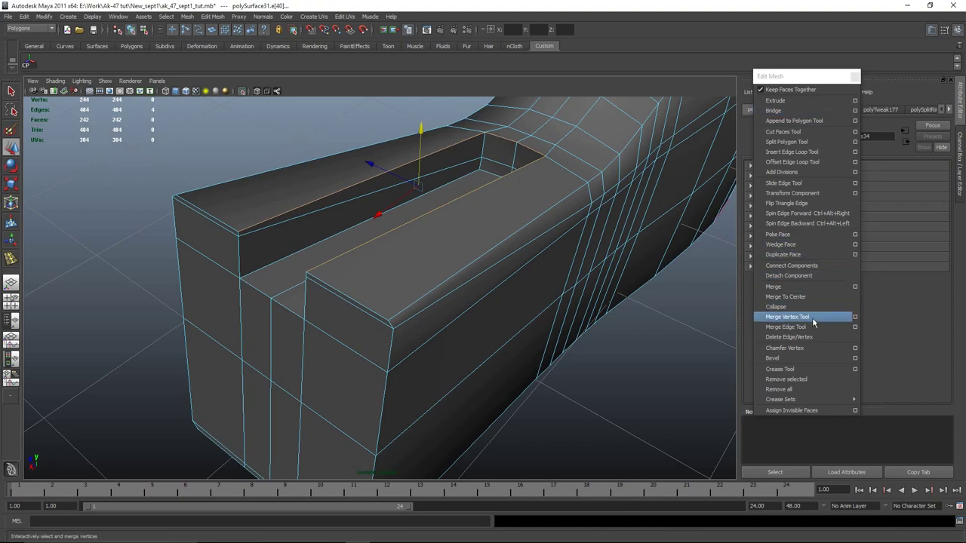
pyautogui.click(799, 359)
pyautogui.keyDown('alt'); pyautogui.moveTo(659, 229); pyautogui.dragTo(649, 287, button='middle'); pyautogui.keyUp('alt')
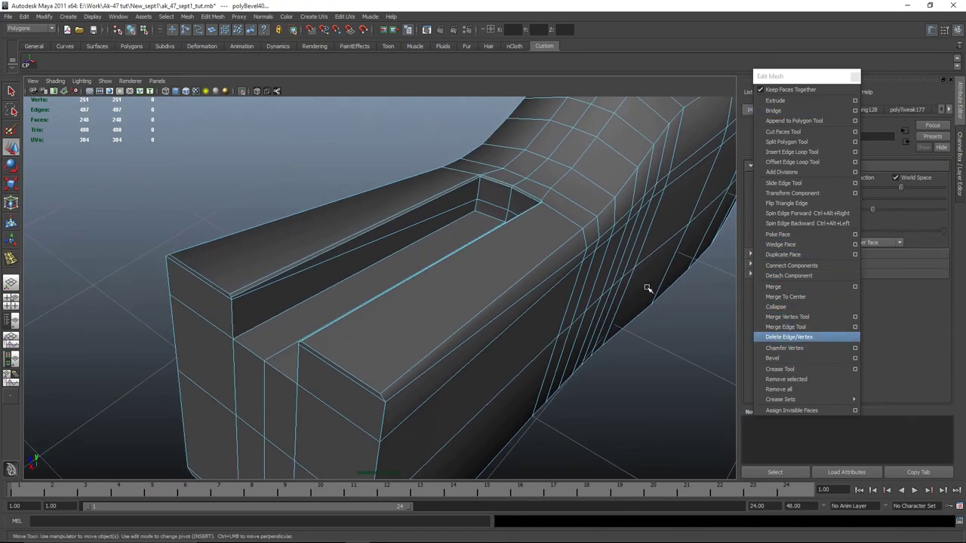
pyautogui.click(786, 141)
pyautogui.moveTo(904, 188)
pyautogui.mouseDown()
pyautogui.moveTo(933, 187)
pyautogui.moveTo(910, 188)
pyautogui.mouseUp()
# Step: Try to join the two bevel vertices at one closed-end corner of the slot with the Merge Vertex Tool
pyautogui.keyDown('alt'); pyautogui.moveTo(528, 271); pyautogui.dragTo(477, 338, button='middle'); pyautogui.keyUp('alt')
pyautogui.scroll(3, 478, 338)
pyautogui.keyDown('alt'); pyautogui.moveTo(512, 229); pyautogui.dragTo(409, 307, button='middle'); pyautogui.keyUp('alt')
pyautogui.scroll(4, 467, 270)
pyautogui.scroll(7, 408, 294)
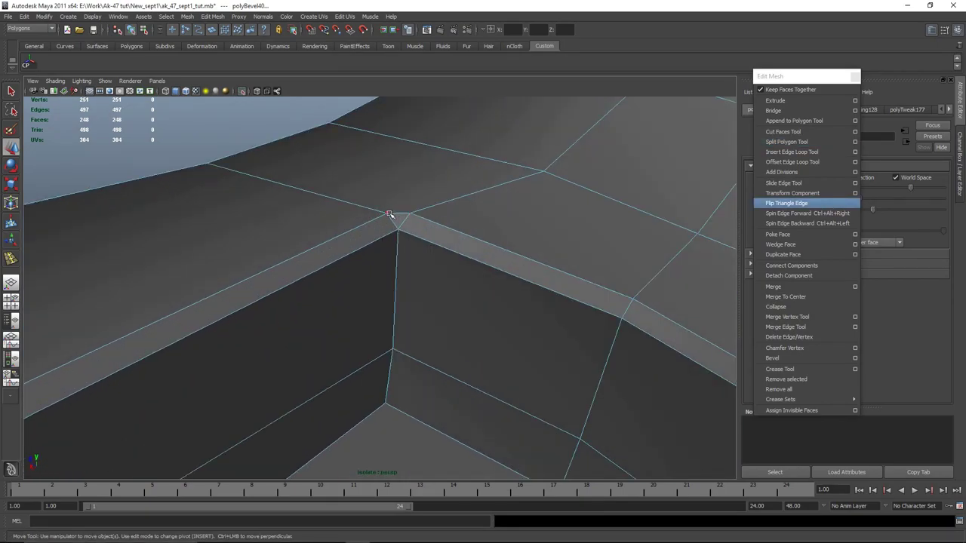
pyautogui.click(389, 214)
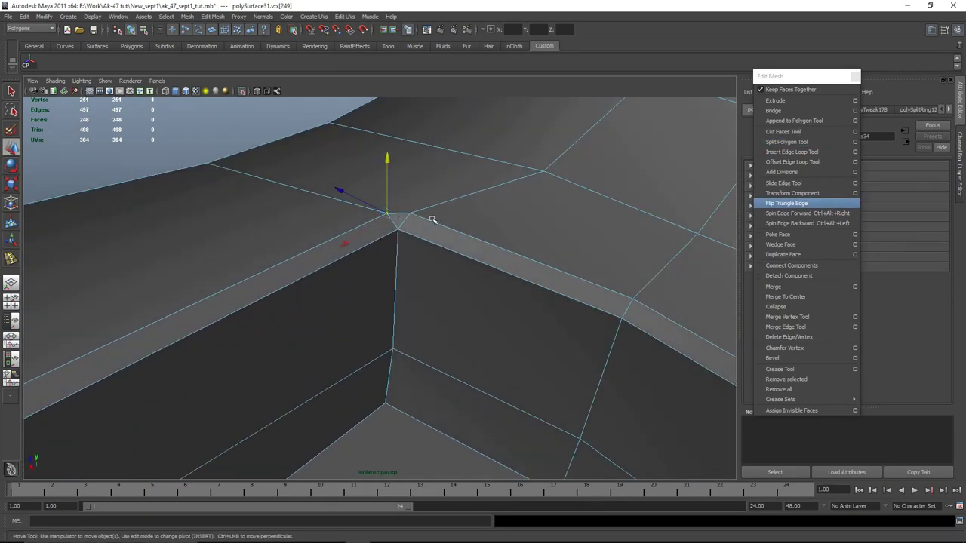
pyautogui.click(809, 314)
pyautogui.moveTo(420, 212); pyautogui.dragTo(387, 212)
pyautogui.hotkey('ctrl', 'z')
pyautogui.hotkey('ctrl', 'z')
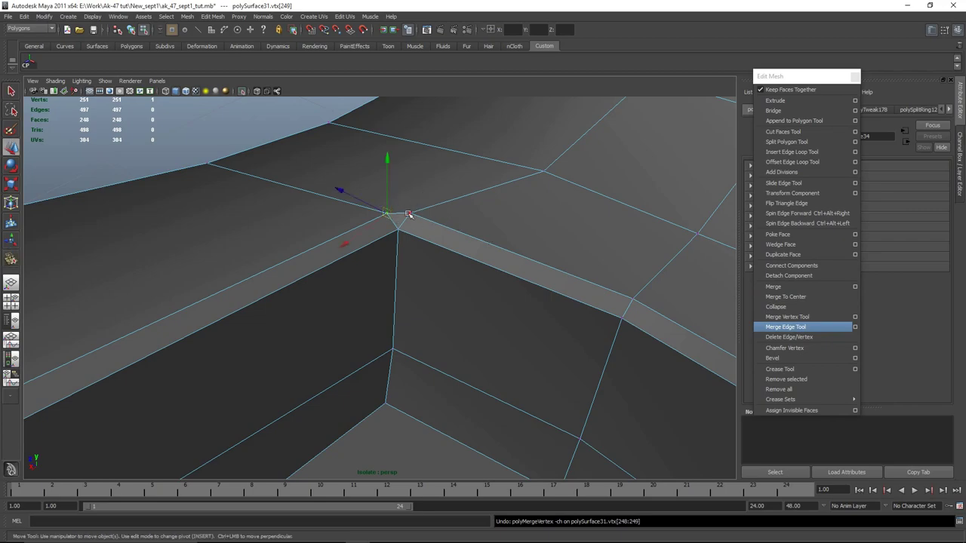
# Step: Merge the paired bevel vertices at both closed-end corners of the slot and return to object mode
pyautogui.click(797, 289)
pyautogui.keyDown('alt'); pyautogui.moveTo(556, 313); pyautogui.dragTo(195, 247, button='middle'); pyautogui.keyUp('alt')
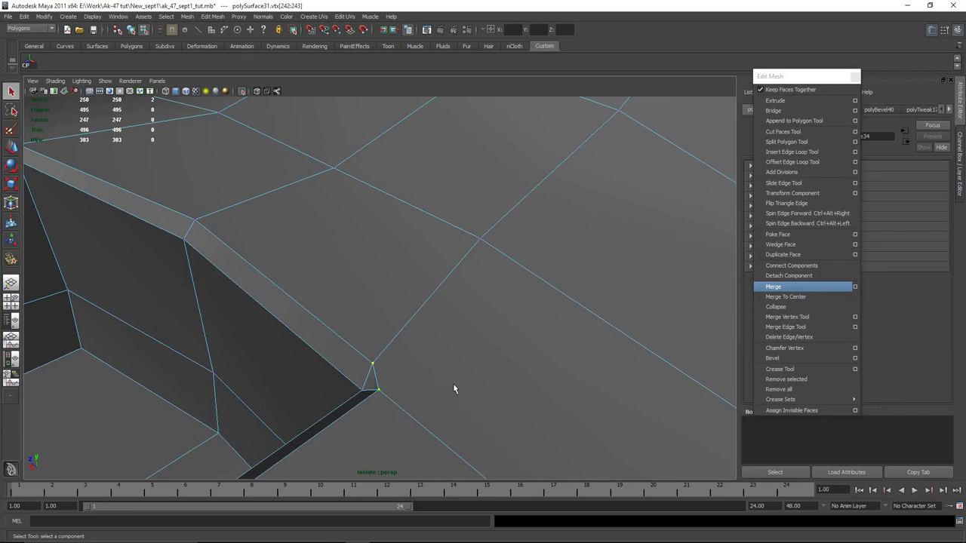
pyautogui.press('g')
pyautogui.scroll(-6, 435, 375)
pyautogui.moveTo(433, 371); pyautogui.dragTo(435, 324, button='right')
pyautogui.keyDown('alt'); pyautogui.moveTo(435, 324); pyautogui.dragTo(507, 413); pyautogui.keyUp('alt')
pyautogui.click(574, 387)
pyautogui.scroll(-3, 576, 386)
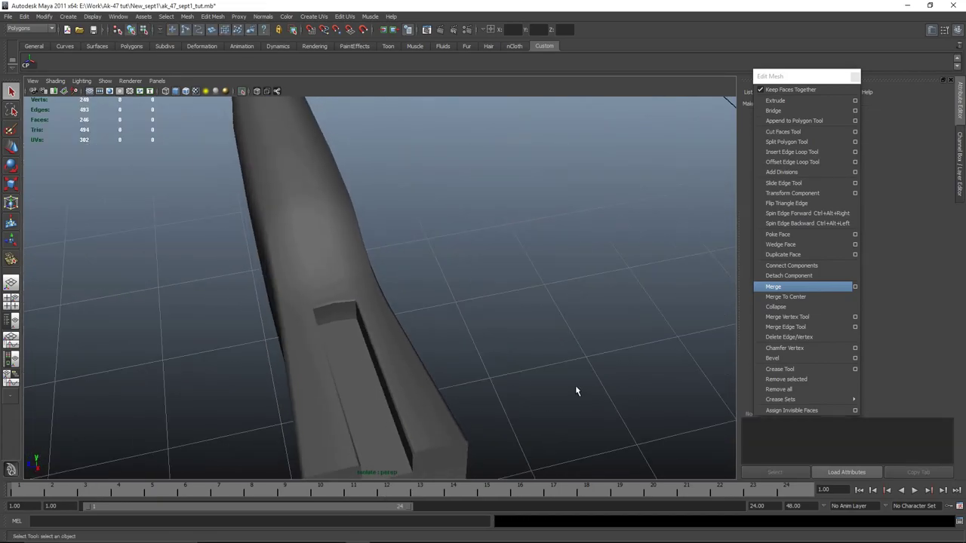
# Step: Show the rest of the rifle, select the receiver, and frame the stock in the front view
pyautogui.keyDown('alt'); pyautogui.moveTo(575, 390); pyautogui.dragTo(431, 282); pyautogui.keyUp('alt')
pyautogui.click(441, 302)
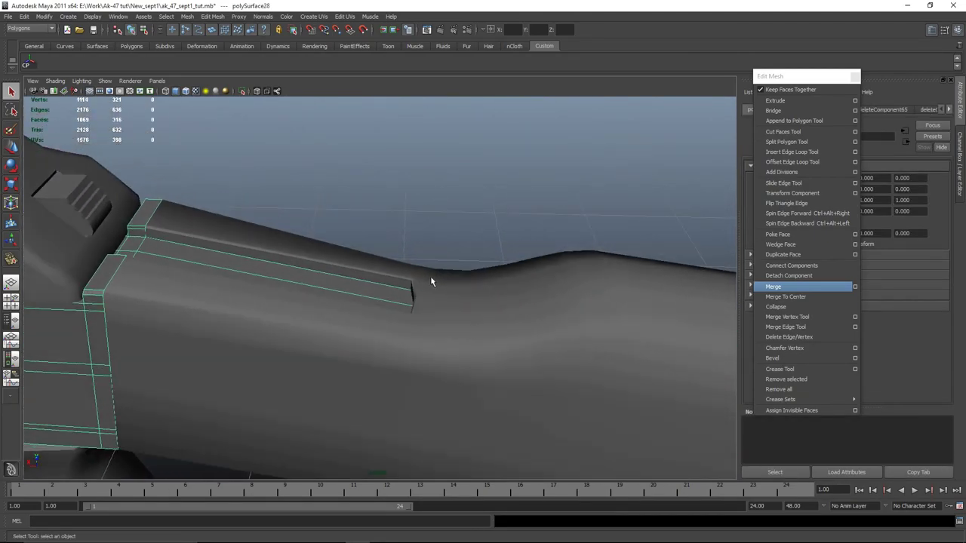
pyautogui.press('space')
pyautogui.press('space')
pyautogui.keyDown('alt'); pyautogui.moveTo(607, 265); pyautogui.dragTo(466, 287, button='middle'); pyautogui.keyUp('alt')
pyautogui.rightClick(373, 232)
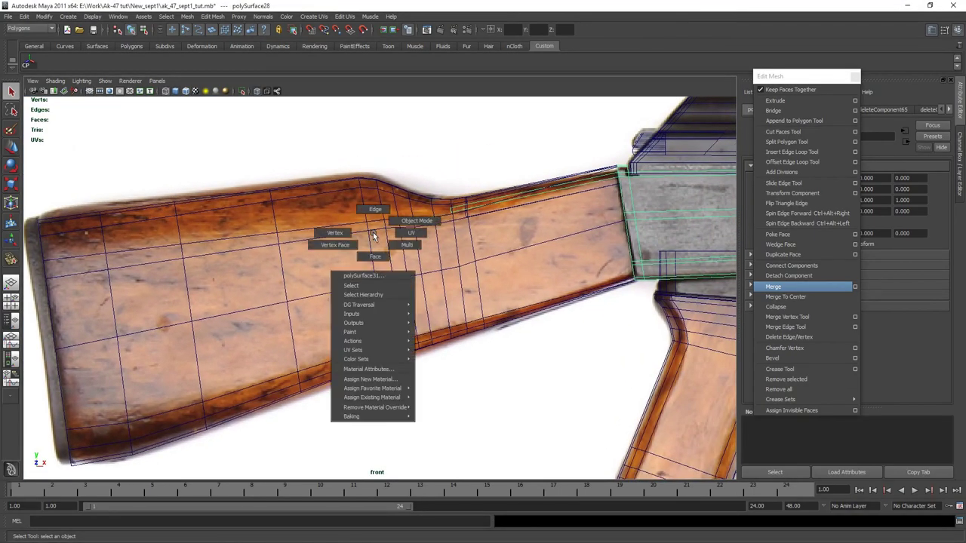
pyautogui.moveTo(373, 232); pyautogui.dragTo(332, 233, button='right')
pyautogui.moveTo(398, 134); pyautogui.dragTo(486, 284)
pyautogui.hotkey('ctrl', 'z')
pyautogui.hotkey('ctrl', 'z')
pyautogui.rightClick(515, 207)
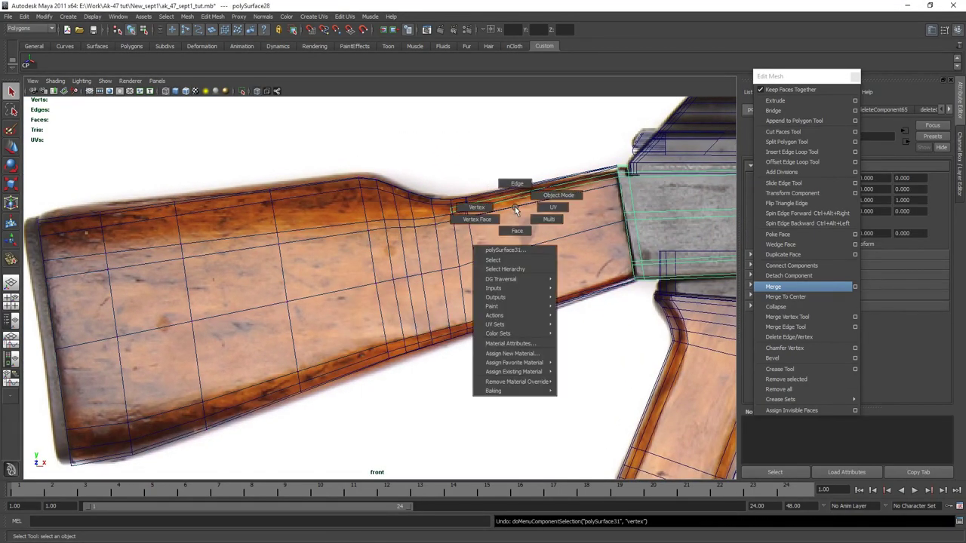
pyautogui.moveTo(515, 207); pyautogui.dragTo(475, 207, button='right')
pyautogui.moveTo(403, 168); pyautogui.dragTo(452, 223)
pyautogui.hotkey('ctrl', 'z')
pyautogui.hotkey('ctrl', 'z')
# Step: Lower the vertices at the receiver tang's rear end slightly into the slot and return to object mode
pyautogui.rightClick(491, 147)
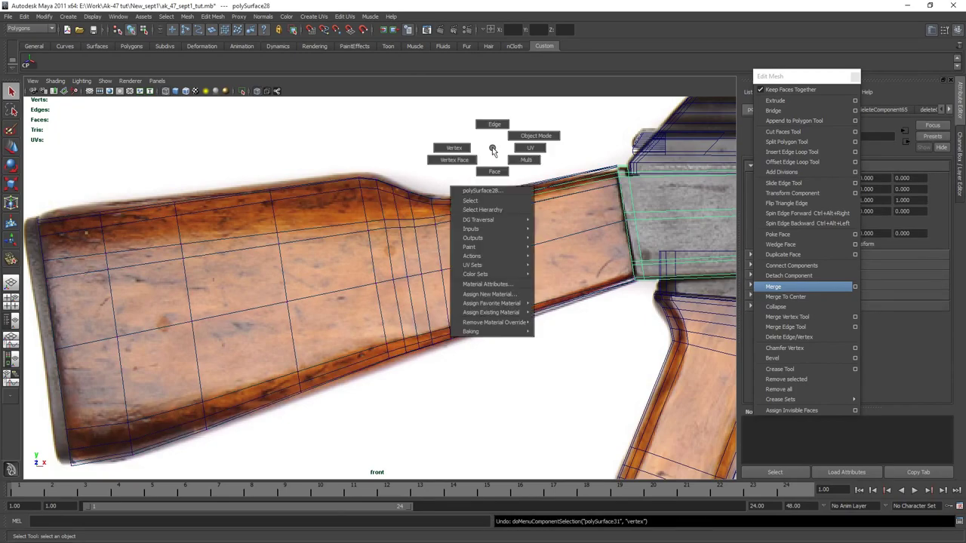
pyautogui.moveTo(492, 148); pyautogui.dragTo(453, 149, button='right')
pyautogui.moveTo(394, 163); pyautogui.dragTo(456, 217)
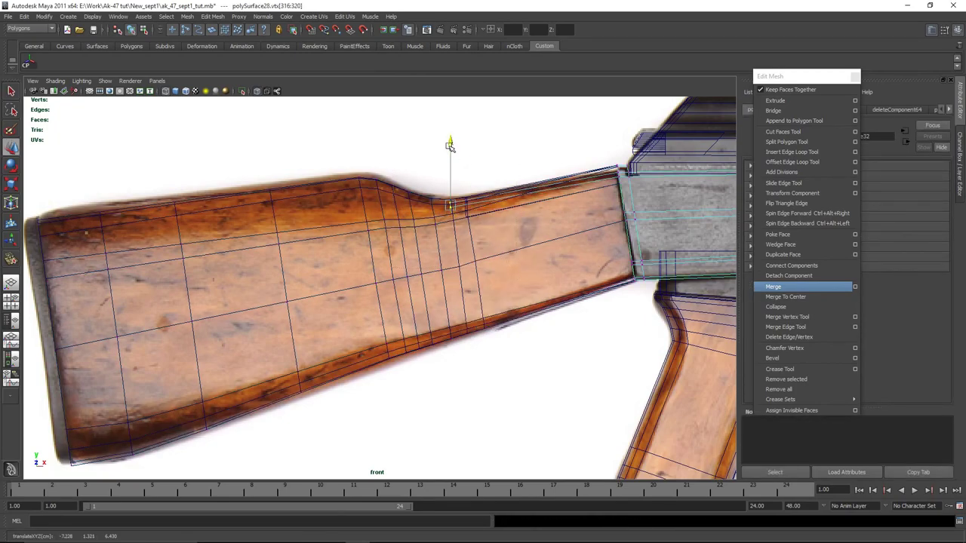
pyautogui.moveTo(448, 145); pyautogui.dragTo(450, 149)
pyautogui.press('space')
pyautogui.press('space')
pyautogui.keyDown('alt'); pyautogui.moveTo(487, 244); pyautogui.dragTo(489, 239); pyautogui.keyUp('alt')
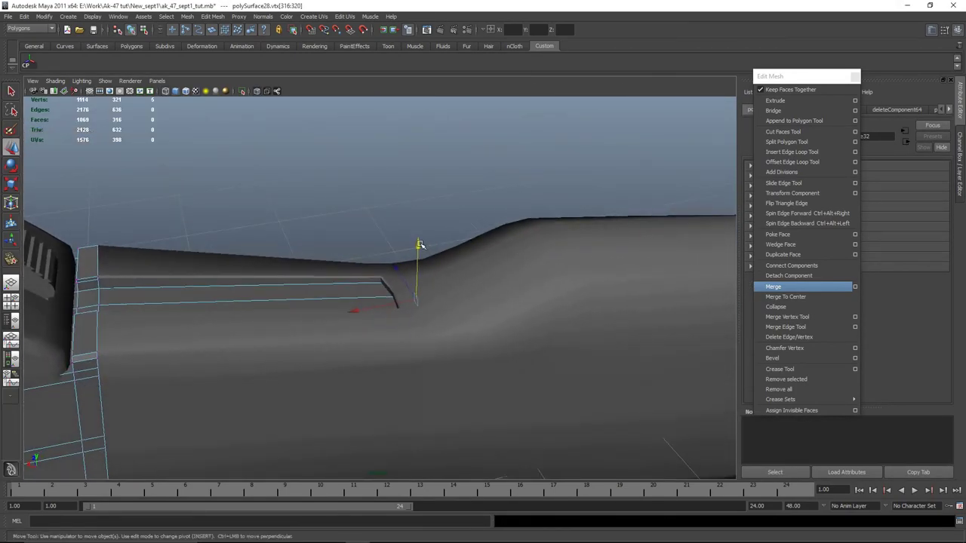
pyautogui.click(454, 198)
pyautogui.moveTo(338, 273); pyautogui.dragTo(380, 260, button='right')
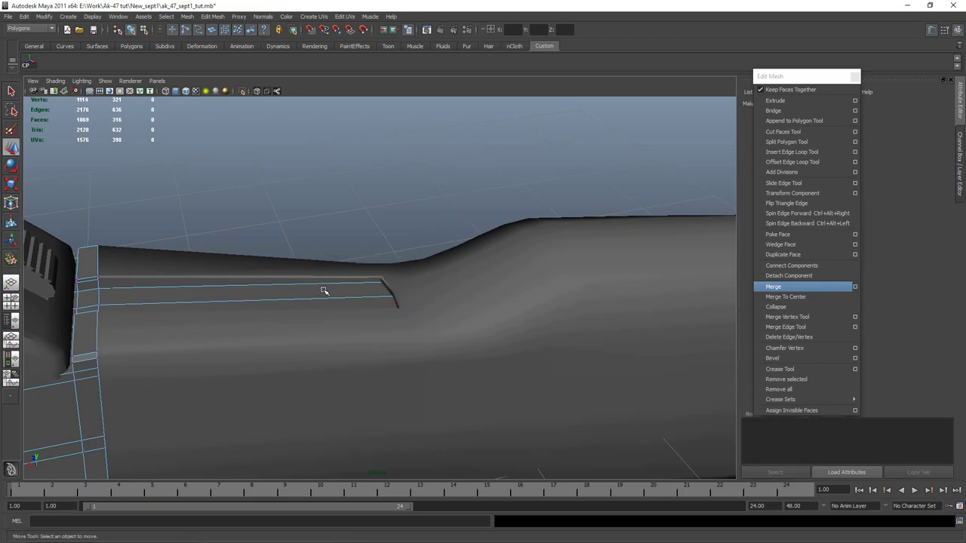
pyautogui.click(442, 229)
# Step: Select all faces on the stock's butt end and duplicate them as a separate piece
pyautogui.keyDown('alt'); pyautogui.moveTo(442, 229); pyautogui.dragTo(386, 369); pyautogui.keyUp('alt')
pyautogui.scroll(-5, 306, 259)
pyautogui.scroll(-5, 400, 323)
pyautogui.click(462, 333)
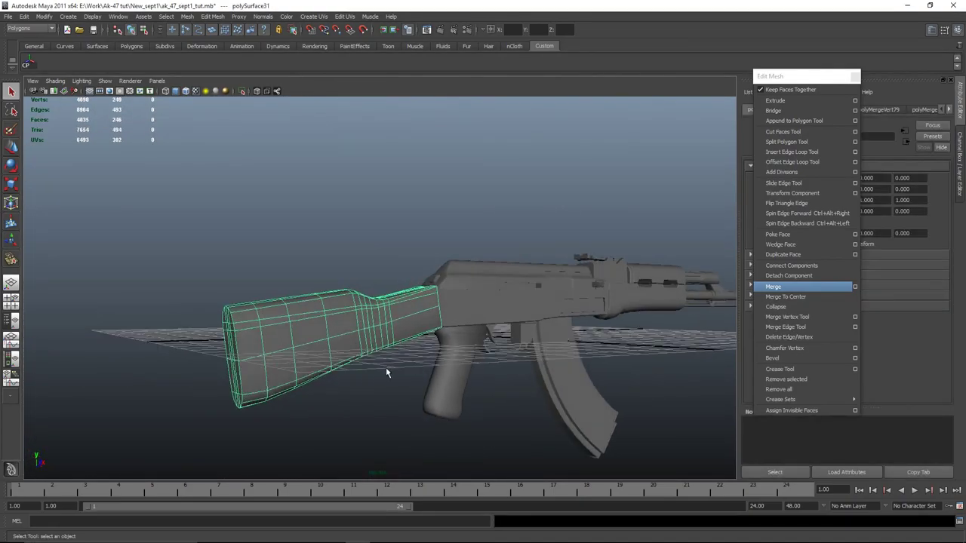
pyautogui.press('space')
pyautogui.press('space')
pyautogui.keyDown('alt'); pyautogui.moveTo(252, 263); pyautogui.dragTo(424, 176, button='middle'); pyautogui.keyUp('alt')
pyautogui.moveTo(250, 153); pyautogui.dragTo(253, 176, button='right')
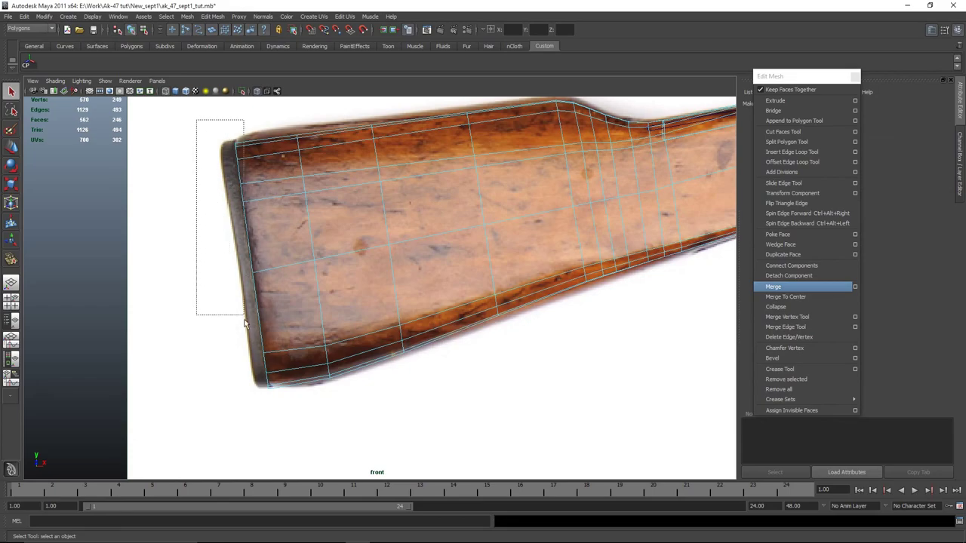
pyautogui.moveTo(293, 459); pyautogui.dragTo(289, 459)
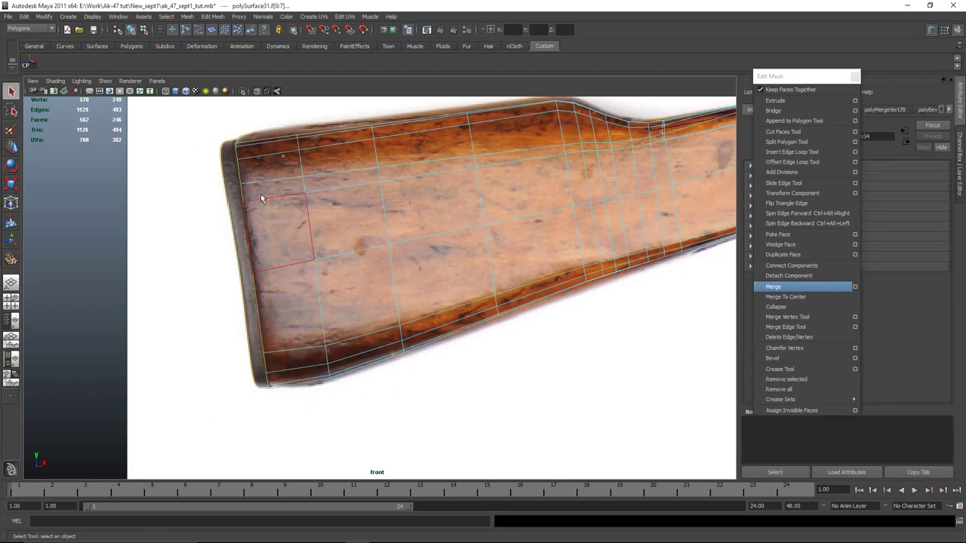
pyautogui.press('space')
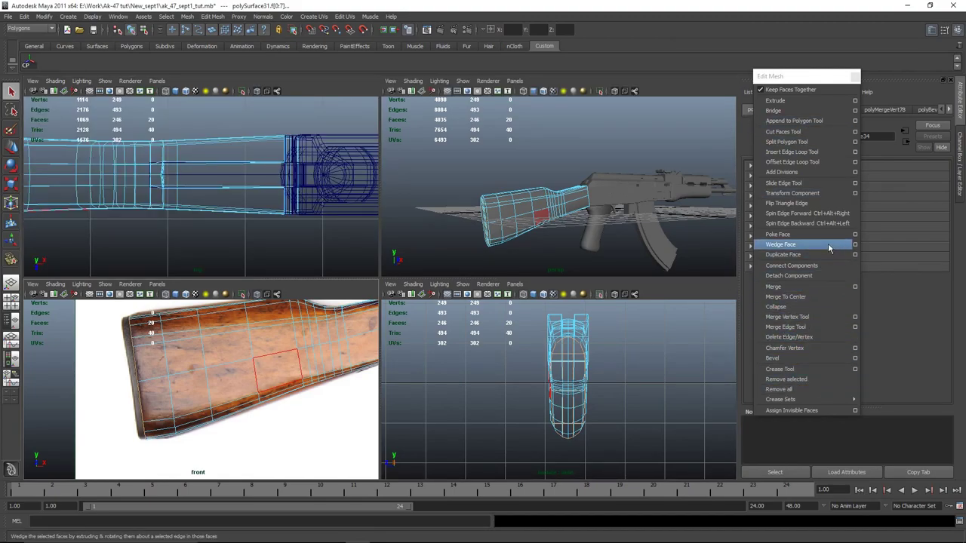
pyautogui.click(782, 254)
pyautogui.press('space')
pyautogui.press('w')
pyautogui.click(480, 396)
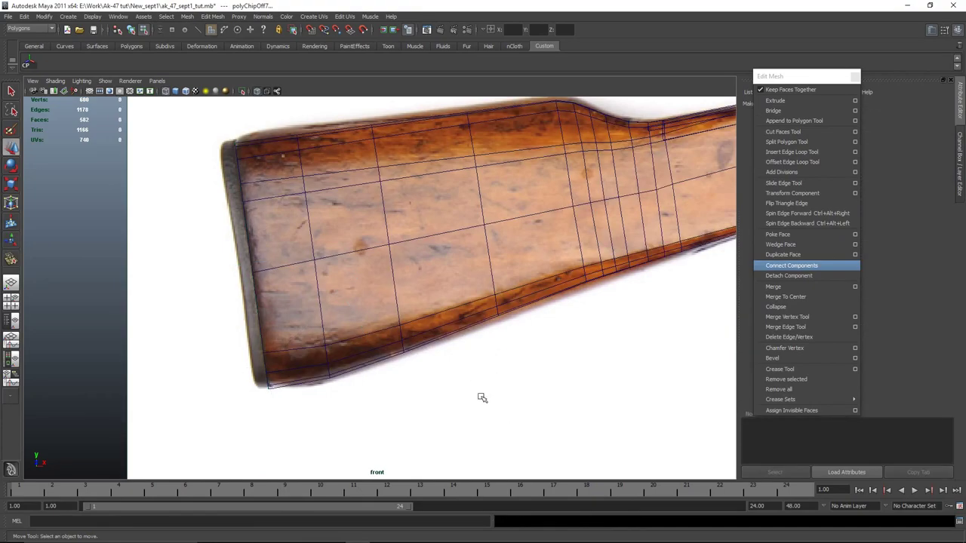
# Step: Extrude the duplicated butt-end faces backward about 0.156 to match the buttplate thickness in the reference image
pyautogui.moveTo(315, 262); pyautogui.dragTo(338, 253, button='right')
pyautogui.click(334, 257)
pyautogui.keyDown('shift'); pyautogui.moveTo(293, 358); pyautogui.dragTo(305, 373); pyautogui.keyUp('shift')
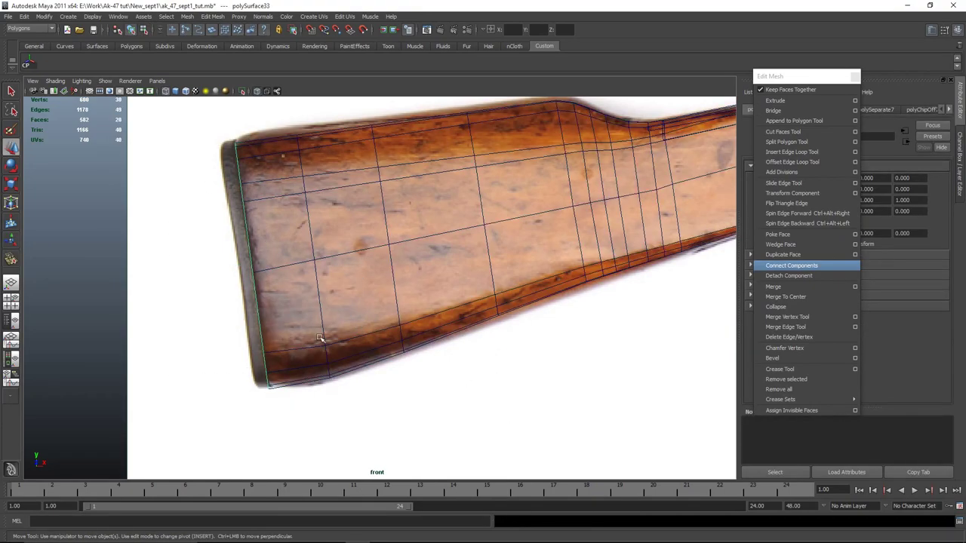
pyautogui.press('5')
pyautogui.keyDown('alt'); pyautogui.moveTo(416, 330); pyautogui.dragTo(551, 320, button='middle'); pyautogui.keyUp('alt')
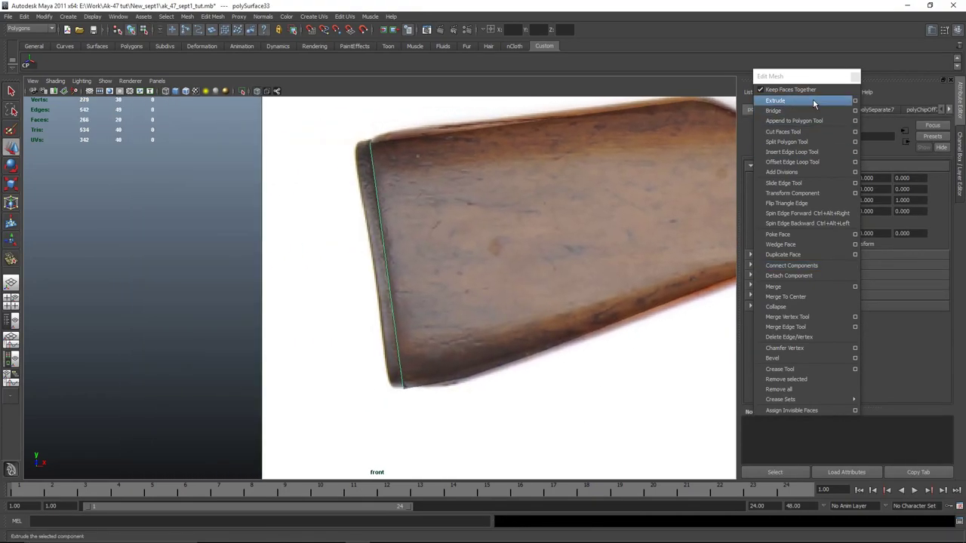
pyautogui.click(812, 100)
pyautogui.moveTo(358, 374); pyautogui.dragTo(336, 374)
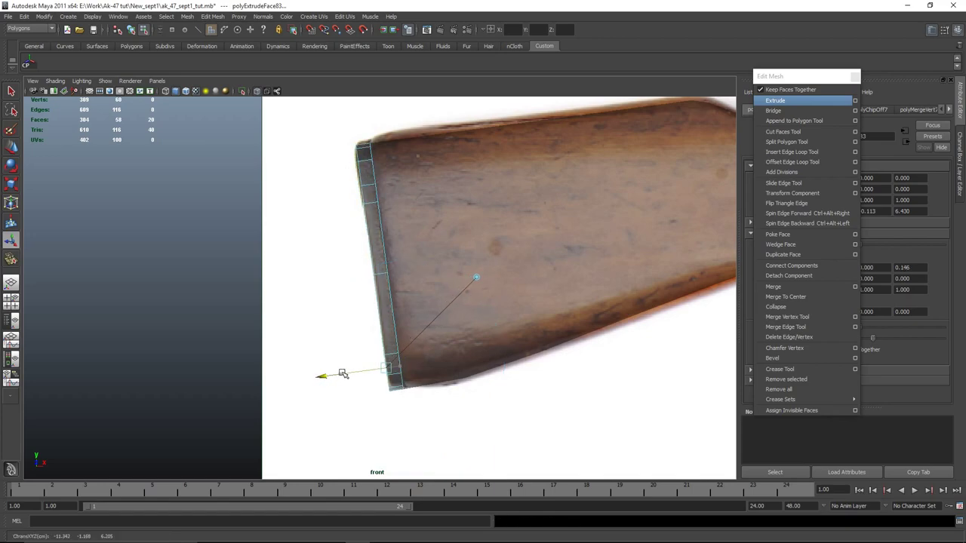
pyautogui.press('w')
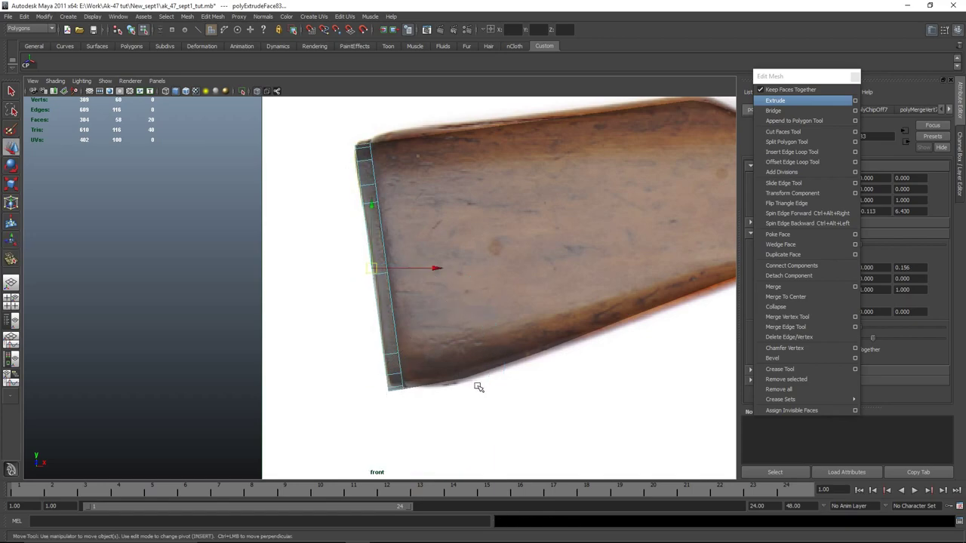
pyautogui.click(516, 418)
pyautogui.click(387, 316)
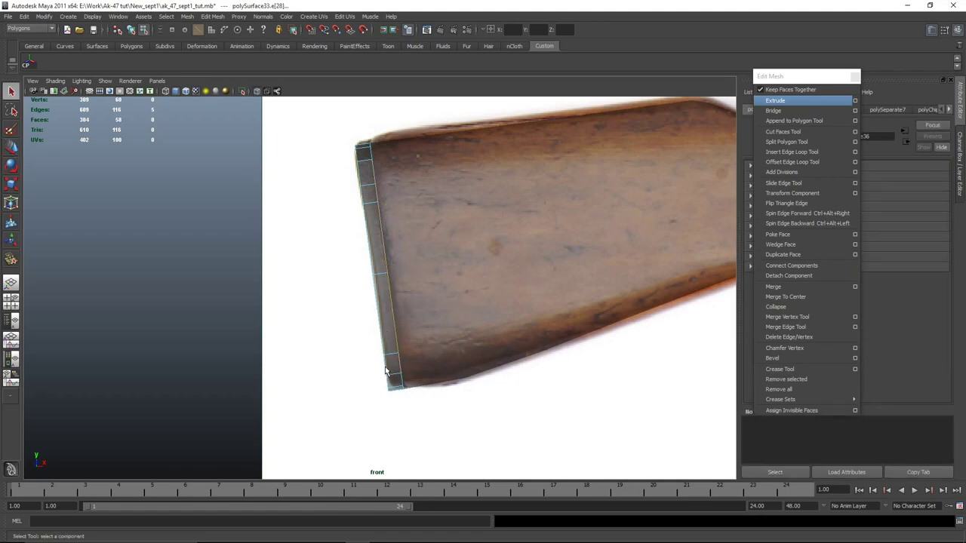
pyautogui.press('space')
pyautogui.press('space')
pyautogui.scroll(3, 216, 315)
pyautogui.keyDown('alt'); pyautogui.moveTo(216, 314); pyautogui.dragTo(442, 247); pyautogui.keyUp('alt')
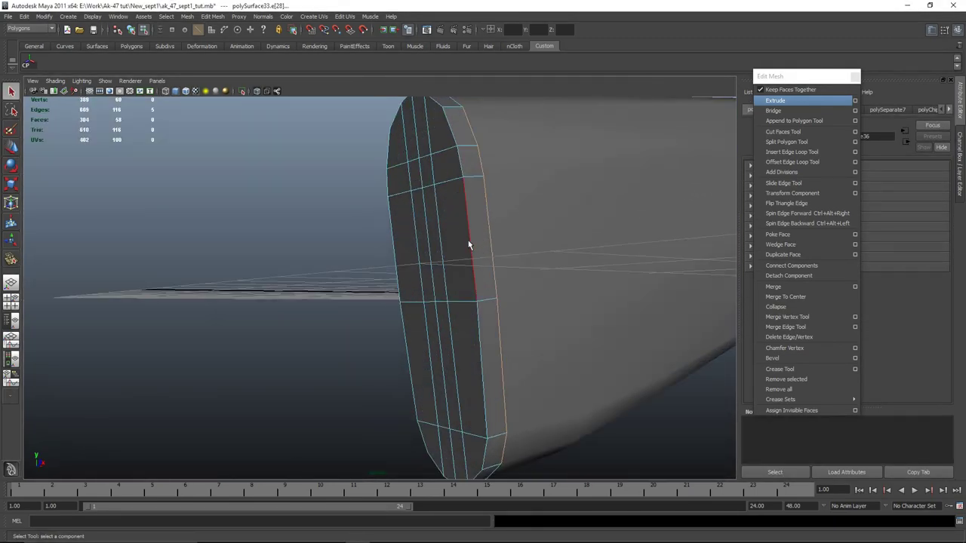
pyautogui.keyDown('alt'); pyautogui.moveTo(453, 398); pyautogui.dragTo(492, 387); pyautogui.keyUp('alt')
# Step: Return to object mode and isolate the buttplate piece
pyautogui.moveTo(614, 331); pyautogui.dragTo(644, 295, button='right')
pyautogui.click(643, 297)
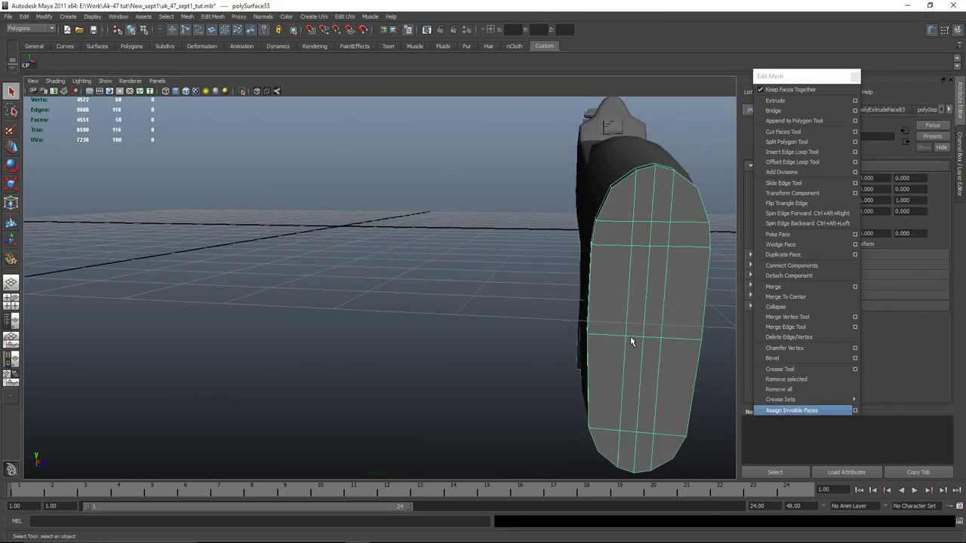
pyautogui.hotkey('shift', 'i')
pyautogui.keyDown('alt'); pyautogui.moveTo(503, 354); pyautogui.dragTo(475, 391); pyautogui.keyUp('alt')
pyautogui.keyDown('alt'); pyautogui.moveTo(498, 278); pyautogui.dragTo(521, 382); pyautogui.keyUp('alt')
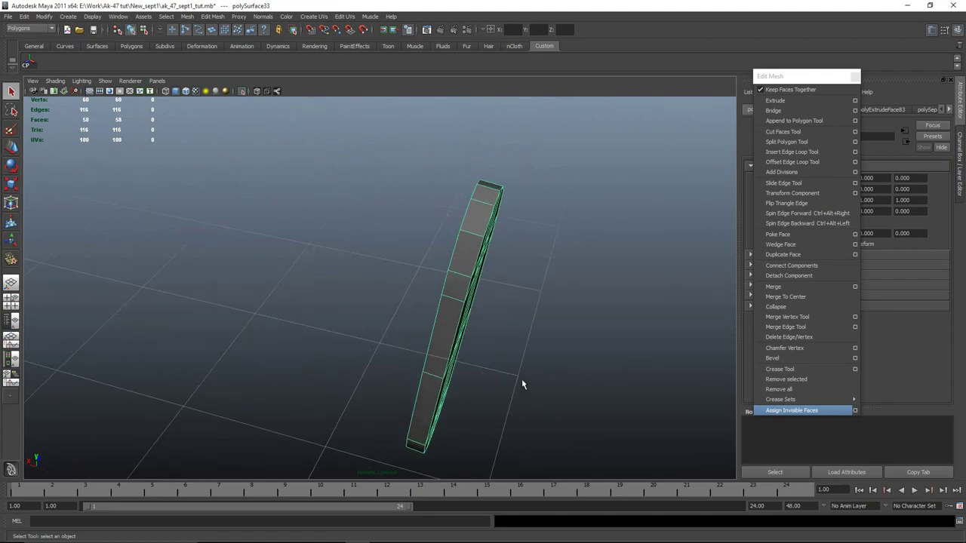
# Step: Select all edges around the outline of one side of the buttplate
pyautogui.moveTo(457, 280); pyautogui.dragTo(477, 230, button='right')
pyautogui.keyDown('alt'); pyautogui.moveTo(551, 362); pyautogui.dragTo(463, 308); pyautogui.keyUp('alt')
pyautogui.click(550, 329)
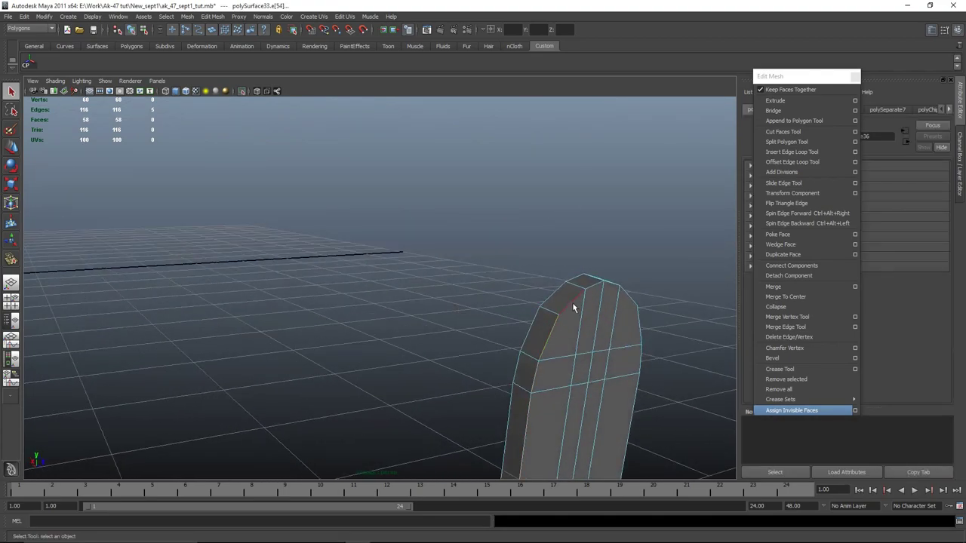
pyautogui.keyDown('alt'); pyautogui.moveTo(647, 336); pyautogui.dragTo(646, 147, button='middle'); pyautogui.keyUp('alt')
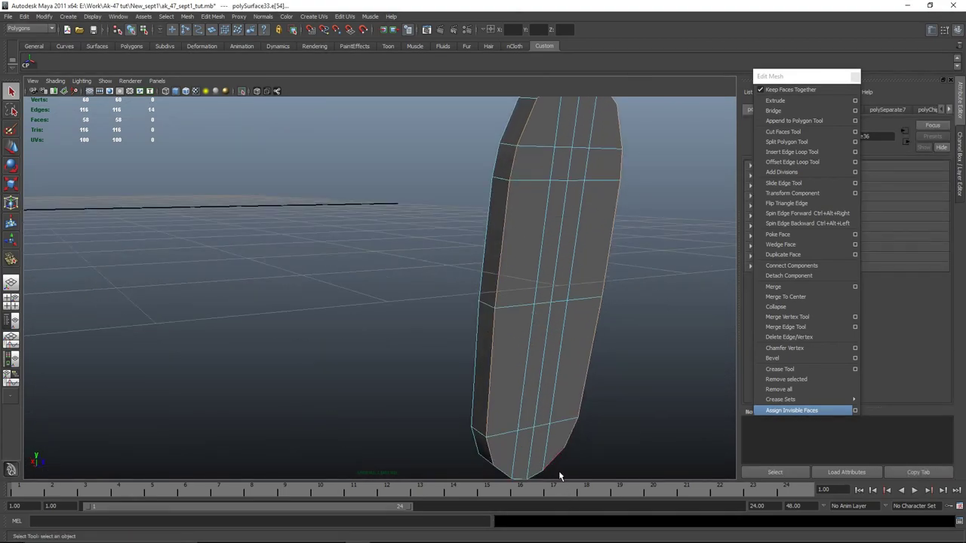
pyautogui.keyDown('alt'); pyautogui.moveTo(557, 458); pyautogui.dragTo(534, 399); pyautogui.keyUp('alt')
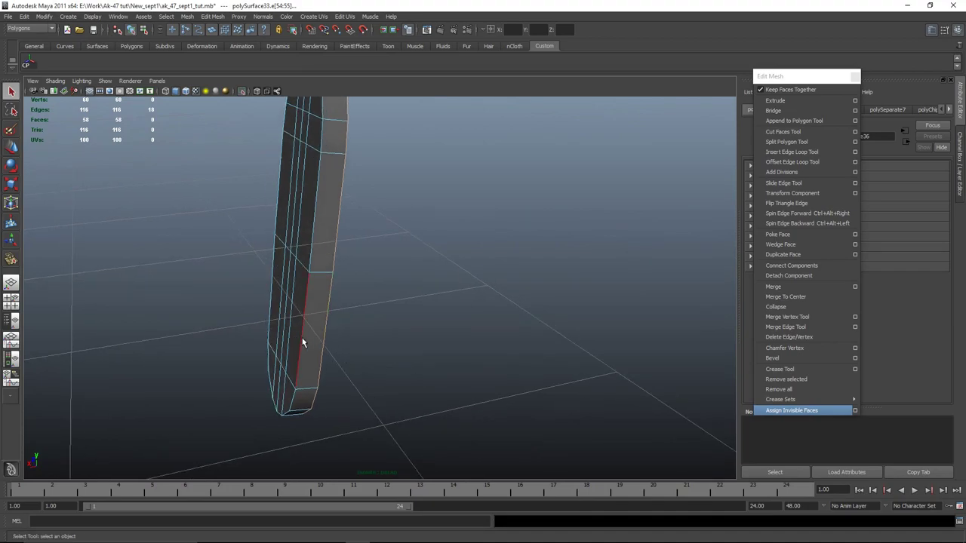
# Step: Add the edges around the opposite outline of the buttplate to the selection
pyautogui.keyDown('alt'); pyautogui.moveTo(347, 411); pyautogui.dragTo(401, 401); pyautogui.keyUp('alt')
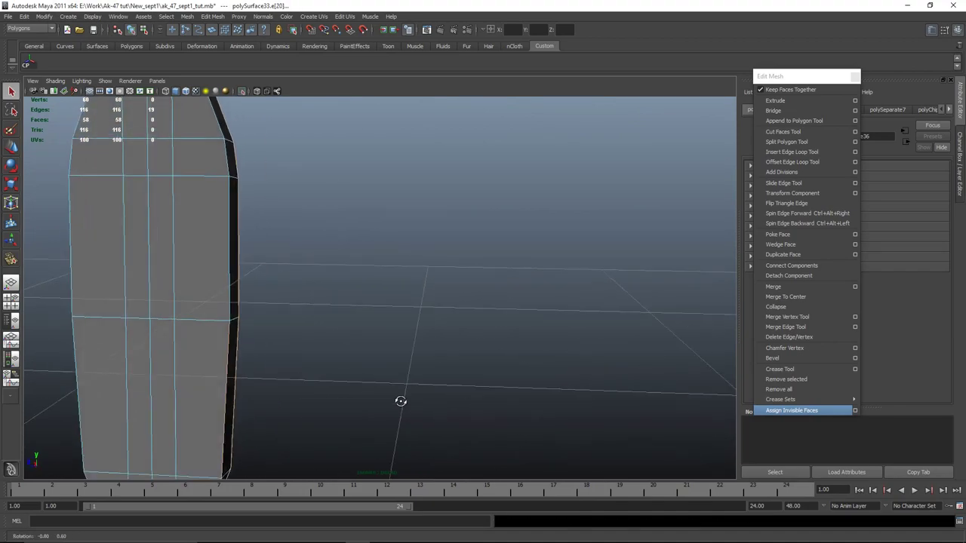
pyautogui.keyDown('alt'); pyautogui.moveTo(401, 400); pyautogui.dragTo(574, 196, button='middle'); pyautogui.keyUp('alt')
pyautogui.keyDown('alt'); pyautogui.moveTo(483, 335); pyautogui.dragTo(393, 283); pyautogui.keyUp('alt')
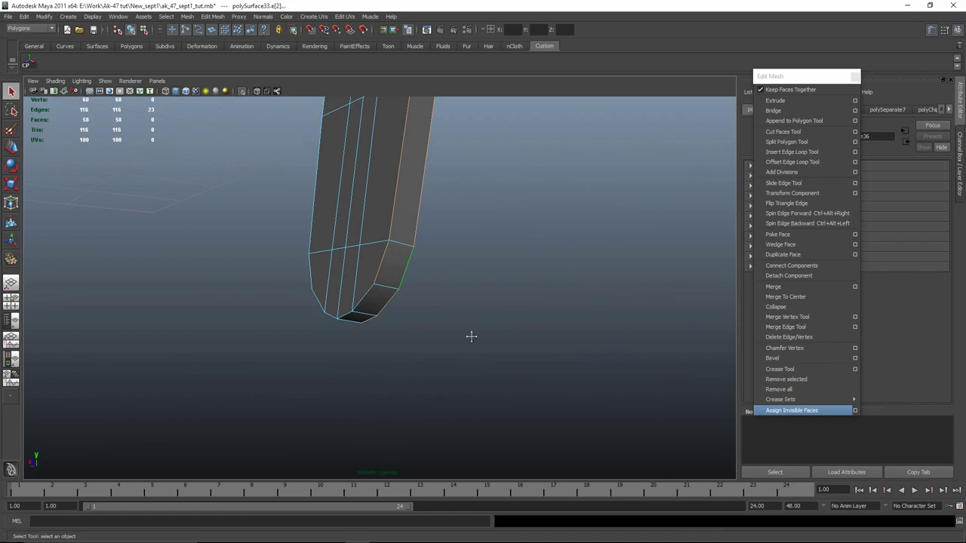
pyautogui.keyDown('alt'); pyautogui.moveTo(470, 336); pyautogui.dragTo(402, 401); pyautogui.keyUp('alt')
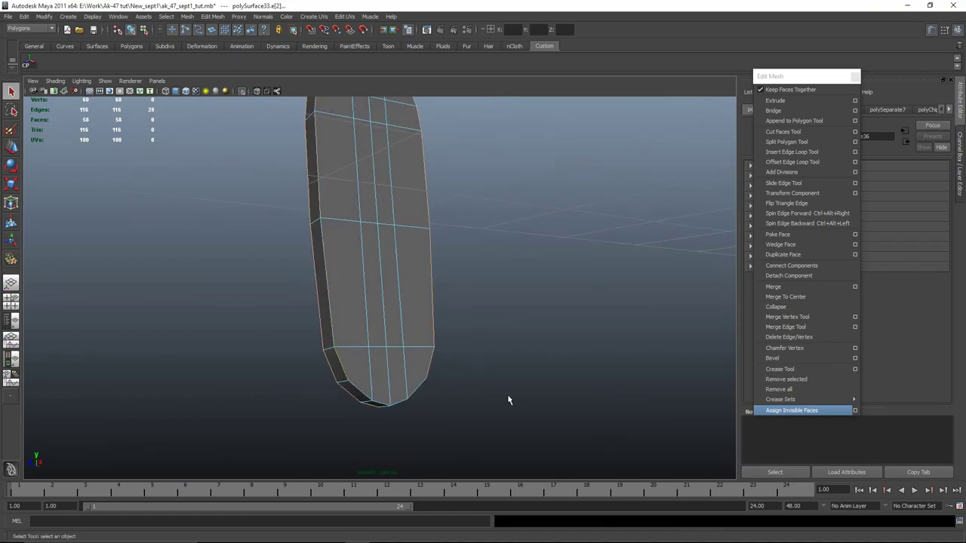
pyautogui.keyDown('shift'); pyautogui.doubleClick(396, 400); pyautogui.keyUp('shift')
pyautogui.keyDown('alt'); pyautogui.moveTo(478, 418); pyautogui.dragTo(412, 402); pyautogui.keyUp('alt')
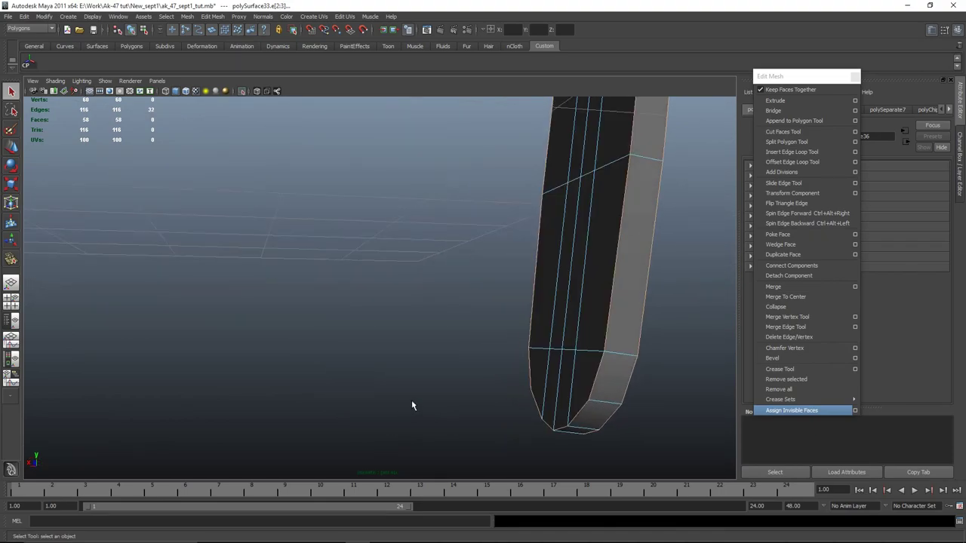
pyautogui.keyDown('alt'); pyautogui.moveTo(490, 151); pyautogui.dragTo(383, 251, button='middle'); pyautogui.keyUp('alt')
pyautogui.keyDown('alt'); pyautogui.moveTo(383, 251); pyautogui.dragTo(546, 153); pyautogui.keyUp('alt')
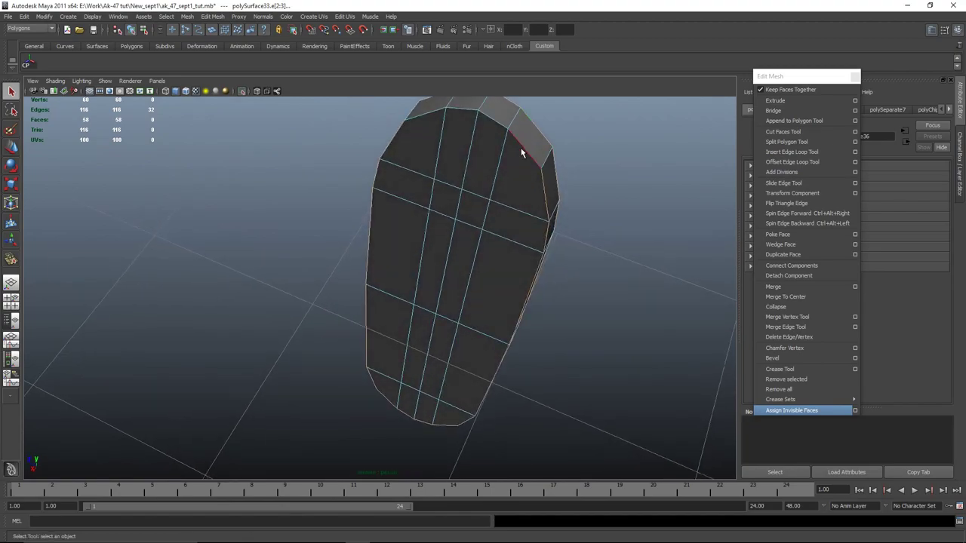
pyautogui.keyDown('alt'); pyautogui.moveTo(551, 231); pyautogui.dragTo(405, 390); pyautogui.keyUp('alt')
pyautogui.scroll(-5, 565, 324)
pyautogui.press('5')
pyautogui.keyDown('alt'); pyautogui.moveTo(700, 328); pyautogui.dragTo(592, 317); pyautogui.keyUp('alt')
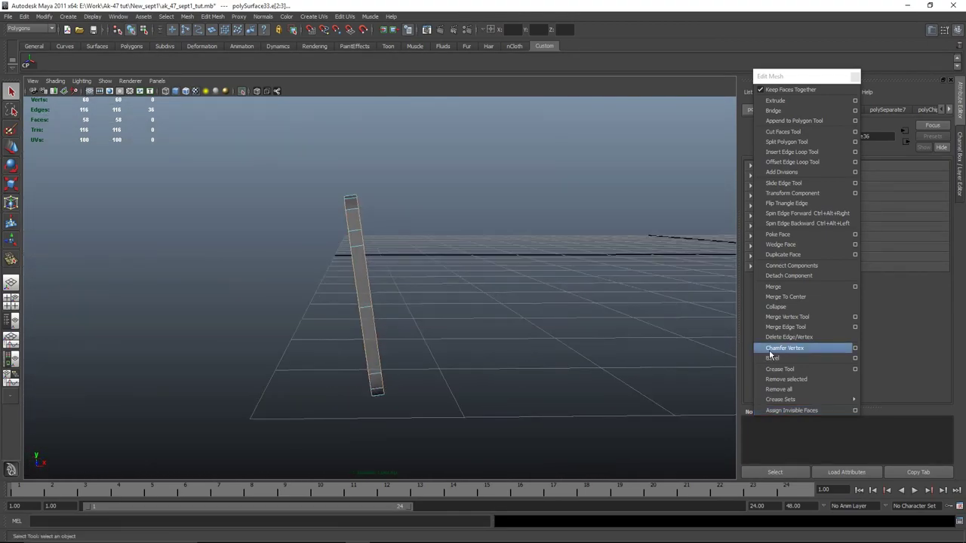
# Step: Bevel the selected outline edges of the buttplate with an offset of 0.281
pyautogui.click(771, 357)
pyautogui.scroll(4, 531, 331)
pyautogui.moveTo(786, 76); pyautogui.dragTo(643, 79)
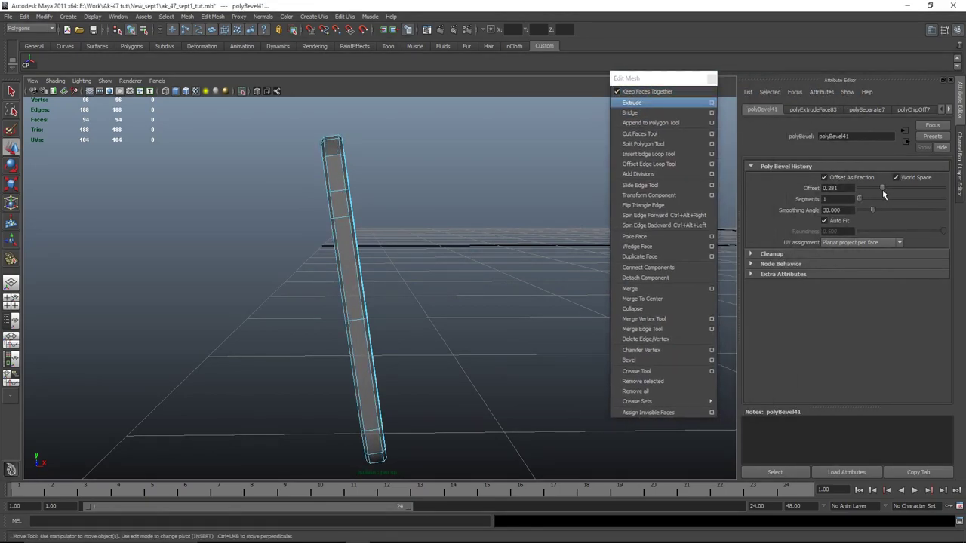
pyautogui.keyDown('alt'); pyautogui.moveTo(508, 272); pyautogui.dragTo(491, 247); pyautogui.keyUp('alt')
pyautogui.click(533, 231)
# Step: Turn off isolation to show the buttplate together with the rest of the model
pyautogui.hotkey('shift', 'i')
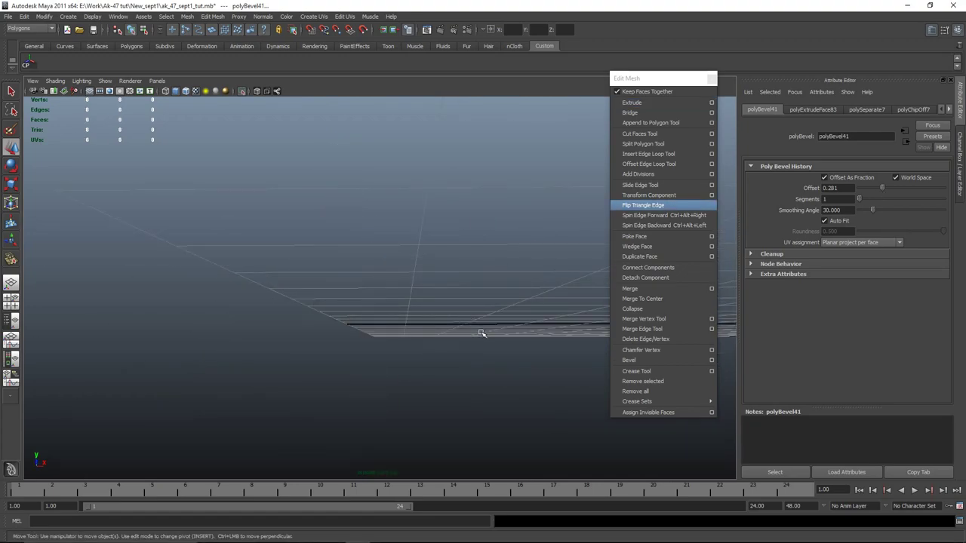
pyautogui.click(502, 420)
pyautogui.hotkey('shift', 'i')
pyautogui.keyDown('alt'); pyautogui.moveTo(399, 396); pyautogui.dragTo(410, 415); pyautogui.keyUp('alt')
# Step: Try setting a normal angle on the buttplate and undo the shading change
pyautogui.click(340, 202)
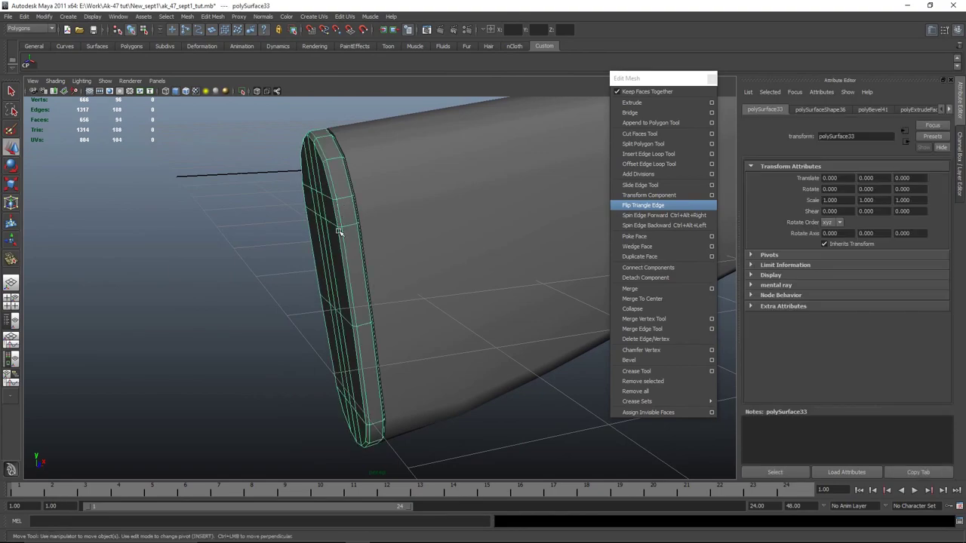
pyautogui.scroll(5, 387, 287)
pyautogui.keyDown('alt'); pyautogui.moveTo(388, 290); pyautogui.dragTo(452, 409, button='middle'); pyautogui.keyUp('alt')
pyautogui.keyDown('alt'); pyautogui.moveTo(362, 231); pyautogui.dragTo(334, 216); pyautogui.keyUp('alt')
pyautogui.moveTo(334, 216); pyautogui.dragTo(334, 197, button='right')
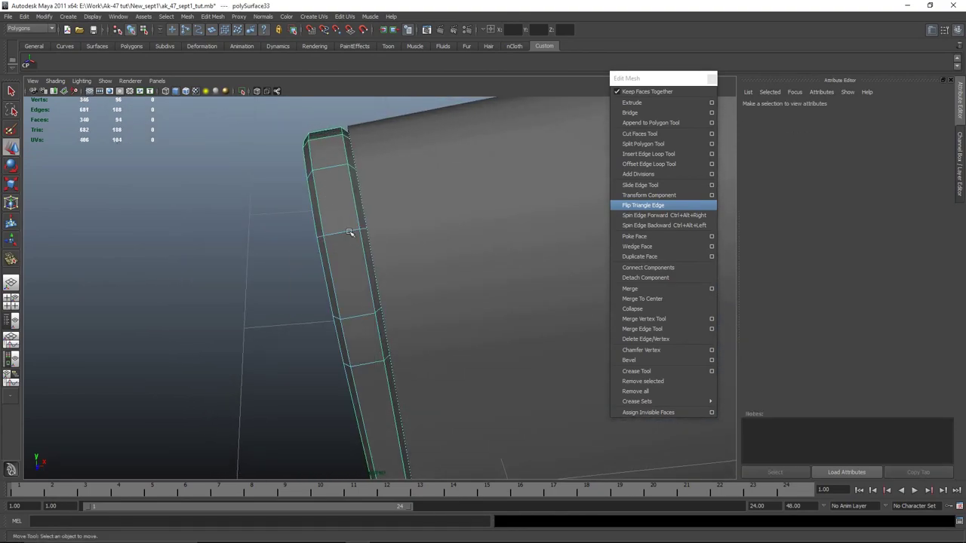
pyautogui.moveTo(349, 234); pyautogui.dragTo(365, 219, button='right')
pyautogui.click(334, 220)
pyautogui.click(262, 16)
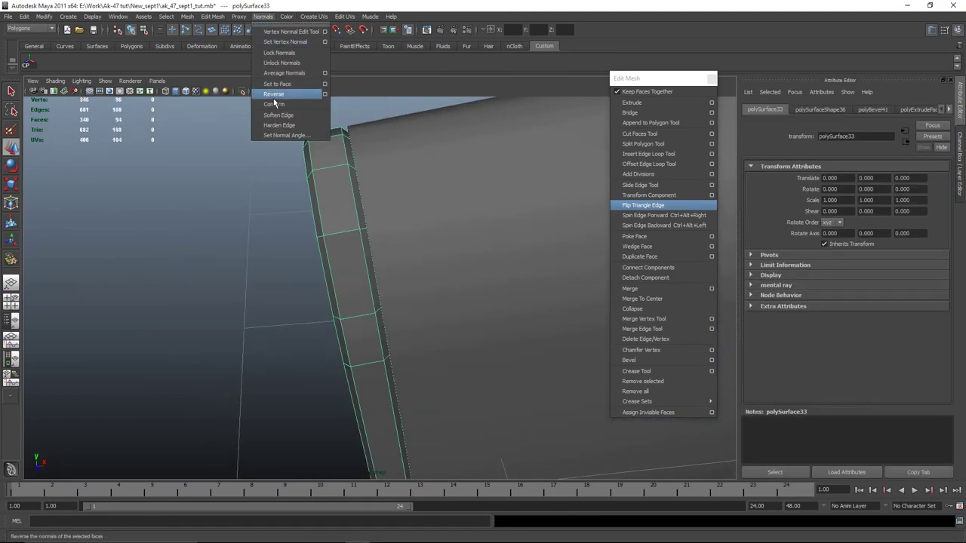
pyautogui.click(278, 134)
pyautogui.click(685, 261)
pyautogui.click(246, 257)
pyautogui.keyDown('alt'); pyautogui.moveTo(248, 260); pyautogui.dragTo(284, 289); pyautogui.keyUp('alt')
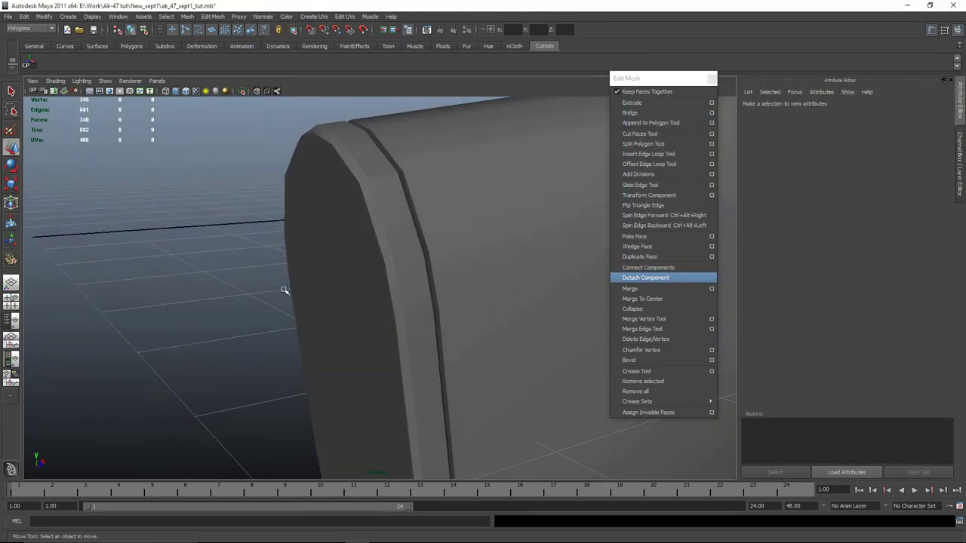
pyautogui.hotkey('ctrl', 'z')
pyautogui.hotkey('ctrl', 'z')
pyautogui.hotkey('ctrl', 'z')
# Step: Select two edges on the buttplate's beveled rim and soften them
pyautogui.keyDown('alt'); pyautogui.moveTo(395, 234); pyautogui.dragTo(387, 250); pyautogui.keyUp('alt')
pyautogui.click(386, 249)
pyautogui.moveTo(377, 242); pyautogui.dragTo(379, 217, button='right')
pyautogui.click(377, 242)
pyautogui.keyDown('alt'); pyautogui.moveTo(377, 242); pyautogui.dragTo(468, 278); pyautogui.keyUp('alt')
pyautogui.keyDown('shift'); pyautogui.click(393, 246); pyautogui.keyUp('shift')
pyautogui.scroll(-3, 483, 332)
pyautogui.keyDown('alt'); pyautogui.moveTo(502, 375); pyautogui.dragTo(302, 204); pyautogui.keyUp('alt')
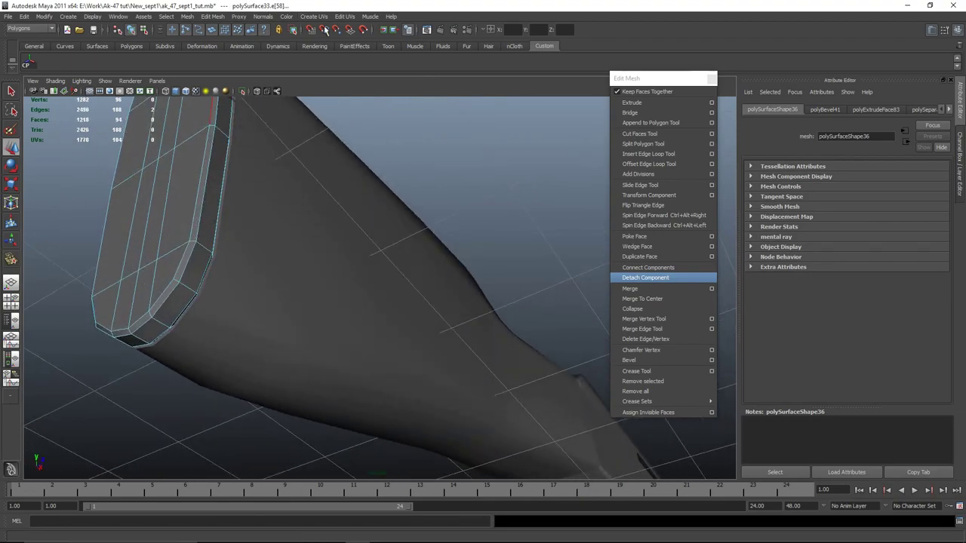
pyautogui.click(270, 17)
pyautogui.click(295, 116)
pyautogui.click(491, 154)
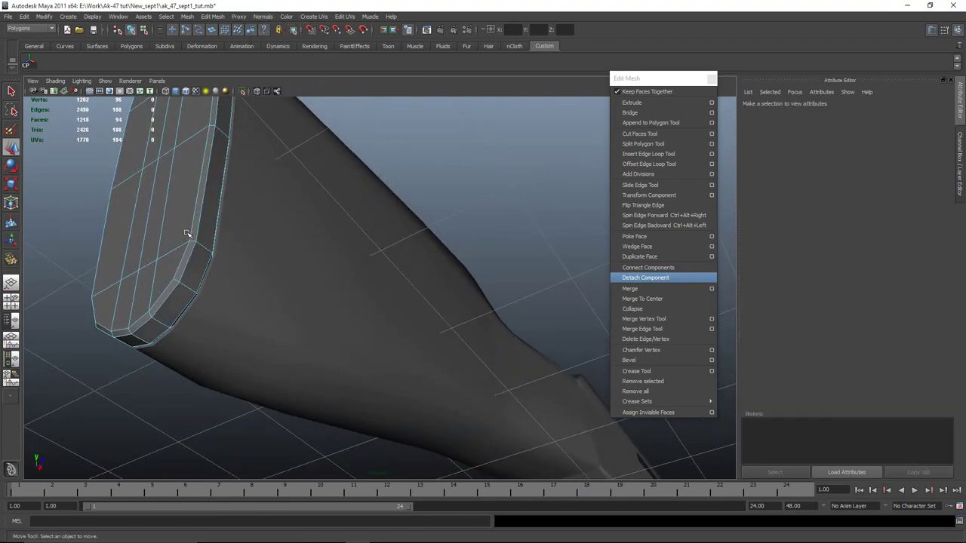
# Step: Soften another edge on the buttplate's side band and return to object mode
pyautogui.moveTo(187, 233); pyautogui.dragTo(231, 200, button='right')
pyautogui.keyDown('alt'); pyautogui.moveTo(229, 200); pyautogui.dragTo(216, 353); pyautogui.keyUp('alt')
pyautogui.keyDown('alt'); pyautogui.moveTo(280, 257); pyautogui.dragTo(322, 410, button='middle'); pyautogui.keyUp('alt')
pyautogui.click(359, 248)
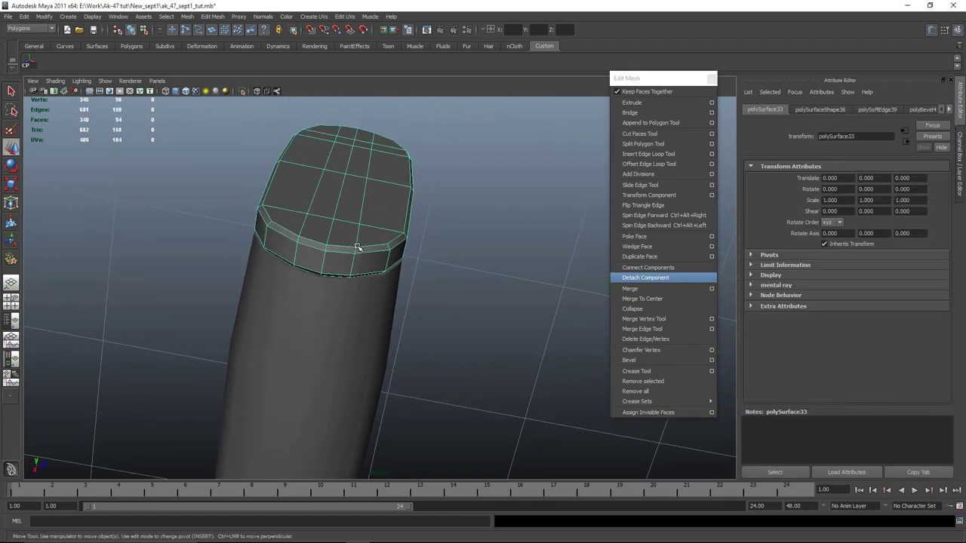
pyautogui.moveTo(357, 248); pyautogui.dragTo(356, 207, button='right')
pyautogui.click(324, 261)
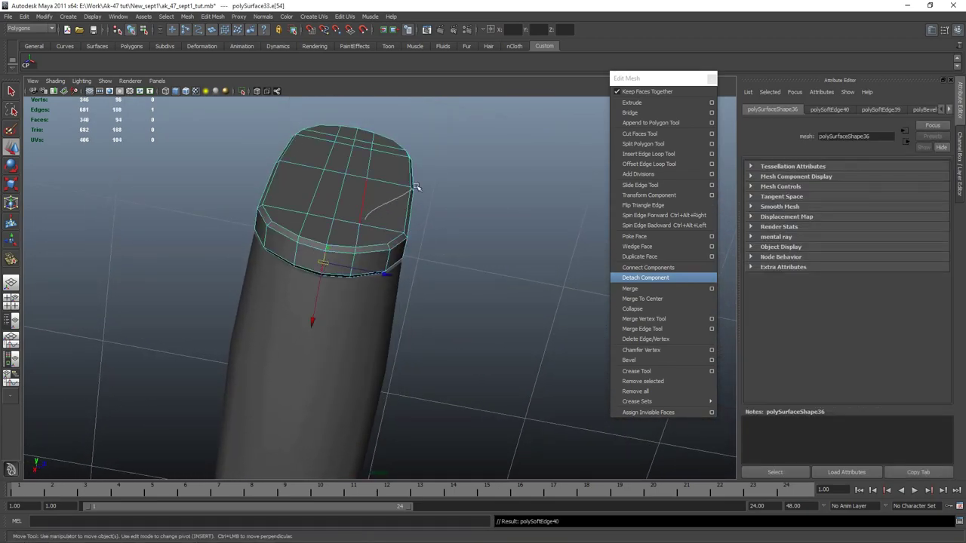
pyautogui.moveTo(413, 186); pyautogui.dragTo(419, 199, button='right')
pyautogui.keyDown('alt'); pyautogui.moveTo(506, 204); pyautogui.dragTo(538, 345); pyautogui.keyUp('alt')
pyautogui.click(488, 338)
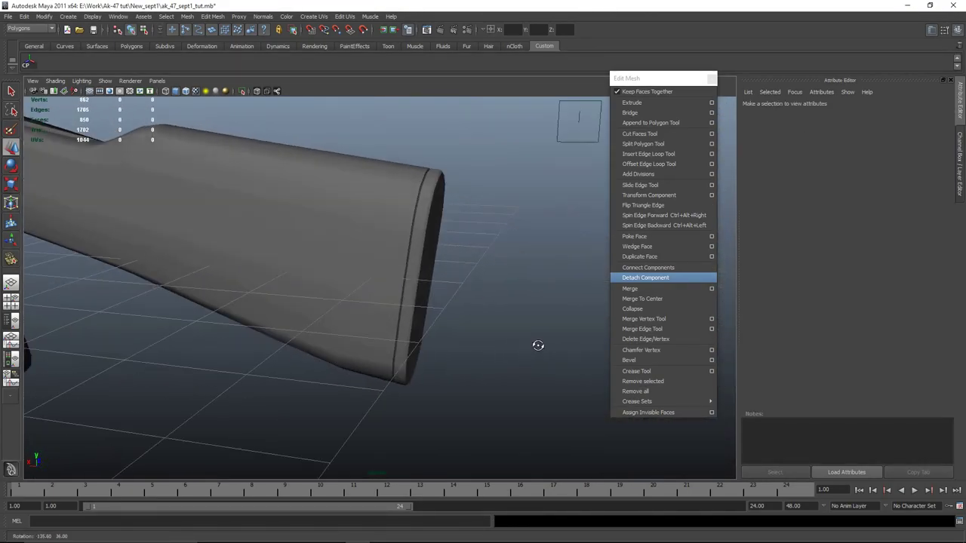
# Step: Move the buttplate slightly in the front view to close the gap with the stock's butt end
pyautogui.click(444, 302)
pyautogui.press('space')
pyautogui.press('space')
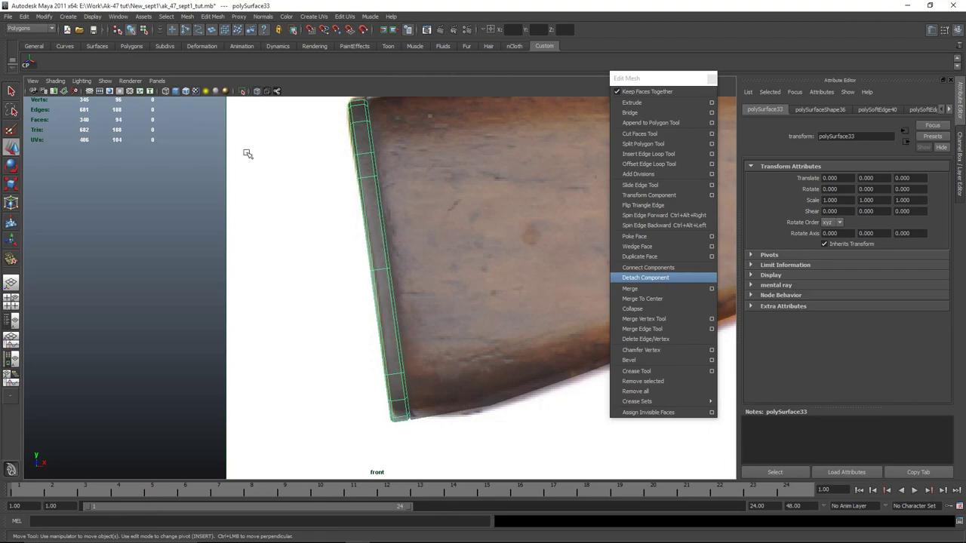
pyautogui.moveTo(446, 258); pyautogui.dragTo(441, 261)
pyautogui.press('space')
pyautogui.press('space')
pyautogui.click(515, 334)
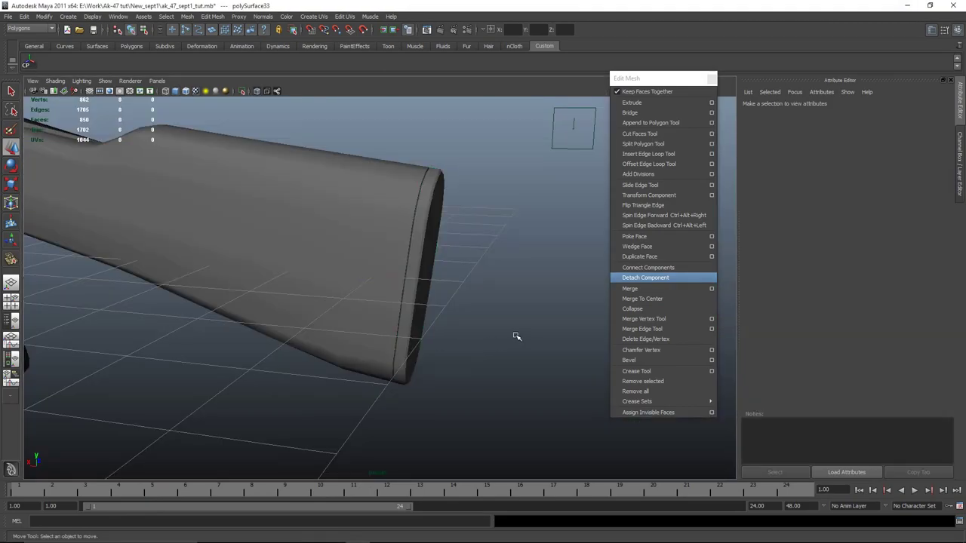
pyautogui.keyDown('alt'); pyautogui.moveTo(516, 334); pyautogui.dragTo(325, 304); pyautogui.keyUp('alt')
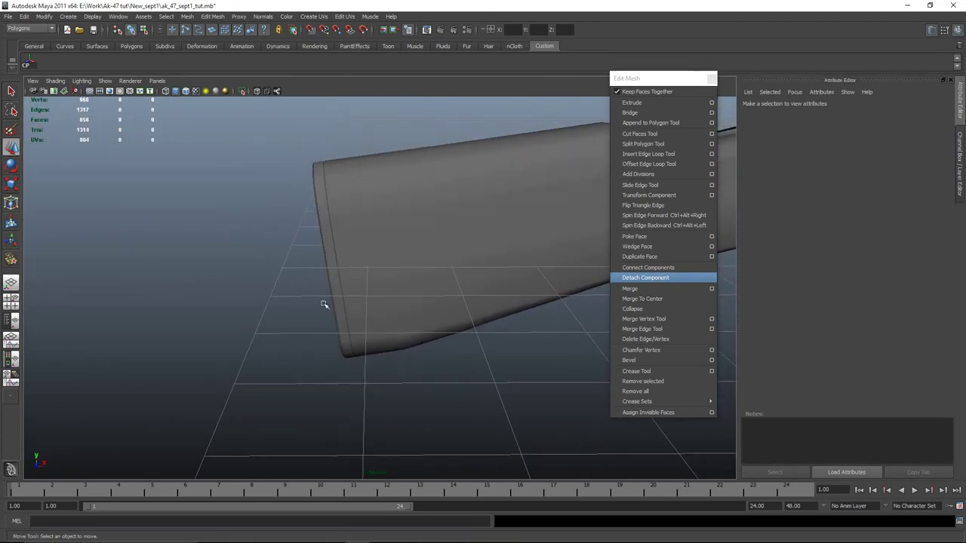
# Step: Select the complete edge loop around the stock's butt end, next to the buttplate
pyautogui.click(359, 278)
pyautogui.press('space')
pyautogui.press('space')
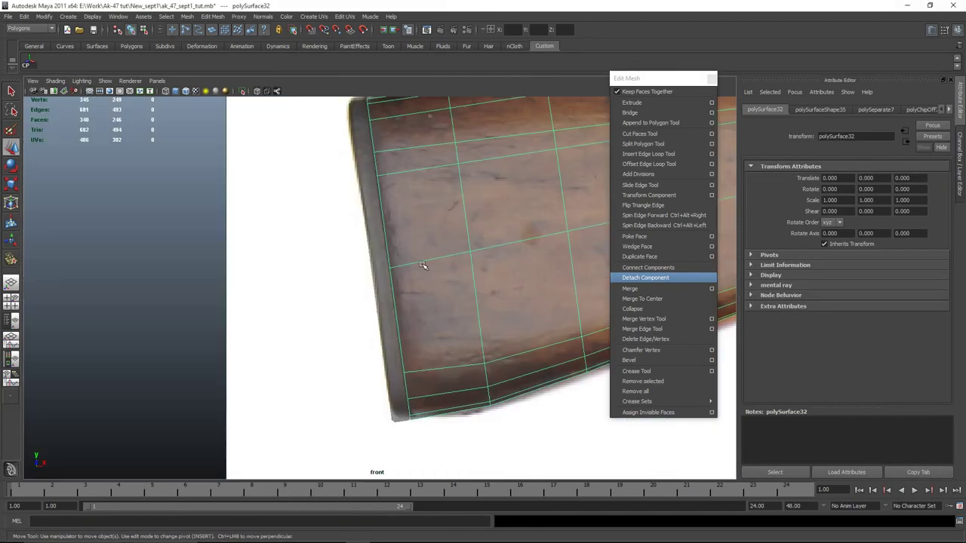
pyautogui.moveTo(423, 264); pyautogui.dragTo(394, 259, button='right')
pyautogui.click(390, 265)
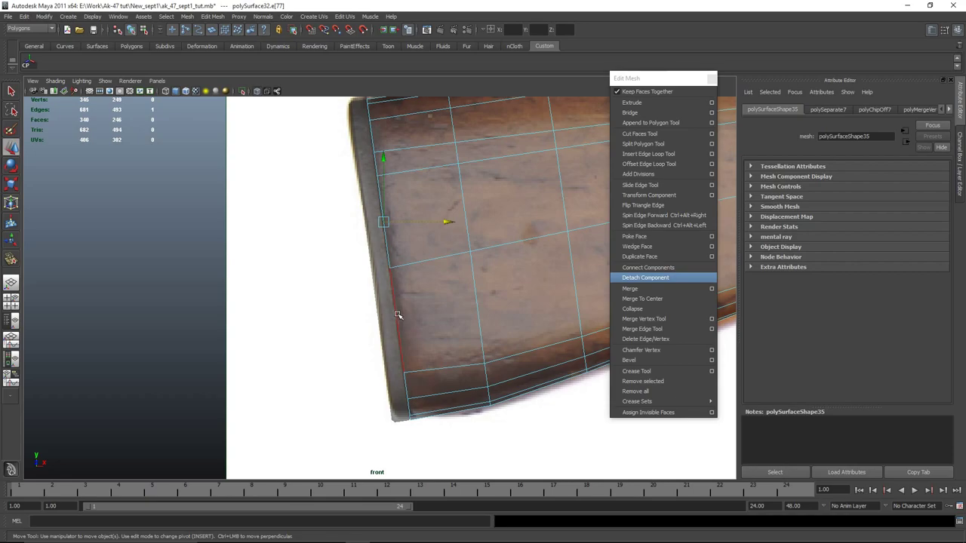
pyautogui.press('space')
pyautogui.press('space')
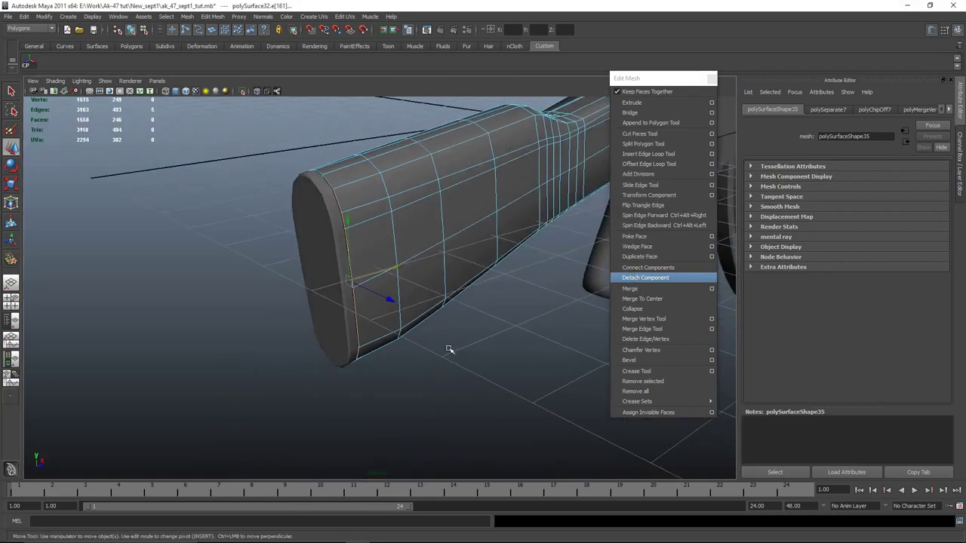
pyautogui.keyDown('shift'); pyautogui.click(329, 180); pyautogui.keyUp('shift')
pyautogui.keyDown('alt'); pyautogui.moveTo(329, 181); pyautogui.dragTo(430, 261); pyautogui.keyUp('alt')
pyautogui.keyDown('alt'); pyautogui.moveTo(405, 308); pyautogui.dragTo(393, 278); pyautogui.keyUp('alt')
pyautogui.keyDown('shift'); pyautogui.click(393, 271); pyautogui.keyUp('shift')
pyautogui.keyDown('alt'); pyautogui.moveTo(571, 323); pyautogui.dragTo(429, 372); pyautogui.keyUp('alt')
pyautogui.scroll(4, 429, 372)
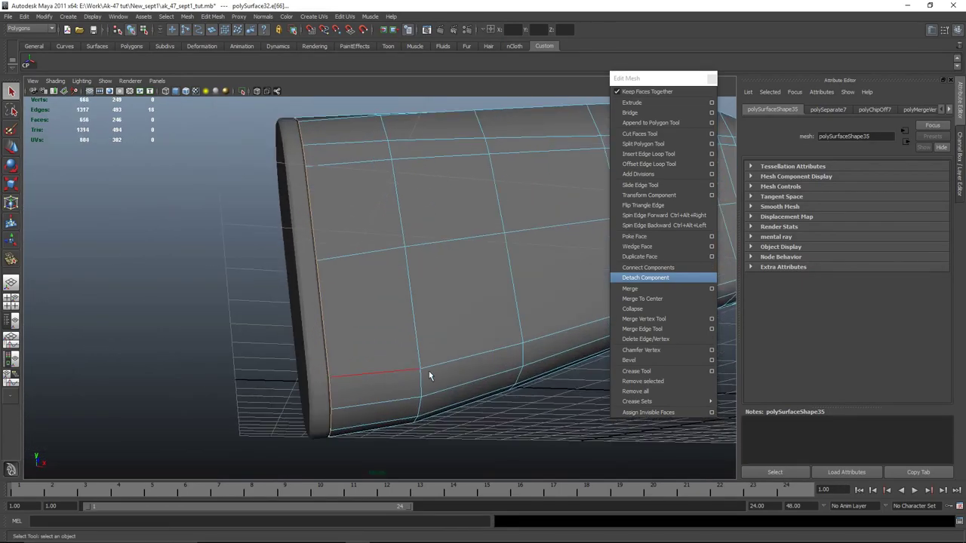
pyautogui.keyDown('alt'); pyautogui.moveTo(497, 249); pyautogui.dragTo(503, 346); pyautogui.keyUp('alt')
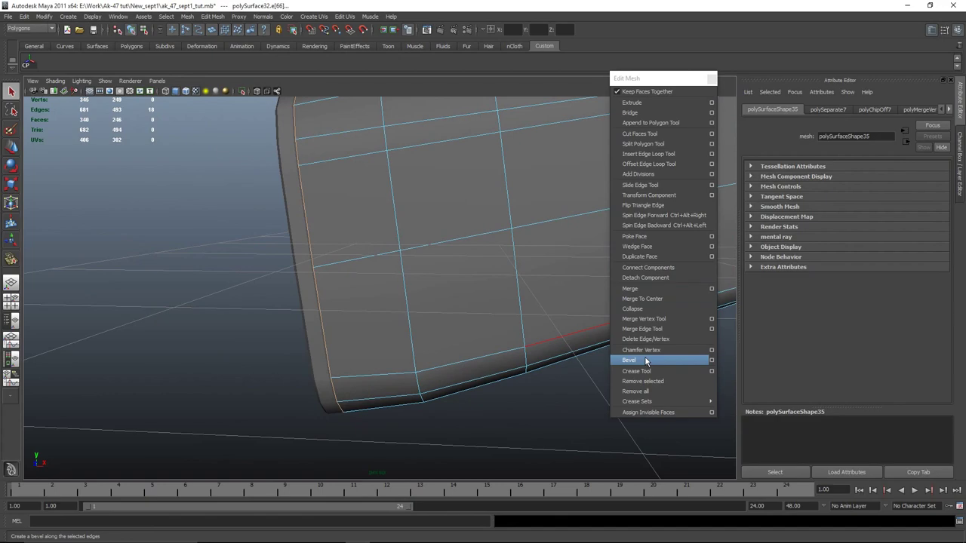
# Step: Bevel the stock's butt-end edge loop with 2 segments and an offset of 0.192
pyautogui.click(646, 361)
pyautogui.keyDown('alt'); pyautogui.moveTo(409, 335); pyautogui.dragTo(611, 341); pyautogui.keyUp('alt')
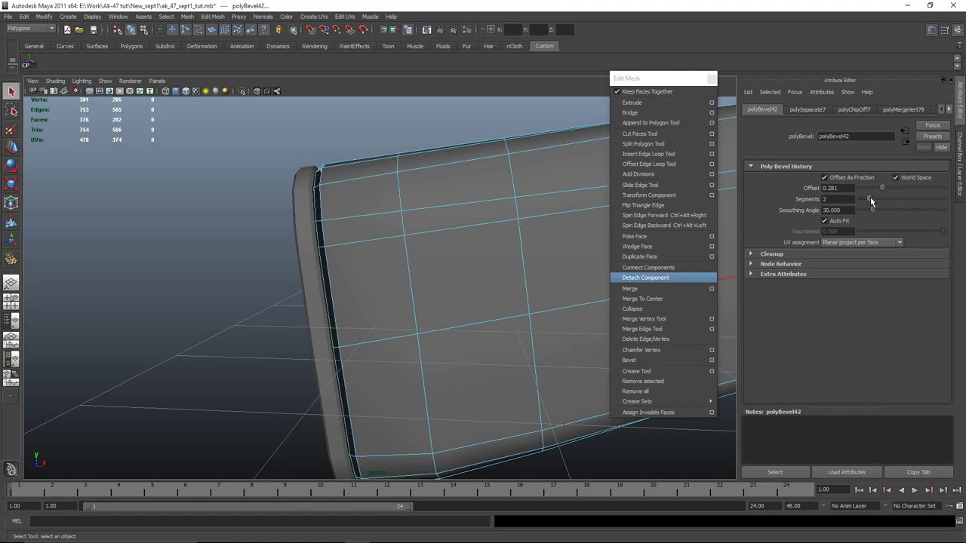
pyautogui.moveTo(866, 197); pyautogui.dragTo(878, 199)
pyautogui.keyDown('alt'); pyautogui.moveTo(556, 254); pyautogui.dragTo(605, 239); pyautogui.keyUp('alt')
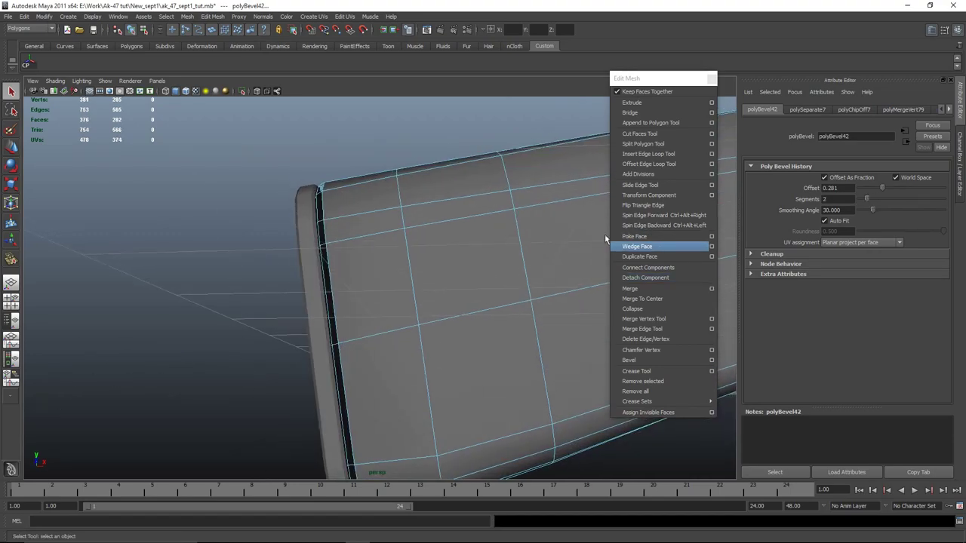
pyautogui.moveTo(893, 189); pyautogui.dragTo(873, 196)
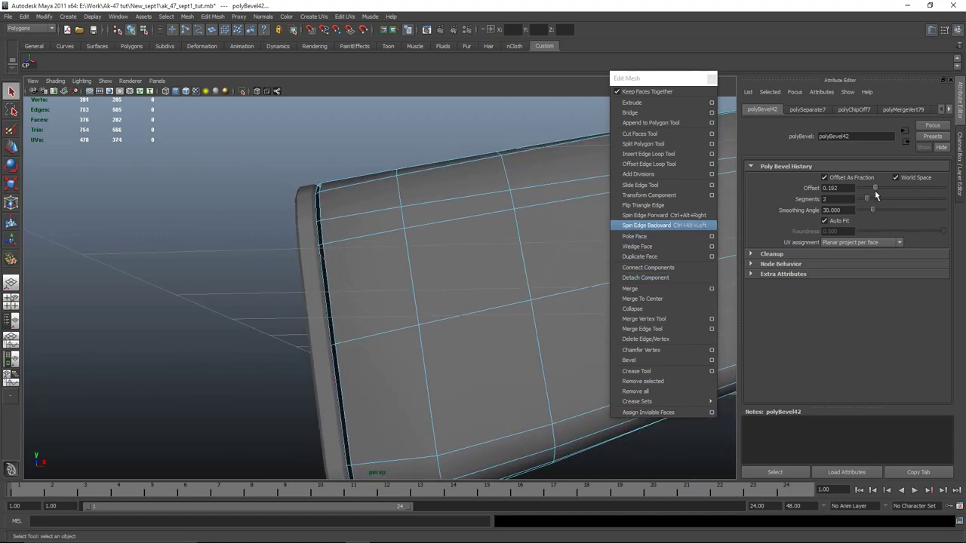
# Step: Select the stock in object mode and assign a new material to it
pyautogui.scroll(-4, 428, 291)
pyautogui.moveTo(427, 292)
pyautogui.keyDown('alt'); pyautogui.mouseDown()
pyautogui.moveTo(433, 314)
pyautogui.moveTo(426, 306)
pyautogui.mouseUp(); pyautogui.keyUp('alt')
pyautogui.moveTo(426, 306); pyautogui.dragTo(462, 294, button='right')
pyautogui.click(450, 309)
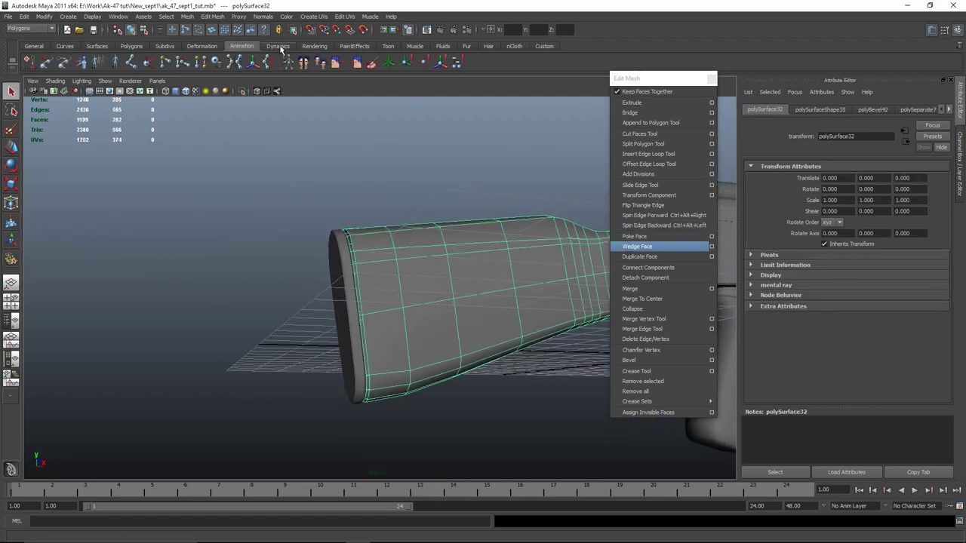
pyautogui.click(316, 46)
pyautogui.scroll(7, 321, 289)
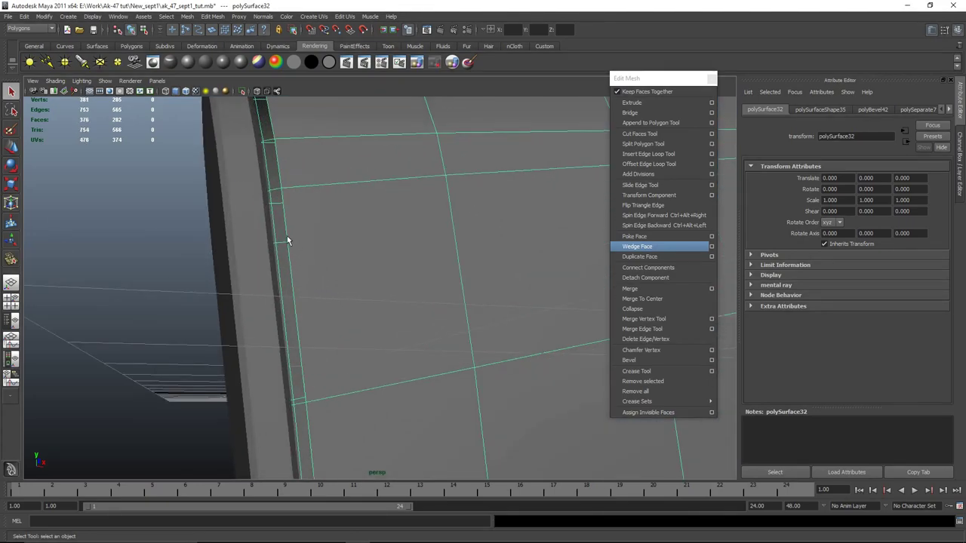
pyautogui.keyDown('alt'); pyautogui.moveTo(288, 239); pyautogui.dragTo(328, 334); pyautogui.keyUp('alt')
pyautogui.click(207, 66)
# Step: Examine the stock's shading beside the buttplate and undo the most recent selection changes
pyautogui.scroll(-6, 378, 248)
pyautogui.click(318, 307)
pyautogui.click(343, 278)
pyautogui.click(264, 304)
pyautogui.moveTo(264, 303)
pyautogui.keyDown('alt'); pyautogui.mouseDown()
pyautogui.moveTo(264, 323)
pyautogui.moveTo(263, 301)
pyautogui.moveTo(258, 314)
pyautogui.mouseUp(); pyautogui.keyUp('alt')
pyautogui.click(389, 359)
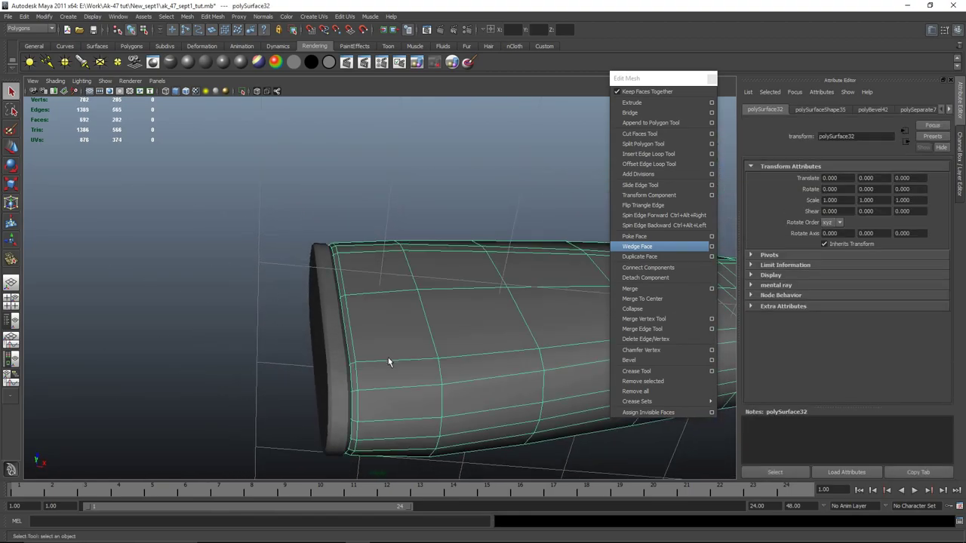
pyautogui.hotkey('ctrl', 'z')
pyautogui.hotkey('ctrl', 'z')
pyautogui.hotkey('ctrl', 'z')
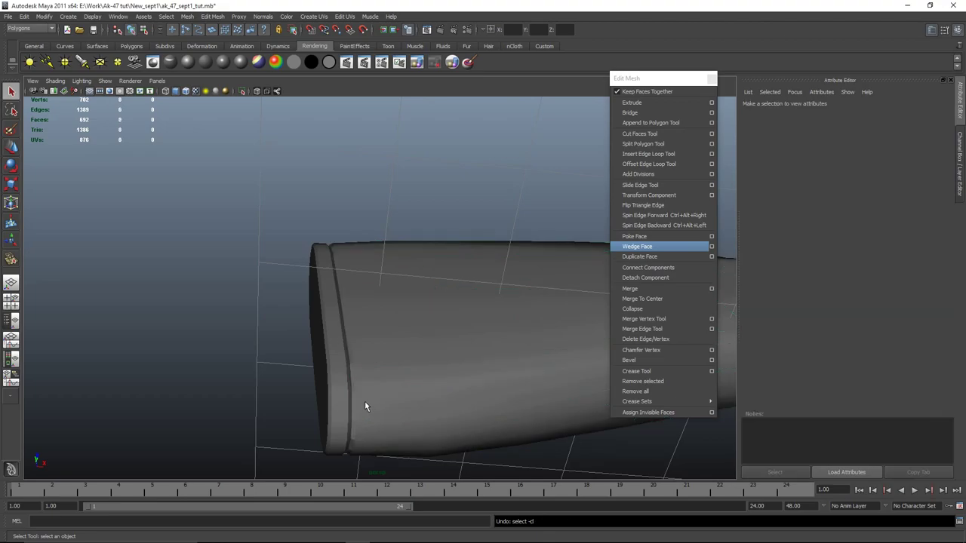
# Step: Undo the stock's material assignment and butt-end bevel, and clear the selection
pyautogui.hotkey('ctrl', 'z')
pyautogui.hotkey('ctrl', 'z')
pyautogui.hotkey('ctrl', 'z')
pyautogui.click(282, 424)
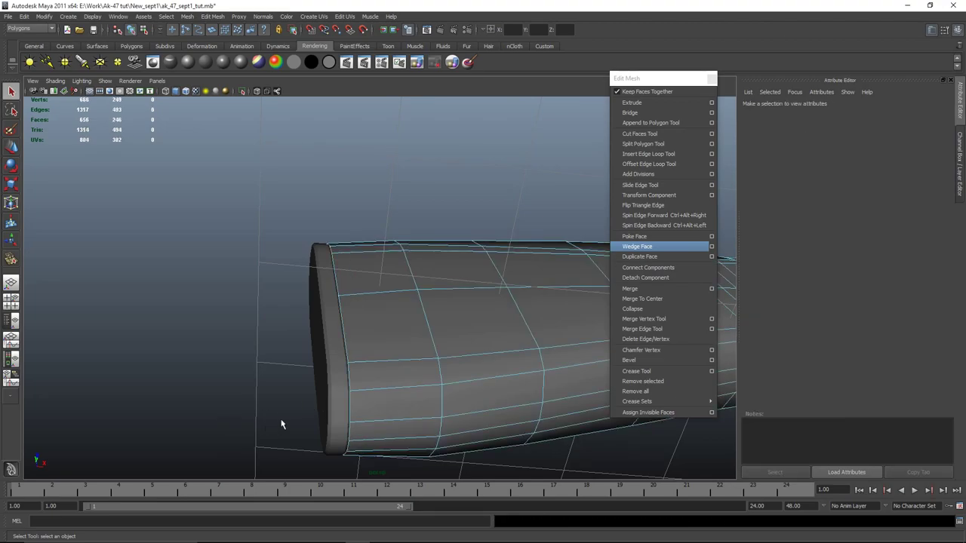
# Step: Show the whole rifle and examine its stock, pistol grip and butt end from several angles
pyautogui.keyDown('alt'); pyautogui.moveTo(282, 424); pyautogui.dragTo(370, 344); pyautogui.keyUp('alt')
pyautogui.moveTo(370, 344); pyautogui.dragTo(420, 330, button='right')
pyautogui.keyDown('alt'); pyautogui.moveTo(420, 330); pyautogui.dragTo(377, 329); pyautogui.keyUp('alt')
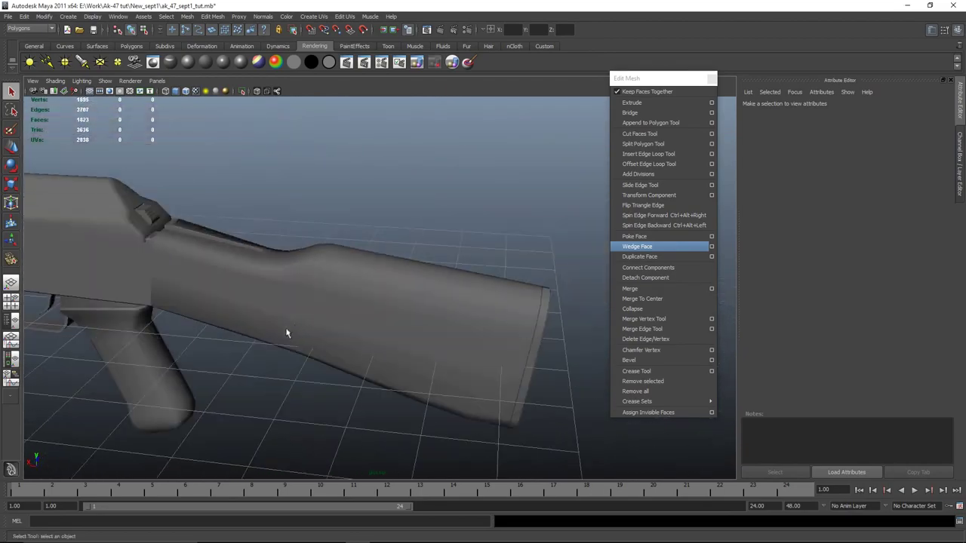
pyautogui.keyDown('alt'); pyautogui.moveTo(286, 333); pyautogui.dragTo(445, 310, button='middle'); pyautogui.keyUp('alt')
pyautogui.keyDown('alt'); pyautogui.moveTo(489, 308); pyautogui.dragTo(516, 294); pyautogui.keyUp('alt')
pyautogui.keyDown('alt'); pyautogui.moveTo(407, 296); pyautogui.dragTo(302, 291); pyautogui.keyUp('alt')
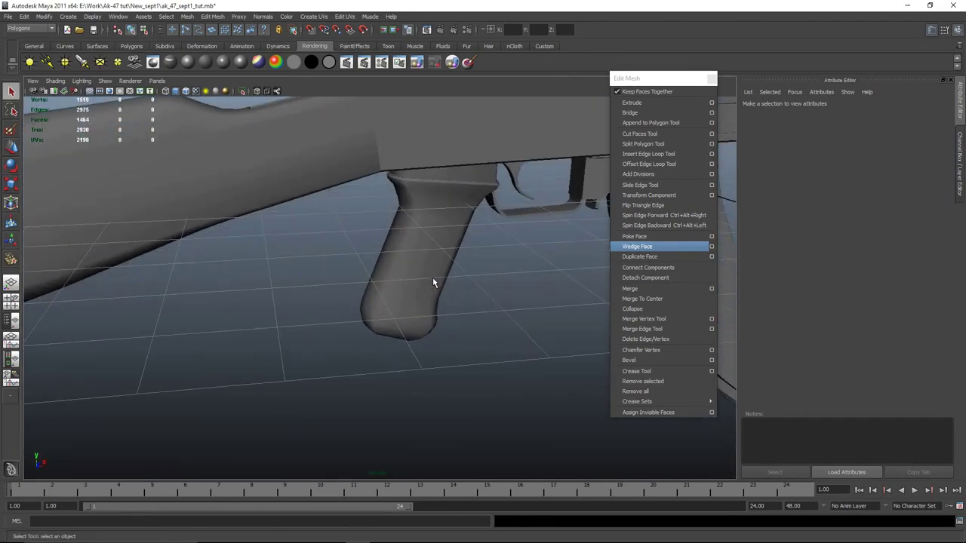
pyautogui.keyDown('alt'); pyautogui.moveTo(432, 280); pyautogui.dragTo(427, 398, button='middle'); pyautogui.keyUp('alt')
pyautogui.keyDown('alt'); pyautogui.moveTo(427, 398); pyautogui.dragTo(397, 302); pyautogui.keyUp('alt')
pyautogui.click(396, 275)
pyautogui.keyDown('alt'); pyautogui.moveTo(403, 368); pyautogui.dragTo(423, 275); pyautogui.keyUp('alt')
# Step: Isolate the buttplate and prepare it for face selection in the front view
pyautogui.click(60, 321)
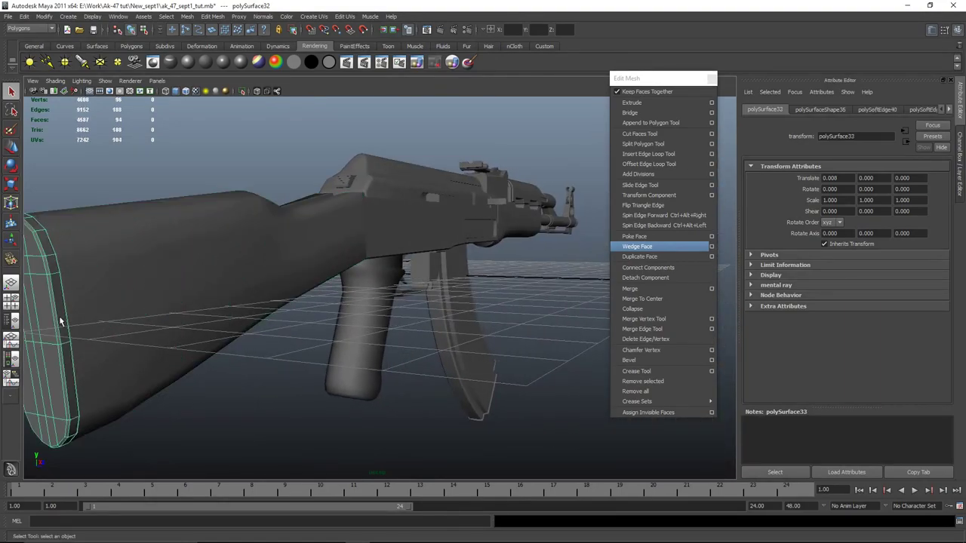
pyautogui.hotkey('shift', 'i')
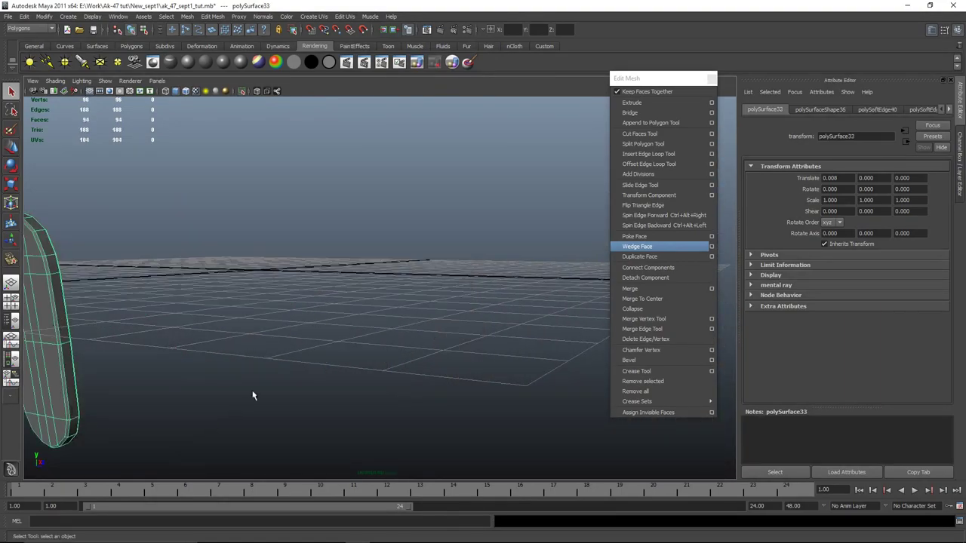
pyautogui.press('space')
pyautogui.press('space')
pyautogui.keyDown('alt'); pyautogui.moveTo(359, 196); pyautogui.dragTo(333, 274, button='middle'); pyautogui.keyUp('alt')
pyautogui.moveTo(332, 273); pyautogui.dragTo(333, 300, button='right')
pyautogui.scroll(-4, 335, 325)
pyautogui.scroll(3, 337, 326)
# Step: Try to select the buttplate's stock-side faces with area selections in the front view
pyautogui.moveTo(310, 175); pyautogui.dragTo(403, 507)
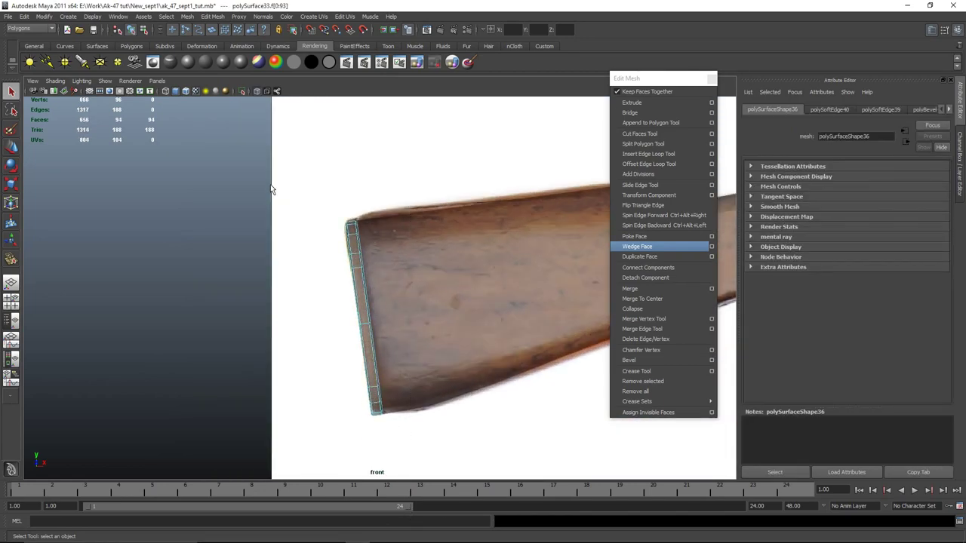
pyautogui.moveTo(272, 189); pyautogui.dragTo(367, 321)
pyautogui.scroll(2, 392, 300)
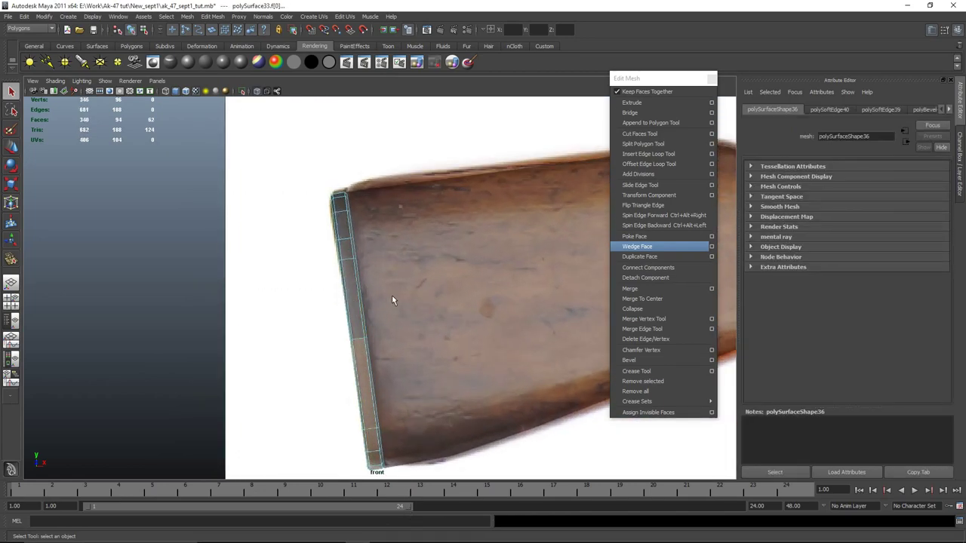
pyautogui.scroll(3, 391, 298)
pyautogui.scroll(2, 351, 274)
pyautogui.keyDown('alt'); pyautogui.moveTo(350, 311); pyautogui.dragTo(324, 185, button='middle'); pyautogui.keyUp('alt')
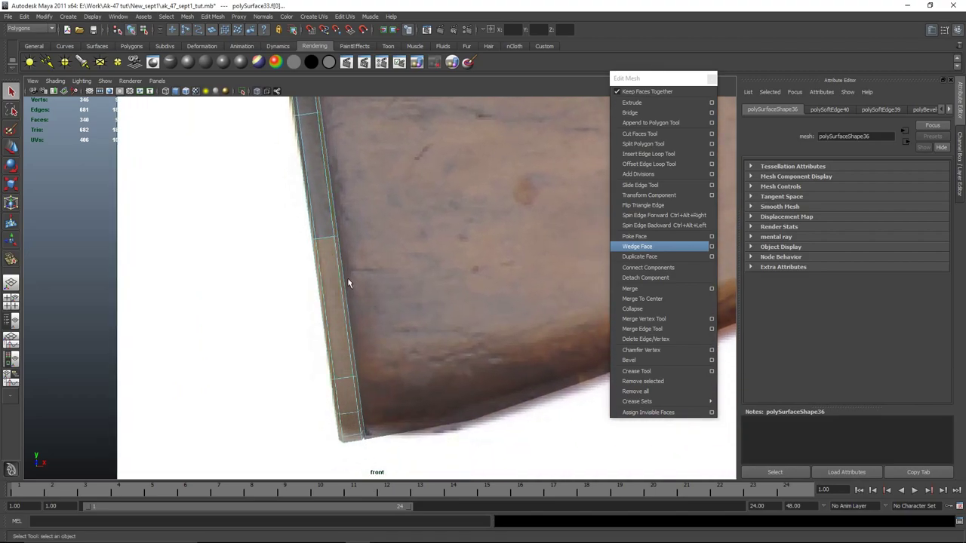
pyautogui.press('space')
pyautogui.press('space')
pyautogui.press('space')
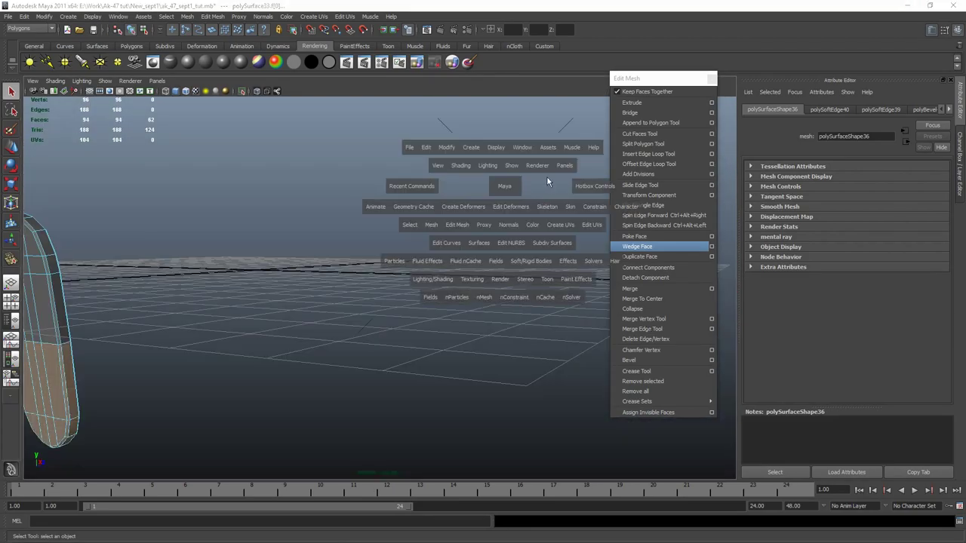
pyautogui.press('space')
# Step: Delete all the flat cap faces on the buttplate's hidden side facing the stock, and return to object mode
pyautogui.keyDown('alt'); pyautogui.moveTo(560, 157); pyautogui.dragTo(347, 191); pyautogui.keyUp('alt')
pyautogui.scroll(2, 502, 232)
pyautogui.keyDown('alt'); pyautogui.moveTo(502, 233); pyautogui.dragTo(363, 249, button='middle'); pyautogui.keyUp('alt')
pyautogui.scroll(4, 360, 249)
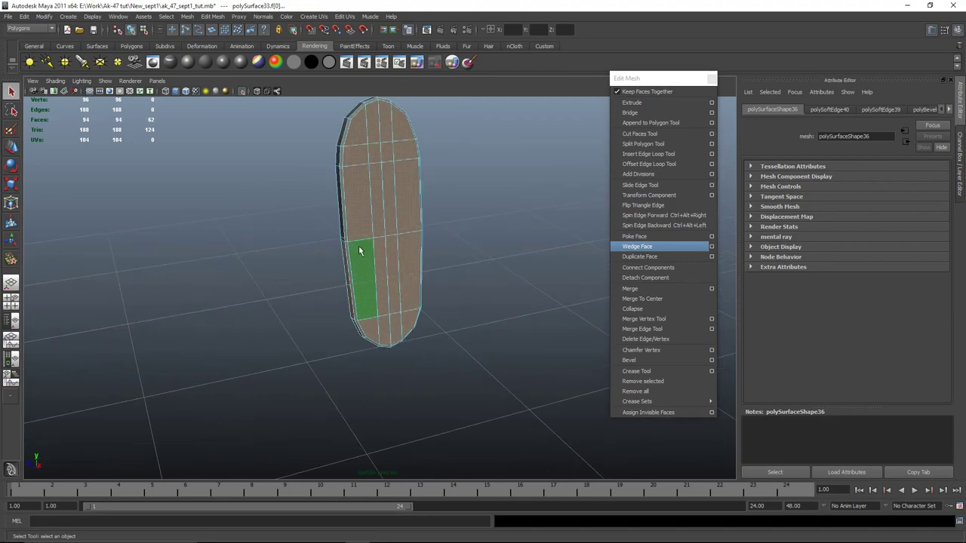
pyautogui.click(375, 127)
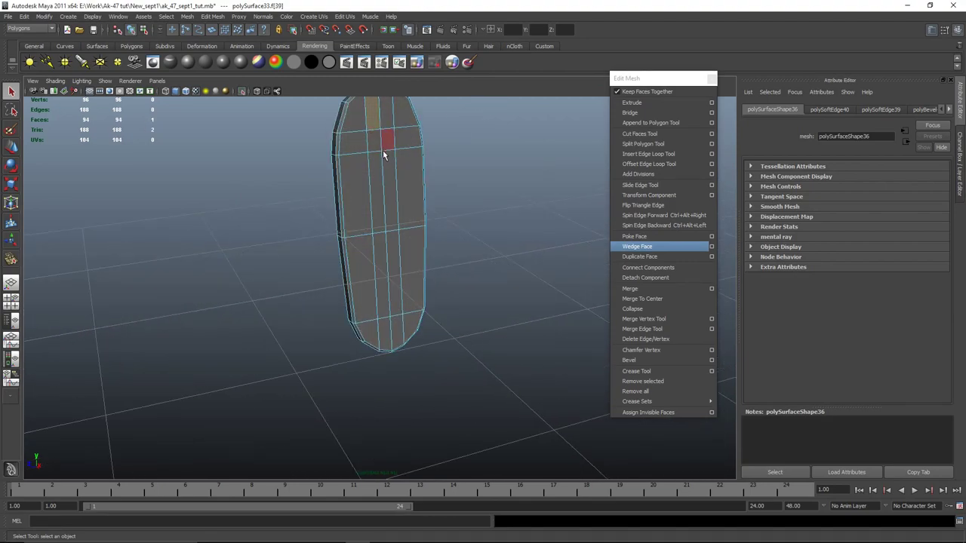
pyautogui.keyDown('shift'); pyautogui.doubleClick(388, 335); pyautogui.keyUp('shift')
pyautogui.keyDown('shift'); pyautogui.click(399, 334); pyautogui.keyUp('shift')
pyautogui.keyDown('shift'); pyautogui.click(396, 264); pyautogui.keyUp('shift')
pyautogui.keyDown('shift'); pyautogui.click(392, 206); pyautogui.keyUp('shift')
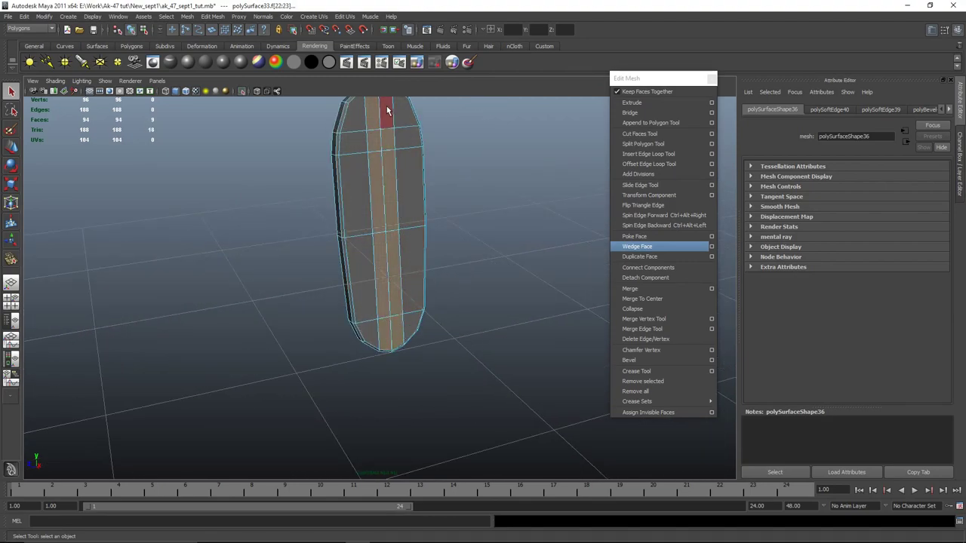
pyautogui.keyDown('shift'); pyautogui.click(409, 144); pyautogui.keyUp('shift')
pyautogui.keyDown('shift'); pyautogui.click(412, 213); pyautogui.keyUp('shift')
pyautogui.keyDown('shift'); pyautogui.click(411, 246); pyautogui.keyUp('shift')
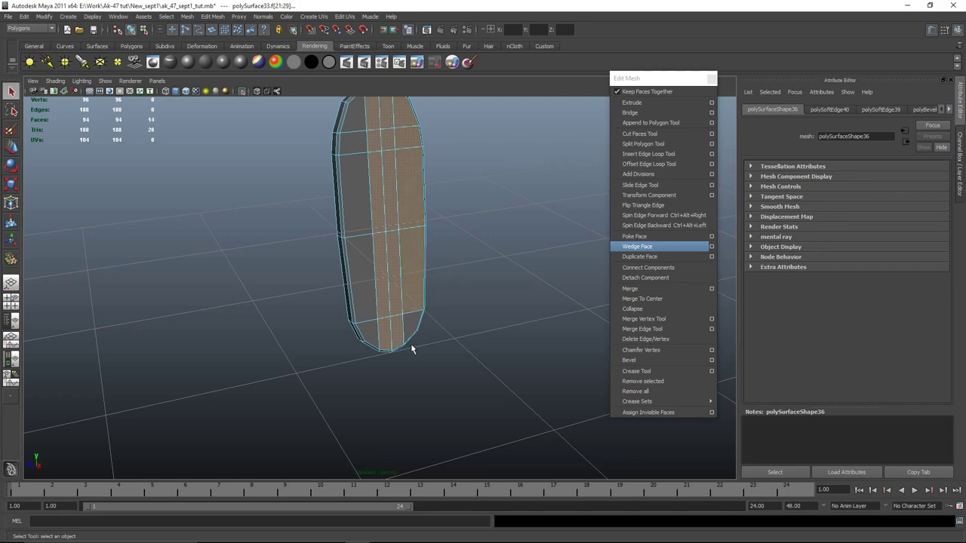
pyautogui.keyDown('shift'); pyautogui.click(409, 332); pyautogui.keyUp('shift')
pyautogui.keyDown('shift'); pyautogui.click(367, 294); pyautogui.keyUp('shift')
pyautogui.keyDown('shift'); pyautogui.click(362, 183); pyautogui.keyUp('shift')
pyautogui.keyDown('shift'); pyautogui.click(357, 143); pyautogui.keyUp('shift')
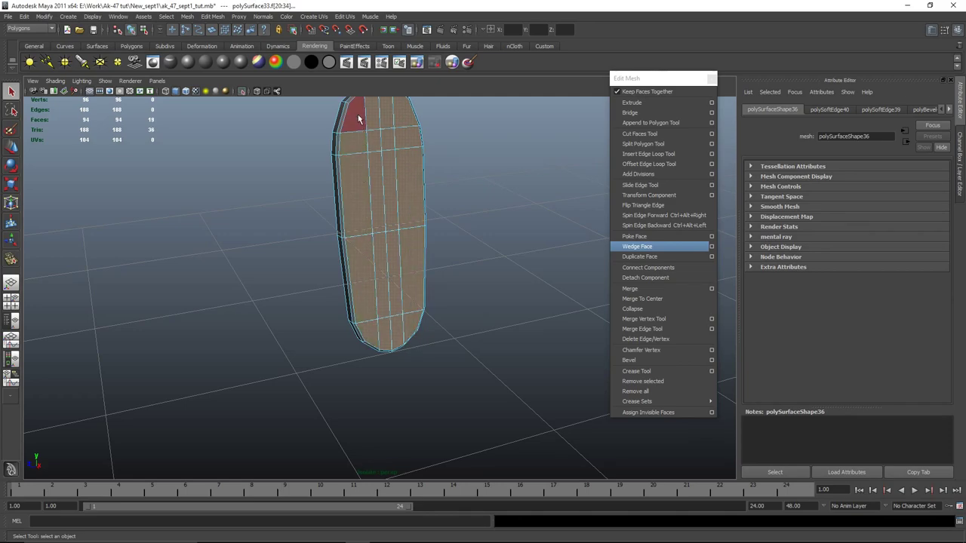
pyautogui.keyDown('shift'); pyautogui.click(358, 115); pyautogui.keyUp('shift')
pyautogui.scroll(-2, 516, 300)
pyautogui.press('Delete')
pyautogui.moveTo(383, 199); pyautogui.dragTo(408, 175, button='right')
pyautogui.click(422, 191)
# Step: Show the whole rifle again, and isolate the stock with its receiver end in view
pyautogui.keyDown('alt'); pyautogui.moveTo(423, 191); pyautogui.dragTo(440, 303); pyautogui.keyUp('alt')
pyautogui.hotkey('shift', 'i')
pyautogui.scroll(-3, 450, 308)
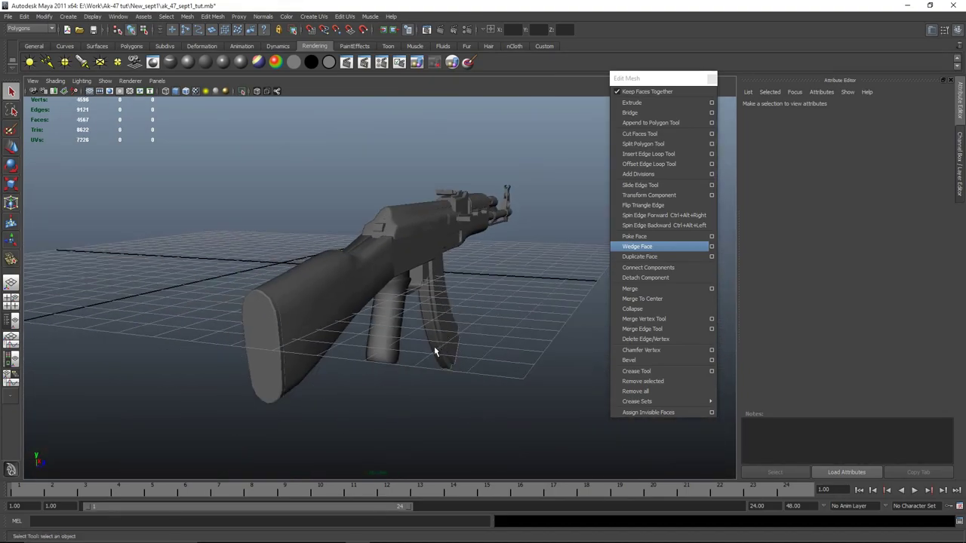
pyautogui.keyDown('alt'); pyautogui.moveTo(435, 349); pyautogui.dragTo(347, 351); pyautogui.keyUp('alt')
pyautogui.keyDown('alt'); pyautogui.moveTo(467, 338); pyautogui.dragTo(317, 331, button='middle'); pyautogui.keyUp('alt')
pyautogui.scroll(4, 317, 331)
pyautogui.keyDown('alt'); pyautogui.moveTo(284, 330); pyautogui.dragTo(439, 376); pyautogui.keyUp('alt')
pyautogui.click(441, 266)
pyautogui.click(485, 285)
pyautogui.hotkey('shift', 'i')
pyautogui.keyDown('alt'); pyautogui.moveTo(439, 376); pyautogui.dragTo(331, 409, button='middle'); pyautogui.keyUp('alt')
pyautogui.scroll(3, 331, 408)
pyautogui.keyDown('alt'); pyautogui.moveTo(332, 407); pyautogui.dragTo(302, 311); pyautogui.keyUp('alt')
# Step: Bevel the edge outline of the stock's receiver end, including the tang notch, with an offset of 0.808
pyautogui.moveTo(272, 281); pyautogui.dragTo(275, 258, button='right')
pyautogui.doubleClick(288, 315)
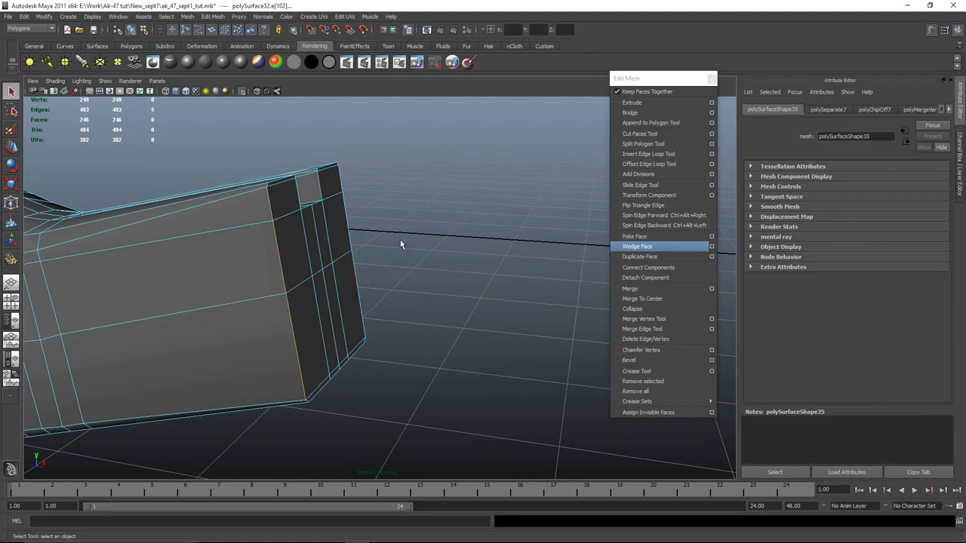
pyautogui.keyDown('alt'); pyautogui.moveTo(401, 243); pyautogui.dragTo(381, 289); pyautogui.keyUp('alt')
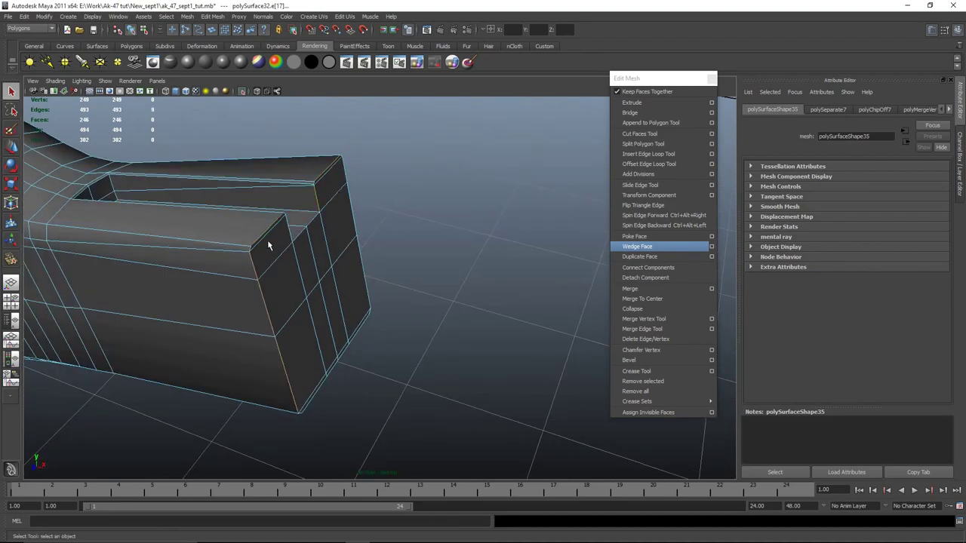
pyautogui.scroll(3, 310, 249)
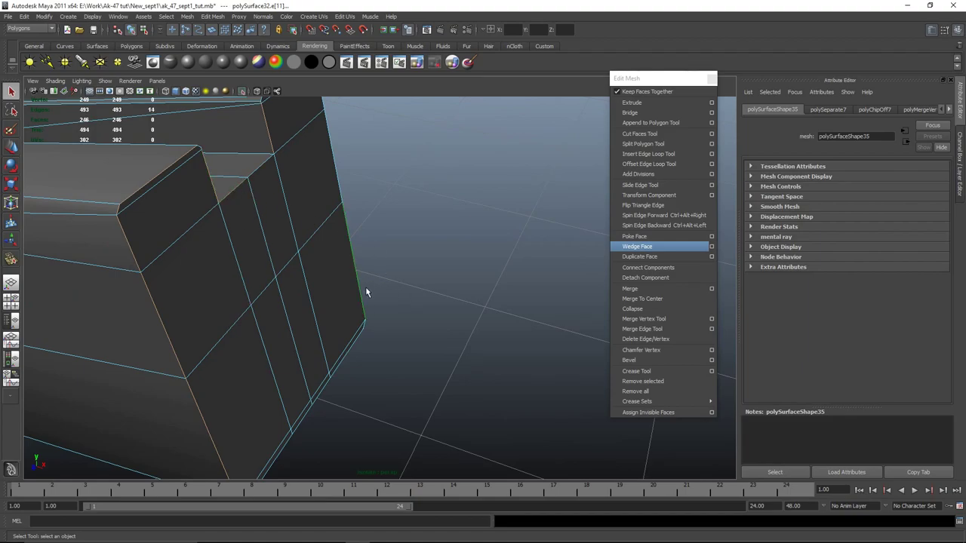
pyautogui.keyDown('shift'); pyautogui.doubleClick(337, 183); pyautogui.keyUp('shift')
pyautogui.keyDown('alt'); pyautogui.moveTo(407, 235); pyautogui.dragTo(344, 228); pyautogui.keyUp('alt')
pyautogui.scroll(-3, 401, 251)
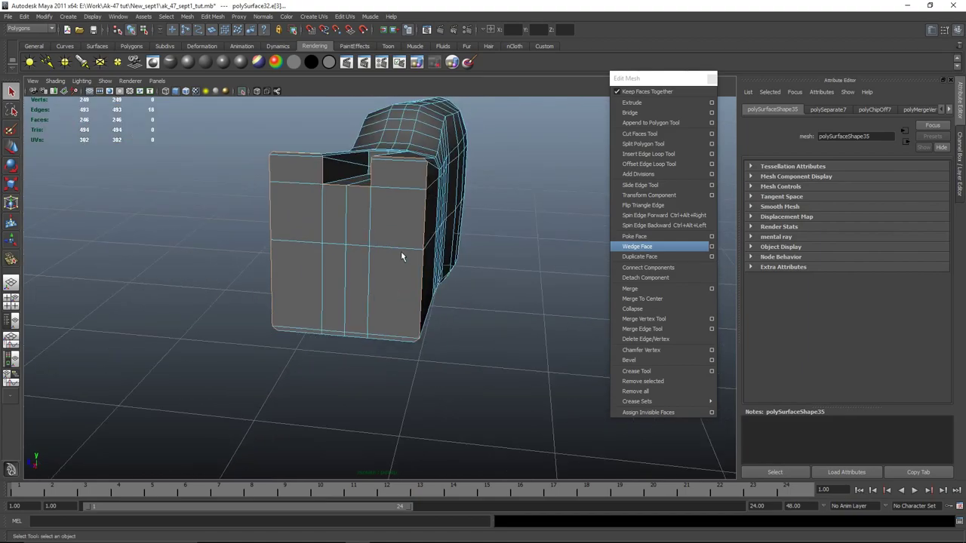
pyautogui.keyDown('alt'); pyautogui.moveTo(401, 253); pyautogui.dragTo(434, 242); pyautogui.keyUp('alt')
pyautogui.scroll(3, 423, 320)
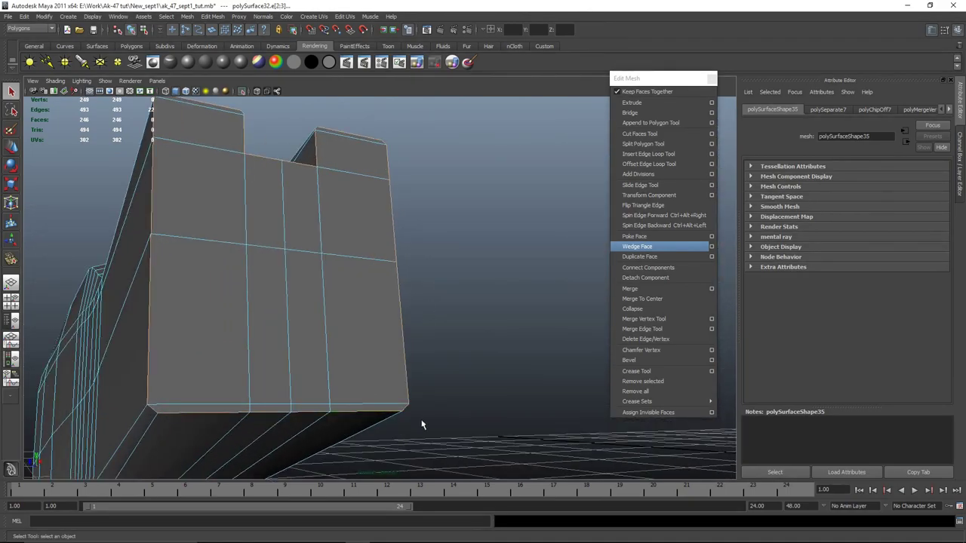
pyautogui.keyDown('alt'); pyautogui.moveTo(421, 425); pyautogui.dragTo(315, 187); pyautogui.keyUp('alt')
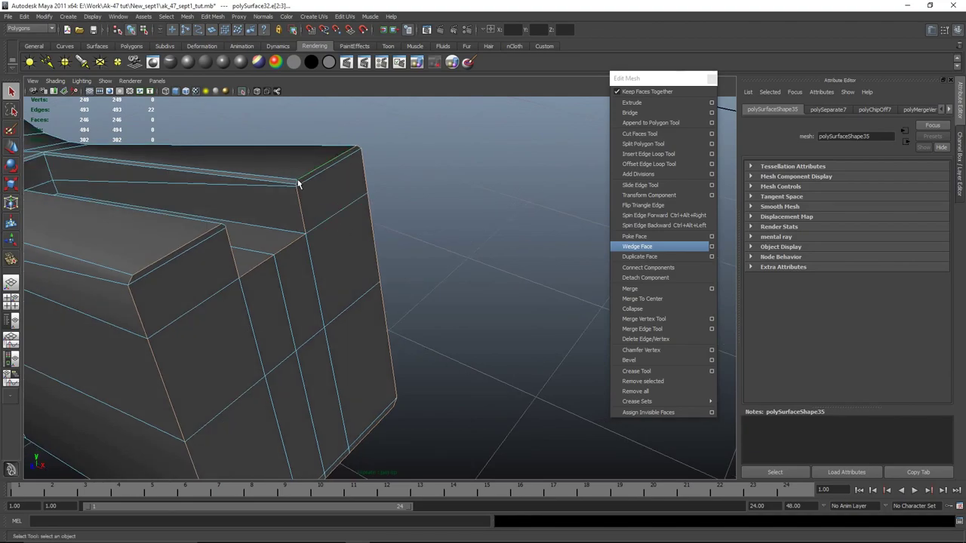
pyautogui.click(638, 359)
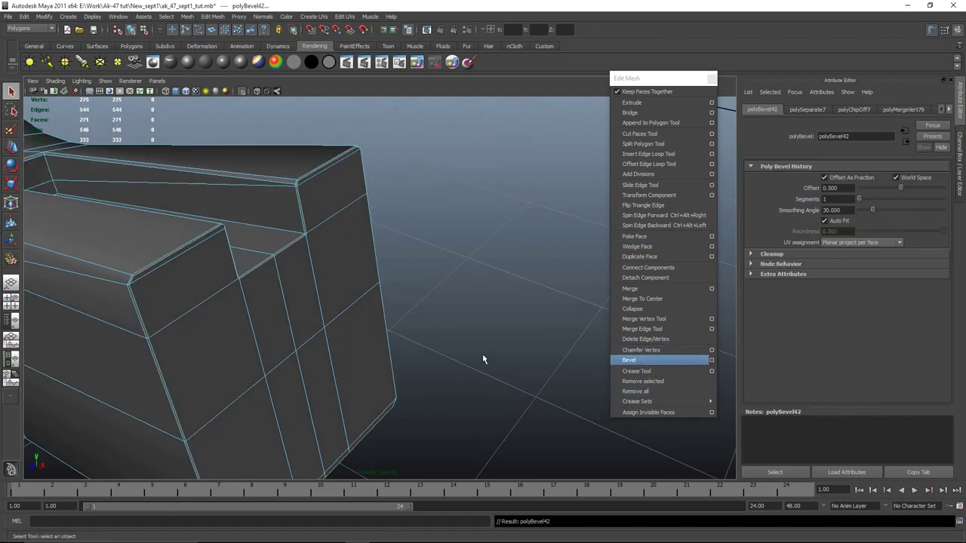
pyautogui.keyDown('alt'); pyautogui.moveTo(482, 353); pyautogui.dragTo(437, 339); pyautogui.keyUp('alt')
pyautogui.keyDown('alt'); pyautogui.moveTo(437, 339); pyautogui.dragTo(496, 359, button='right'); pyautogui.keyUp('alt')
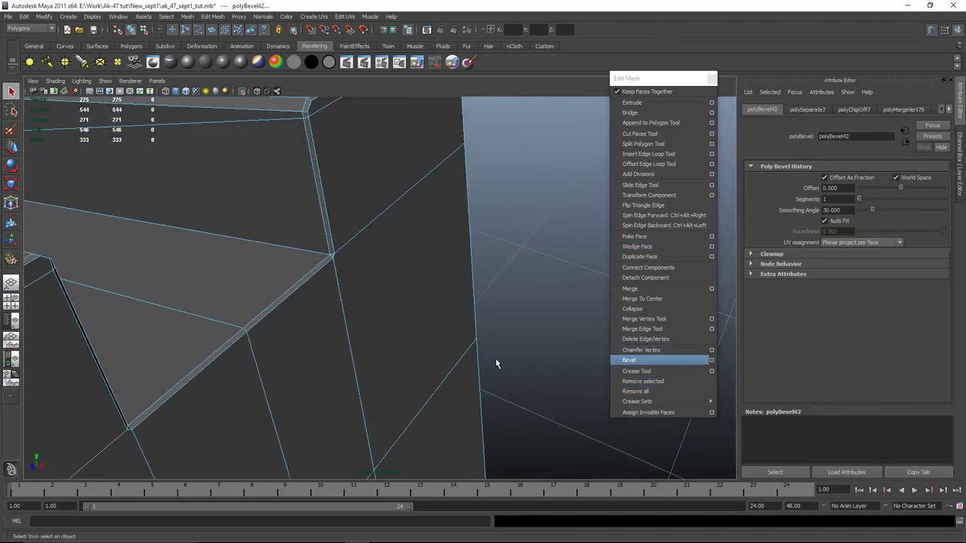
pyautogui.moveTo(902, 188); pyautogui.dragTo(927, 188)
pyautogui.scroll(-3, 442, 300)
pyautogui.keyDown('alt'); pyautogui.moveTo(443, 304); pyautogui.dragTo(528, 318); pyautogui.keyUp('alt')
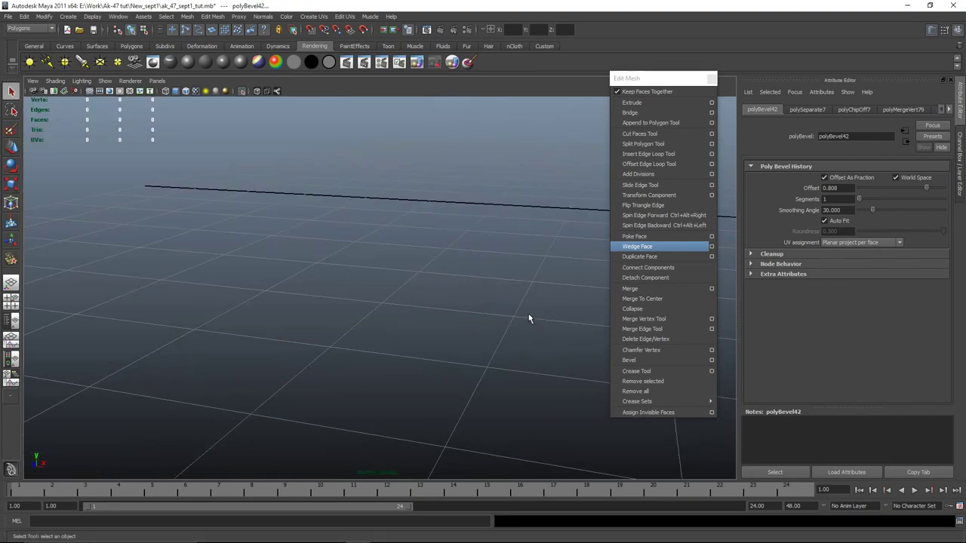
# Step: Undo the bevel on the stock's receiver end
pyautogui.moveTo(447, 305); pyautogui.dragTo(528, 389)
pyautogui.hotkey('shift', 'i')
pyautogui.keyDown('alt'); pyautogui.moveTo(375, 365); pyautogui.dragTo(433, 201); pyautogui.keyUp('alt')
pyautogui.hotkey('ctrl', 'z')
pyautogui.hotkey('ctrl', 'z')
pyautogui.hotkey('ctrl', 'z')
pyautogui.hotkey('ctrl', 'z')
pyautogui.hotkey('ctrl', 'z')
# Step: Move the two upper corner vertices on the inner sides of the tang notch slightly down at the stock's receiver end
pyautogui.rightClick(429, 200)
pyautogui.moveTo(426, 194); pyautogui.dragTo(429, 178, button='right')
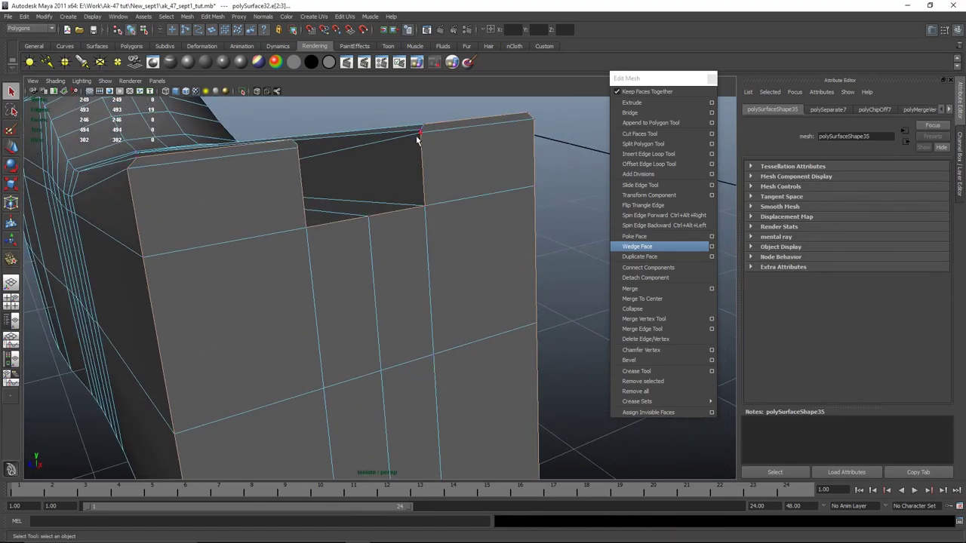
pyautogui.keyDown('alt'); pyautogui.moveTo(429, 154); pyautogui.dragTo(257, 171); pyautogui.keyUp('alt')
pyautogui.keyDown('shift'); pyautogui.click(237, 181); pyautogui.keyUp('shift')
pyautogui.press('w')
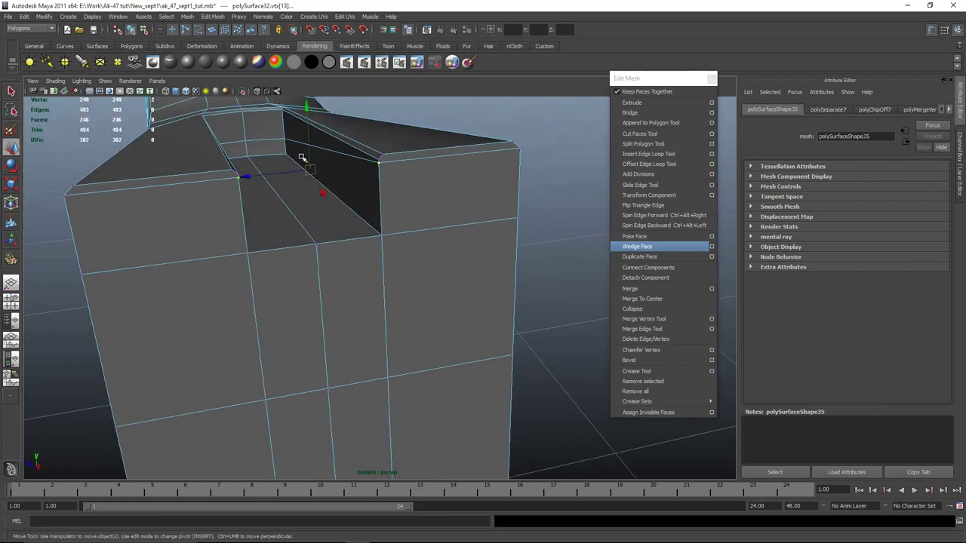
pyautogui.moveTo(305, 109); pyautogui.dragTo(308, 123)
pyautogui.moveTo(478, 153)
pyautogui.keyDown('alt'); pyautogui.mouseDown()
pyautogui.moveTo(407, 160)
pyautogui.moveTo(482, 153)
pyautogui.moveTo(431, 155)
pyautogui.moveTo(478, 156)
pyautogui.moveTo(455, 85)
pyautogui.moveTo(493, 153)
pyautogui.moveTo(515, 159)
pyautogui.moveTo(494, 155)
pyautogui.mouseUp(); pyautogui.keyUp('alt')
pyautogui.keyDown('alt'); pyautogui.moveTo(491, 200); pyautogui.dragTo(526, 168, button='middle'); pyautogui.keyUp('alt')
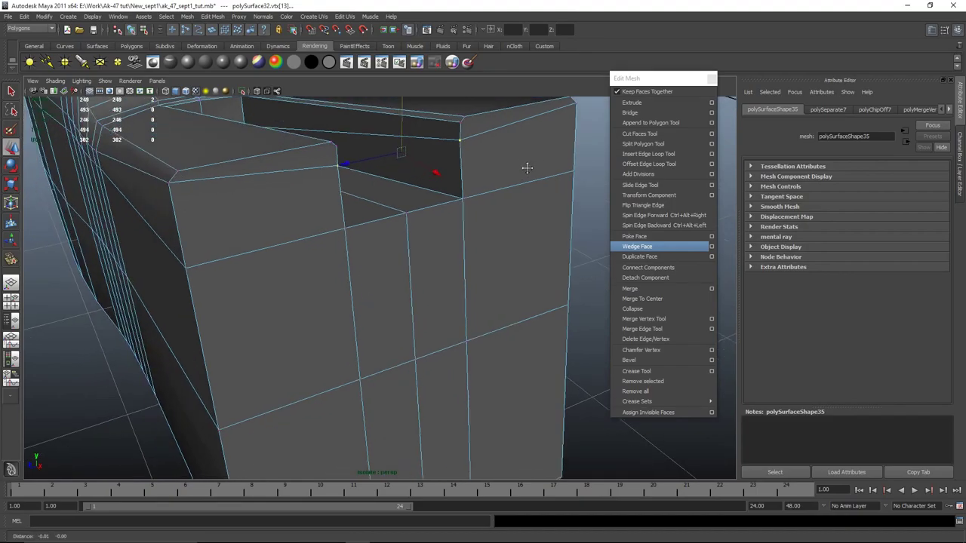
pyautogui.keyDown('alt'); pyautogui.moveTo(526, 167); pyautogui.dragTo(538, 195); pyautogui.keyUp('alt')
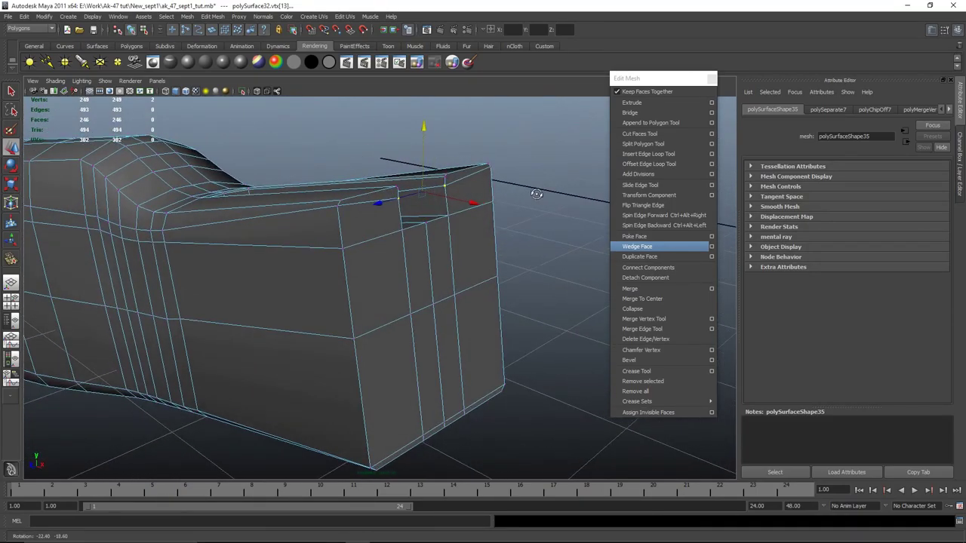
# Step: Bevel the complete edge outline of the stock's receiver end, including the notch and corner edges, with an offset of 0.647
pyautogui.click(345, 259)
pyautogui.press('q')
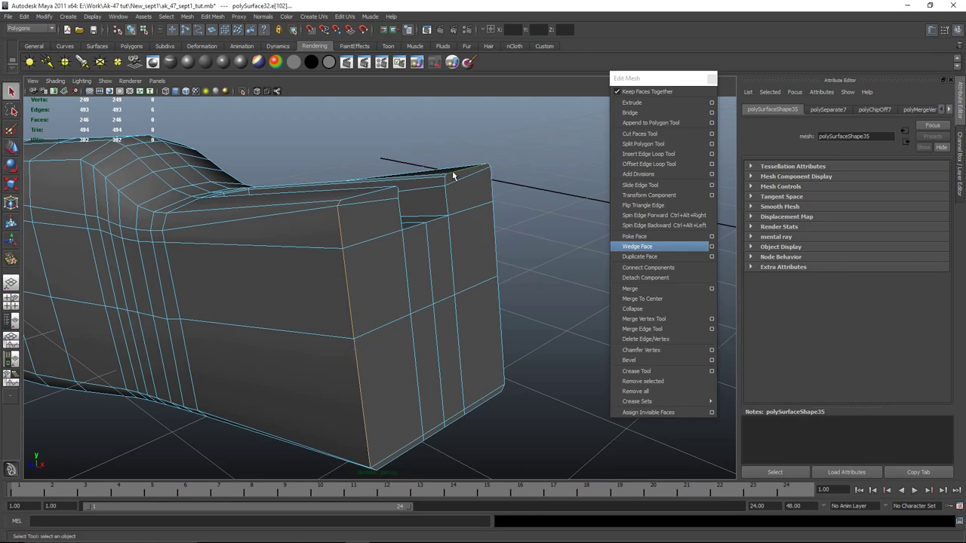
pyautogui.hotkey('ctrl', 'z')
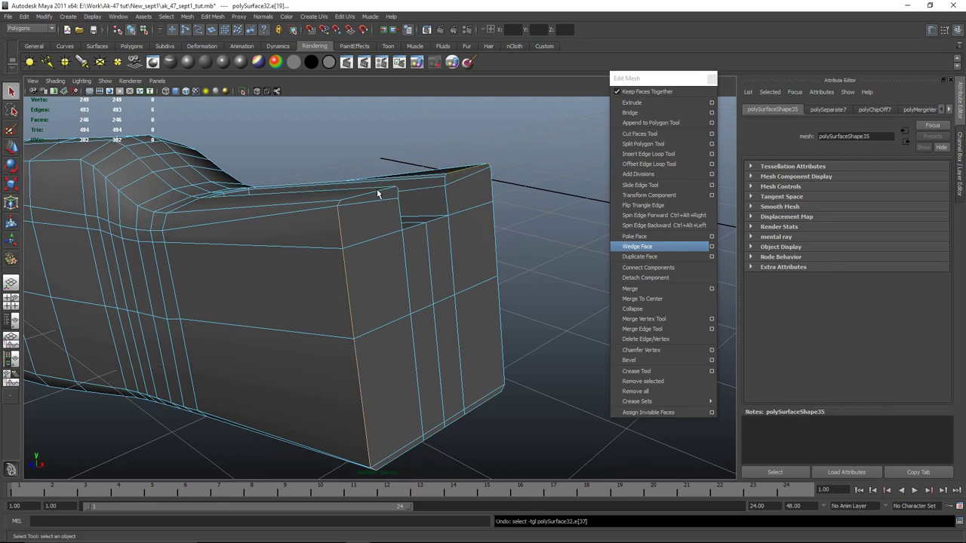
pyautogui.keyDown('shift'); pyautogui.click(373, 197); pyautogui.keyUp('shift')
pyautogui.scroll(3, 460, 181)
pyautogui.keyDown('alt'); pyautogui.moveTo(461, 181); pyautogui.dragTo(416, 312, button='middle'); pyautogui.keyUp('alt')
pyautogui.scroll(4, 419, 274)
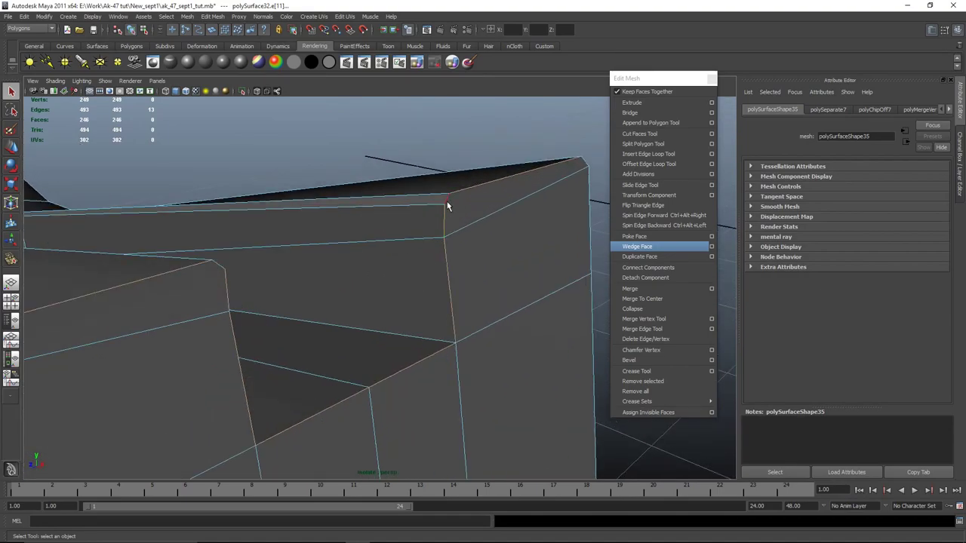
pyautogui.keyDown('shift'); pyautogui.click(218, 266); pyautogui.keyUp('shift')
pyautogui.scroll(-5, 220, 267)
pyautogui.keyDown('alt'); pyautogui.moveTo(437, 332); pyautogui.dragTo(430, 100, button='middle'); pyautogui.keyUp('alt')
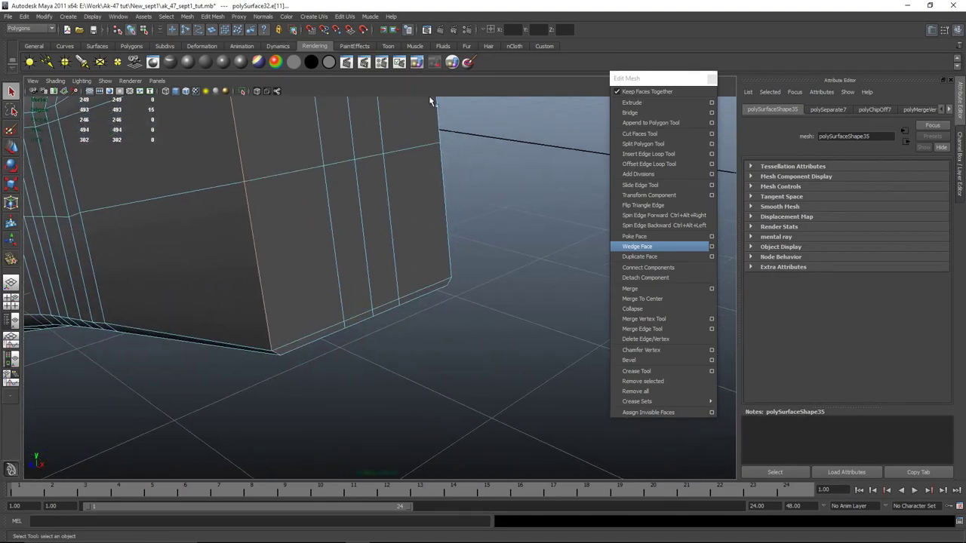
pyautogui.keyDown('shift'); pyautogui.click(453, 251); pyautogui.keyUp('shift')
pyautogui.keyDown('shift'); pyautogui.click(446, 292); pyautogui.keyUp('shift')
pyautogui.keyDown('shift'); pyautogui.doubleClick(441, 289); pyautogui.keyUp('shift')
pyautogui.scroll(-5, 442, 289)
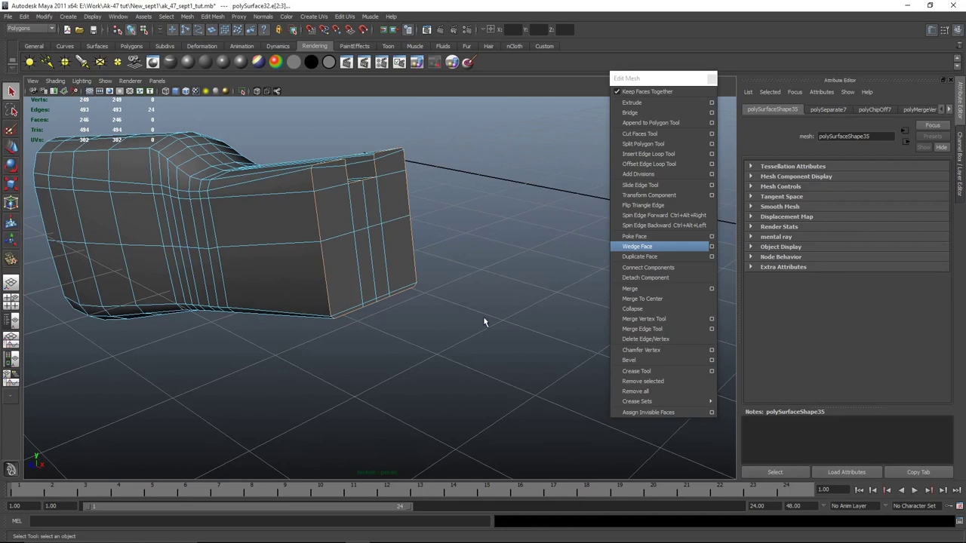
pyautogui.keyDown('alt'); pyautogui.moveTo(483, 316); pyautogui.dragTo(506, 373); pyautogui.keyUp('alt')
pyautogui.click(639, 361)
pyautogui.scroll(5, 506, 346)
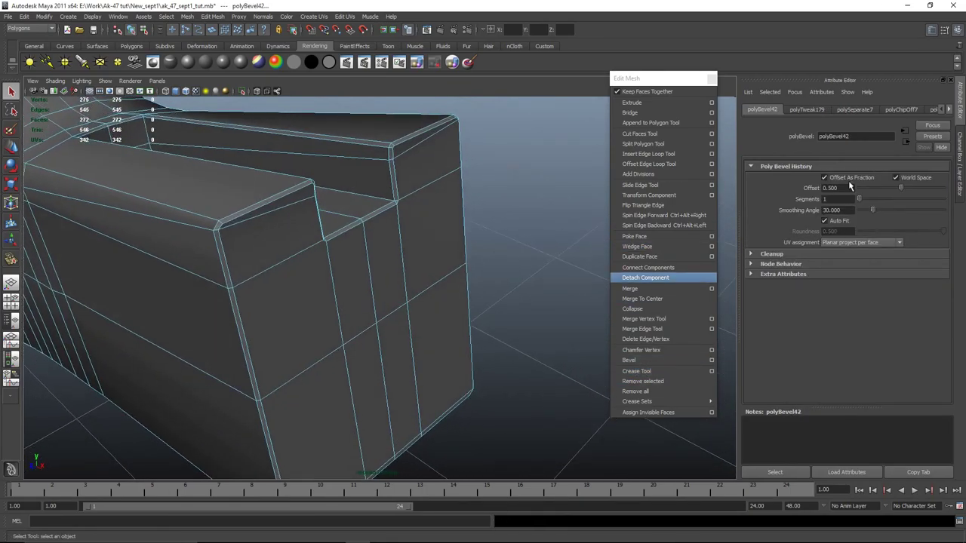
pyautogui.moveTo(903, 193); pyautogui.dragTo(914, 194)
pyautogui.keyDown('alt'); pyautogui.moveTo(547, 243); pyautogui.dragTo(430, 285); pyautogui.keyUp('alt')
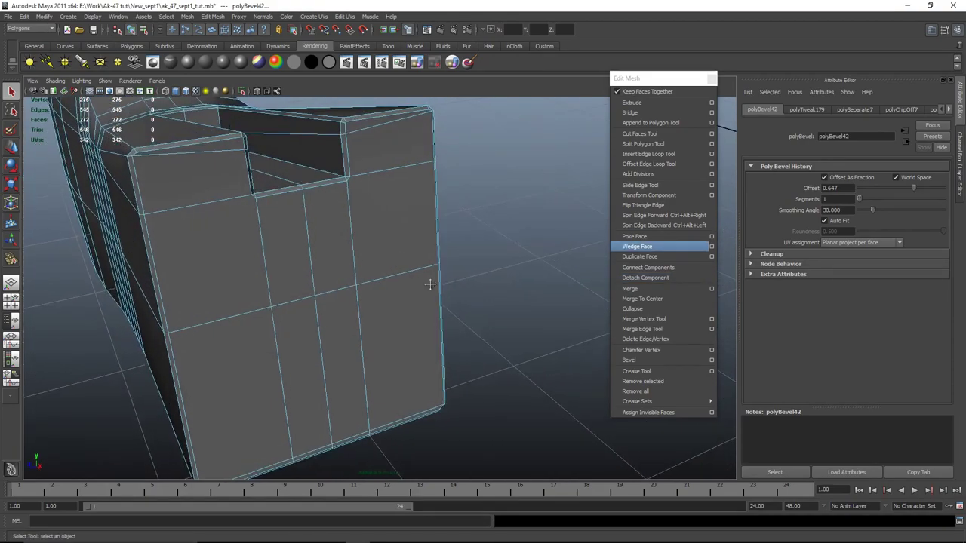
# Step: Inspect the beveled receiver end of the stock, both isolated and against the adjoining receiver
pyautogui.keyDown('alt'); pyautogui.moveTo(430, 285); pyautogui.dragTo(457, 276, button='middle'); pyautogui.keyUp('alt')
pyautogui.moveTo(435, 241); pyautogui.dragTo(474, 229, button='right')
pyautogui.click(515, 302)
pyautogui.scroll(-2, 482, 321)
pyautogui.keyDown('alt'); pyautogui.moveTo(473, 325); pyautogui.dragTo(501, 322); pyautogui.keyUp('alt')
pyautogui.scroll(2, 504, 322)
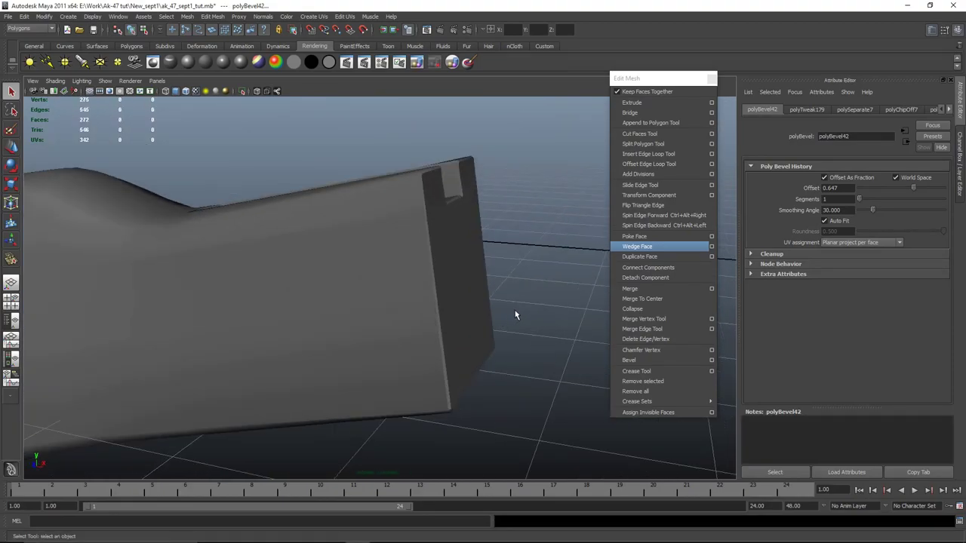
pyautogui.hotkey('shift', 'i')
pyautogui.click(516, 398)
pyautogui.hotkey('shift', 'i')
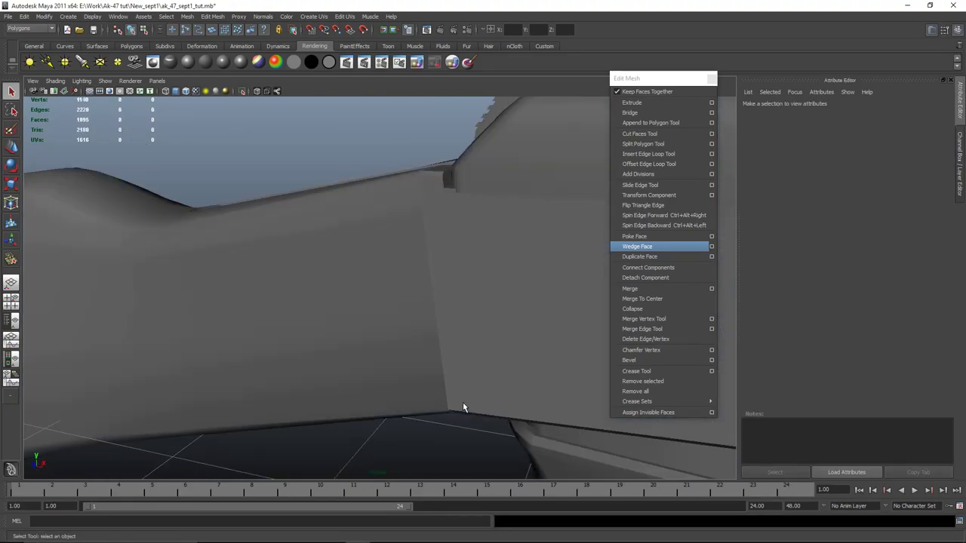
pyautogui.keyDown('alt'); pyautogui.moveTo(463, 408); pyautogui.dragTo(404, 369); pyautogui.keyUp('alt')
pyautogui.click(404, 368)
pyautogui.hotkey('shift', 'i')
pyautogui.scroll(3, 520, 383)
pyautogui.keyDown('alt'); pyautogui.moveTo(540, 381); pyautogui.dragTo(443, 339); pyautogui.keyUp('alt')
pyautogui.press('space')
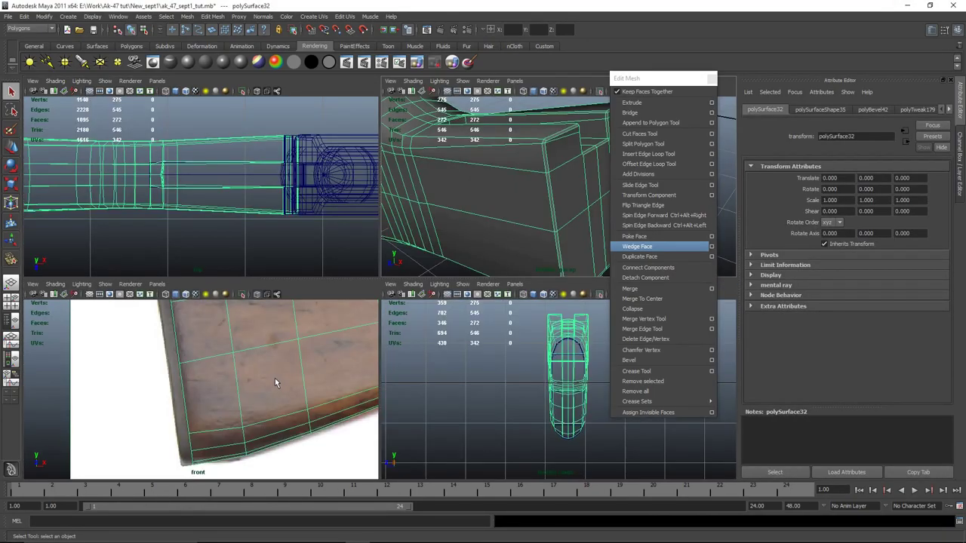
pyautogui.press('space')
pyautogui.press('space')
pyautogui.press('space')
pyautogui.keyDown('alt'); pyautogui.moveTo(579, 174); pyautogui.dragTo(484, 229); pyautogui.keyUp('alt')
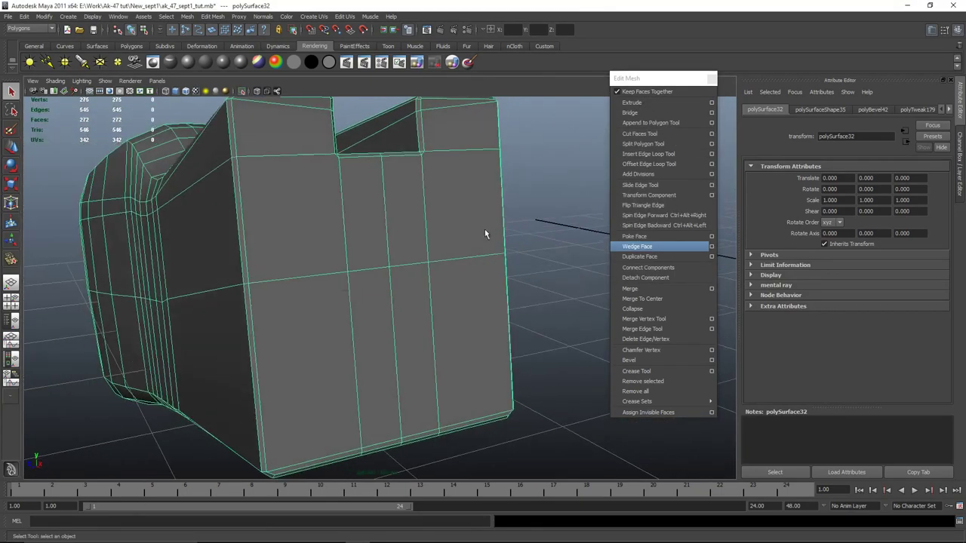
# Step: Delete all the flat faces closing the stock's receiver end, keeping the narrow bevel faces around the outline
pyautogui.moveTo(380, 249); pyautogui.dragTo(379, 273, button='right')
pyautogui.keyDown('alt'); pyautogui.moveTo(327, 272); pyautogui.dragTo(361, 351, button='middle'); pyautogui.keyUp('alt')
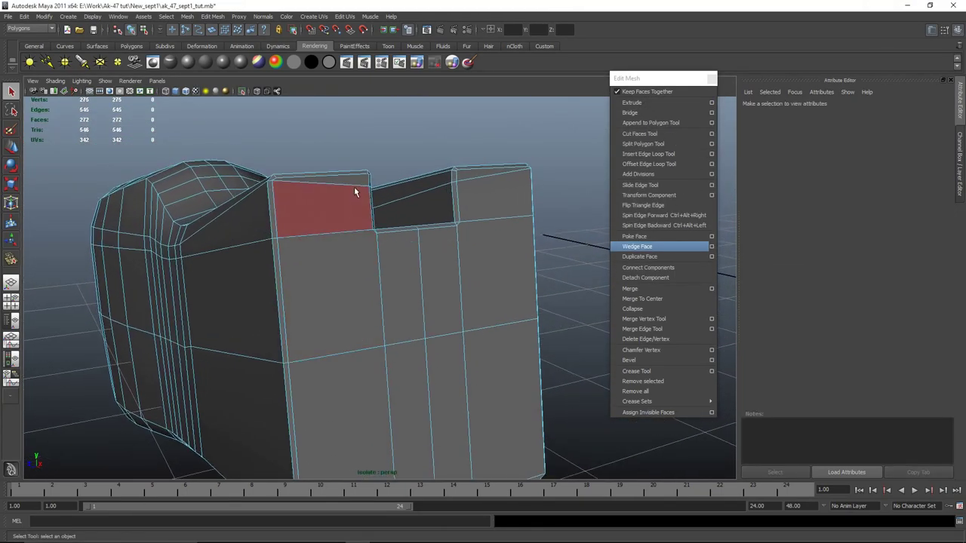
pyautogui.click(328, 210)
pyautogui.keyDown('shift'); pyautogui.click(325, 298); pyautogui.keyUp('shift')
pyautogui.keyDown('shift'); pyautogui.click(412, 306); pyautogui.keyUp('shift')
pyautogui.keyDown('shift'); pyautogui.click(440, 293); pyautogui.keyUp('shift')
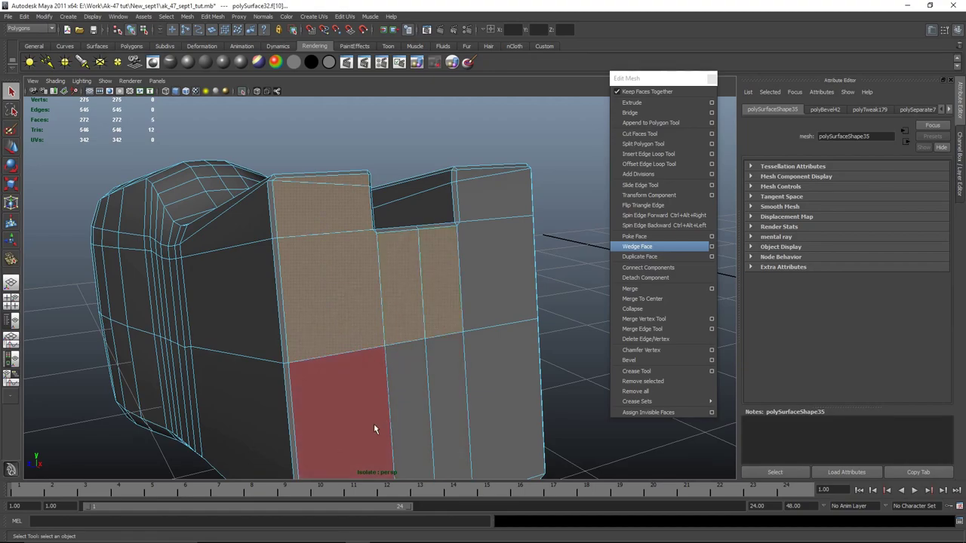
pyautogui.keyDown('shift'); pyautogui.click(373, 423); pyautogui.keyUp('shift')
pyautogui.keyDown('alt'); pyautogui.moveTo(482, 383); pyautogui.dragTo(492, 196, button='middle'); pyautogui.keyUp('alt')
pyautogui.keyDown('shift'); pyautogui.click(425, 252); pyautogui.keyUp('shift')
pyautogui.keyDown('shift'); pyautogui.click(457, 260); pyautogui.keyUp('shift')
pyautogui.keyDown('shift'); pyautogui.click(514, 273); pyautogui.keyUp('shift')
pyautogui.keyDown('shift'); pyautogui.click(514, 278); pyautogui.keyUp('shift')
pyautogui.keyDown('alt'); pyautogui.moveTo(514, 278); pyautogui.dragTo(508, 177); pyautogui.keyUp('alt')
pyautogui.keyDown('shift'); pyautogui.click(491, 118); pyautogui.keyUp('shift')
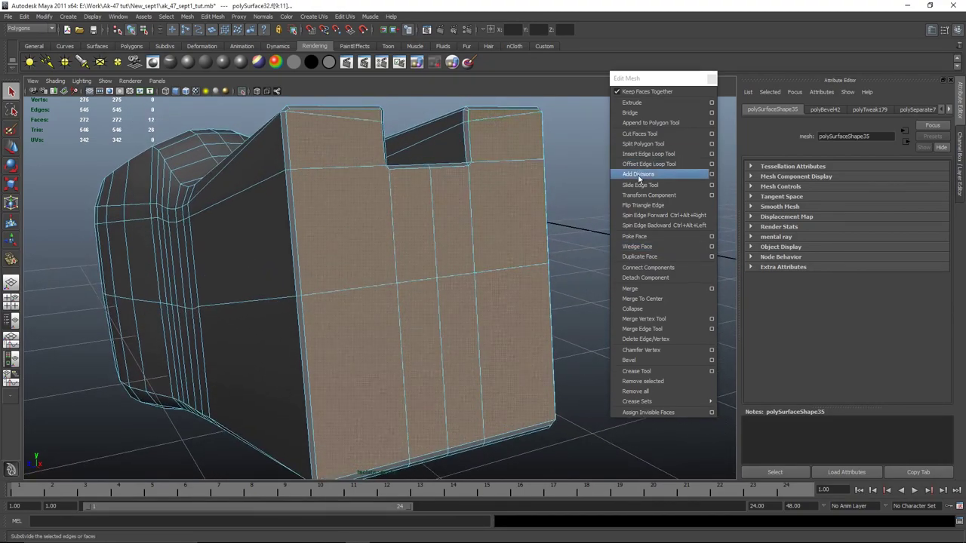
pyautogui.press('Delete')
# Step: Delete the strip of narrow inward-facing bevel faces along the lower edge of the stock's open receiver end
pyautogui.keyDown('alt'); pyautogui.moveTo(543, 366); pyautogui.dragTo(532, 299, button='middle'); pyautogui.keyUp('alt')
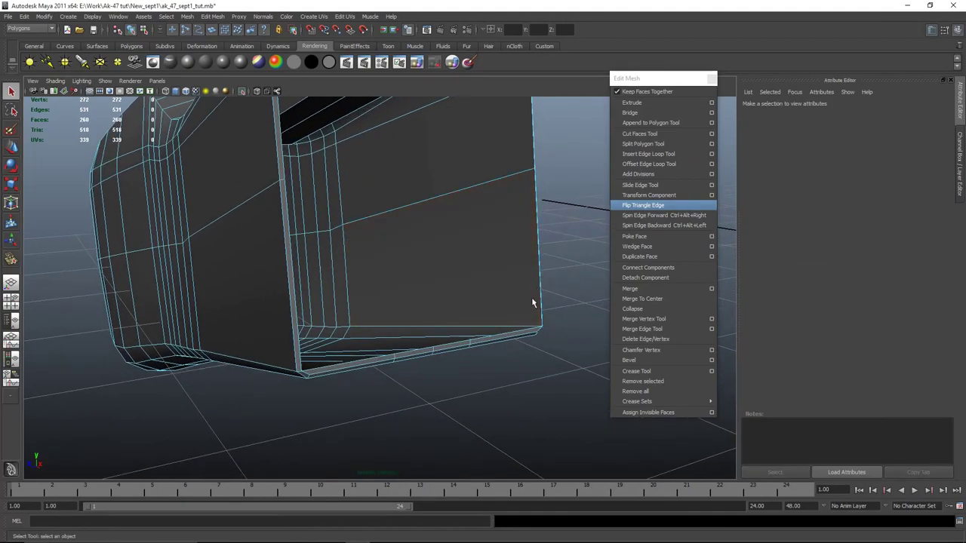
pyautogui.click(504, 339)
pyautogui.keyDown('alt'); pyautogui.moveTo(316, 364); pyautogui.dragTo(373, 358); pyautogui.keyUp('alt')
pyautogui.keyDown('shift'); pyautogui.doubleClick(294, 293); pyautogui.keyUp('shift')
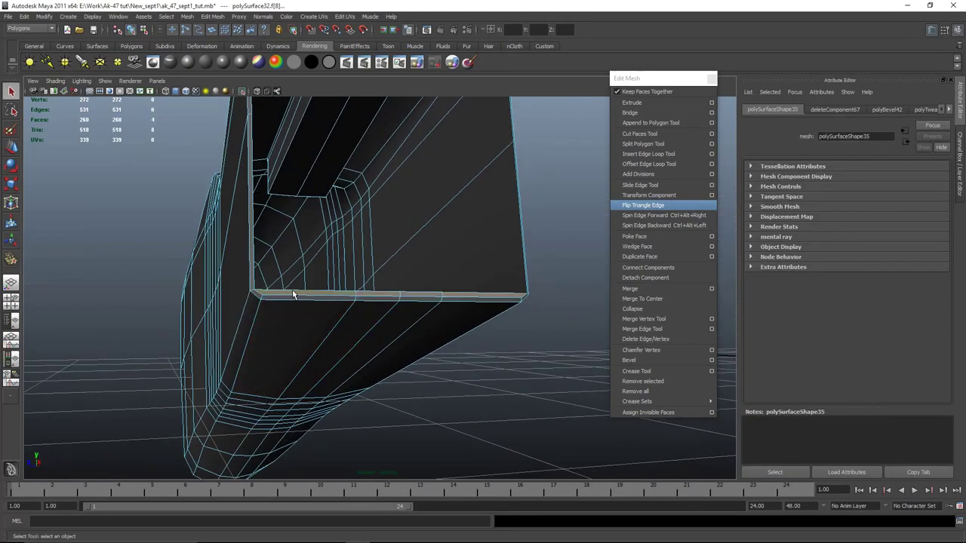
pyautogui.press('Delete')
pyautogui.click(551, 208)
pyautogui.keyDown('alt'); pyautogui.moveTo(551, 208); pyautogui.dragTo(524, 355); pyautogui.keyUp('alt')
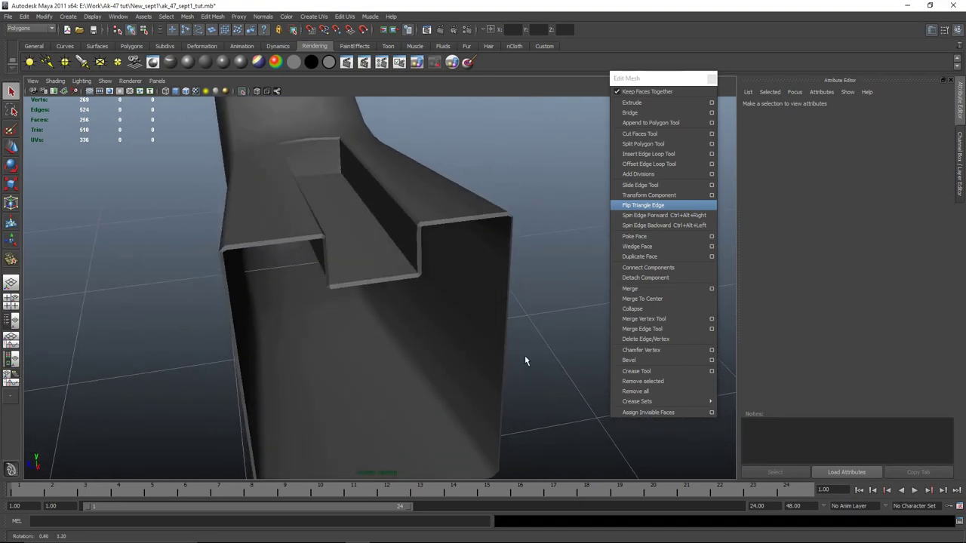
# Step: Merge the outer vertex pair to center at each of the two lower corners of the tang notch on the receiver end
pyautogui.scroll(4, 524, 353)
pyautogui.keyDown('alt'); pyautogui.moveTo(424, 278); pyautogui.dragTo(411, 327, button='middle'); pyautogui.keyUp('alt')
pyautogui.click(459, 222)
pyautogui.scroll(4, 464, 233)
pyautogui.keyDown('alt'); pyautogui.moveTo(490, 304); pyautogui.dragTo(478, 299, button='middle'); pyautogui.keyUp('alt')
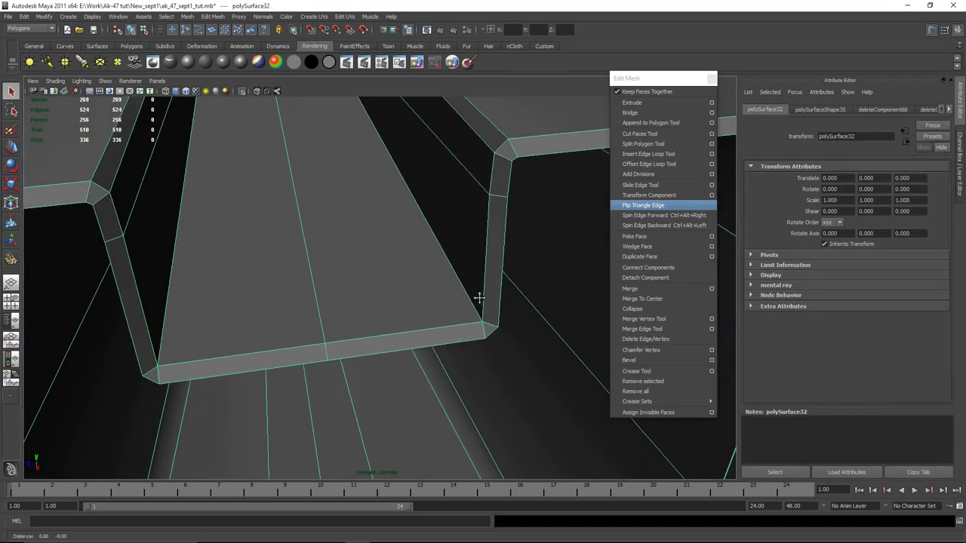
pyautogui.keyDown('alt'); pyautogui.moveTo(479, 299); pyautogui.dragTo(464, 326); pyautogui.keyUp('alt')
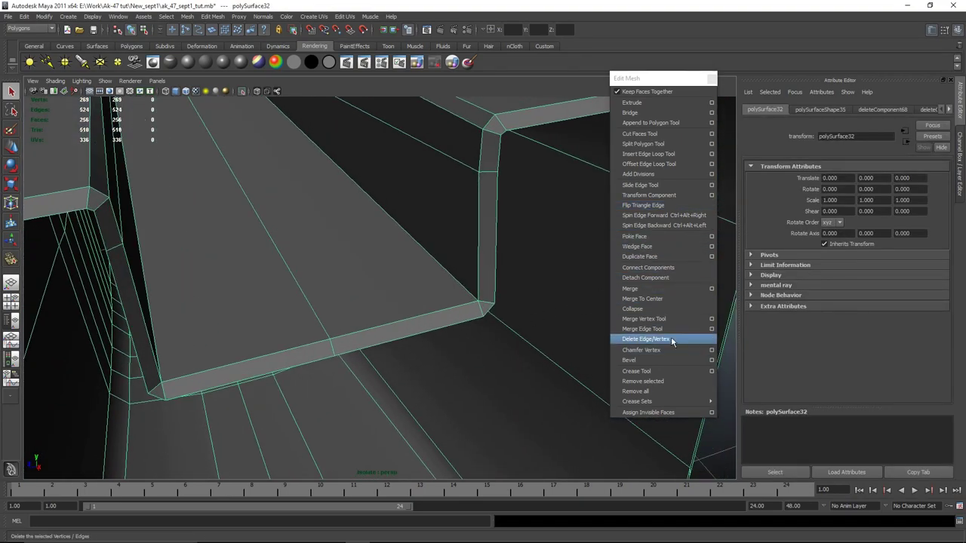
pyautogui.moveTo(490, 315); pyautogui.dragTo(452, 317, button='right')
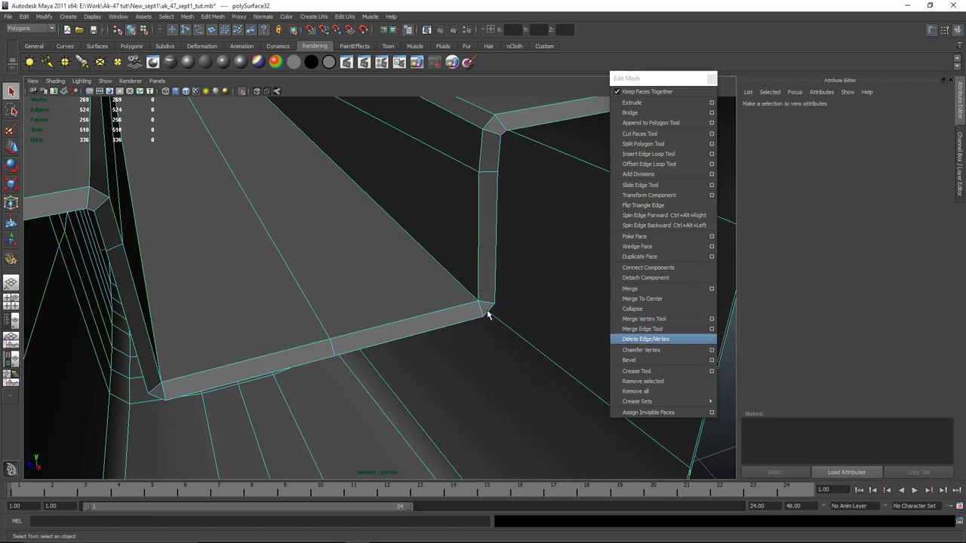
pyautogui.moveTo(495, 304); pyautogui.dragTo(477, 319)
pyautogui.click(658, 298)
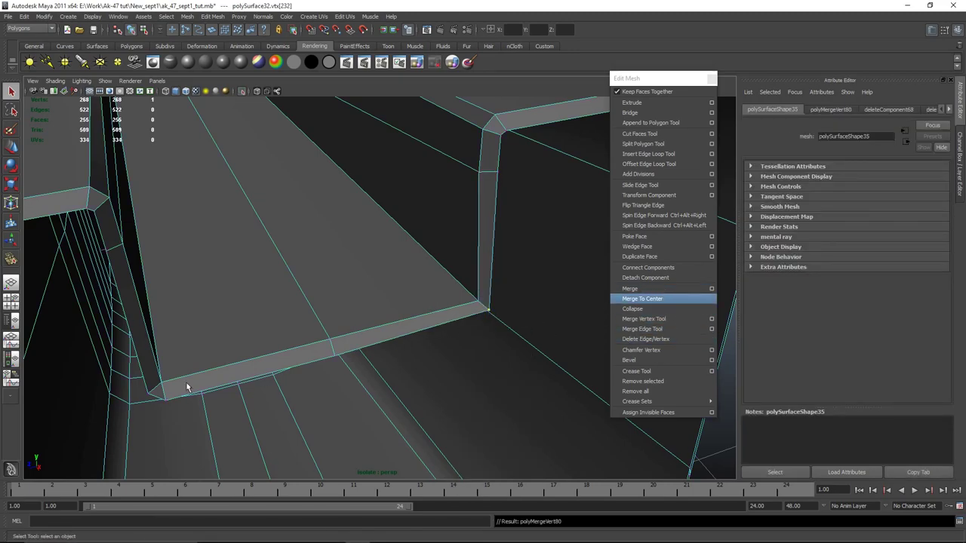
pyautogui.click(150, 393)
pyautogui.press('g')
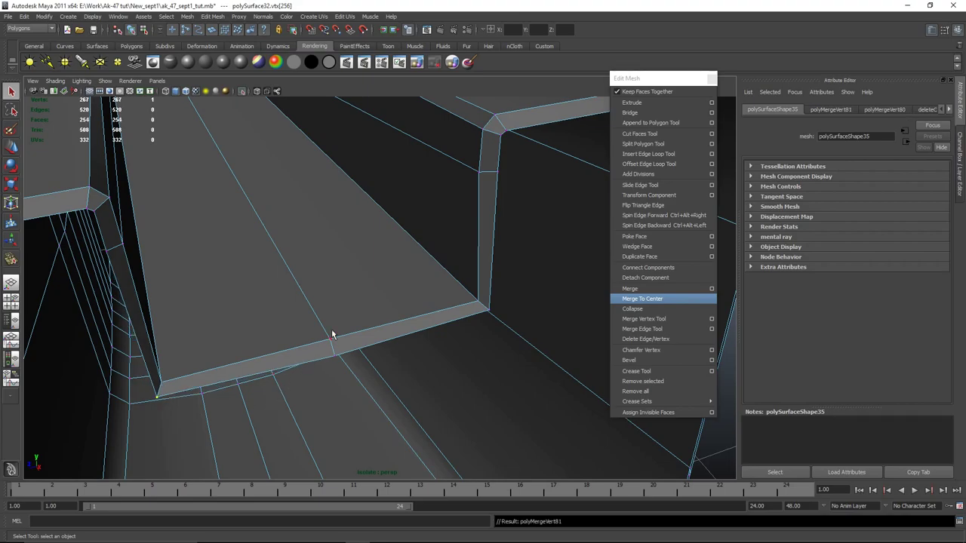
# Step: Examine the shading of the cleaned-up tang notch and the open receiver end from several angles
pyautogui.scroll(-3, 332, 332)
pyautogui.keyDown('alt'); pyautogui.moveTo(332, 331); pyautogui.dragTo(315, 323); pyautogui.keyUp('alt')
pyautogui.moveTo(308, 276); pyautogui.dragTo(357, 249, button='right')
pyautogui.keyDown('alt'); pyautogui.moveTo(345, 324); pyautogui.dragTo(366, 322); pyautogui.keyUp('alt')
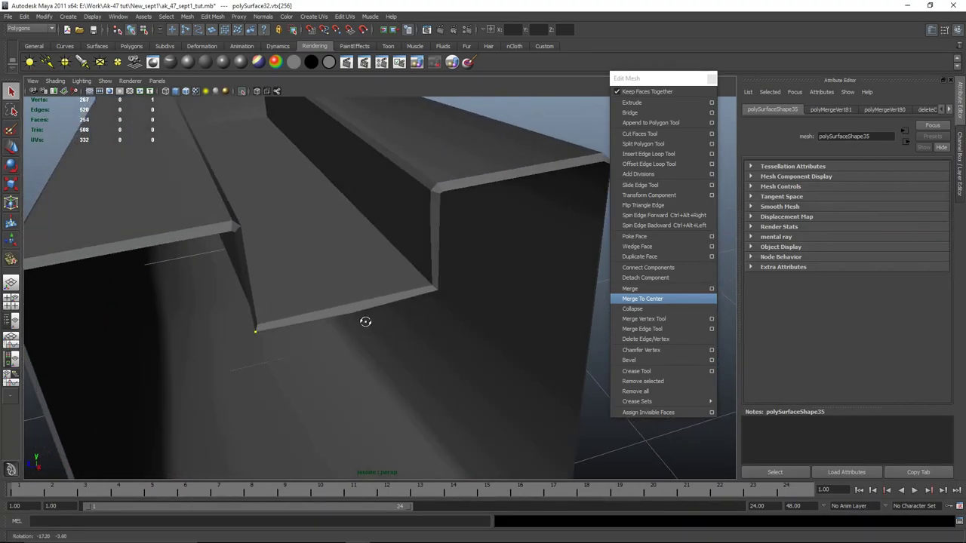
pyautogui.click(468, 320)
pyautogui.scroll(-4, 483, 332)
pyautogui.click(492, 341)
pyautogui.keyDown('alt'); pyautogui.moveTo(492, 341); pyautogui.dragTo(552, 337); pyautogui.keyUp('alt')
pyautogui.click(406, 338)
pyautogui.scroll(-4, 551, 347)
pyautogui.click(546, 377)
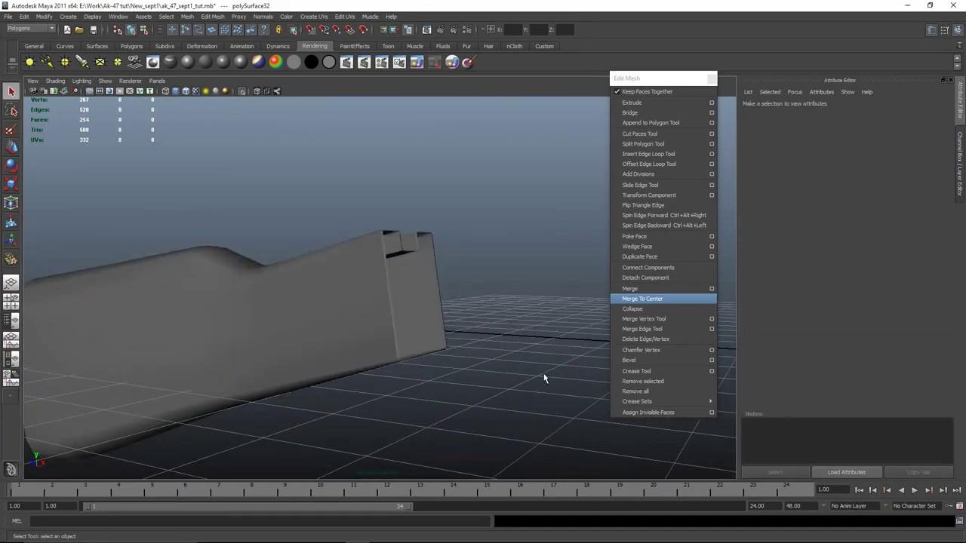
# Step: Show the hidden rifle parts around the stock again and save the scene
pyautogui.hotkey('ctrl', 'shift', 'h')
pyautogui.scroll(-3, 453, 374)
pyautogui.keyDown('alt'); pyautogui.moveTo(375, 368); pyautogui.dragTo(721, 361); pyautogui.keyUp('alt')
pyautogui.hotkey('ctrl', 's')
pyautogui.keyDown('alt'); pyautogui.moveTo(328, 362); pyautogui.dragTo(422, 339, button='middle'); pyautogui.keyUp('alt')
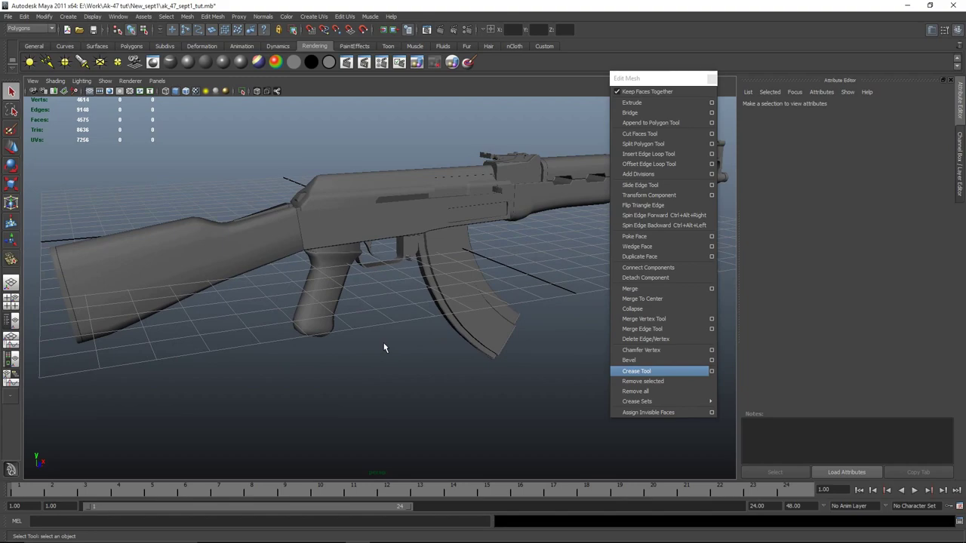